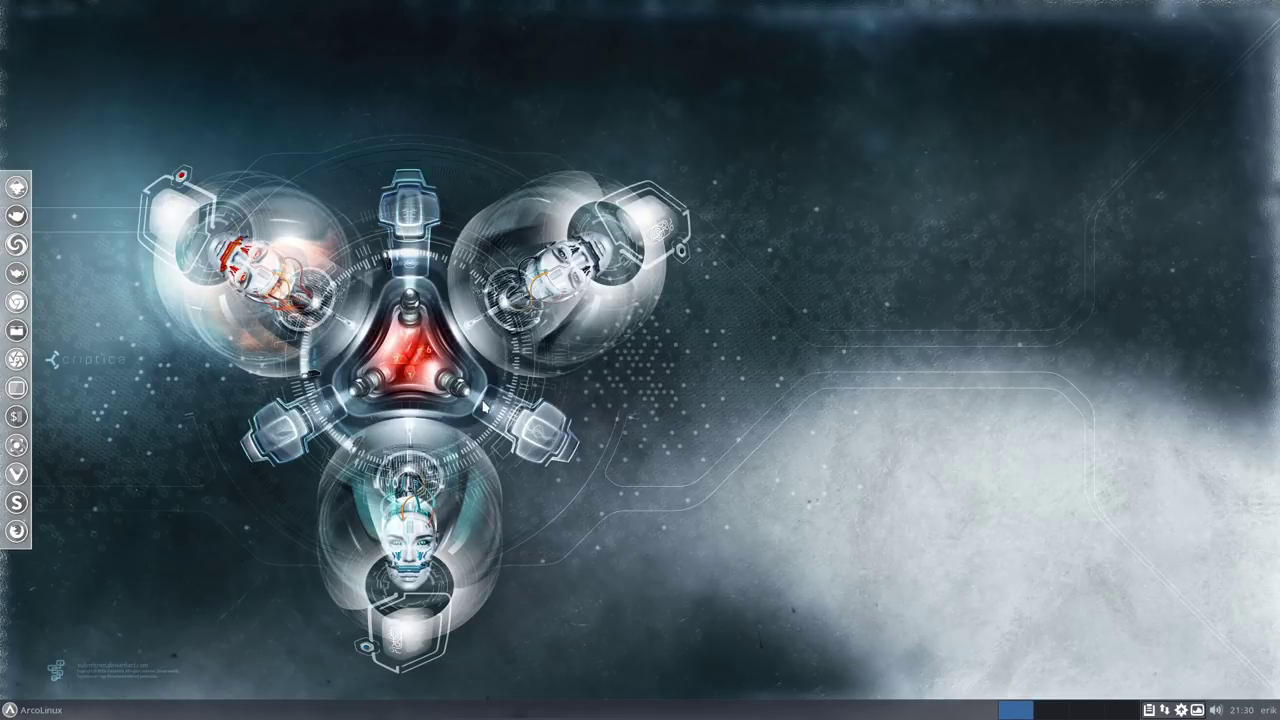
Step: Launch a termite terminal and position it near the top centre of the screen
{"action": "key", "text": "ctrl+alt+Return"}
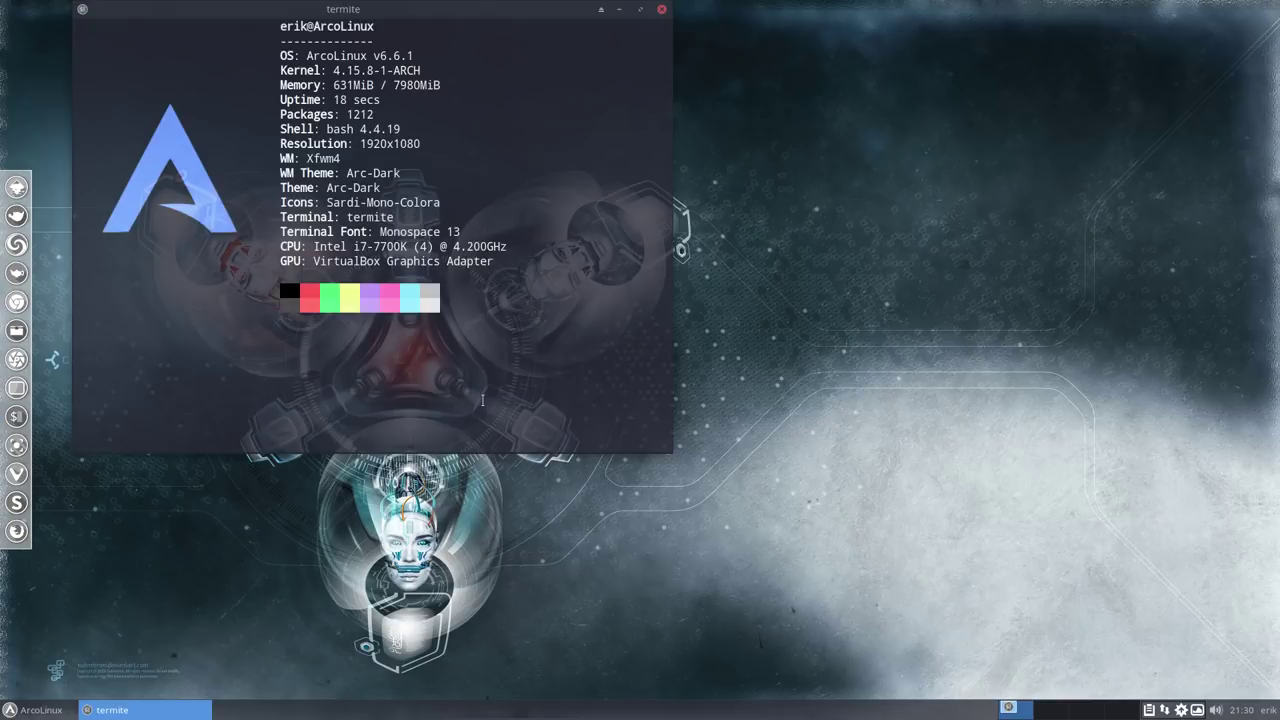
{"action": "left_click_drag", "start_coordinate": [429, 17], "coordinate": [637, 157]}
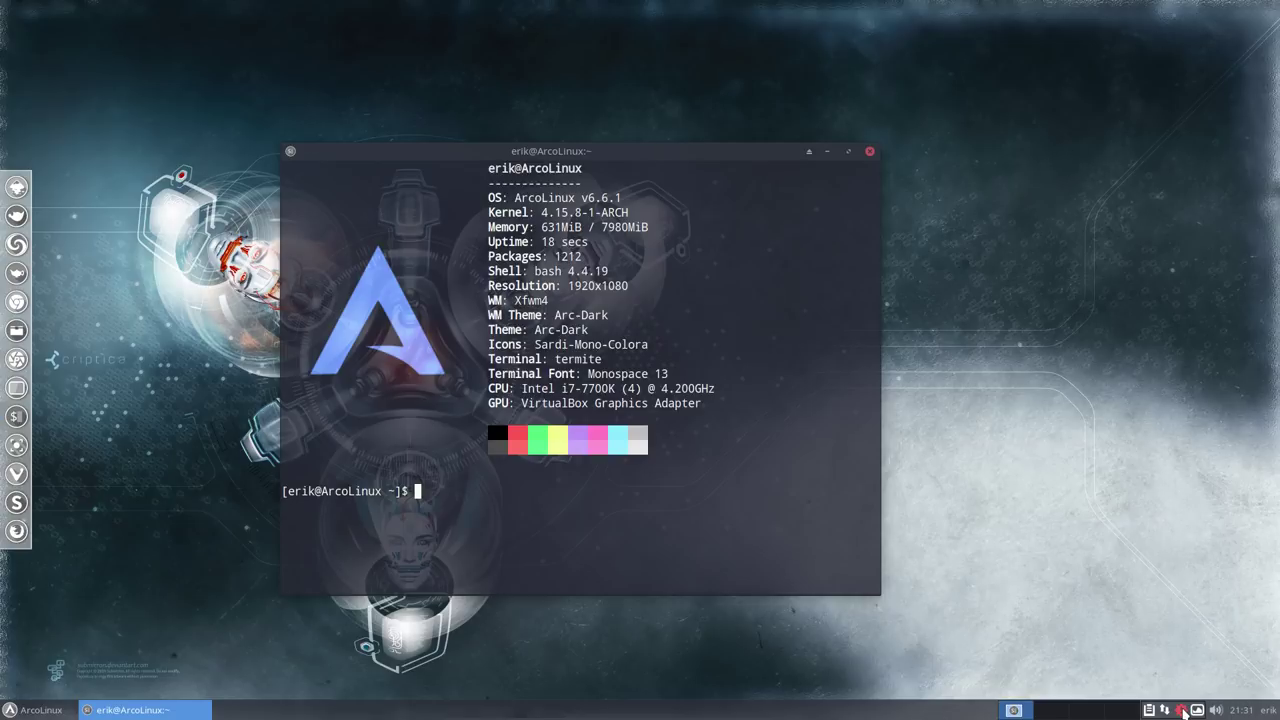
{"action": "mouse_move", "coordinate": [1183, 711]}
{"action": "left_click_drag", "start_coordinate": [566, 151], "coordinate": [611, 51]}
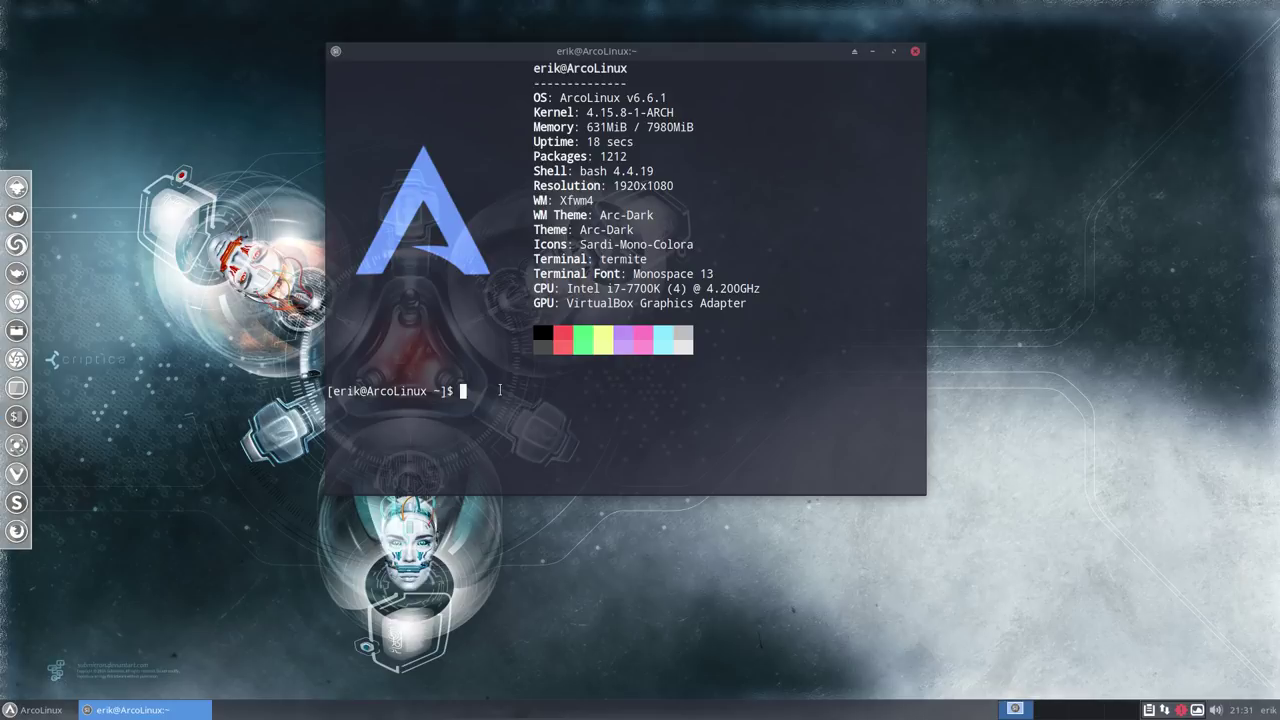
Step: Run sudo pacman -Syu, enter the password, accept replacing gnome-themes-standard and proceed with installation
{"action": "type", "text": "sudo pacman -Syu"}
{"action": "key", "text": "Return"}
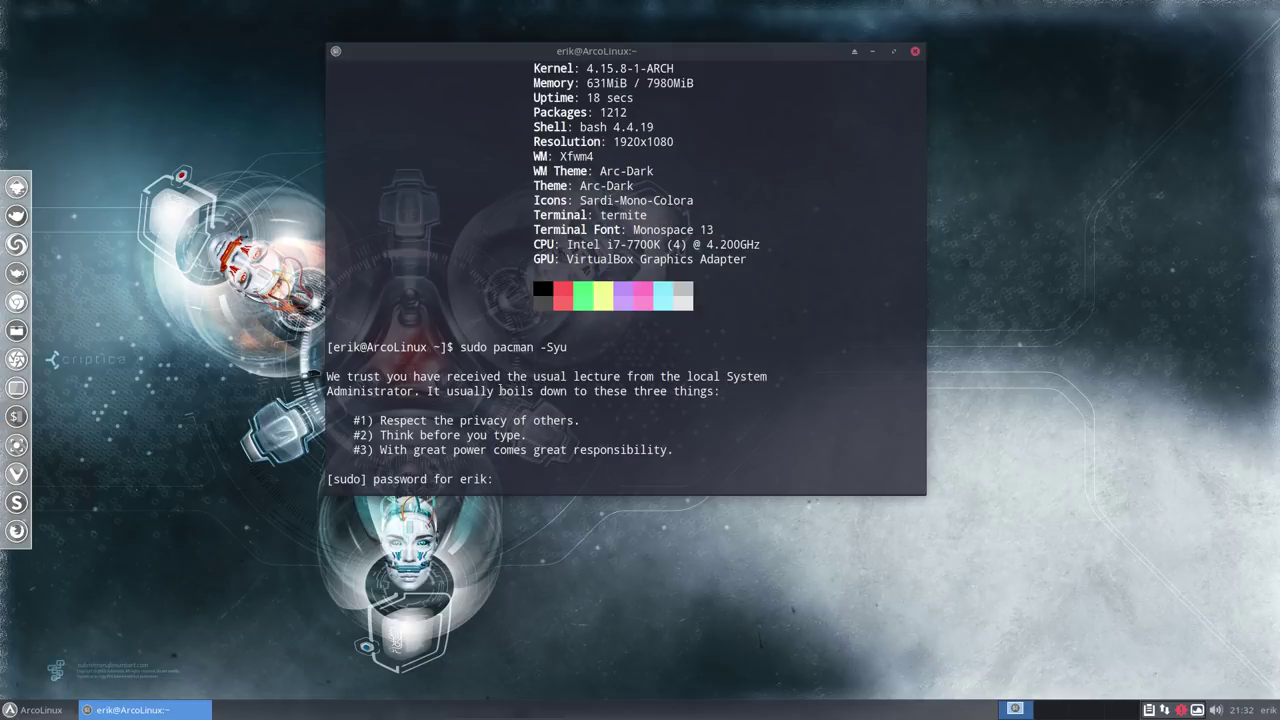
{"action": "key", "text": "Return"}
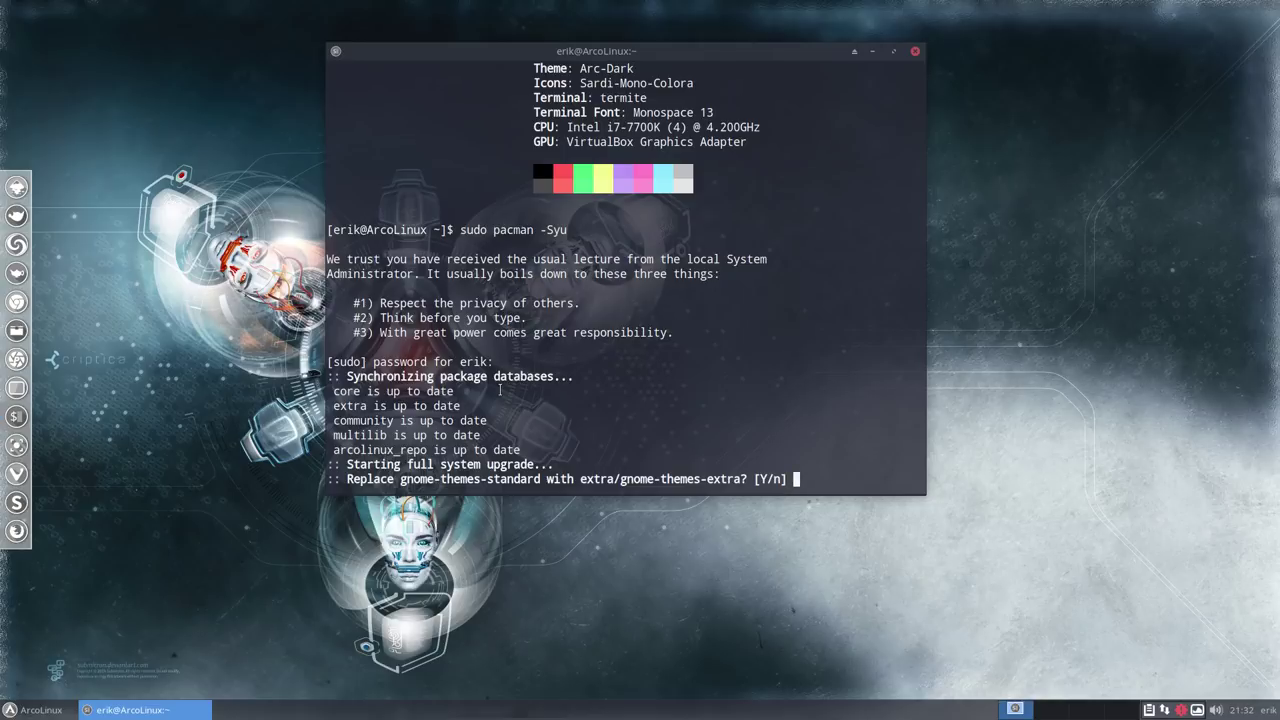
{"action": "key", "text": "Return"}
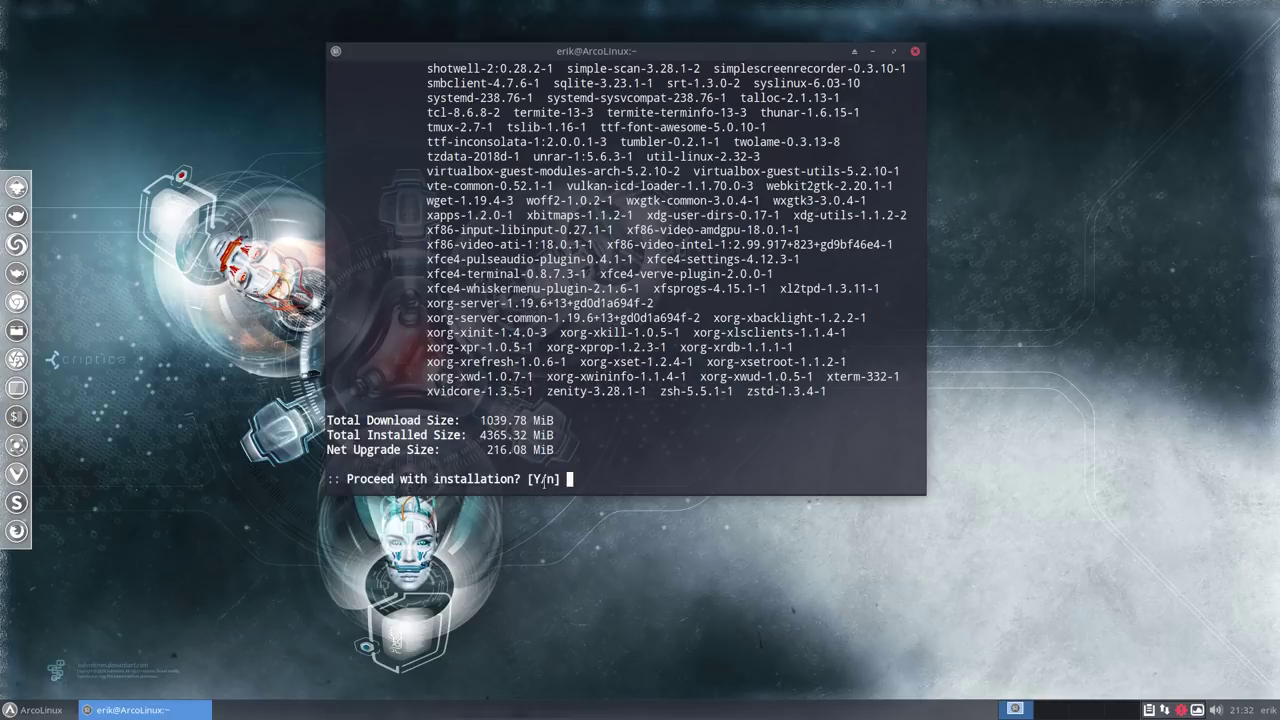
{"action": "key", "text": "Return"}
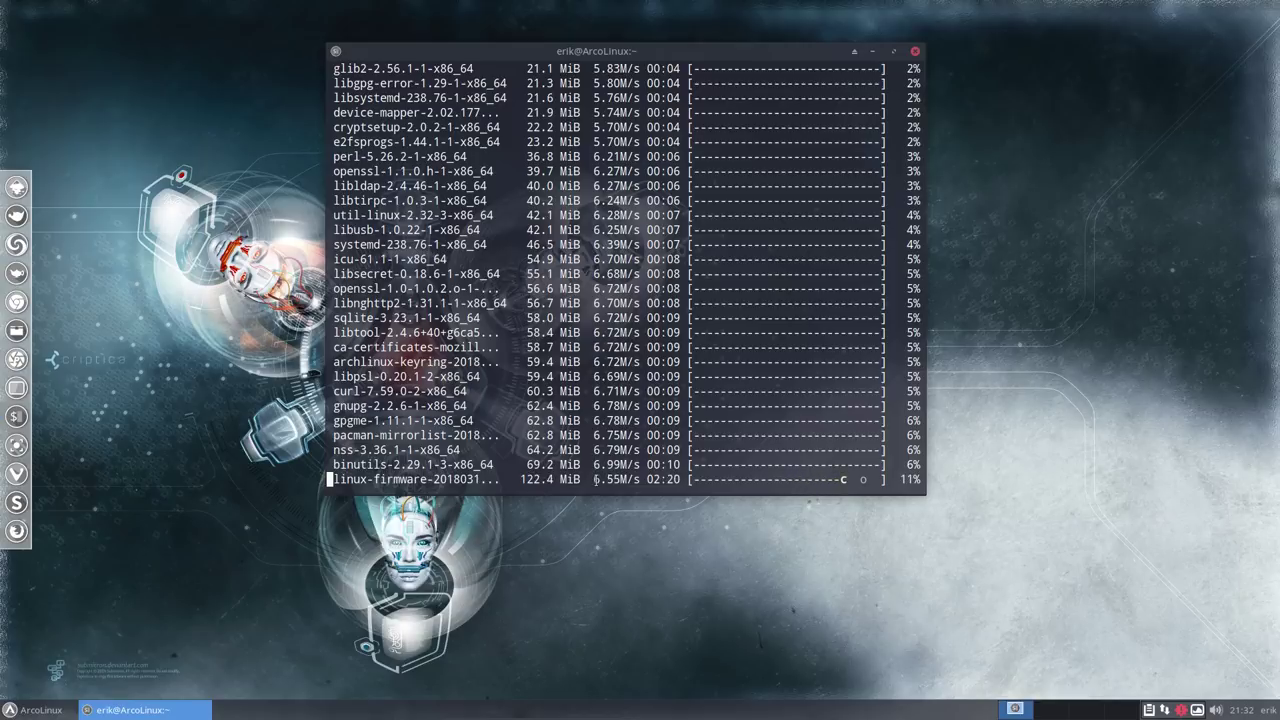
Step: Interrupt the pacman download and run the mirror alias to refresh the mirror list
{"action": "key", "text": "ctrl+c"}
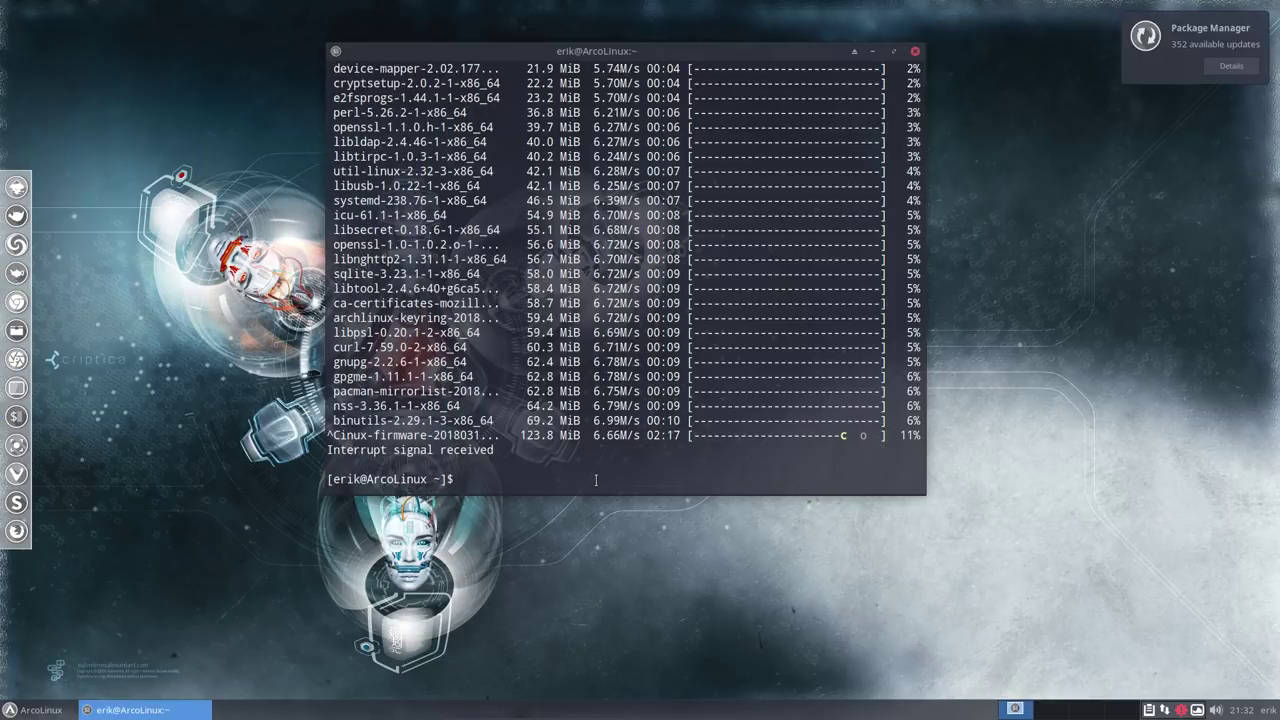
{"action": "type", "text": "mirror"}
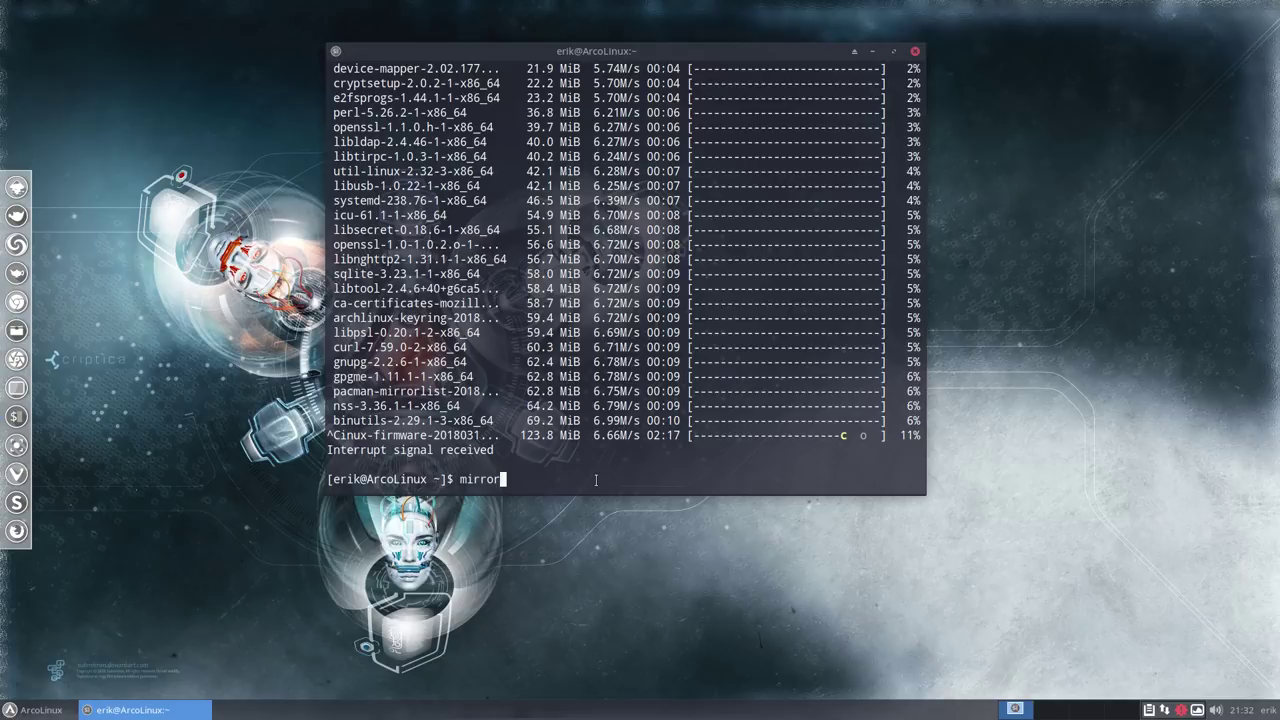
{"action": "key", "text": "Return"}
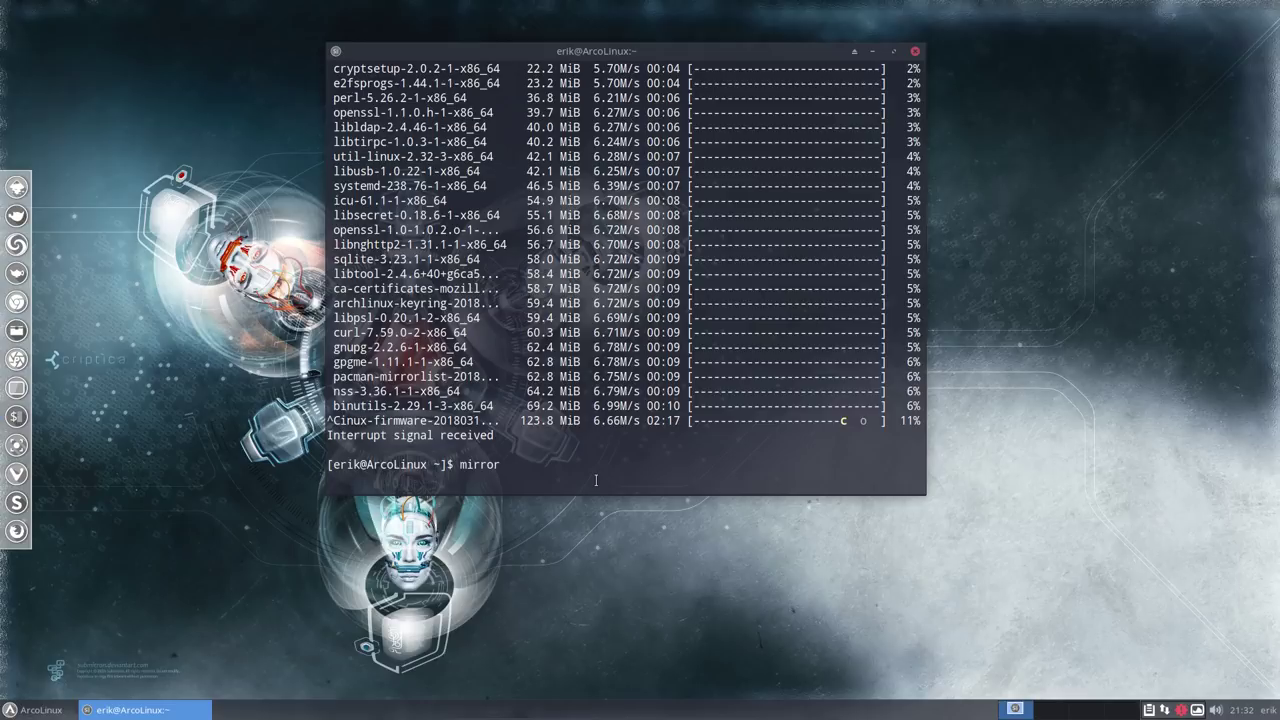
Step: Open a second termite window and list the shell aliases with alias
{"action": "key", "text": "super+Return"}
{"action": "type", "text": "alias"}
{"action": "key", "text": "Return"}
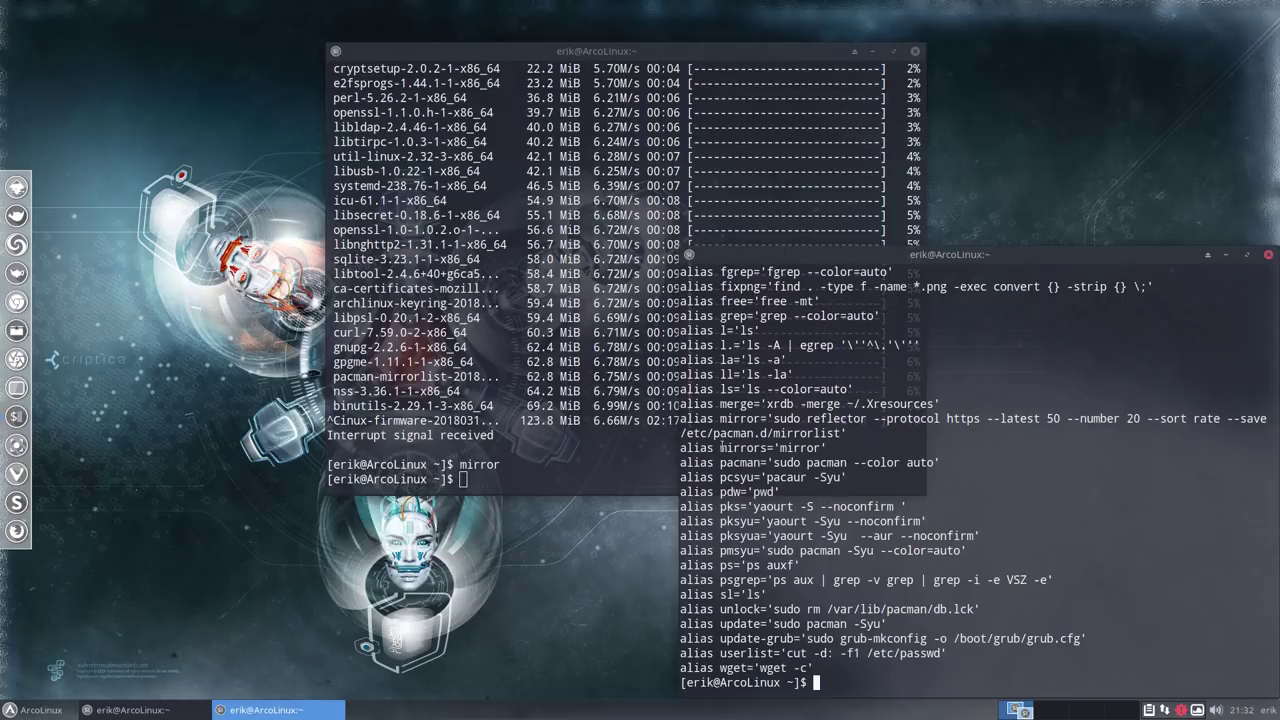
Step: Select the mirror alias's reflector command, then close the alias-listing terminal window
{"action": "left_click_drag", "start_coordinate": [774, 419], "coordinate": [842, 433]}
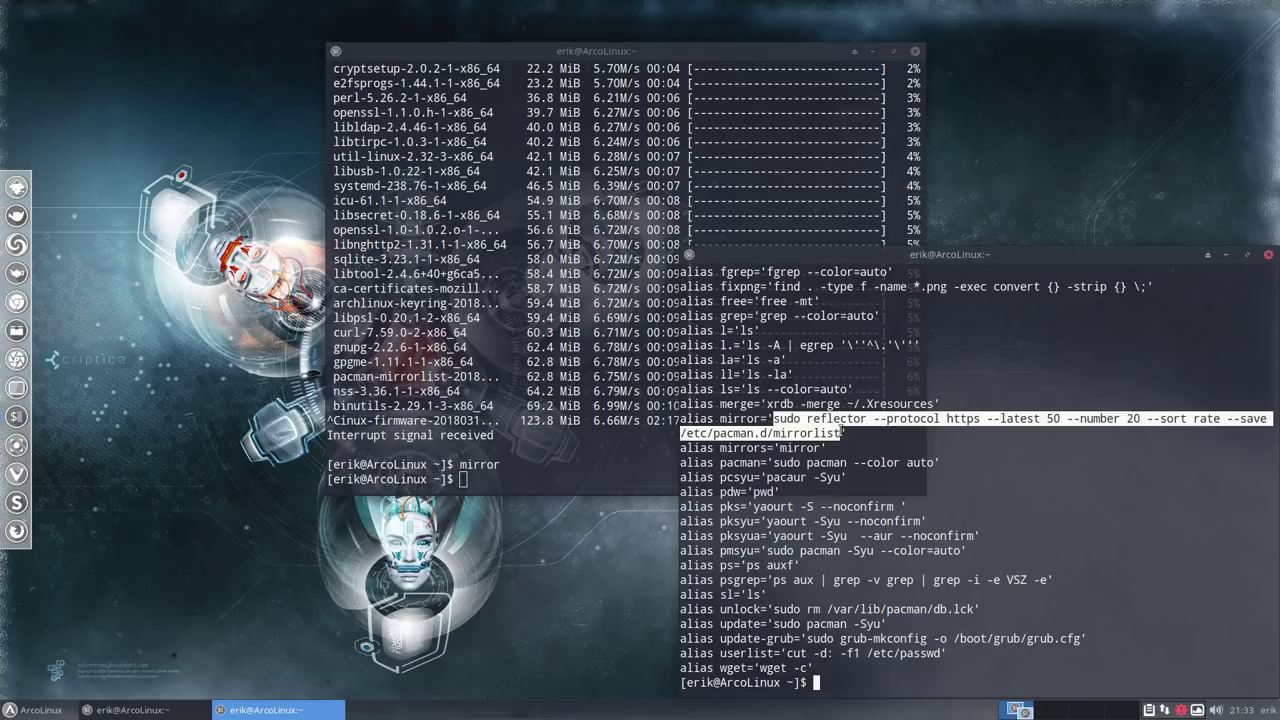
{"action": "left_click", "coordinate": [1268, 255]}
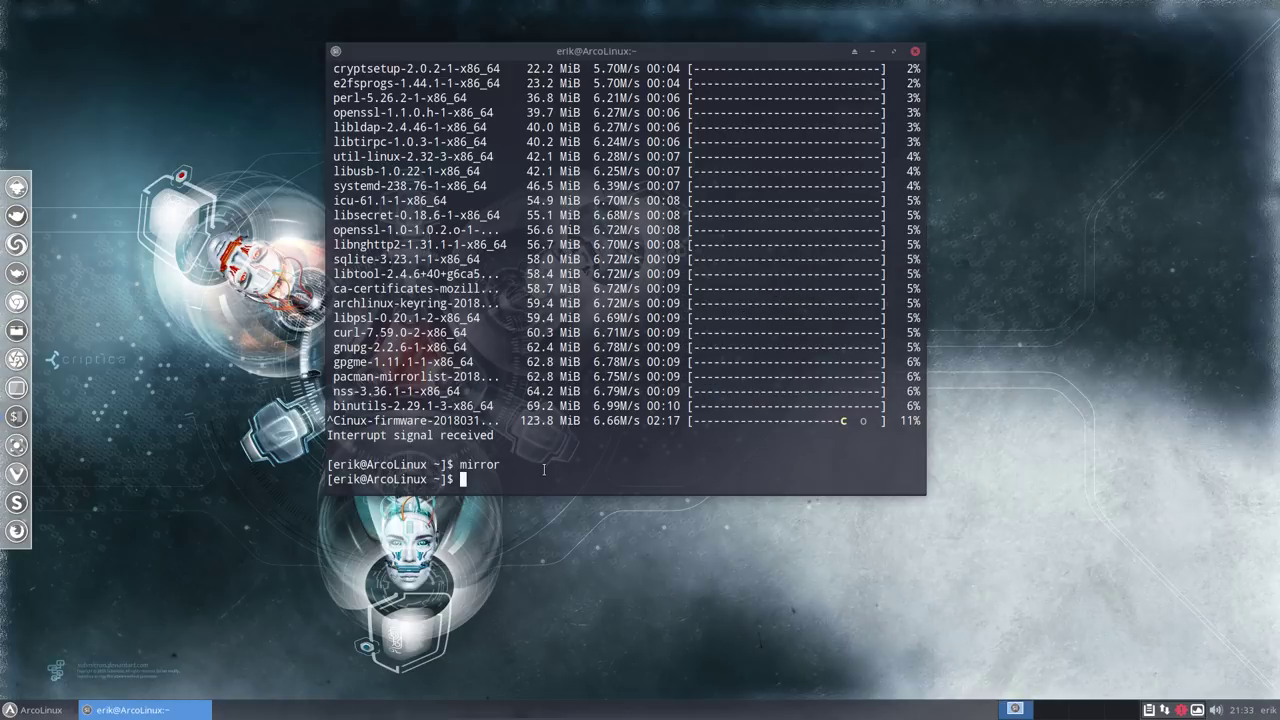
Step: Rerun sudo pacman -Syu, accept the gnome-themes-standard replacement and installation, and move the window top right
{"action": "type", "text": "sudo pacman -Syu"}
{"action": "key", "text": "Return"}
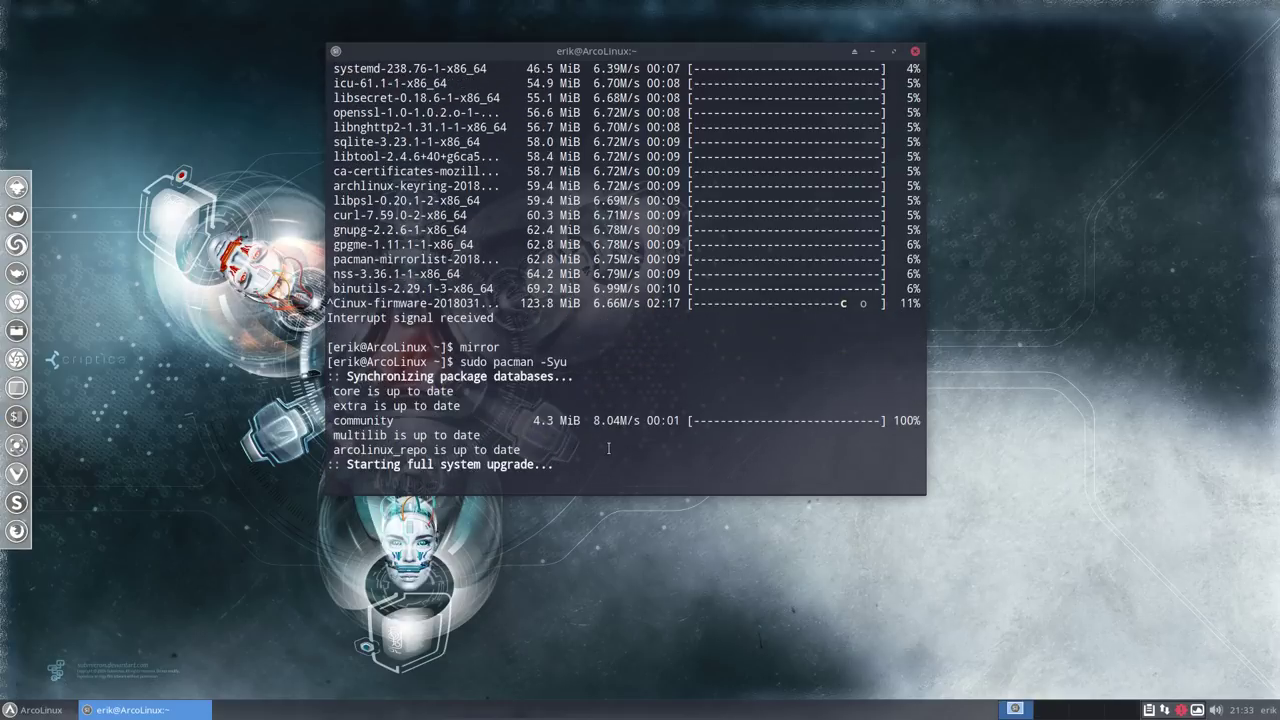
{"action": "key", "text": "Return"}
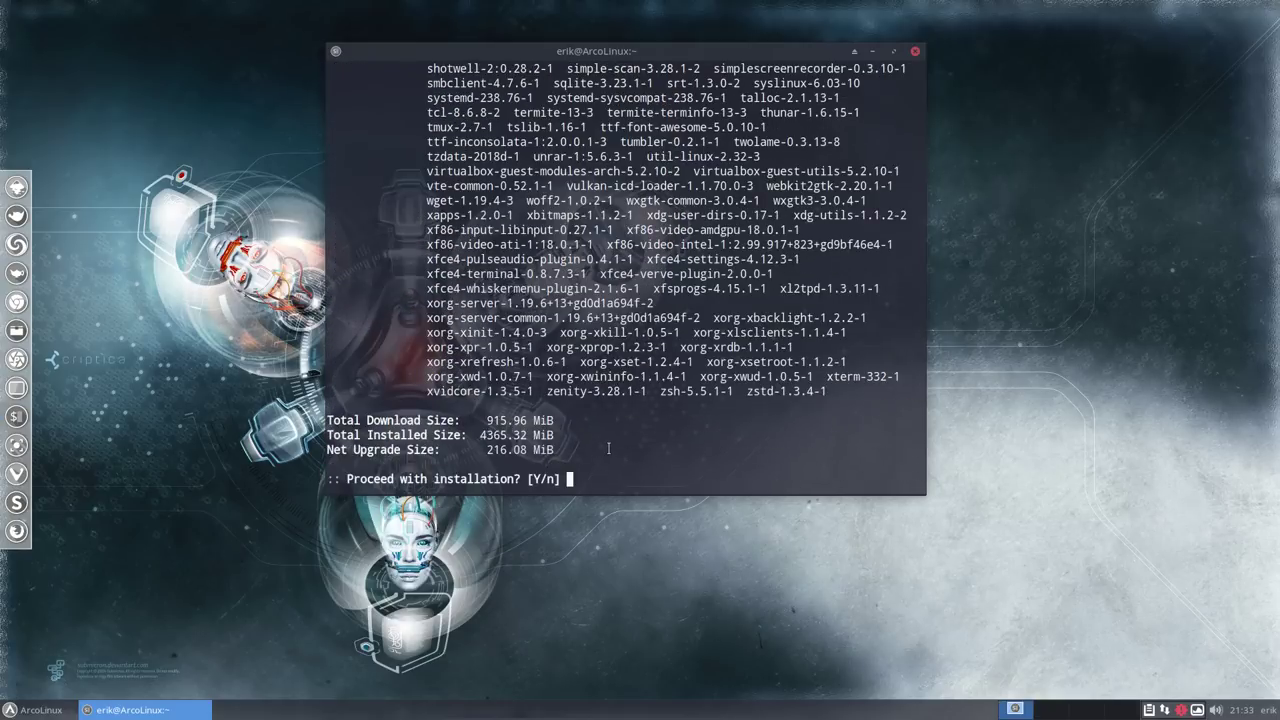
{"action": "key", "text": "Return"}
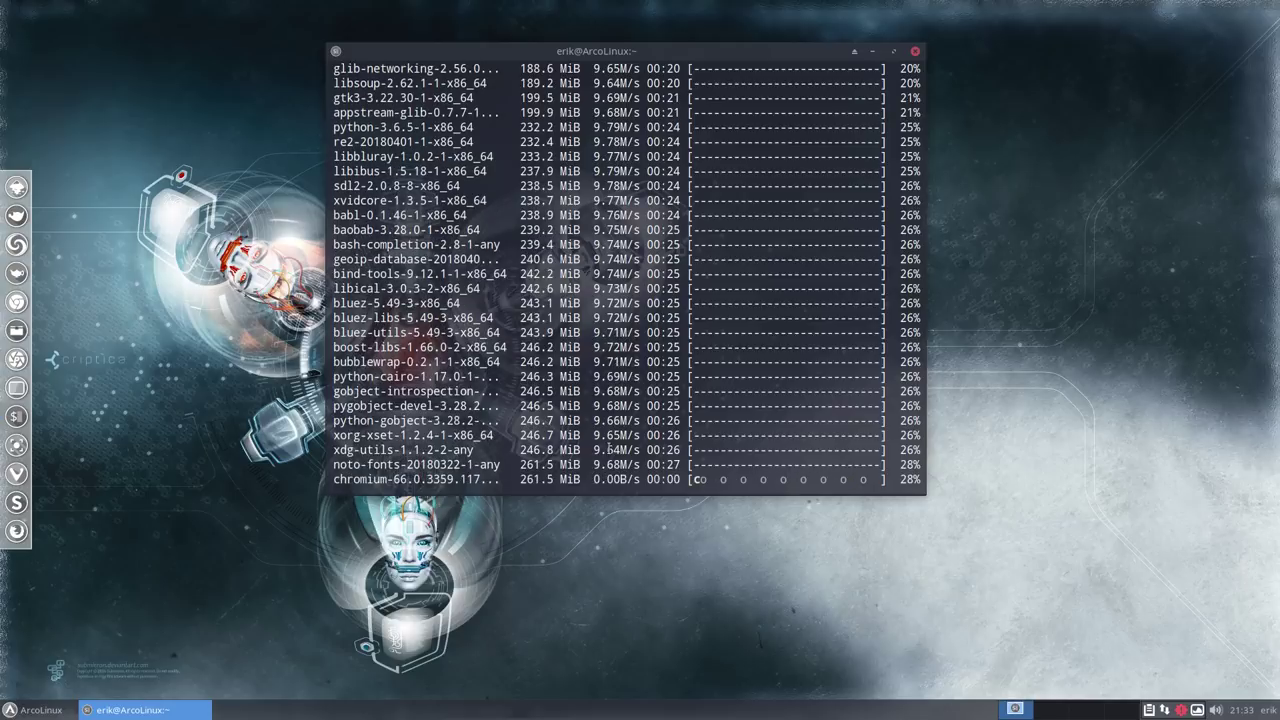
{"action": "left_click_drag", "start_coordinate": [658, 51], "coordinate": [1276, 3]}
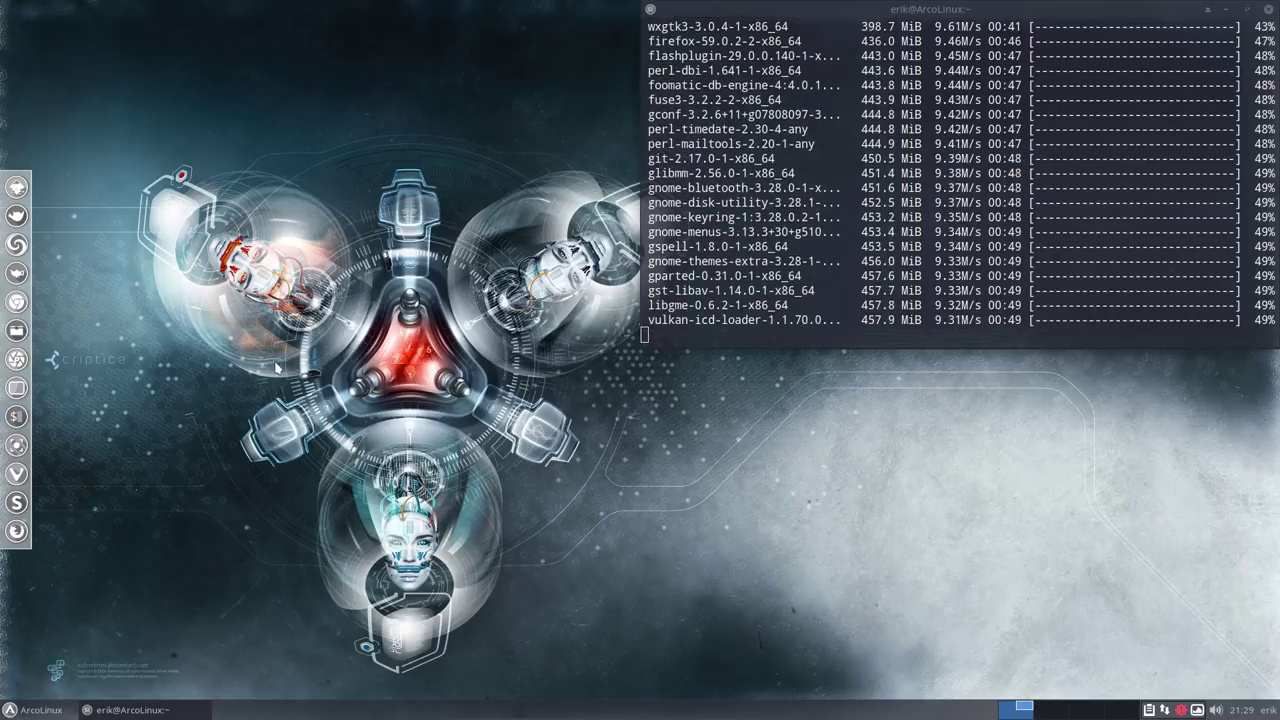
Step: Open another terminal window and list the shell aliases with alias
{"action": "key", "text": "ctrl+alt+Return"}
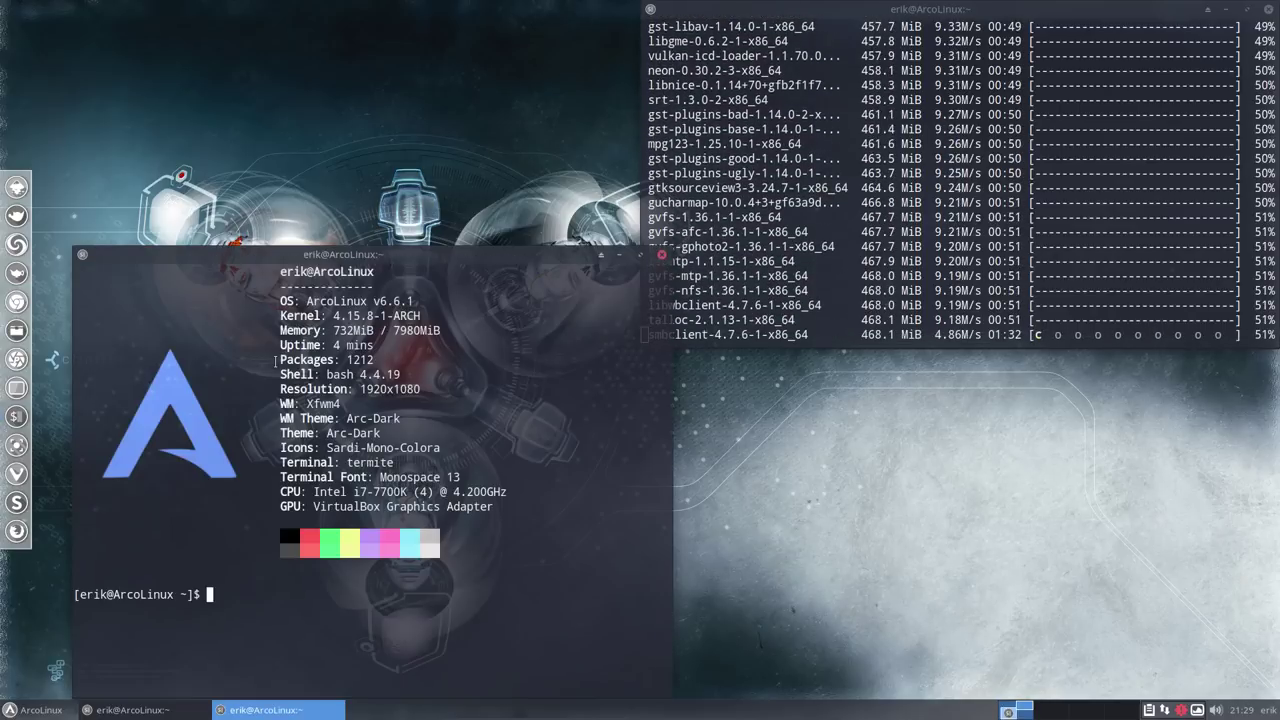
{"action": "type", "text": "alias"}
{"action": "key", "text": "Return"}
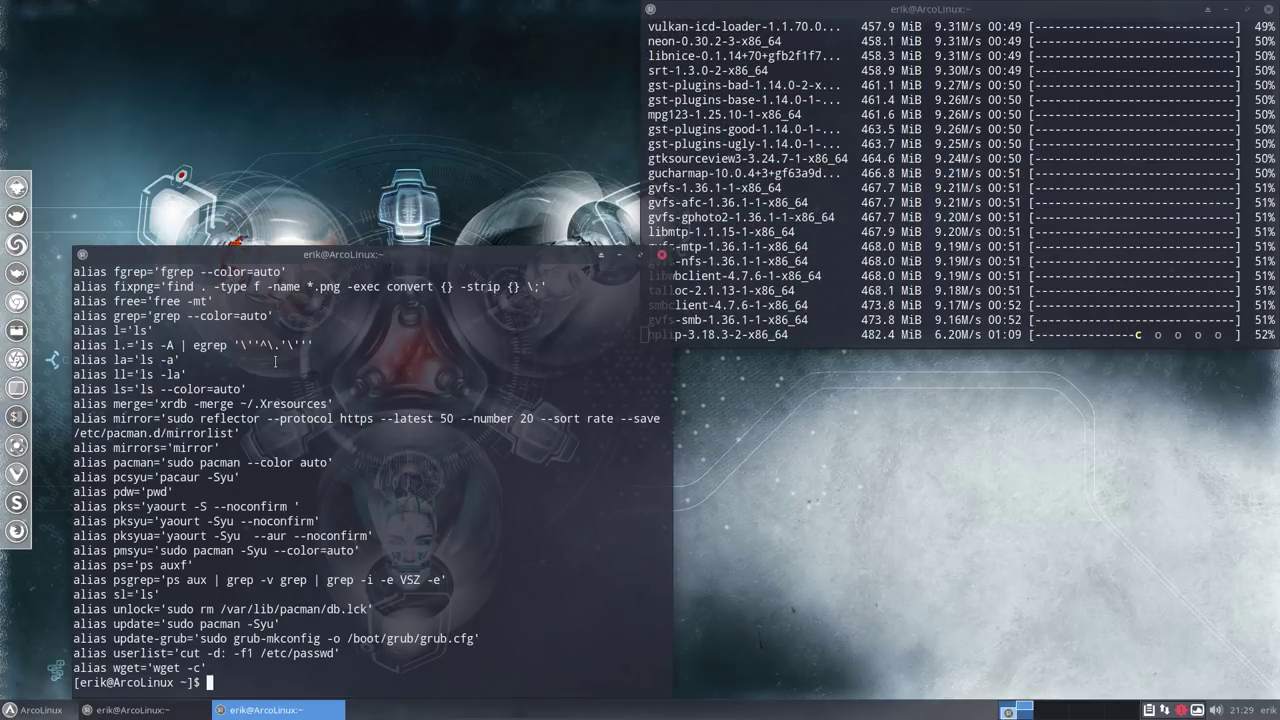
Step: Highlight the pksyua alias and its yaourt -Syu --aur command, then open the application menu
{"action": "left_click_drag", "start_coordinate": [113, 536], "coordinate": [155, 537]}
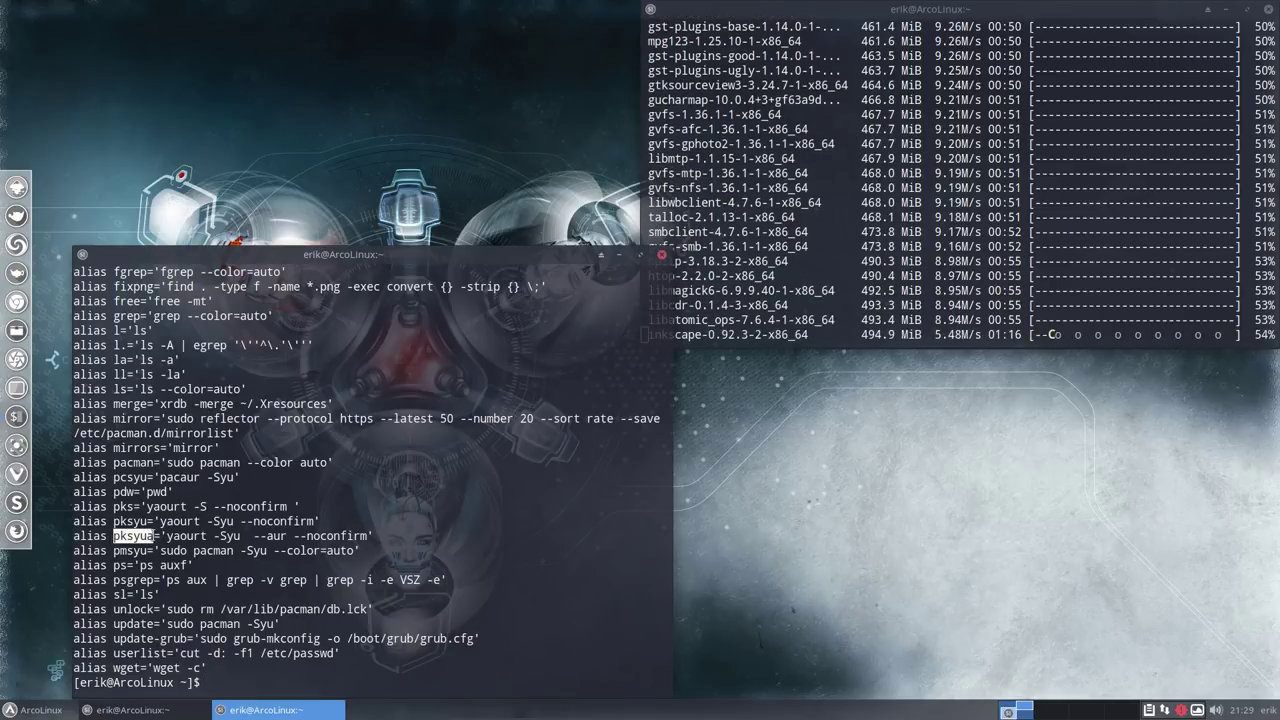
{"action": "left_click", "coordinate": [168, 537]}
{"action": "left_click_drag", "start_coordinate": [168, 537], "coordinate": [362, 541]}
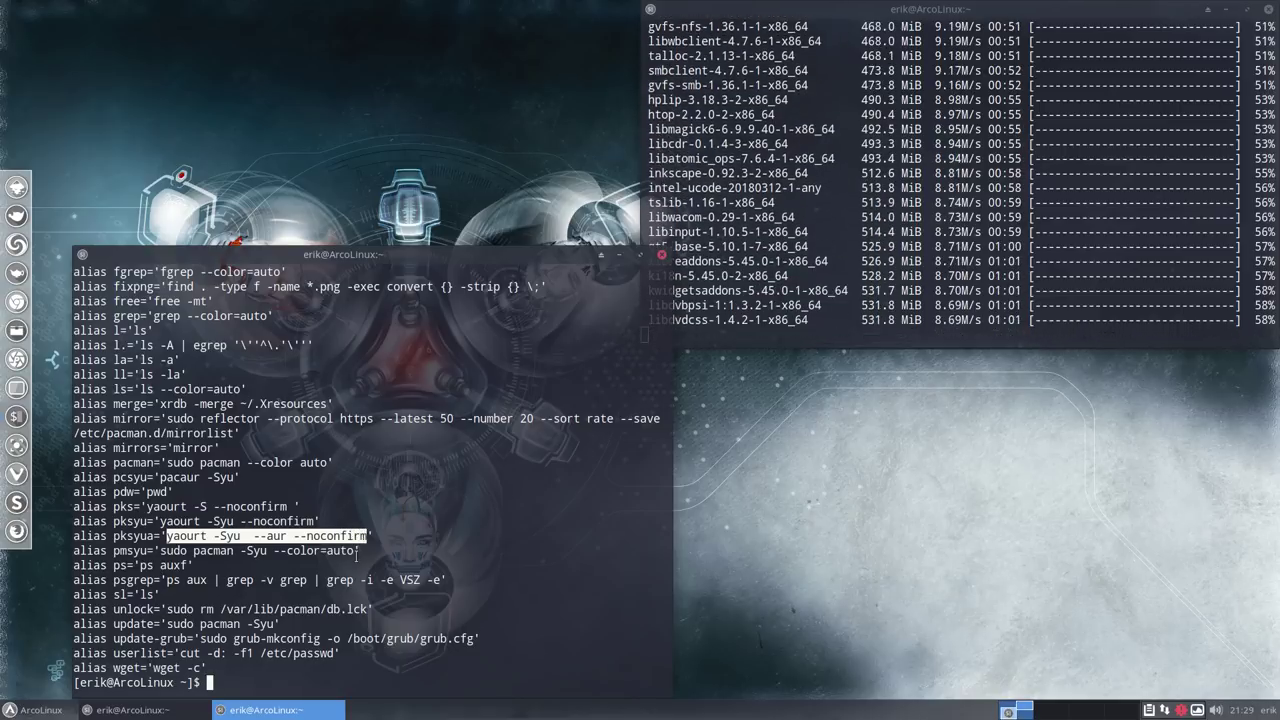
{"action": "double_click", "coordinate": [170, 537]}
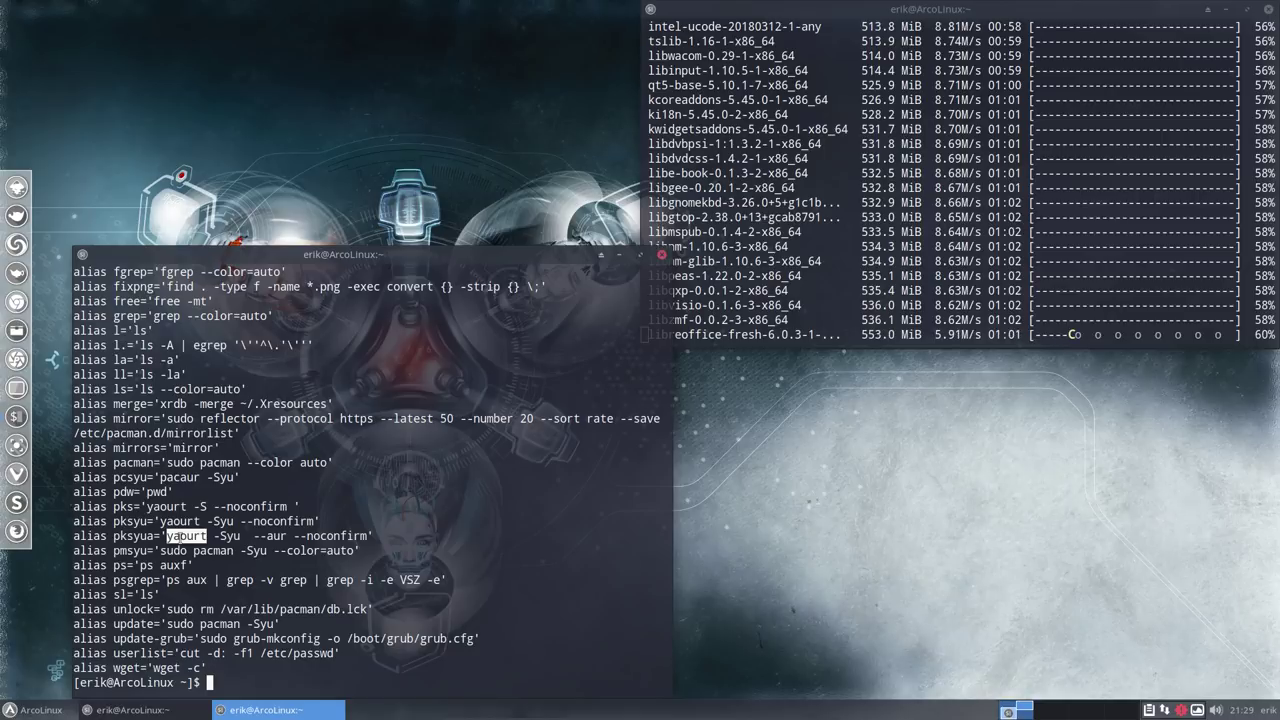
{"action": "left_click_drag", "start_coordinate": [168, 537], "coordinate": [240, 537]}
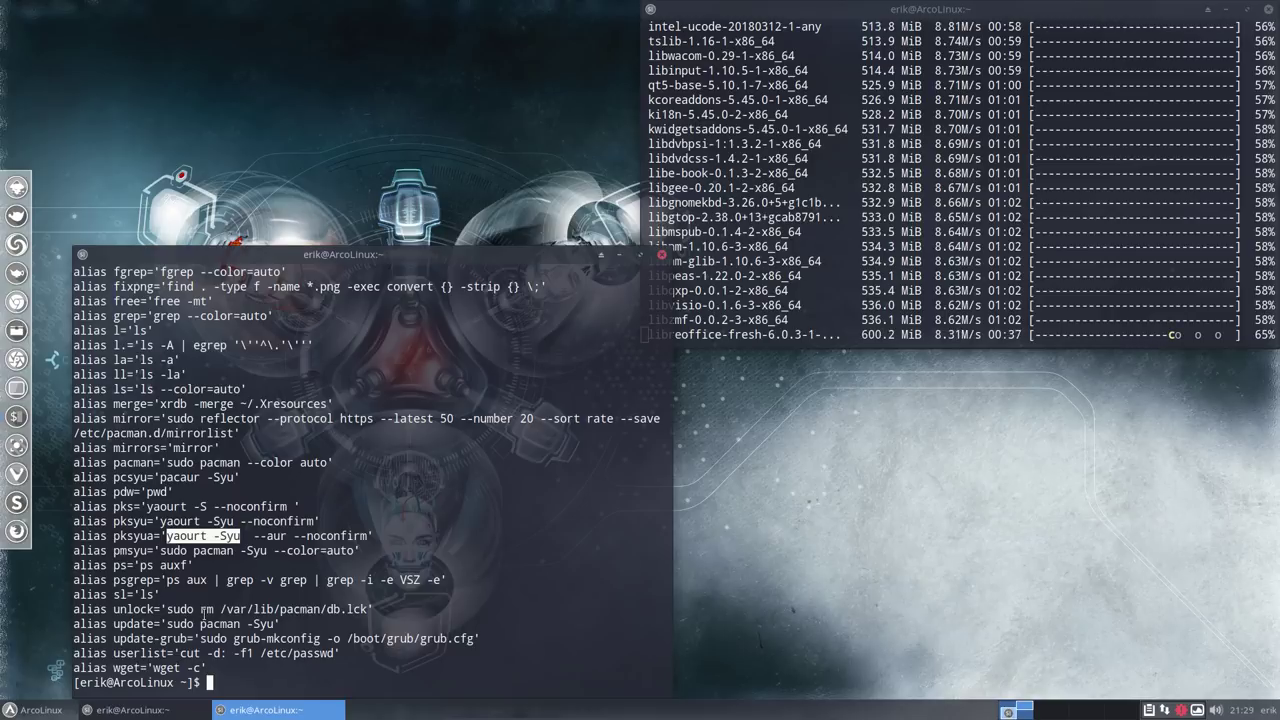
{"action": "left_click_drag", "start_coordinate": [253, 536], "coordinate": [286, 536]}
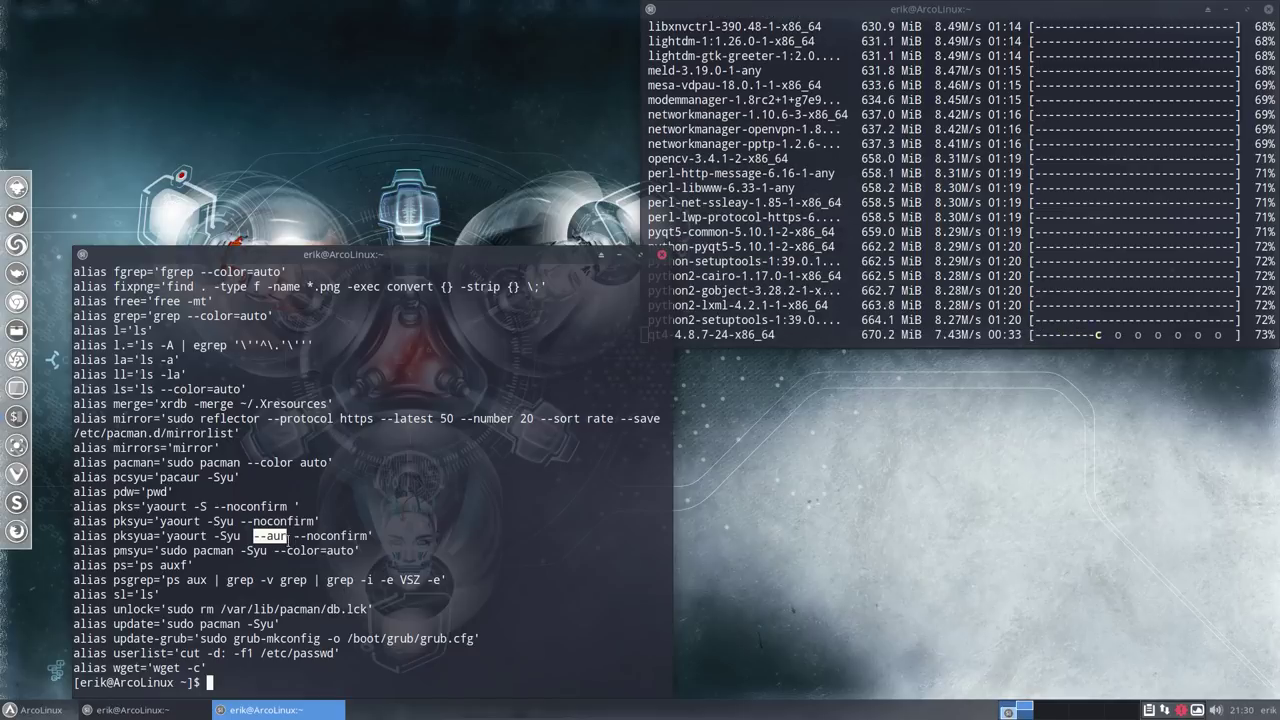
{"action": "double_click", "coordinate": [270, 537]}
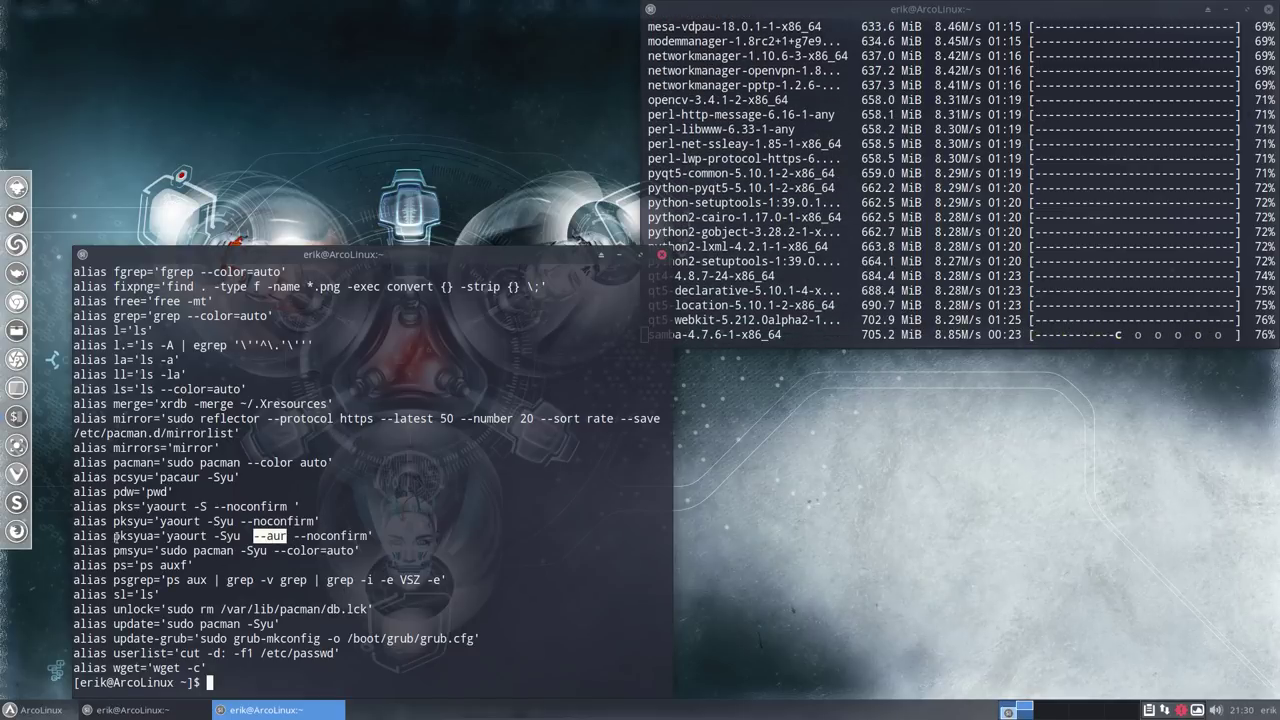
{"action": "double_click", "coordinate": [118, 537]}
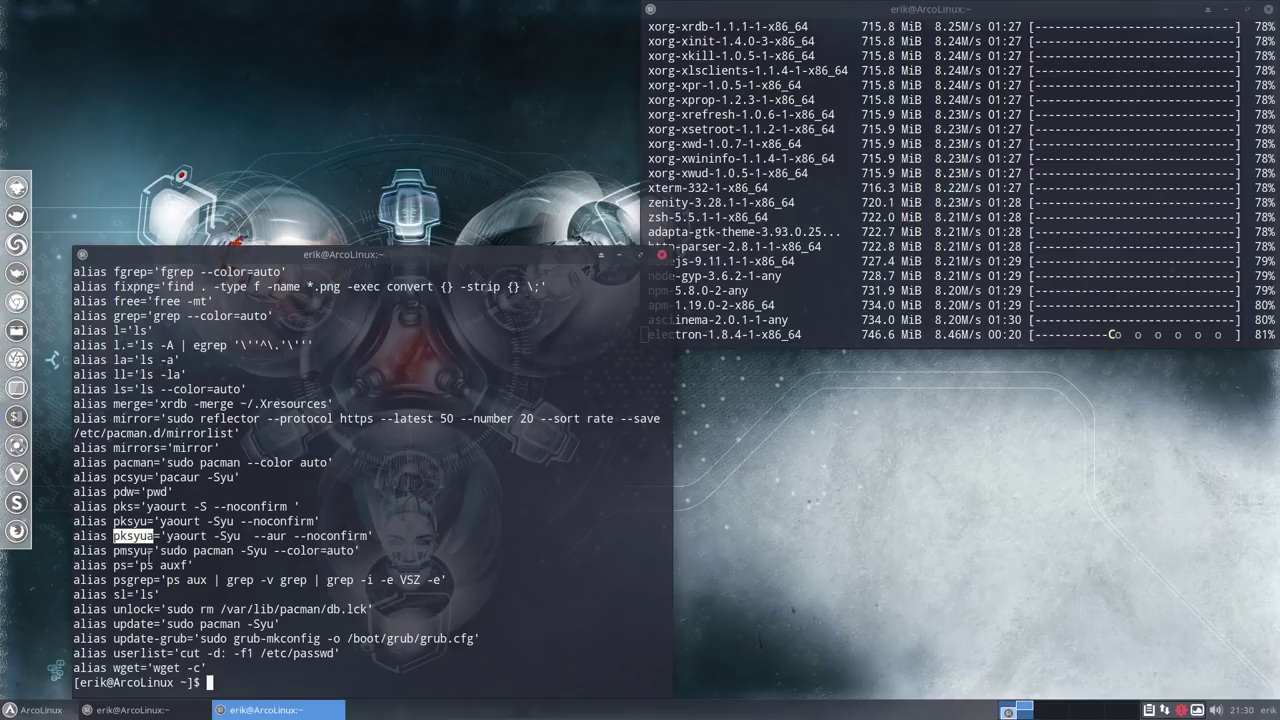
{"action": "left_click", "coordinate": [214, 536]}
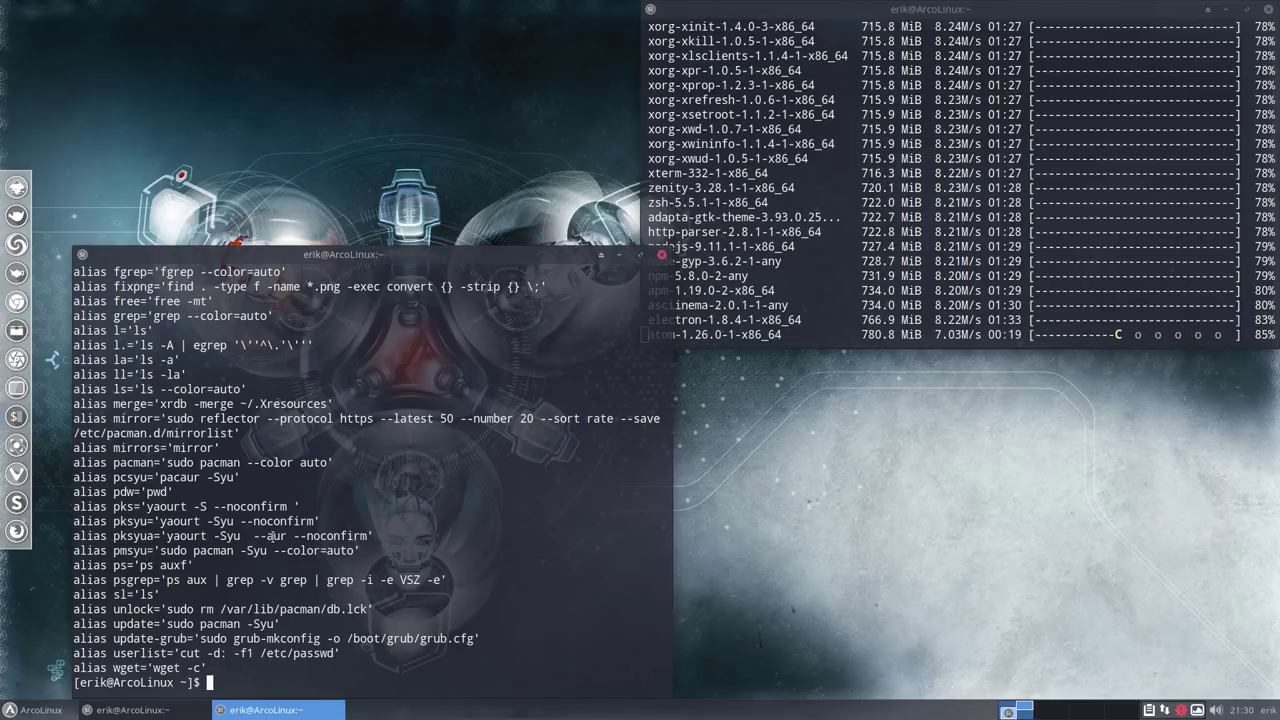
{"action": "left_click_drag", "start_coordinate": [374, 536], "coordinate": [160, 536]}
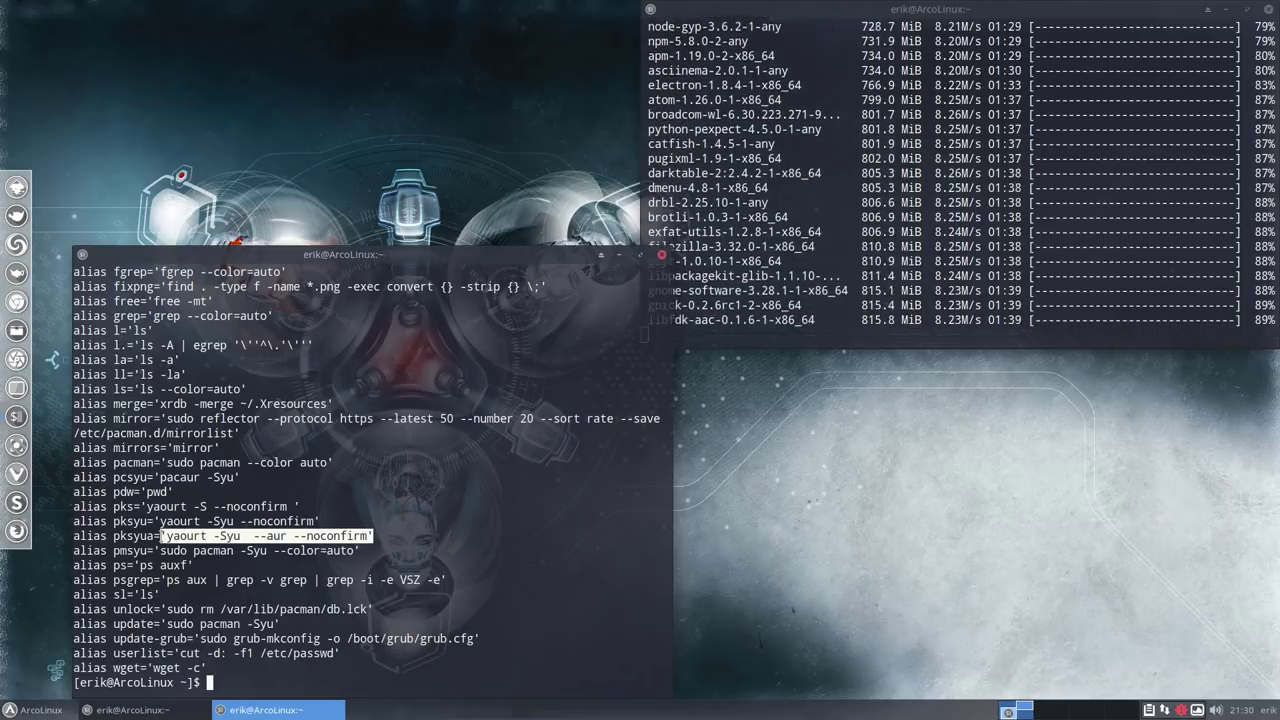
{"action": "left_click", "coordinate": [45, 709]}
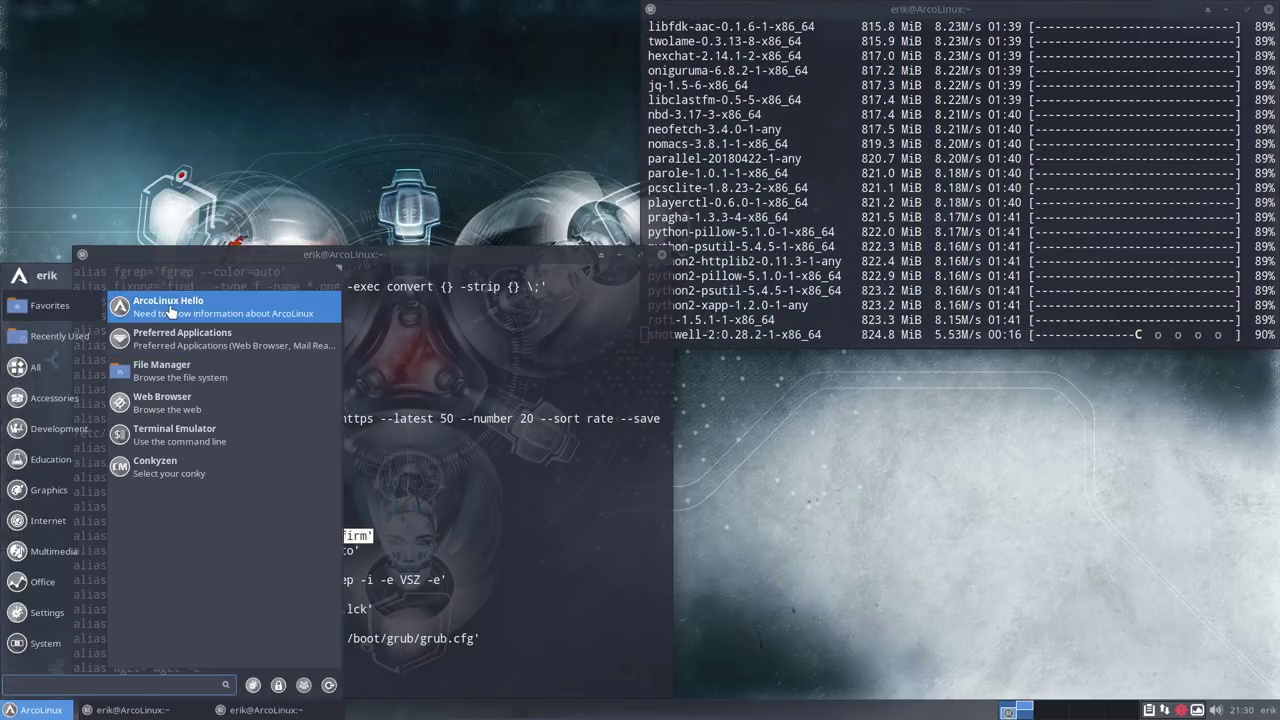
Step: Open the ArcoLinux editions info page, leaving the new keyring passwordless and unencrypted
{"action": "left_click", "coordinate": [170, 306]}
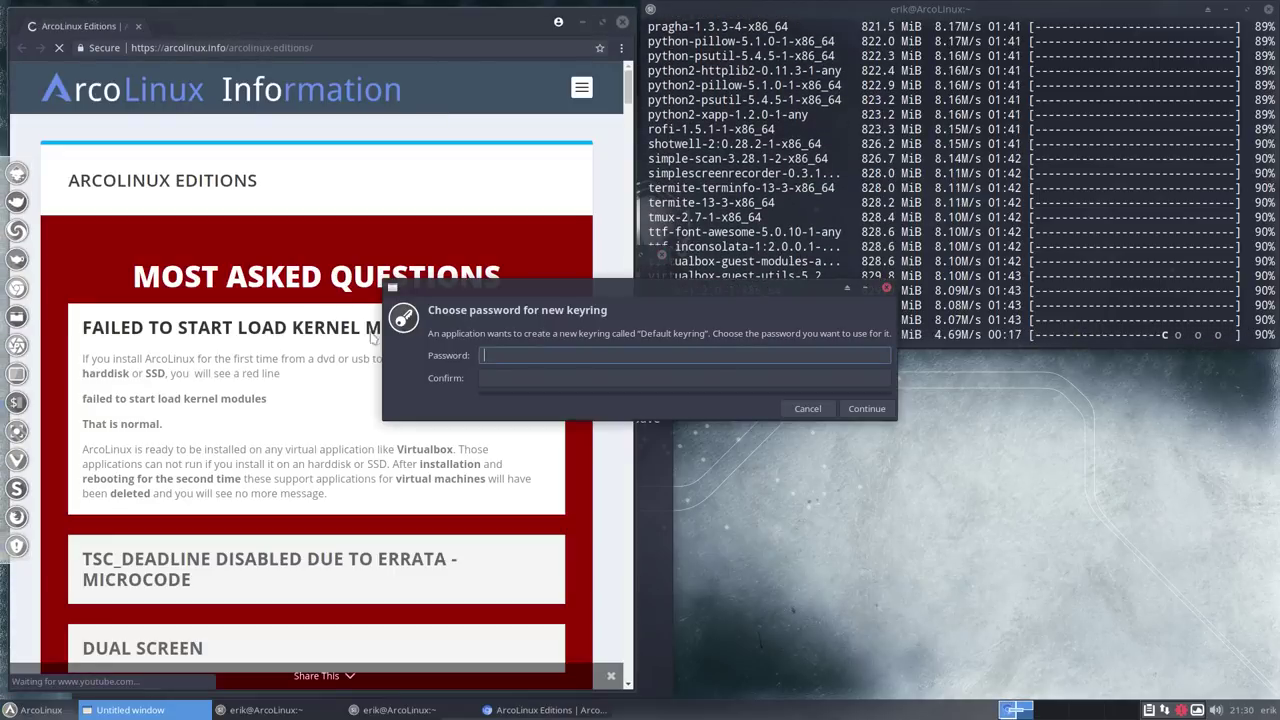
{"action": "left_click", "coordinate": [861, 409]}
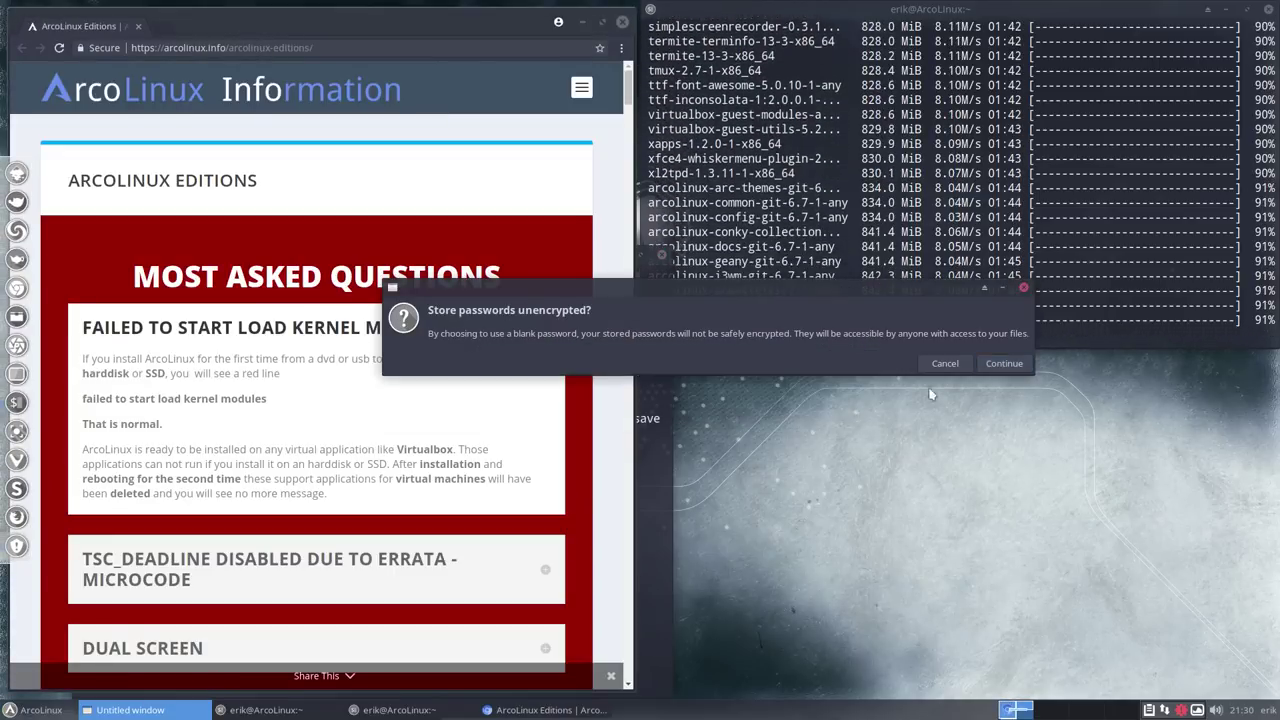
{"action": "left_click", "coordinate": [1003, 363]}
Step: Maximize Chromium, browse the arcolinux.info home page, then minimize the browser
{"action": "double_click", "coordinate": [273, 18]}
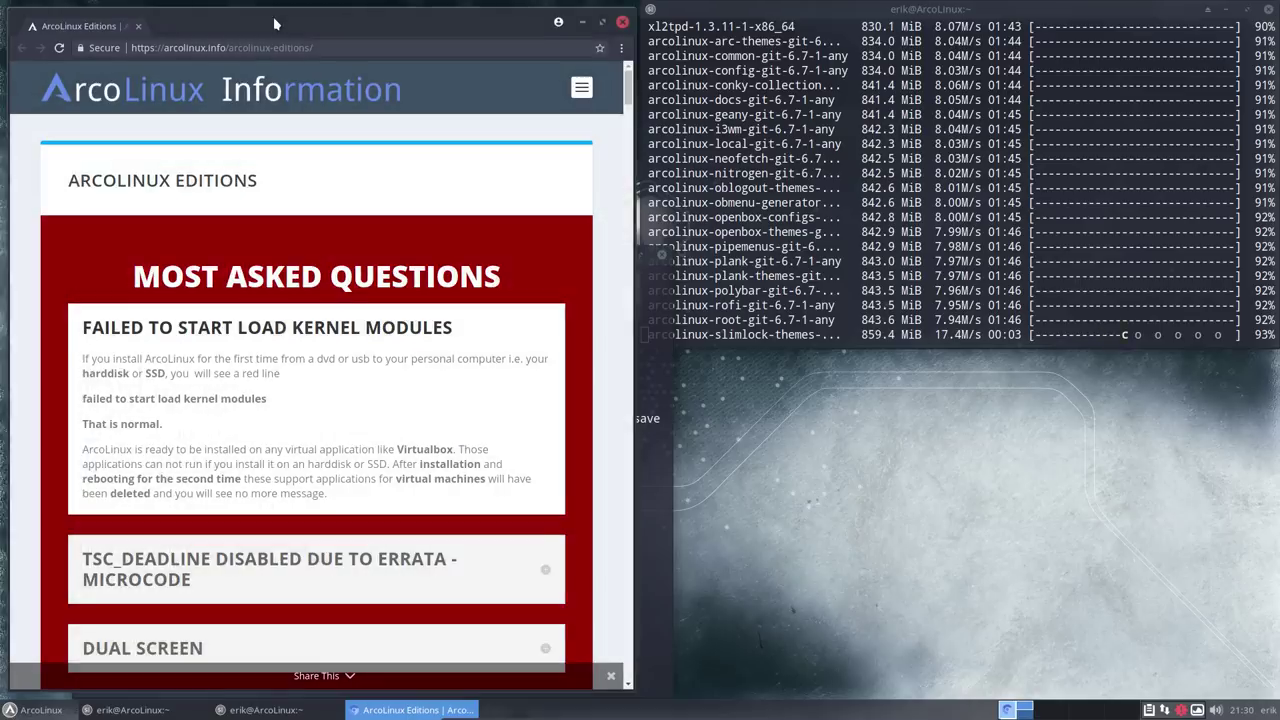
{"action": "left_click", "coordinate": [236, 135]}
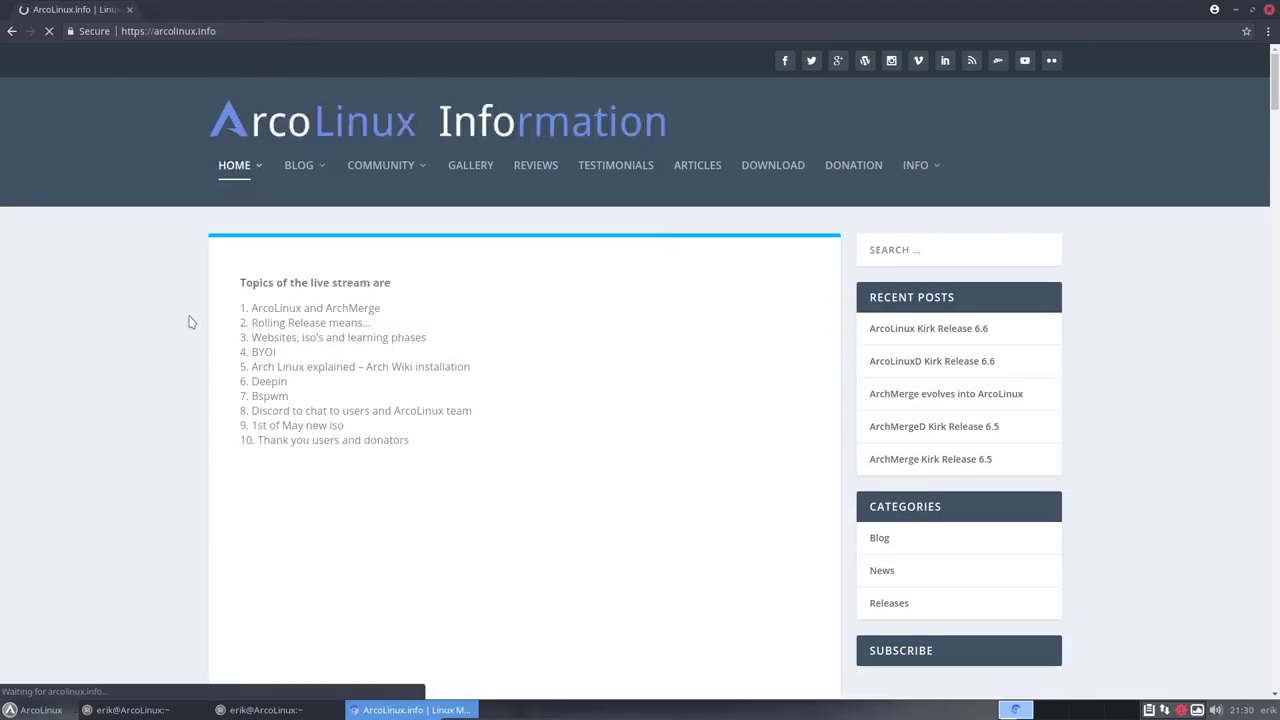
{"action": "scroll", "coordinate": [191, 322], "scroll_direction": "down", "scroll_amount": 12}
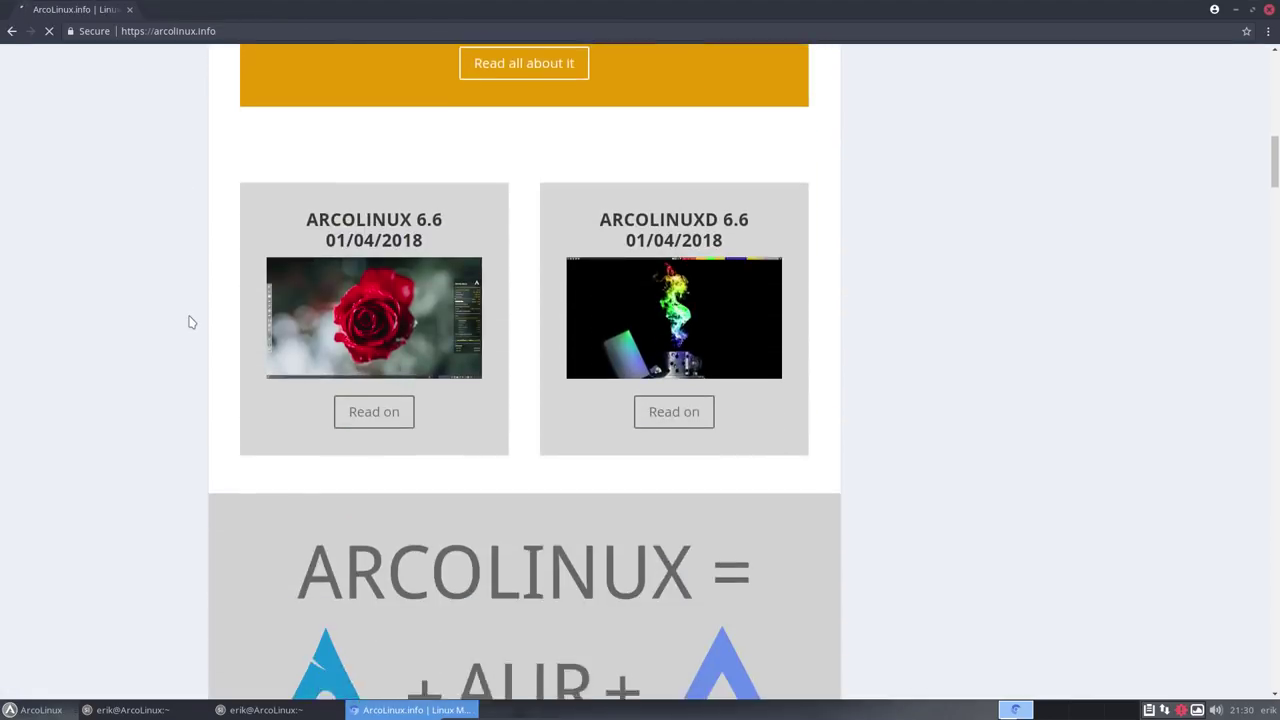
{"action": "scroll", "coordinate": [191, 322], "scroll_direction": "down", "scroll_amount": 1}
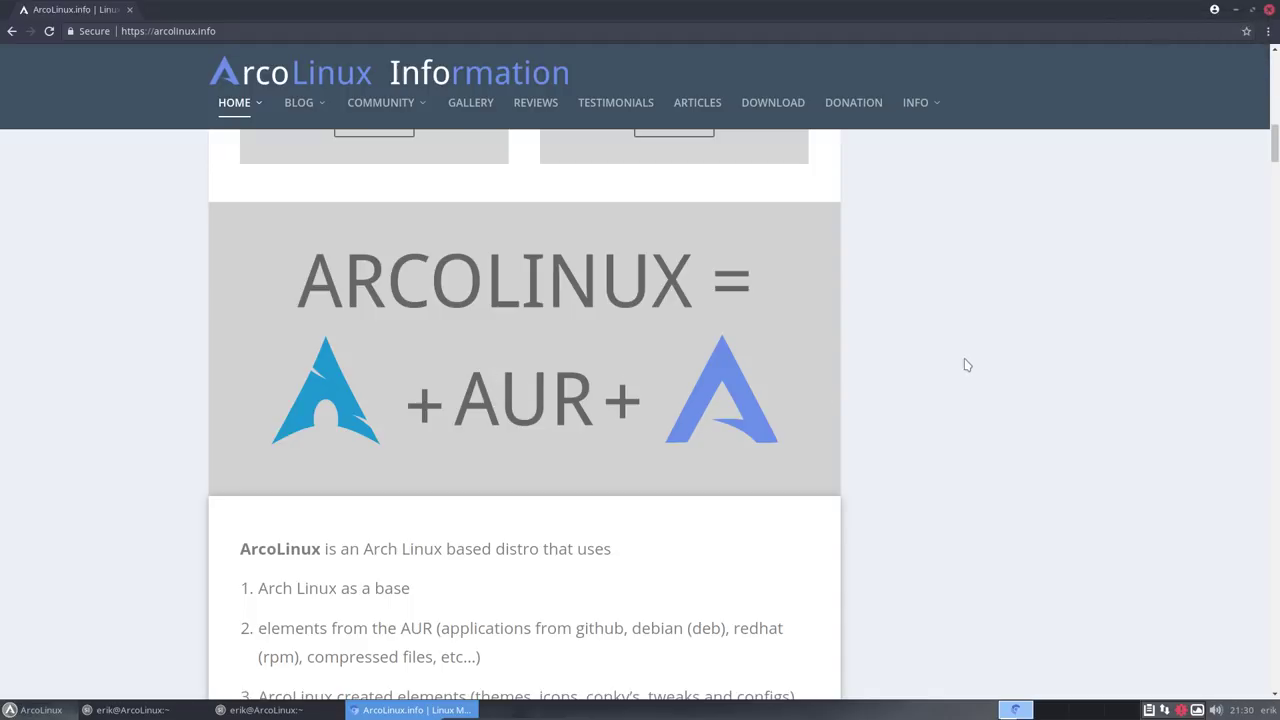
{"action": "left_click", "coordinate": [1235, 10]}
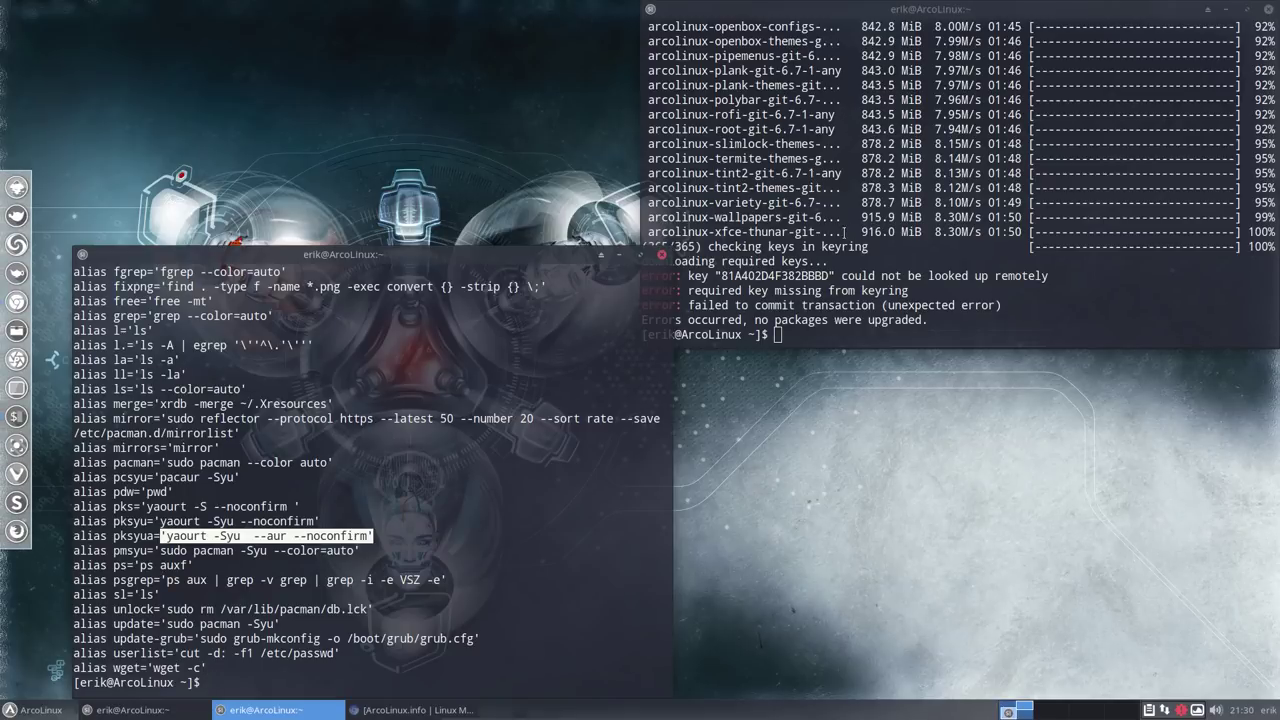
Step: Close the alias terminal, then centre and enlarge the upgrade terminal showing the missing-key error
{"action": "left_click", "coordinate": [661, 255]}
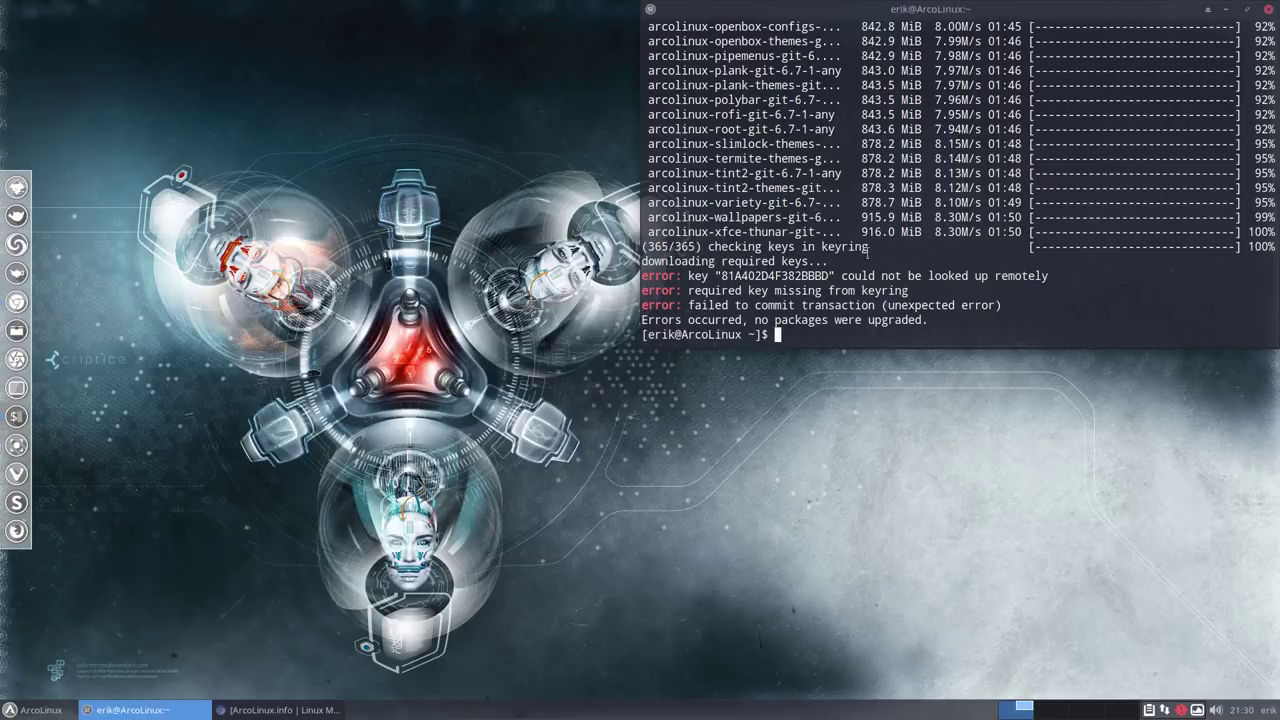
{"action": "left_click_drag", "start_coordinate": [1050, 18], "coordinate": [674, 83]}
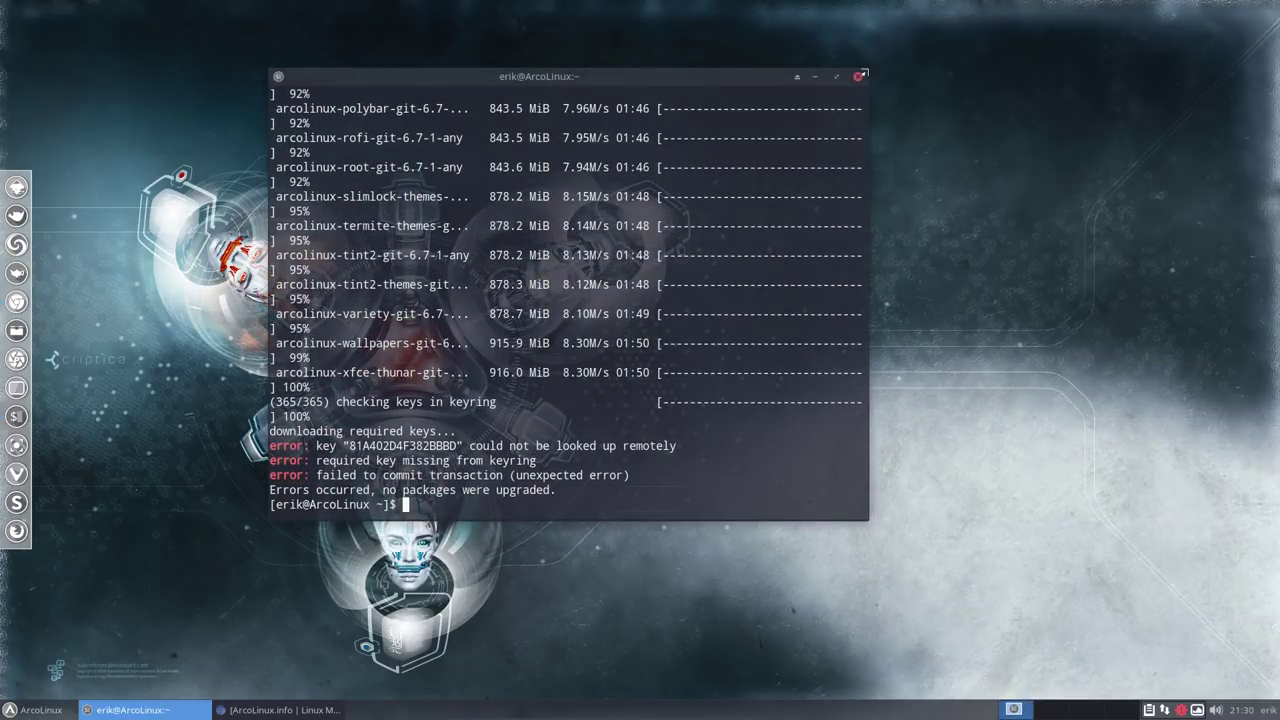
{"action": "left_click_drag", "start_coordinate": [868, 68], "coordinate": [1027, 47]}
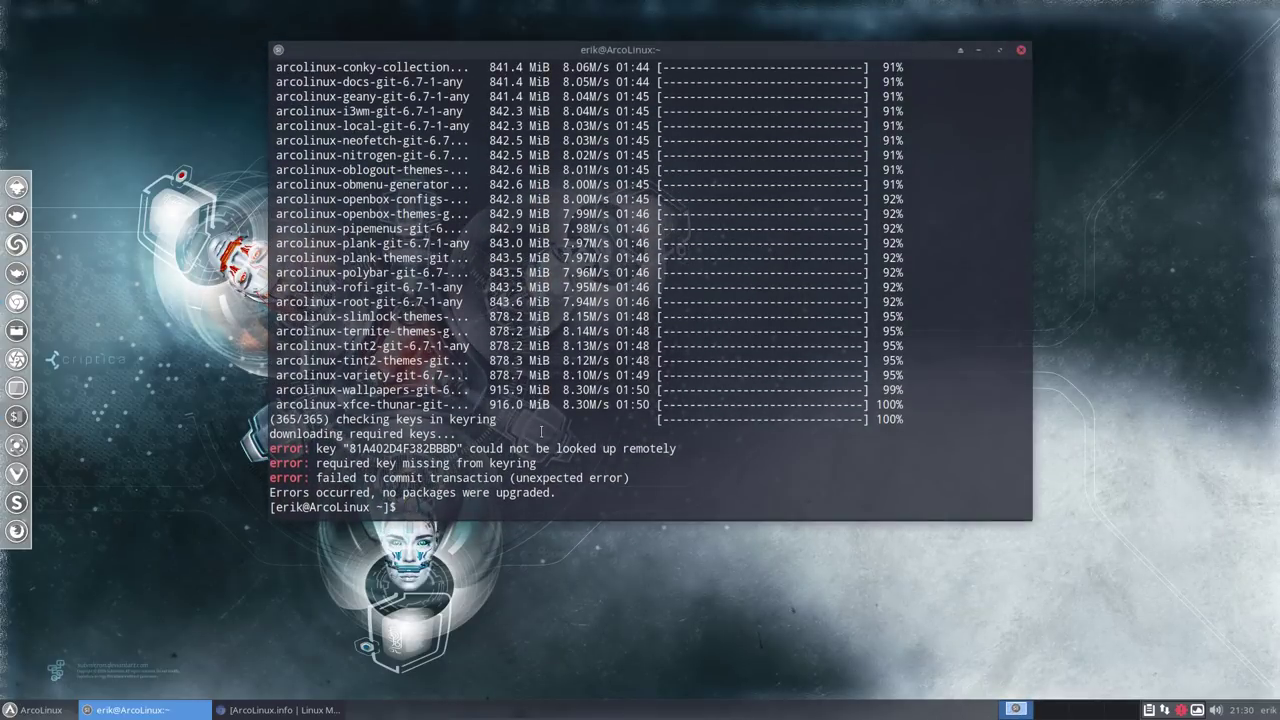
Step: Bring Chromium back to the front and go to the arcolinux.com site
{"action": "left_click", "coordinate": [225, 709]}
{"action": "scroll", "coordinate": [248, 194], "scroll_direction": "down", "scroll_amount": 5}
{"action": "mouse_move", "coordinate": [234, 103]}
{"action": "left_click", "coordinate": [250, 186]}
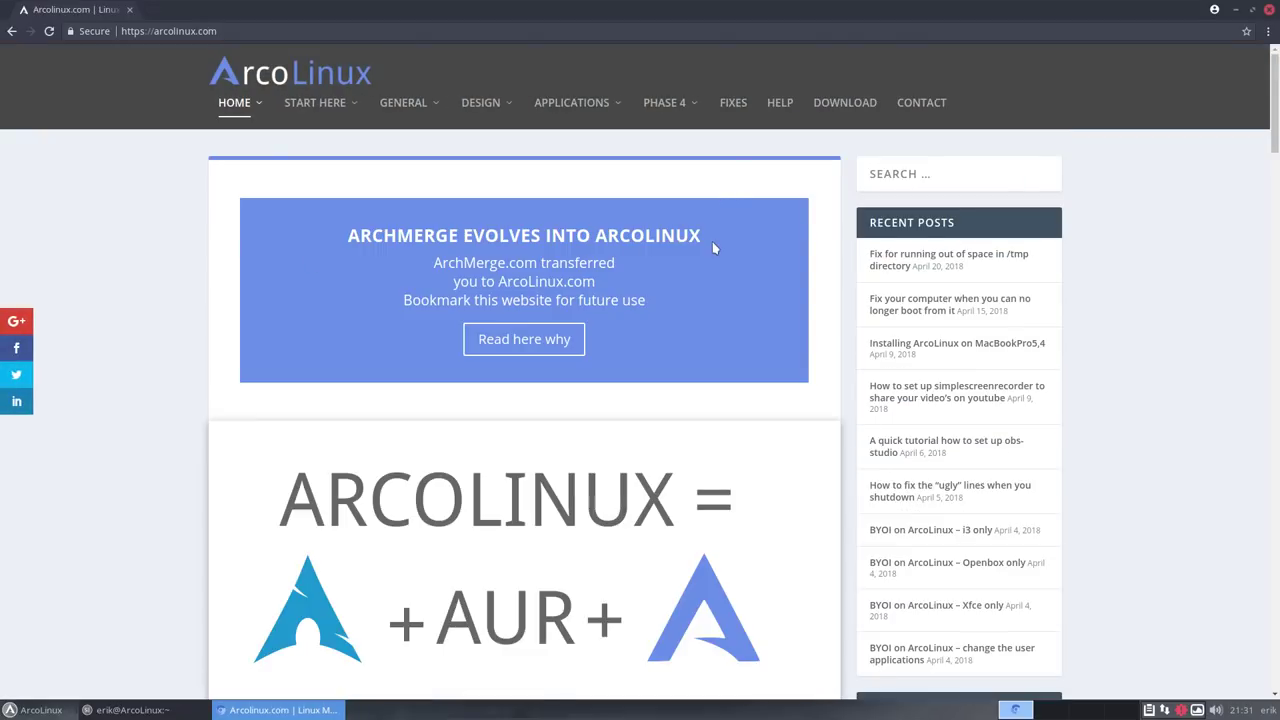
Step: Open the Fixes category on arcolinux.com, scroll through its posts, and minimize Chromium
{"action": "left_click", "coordinate": [734, 104]}
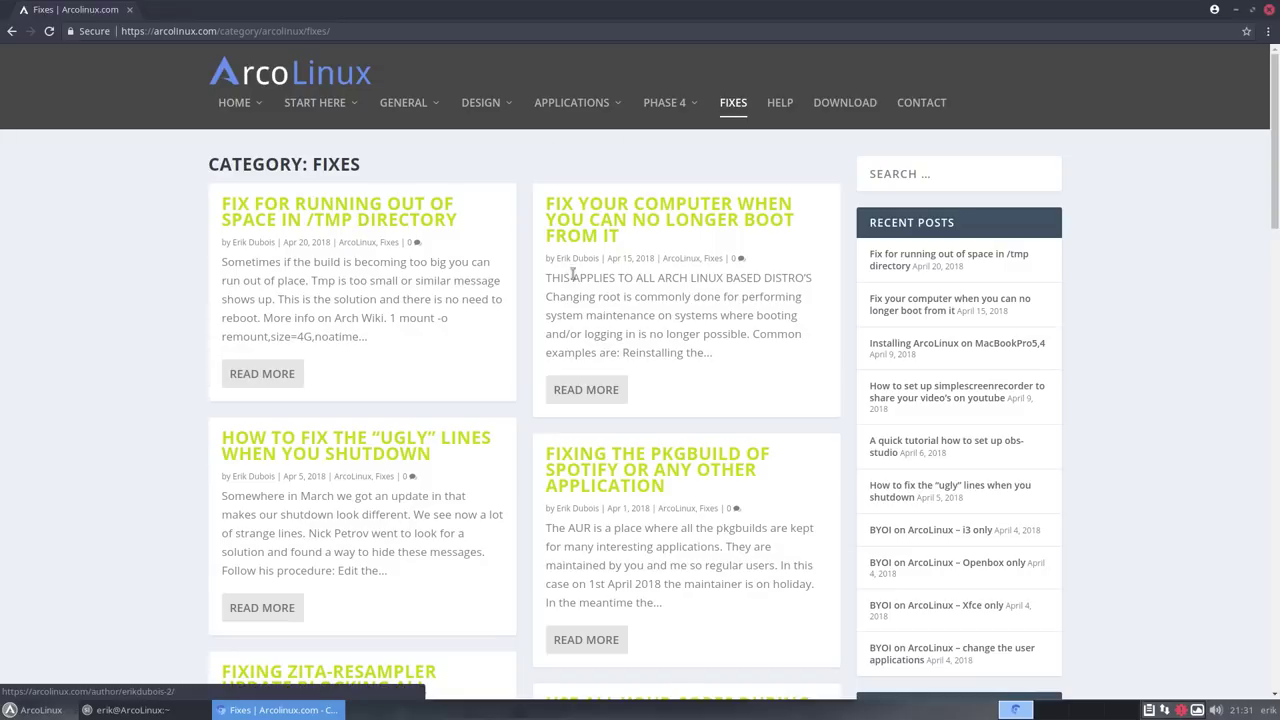
{"action": "scroll", "coordinate": [572, 315], "scroll_direction": "down", "scroll_amount": 4}
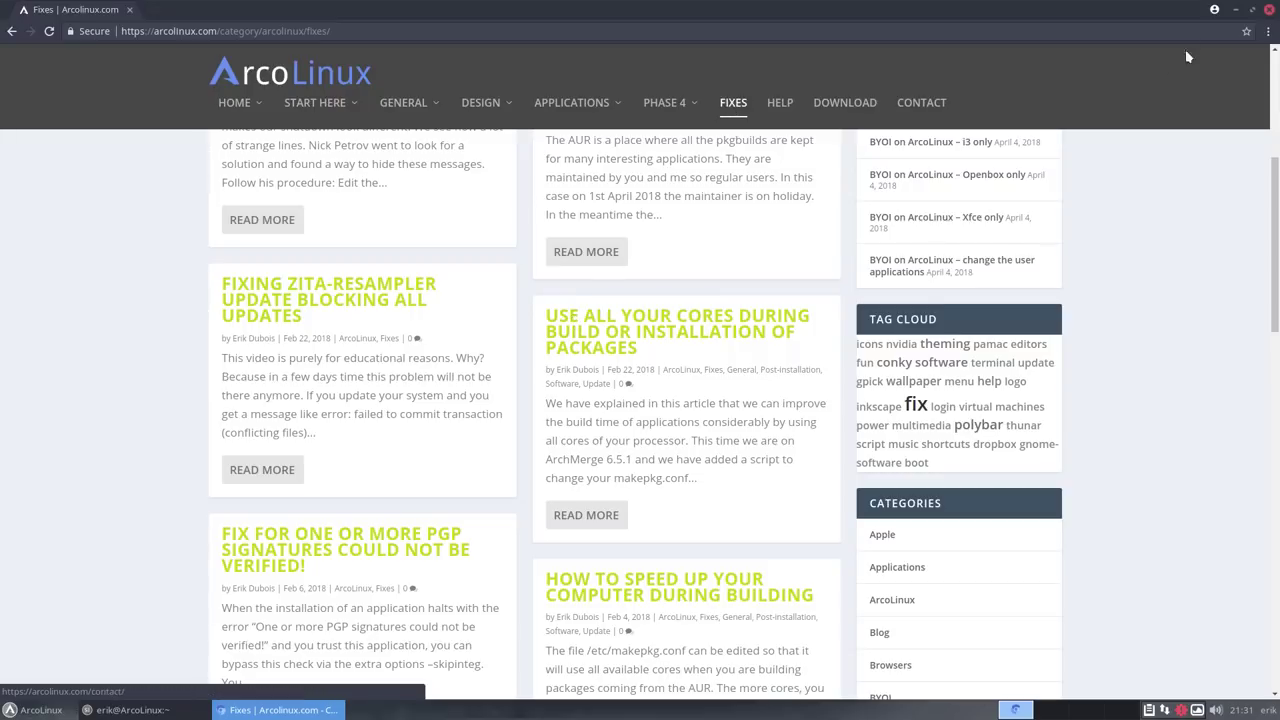
{"action": "left_click", "coordinate": [1238, 10]}
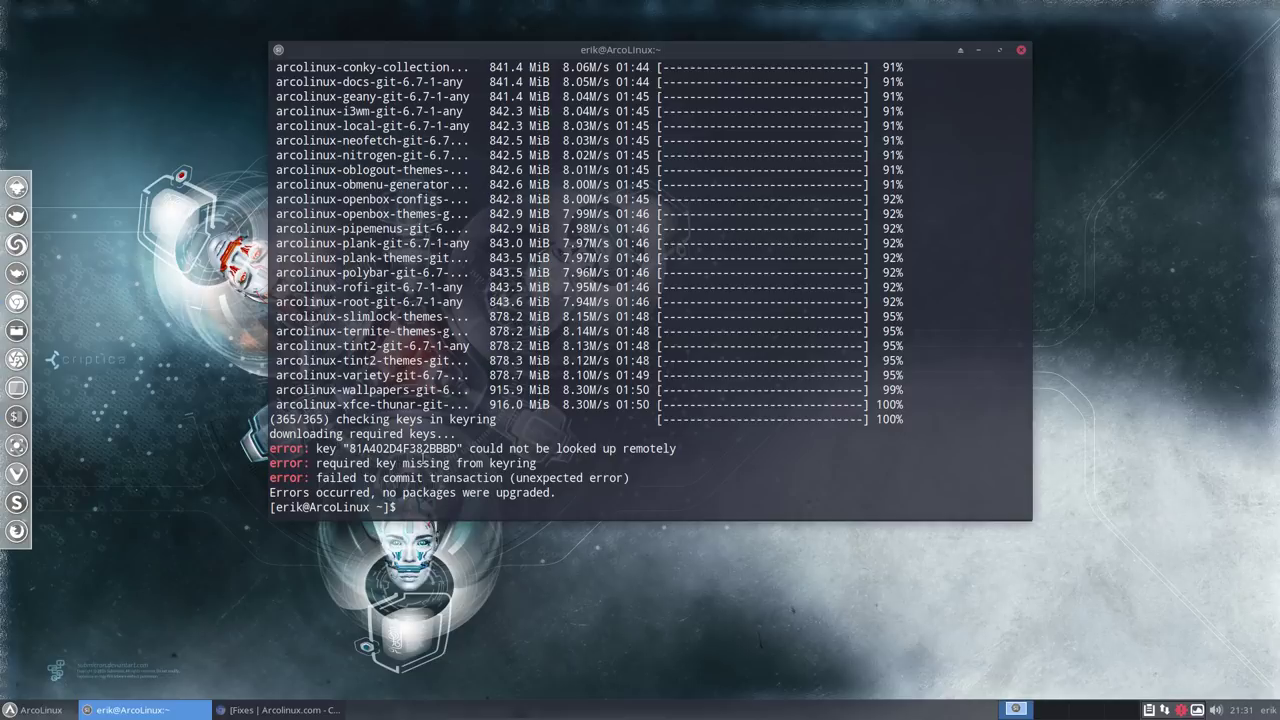
Step: Run sudo pacman -S archlinux-keyring and confirm with y to install the new keyring
{"action": "left_click_drag", "start_coordinate": [489, 463], "coordinate": [530, 463]}
{"action": "left_click", "coordinate": [458, 492]}
{"action": "type", "text": "sudo pacamn"}
{"action": "key", "text": "BackSpace"}
{"action": "key", "text": "BackSpace"}
{"action": "key", "text": "BackSpace"}
{"action": "type", "text": "ml"}
{"action": "key", "text": "BackSpace"}
{"action": "type", "text": "an -S archlinux-"}
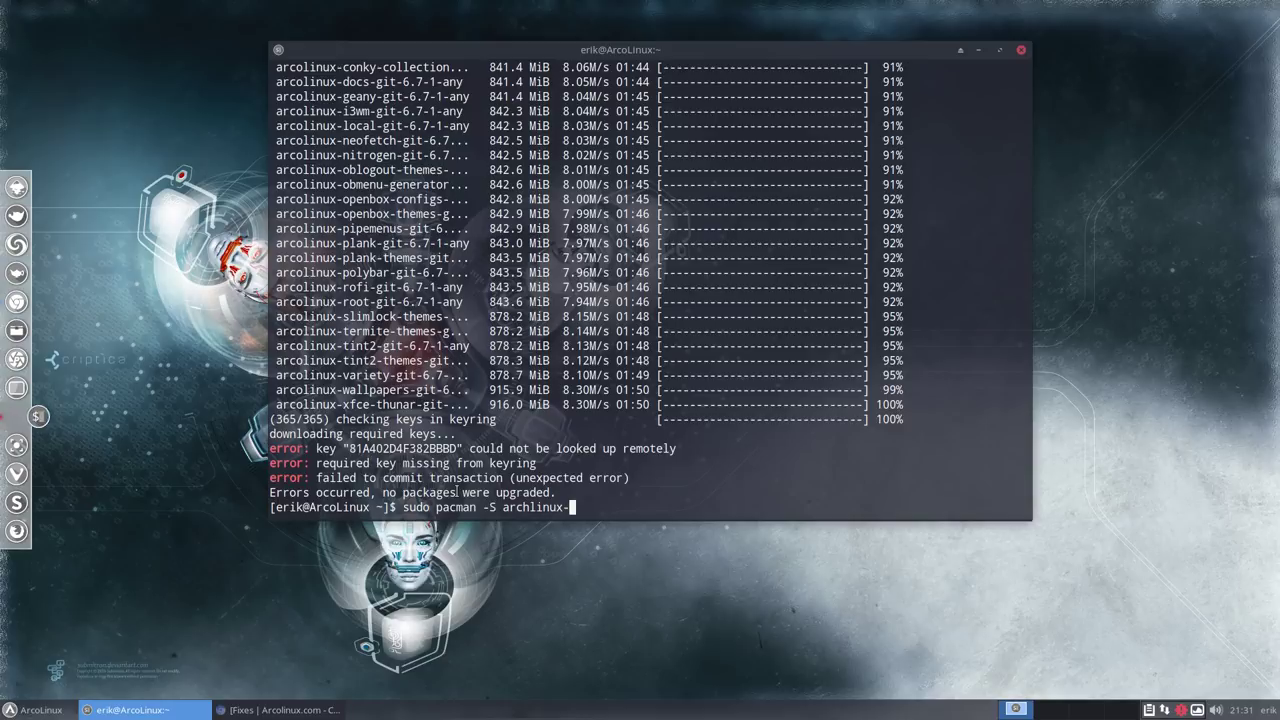
{"action": "type", "text": "keyring"}
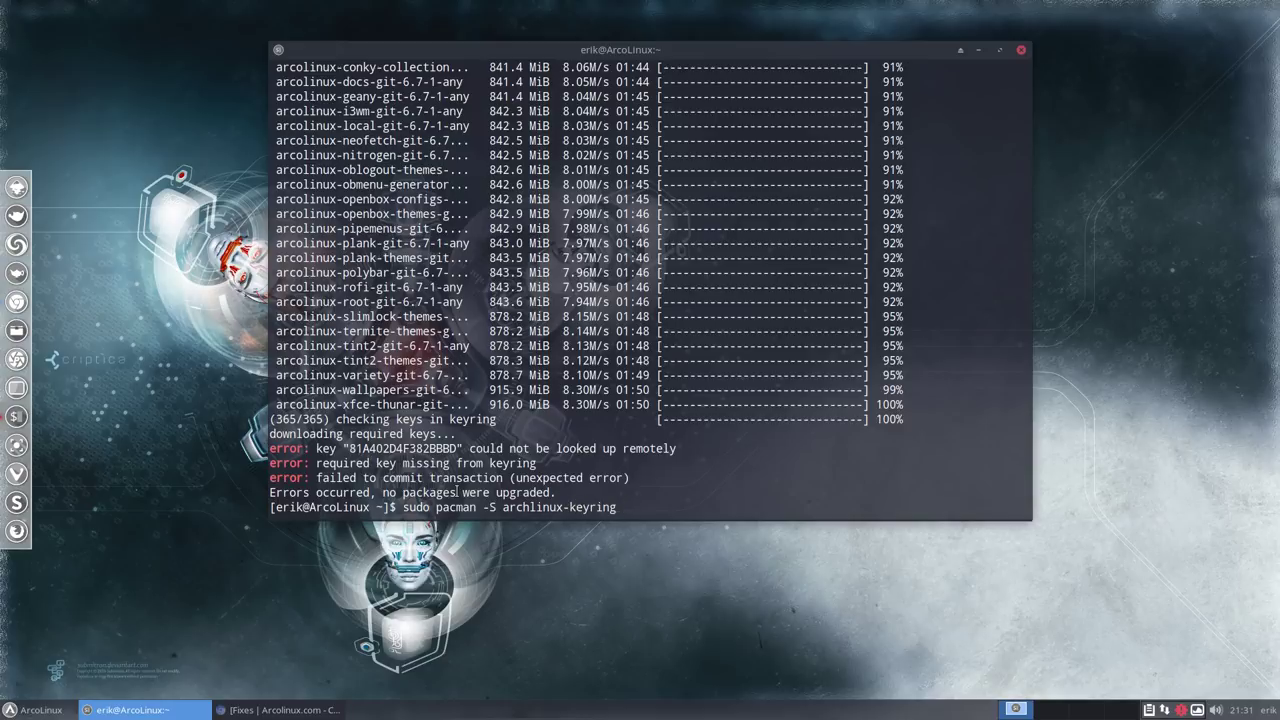
{"action": "key", "text": "Return"}
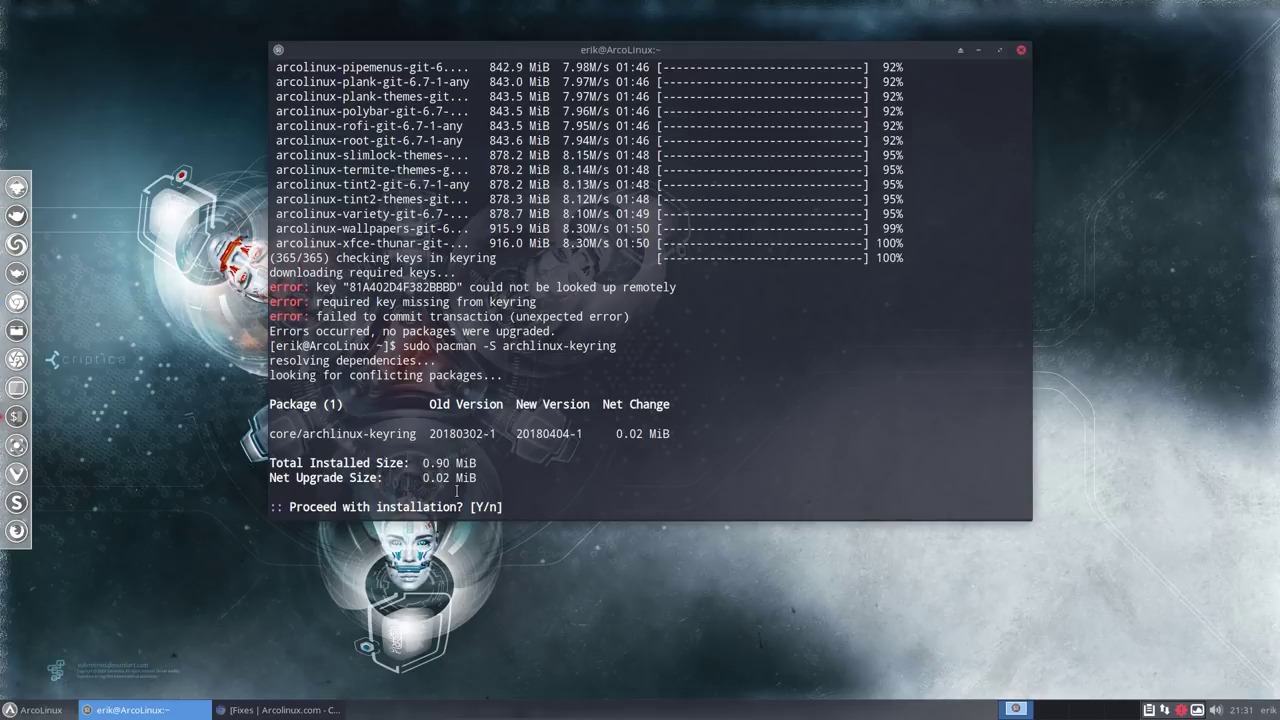
{"action": "type", "text": "y"}
{"action": "key", "text": "Return"}
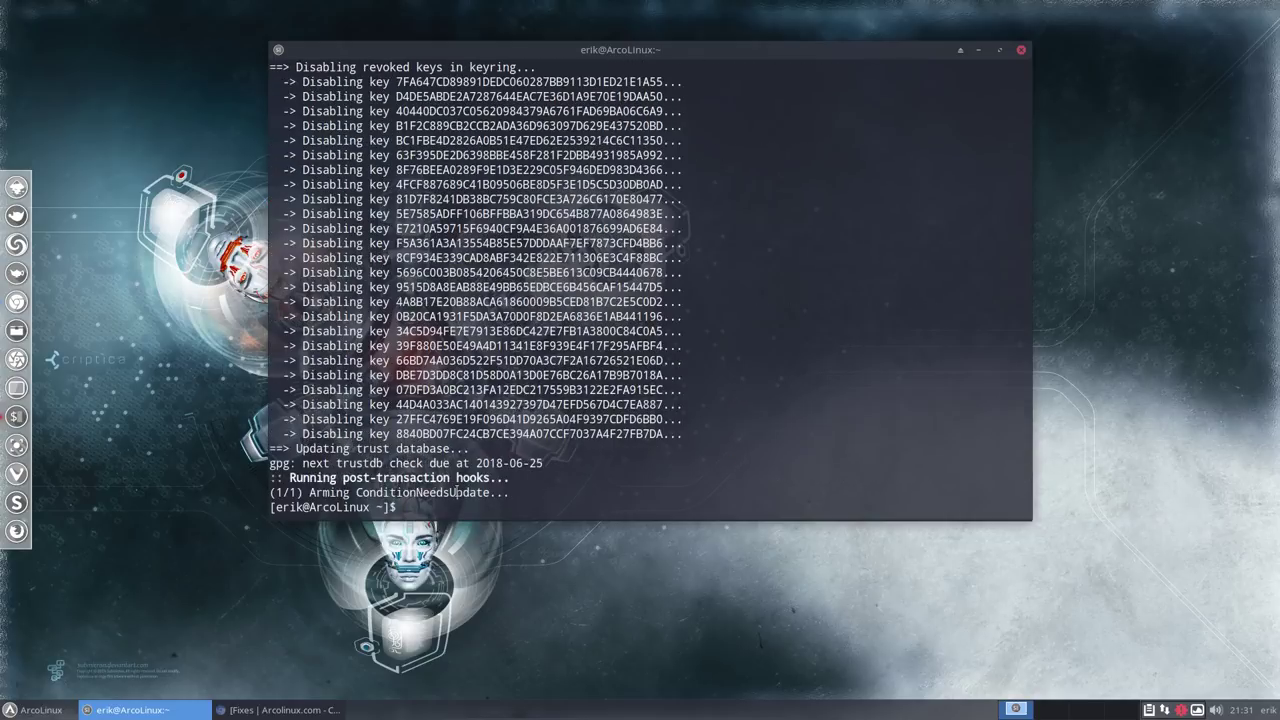
Step: Select the old 20180302-1 and new 20180404-1 keyring version strings in the output
{"action": "scroll", "coordinate": [545, 392], "scroll_direction": "up", "scroll_amount": 20}
{"action": "scroll", "coordinate": [545, 392], "scroll_direction": "down", "scroll_amount": 6}
{"action": "left_click_drag", "start_coordinate": [458, 300], "coordinate": [468, 301]}
{"action": "double_click", "coordinate": [476, 301]}
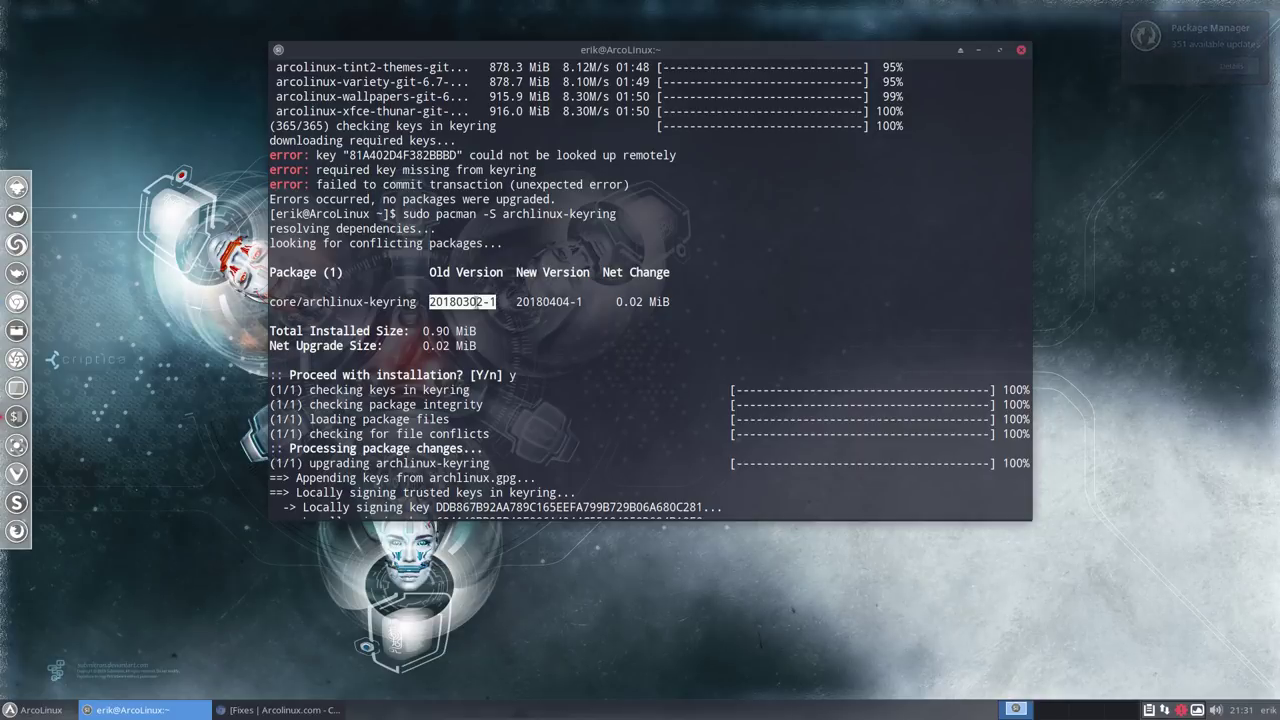
{"action": "double_click", "coordinate": [549, 301]}
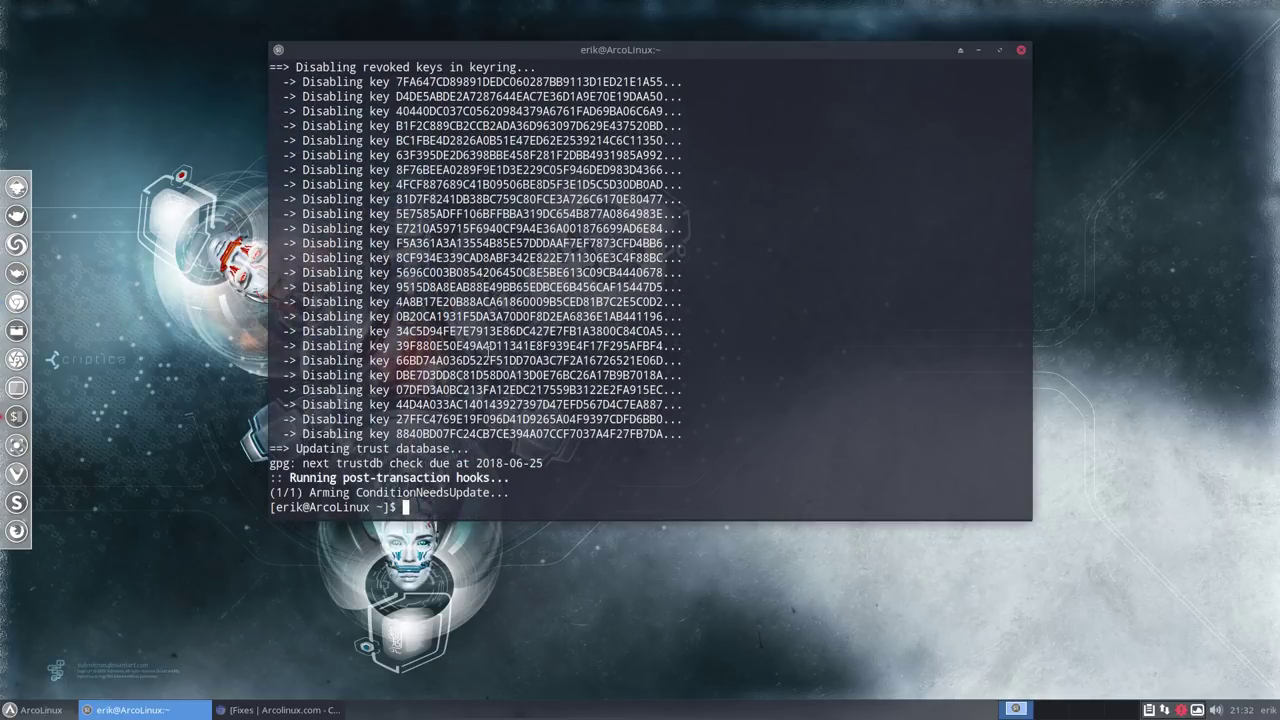
Step: Rerun sudo pacman -Syu and accept replacing gnome-themes-standard with gnome-themes-extra, moving the terminal upper right
{"action": "key", "text": "Up"}
{"action": "key", "text": "Up"}
{"action": "key", "text": "Return"}
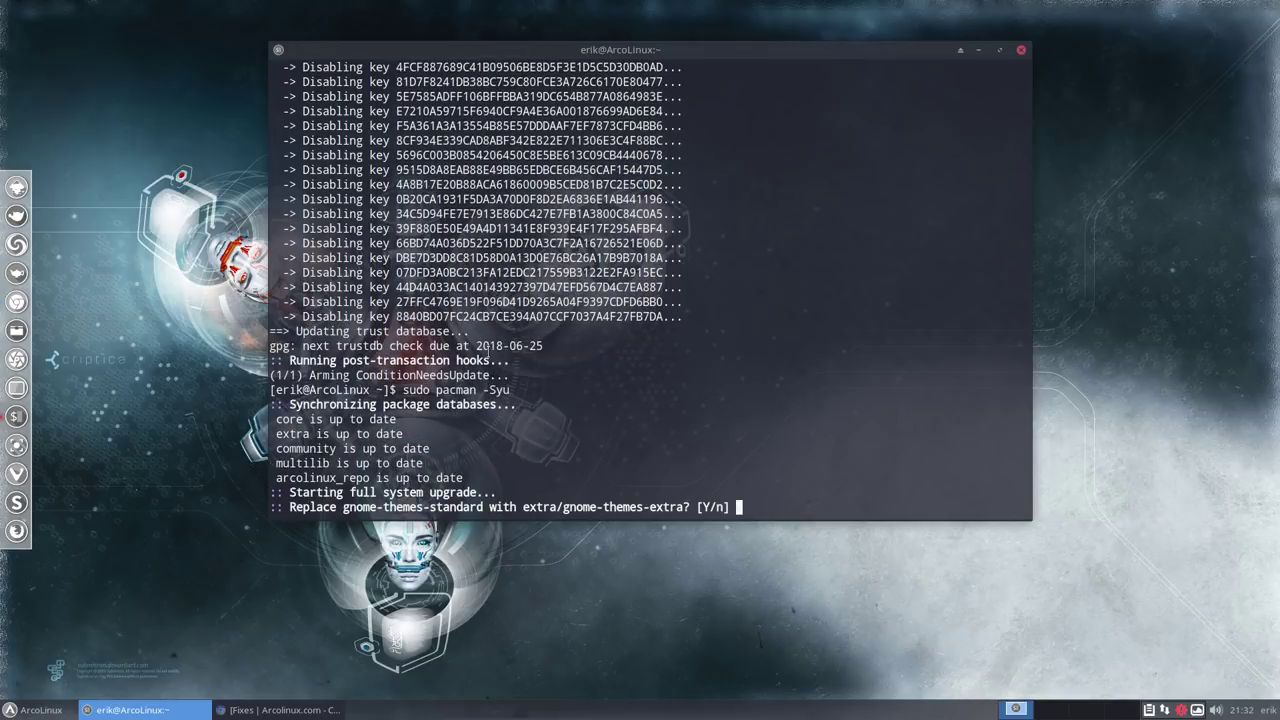
{"action": "key", "text": "Return"}
{"action": "key", "text": "Return"}
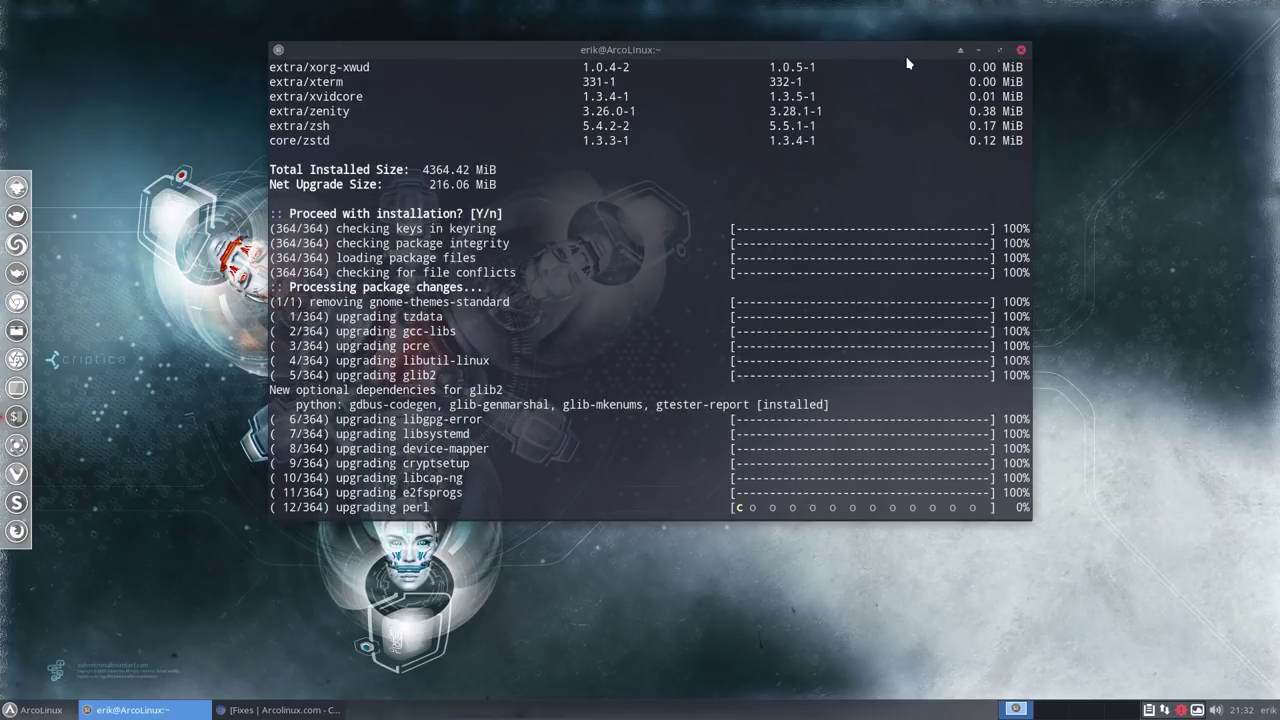
{"action": "left_click_drag", "start_coordinate": [903, 52], "coordinate": [1278, 3]}
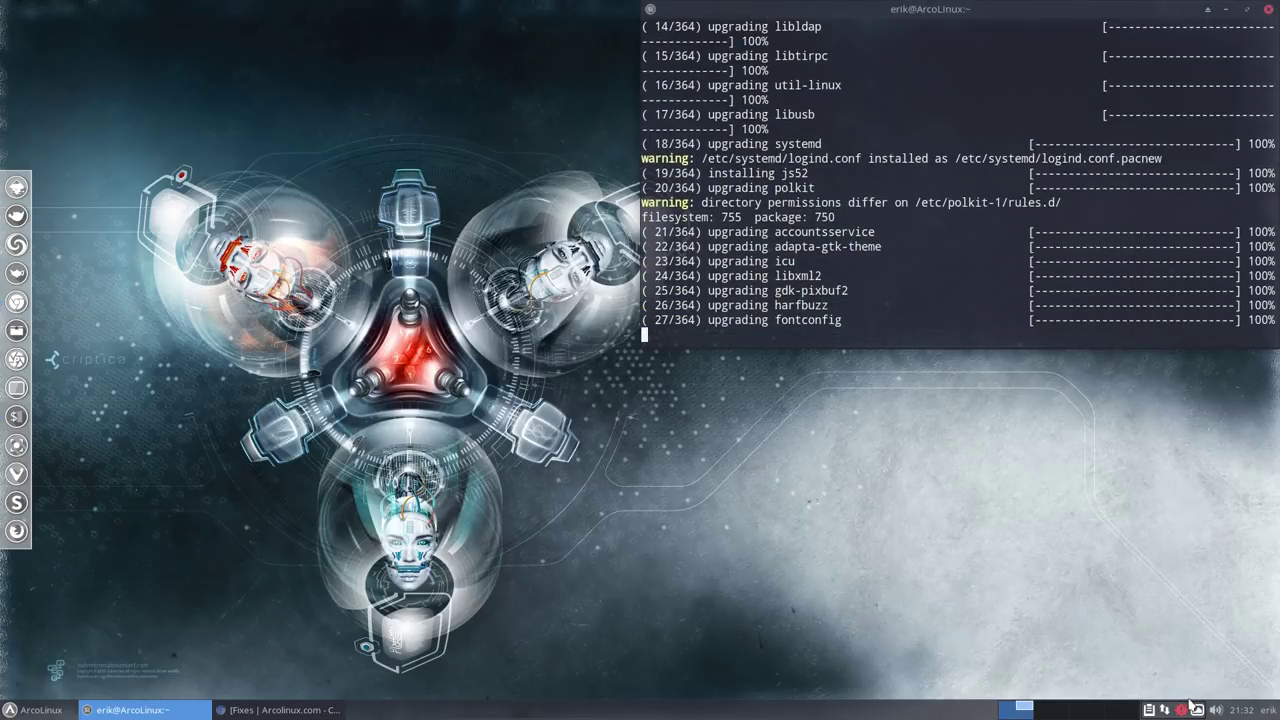
Step: Check the upgrade's progress past package 104 of 364, then bring up the Fixes | Arcolinux.com page
{"action": "mouse_move", "coordinate": [1181, 710]}
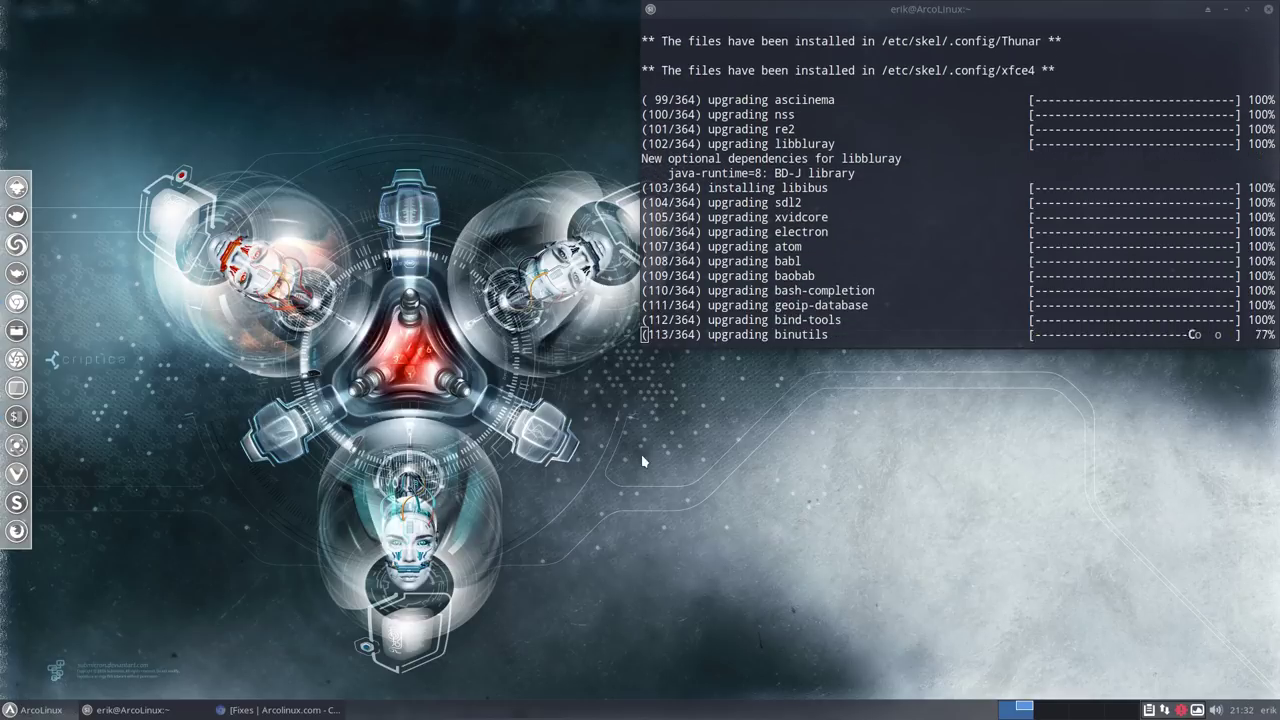
{"action": "left_click", "coordinate": [893, 198]}
{"action": "scroll", "coordinate": [893, 198], "scroll_direction": "up", "scroll_amount": 5}
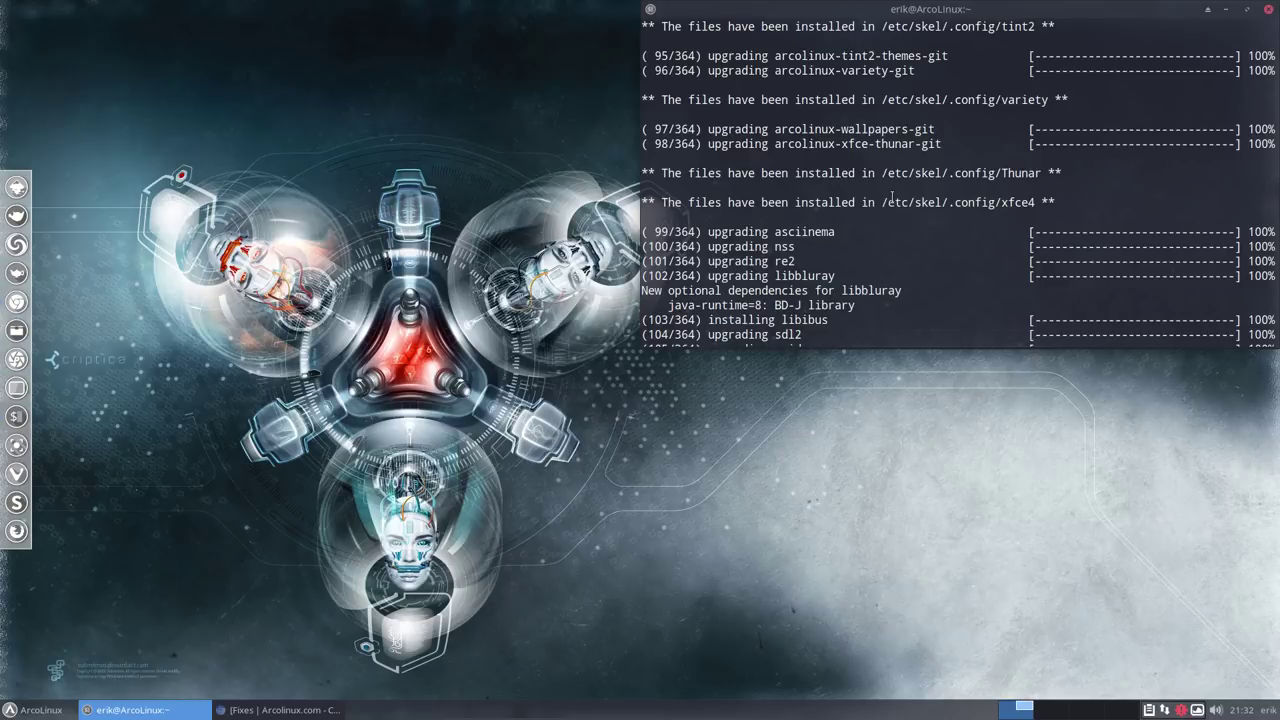
{"action": "left_click", "coordinate": [309, 254]}
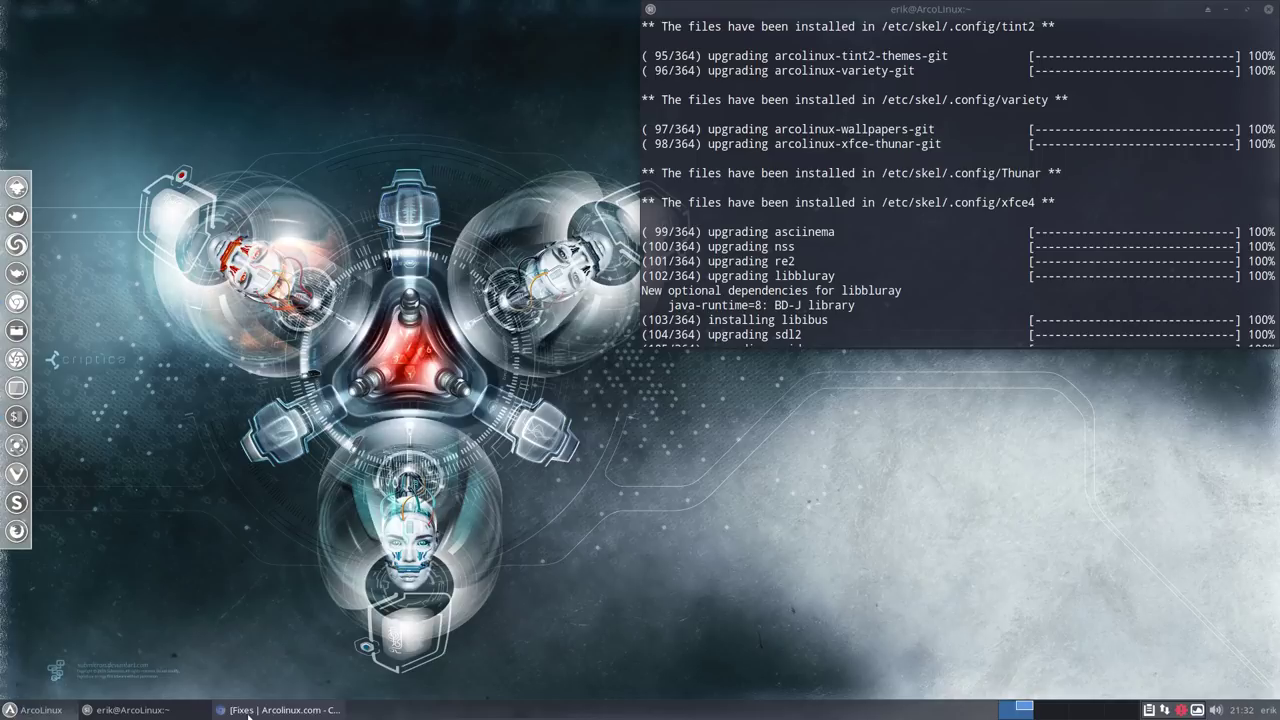
{"action": "left_click", "coordinate": [250, 712]}
Step: Go to arcolinuxd.com and open the Cinnamon installation article from the Phase menu
{"action": "mouse_move", "coordinate": [240, 104]}
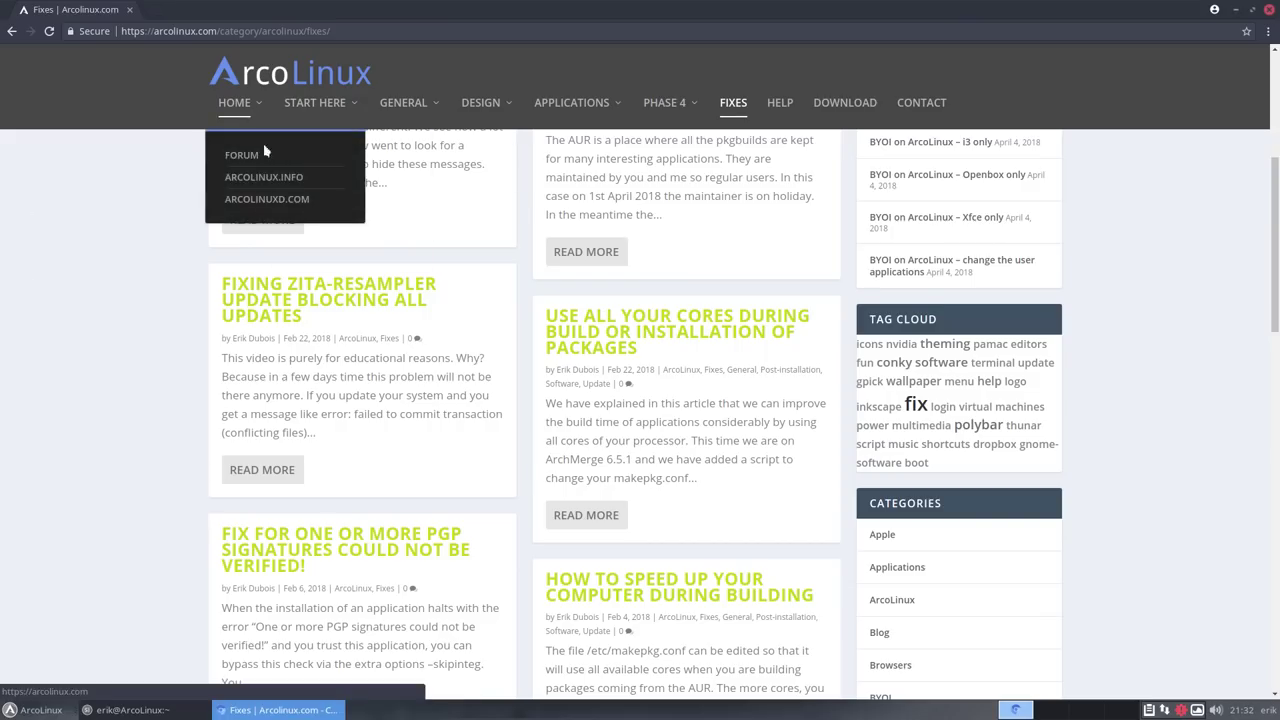
{"action": "left_click", "coordinate": [275, 198]}
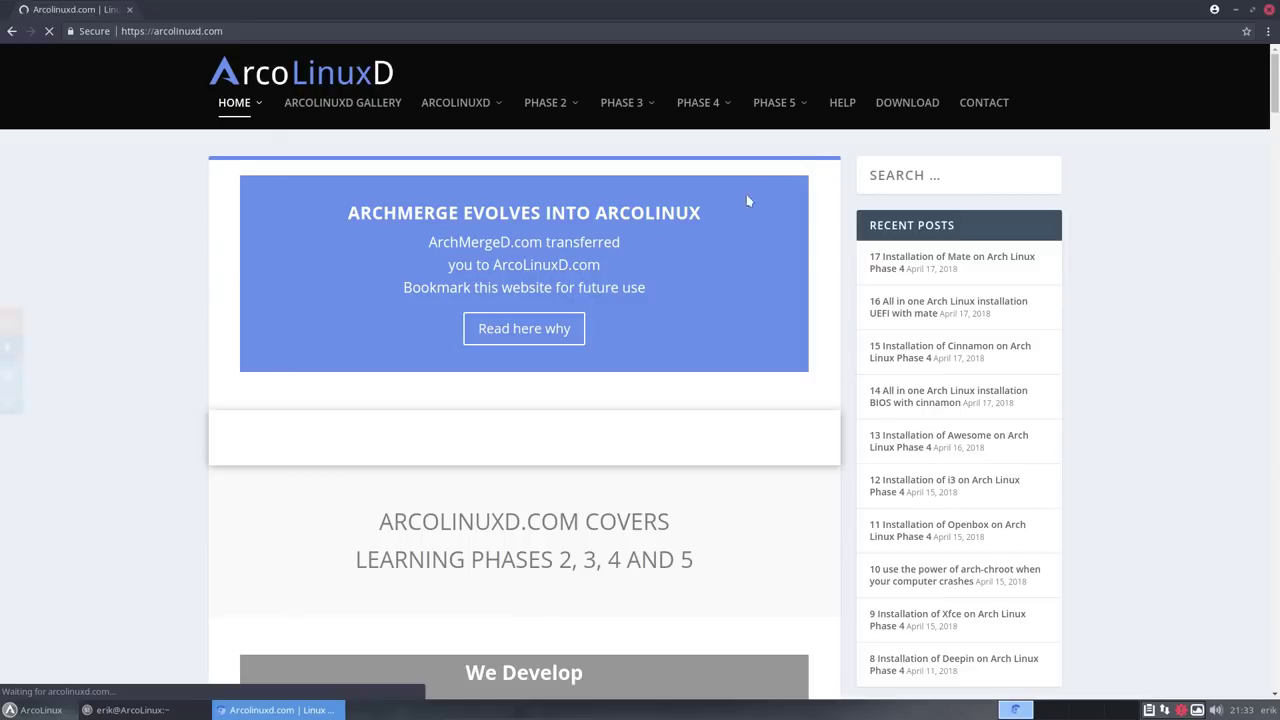
{"action": "mouse_move", "coordinate": [800, 112]}
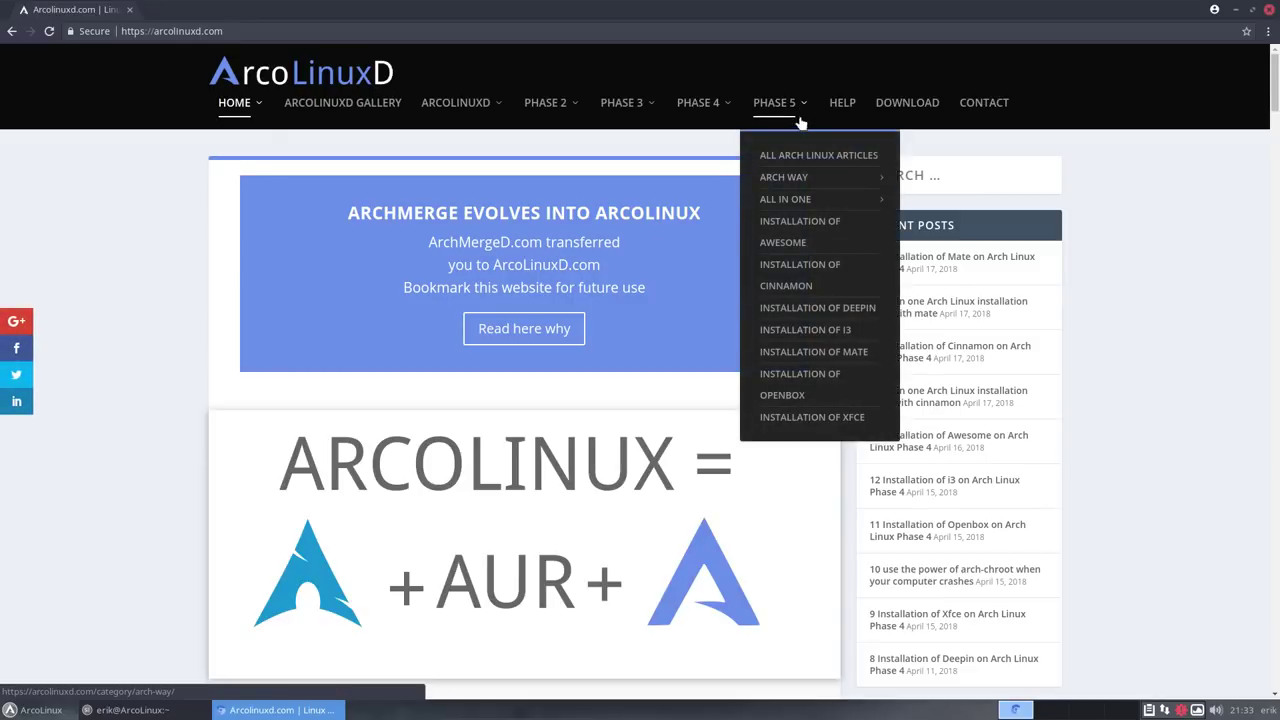
{"action": "mouse_move", "coordinate": [800, 183]}
{"action": "left_click", "coordinate": [793, 266]}
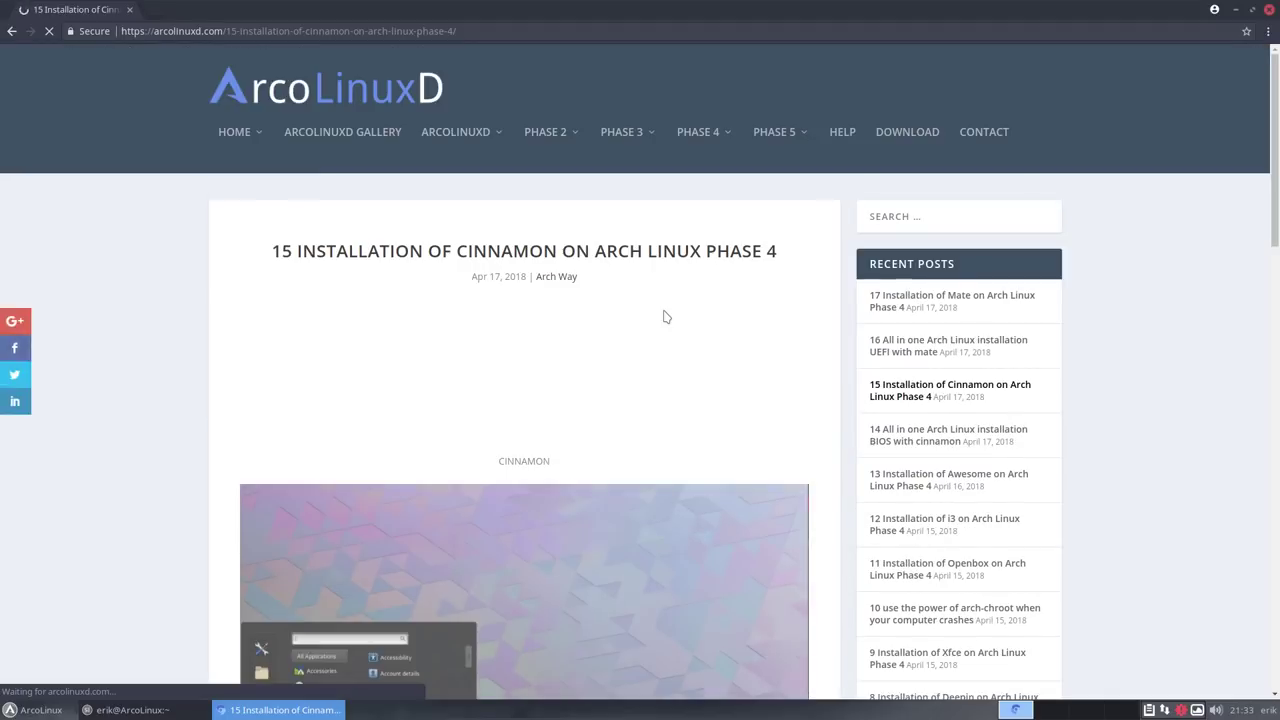
Step: Enlarge and close the Cinnamon desktop and forest-wallpaper screenshots, then minimize Chromium
{"action": "scroll", "coordinate": [163, 466], "scroll_direction": "down", "scroll_amount": 3}
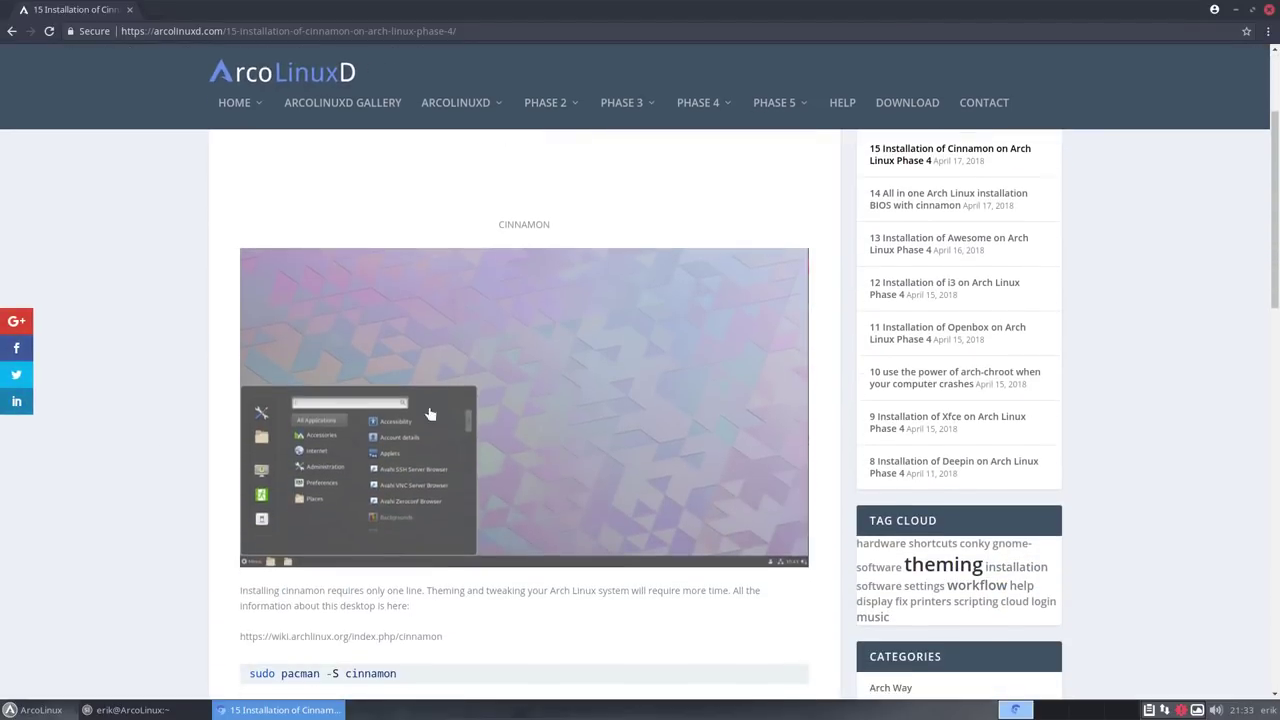
{"action": "left_click", "coordinate": [481, 406]}
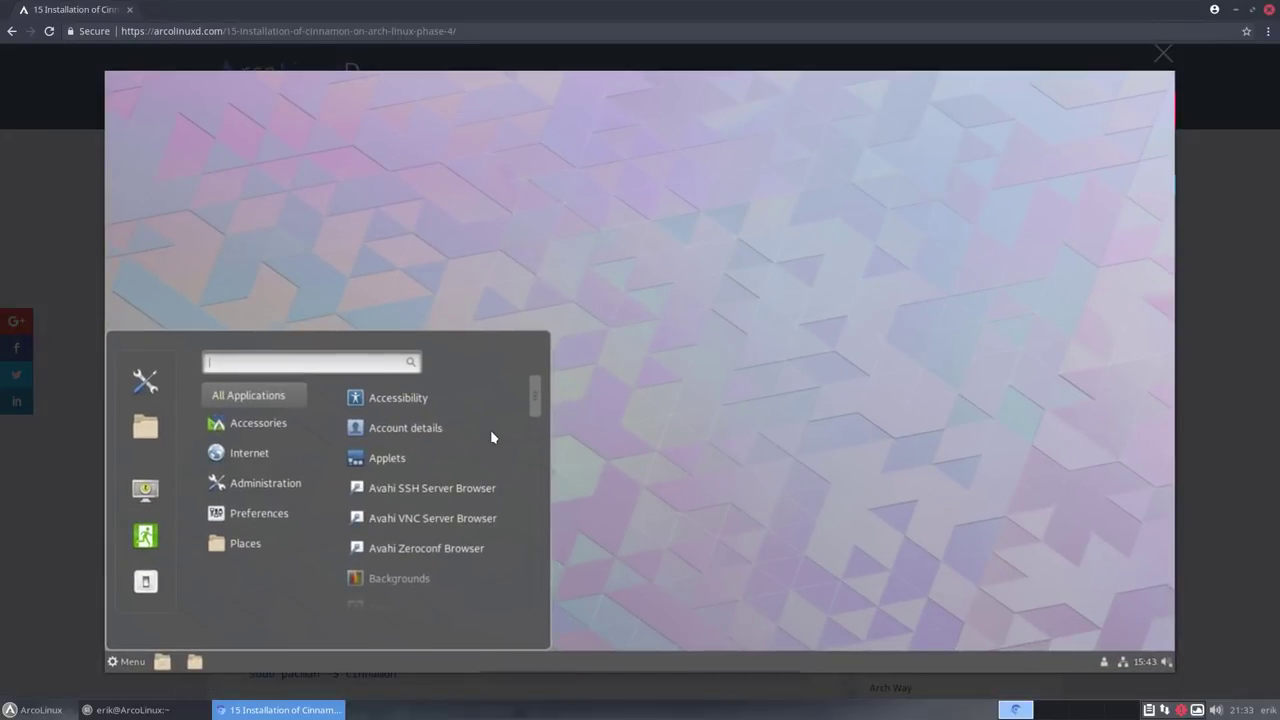
{"action": "left_click", "coordinate": [1182, 360]}
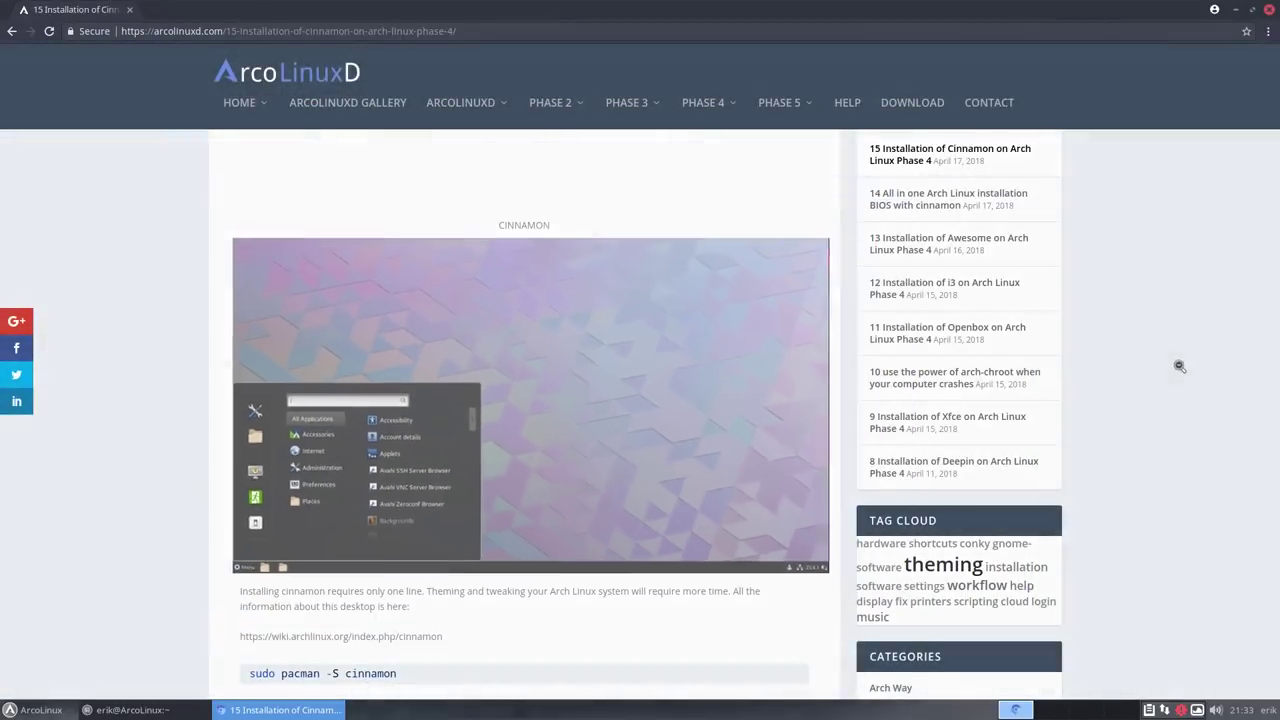
{"action": "scroll", "coordinate": [171, 486], "scroll_direction": "down", "scroll_amount": 10}
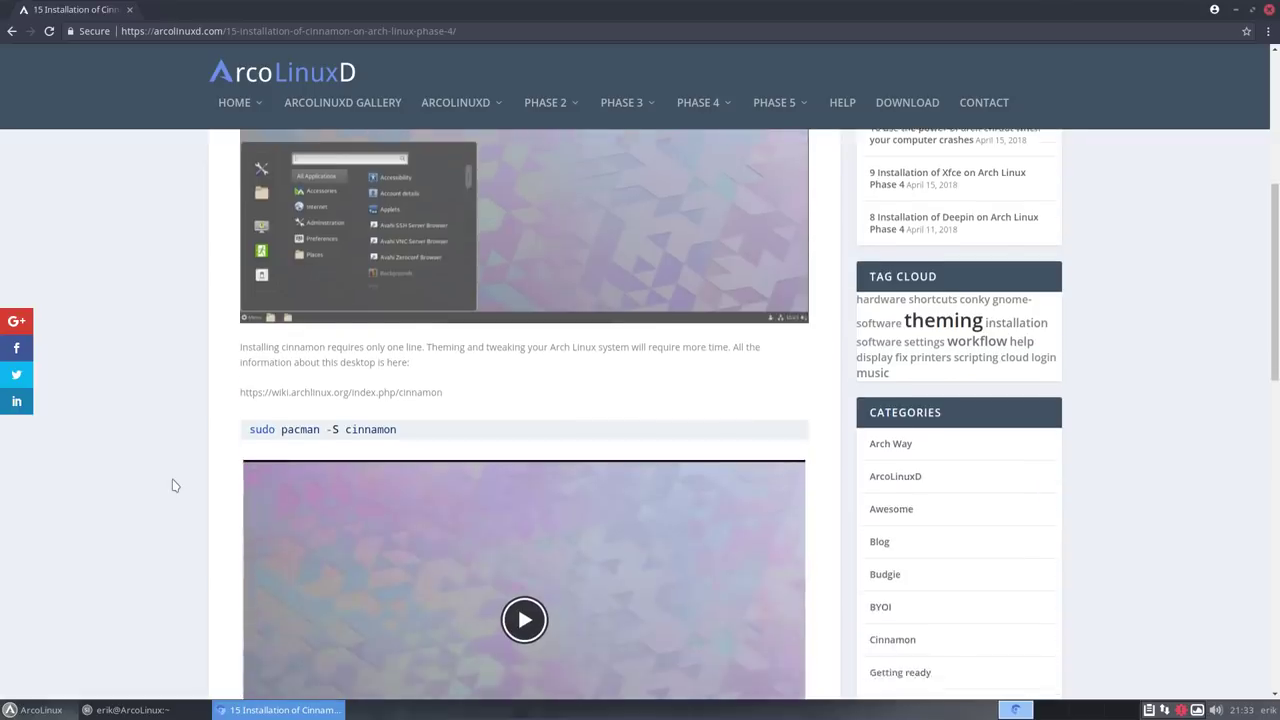
{"action": "left_click", "coordinate": [469, 436]}
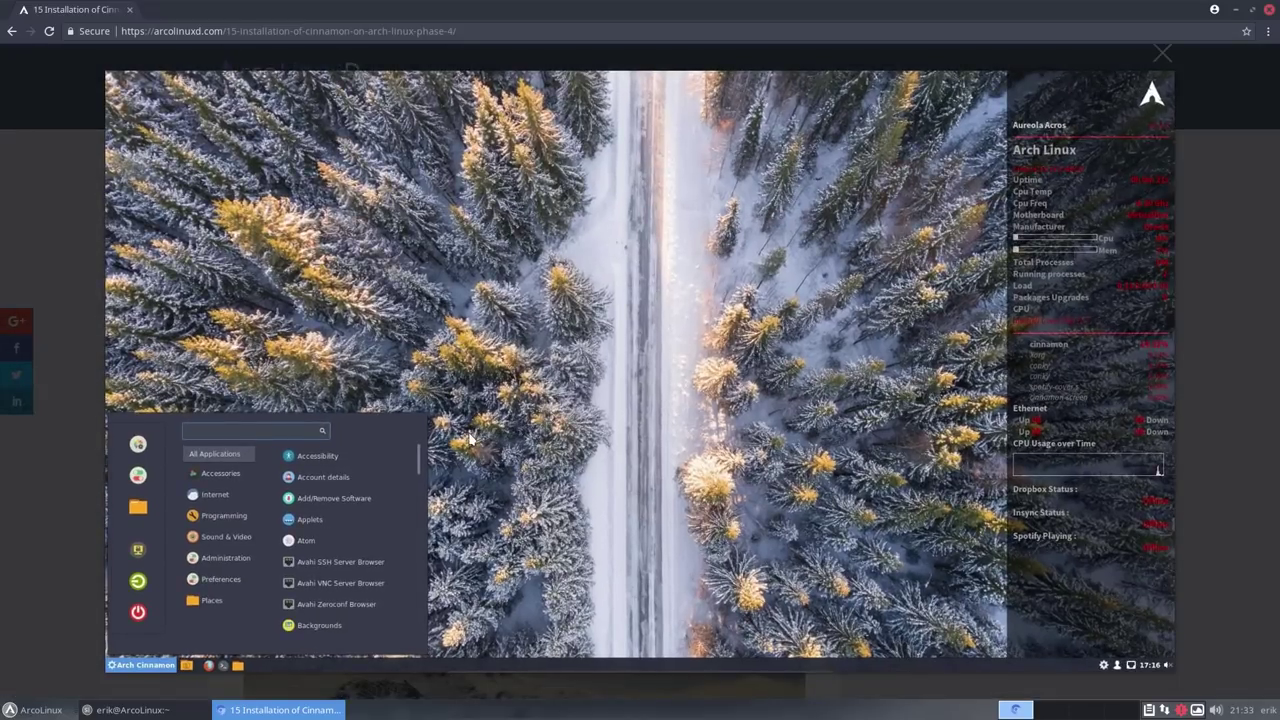
{"action": "left_click", "coordinate": [75, 298]}
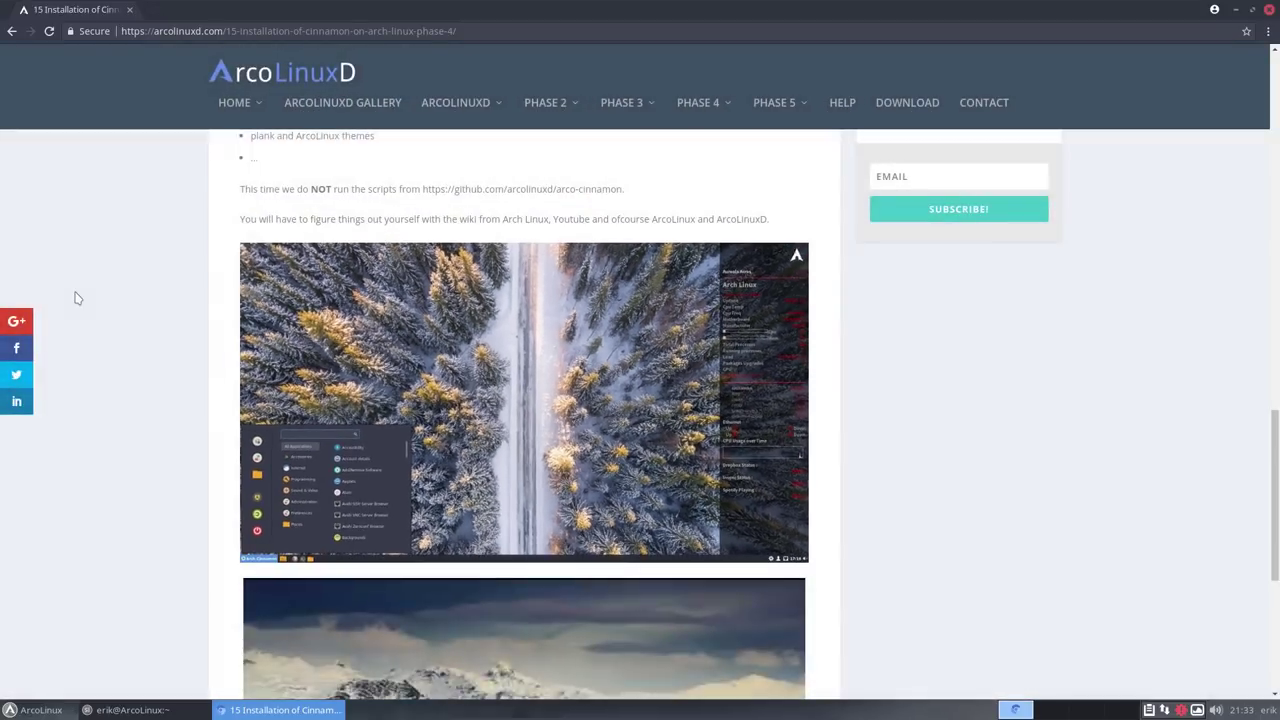
{"action": "left_click", "coordinate": [1235, 12]}
{"action": "left_click", "coordinate": [38, 710]}
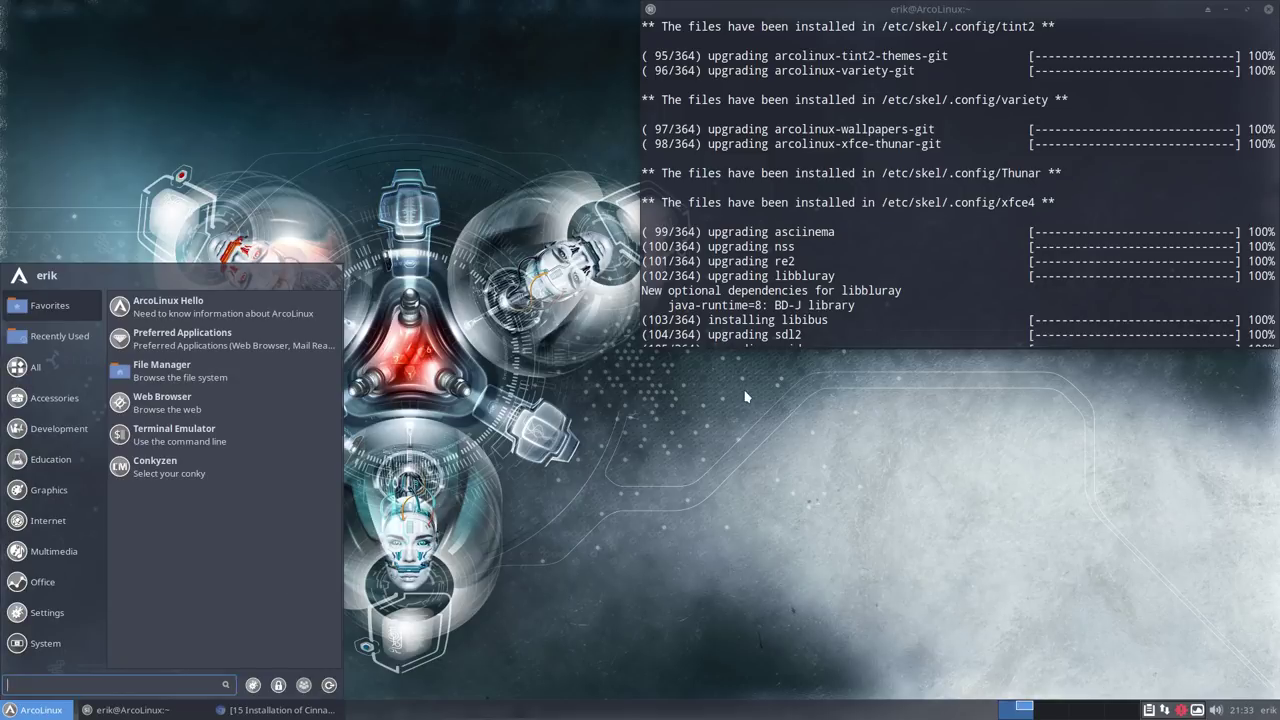
Step: Select '/etc/skel/' in termite's line reporting where the Thunar files were installed
{"action": "left_click", "coordinate": [785, 333]}
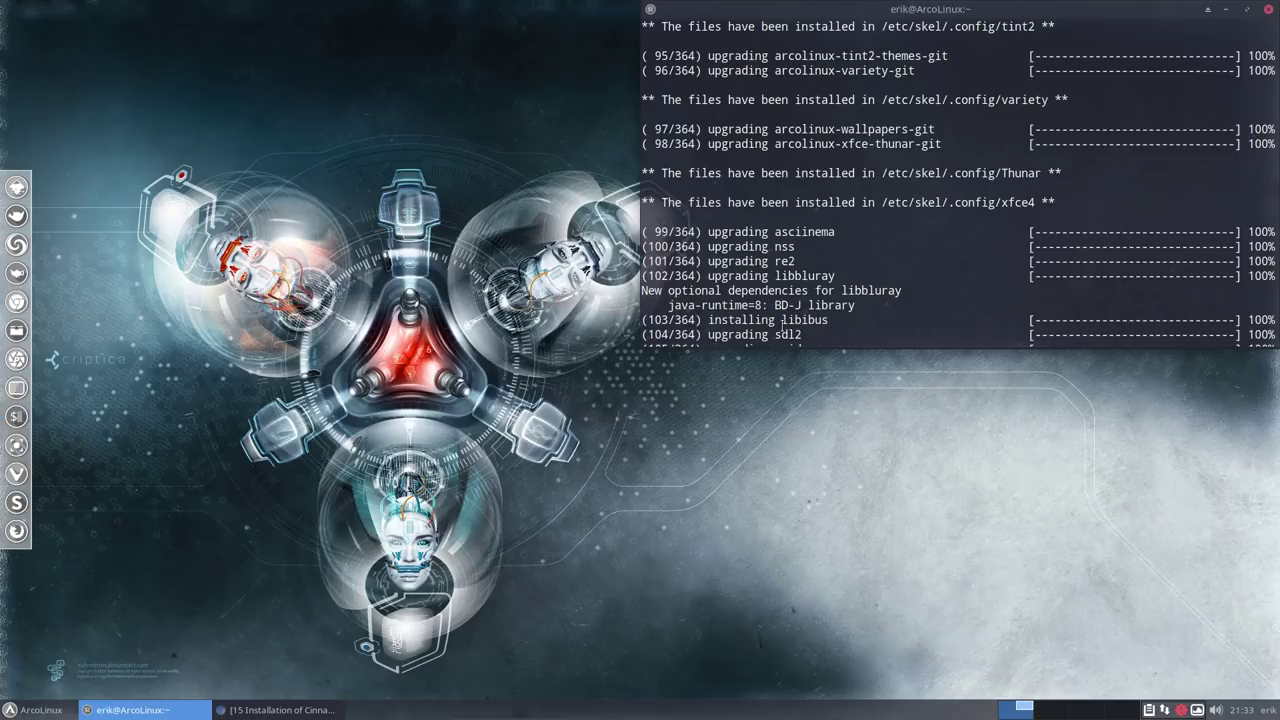
{"action": "left_click_drag", "start_coordinate": [880, 173], "coordinate": [993, 173]}
{"action": "left_click_drag", "start_coordinate": [881, 173], "coordinate": [946, 173]}
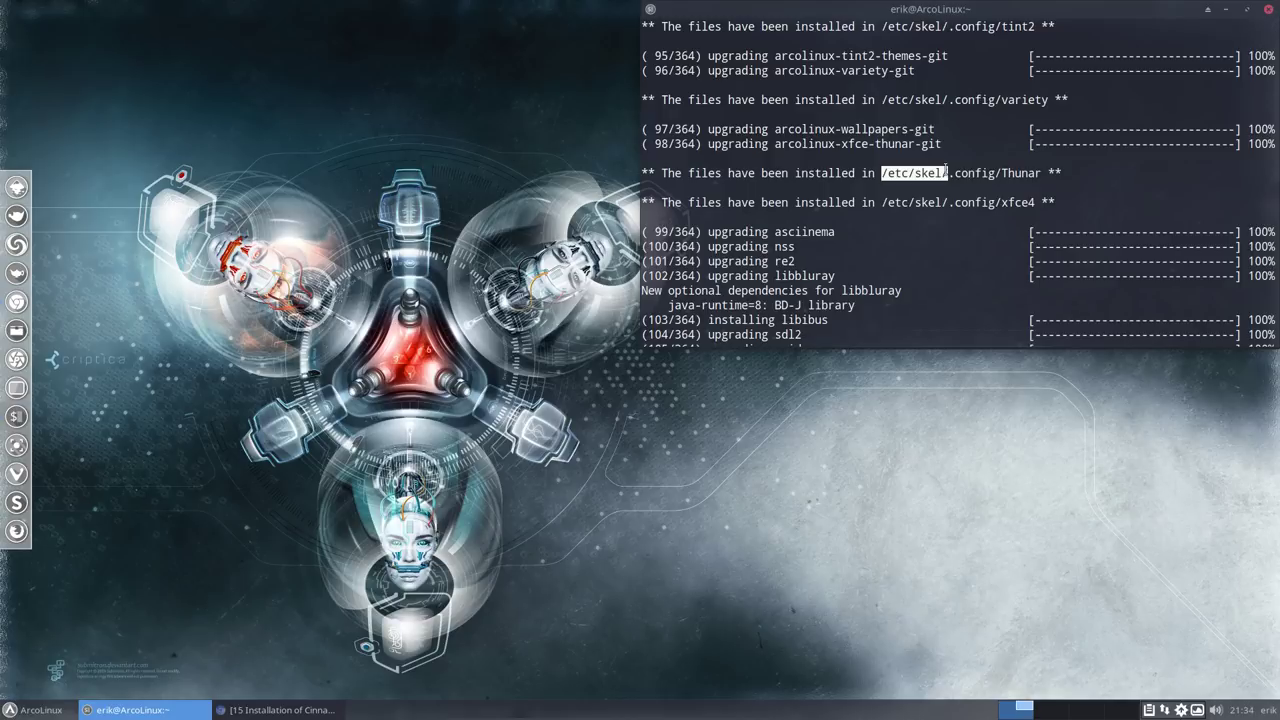
{"action": "left_click_drag", "start_coordinate": [945, 172], "coordinate": [949, 173]}
Step: Browse to /usr/share/themes and select the Arc, Arc-Crimson and Arc-Crimson-Dark folders
{"action": "left_click", "coordinate": [16, 330]}
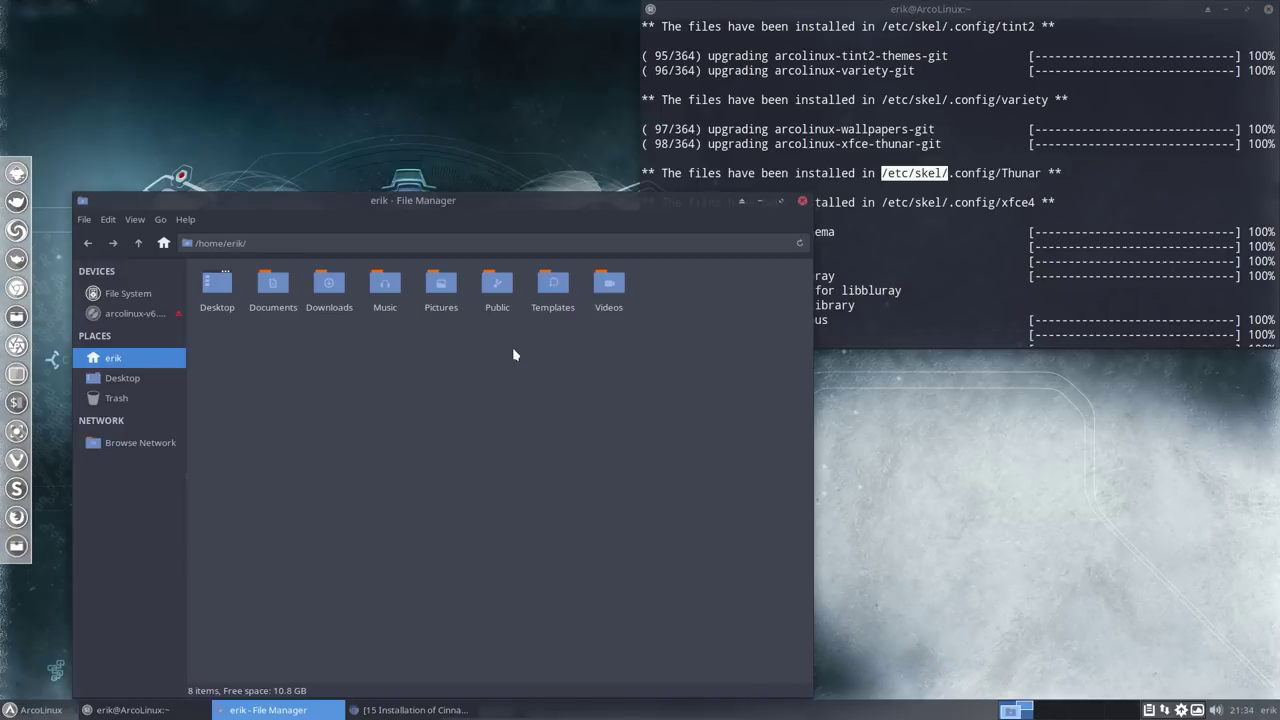
{"action": "left_click", "coordinate": [163, 294]}
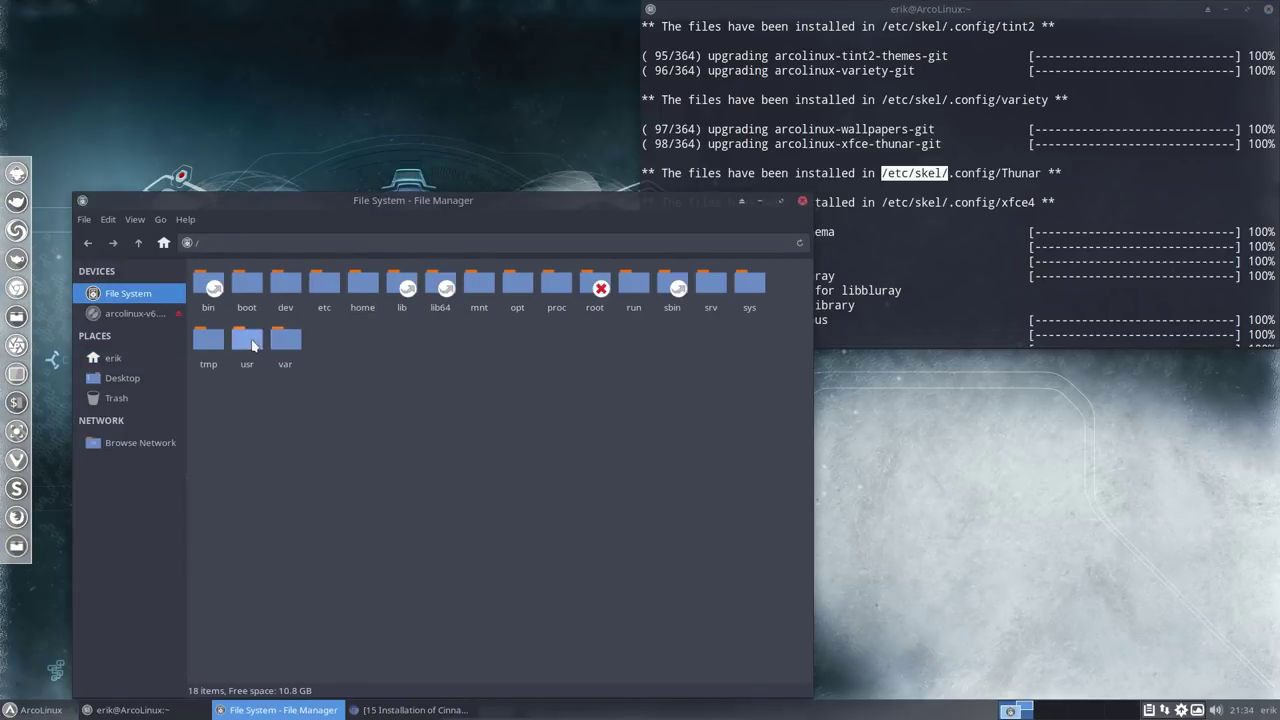
{"action": "double_click", "coordinate": [255, 344]}
{"action": "double_click", "coordinate": [519, 285]}
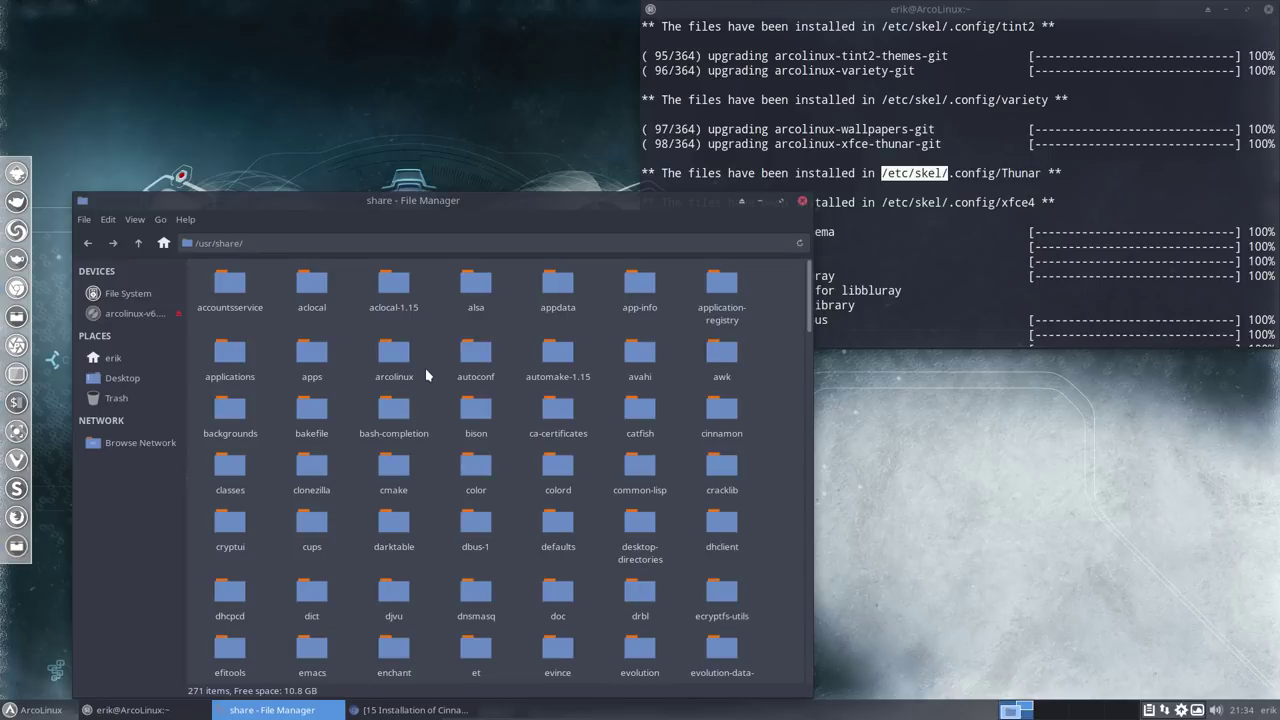
{"action": "type", "text": "themes"}
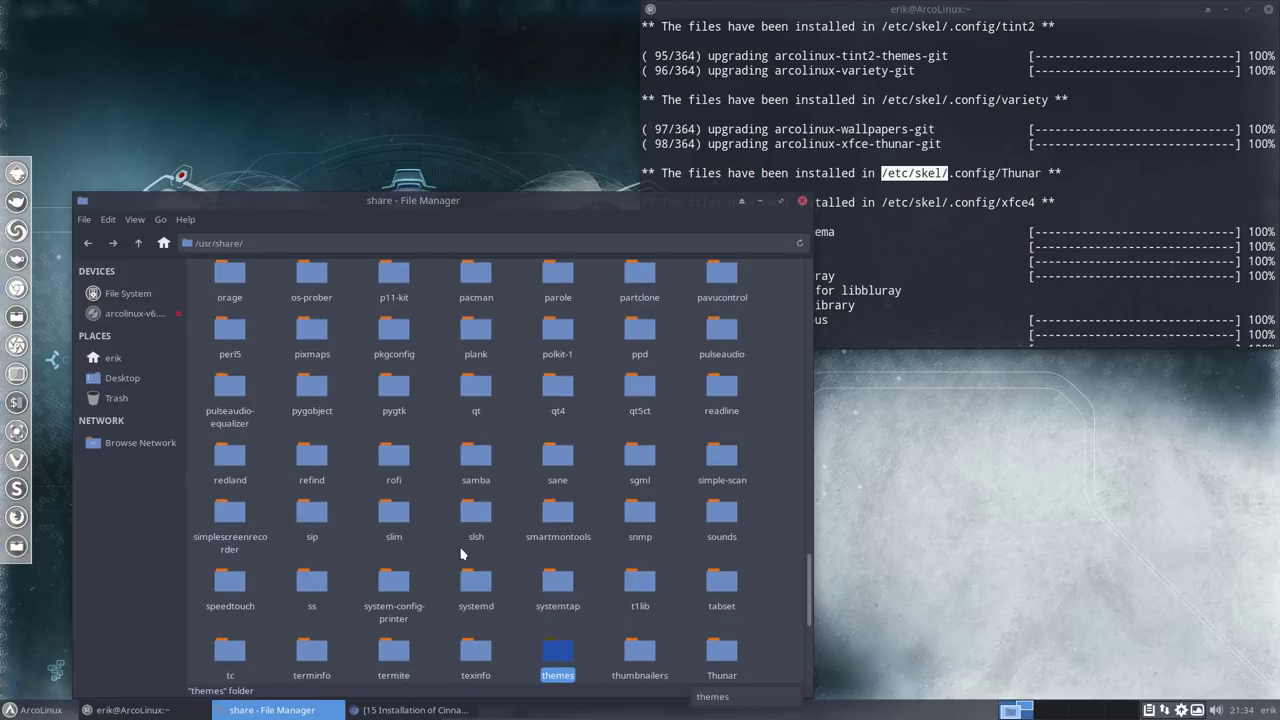
{"action": "double_click", "coordinate": [551, 657]}
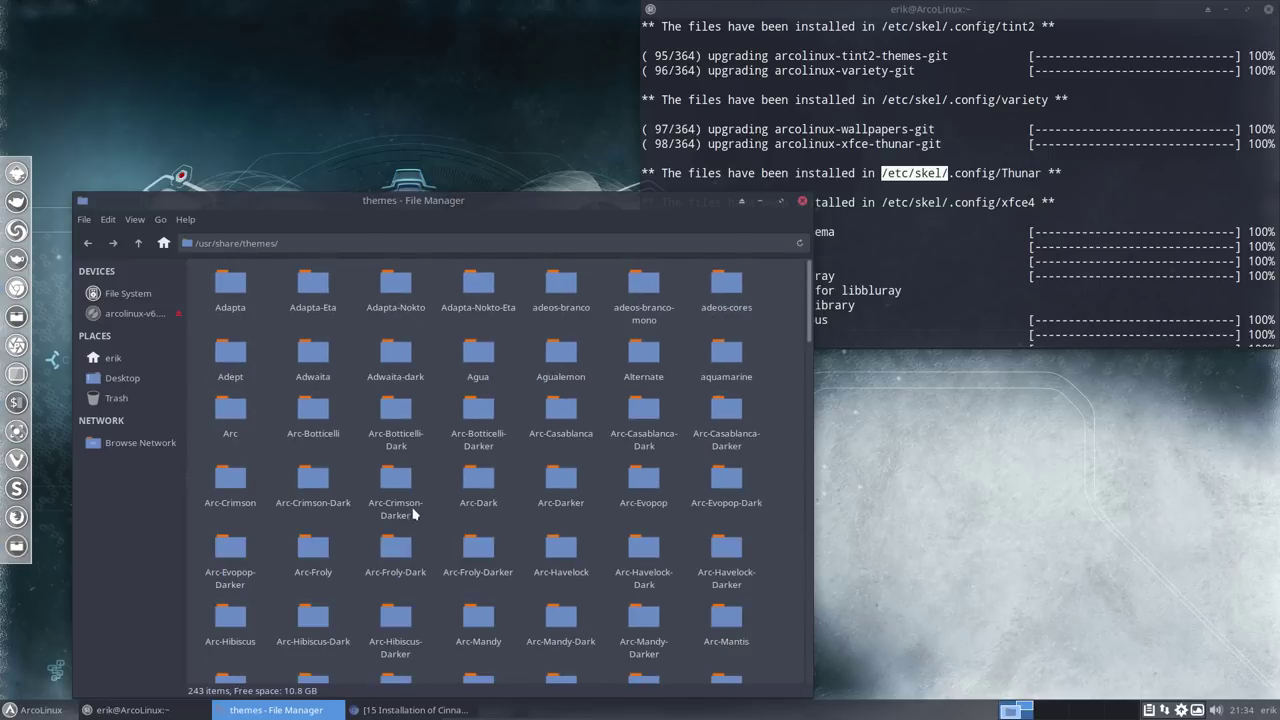
{"action": "left_click", "coordinate": [241, 412]}
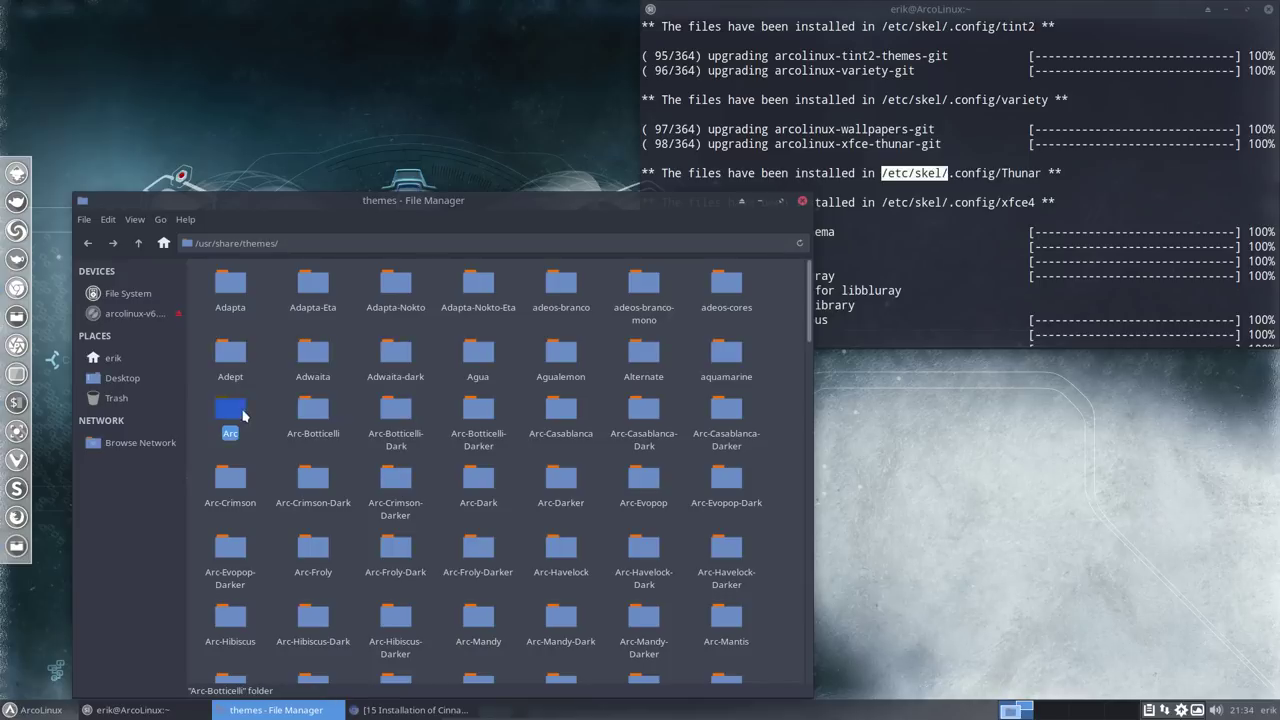
{"action": "left_click", "coordinate": [230, 478]}
{"action": "left_click", "coordinate": [309, 482]}
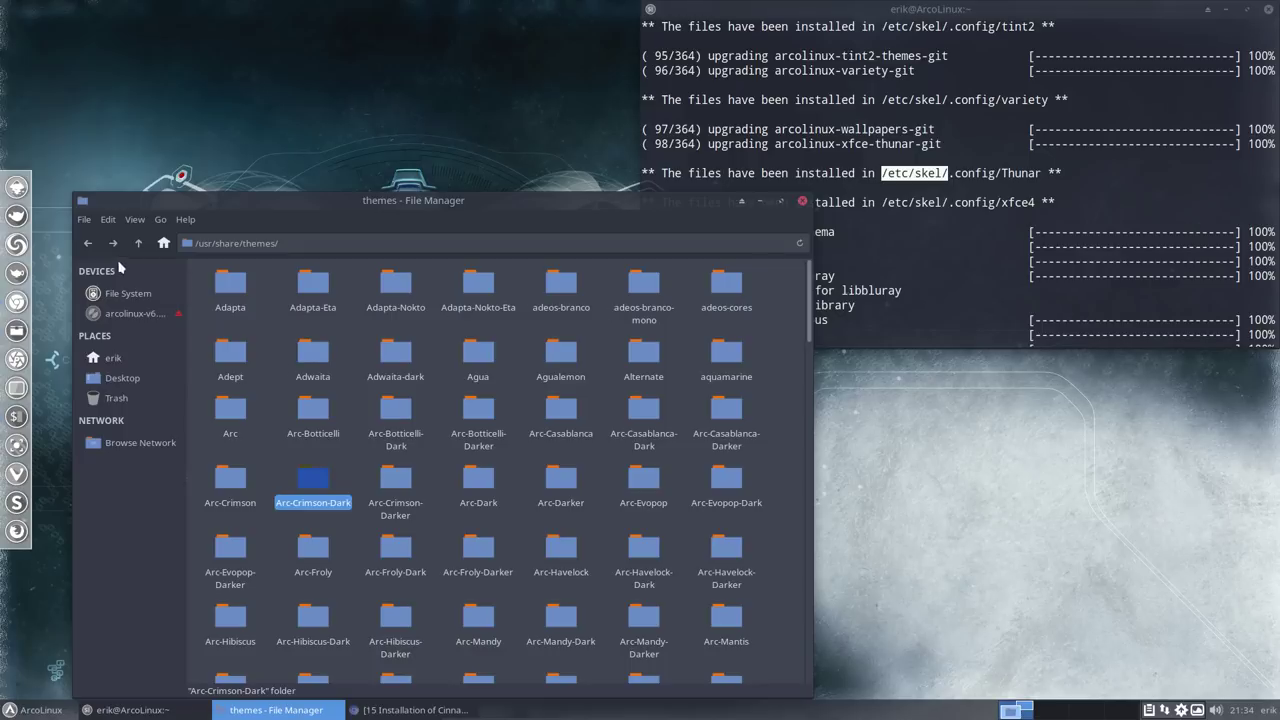
Step: Highlight the /etc/skel/ and config paths in the terminal output, then return Thunar to home
{"action": "left_click", "coordinate": [863, 162]}
{"action": "left_click_drag", "start_coordinate": [880, 177], "coordinate": [949, 173]}
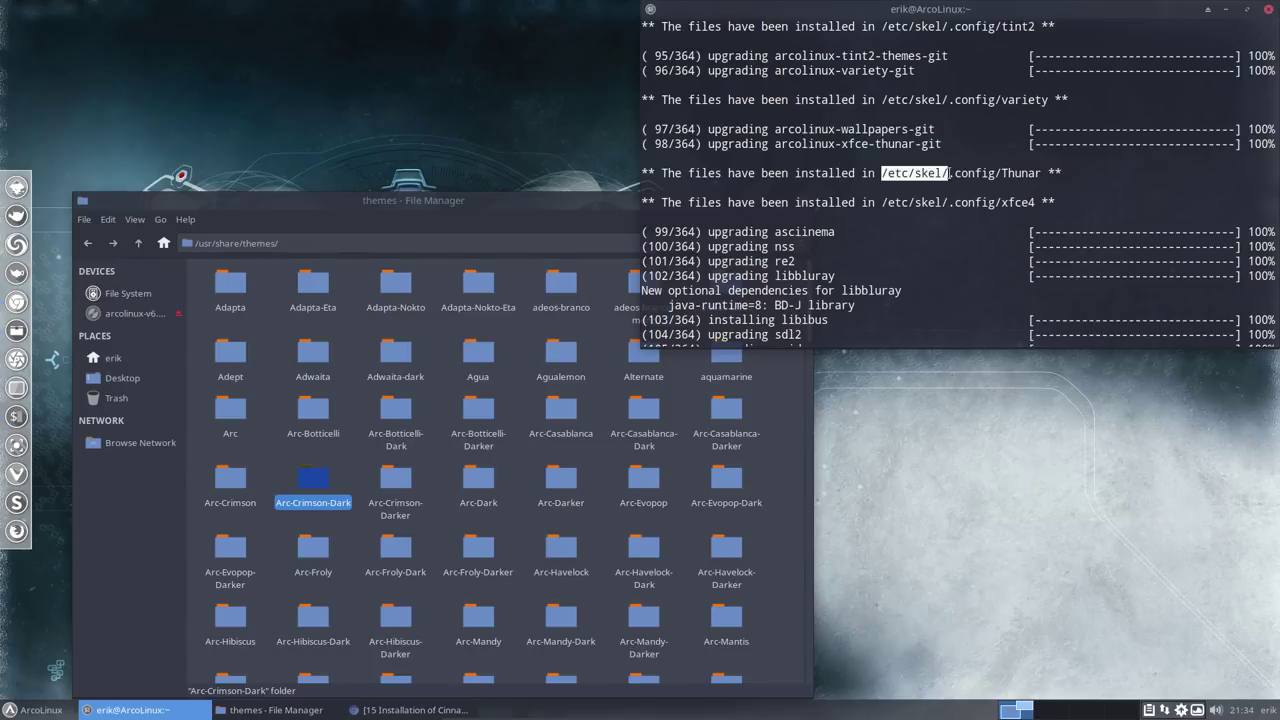
{"action": "left_click_drag", "start_coordinate": [956, 175], "coordinate": [1001, 174]}
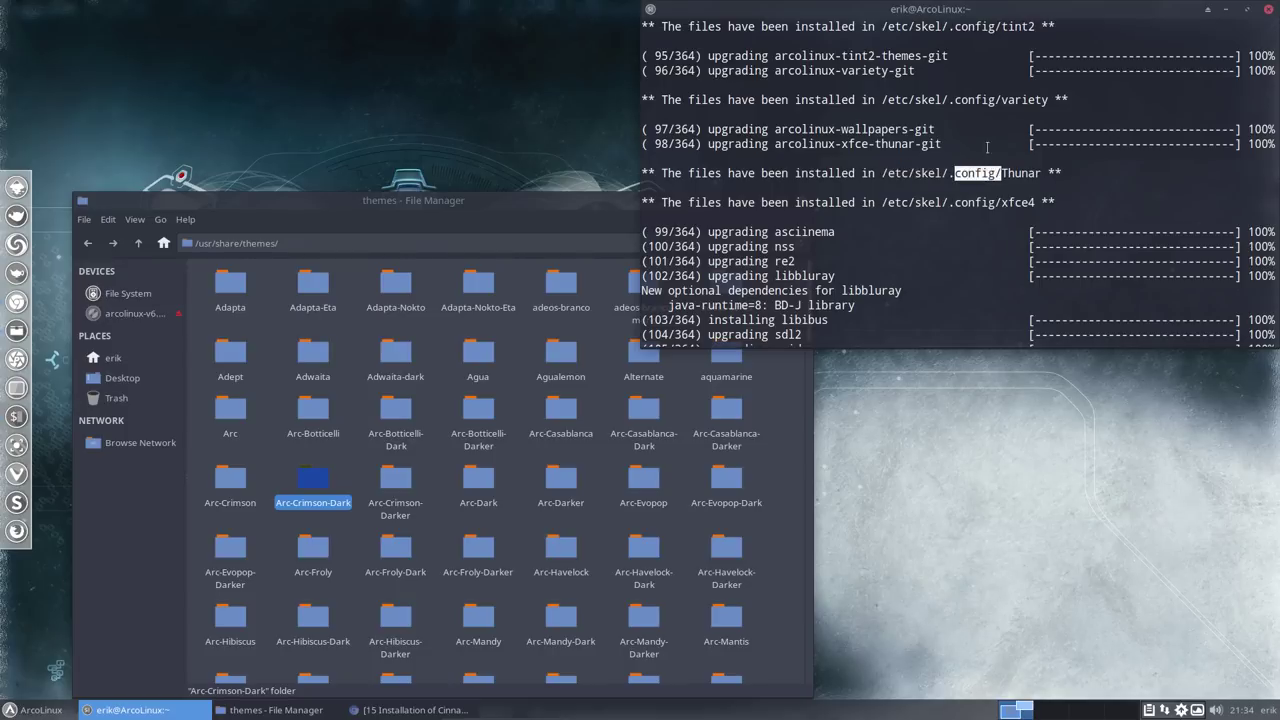
{"action": "left_click_drag", "start_coordinate": [954, 101], "coordinate": [993, 100]}
{"action": "left_click", "coordinate": [981, 166]}
{"action": "scroll", "coordinate": [975, 190], "scroll_direction": "up", "scroll_amount": 7}
{"action": "scroll", "coordinate": [975, 197], "scroll_direction": "up", "scroll_amount": 4}
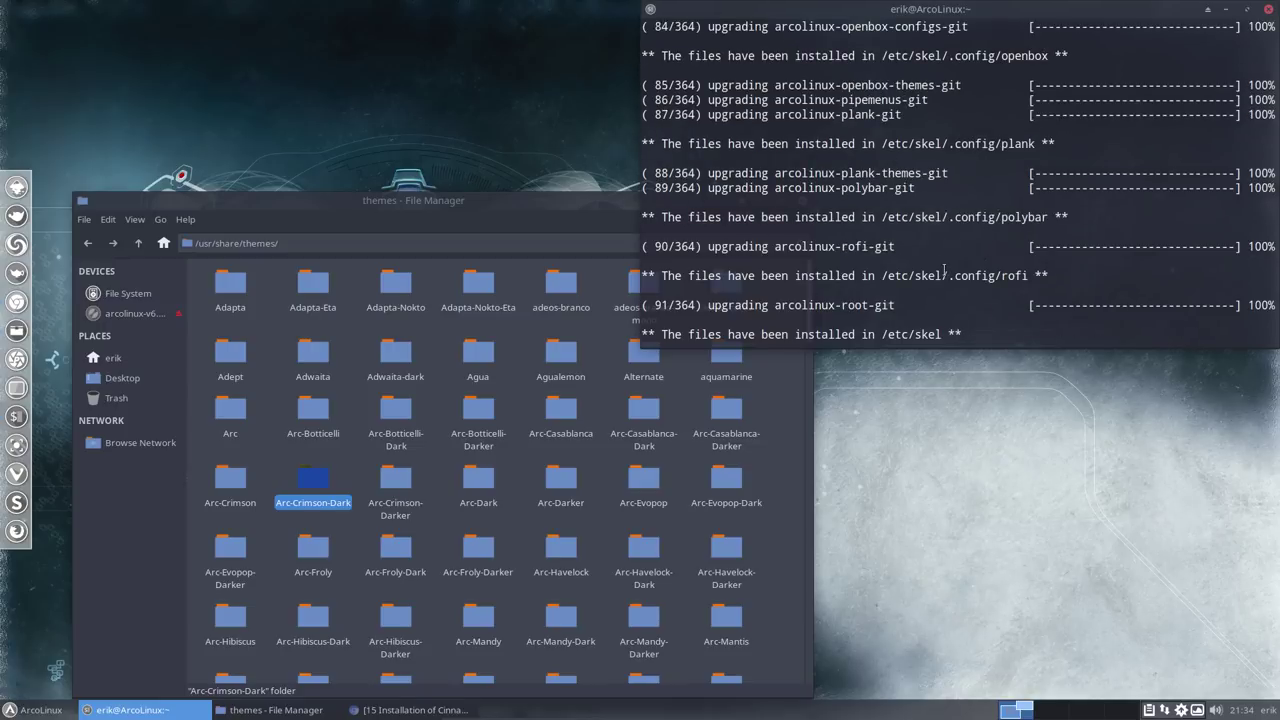
{"action": "left_click", "coordinate": [113, 358]}
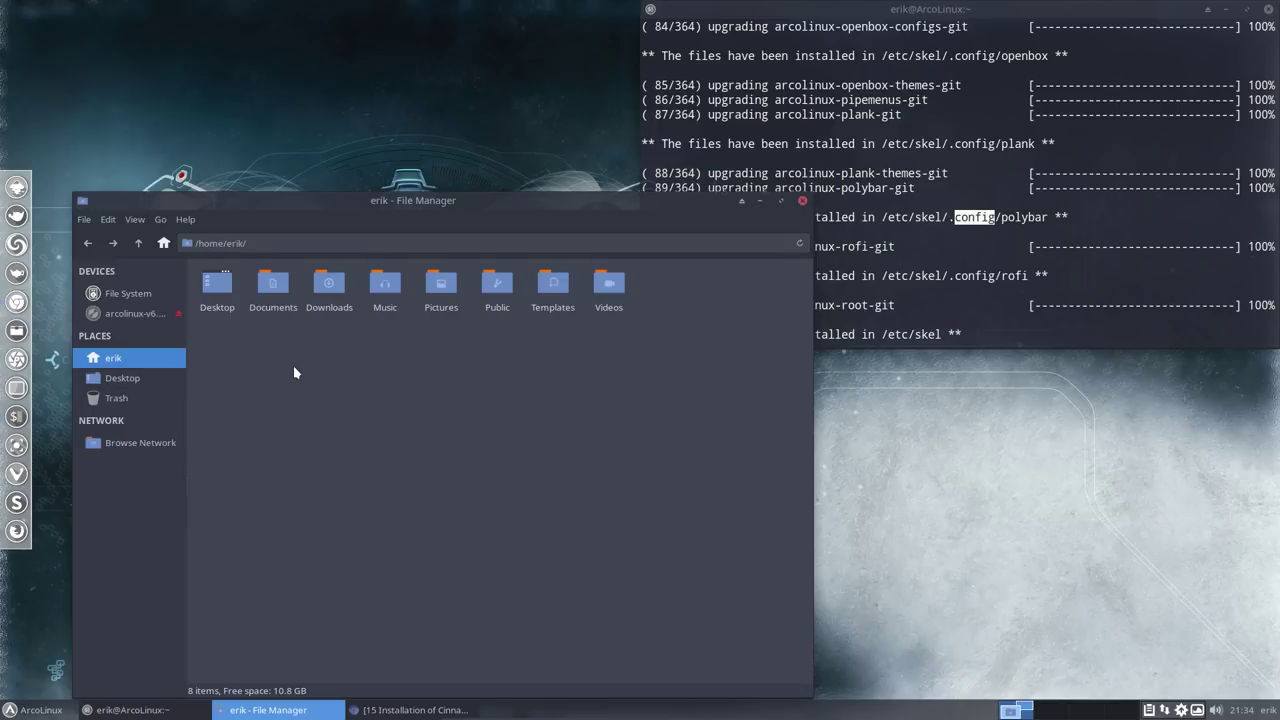
Step: Show hidden files in the home folder so .config, .bashrc and other dotfiles appear
{"action": "key", "text": "ctrl+h"}
{"action": "left_click", "coordinate": [308, 285]}
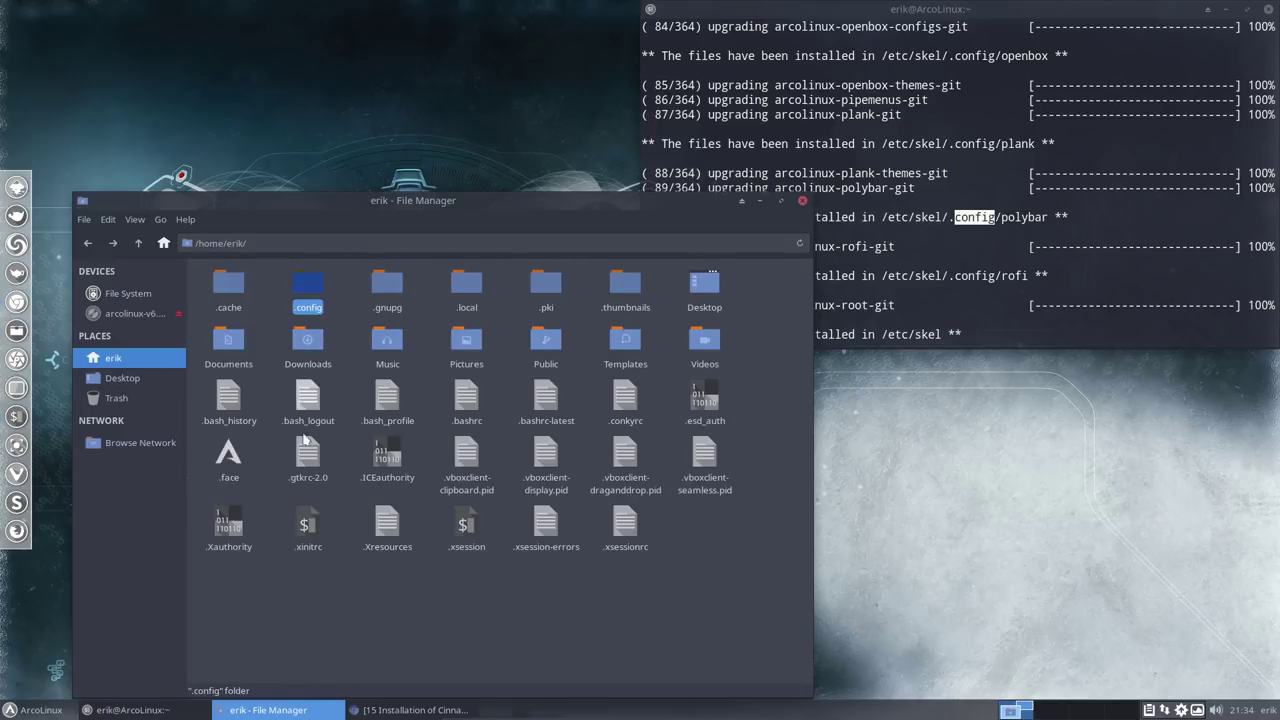
{"action": "left_click_drag", "start_coordinate": [220, 582], "coordinate": [771, 270]}
{"action": "left_click", "coordinate": [759, 344]}
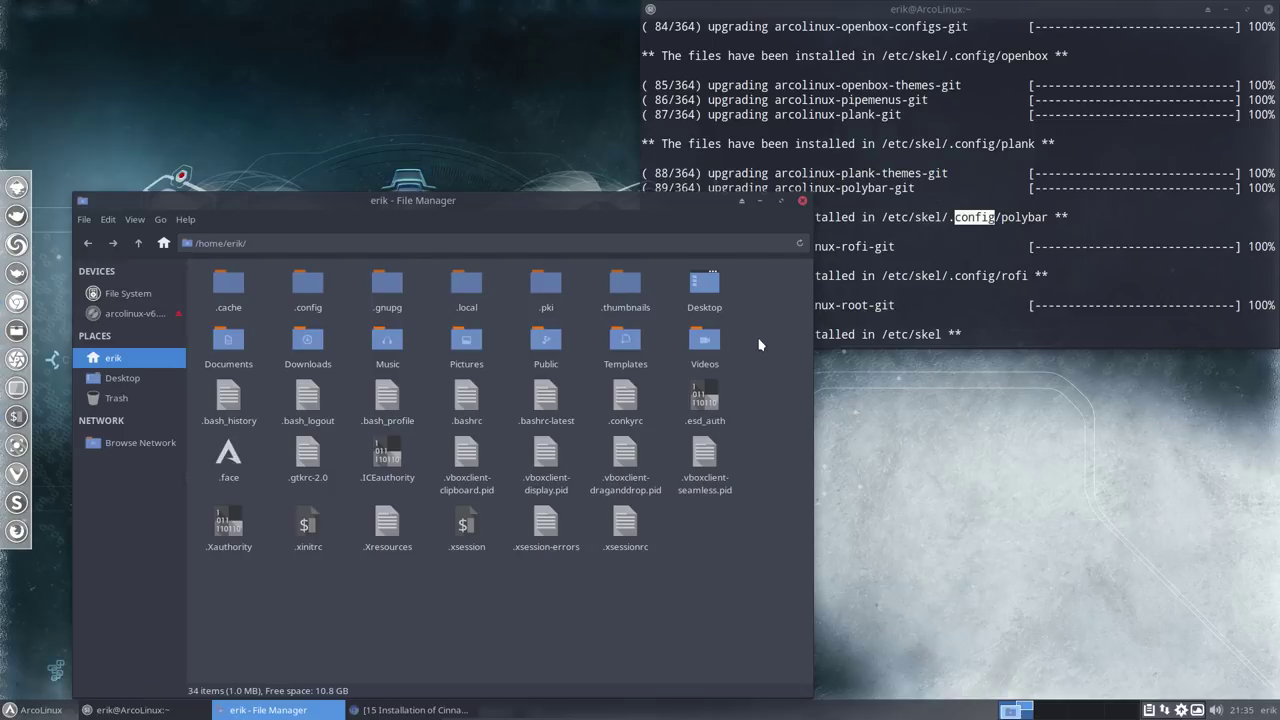
Step: Open the /etc folder from the file system root
{"action": "left_click", "coordinate": [118, 293]}
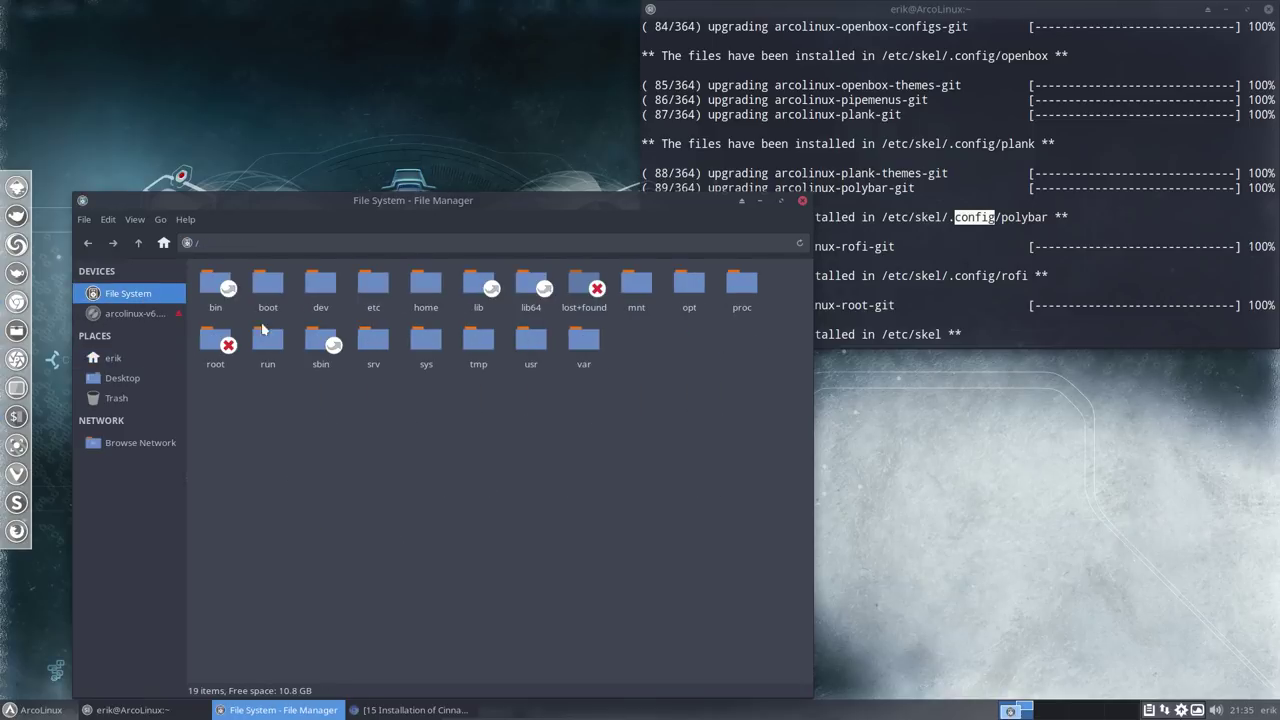
{"action": "double_click", "coordinate": [373, 285]}
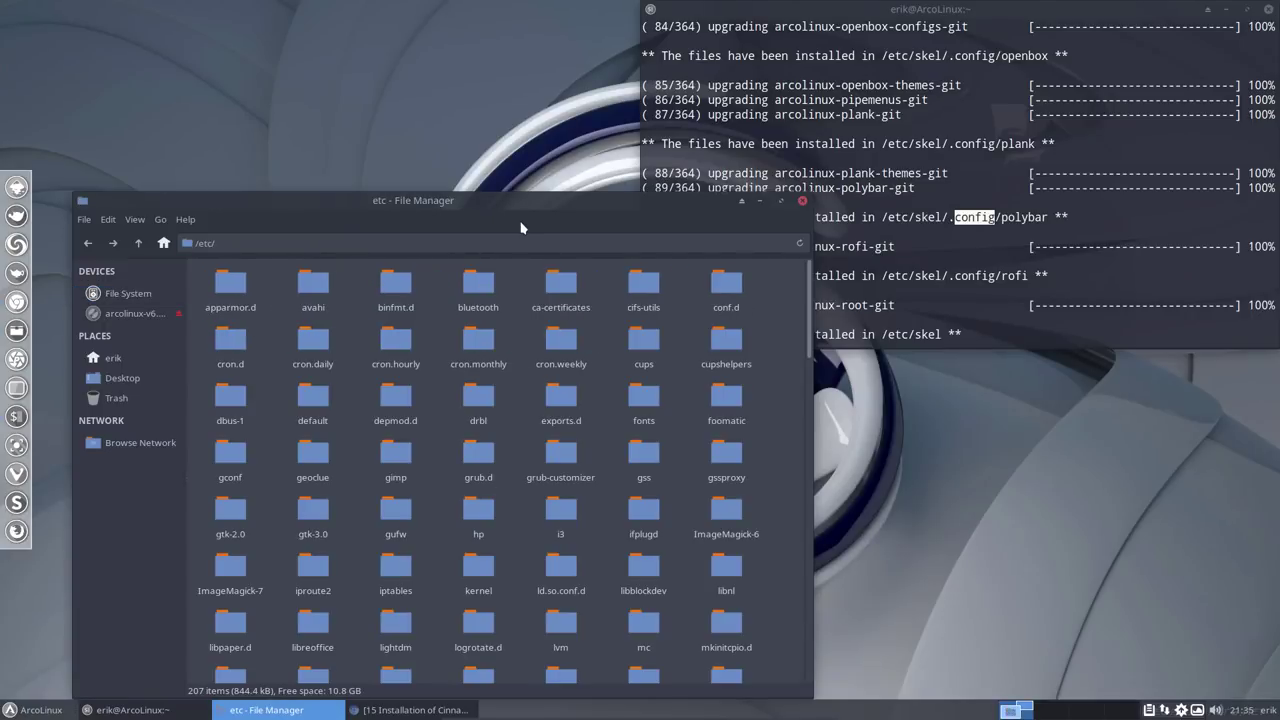
{"action": "left_click_drag", "start_coordinate": [520, 215], "coordinate": [526, 84]}
Step: Find the skel folder, bookmark it in Places, and open /etc/skel from the bookmark
{"action": "type", "text": "skel"}
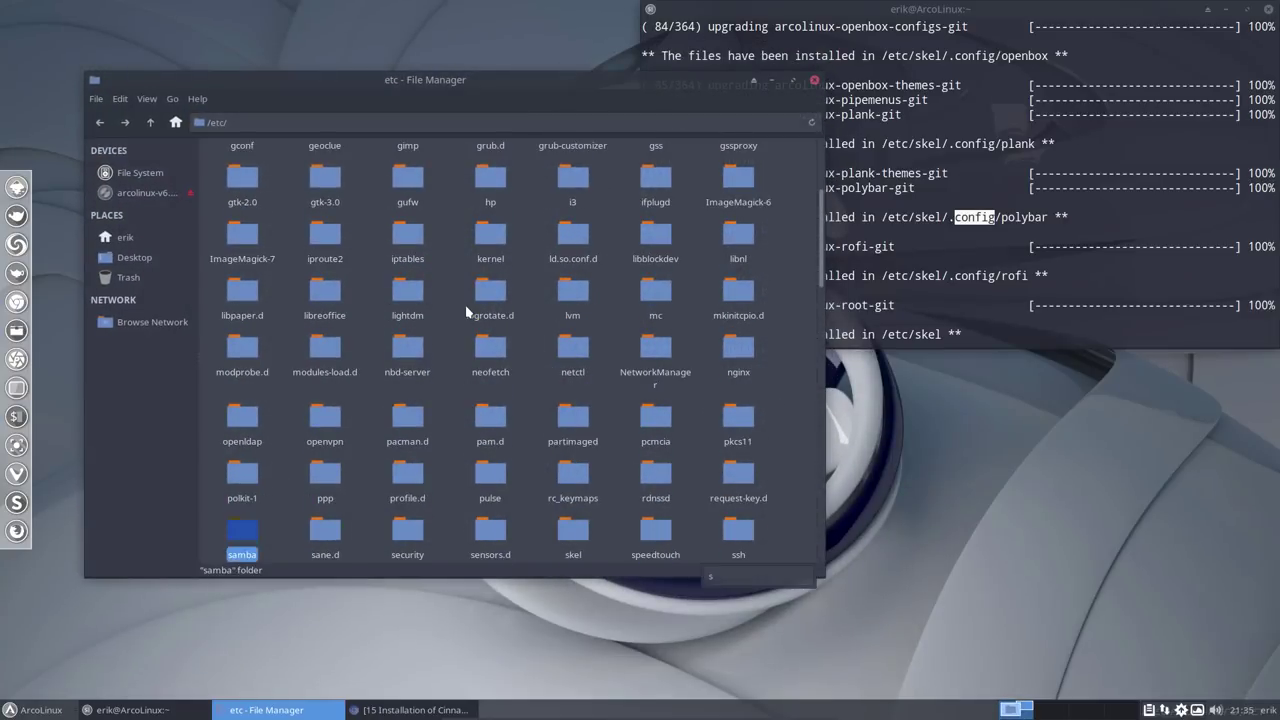
{"action": "left_click", "coordinate": [572, 530]}
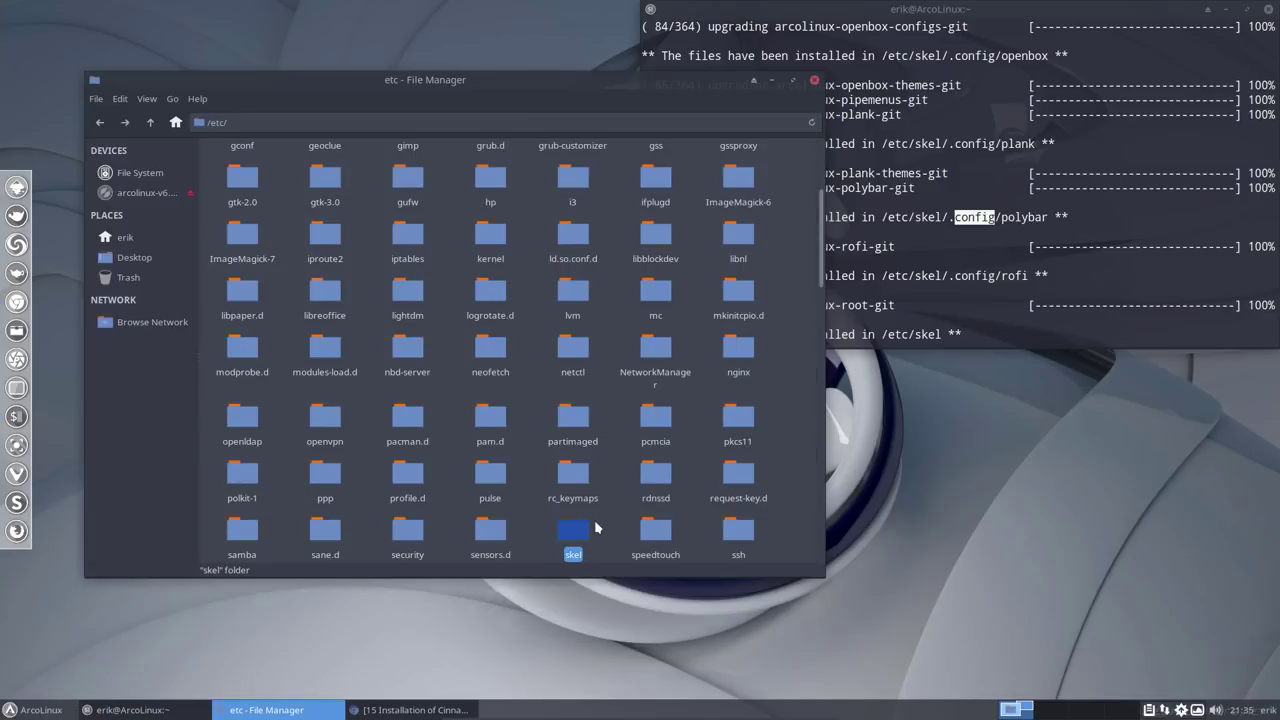
{"action": "left_click_drag", "start_coordinate": [573, 530], "coordinate": [127, 298]}
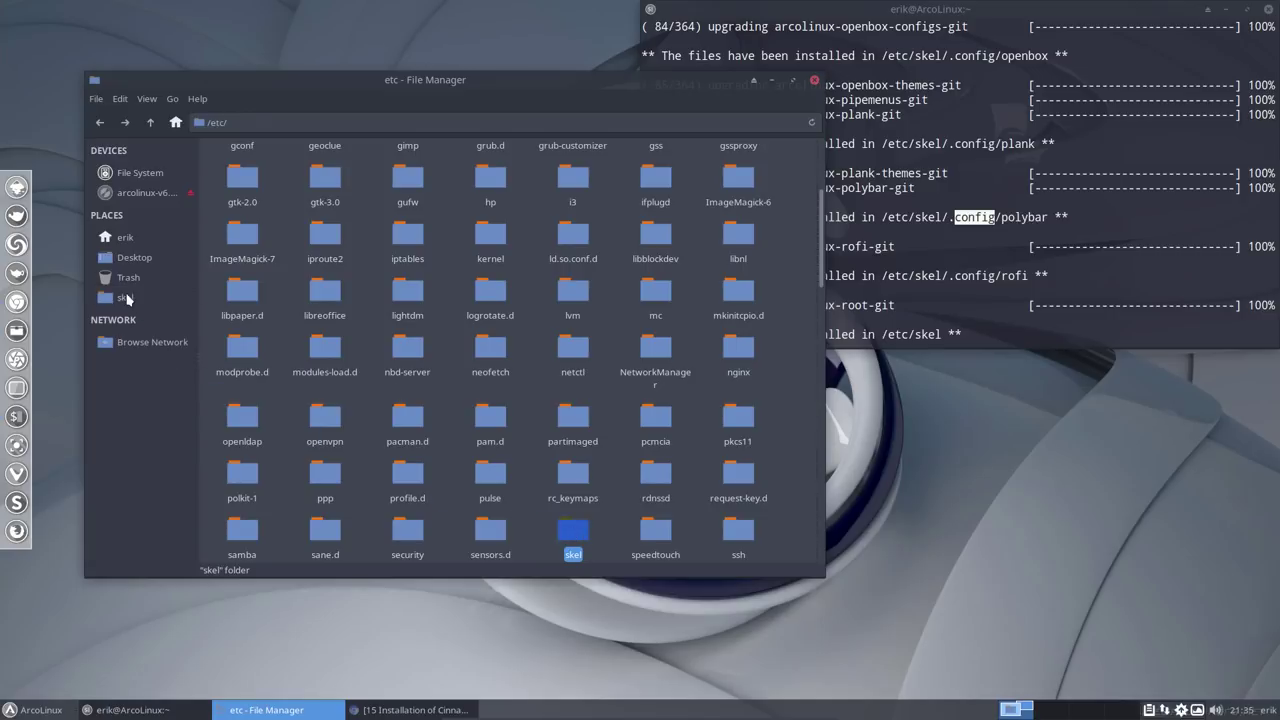
{"action": "left_click", "coordinate": [125, 297]}
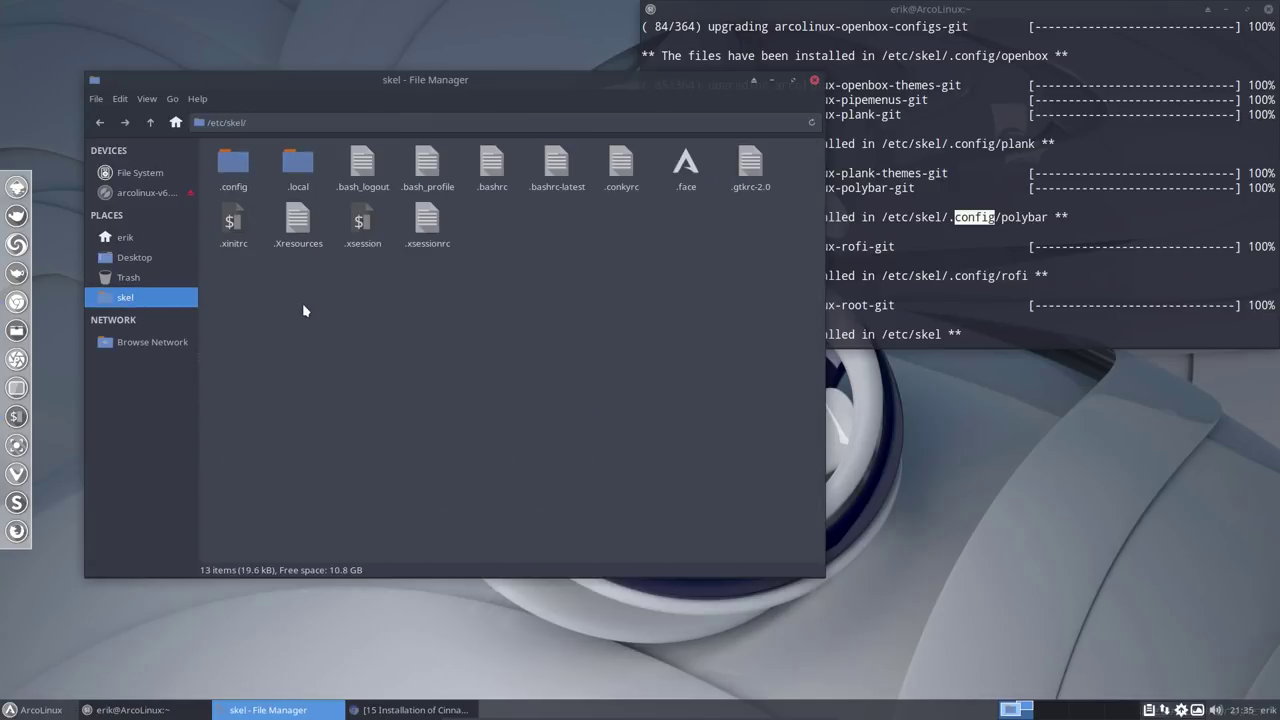
Step: Select all items in /etc/skel, then run sudo pacman -Syu in the terminal
{"action": "key", "text": "ctrl+h"}
{"action": "key", "text": "ctrl+h"}
{"action": "left_click_drag", "start_coordinate": [228, 277], "coordinate": [765, 186]}
{"action": "left_click", "coordinate": [1054, 291]}
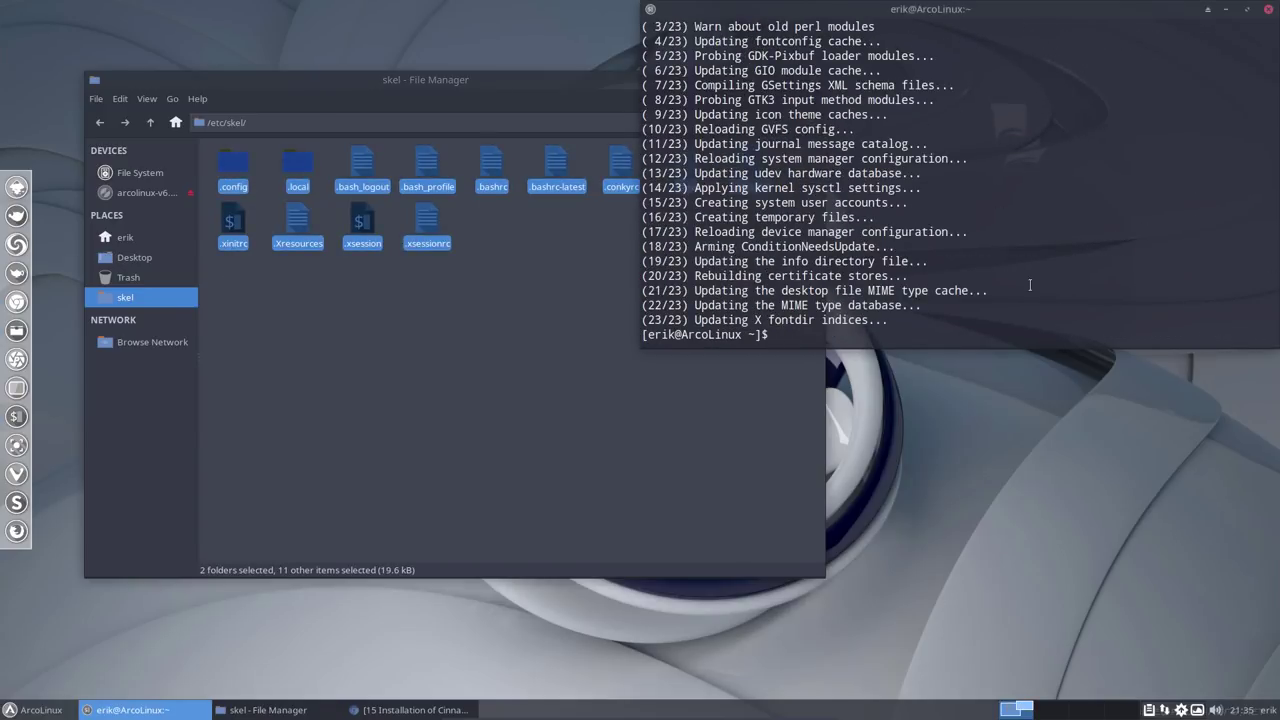
{"action": "type", "text": "sudo pacman -Syu"}
{"action": "key", "text": "Return"}
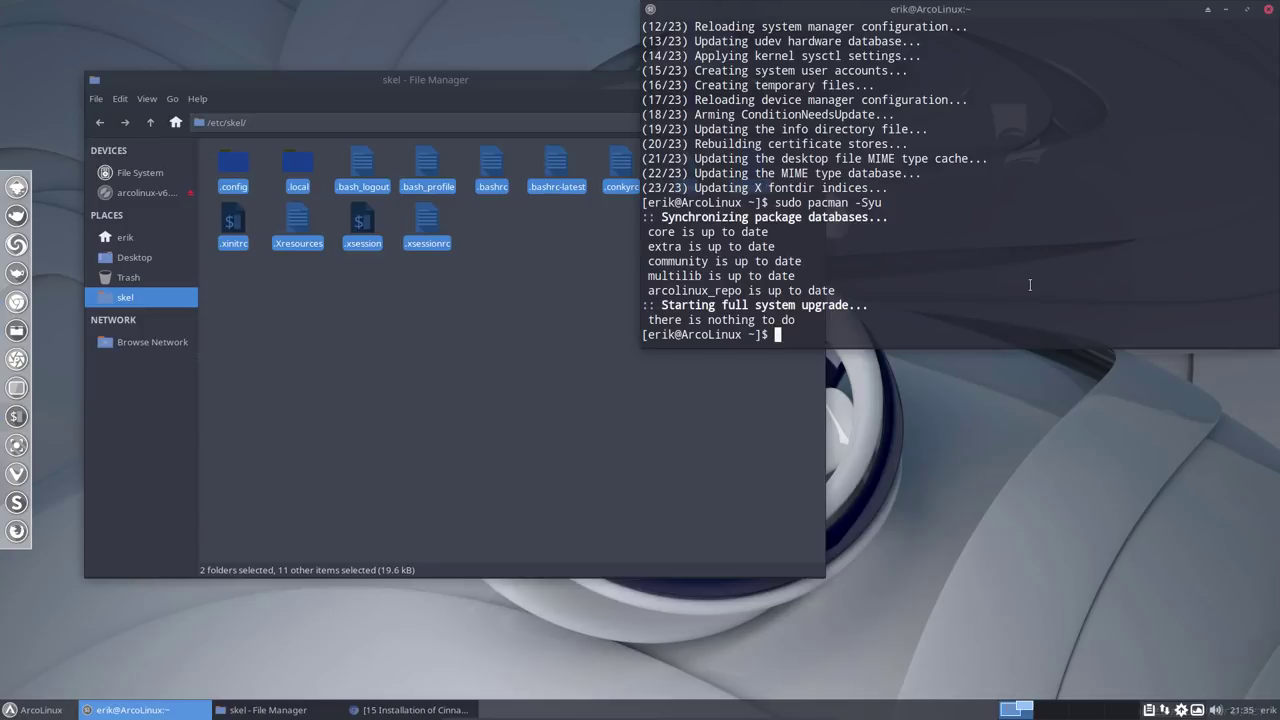
{"action": "mouse_move", "coordinate": [558, 80]}
{"action": "left_mouse_down"}
{"action": "mouse_move", "coordinate": [520, 83]}
{"action": "mouse_move", "coordinate": [523, 100]}
{"action": "mouse_move", "coordinate": [543, 100]}
{"action": "left_mouse_up"}
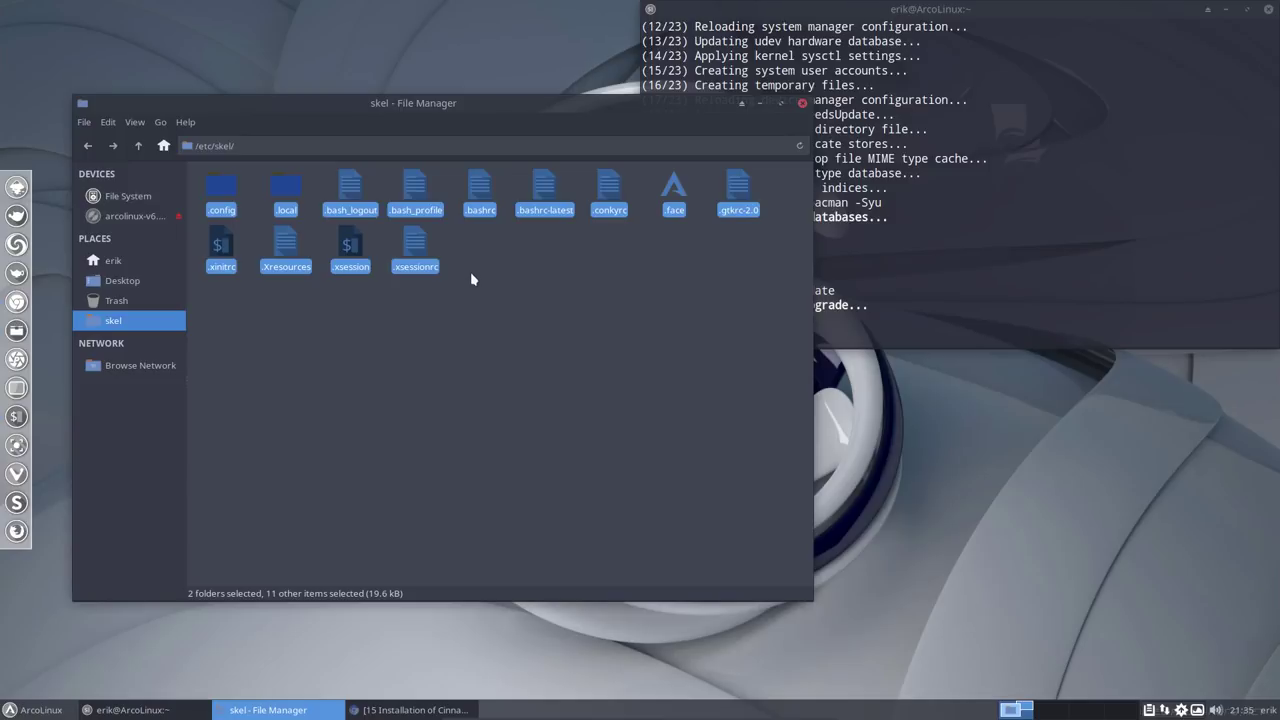
Step: Browse /etc/skel/.config, looking at its openbox, i3, obmenu-generator, nitrogen, variety and plank folders
{"action": "left_click", "coordinate": [211, 303]}
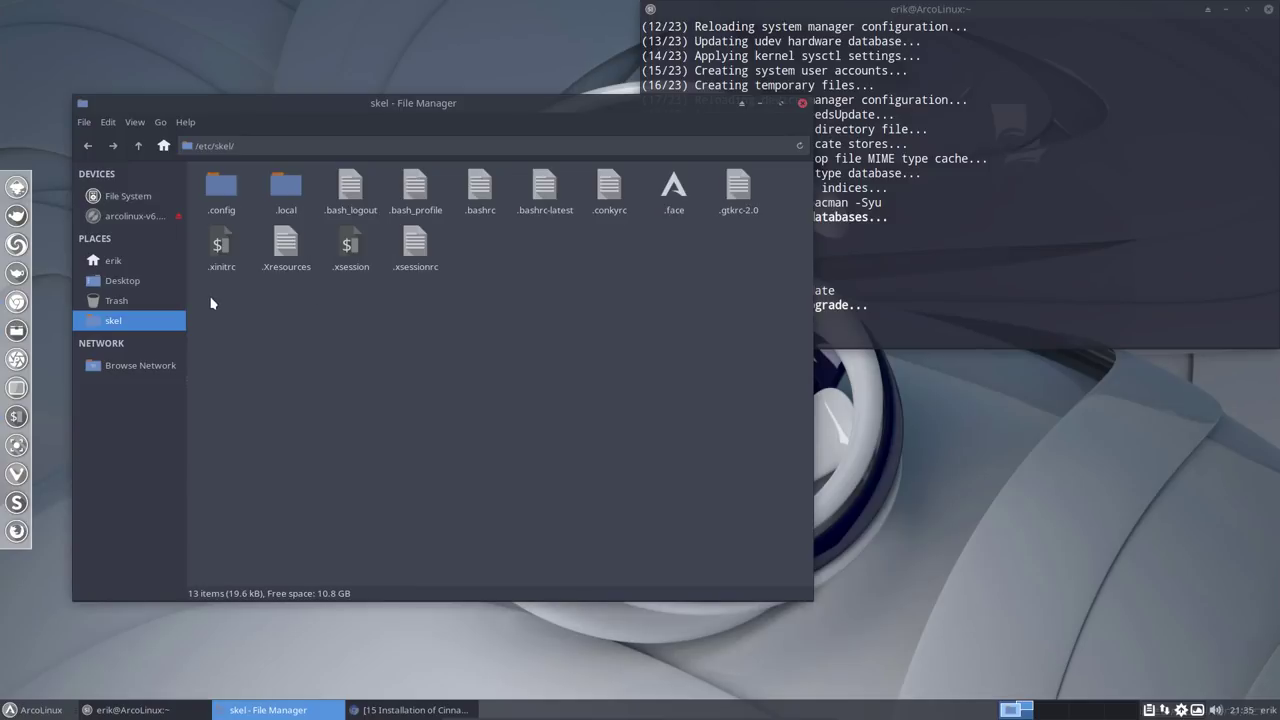
{"action": "double_click", "coordinate": [220, 197]}
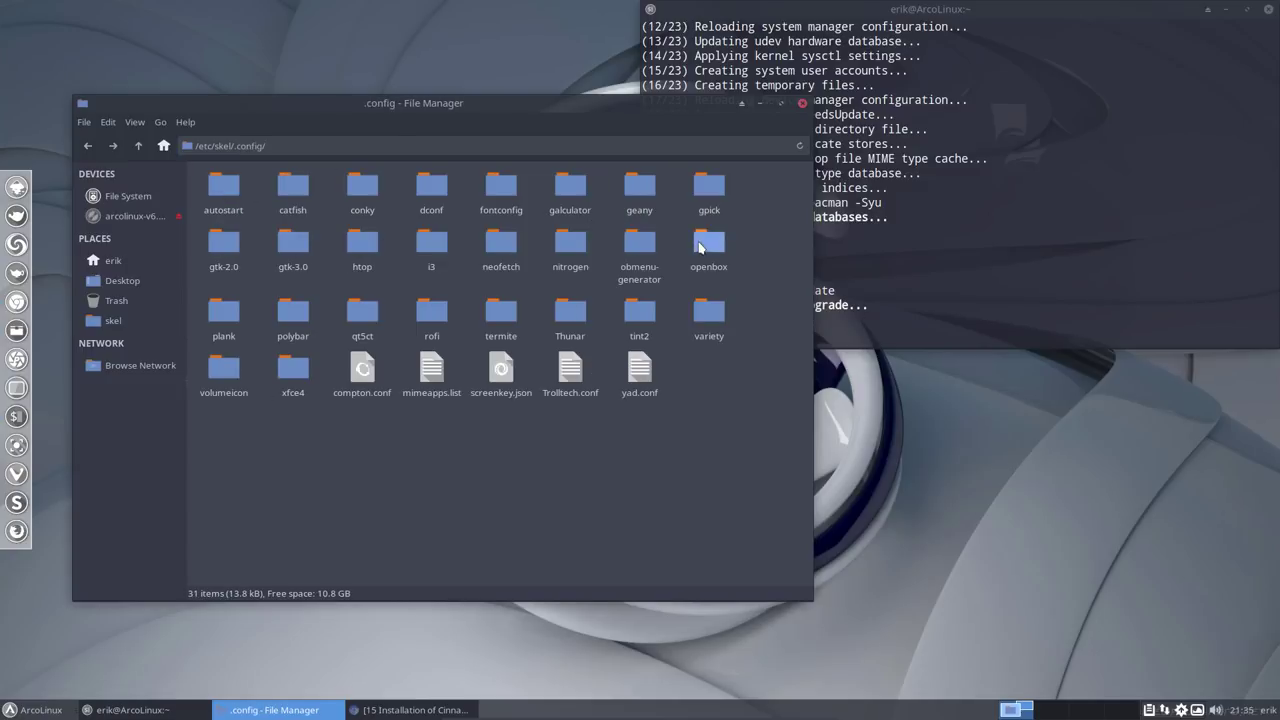
{"action": "left_click", "coordinate": [708, 238]}
{"action": "left_click", "coordinate": [436, 250]}
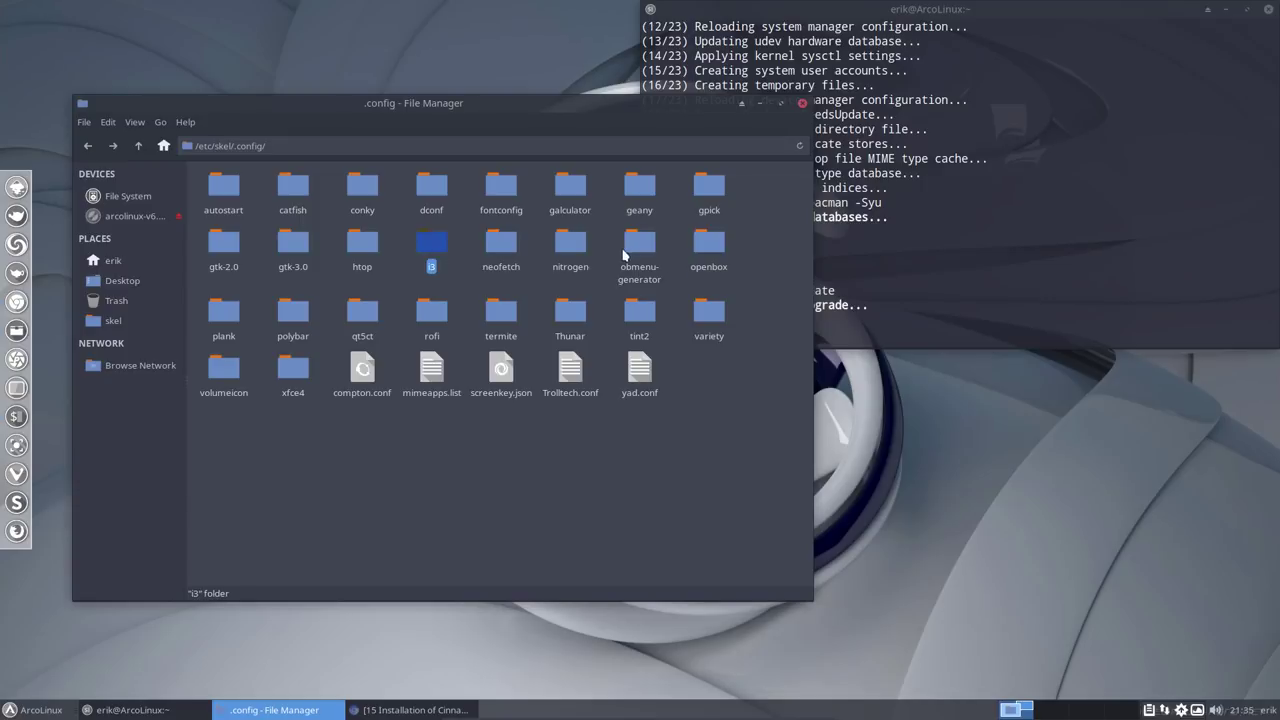
{"action": "left_click", "coordinate": [638, 250]}
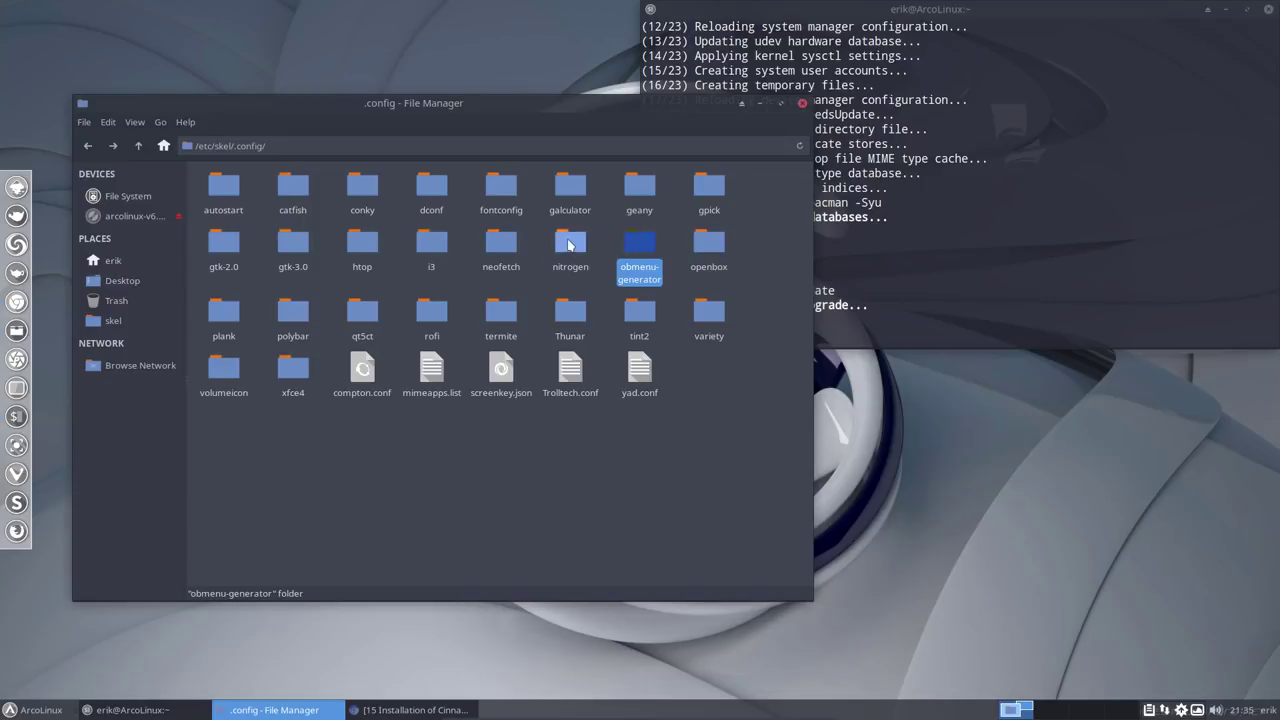
{"action": "left_click", "coordinate": [568, 244]}
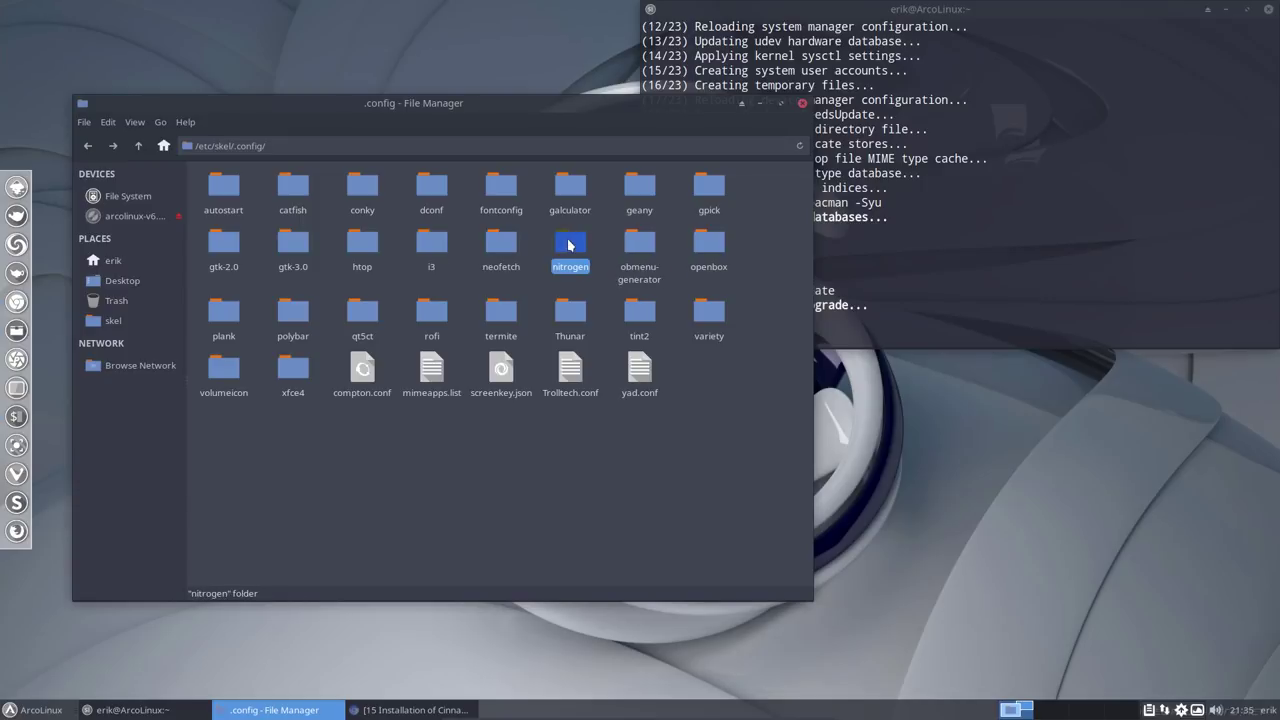
{"action": "left_click", "coordinate": [711, 318]}
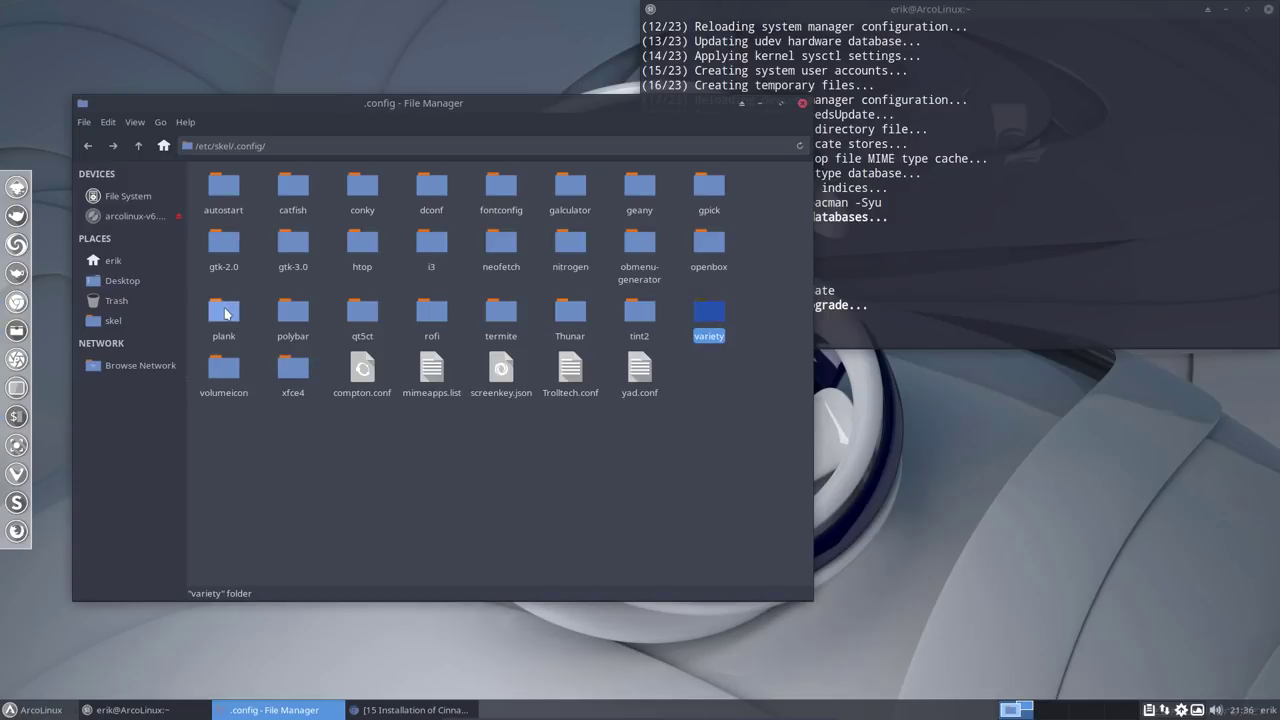
{"action": "left_click", "coordinate": [228, 314]}
{"action": "left_click", "coordinate": [255, 368]}
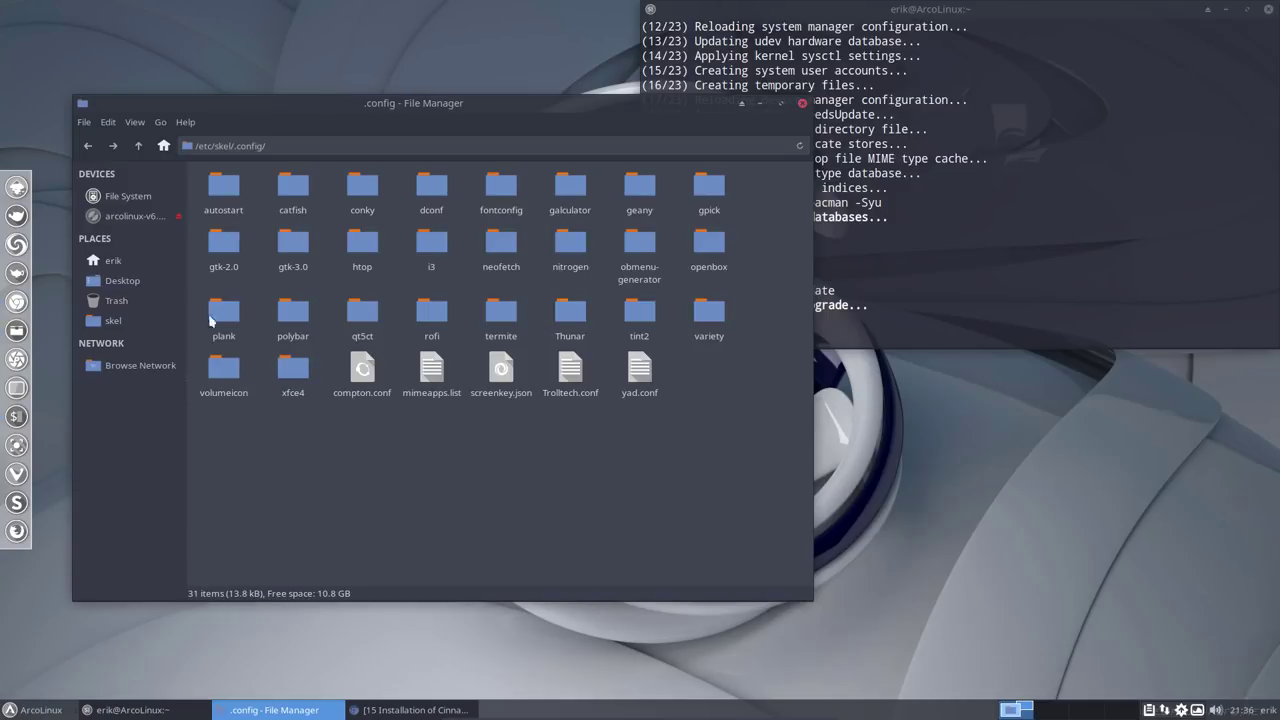
Step: Copy all 13 items in /etc/skel, then switch to the home folder
{"action": "left_click", "coordinate": [139, 146]}
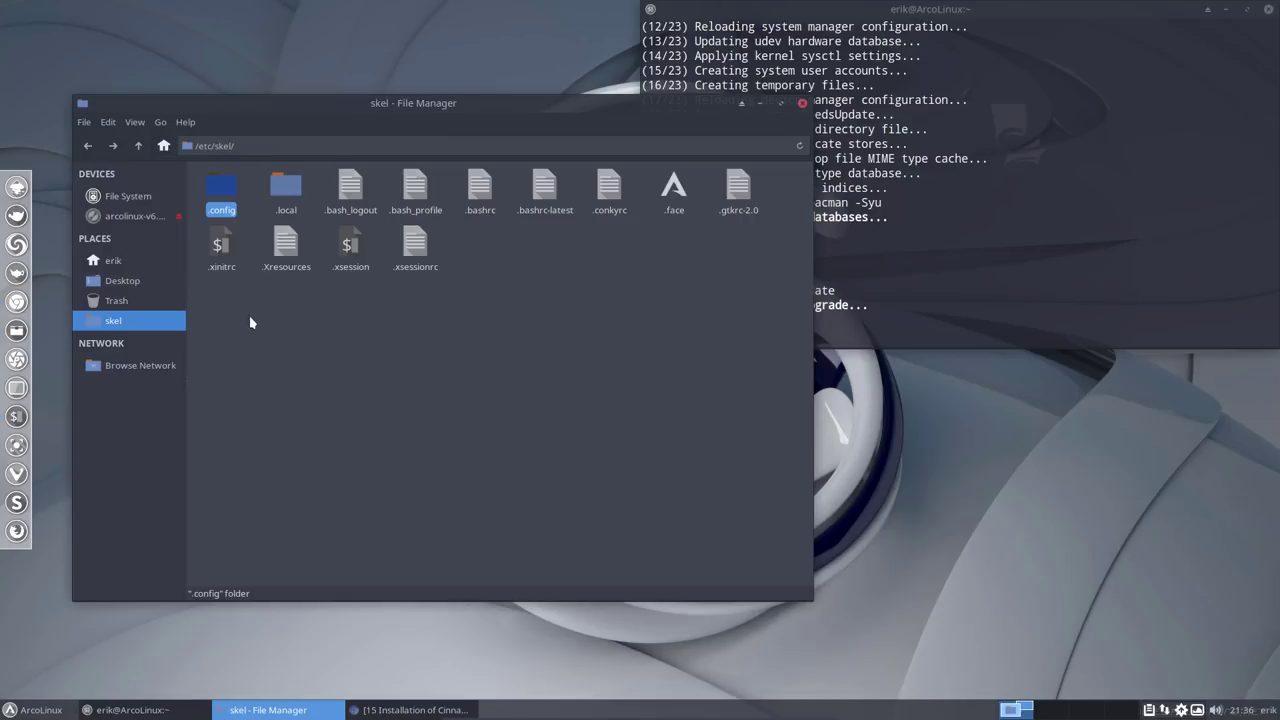
{"action": "left_click", "coordinate": [211, 308]}
{"action": "left_click_drag", "start_coordinate": [211, 308], "coordinate": [774, 167]}
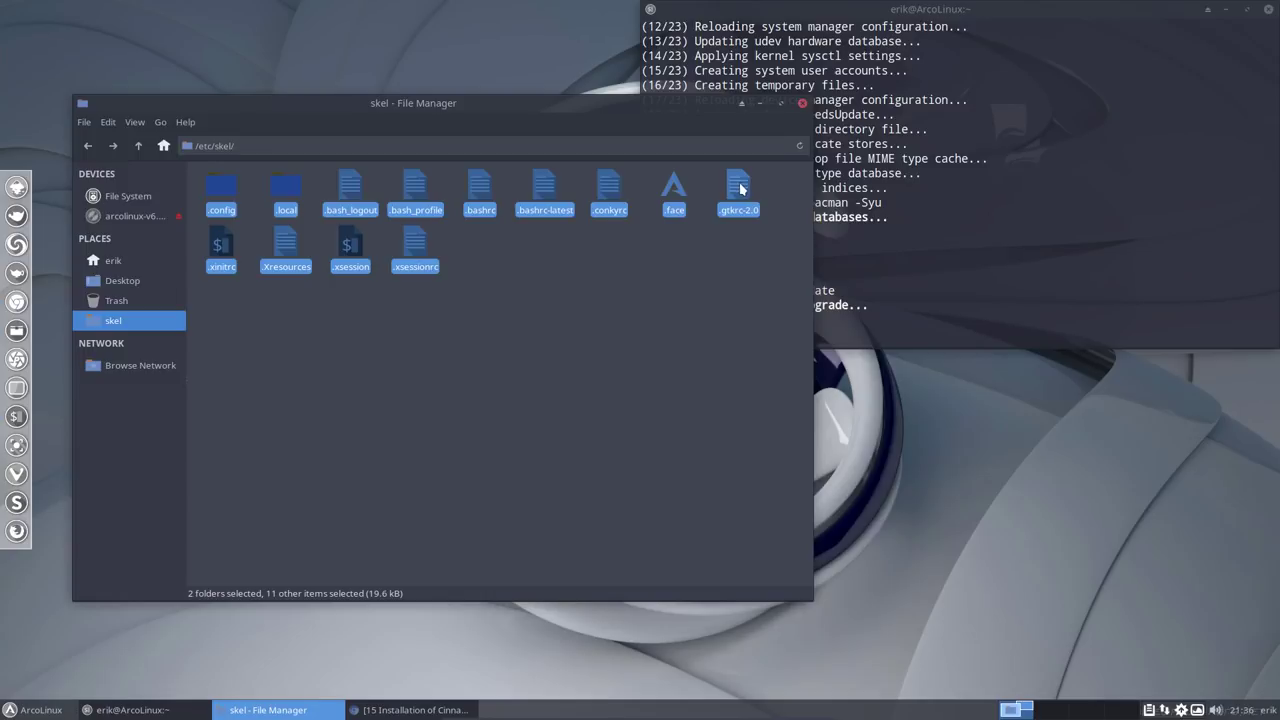
{"action": "right_click", "coordinate": [741, 189]}
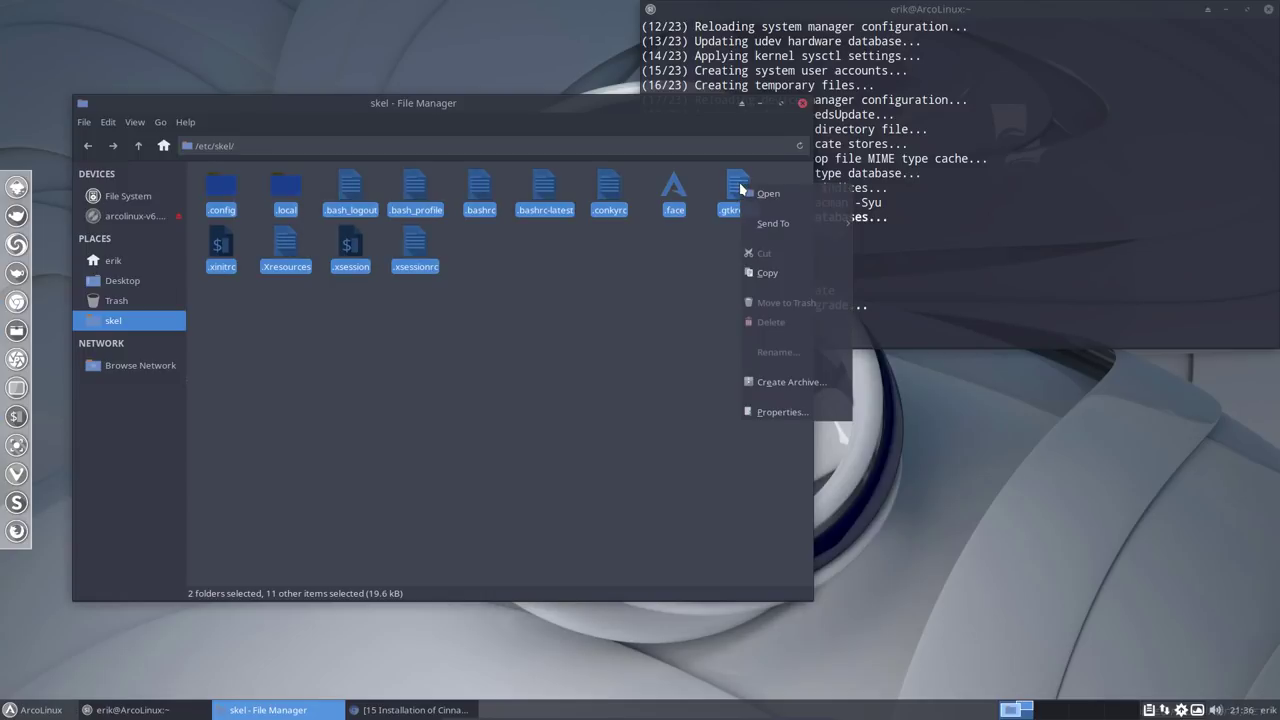
{"action": "left_click", "coordinate": [783, 274]}
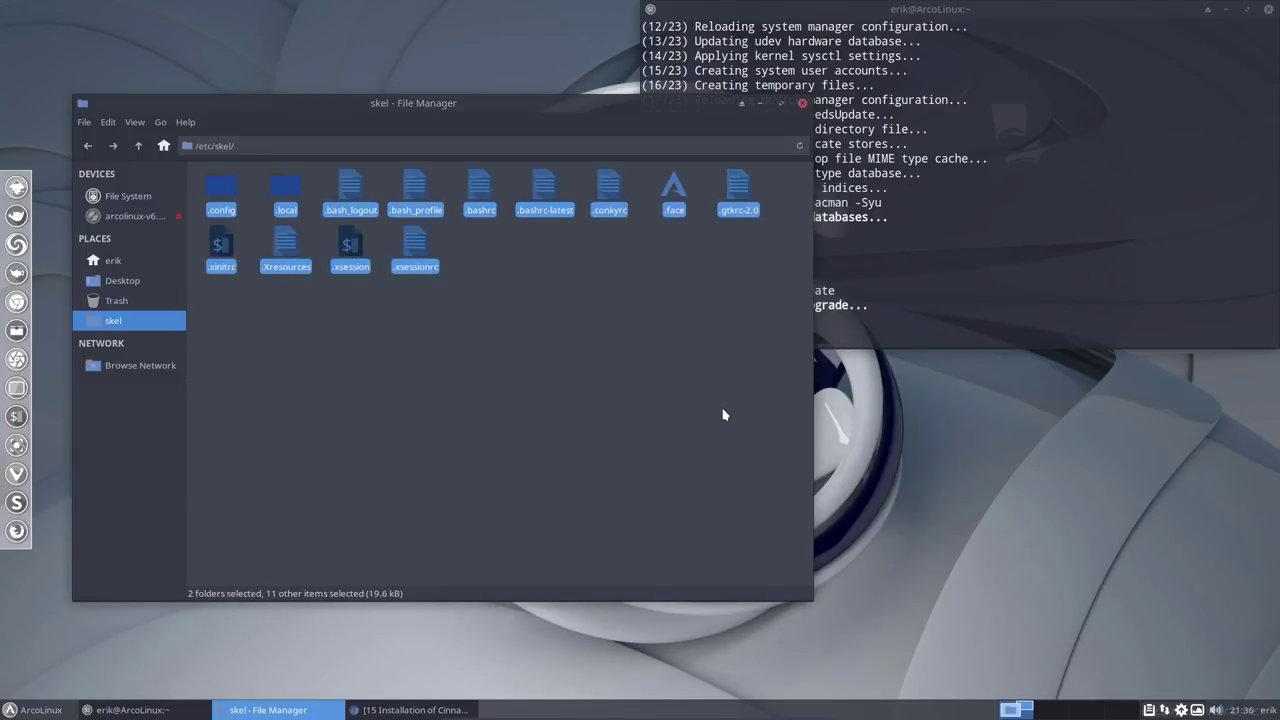
{"action": "left_click", "coordinate": [141, 262]}
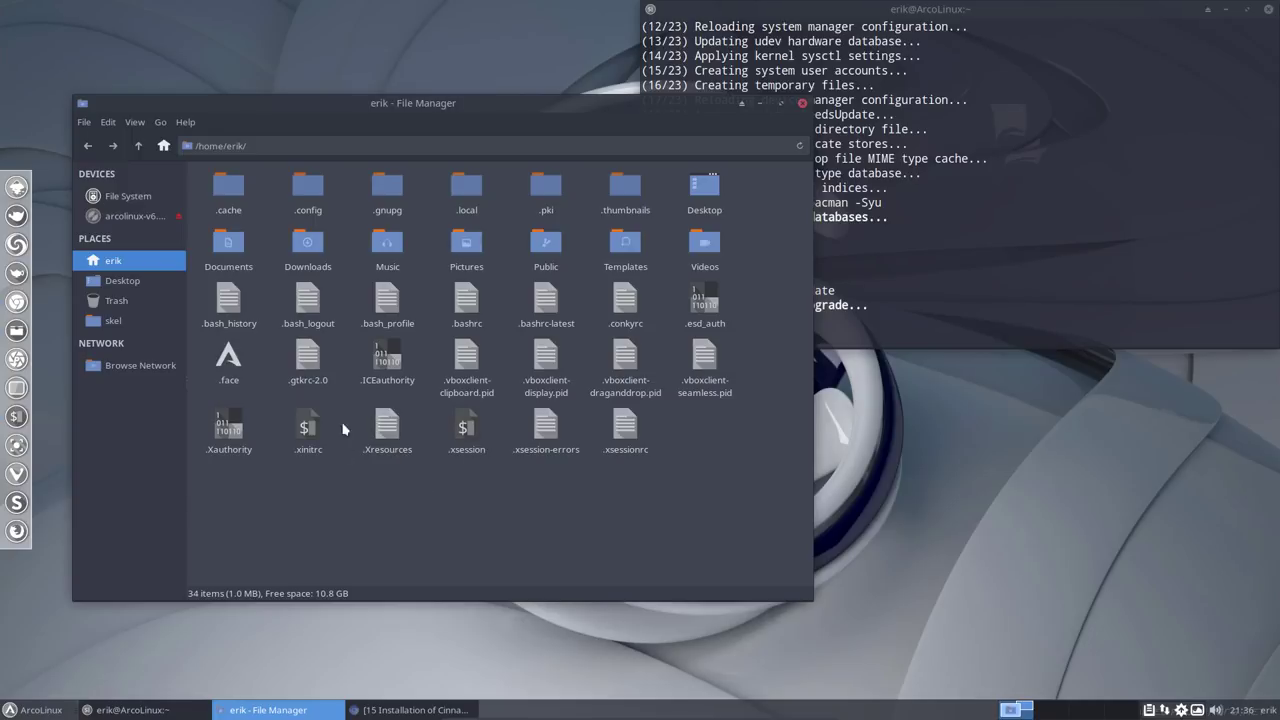
{"action": "double_click", "coordinate": [309, 196]}
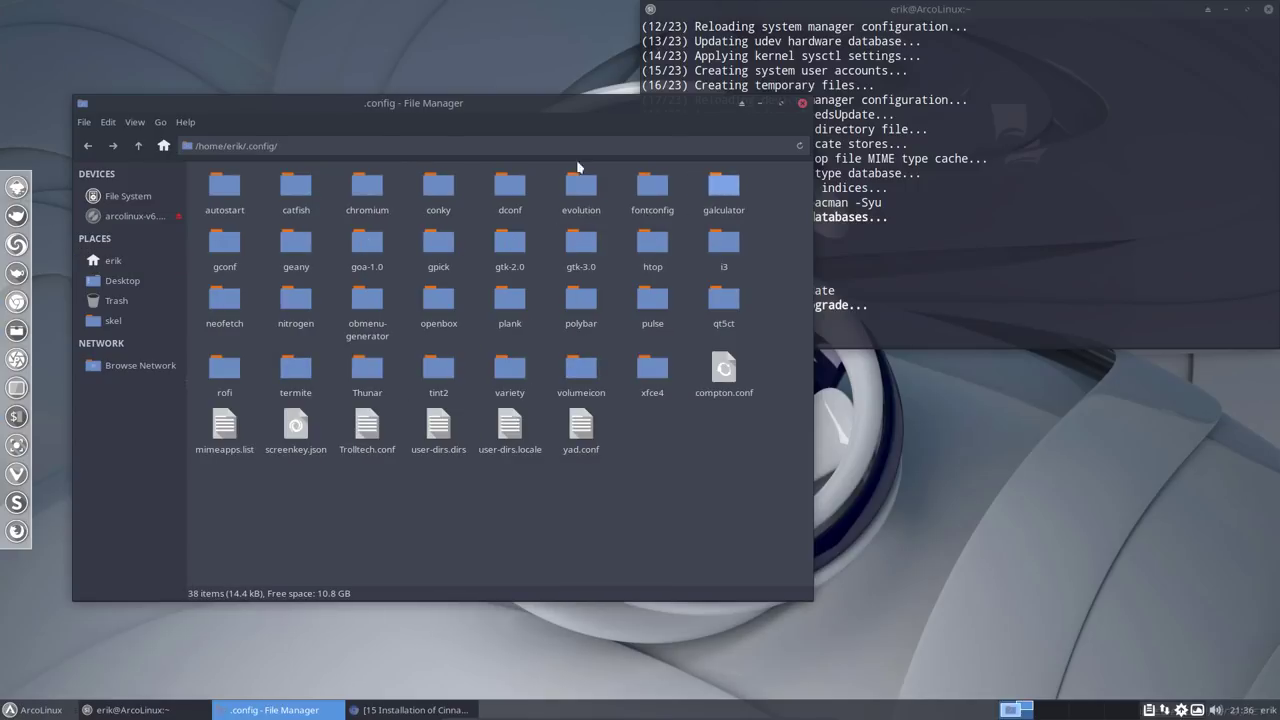
{"action": "left_click", "coordinate": [587, 305]}
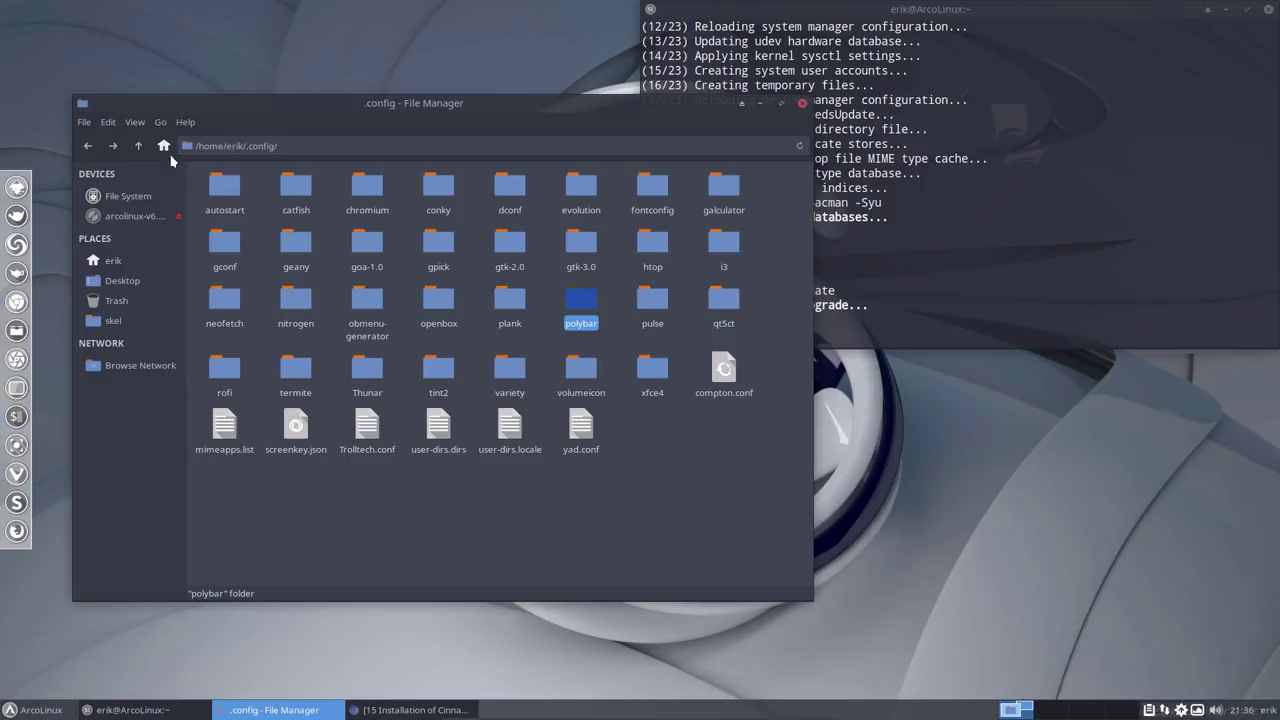
{"action": "left_click", "coordinate": [139, 147]}
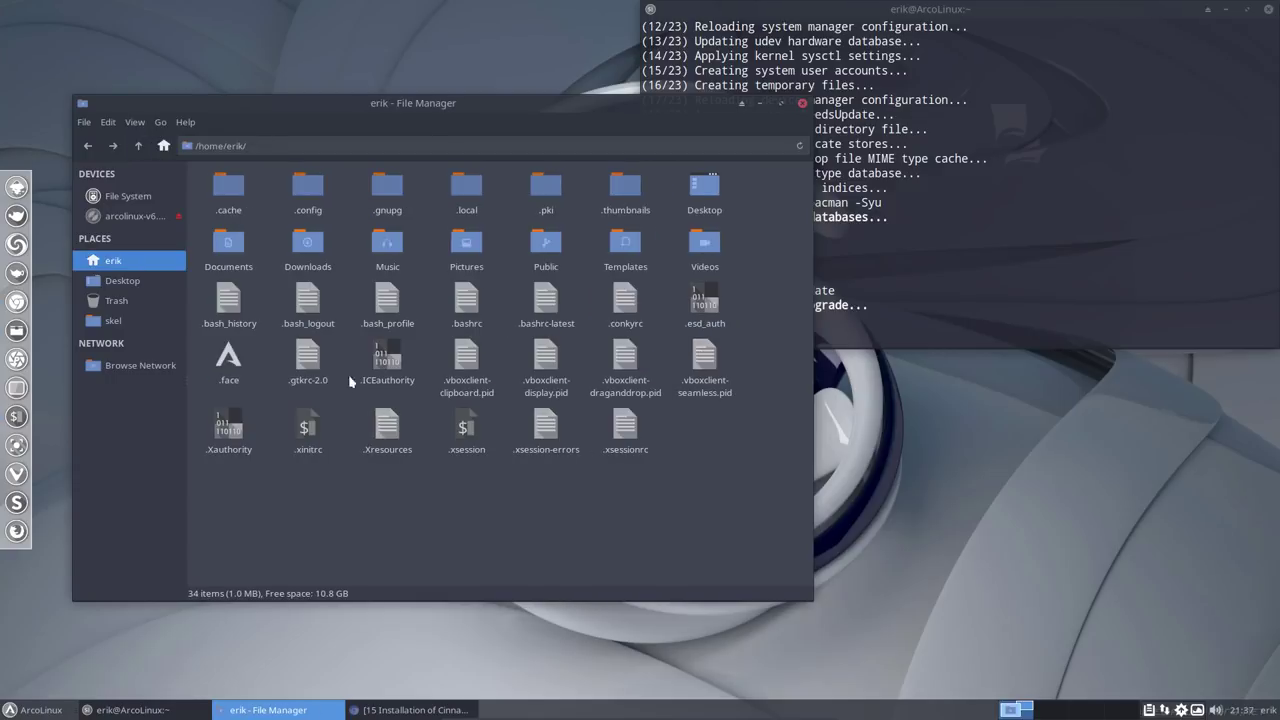
{"action": "left_click", "coordinate": [114, 321]}
{"action": "left_click_drag", "start_coordinate": [207, 326], "coordinate": [788, 165]}
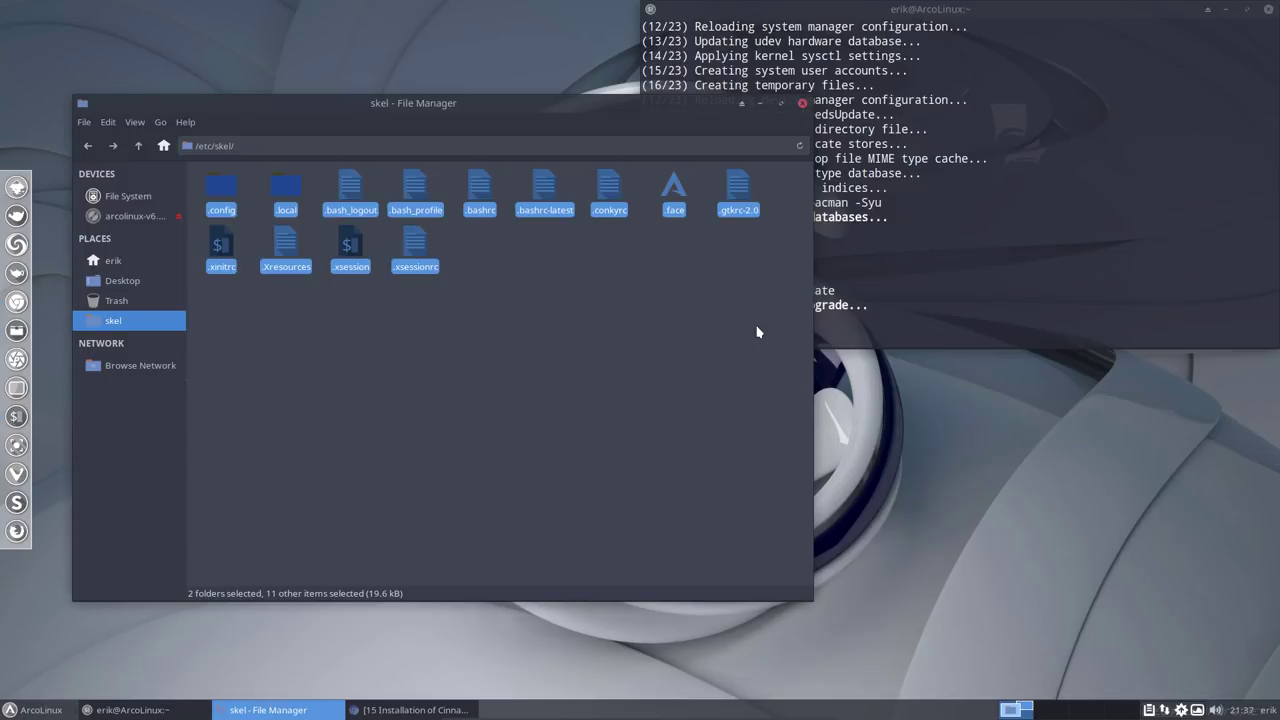
{"action": "left_click", "coordinate": [115, 262]}
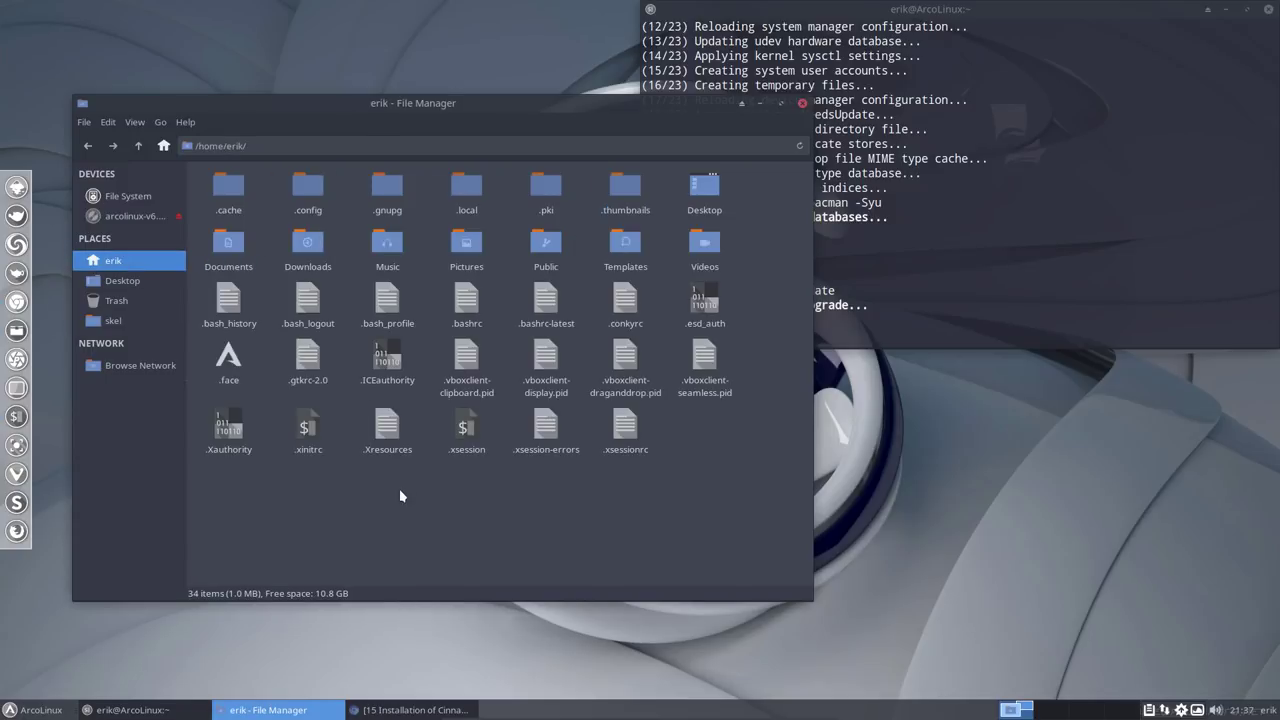
Step: Paste the skel items into home, replacing existing files, then close the file manager and terminal
{"action": "key", "text": "ctrl+v"}
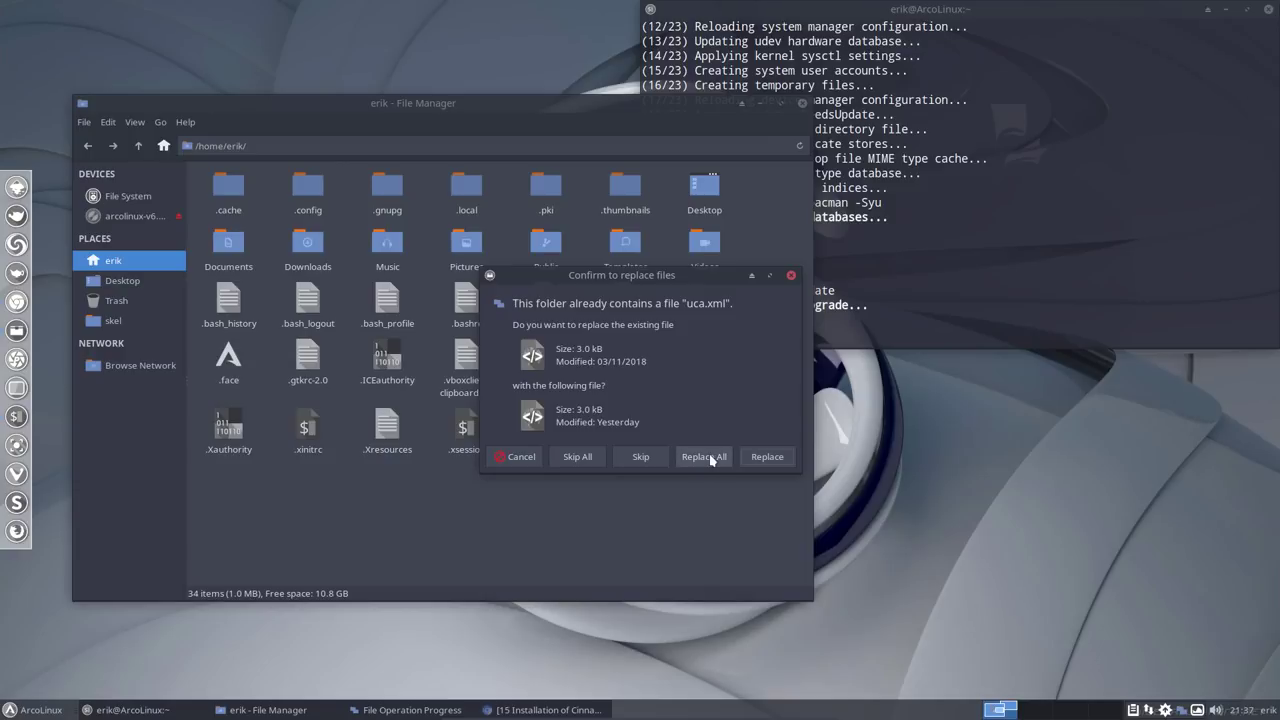
{"action": "left_click", "coordinate": [711, 458]}
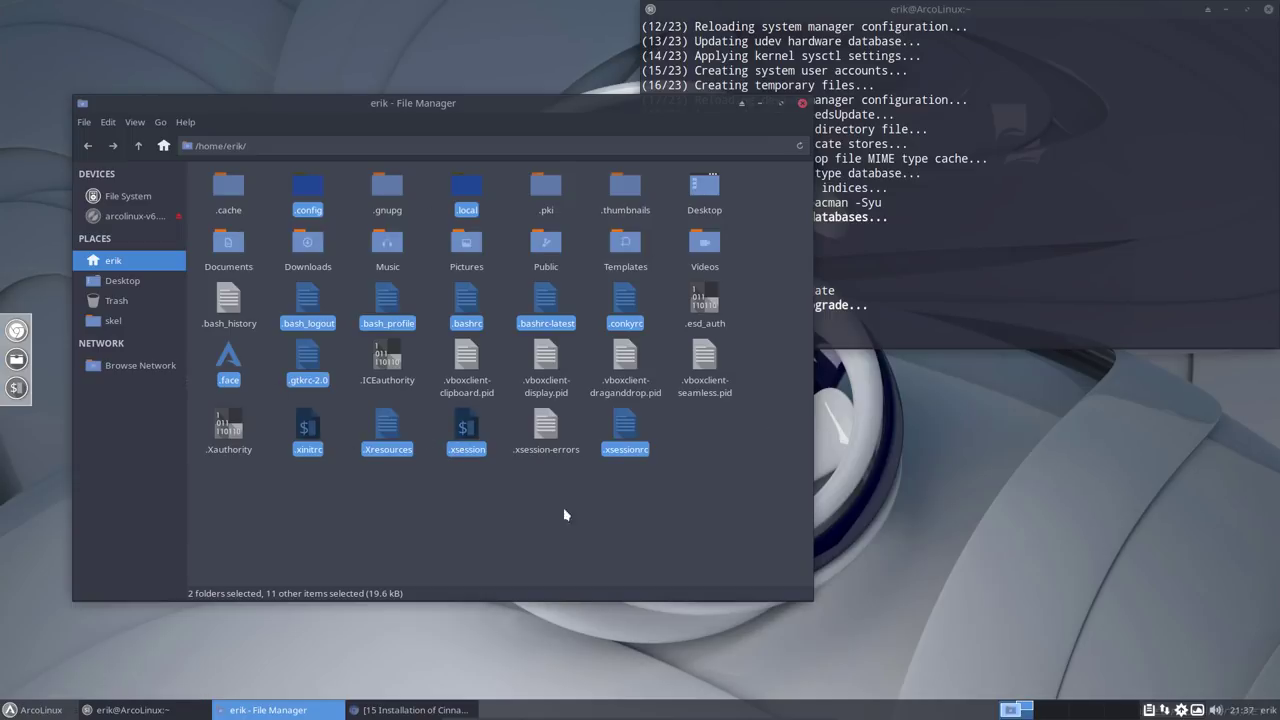
{"action": "left_click", "coordinate": [494, 512]}
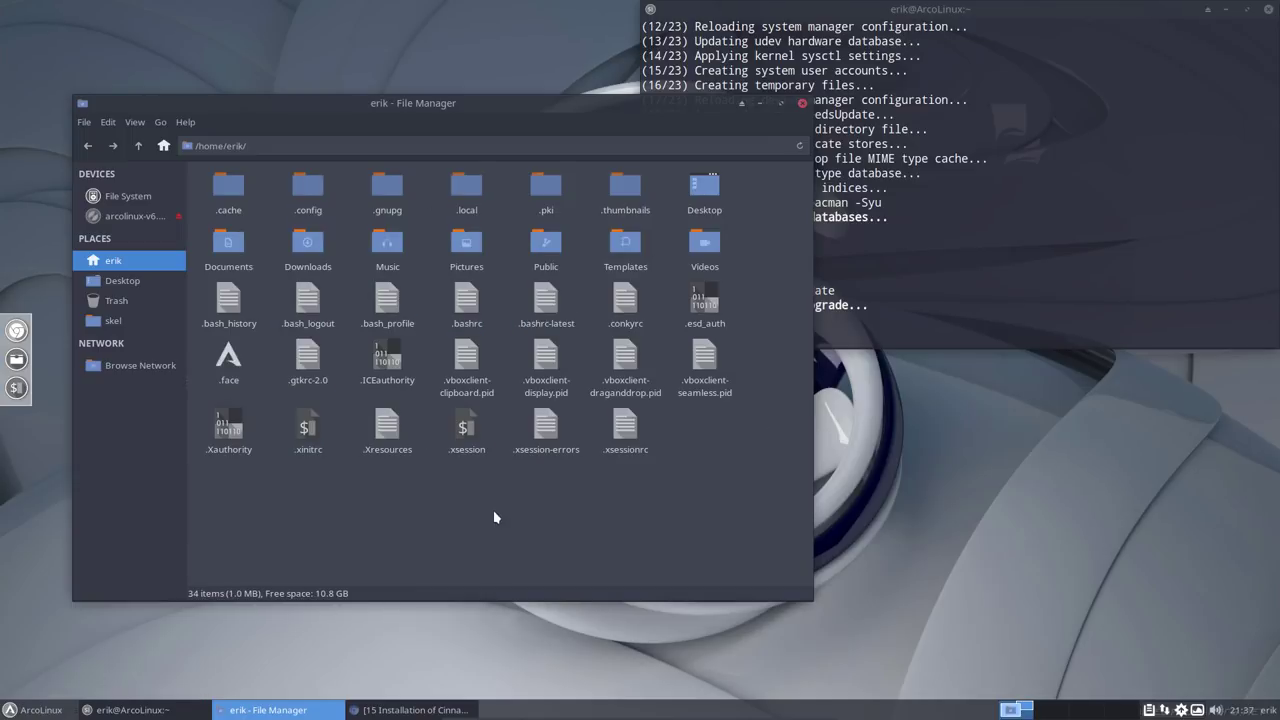
{"action": "left_click", "coordinate": [803, 104]}
{"action": "left_click", "coordinate": [1266, 10]}
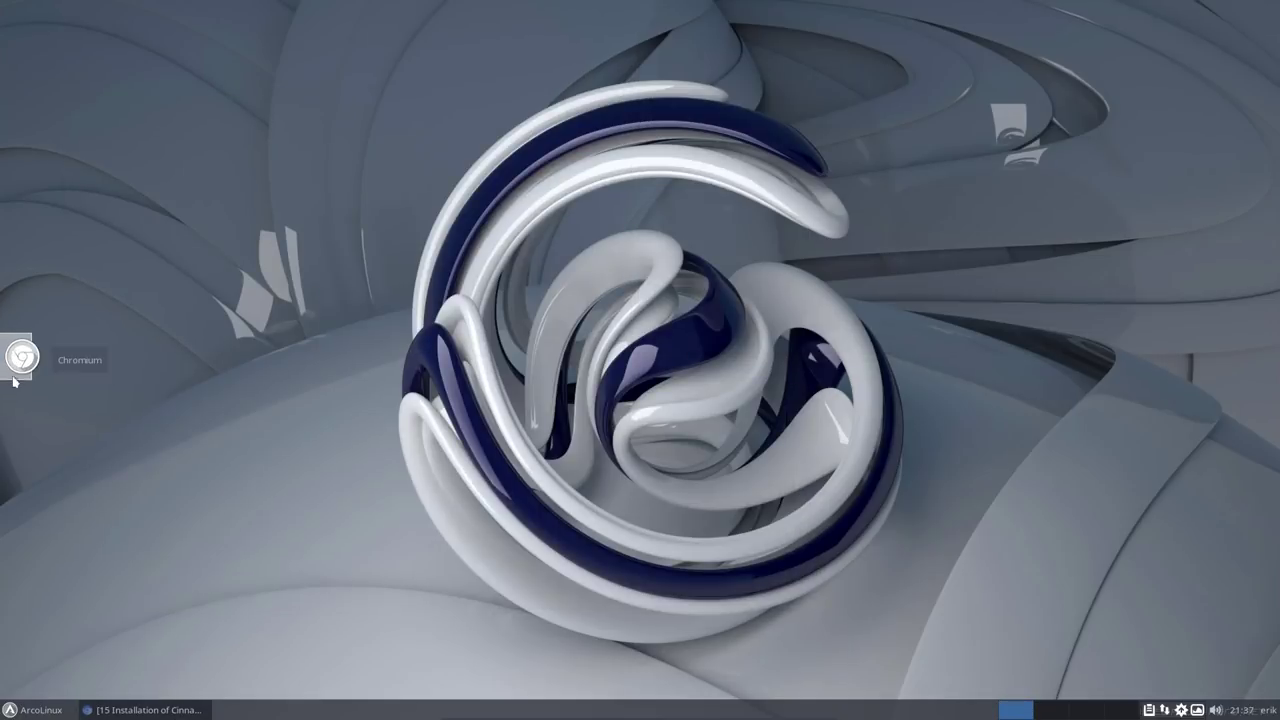
Step: Log out of the session, log back in, and dismiss the connection notice
{"action": "left_click", "coordinate": [40, 709]}
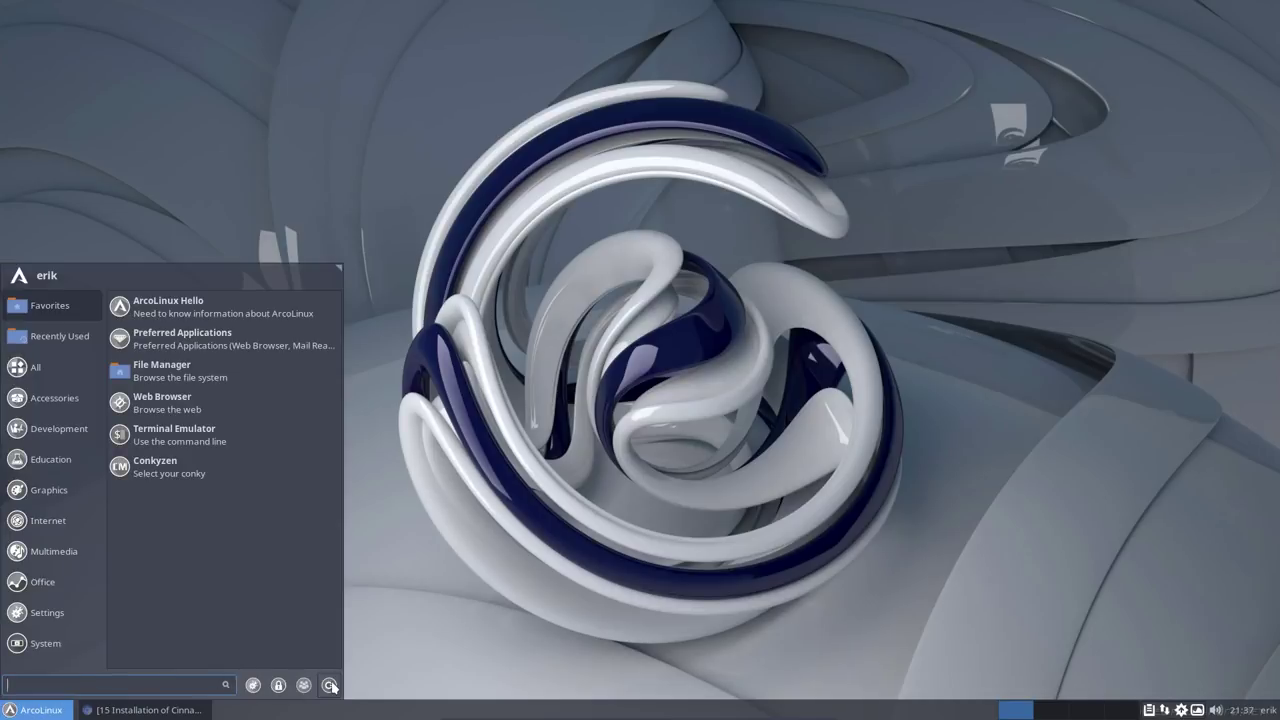
{"action": "left_click", "coordinate": [330, 685]}
{"action": "left_click", "coordinate": [572, 318]}
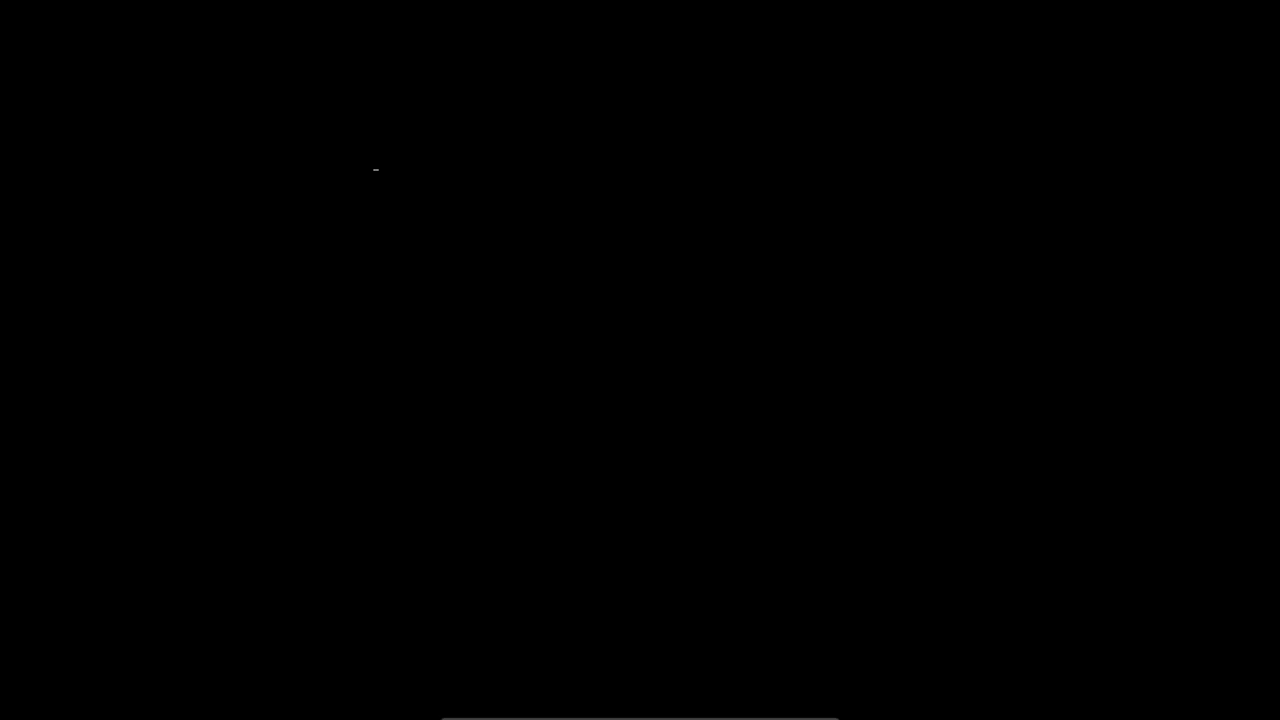
{"action": "key", "text": "Return"}
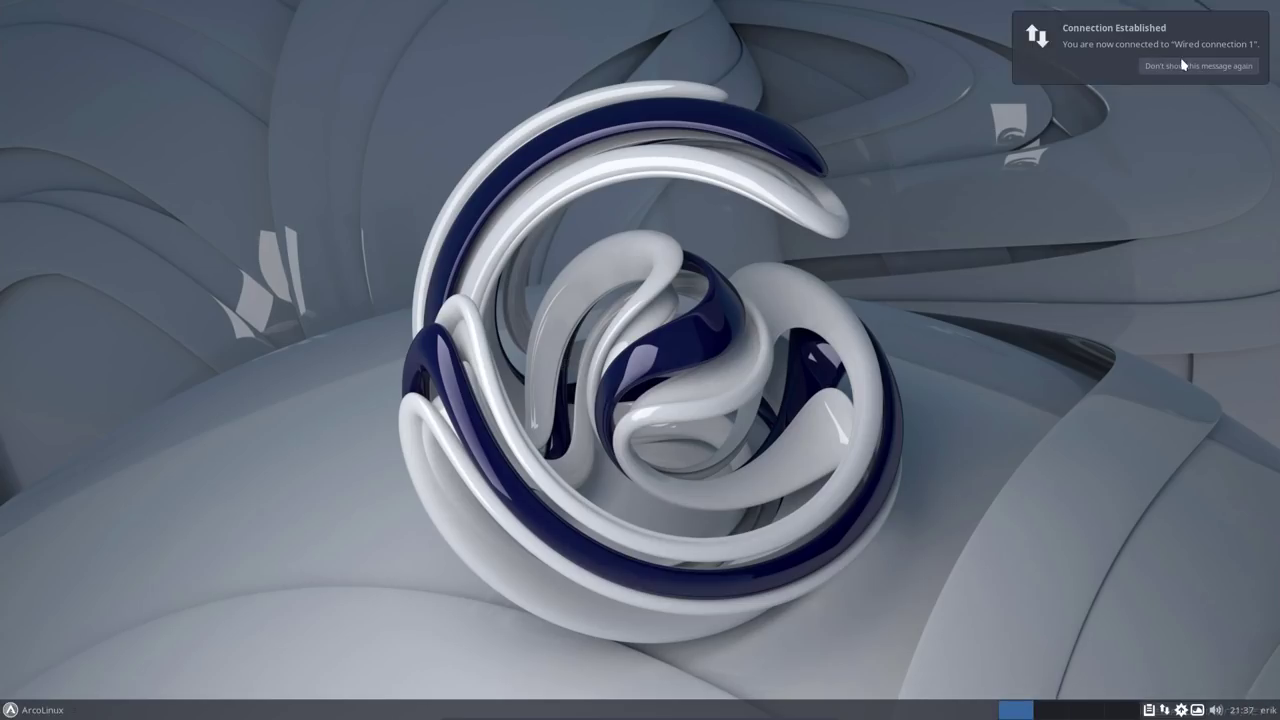
{"action": "left_click", "coordinate": [1186, 66]}
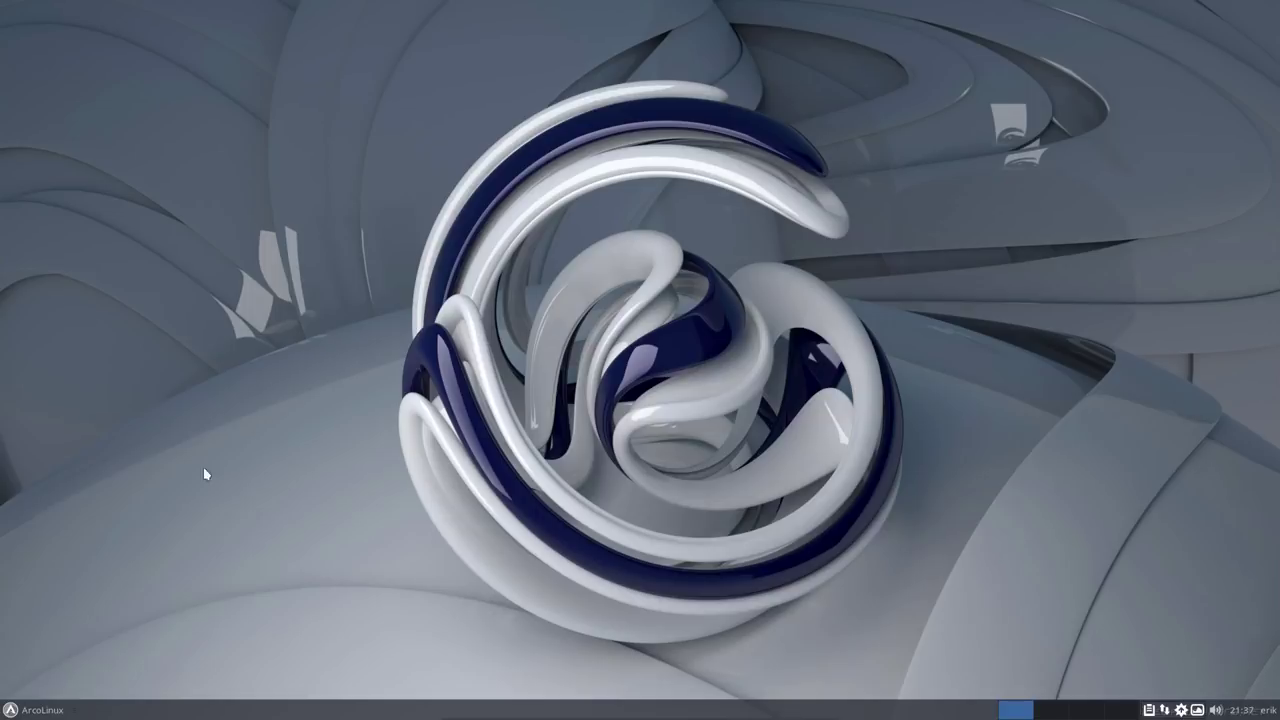
Step: Open the ArcoLinux Editions page in the browser from the applications menu
{"action": "left_click", "coordinate": [35, 711]}
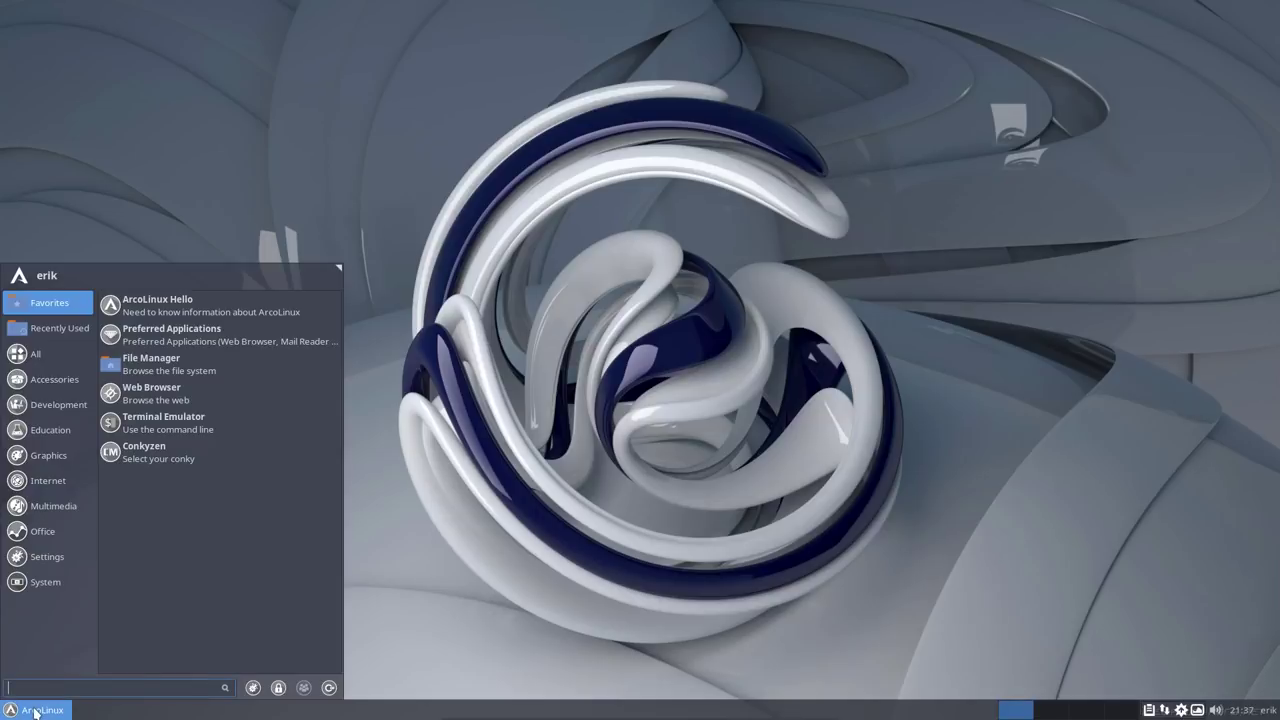
{"action": "left_click", "coordinate": [657, 522]}
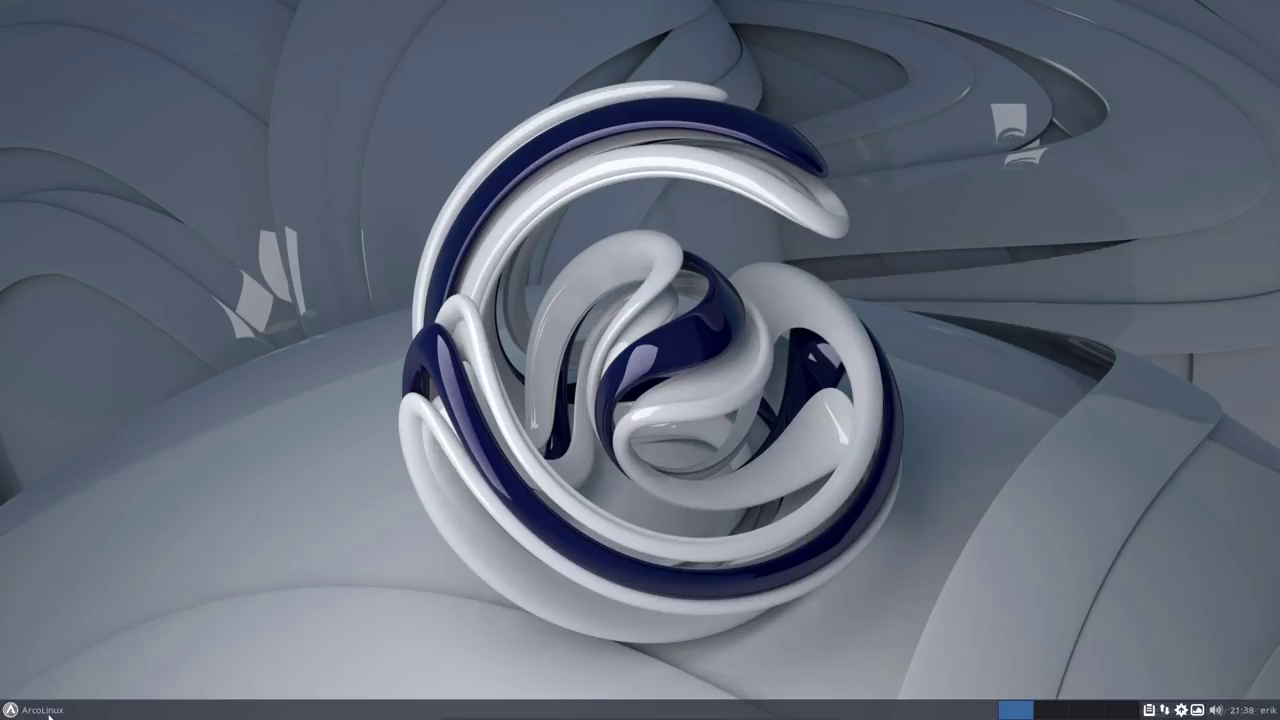
{"action": "left_click", "coordinate": [8, 708]}
{"action": "left_click", "coordinate": [171, 309]}
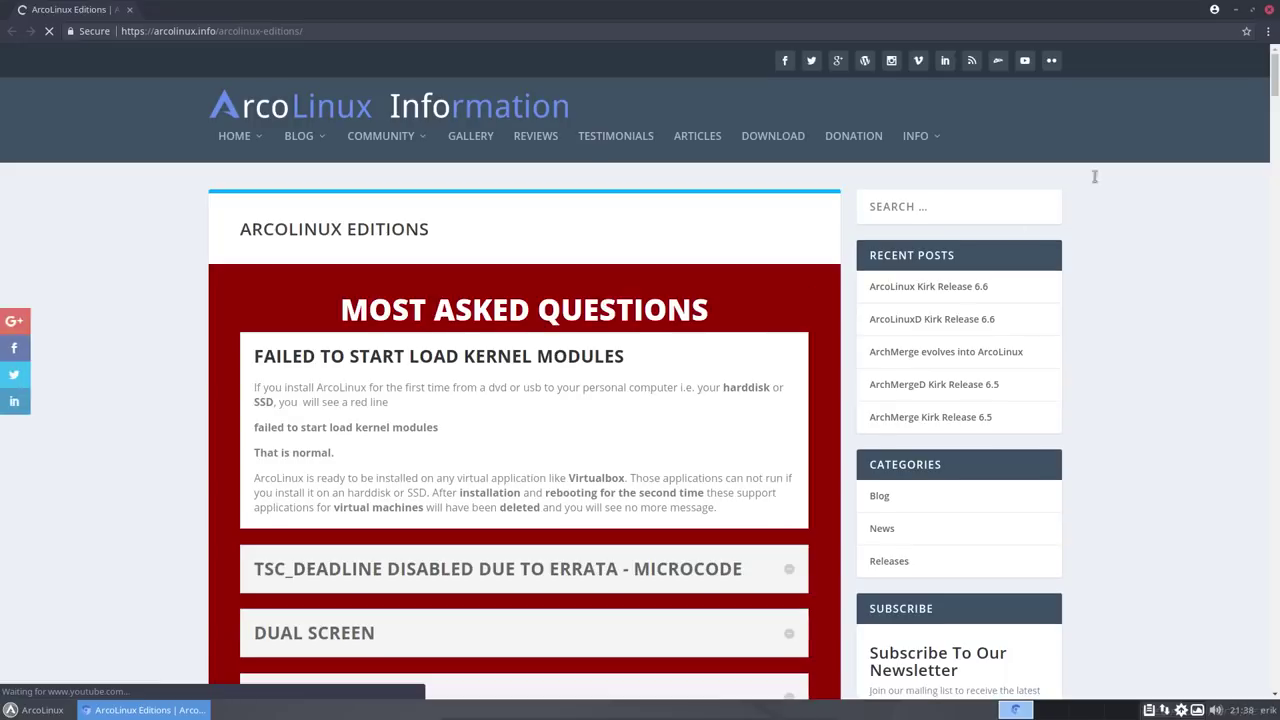
Step: Minimize the browser, open a terminal at the top-right, and enter sudo pacman -Syu
{"action": "left_click", "coordinate": [1236, 9]}
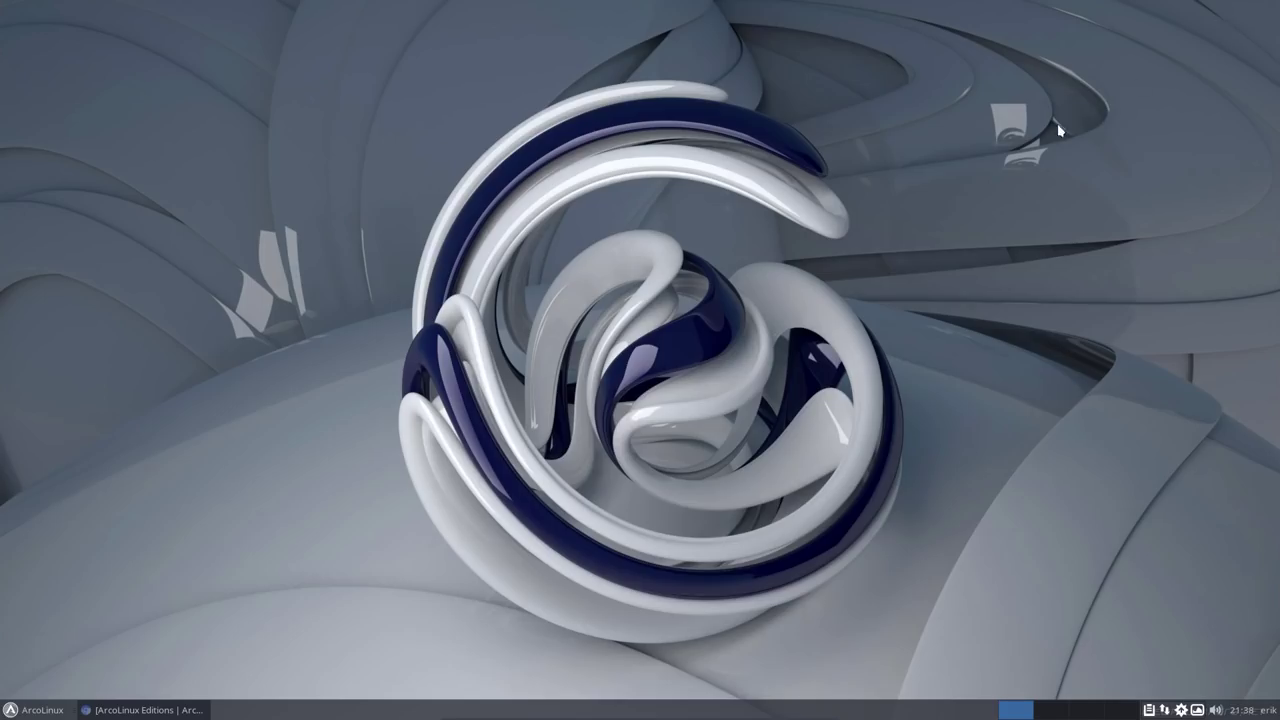
{"action": "key", "text": "ctrl+alt+t"}
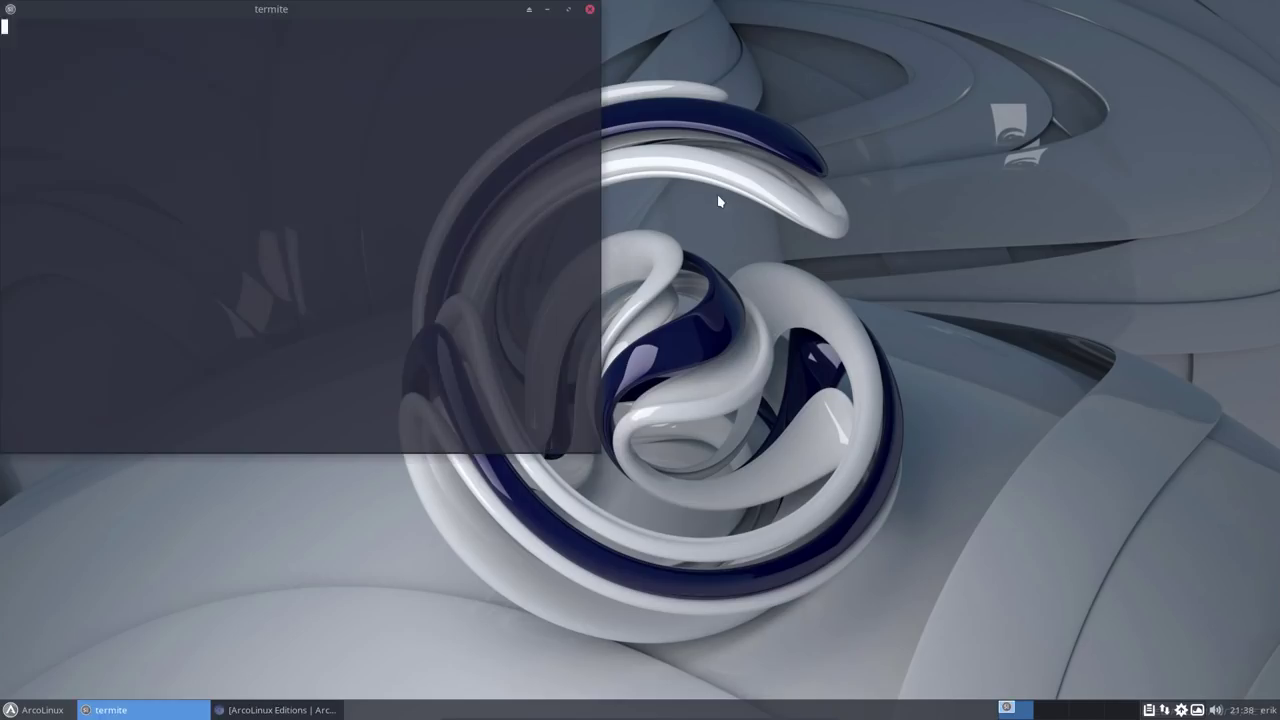
{"action": "left_click_drag", "start_coordinate": [901, 53], "coordinate": [1271, 8]}
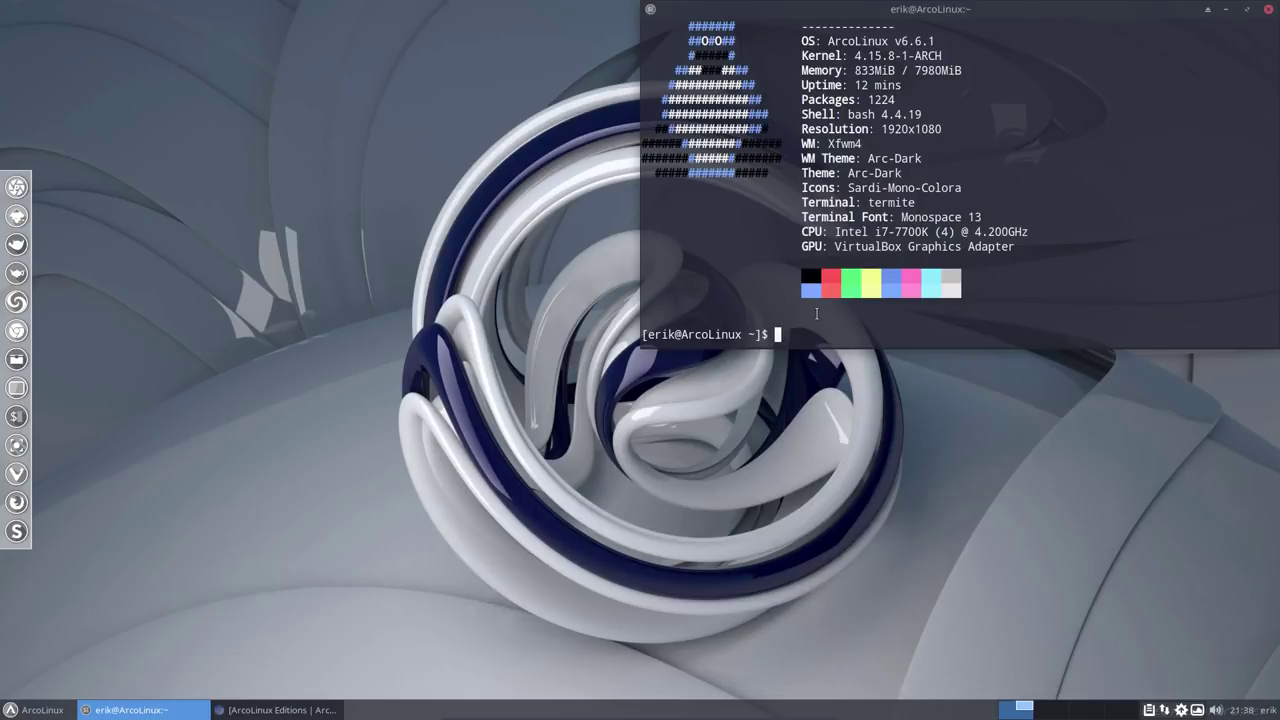
{"action": "type", "text": "sudo pacman -Syu"}
Step: Run the system upgrade with the sudo password, then list all shell aliases
{"action": "key", "text": "Return"}
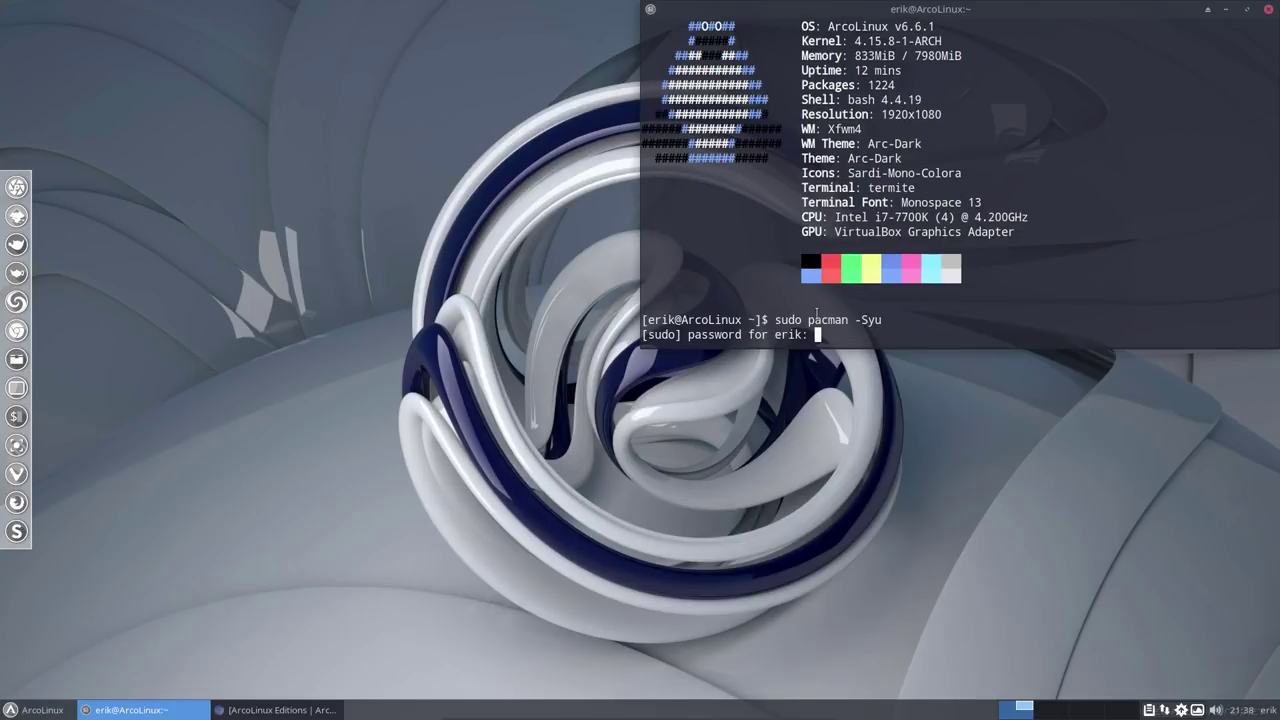
{"action": "key", "text": "Return"}
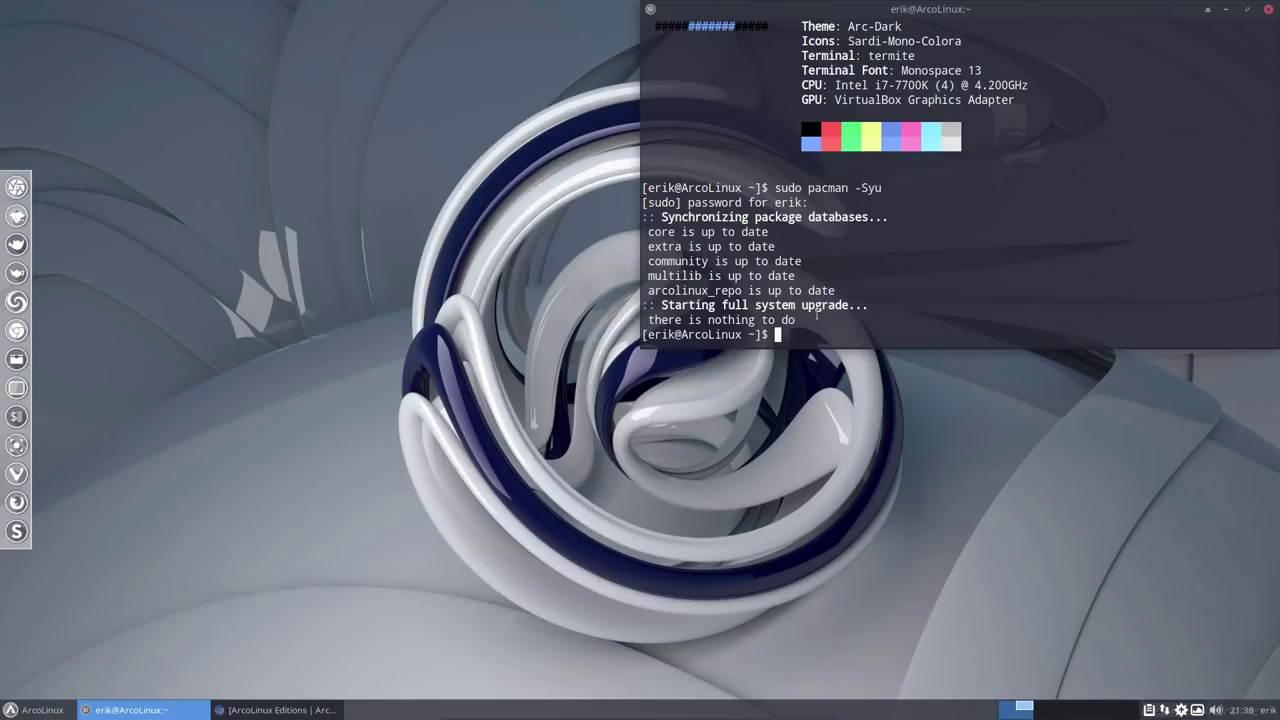
{"action": "type", "text": "pksyua"}
{"action": "key", "text": "BackSpace"}
{"action": "key", "text": "BackSpace"}
{"action": "key", "text": "BackSpace"}
{"action": "key", "text": "BackSpace"}
{"action": "key", "text": "BackSpace"}
{"action": "key", "text": "BackSpace"}
{"action": "type", "text": "alias"}
{"action": "key", "text": "Return"}
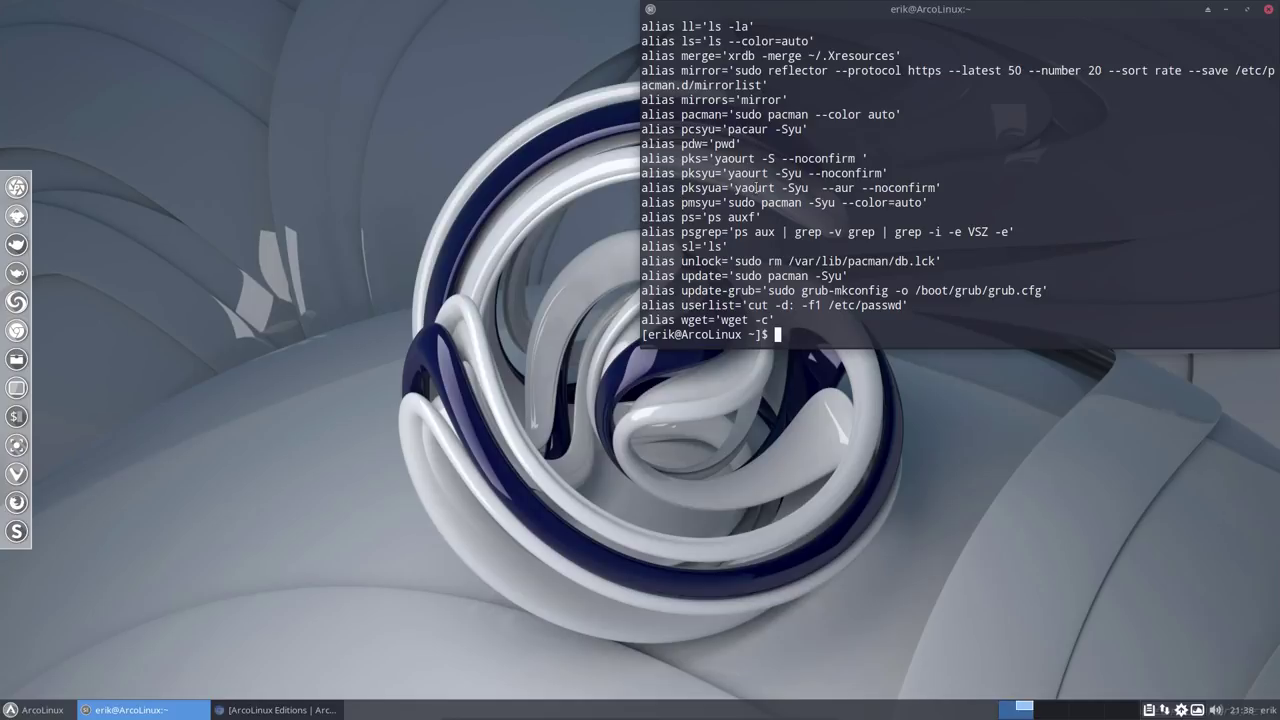
Step: Highlight yaourt, -Syu and --aur in the pksyua alias definition
{"action": "double_click", "coordinate": [755, 187]}
{"action": "double_click", "coordinate": [795, 188]}
{"action": "left_click_drag", "start_coordinate": [816, 188], "coordinate": [735, 188]}
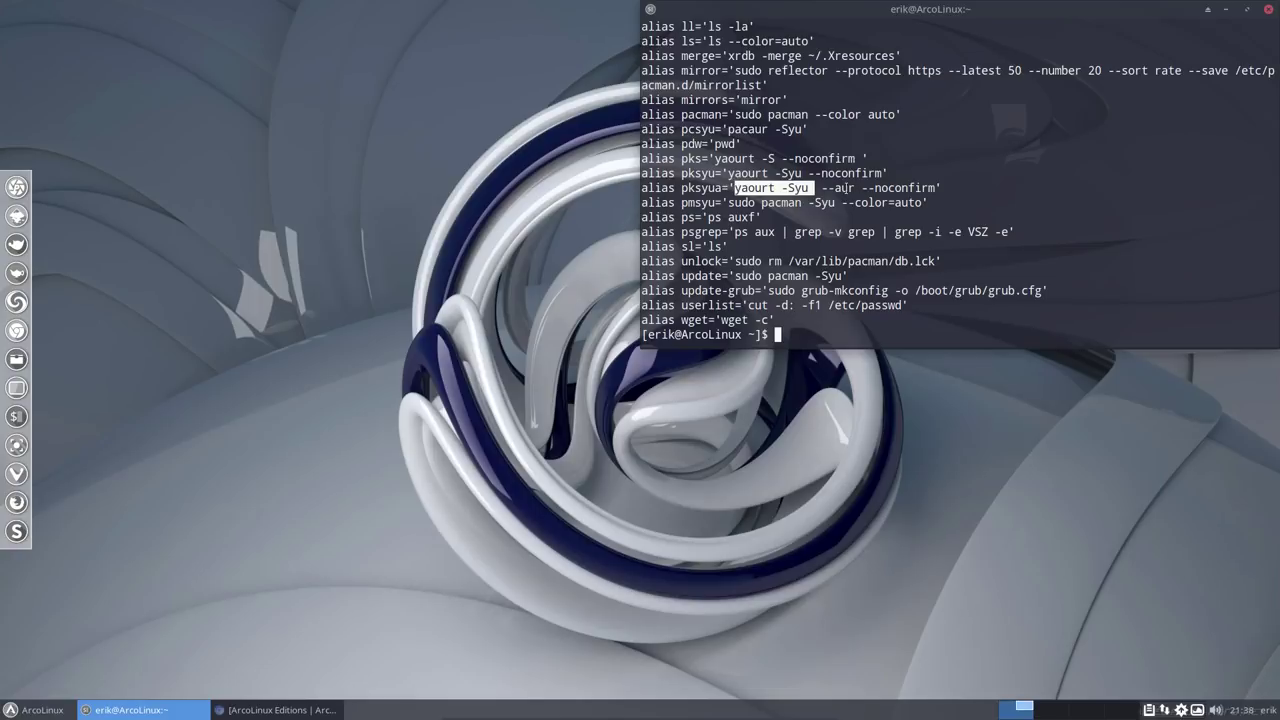
{"action": "double_click", "coordinate": [846, 188]}
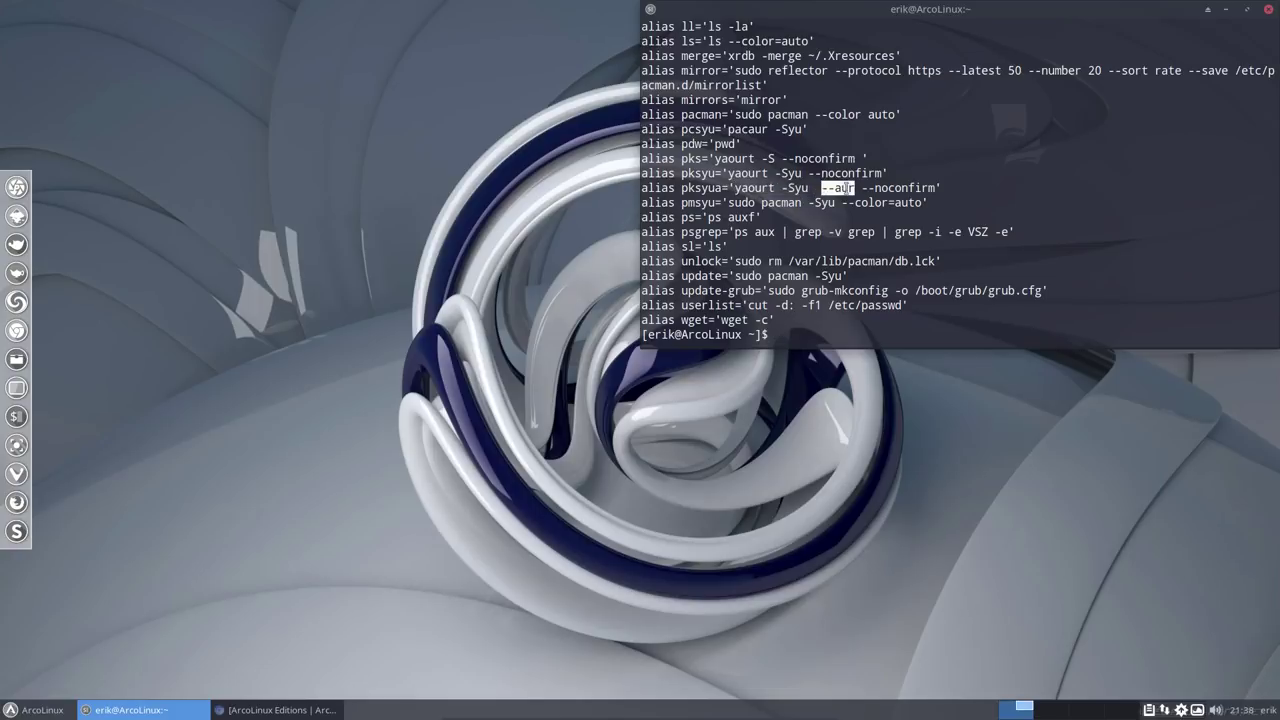
{"action": "left_click", "coordinate": [817, 323]}
Step: Run pksyua and confirm continuing the upgrade of the 58 foreign packages
{"action": "type", "text": "pksyua"}
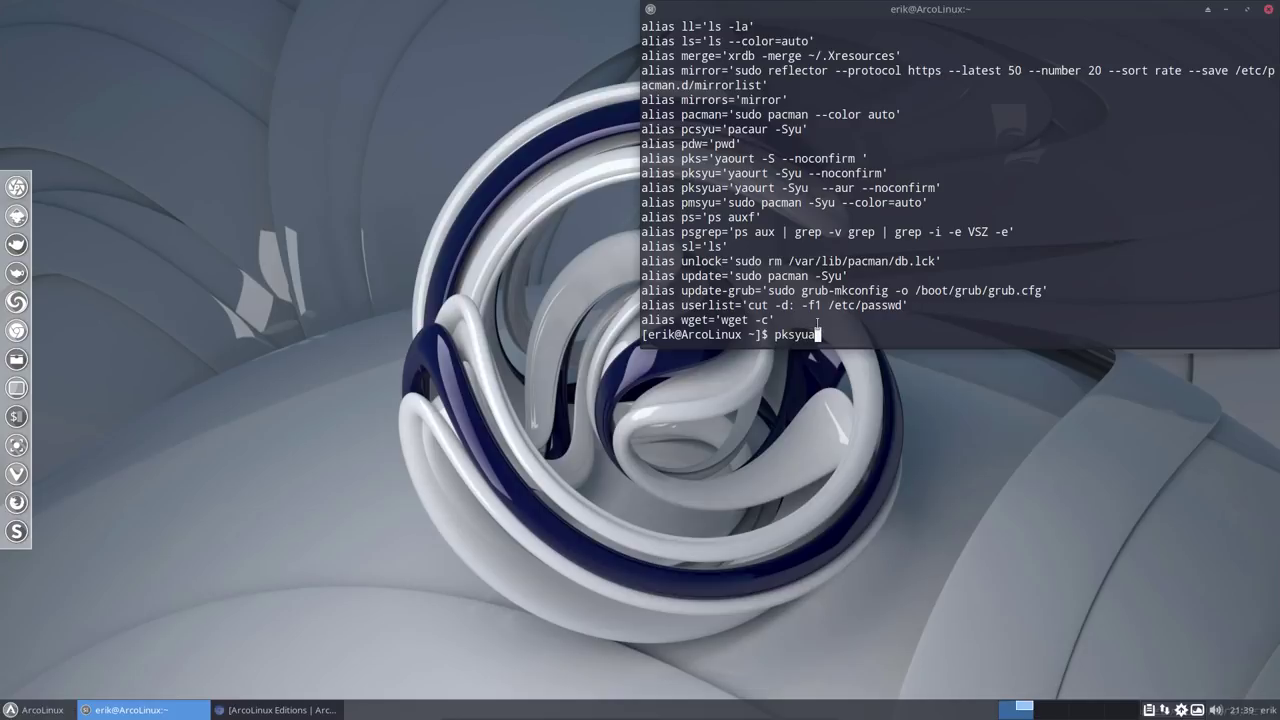
{"action": "key", "text": "Return"}
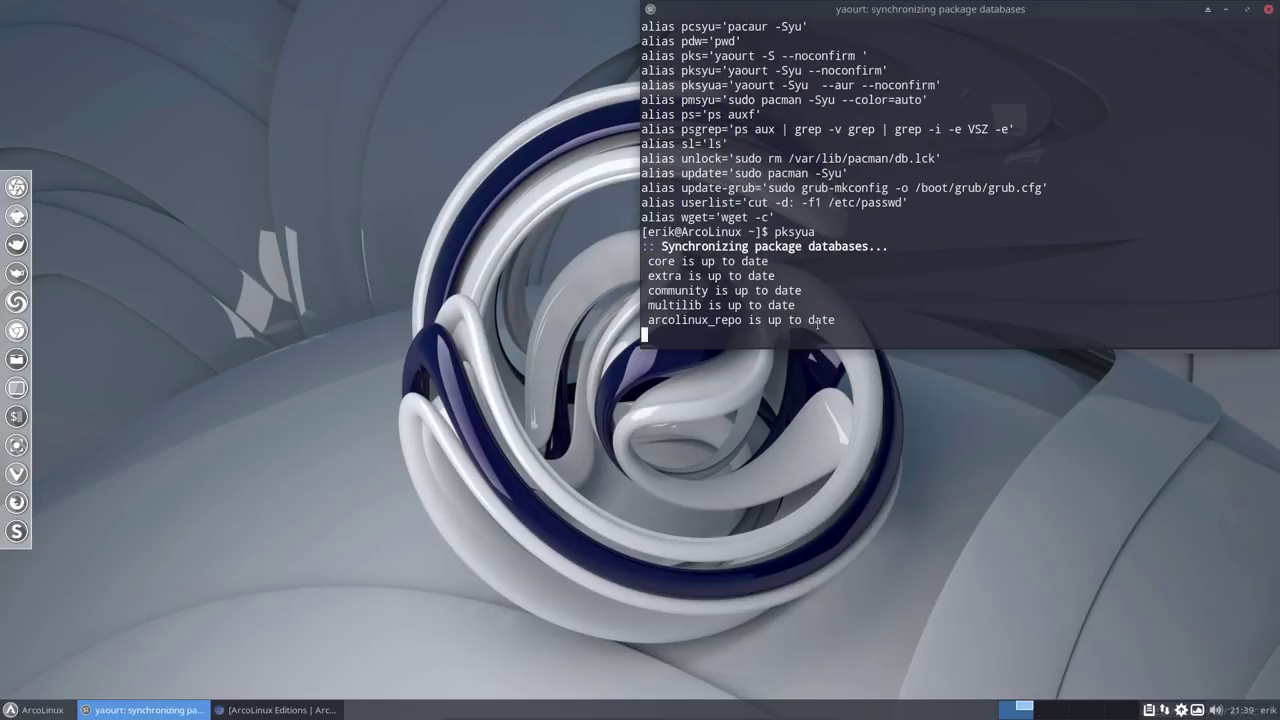
{"action": "scroll", "coordinate": [800, 280], "scroll_direction": "up", "scroll_amount": 3}
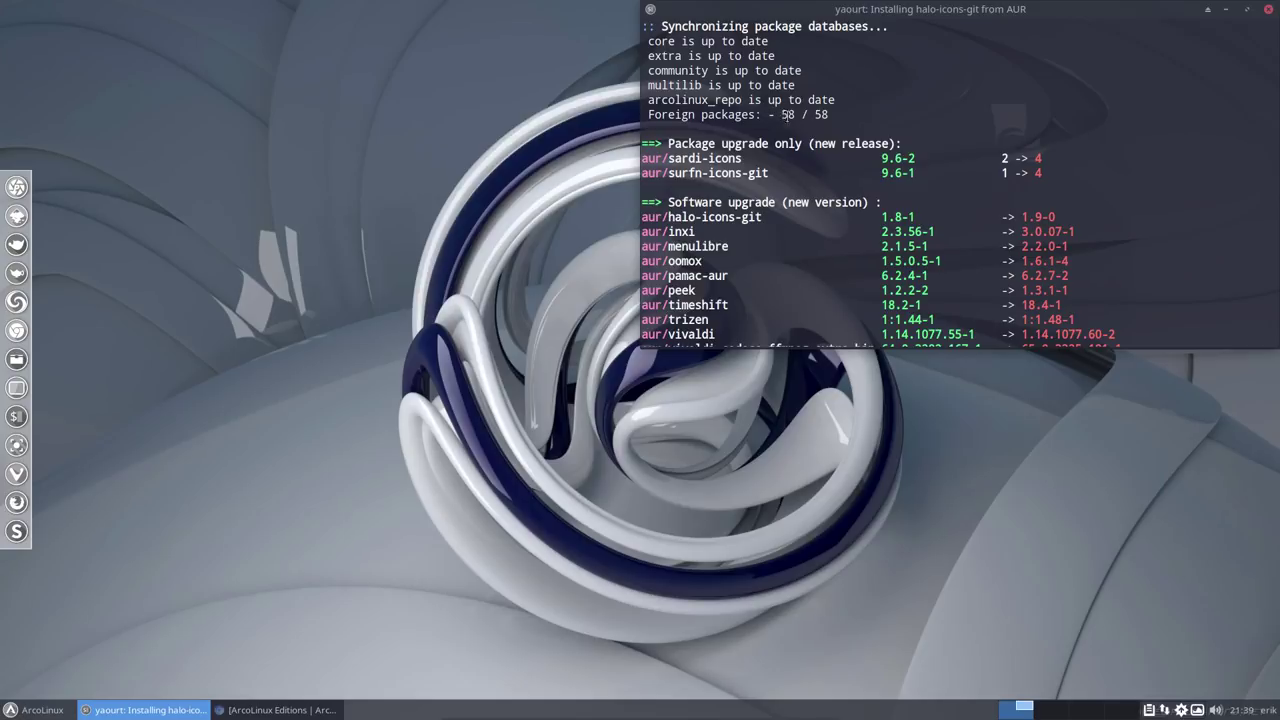
{"action": "left_click_drag", "start_coordinate": [781, 114], "coordinate": [829, 114]}
{"action": "scroll", "coordinate": [752, 319], "scroll_direction": "down", "scroll_amount": 2}
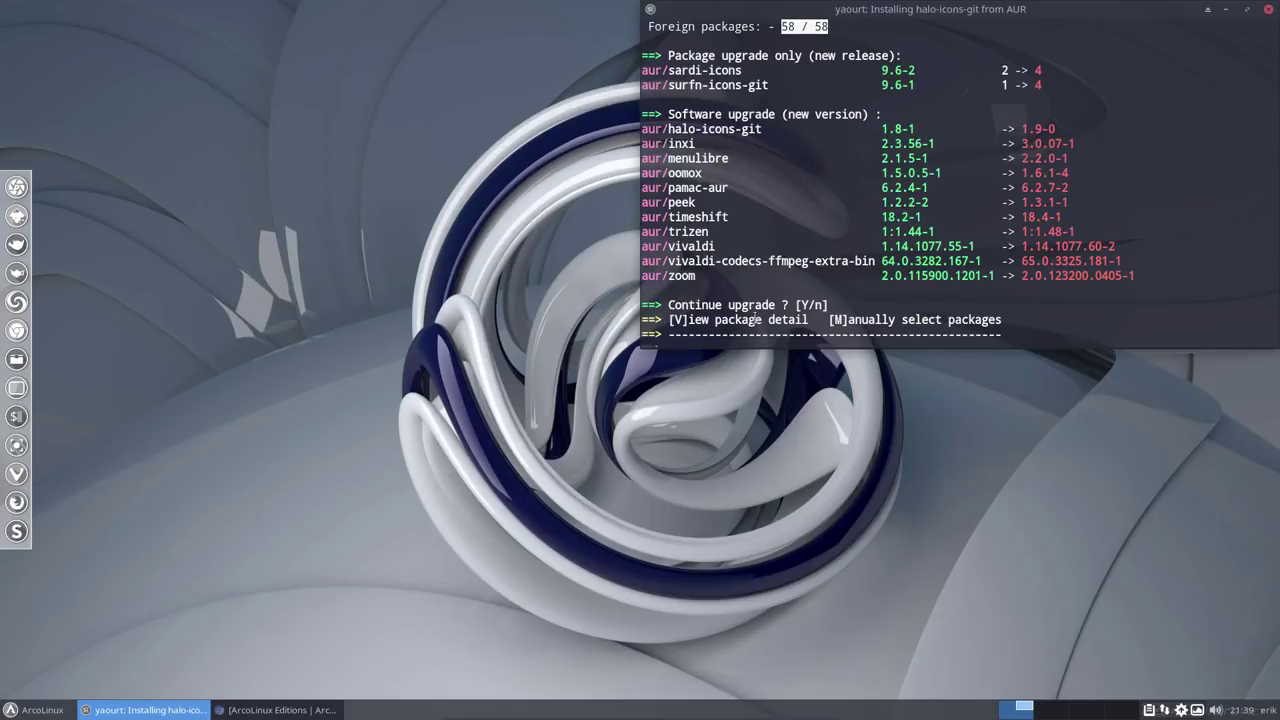
{"action": "key", "text": "Return"}
{"action": "key", "text": "Return"}
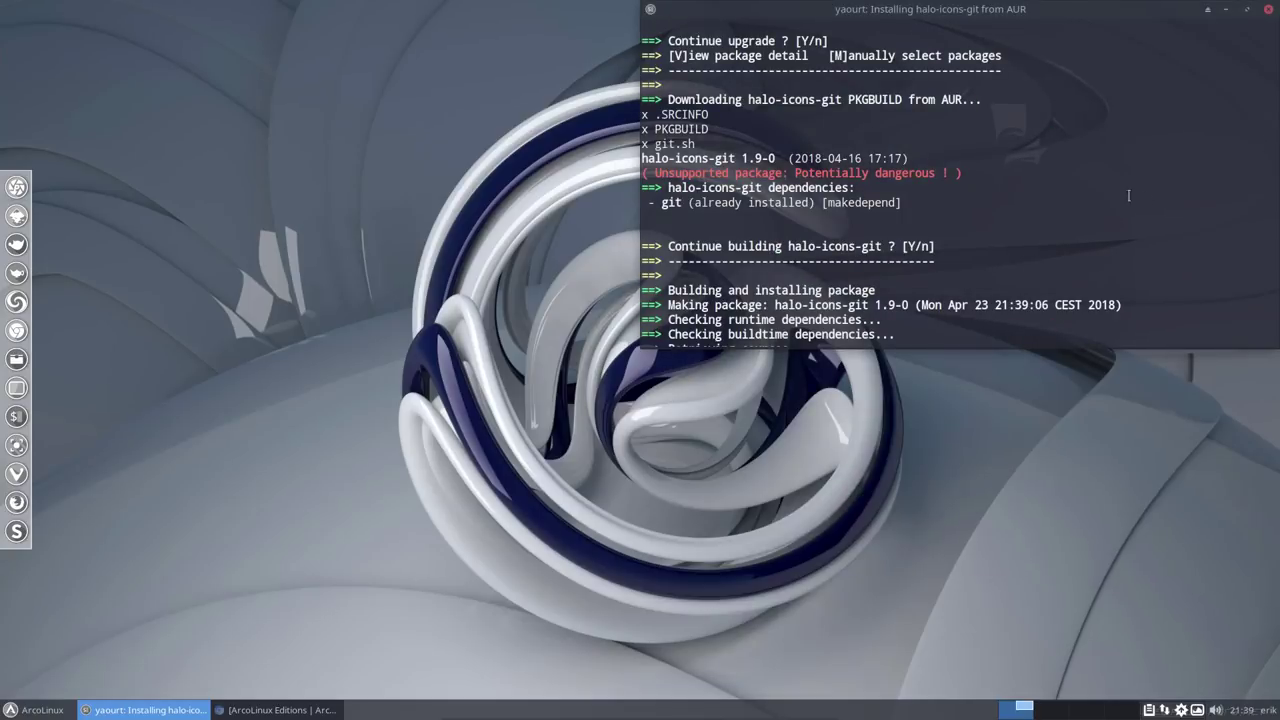
Step: Highlight AUR on the download line and termite on the Terminal info line
{"action": "left_click_drag", "start_coordinate": [936, 100], "coordinate": [962, 100]}
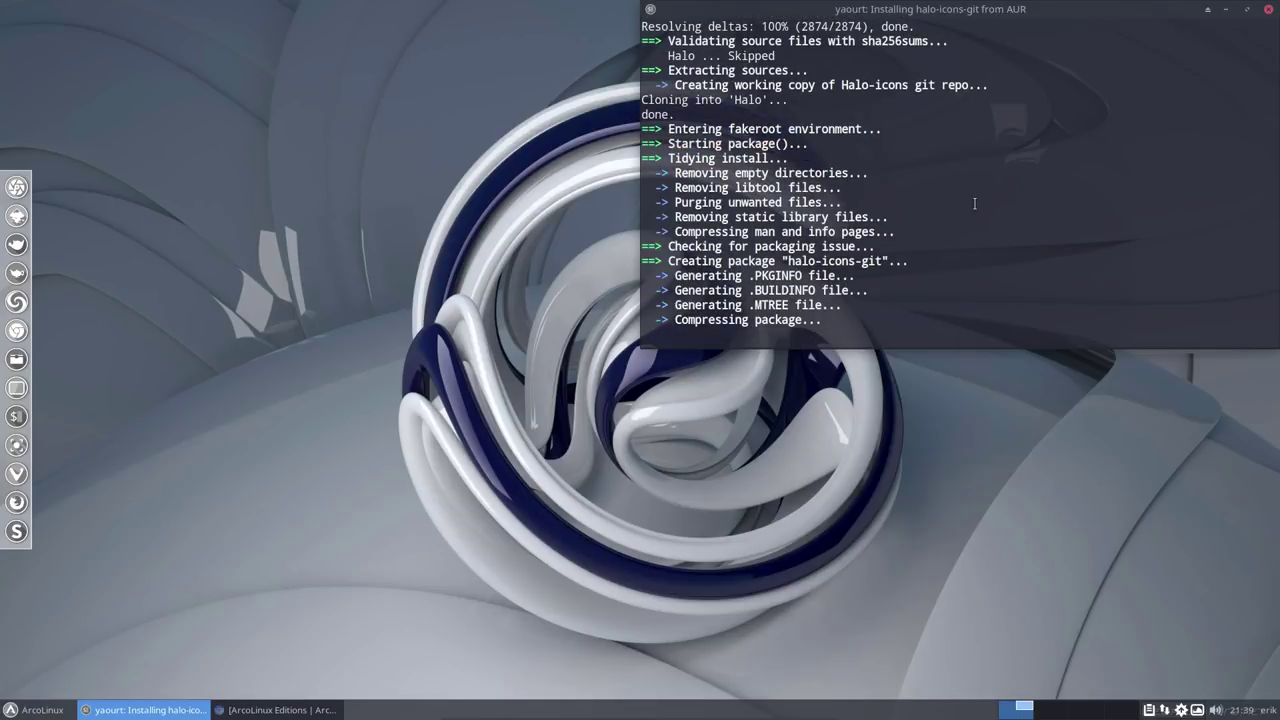
{"action": "scroll", "coordinate": [960, 210], "scroll_direction": "up", "scroll_amount": 10}
{"action": "scroll", "coordinate": [974, 204], "scroll_direction": "up", "scroll_amount": 3}
{"action": "scroll", "coordinate": [974, 204], "scroll_direction": "down", "scroll_amount": 10}
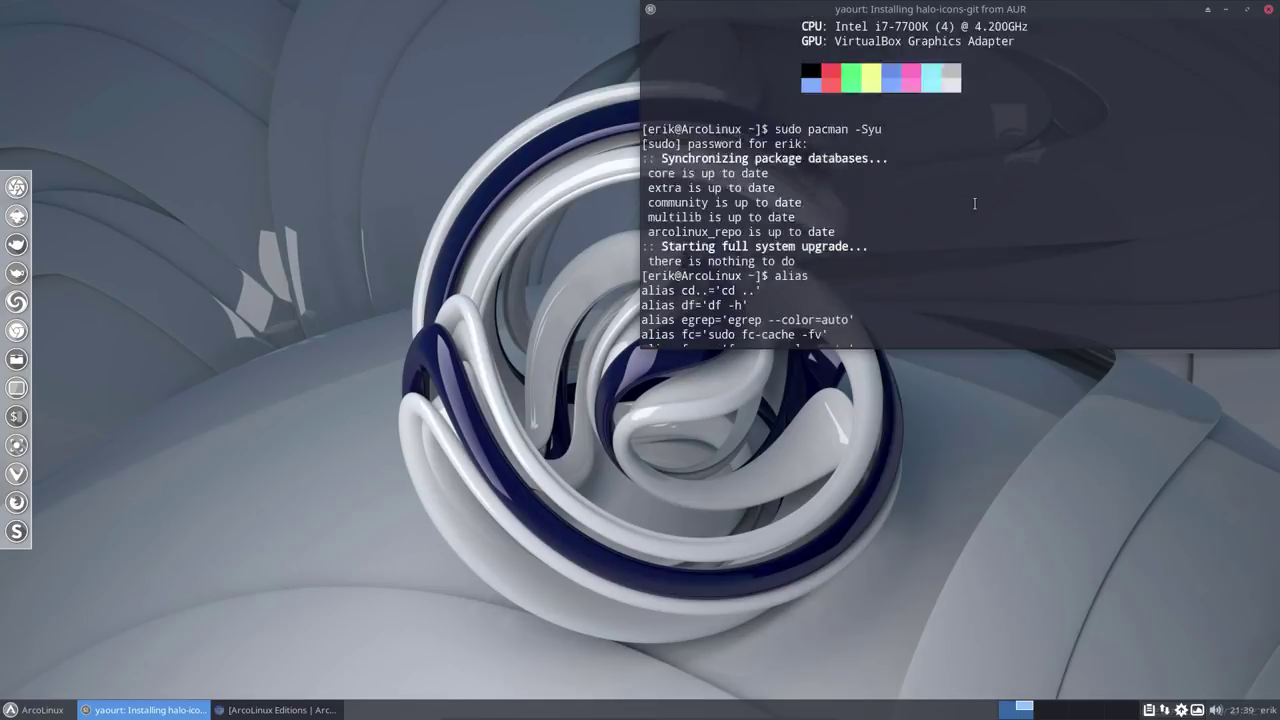
{"action": "scroll", "coordinate": [974, 204], "scroll_direction": "up", "scroll_amount": 10}
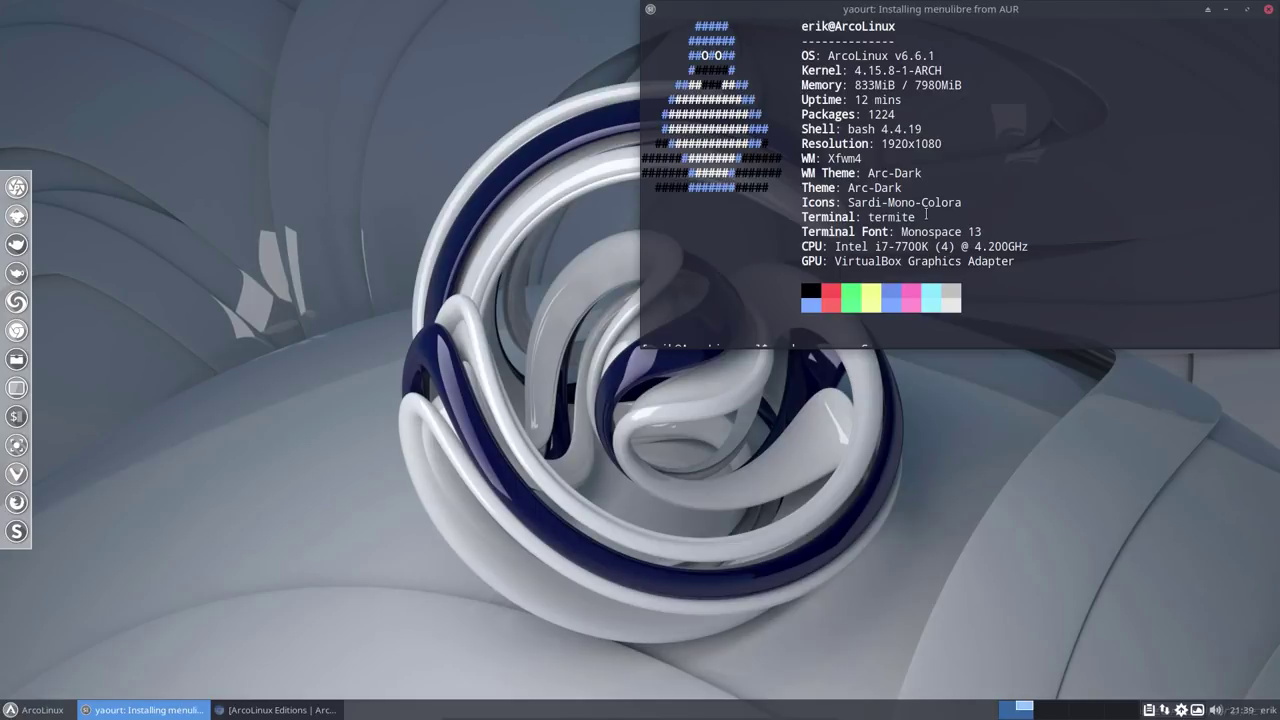
{"action": "left_click_drag", "start_coordinate": [926, 213], "coordinate": [866, 217]}
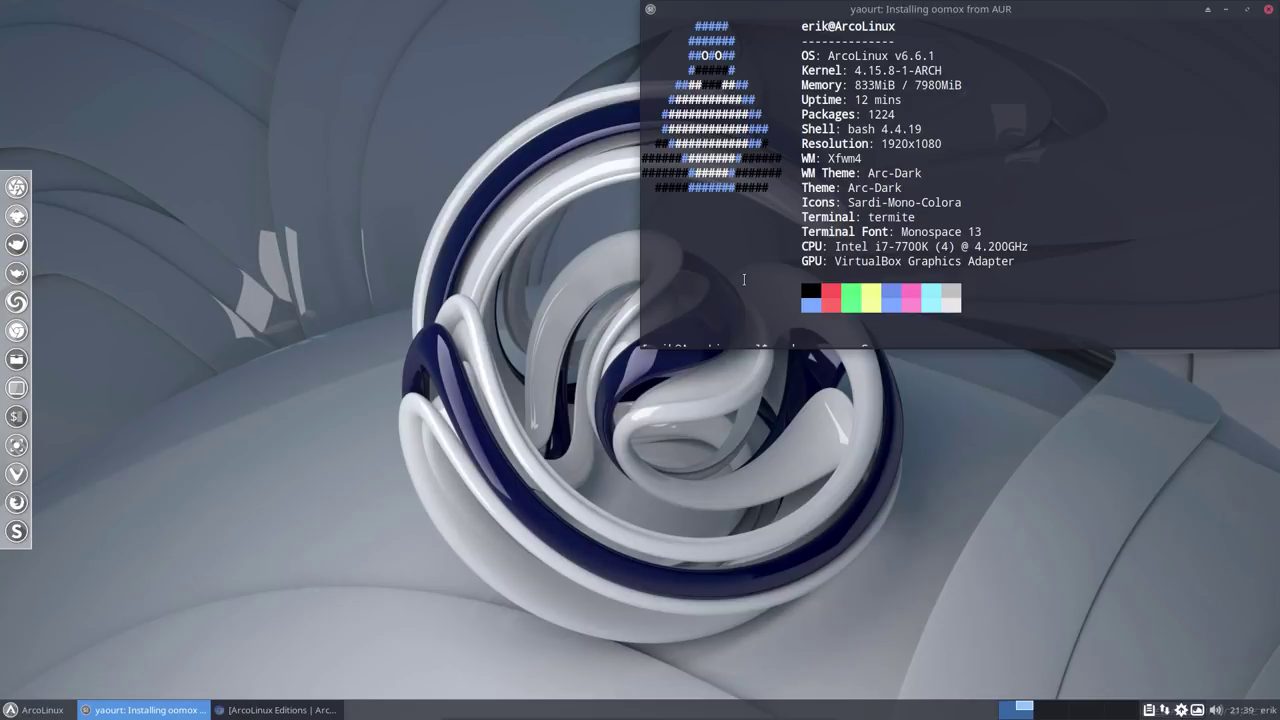
Step: In a second terminal, list all arcolinux- packages via sudo pacman -S arcol tab completion
{"action": "left_click", "coordinate": [443, 368]}
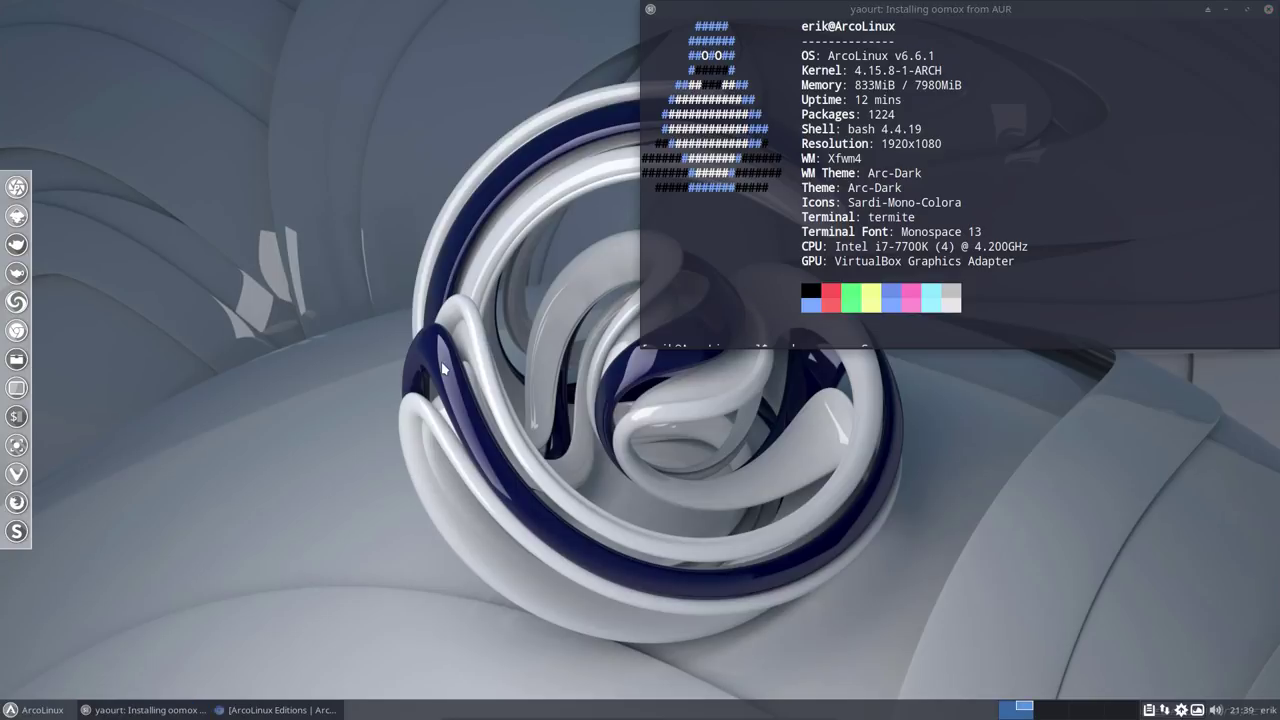
{"action": "key", "text": "super+Return"}
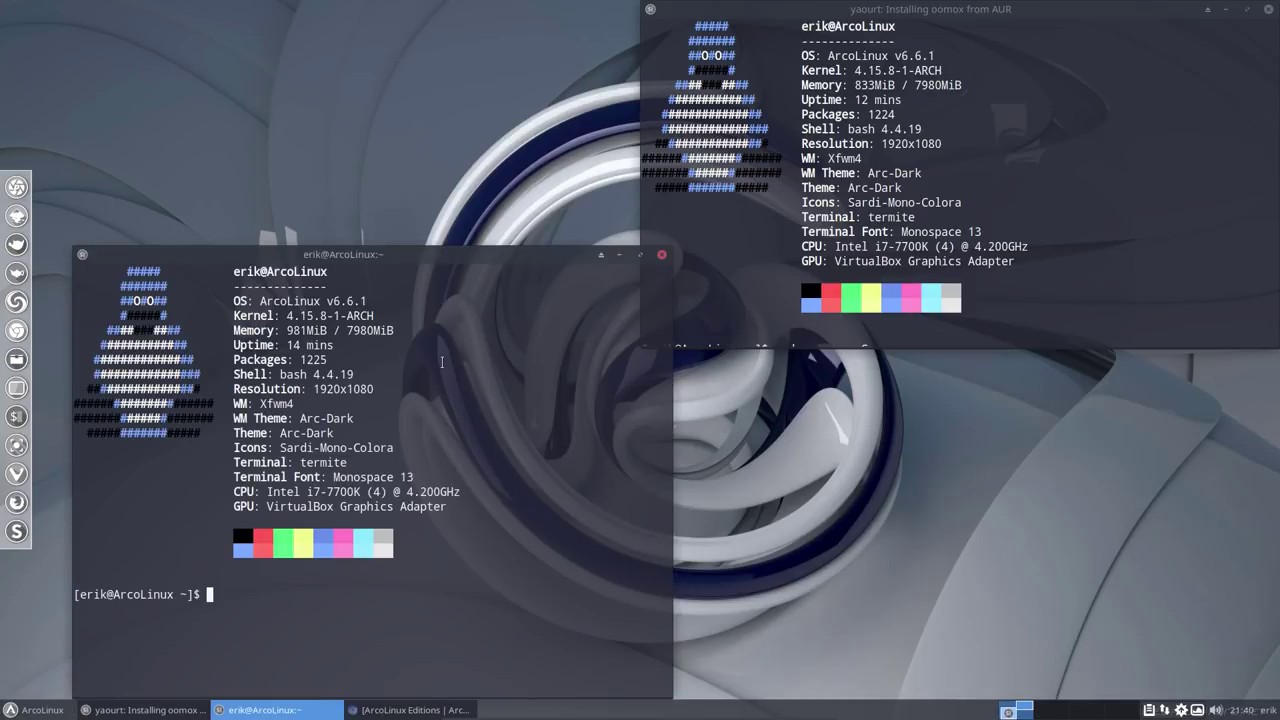
{"action": "type", "text": "sudo pacman -Syy"}
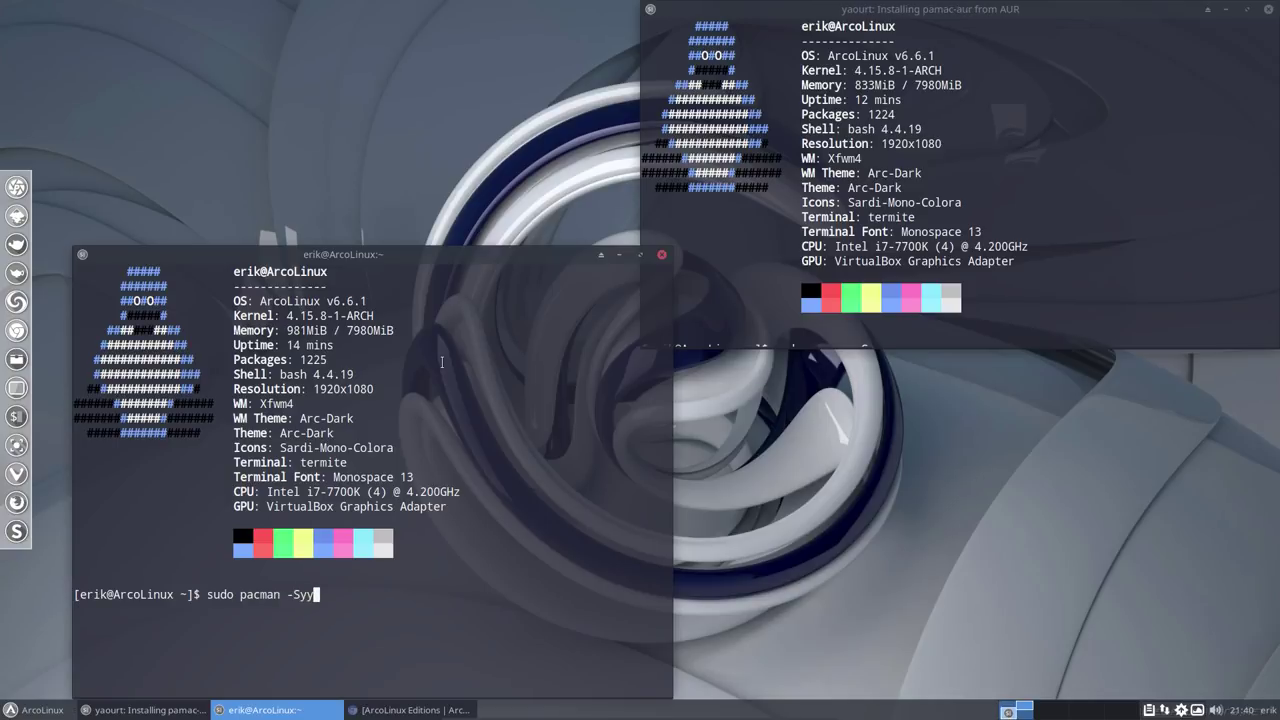
{"action": "key", "text": "BackSpace"}
{"action": "key", "text": "BackSpace"}
{"action": "type", "text": "rco"}
{"action": "key", "text": "BackSpace"}
{"action": "key", "text": "BackSpace"}
{"action": "key", "text": "BackSpace"}
{"action": "type", "text": "arcol"}
{"action": "key", "text": "Tab"}
{"action": "key", "text": "Tab"}
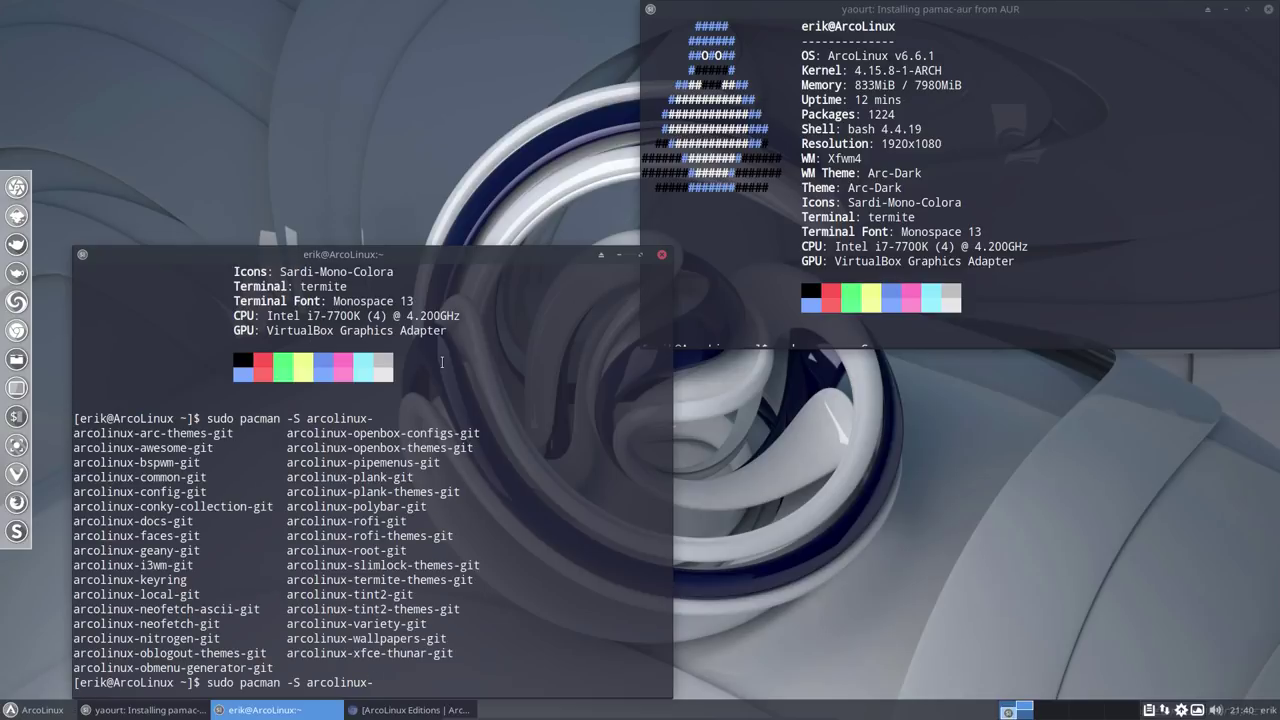
{"action": "left_click", "coordinate": [1183, 710]}
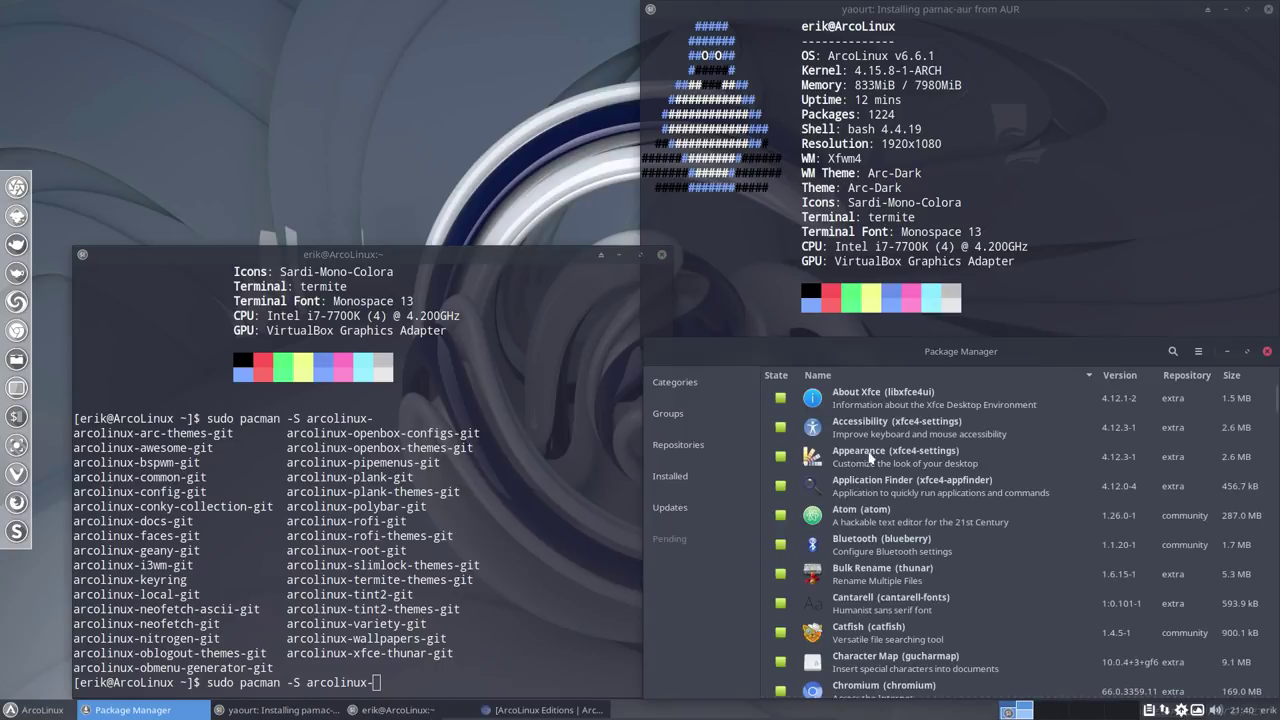
Step: Browse the arcolinux_repo package list in Pamac
{"action": "left_click", "coordinate": [697, 452]}
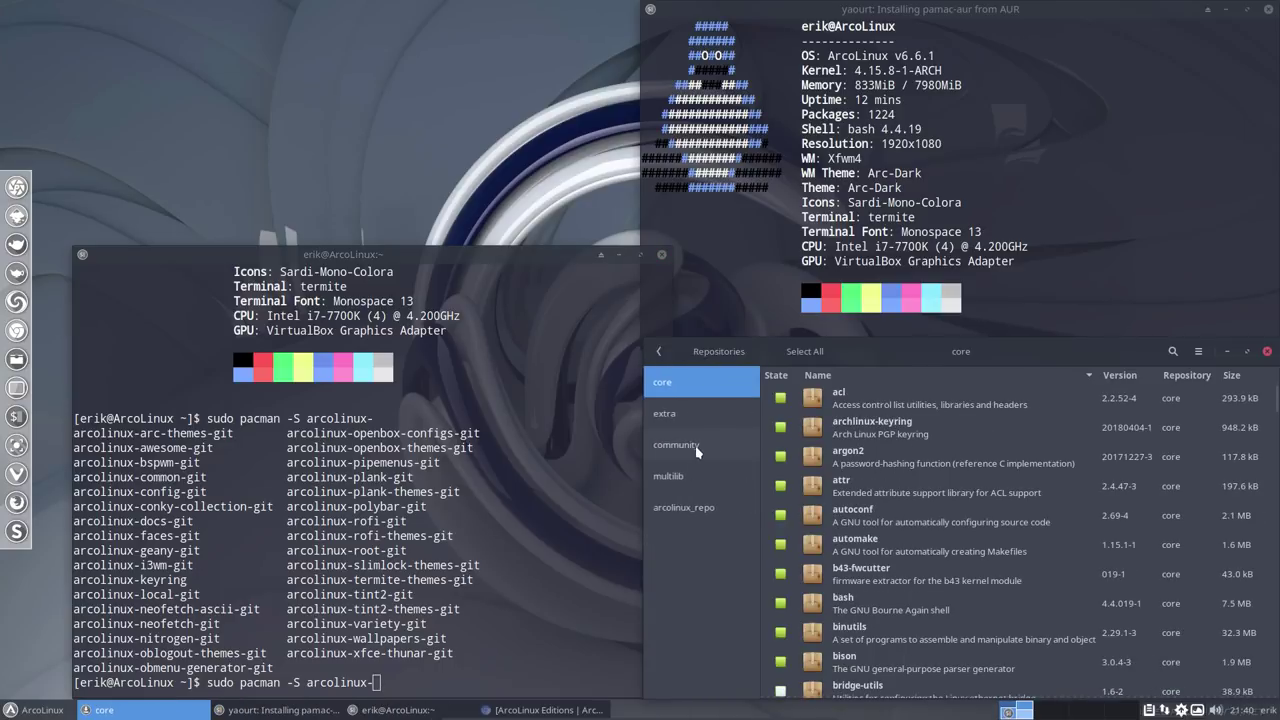
{"action": "left_click", "coordinate": [693, 505]}
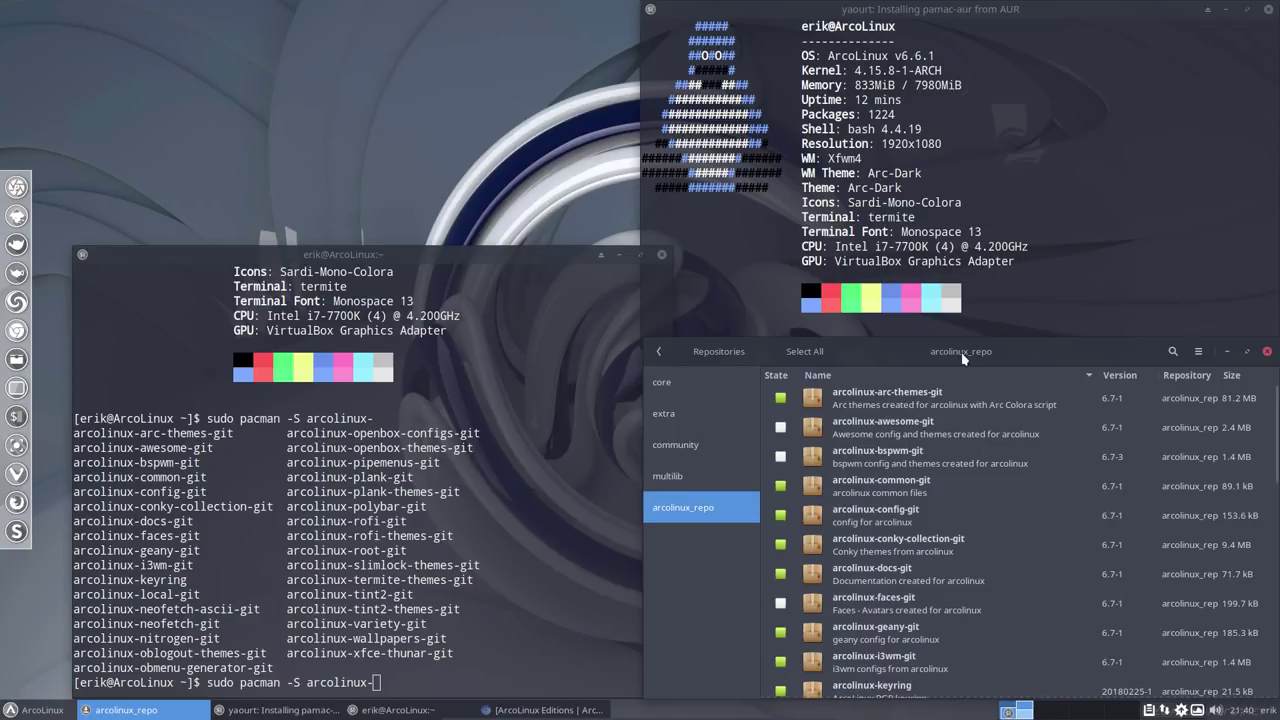
{"action": "left_click_drag", "start_coordinate": [908, 408], "coordinate": [832, 140]}
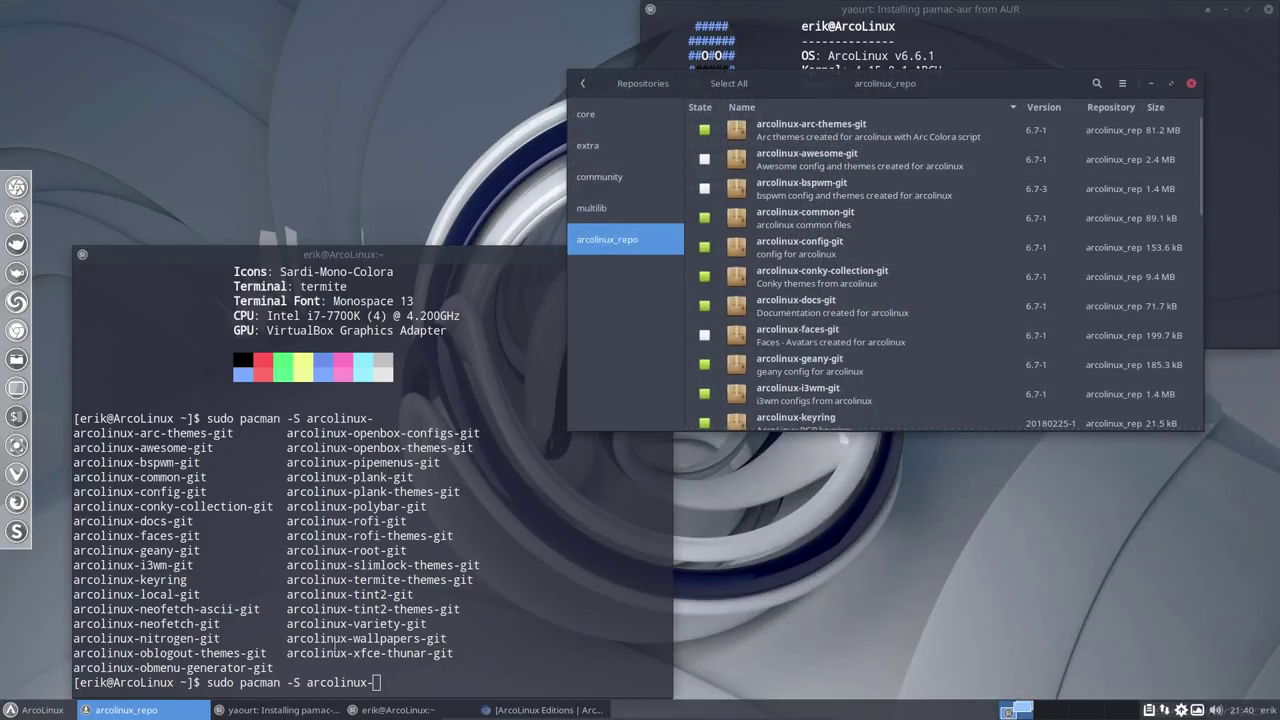
{"action": "scroll", "coordinate": [818, 250], "scroll_direction": "down", "scroll_amount": 5}
{"action": "scroll", "coordinate": [818, 257], "scroll_direction": "down", "scroll_amount": 8}
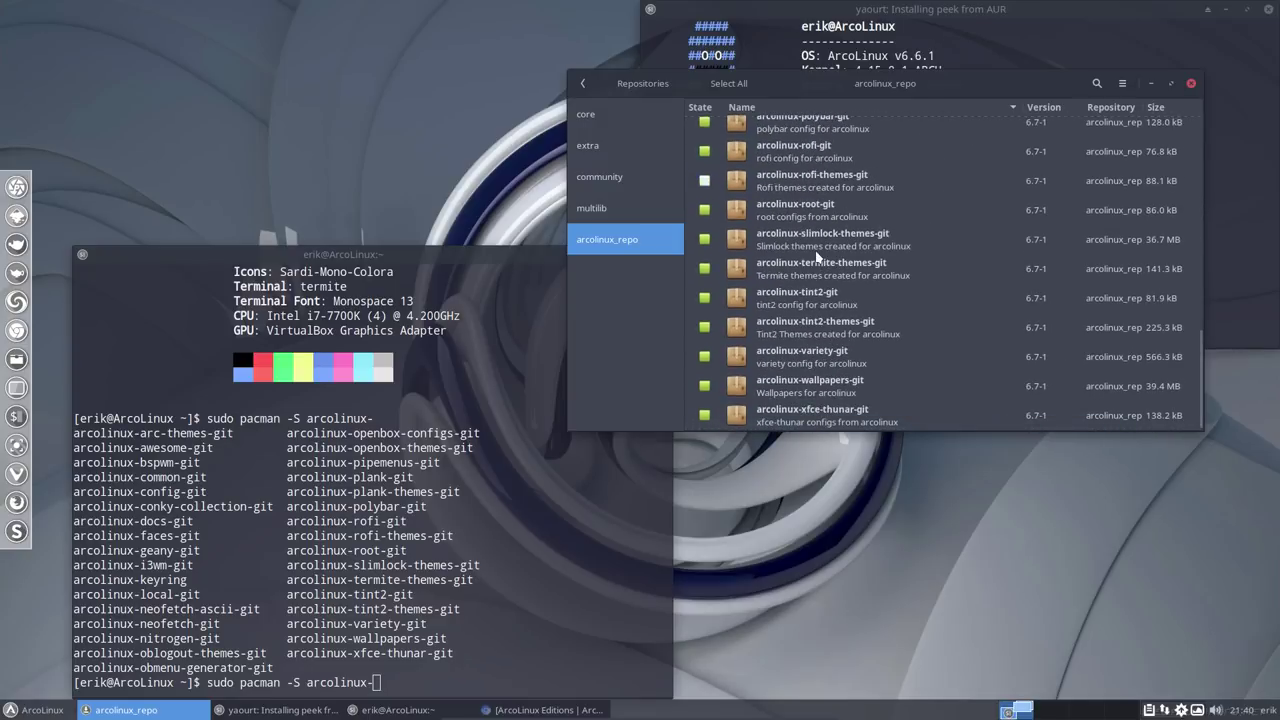
{"action": "scroll", "coordinate": [818, 257], "scroll_direction": "up", "scroll_amount": 15}
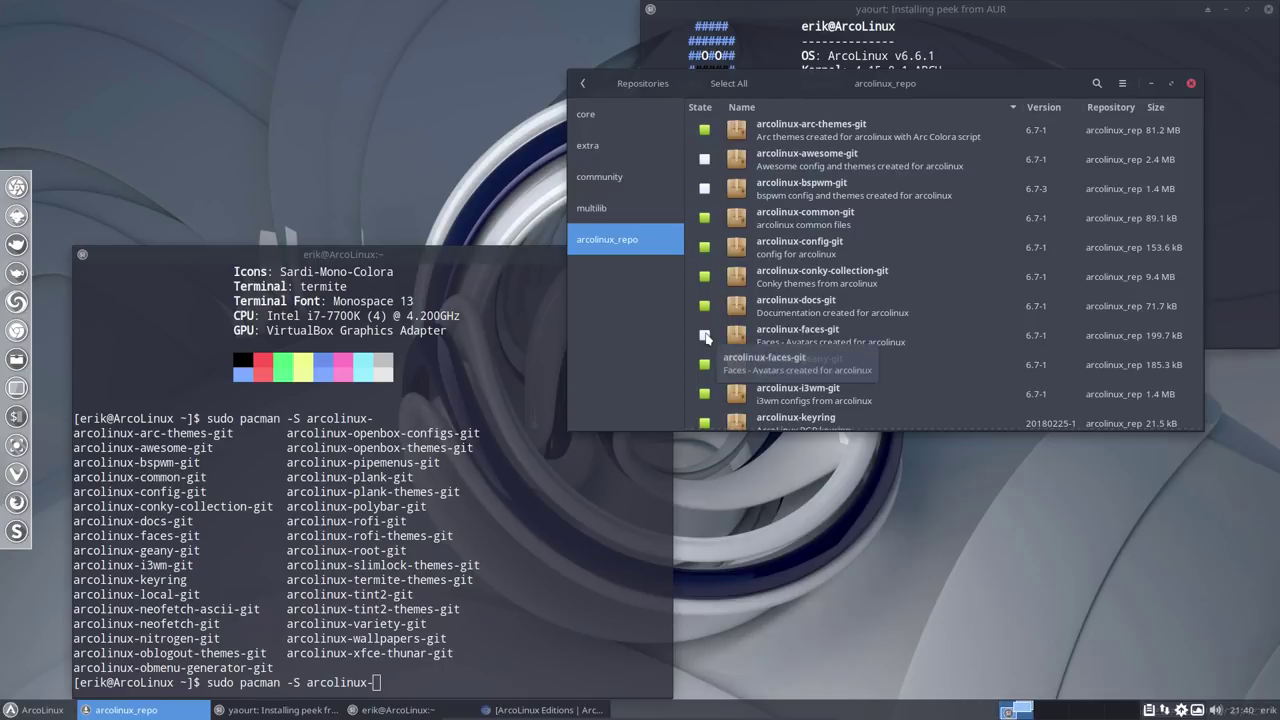
Step: Install arcolinux-faces-git, authorising the transaction with the account password
{"action": "left_click", "coordinate": [705, 336]}
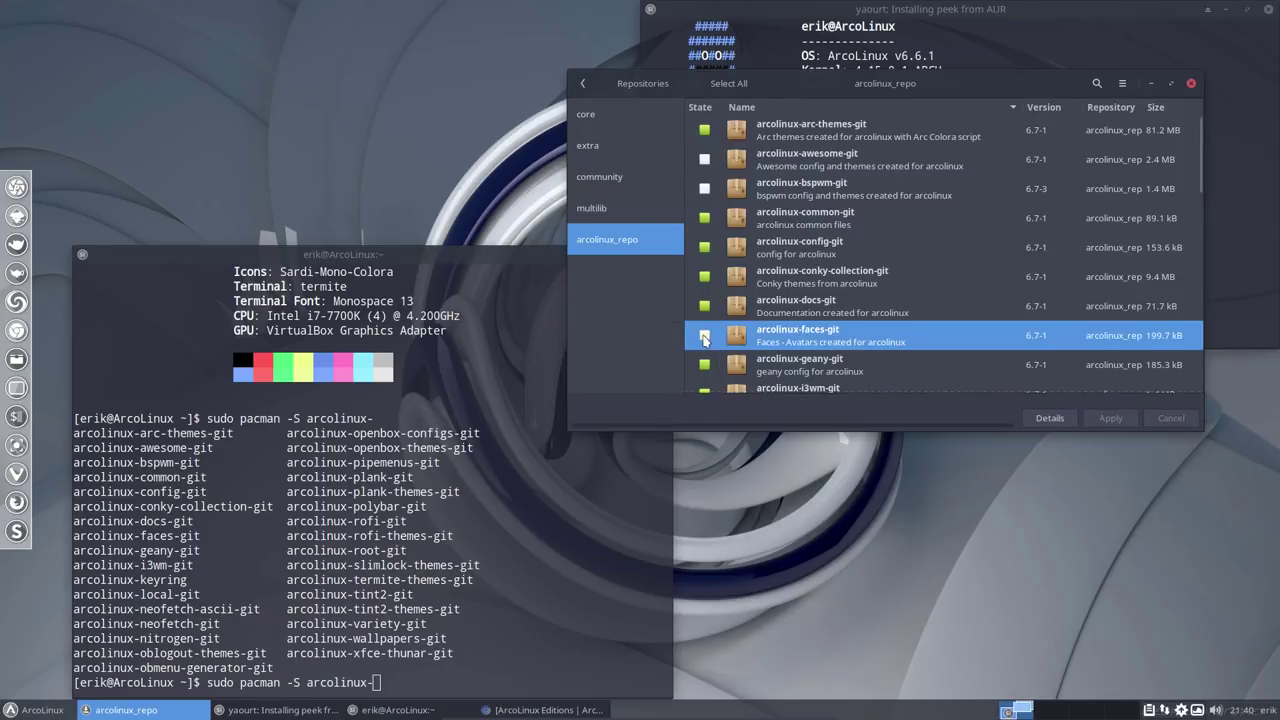
{"action": "left_click", "coordinate": [1110, 421]}
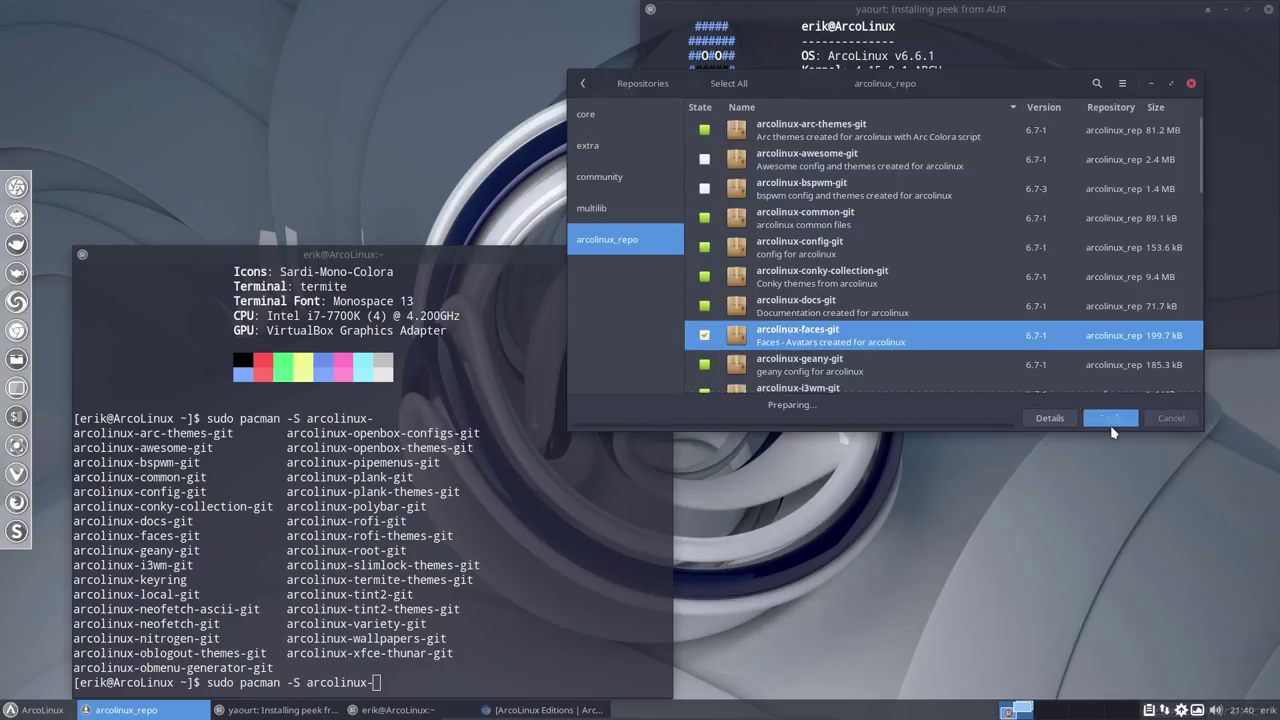
{"action": "left_click", "coordinate": [1052, 376]}
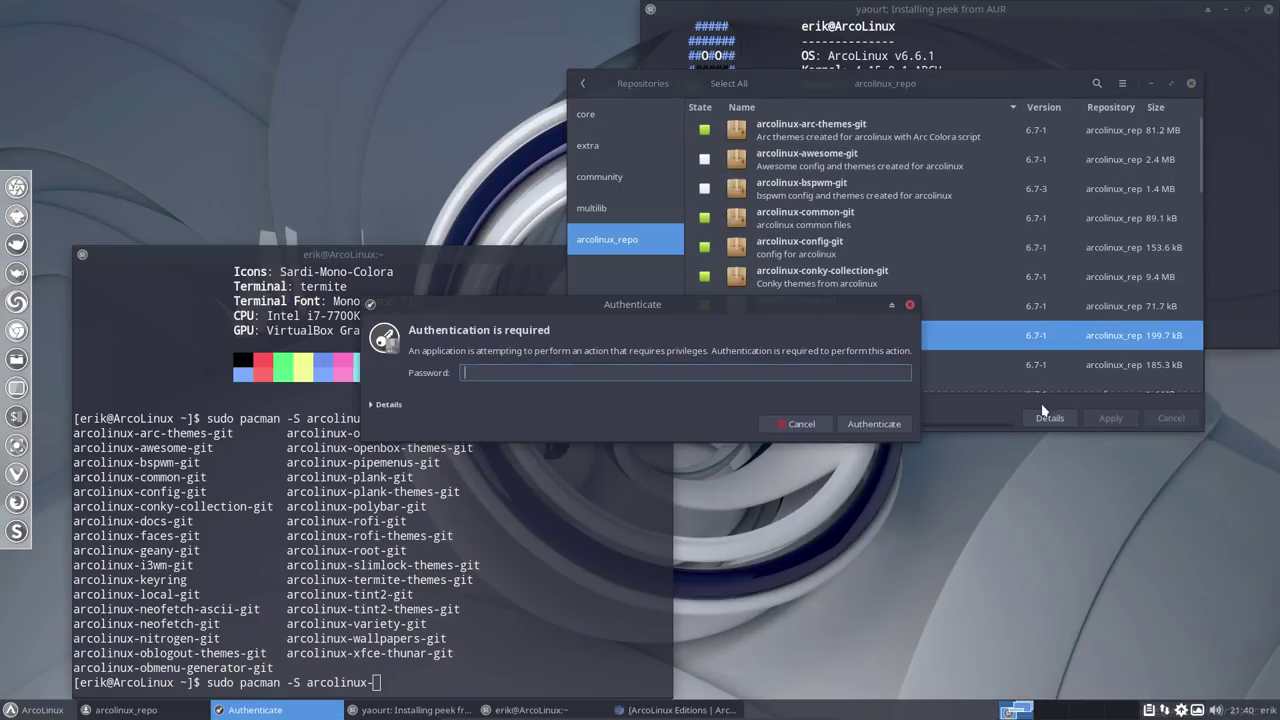
{"action": "type", "text": "••"}
{"action": "key", "text": "Return"}
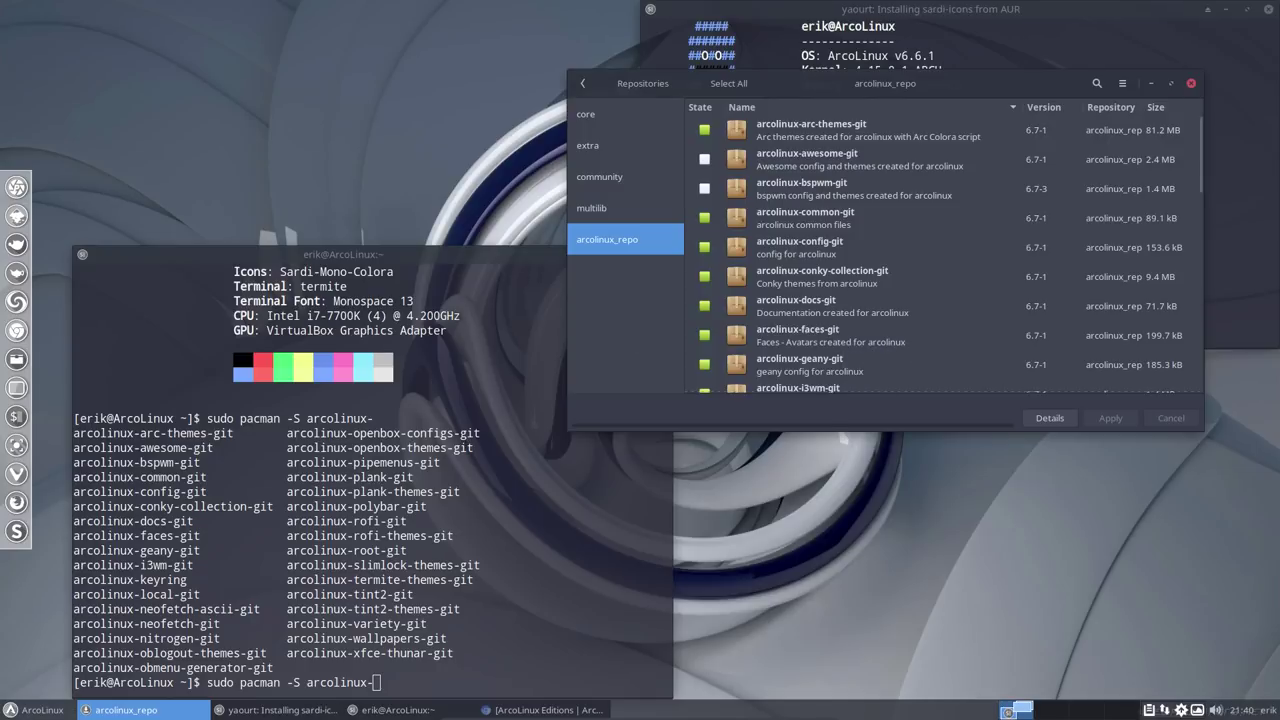
{"action": "key", "text": "super"}
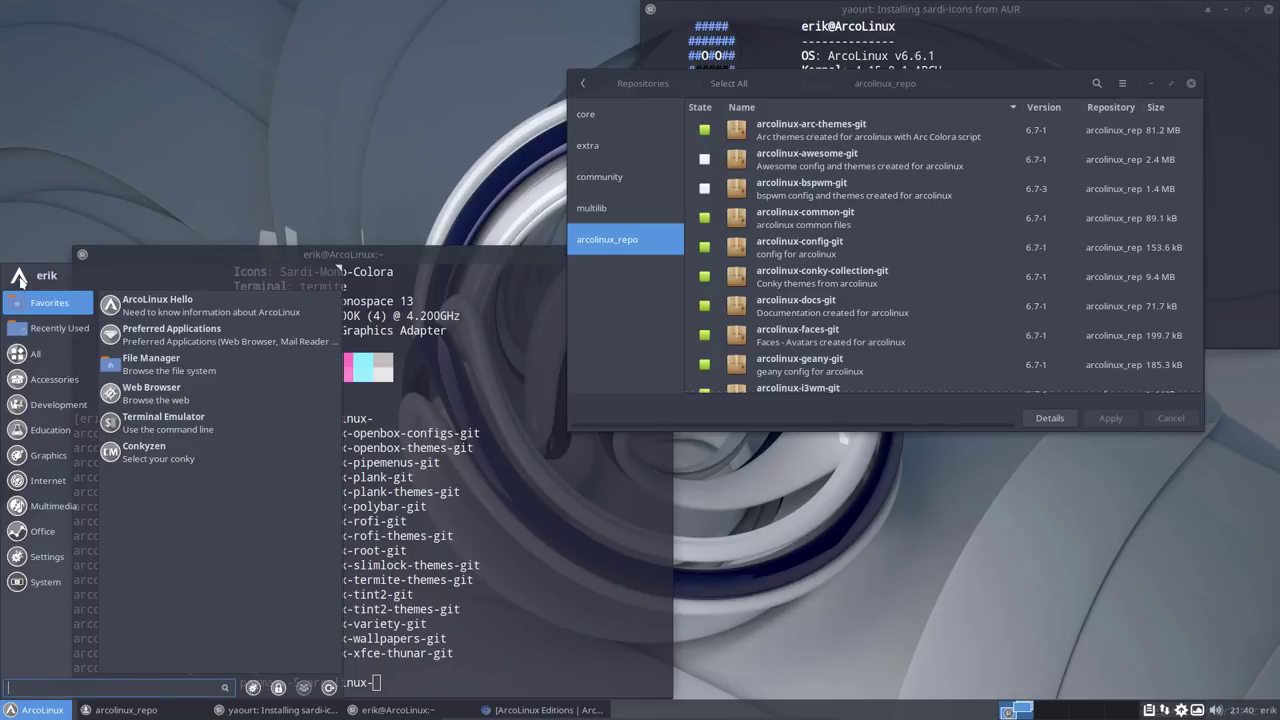
Step: Set the Mugshot avatar to the dark blue ArcoLinux logo from the gallery and apply it
{"action": "left_click", "coordinate": [19, 276]}
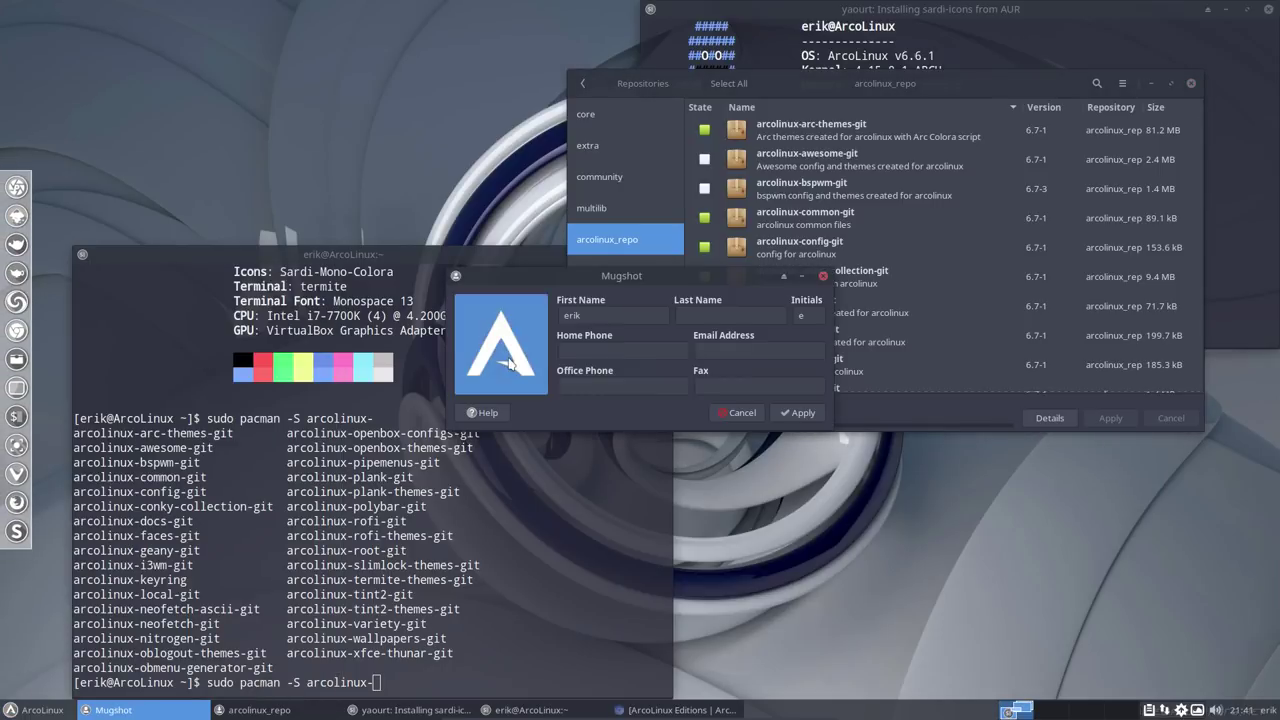
{"action": "left_click", "coordinate": [510, 364]}
{"action": "left_click", "coordinate": [508, 410]}
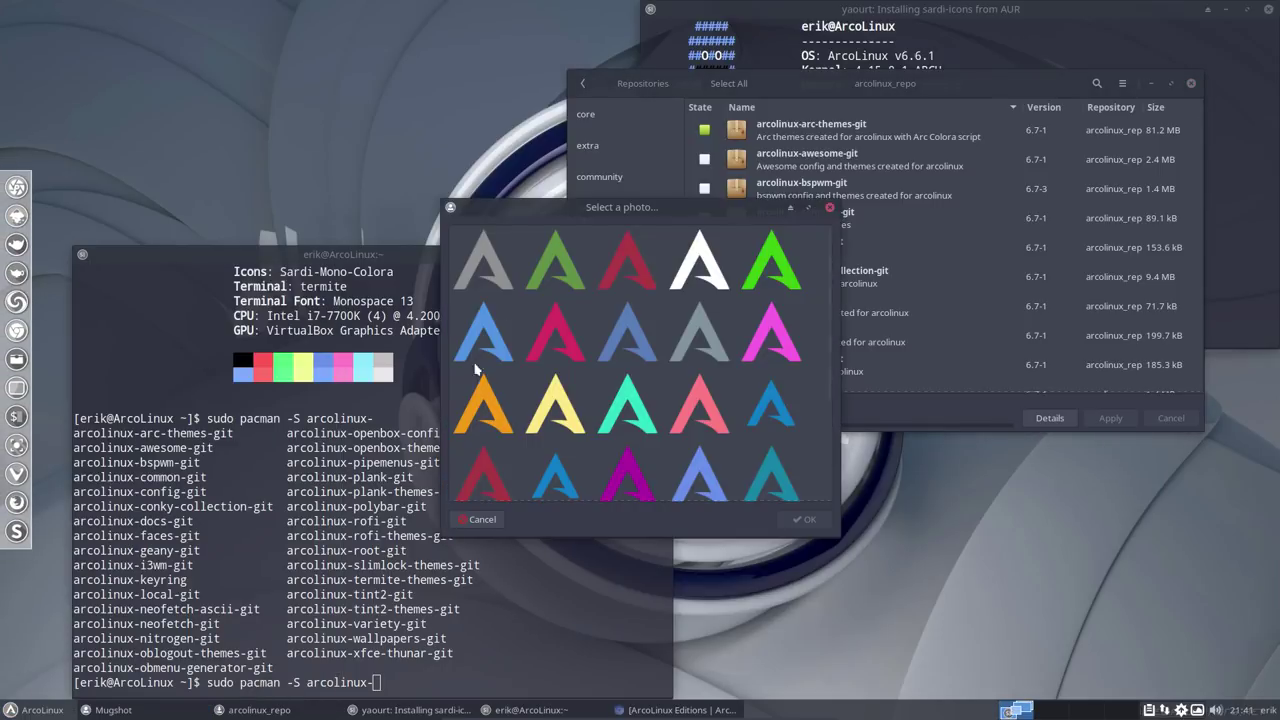
{"action": "scroll", "coordinate": [650, 470], "scroll_direction": "down", "scroll_amount": 3}
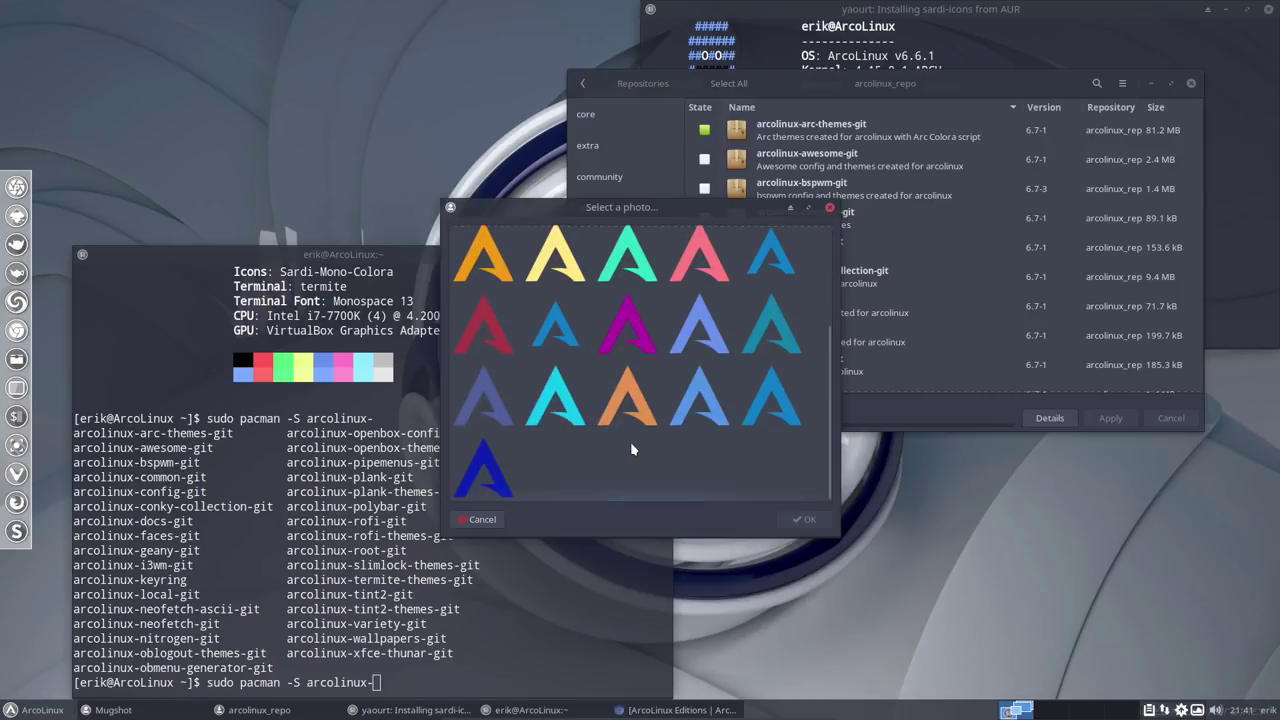
{"action": "left_click", "coordinate": [492, 416]}
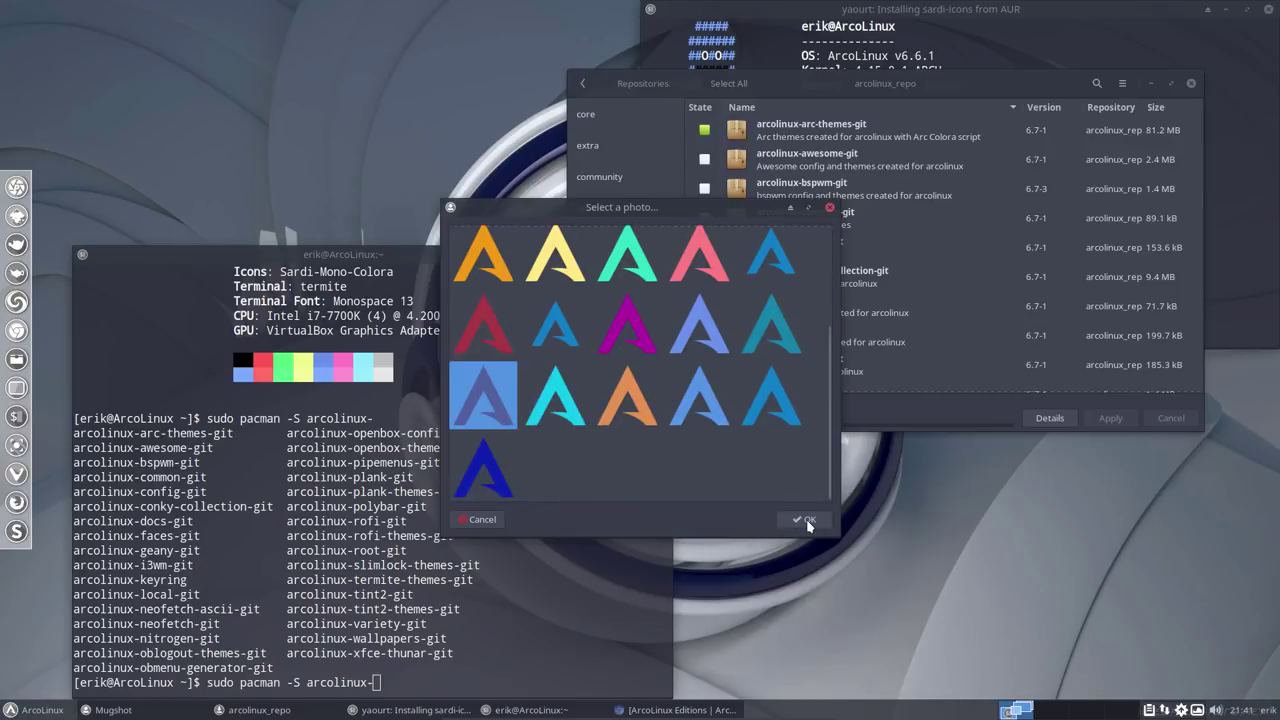
{"action": "left_click", "coordinate": [806, 519]}
{"action": "left_click", "coordinate": [12, 710]}
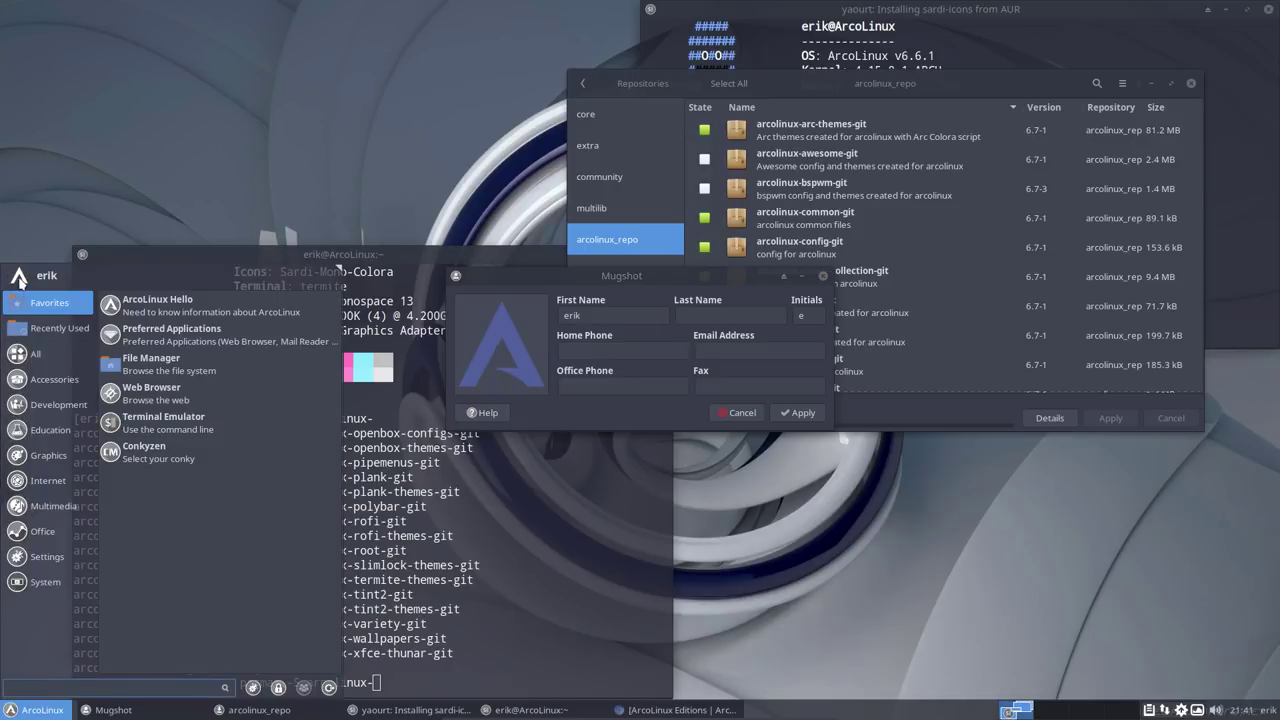
{"action": "left_click", "coordinate": [788, 414]}
{"action": "left_click", "coordinate": [790, 414]}
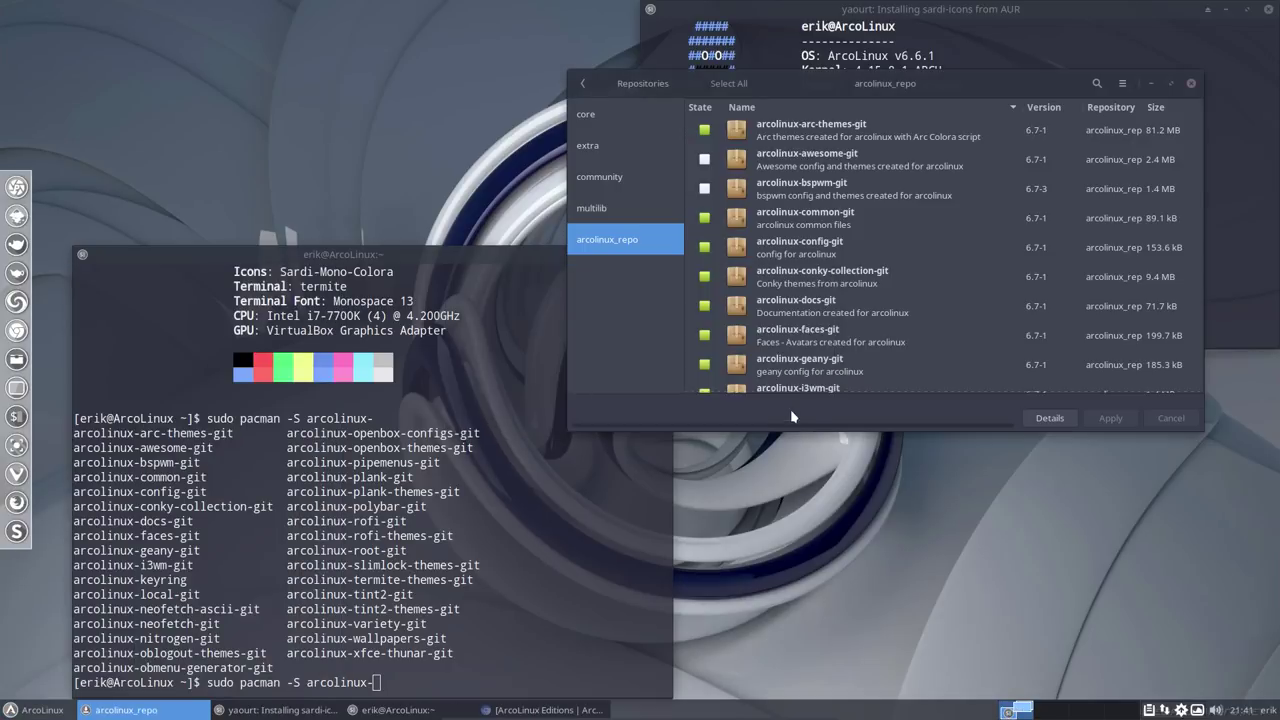
Step: Bring the Pamac Package Manager window back to the front and move it lower
{"action": "left_click", "coordinate": [12, 710]}
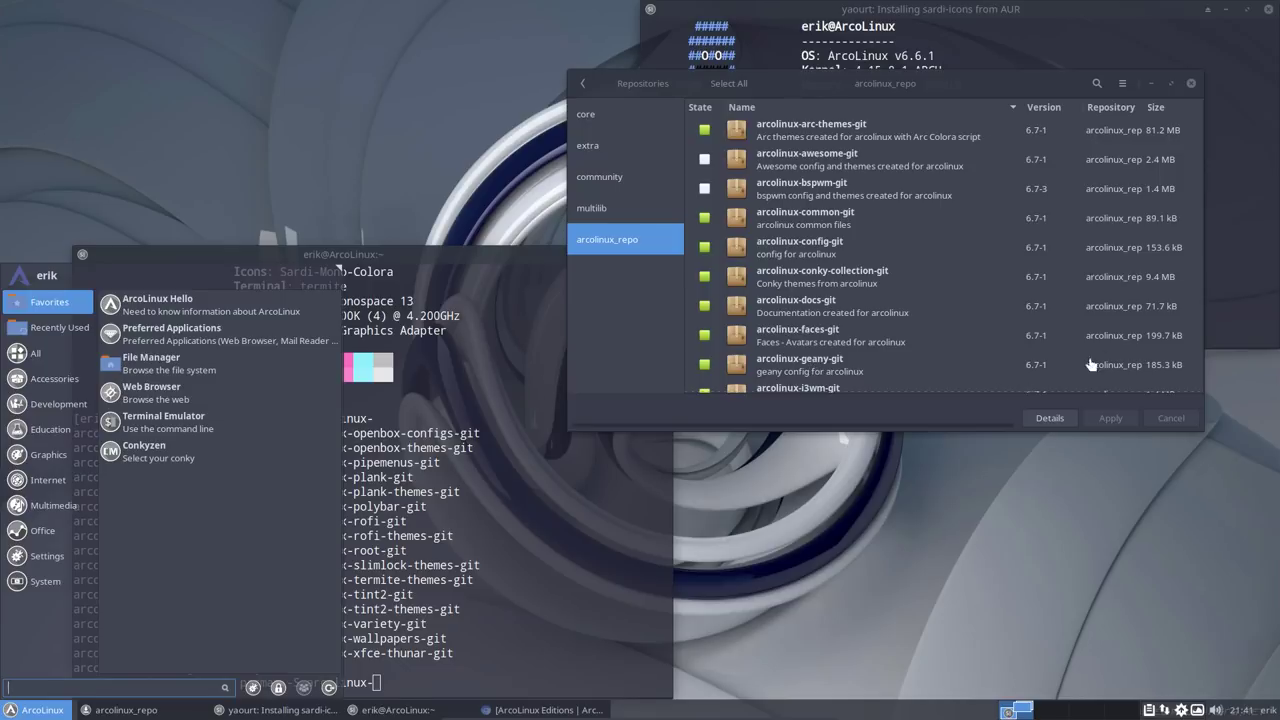
{"action": "left_click", "coordinate": [942, 413]}
{"action": "scroll", "coordinate": [881, 385], "scroll_direction": "down", "scroll_amount": 3}
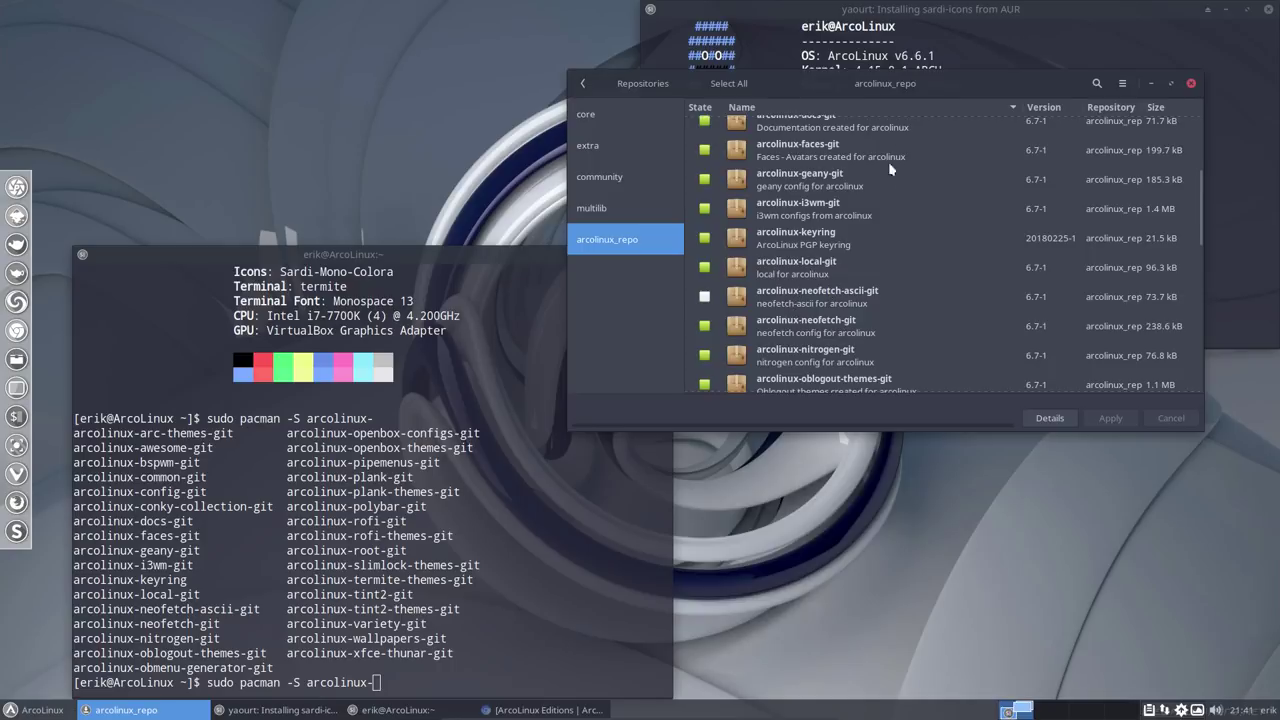
{"action": "left_click_drag", "start_coordinate": [903, 86], "coordinate": [903, 252]}
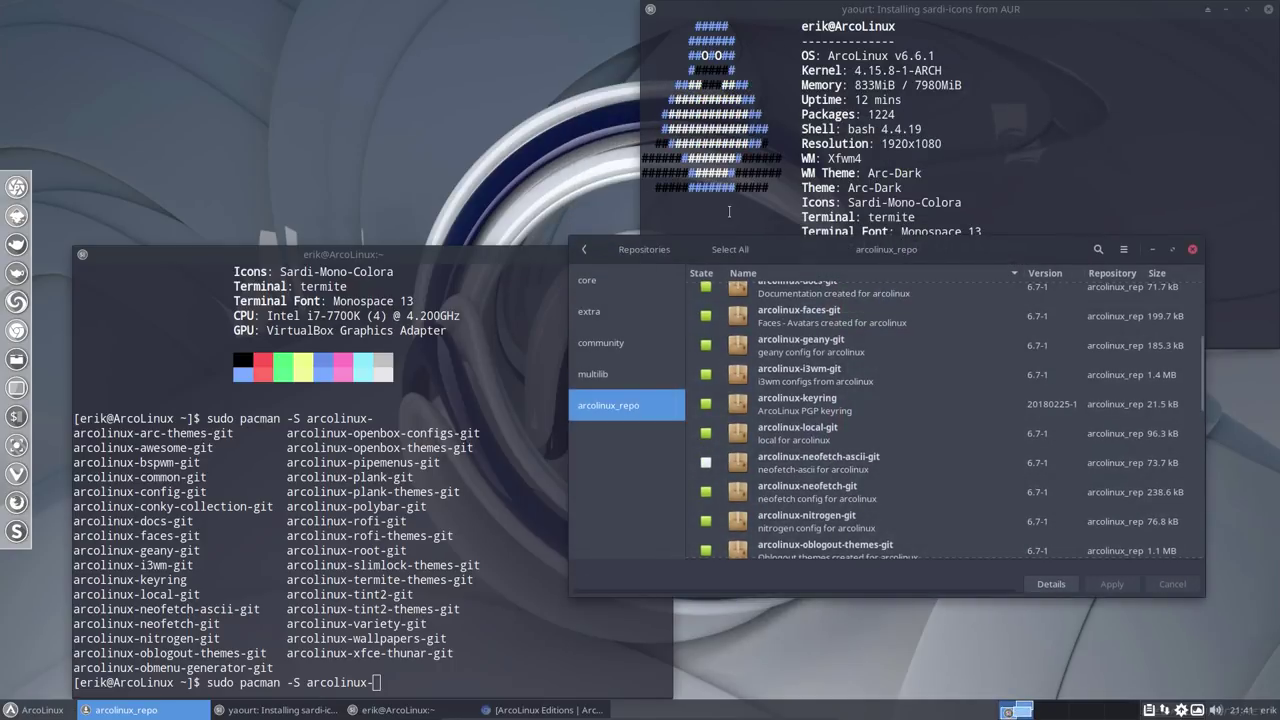
Step: Install arcolinux-neofetch-ascii-git, then close Pamac and the yaourt terminal
{"action": "left_click", "coordinate": [706, 463]}
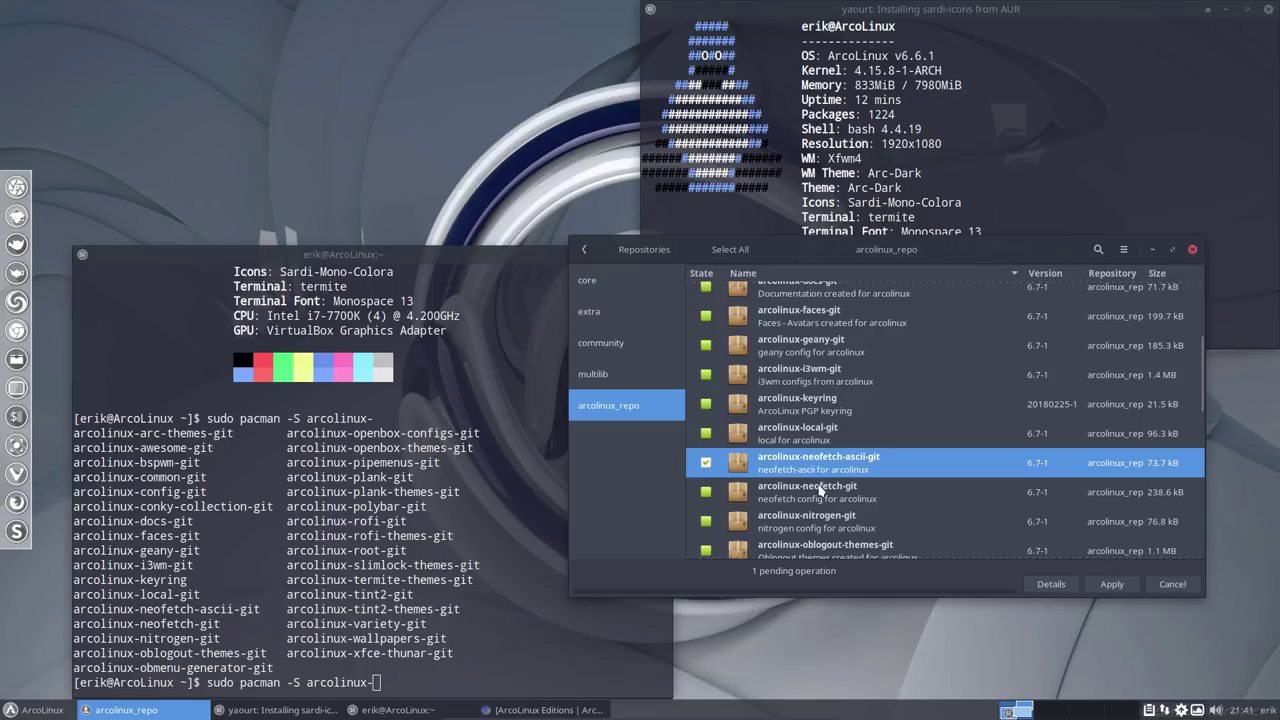
{"action": "scroll", "coordinate": [820, 488], "scroll_direction": "down", "scroll_amount": 5}
{"action": "scroll", "coordinate": [820, 489], "scroll_direction": "up", "scroll_amount": 10}
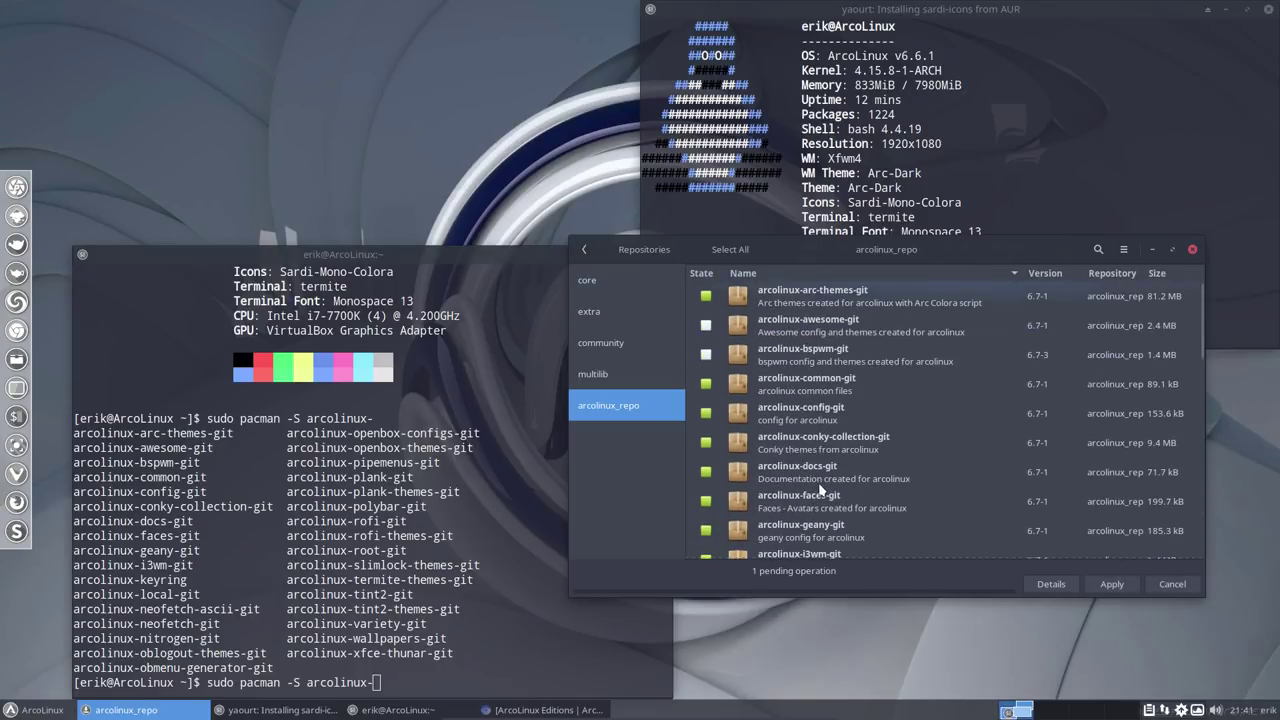
{"action": "left_click", "coordinate": [1124, 583]}
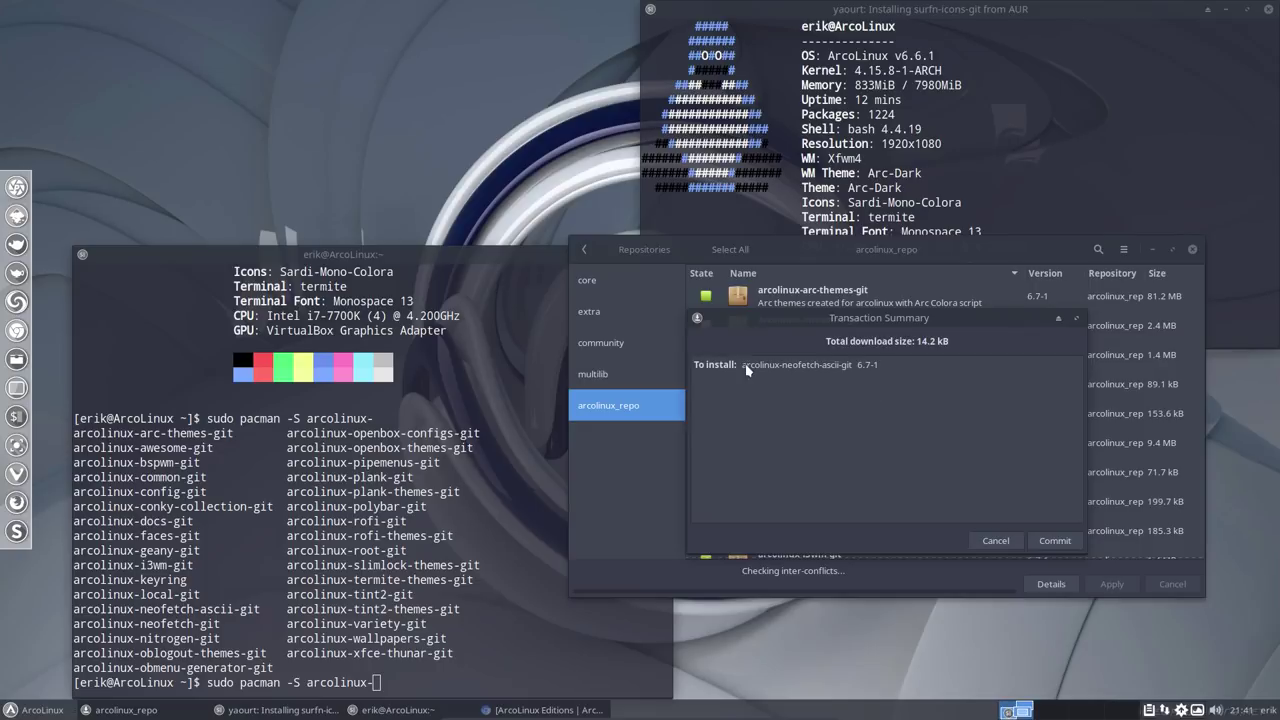
{"action": "left_click", "coordinate": [1056, 541]}
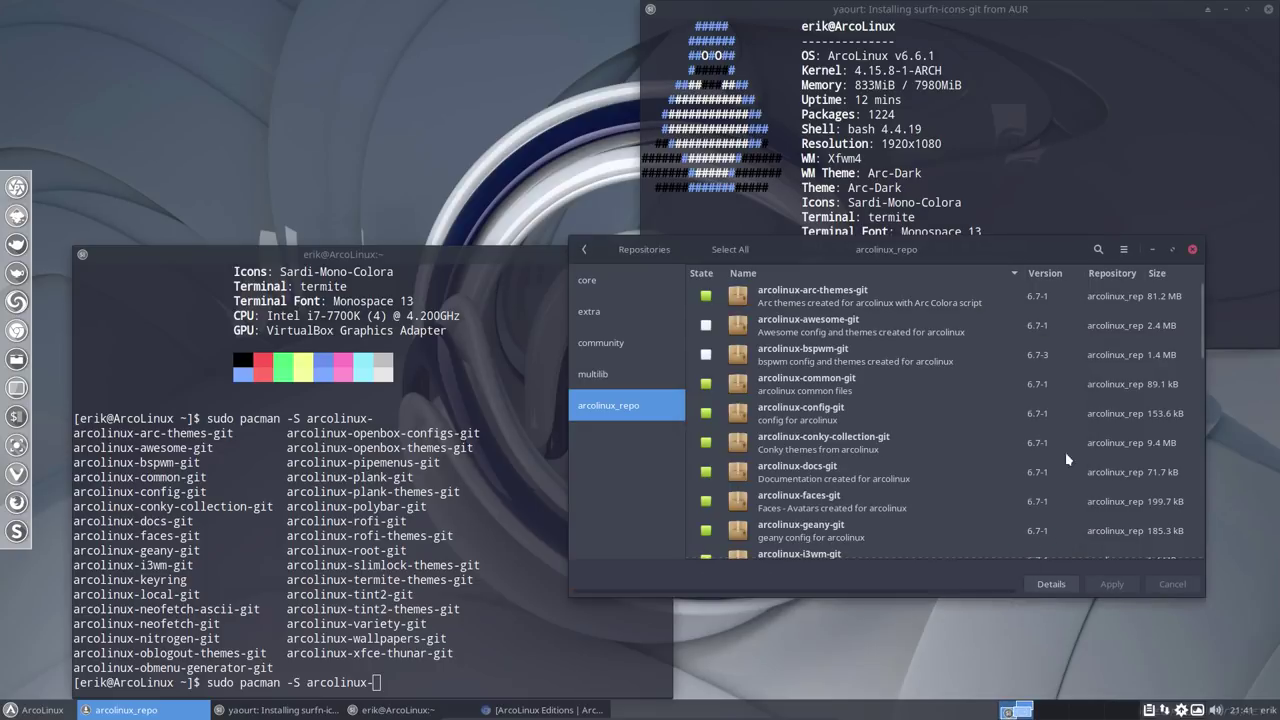
{"action": "left_click", "coordinate": [1191, 250]}
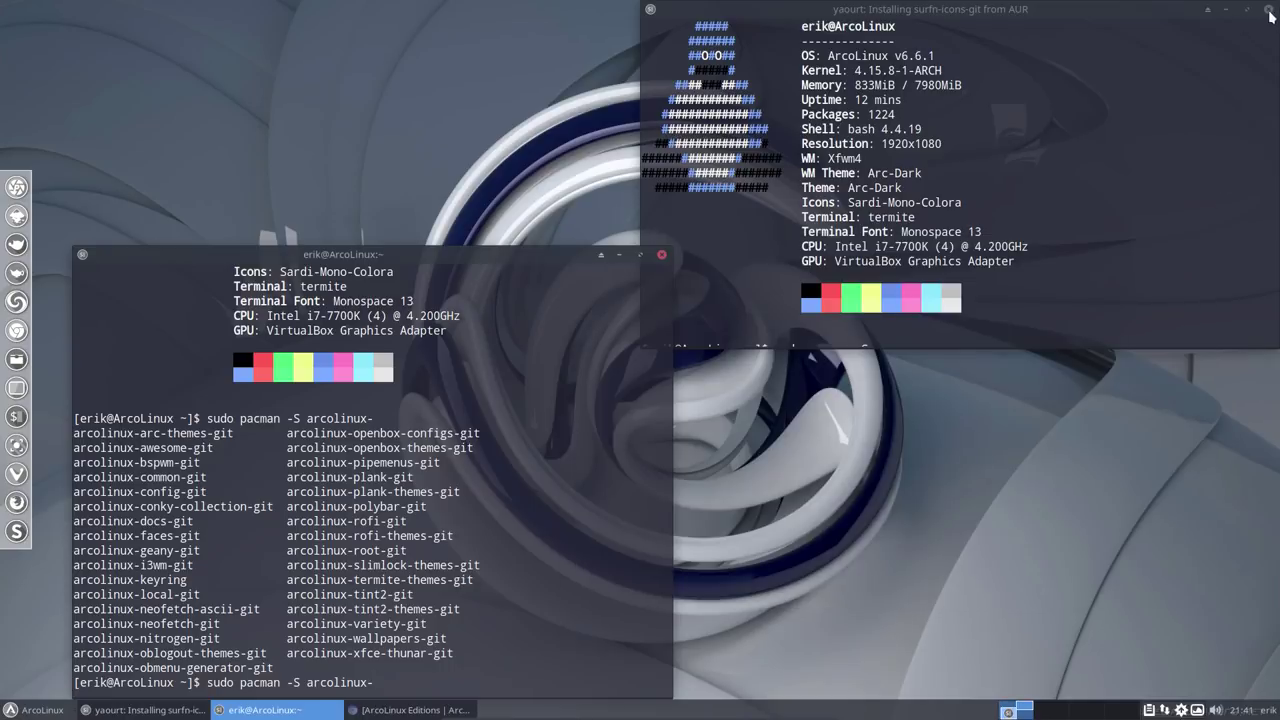
{"action": "left_click", "coordinate": [1269, 17]}
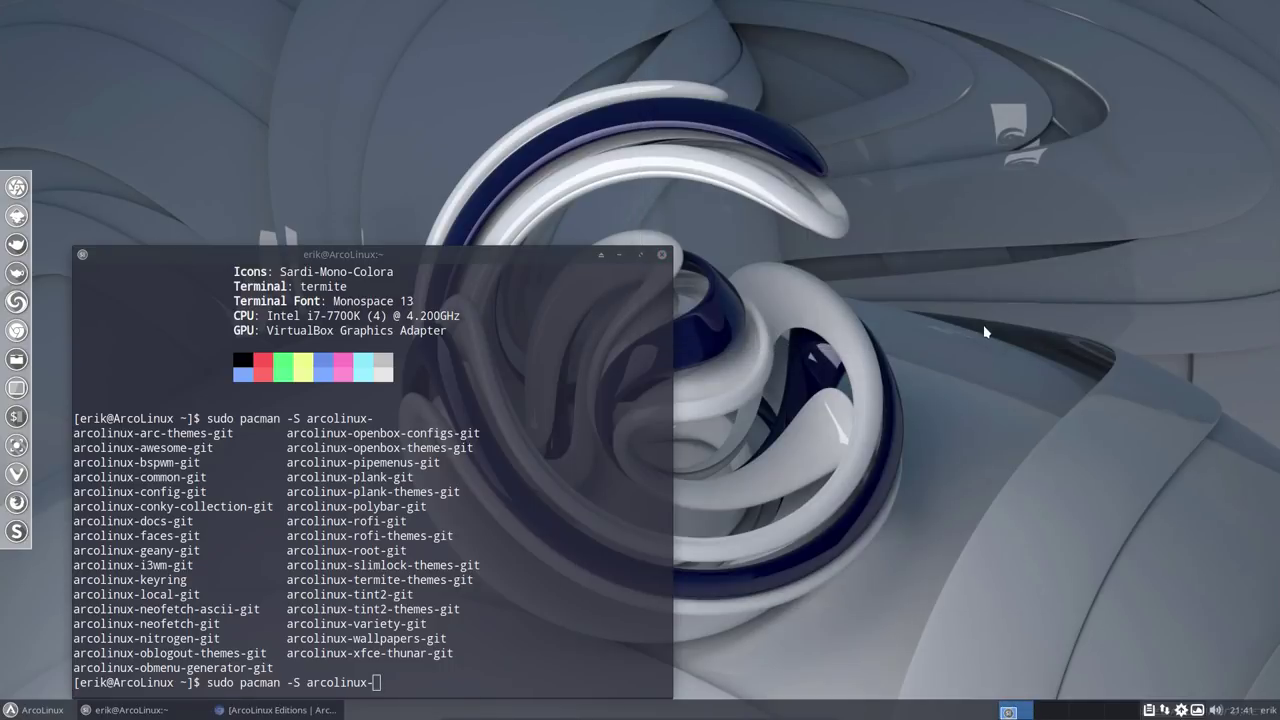
Step: Open a new terminal, then close the right and left terminal windows
{"action": "key", "text": "ctrl+alt+t"}
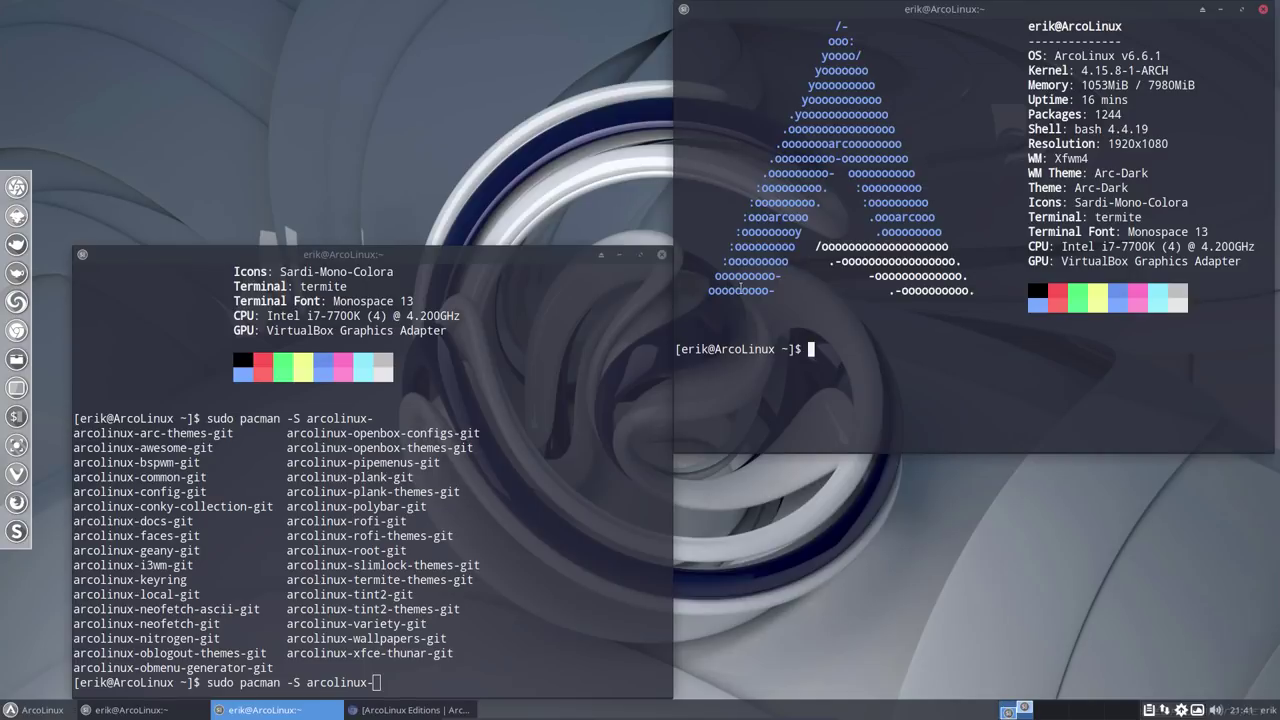
{"action": "left_click", "coordinate": [1265, 14]}
{"action": "left_click", "coordinate": [661, 254]}
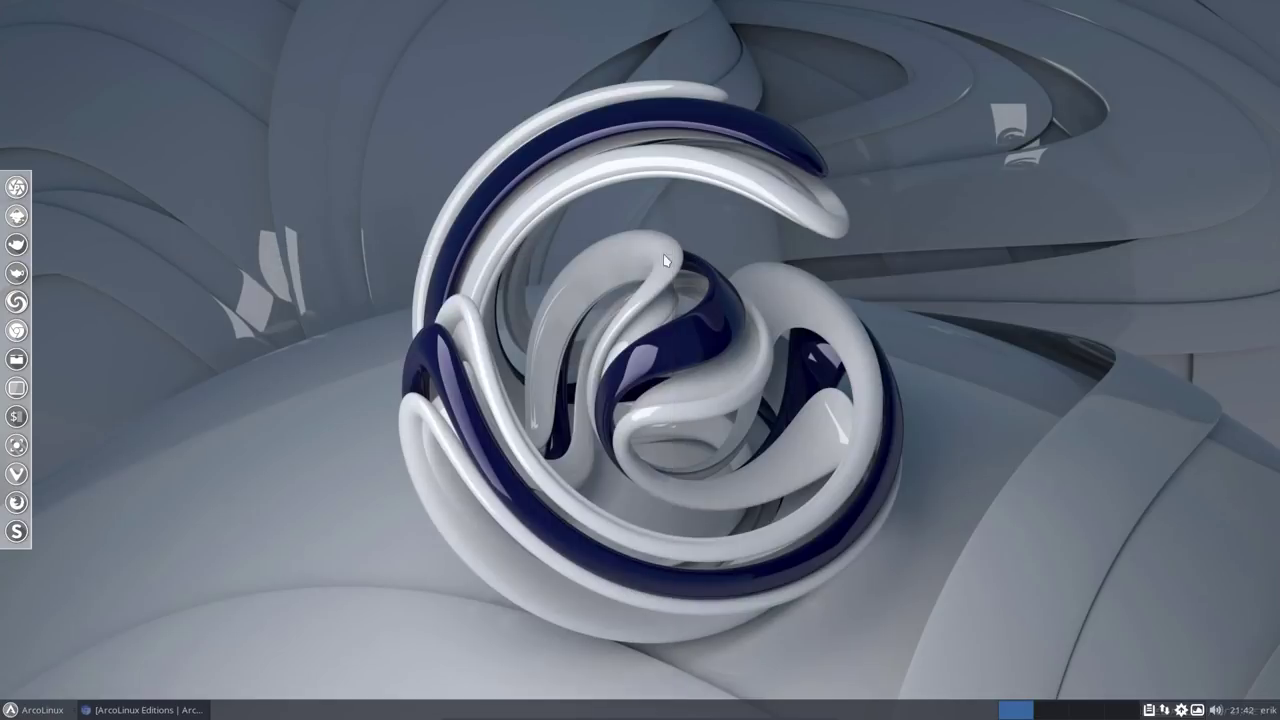
Step: Launch Termite and urxvt (via the 'ur' launcher search), then close both terminals
{"action": "key", "text": "ctrl+alt+Return"}
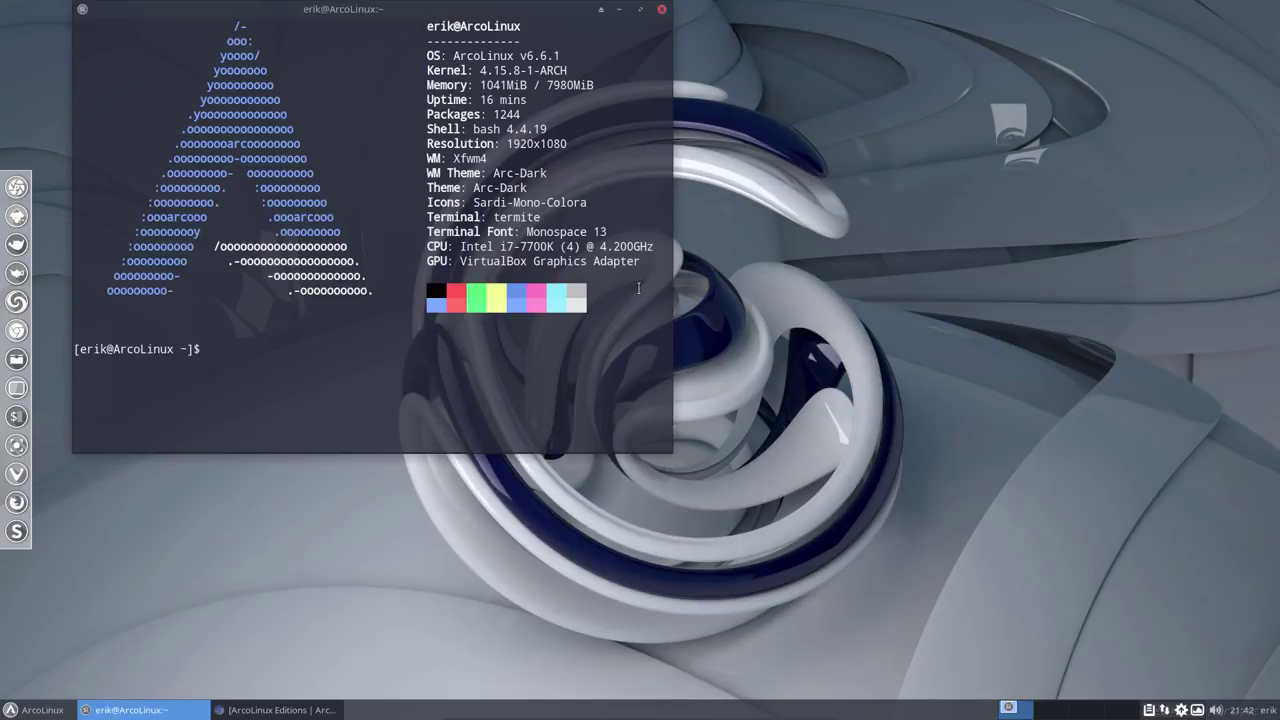
{"action": "key", "text": "super+d"}
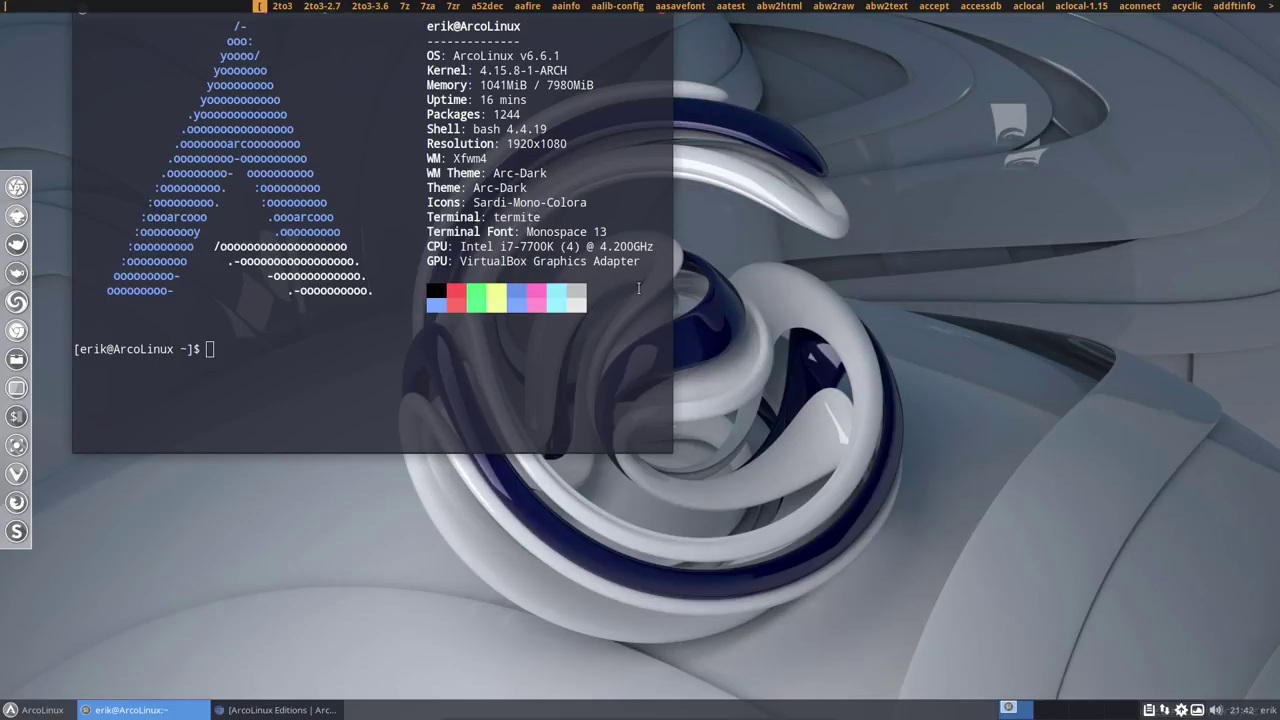
{"action": "type", "text": "ur"}
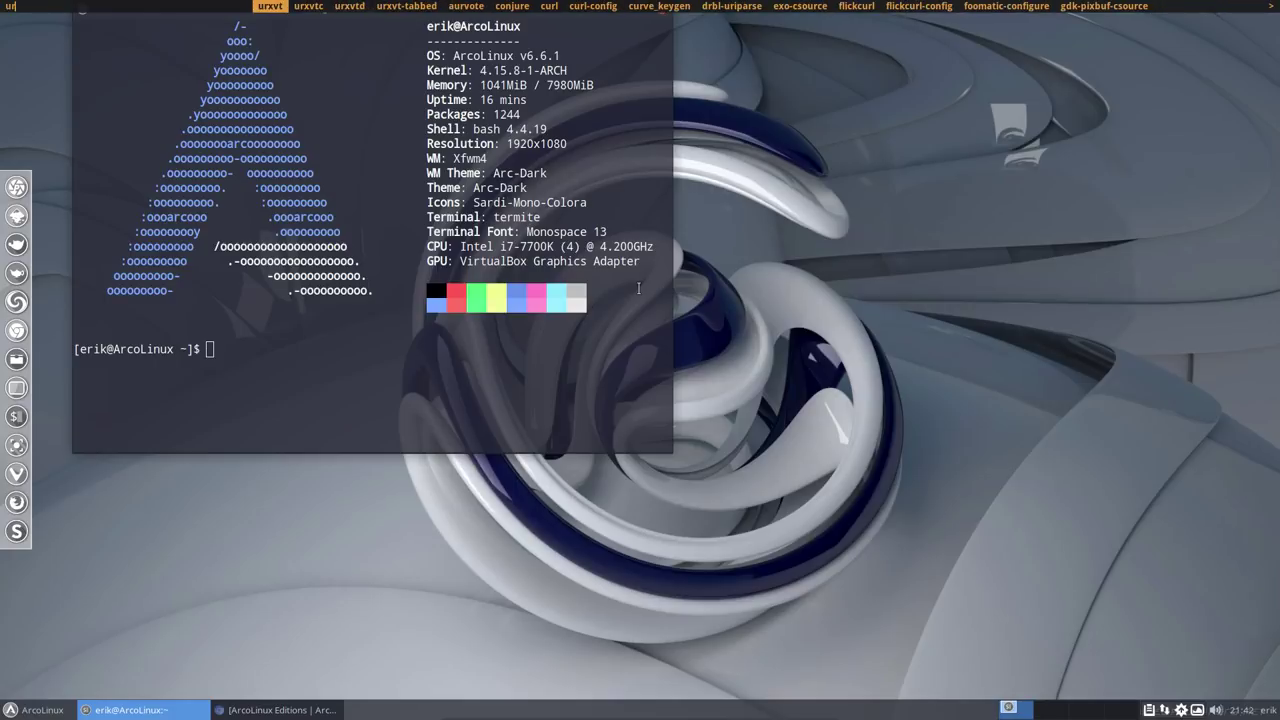
{"action": "key", "text": "Return"}
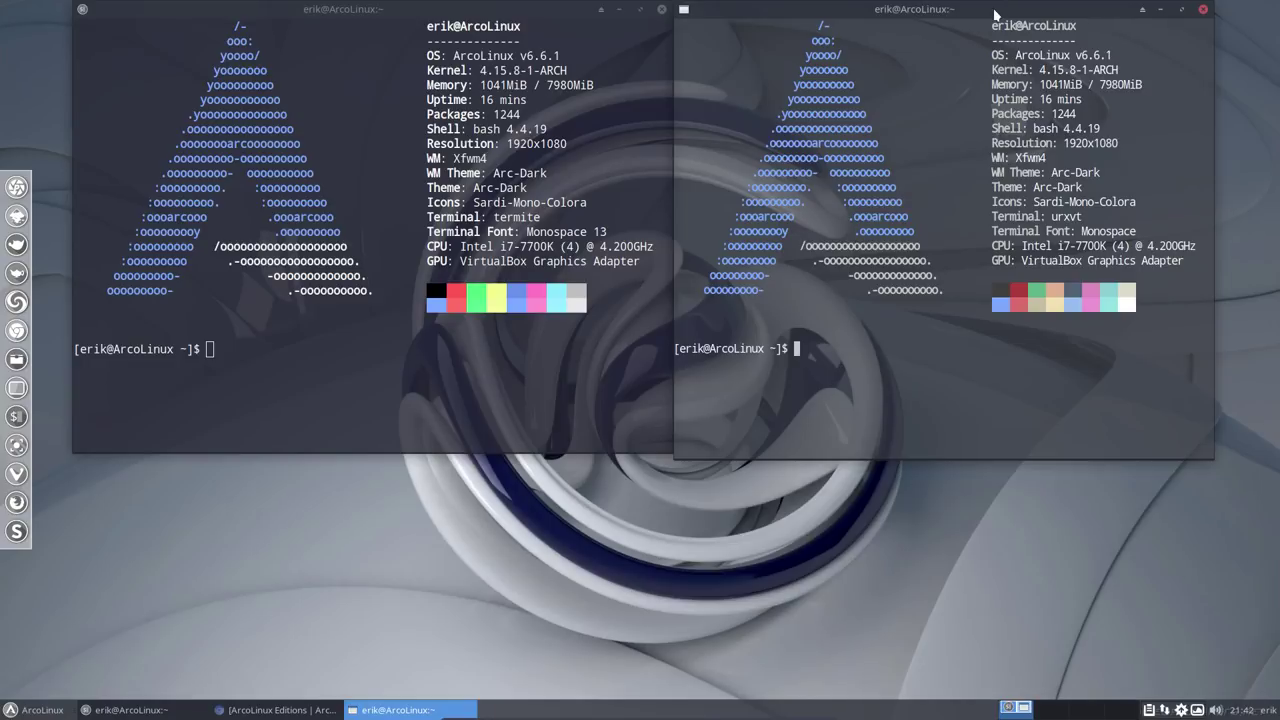
{"action": "left_click_drag", "start_coordinate": [990, 13], "coordinate": [1023, 35]}
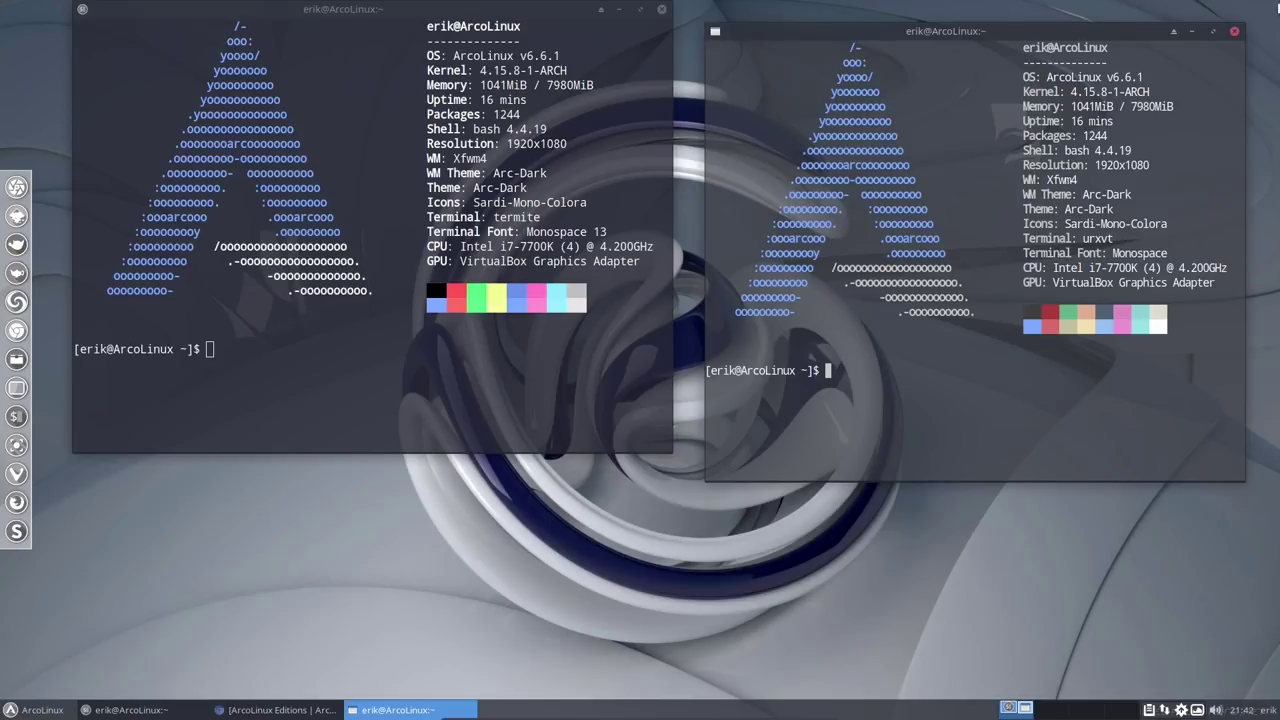
{"action": "left_click", "coordinate": [1235, 33]}
{"action": "left_click", "coordinate": [661, 9]}
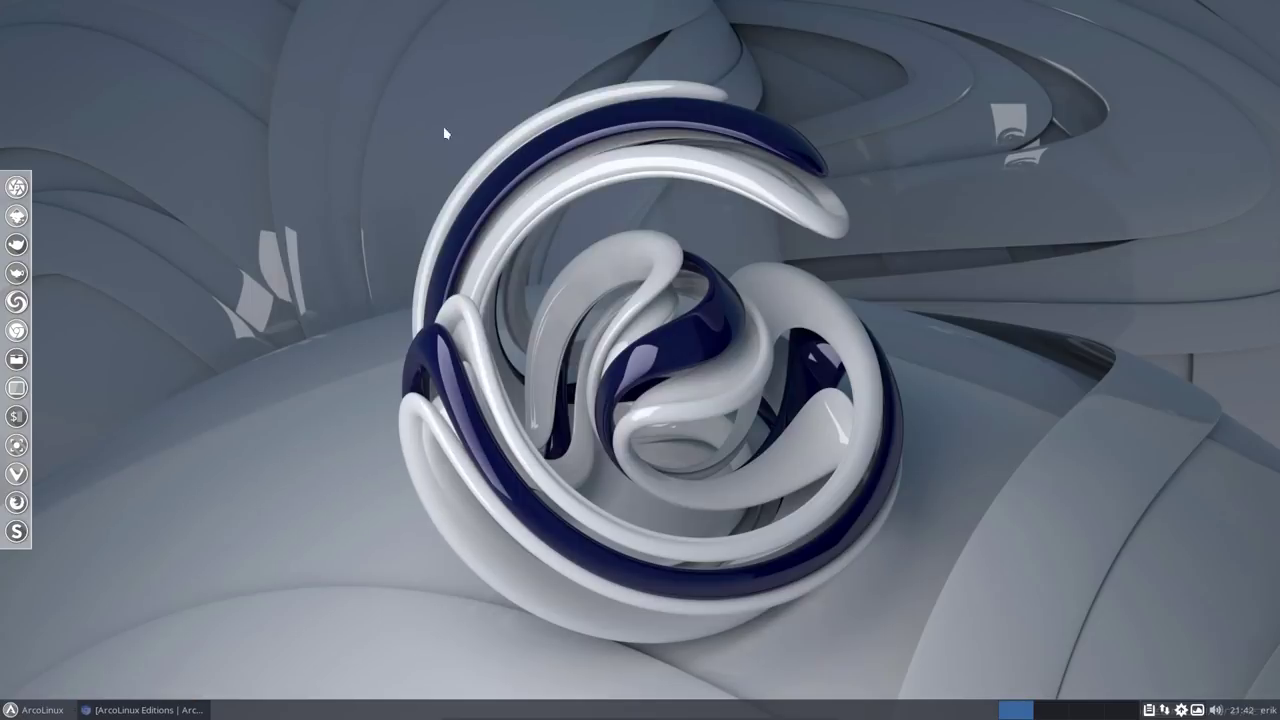
Step: Open ~/.config/neofetch in Thunar and select the config file
{"action": "left_click", "coordinate": [18, 359]}
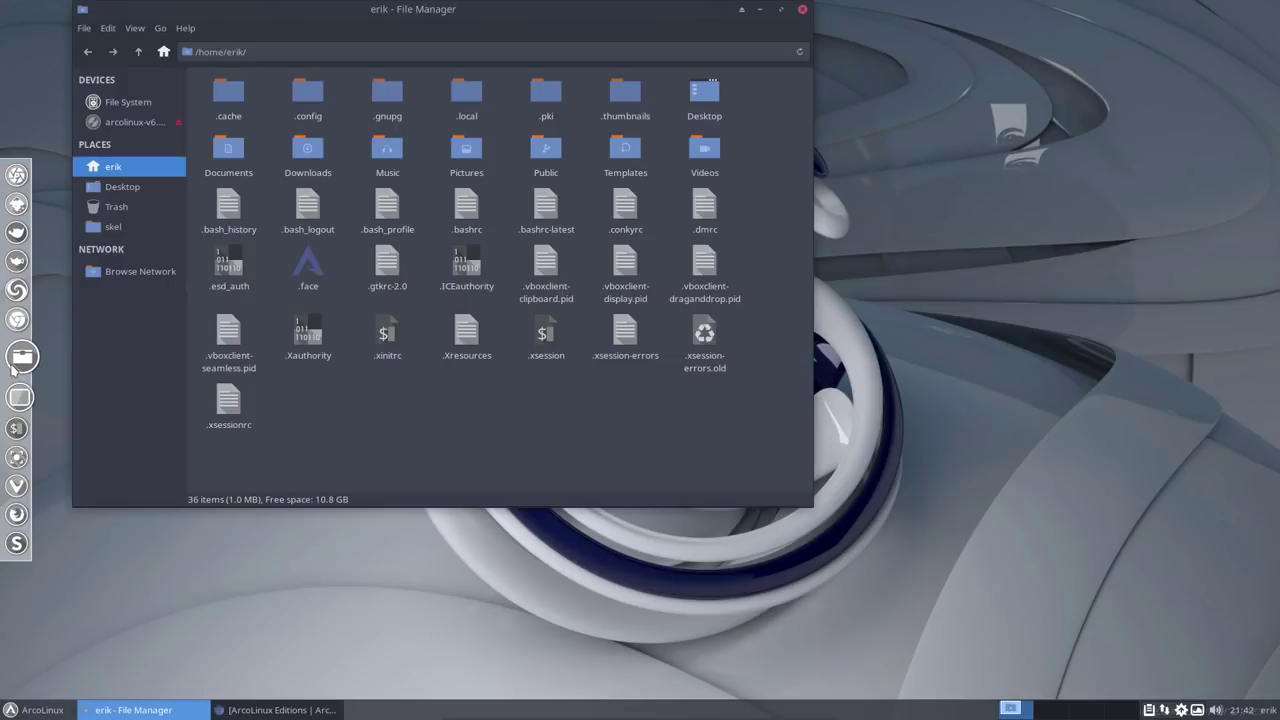
{"action": "double_click", "coordinate": [307, 96]}
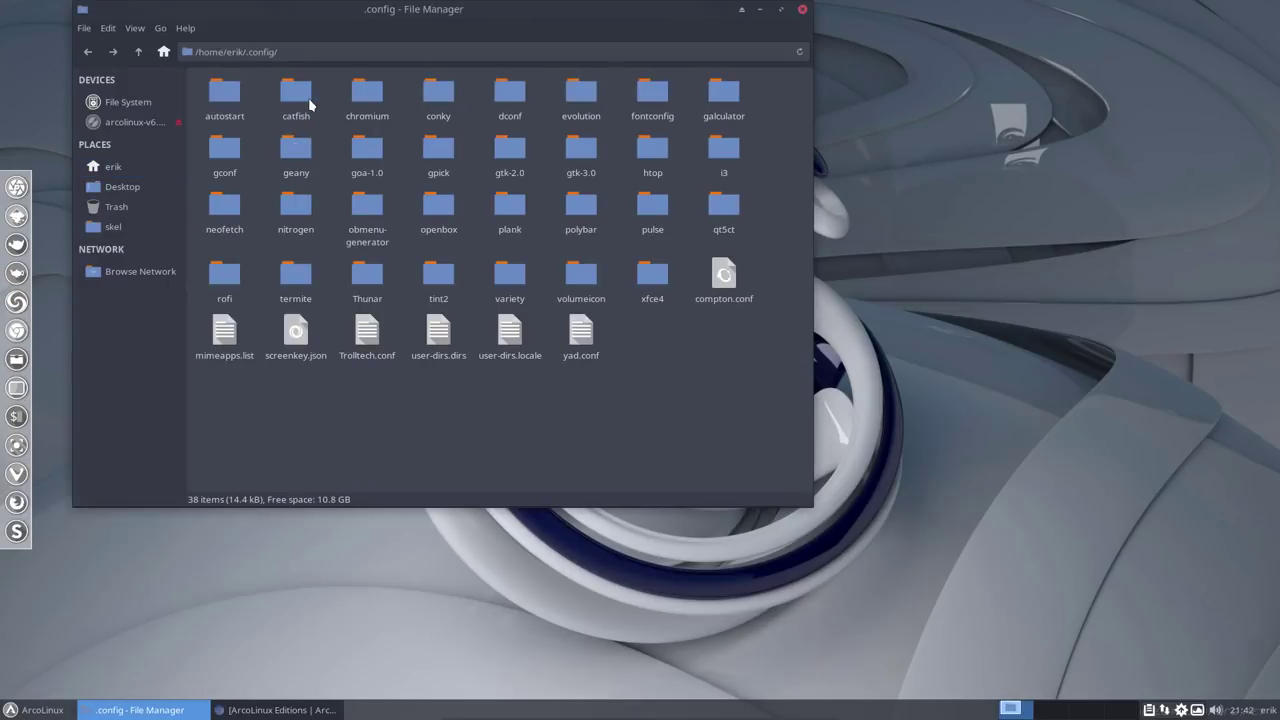
{"action": "double_click", "coordinate": [224, 207]}
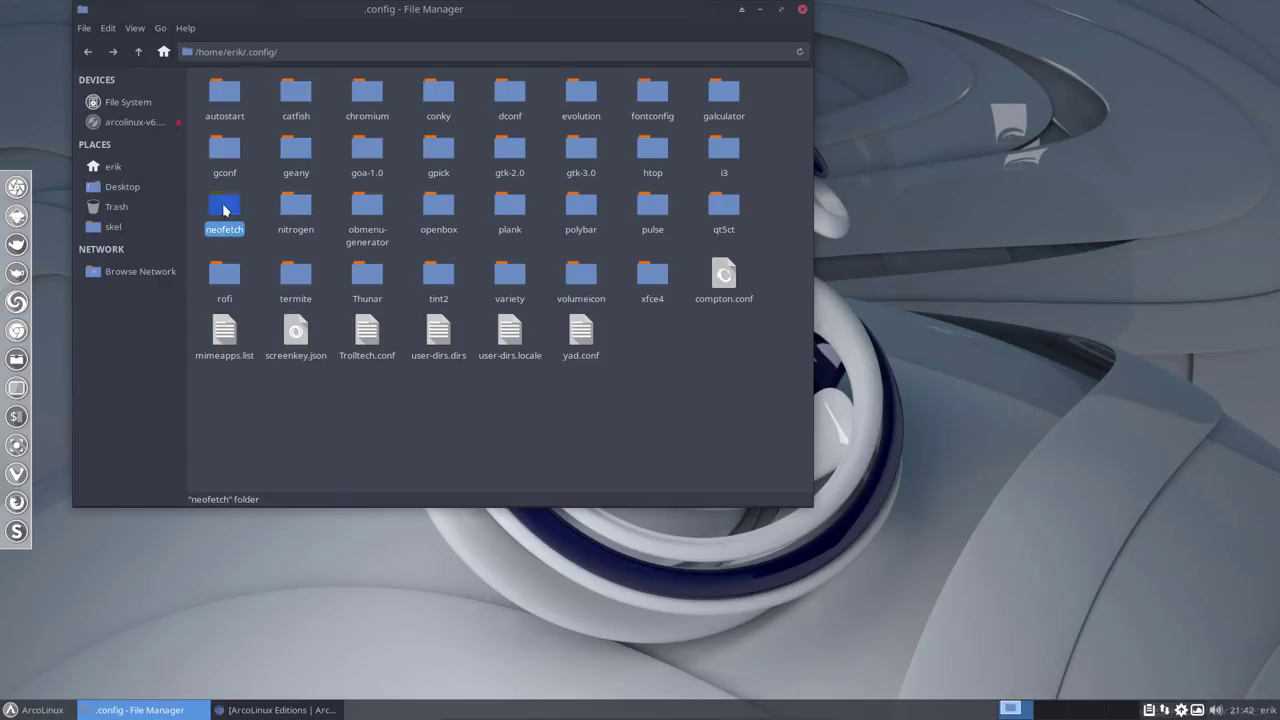
{"action": "left_click", "coordinate": [557, 376]}
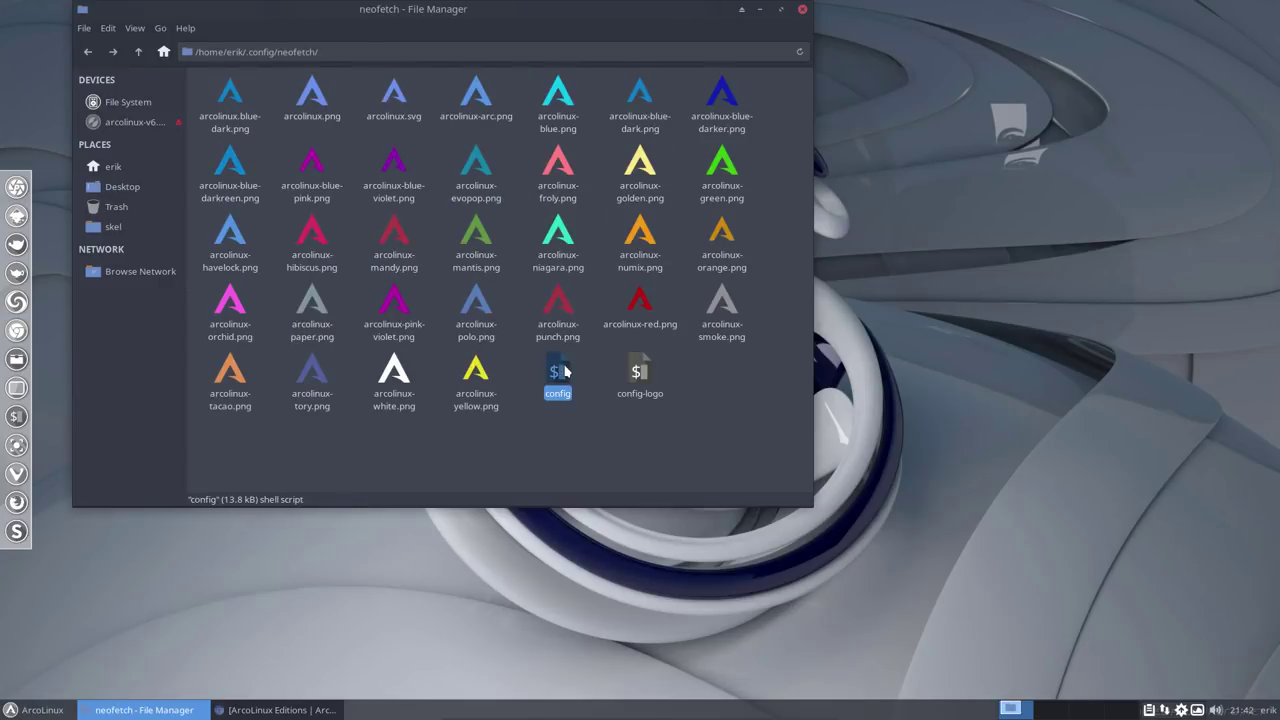
{"action": "left_click", "coordinate": [640, 372]}
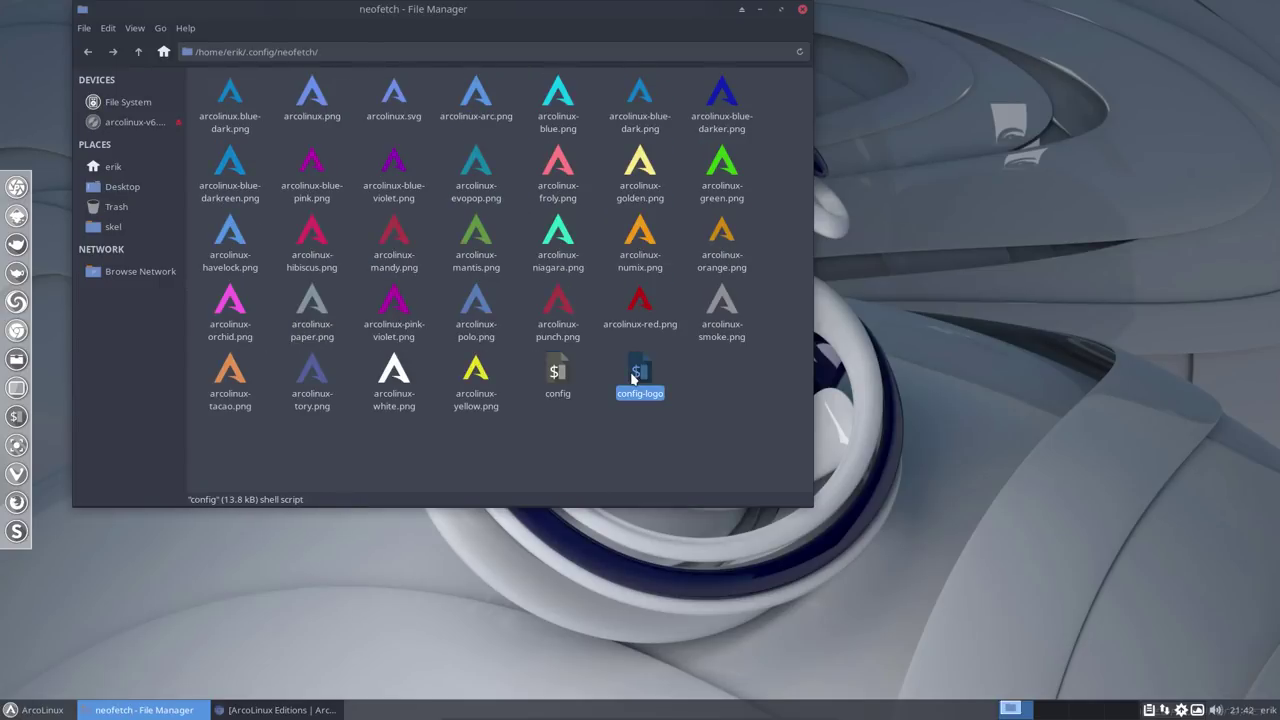
{"action": "left_click", "coordinate": [552, 371]}
Step: Rename config to config-ascii and config-logo to config, then test neofetch in a terminal
{"action": "key", "text": "F2"}
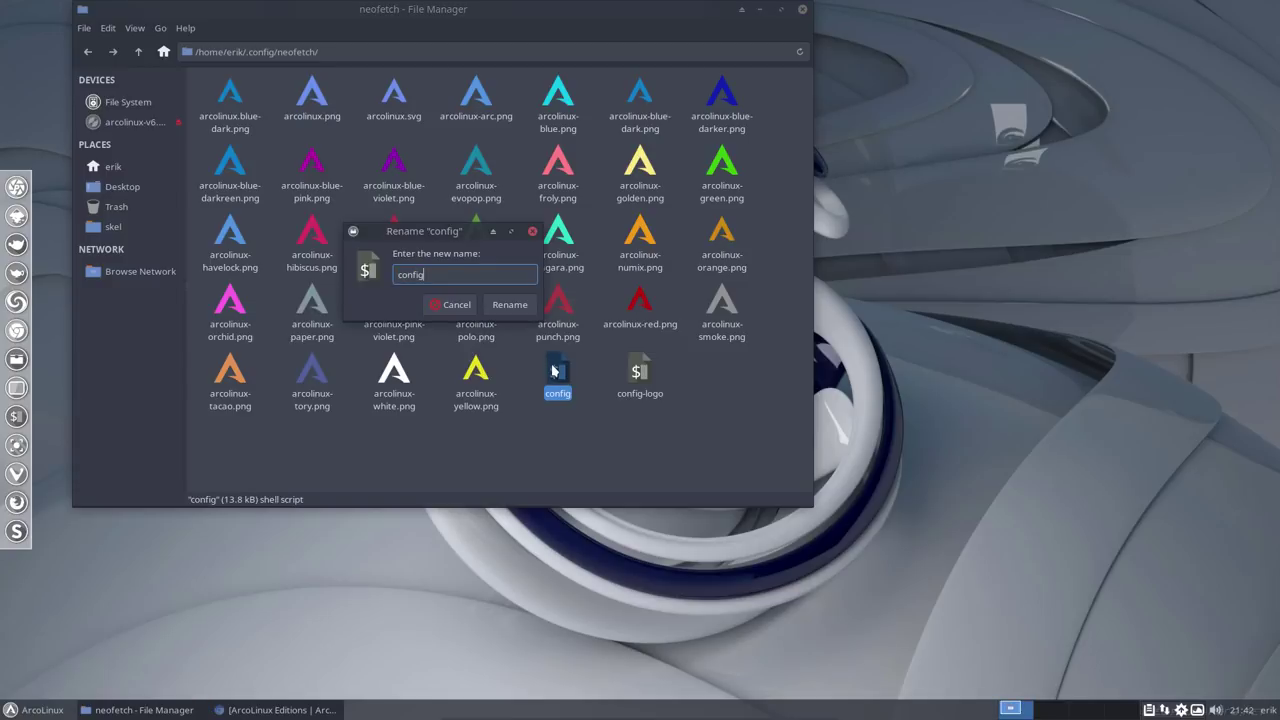
{"action": "type", "text": "-ascii"}
{"action": "key", "text": "Return"}
{"action": "left_click", "coordinate": [638, 372]}
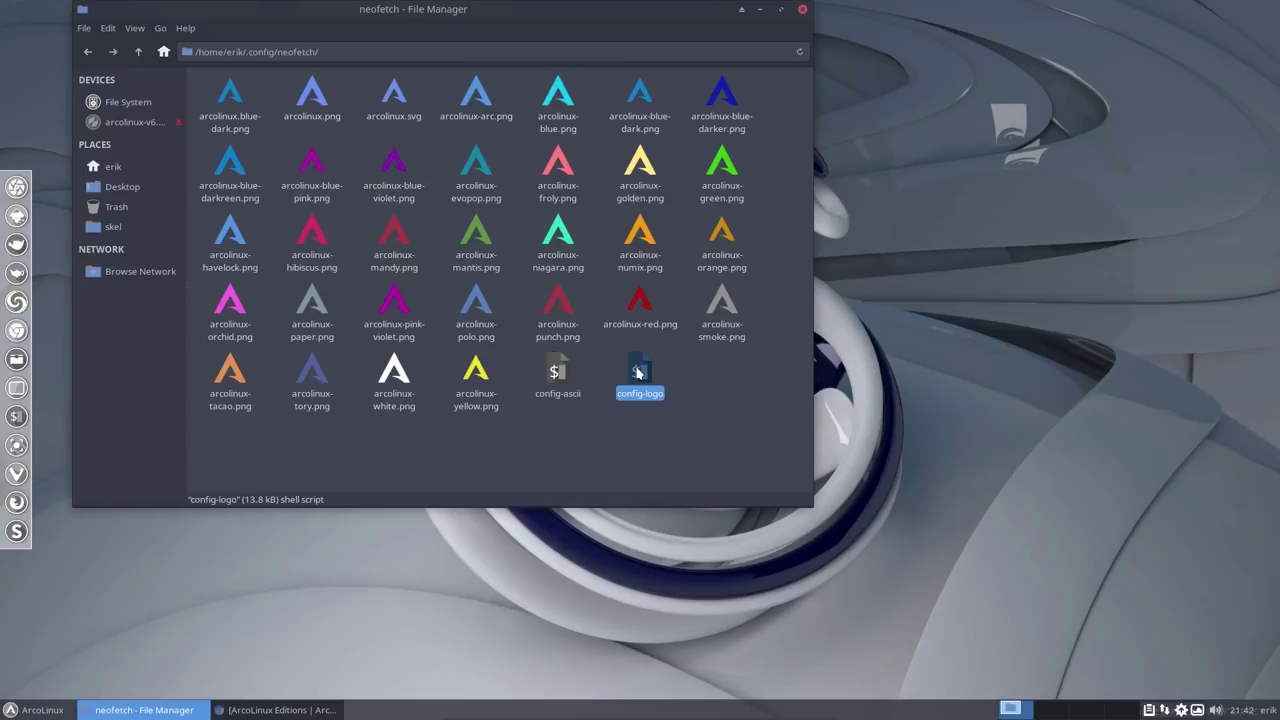
{"action": "key", "text": "F2"}
{"action": "key", "text": "BackSpace"}
{"action": "key", "text": "BackSpace"}
{"action": "key", "text": "BackSpace"}
{"action": "key", "text": "BackSpace"}
{"action": "key", "text": "BackSpace"}
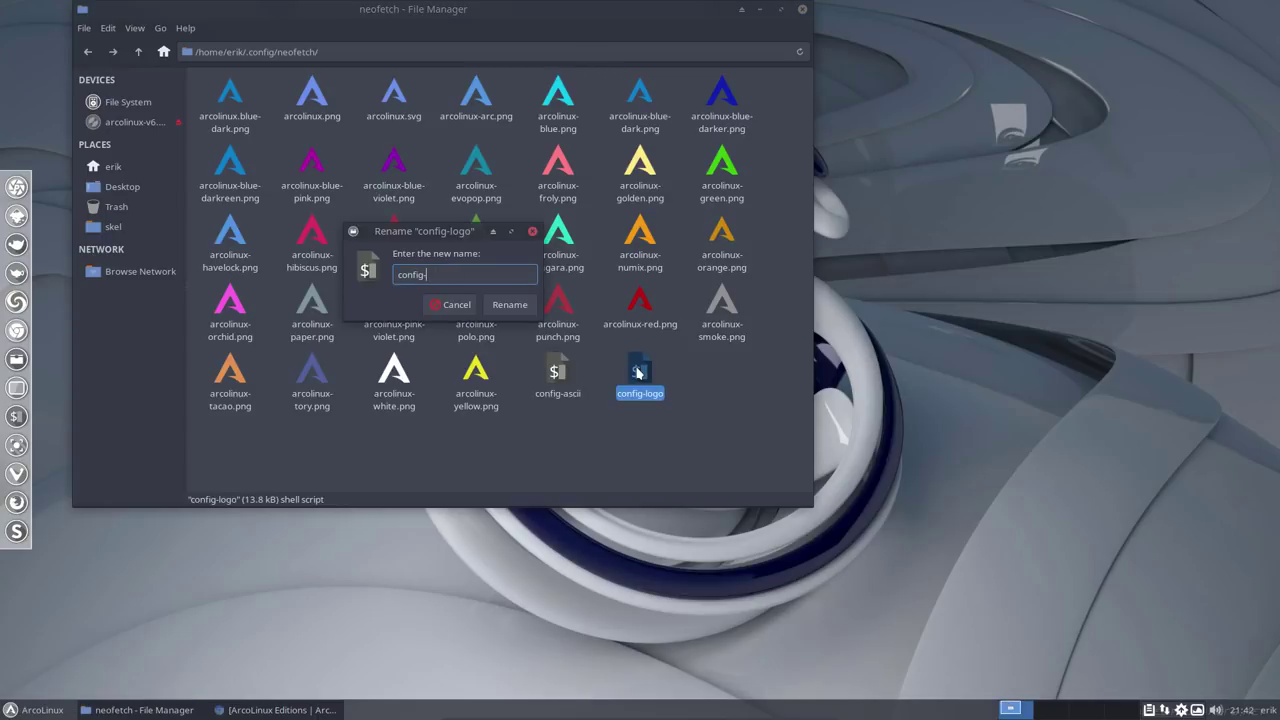
{"action": "key", "text": "Return"}
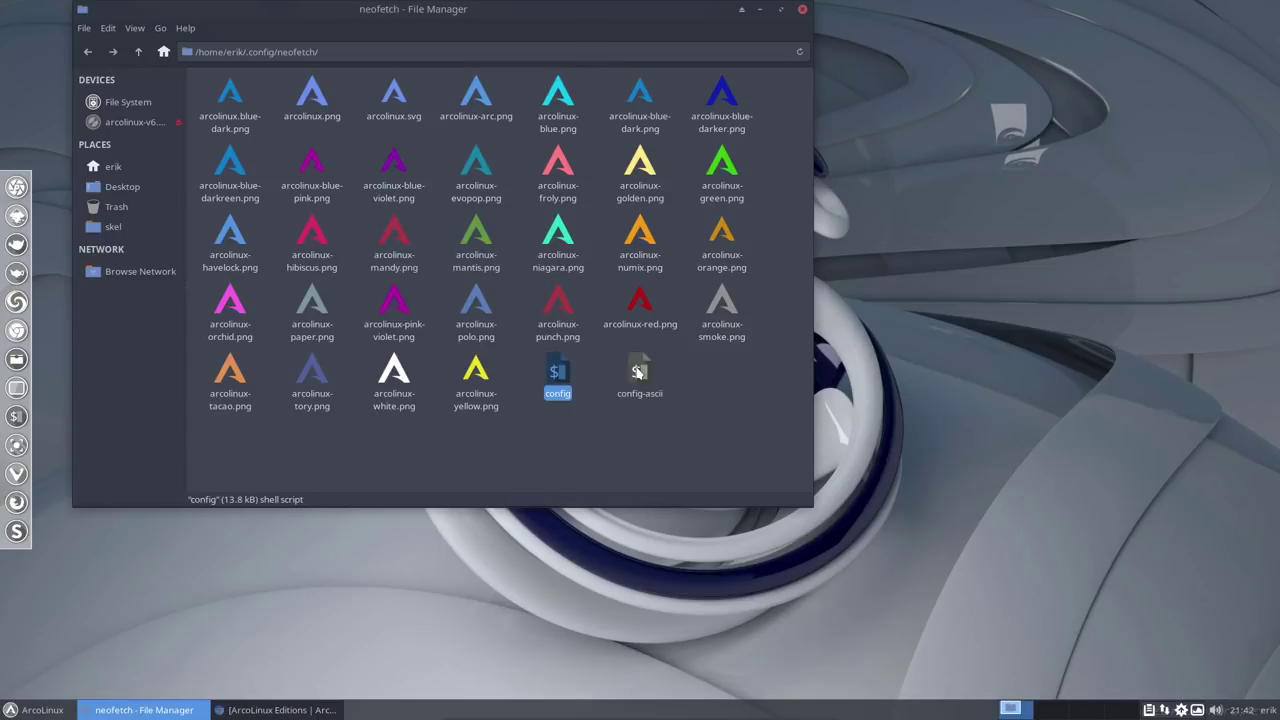
{"action": "key", "text": "ctrl+alt+Return"}
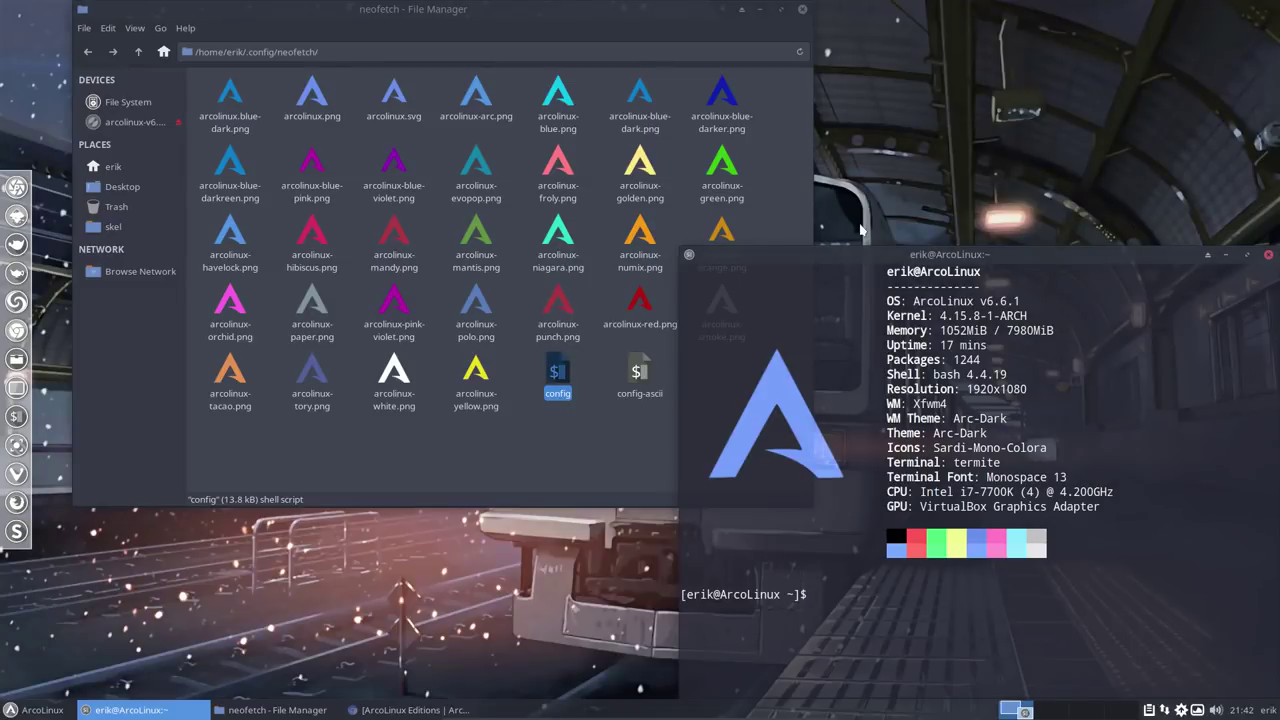
{"action": "left_click_drag", "start_coordinate": [999, 256], "coordinate": [785, 122]}
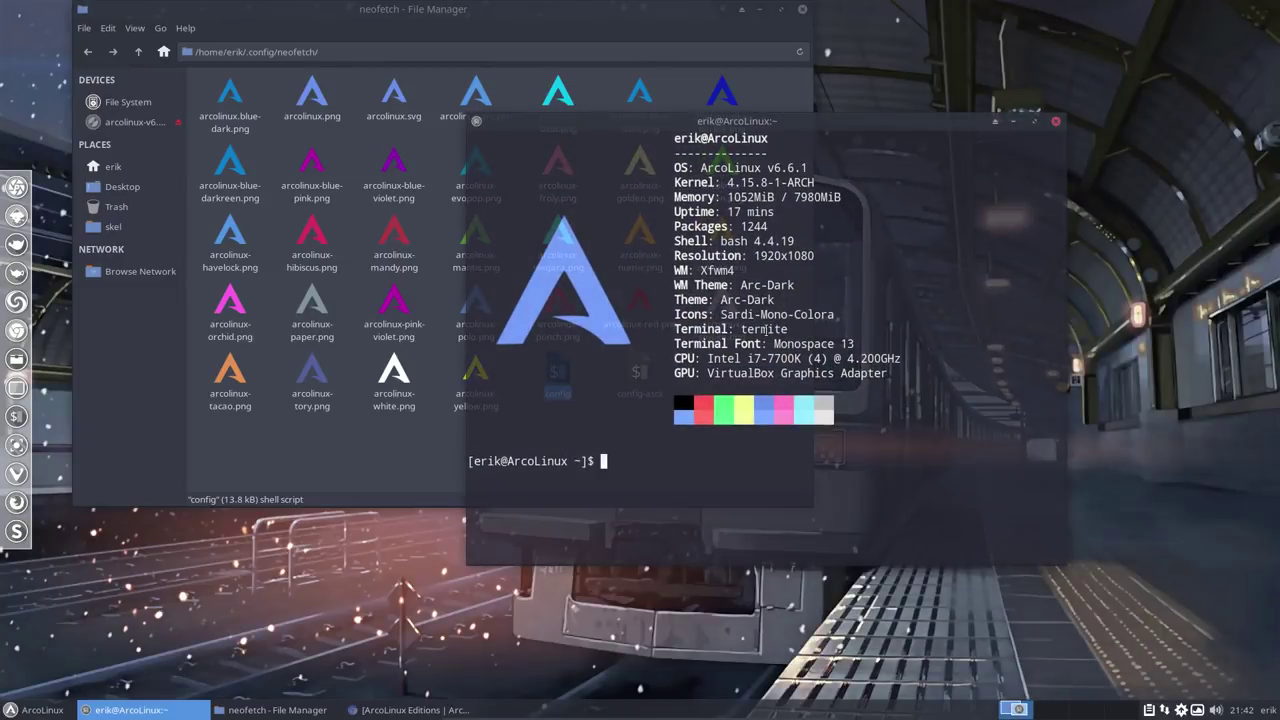
{"action": "left_click", "coordinate": [1057, 123]}
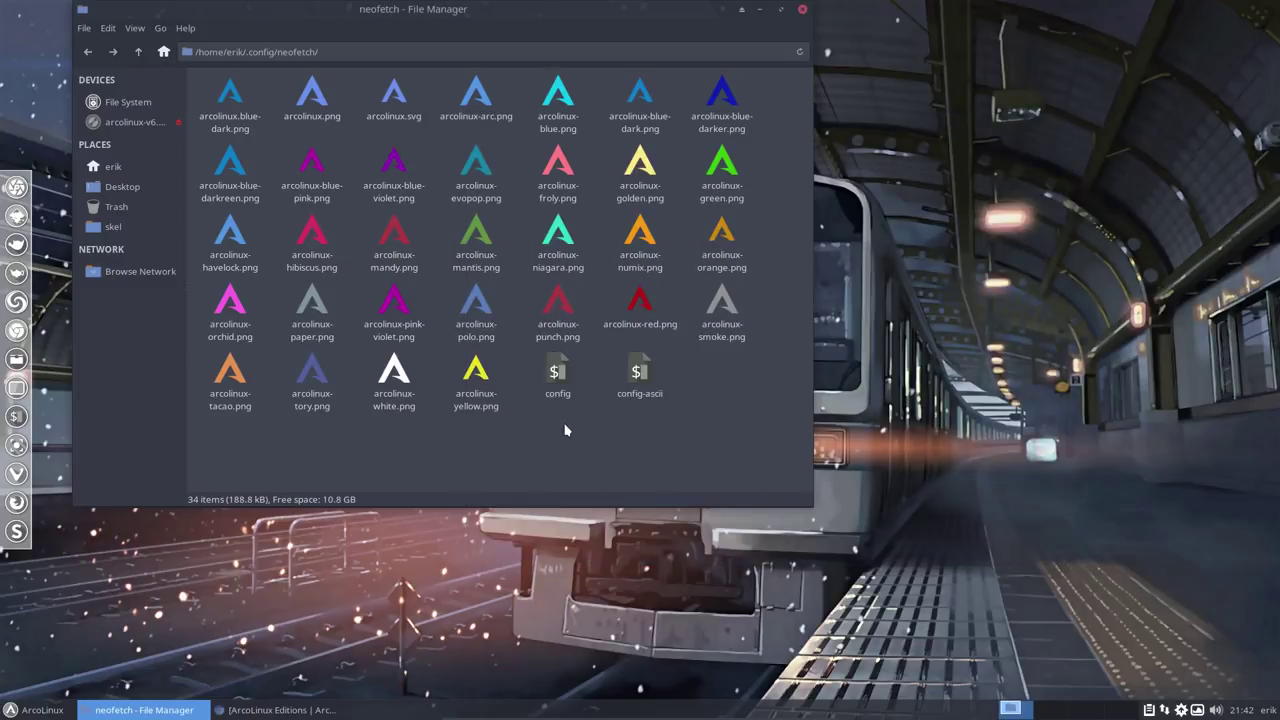
Step: Rename config back to config-logo and config-ascii back to config
{"action": "left_click", "coordinate": [558, 377]}
{"action": "key", "text": "F2"}
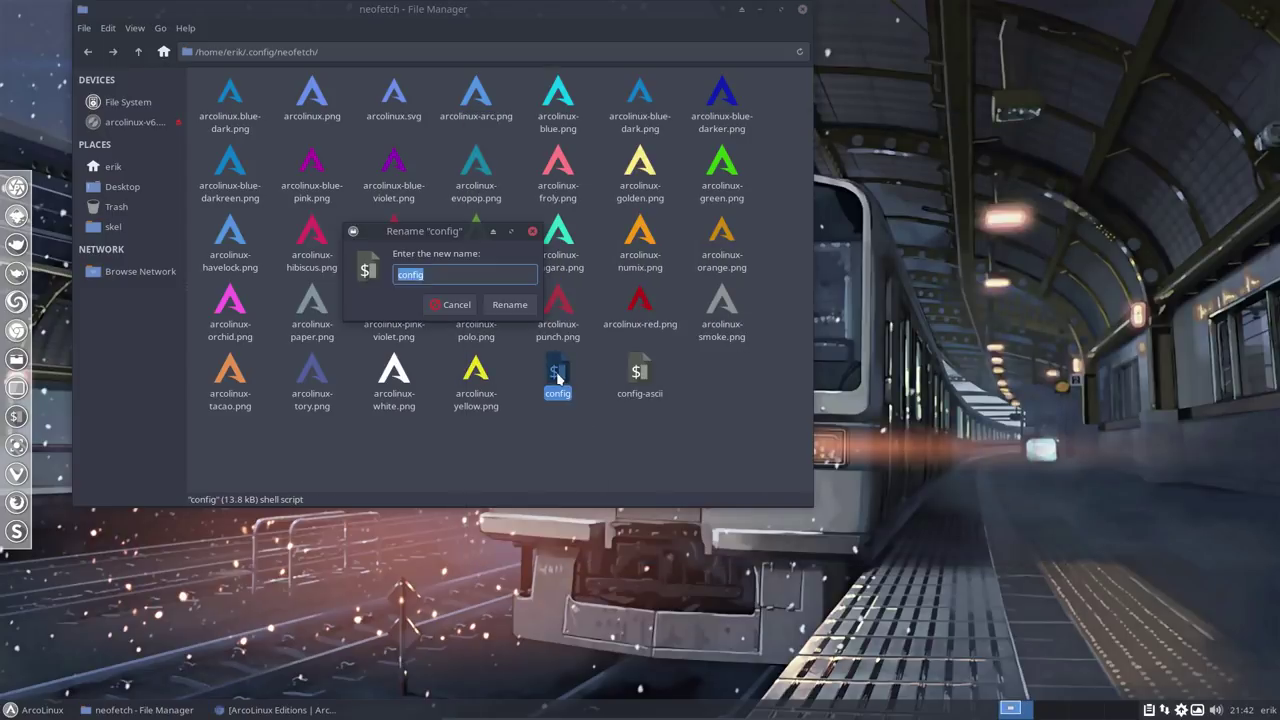
{"action": "key", "text": "End"}
{"action": "type", "text": "-logo"}
{"action": "key", "text": "Return"}
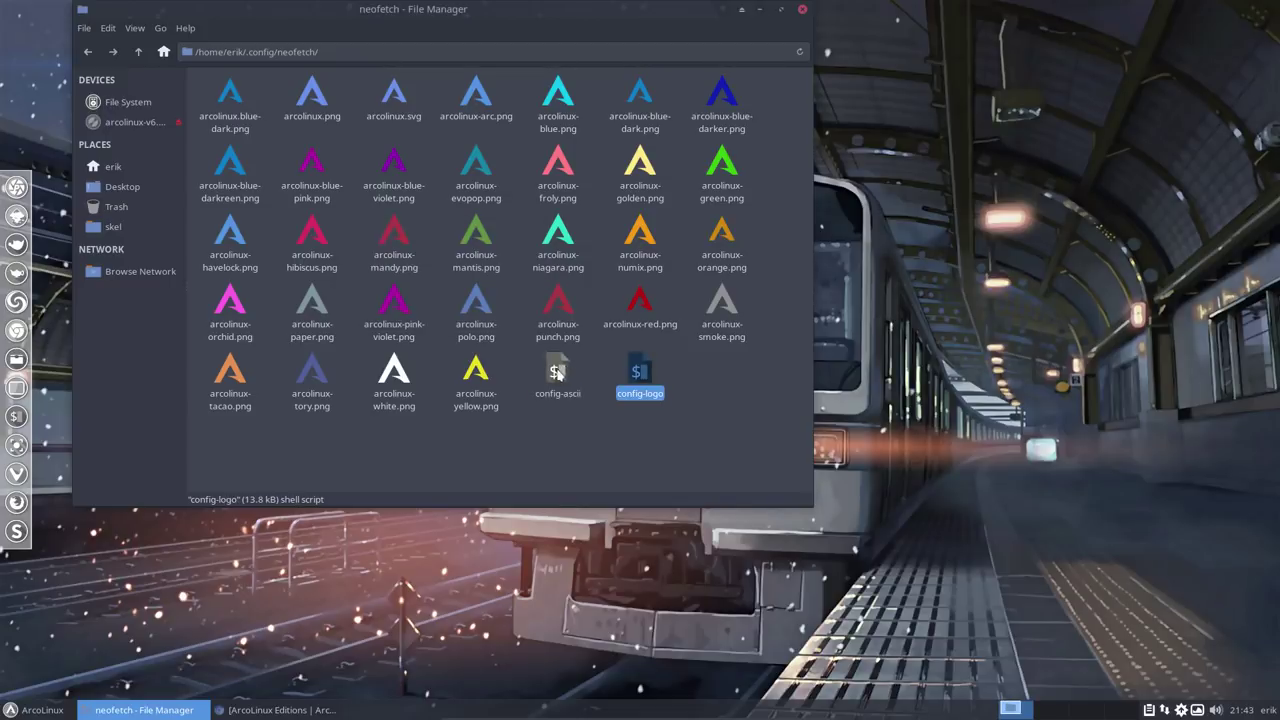
{"action": "left_click", "coordinate": [557, 372]}
{"action": "key", "text": "F2"}
{"action": "key", "text": "End"}
{"action": "key", "text": "BackSpace"}
{"action": "key", "text": "BackSpace"}
{"action": "key", "text": "BackSpace"}
{"action": "key", "text": "BackSpace"}
{"action": "key", "text": "BackSpace"}
{"action": "key", "text": "BackSpace"}
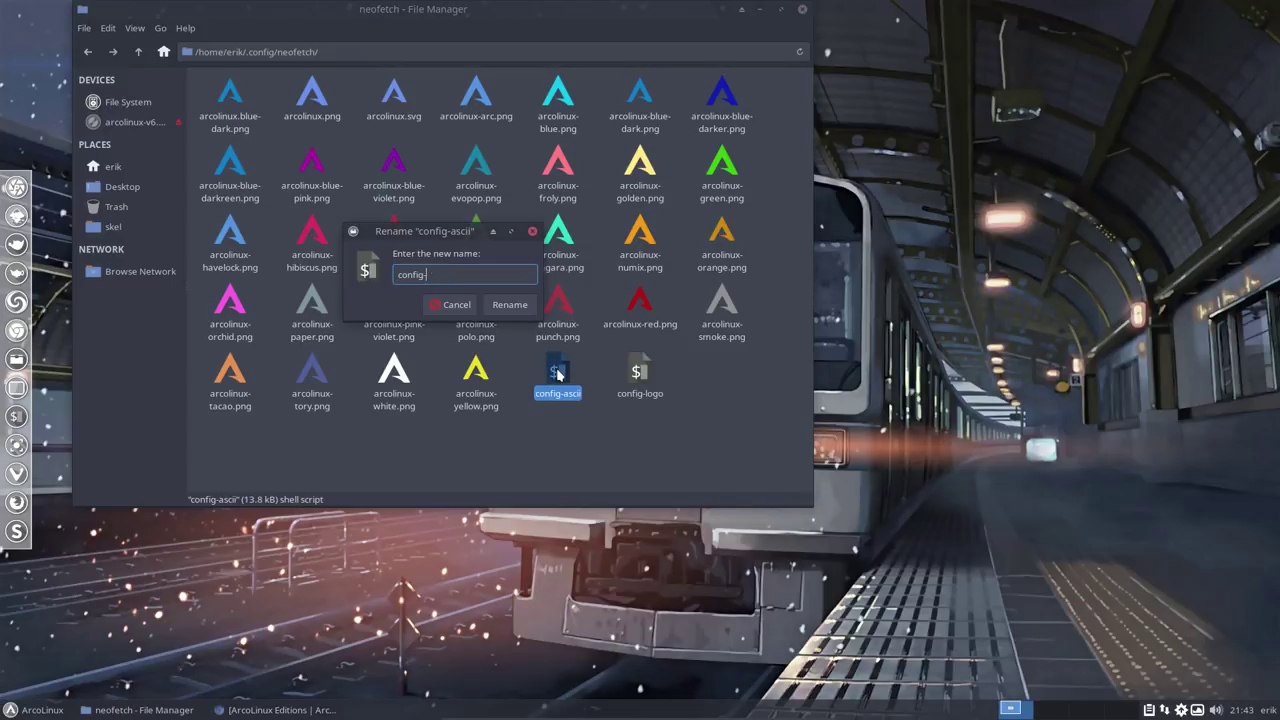
{"action": "key", "text": "Return"}
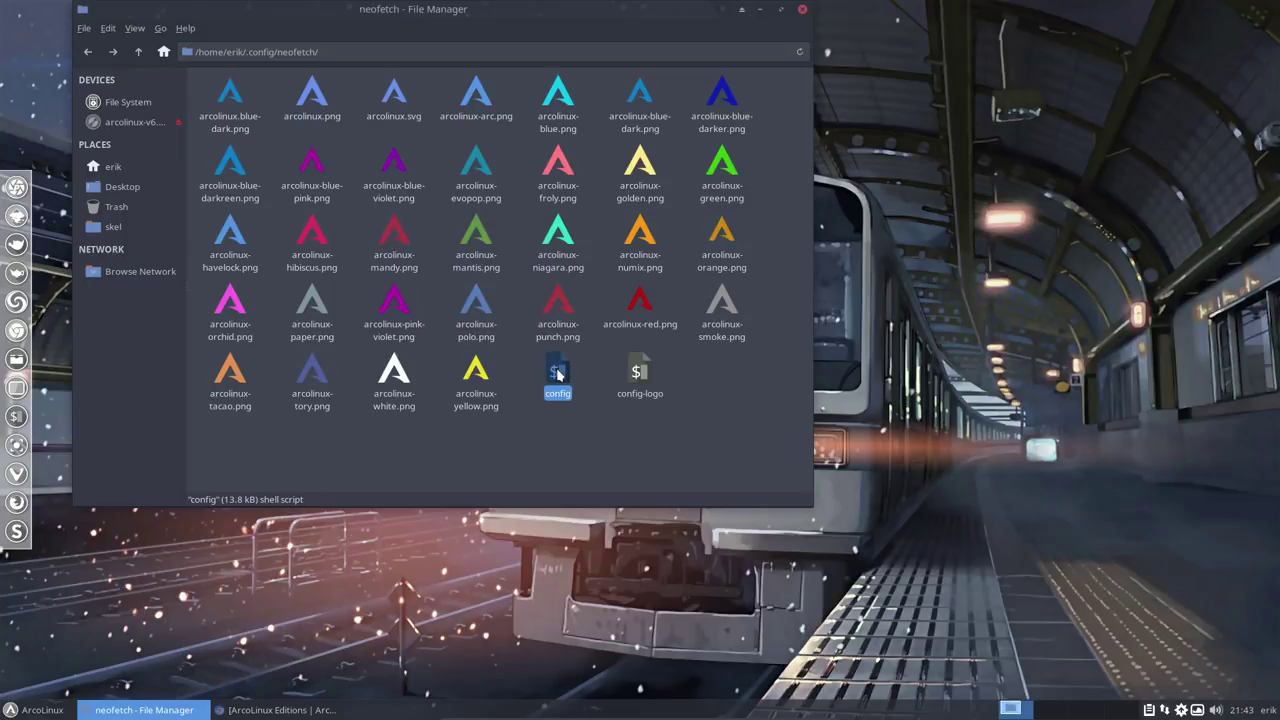
Step: Check neofetch in a new terminal, then close the terminal and Thunar
{"action": "key", "text": "super+Return"}
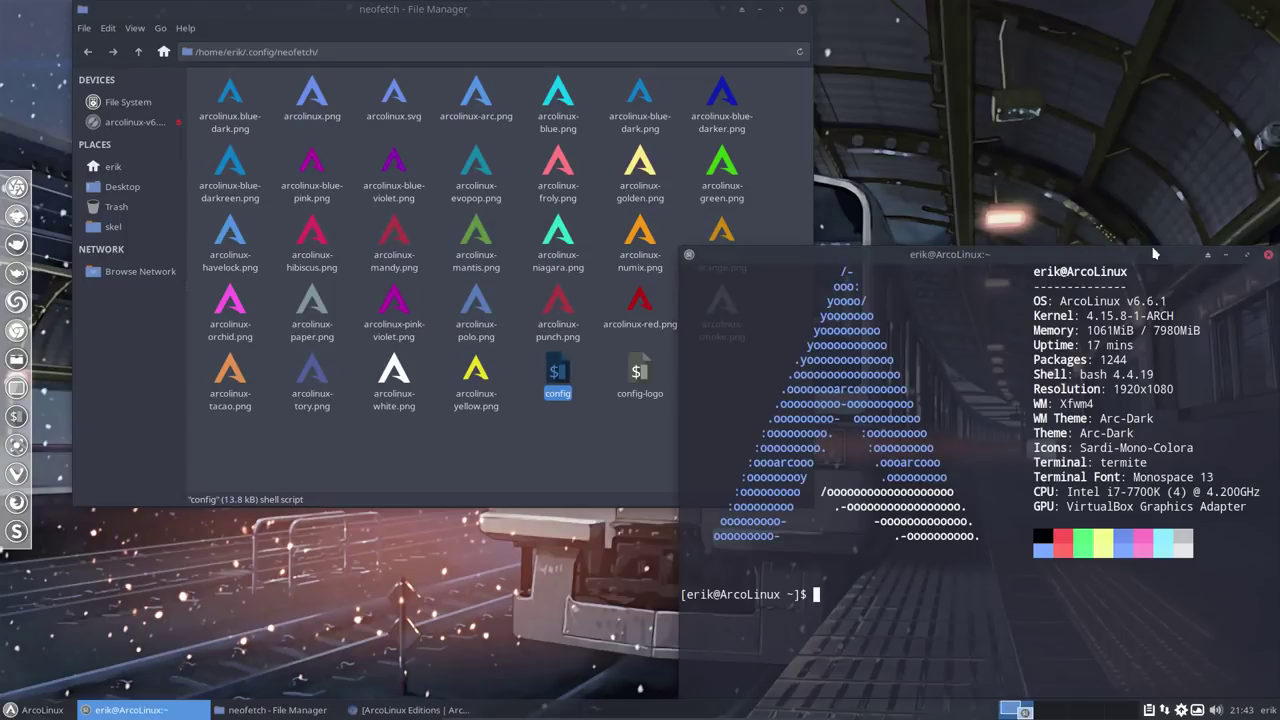
{"action": "left_click_drag", "start_coordinate": [1260, 252], "coordinate": [1010, 140]}
{"action": "left_click", "coordinate": [1017, 145]}
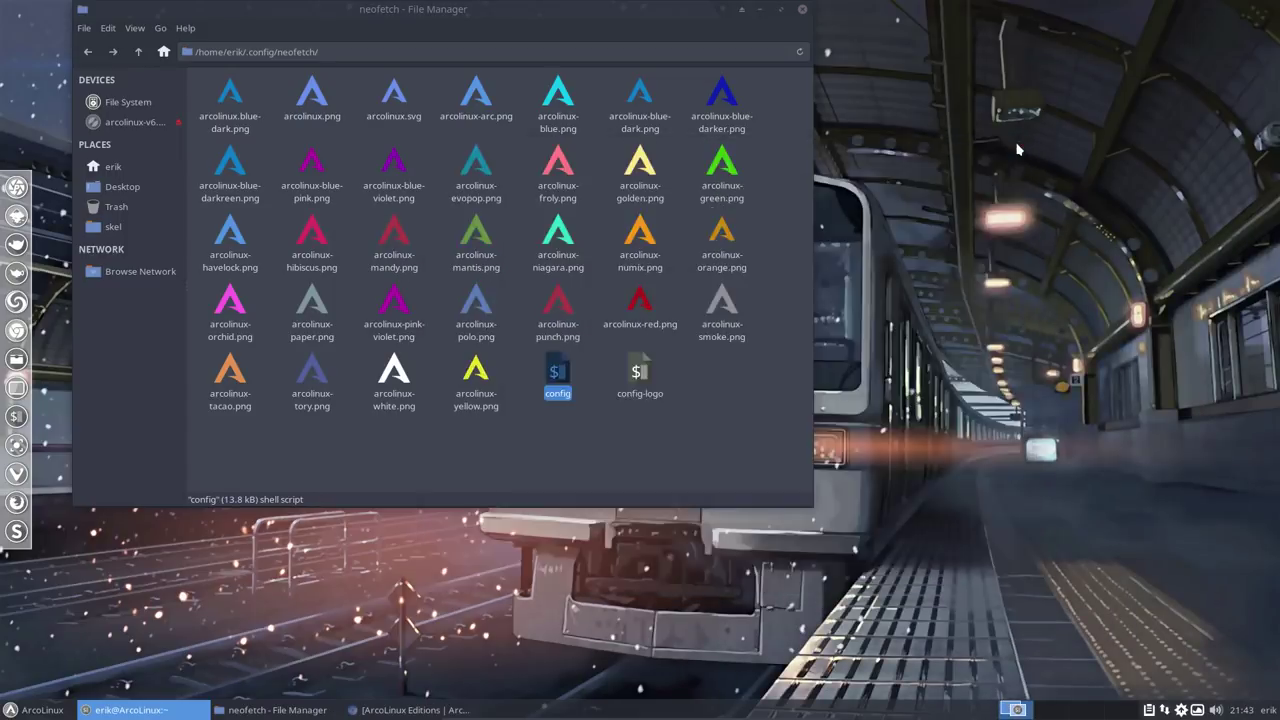
{"action": "left_click", "coordinate": [803, 10]}
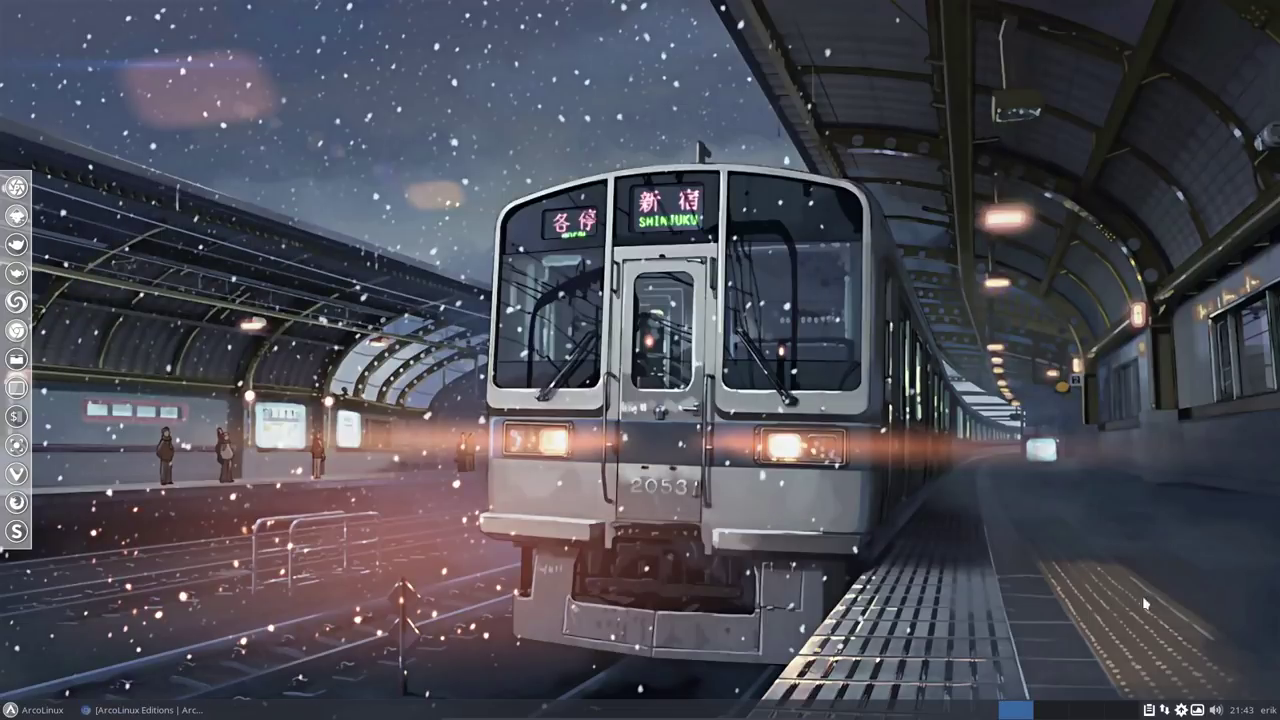
Step: Launch Pamac and browse the arcolinux_repo package list
{"action": "left_click", "coordinate": [1183, 707]}
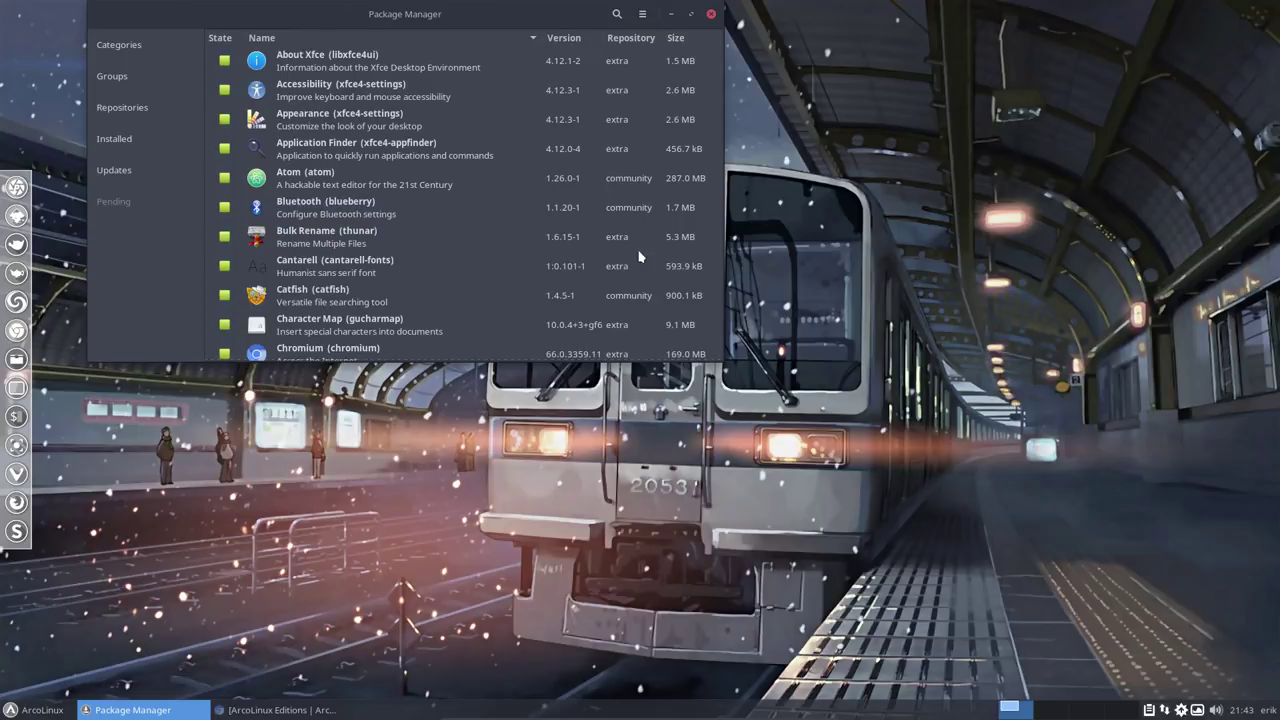
{"action": "left_click", "coordinate": [123, 109]}
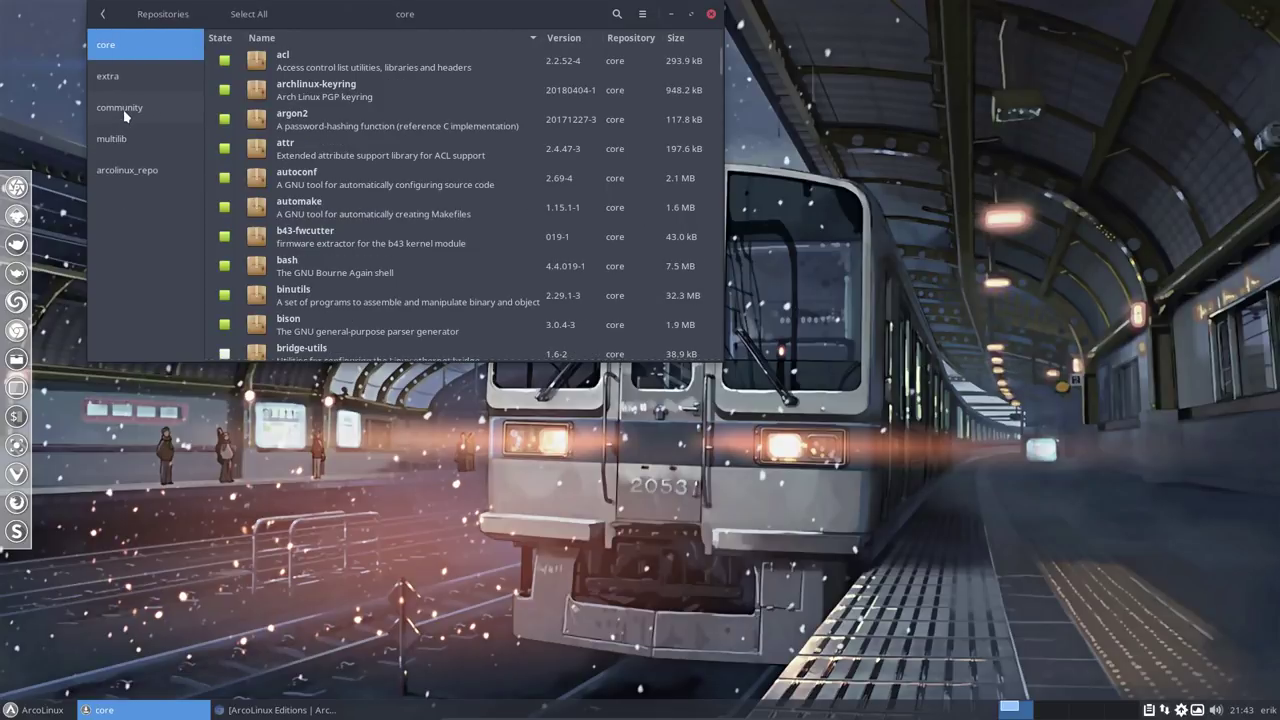
{"action": "left_click", "coordinate": [136, 172]}
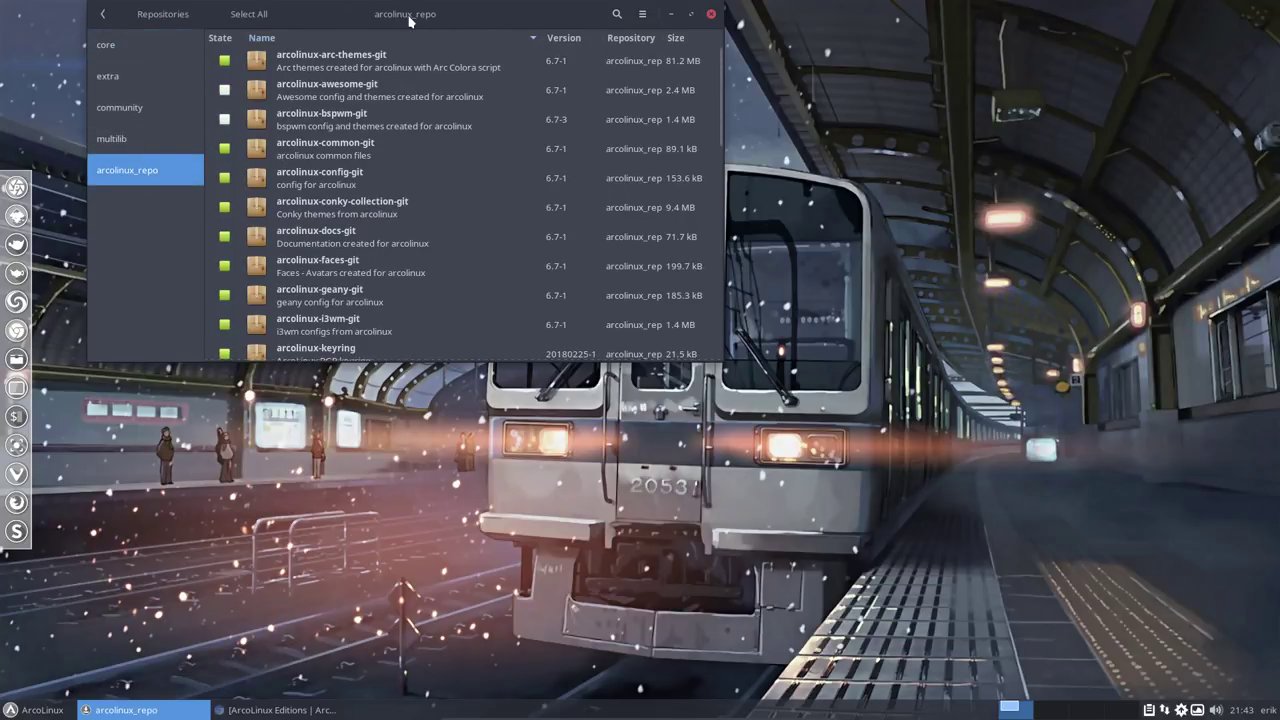
{"action": "left_click_drag", "start_coordinate": [408, 14], "coordinate": [577, 88]}
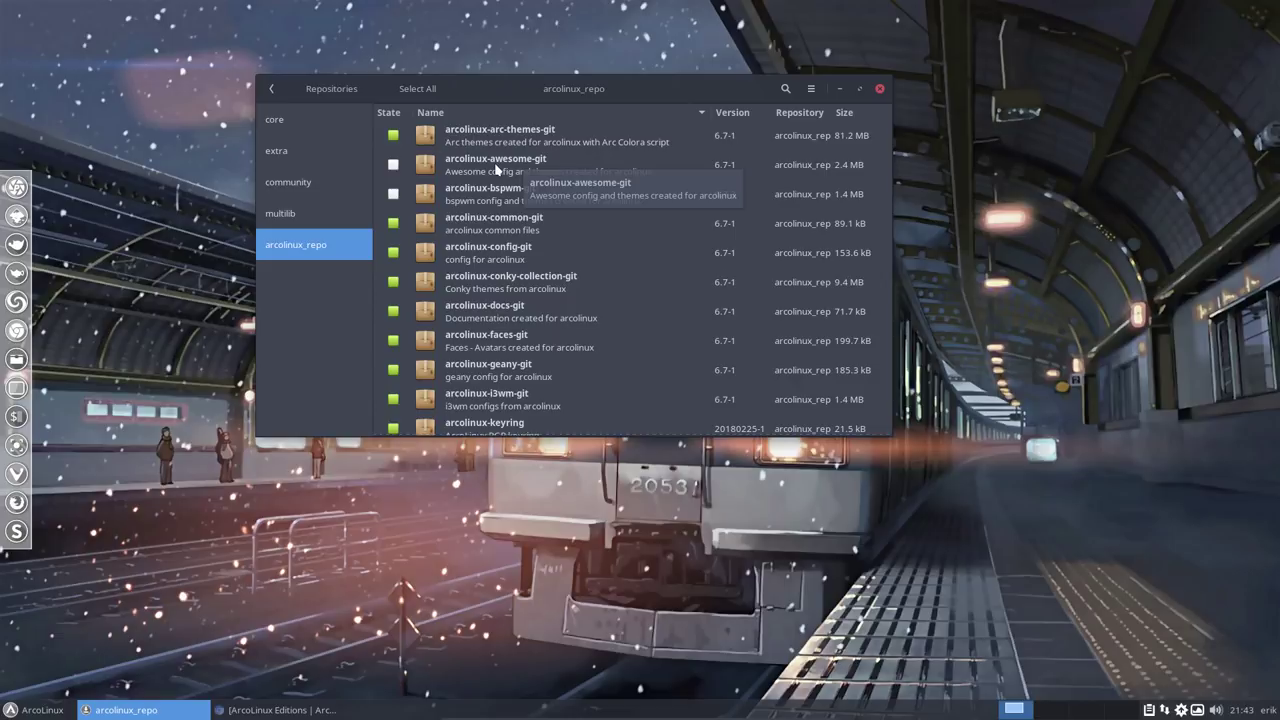
{"action": "left_click", "coordinate": [512, 192]}
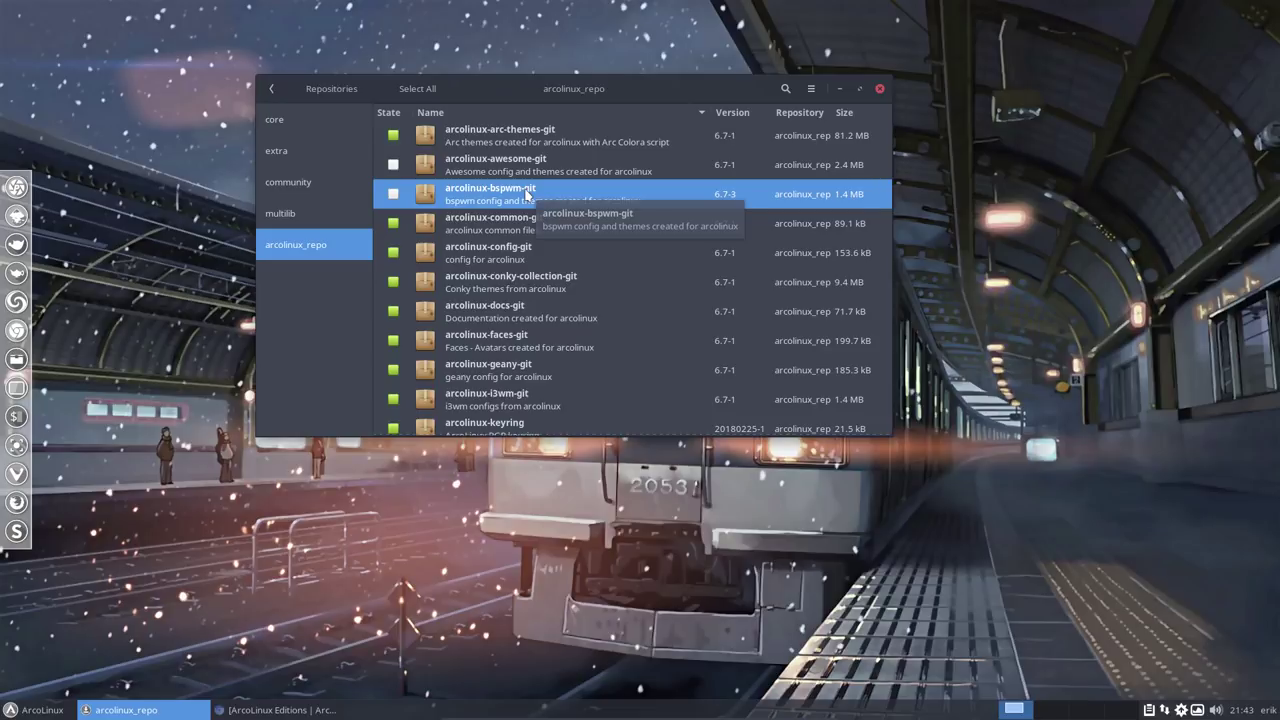
{"action": "scroll", "coordinate": [520, 210], "scroll_direction": "down", "scroll_amount": 1}
{"action": "scroll", "coordinate": [513, 230], "scroll_direction": "down", "scroll_amount": 10}
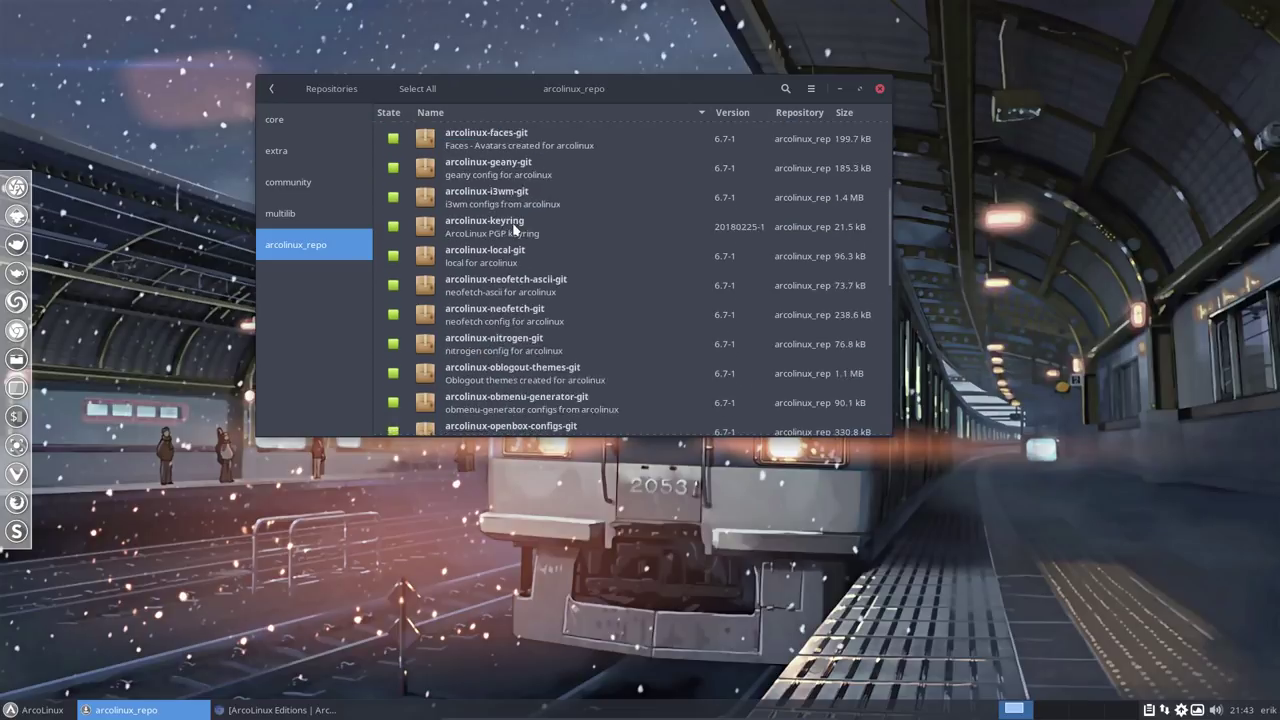
{"action": "scroll", "coordinate": [513, 230], "scroll_direction": "down", "scroll_amount": 5}
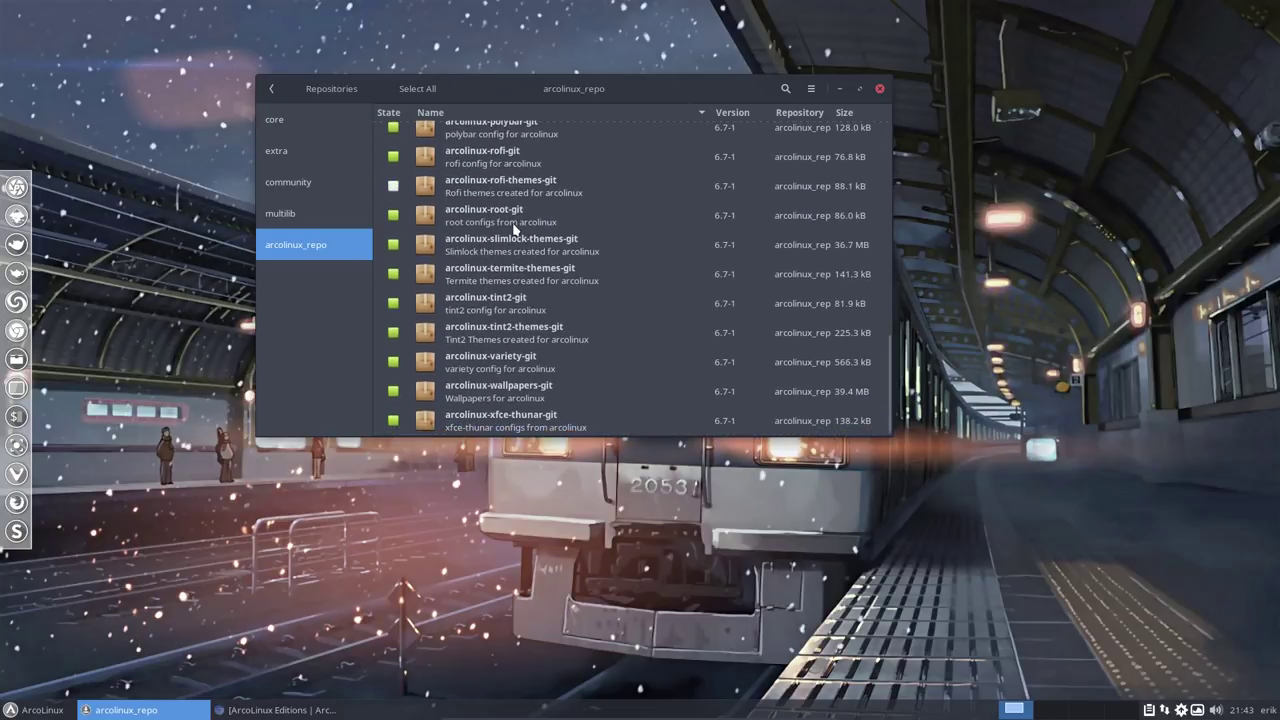
Step: Install arcolinux-rofi-themes-git, authorising with the account password, and close Pamac
{"action": "left_click", "coordinate": [479, 195]}
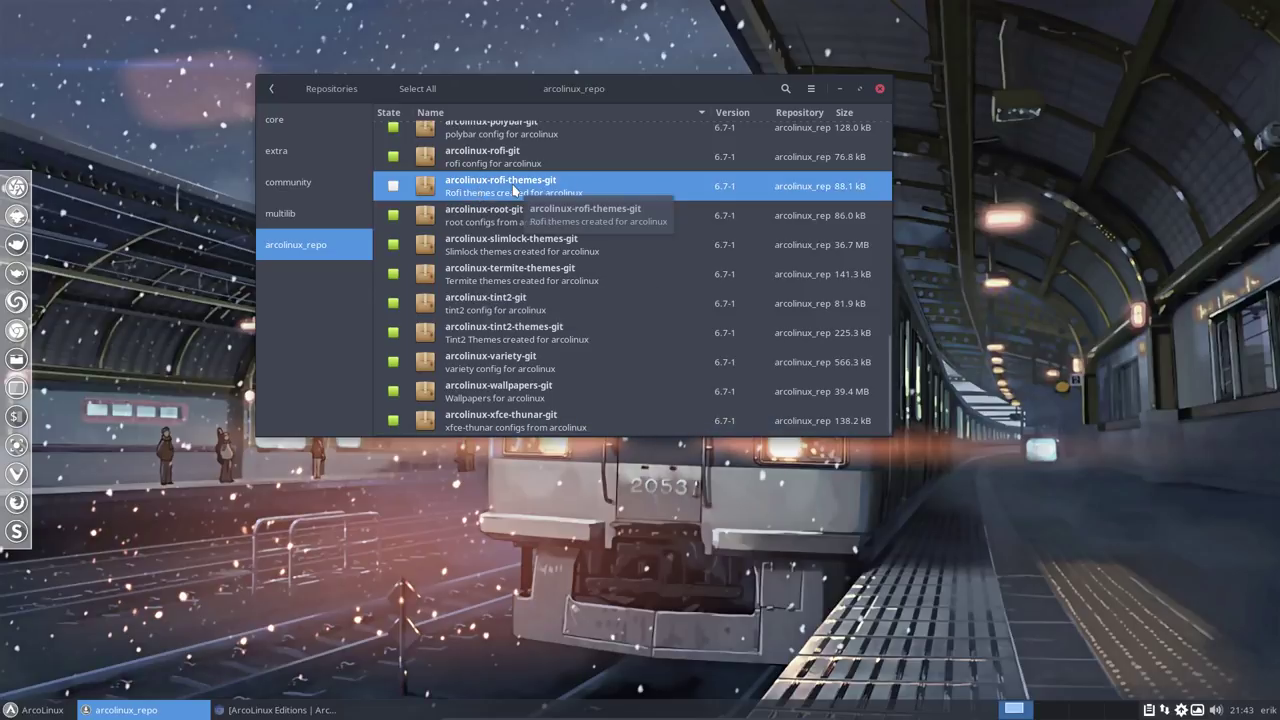
{"action": "left_click", "coordinate": [394, 186]}
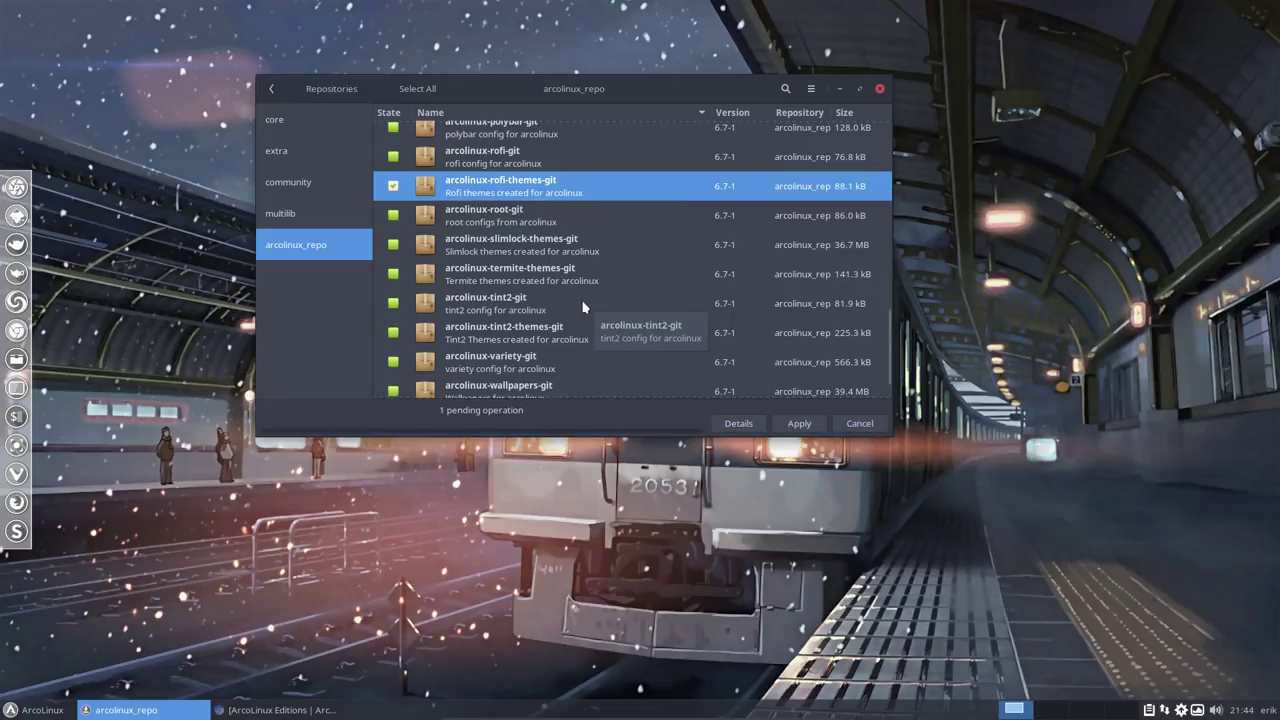
{"action": "scroll", "coordinate": [584, 307], "scroll_direction": "down", "scroll_amount": 1}
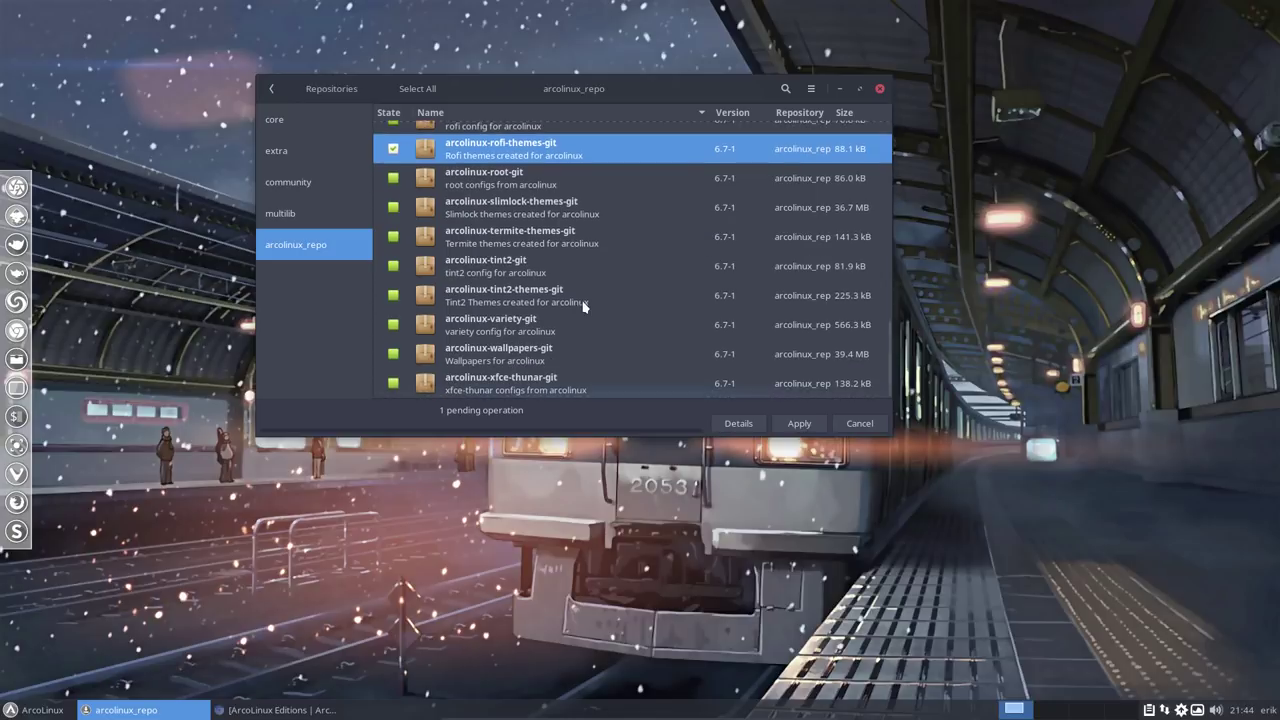
{"action": "scroll", "coordinate": [584, 307], "scroll_direction": "up", "scroll_amount": 3}
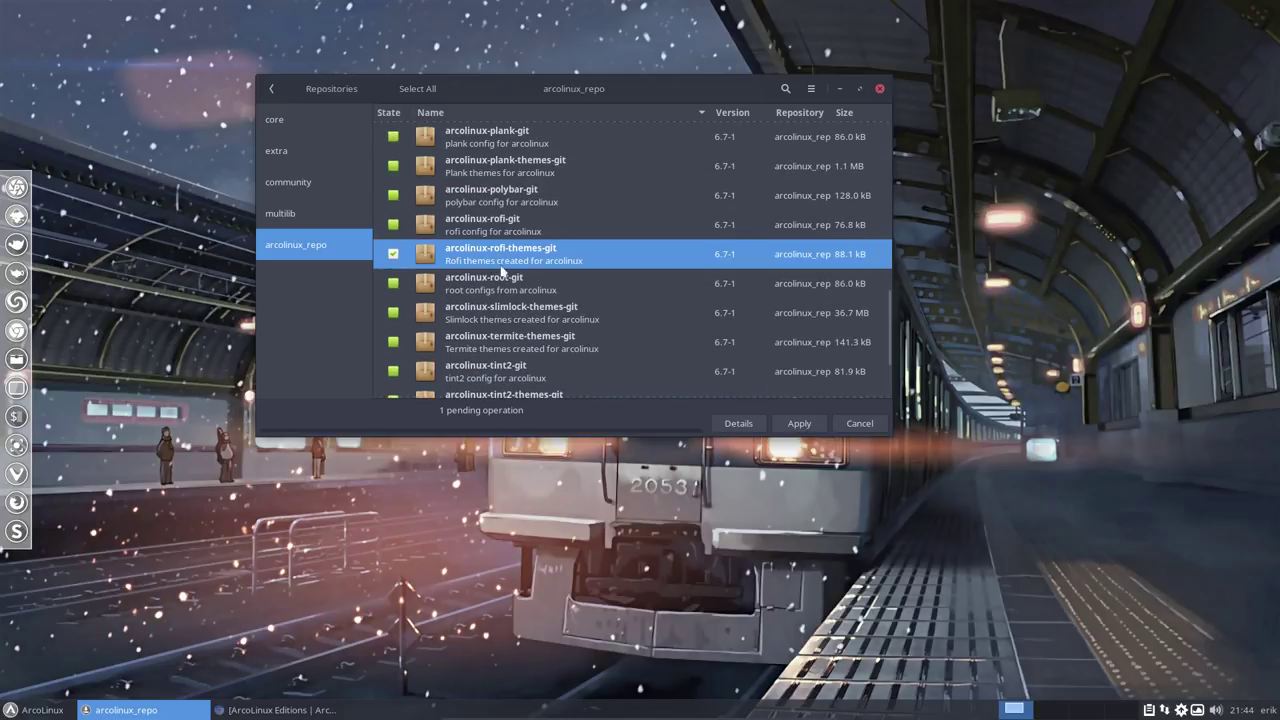
{"action": "left_click", "coordinate": [810, 425]}
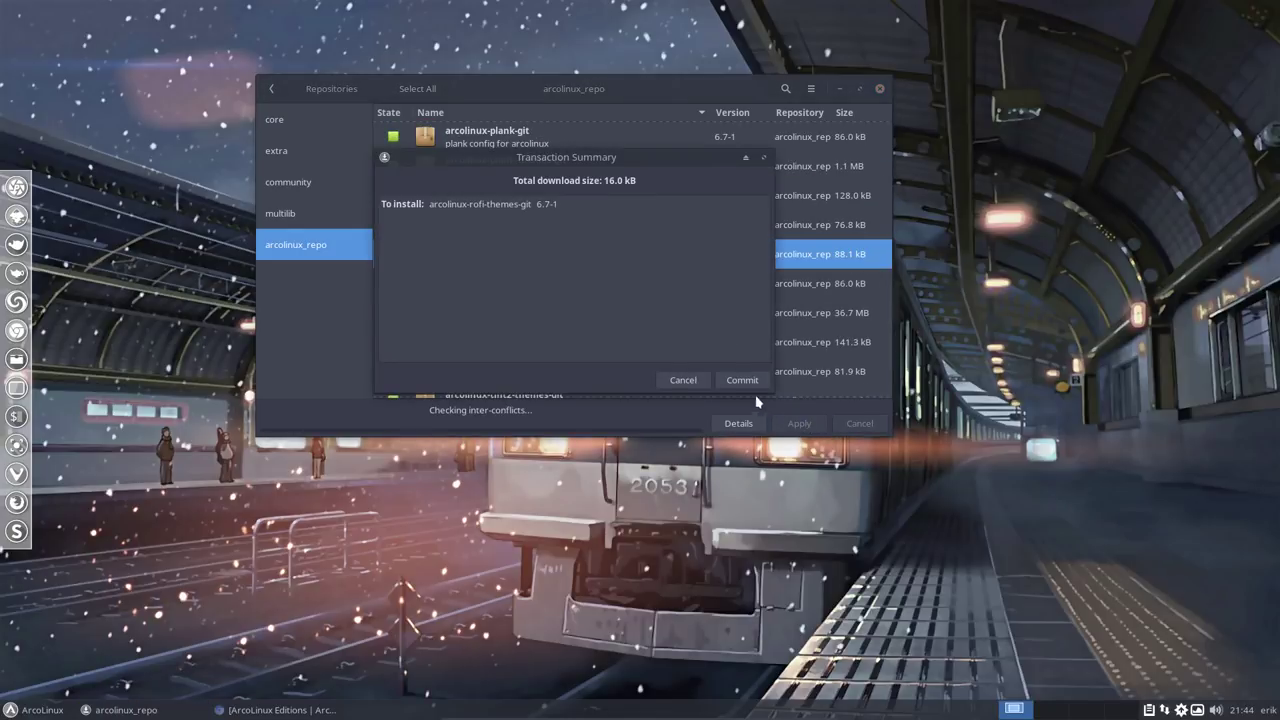
{"action": "left_click", "coordinate": [743, 380]}
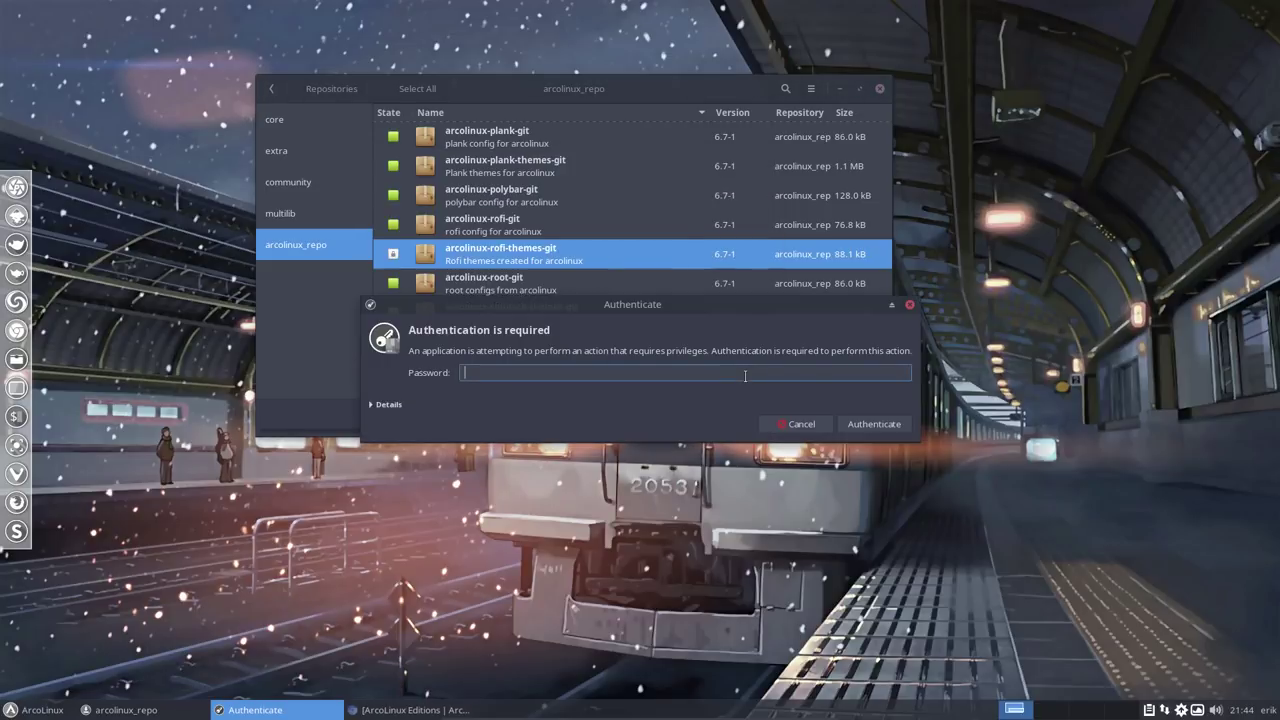
{"action": "type", "text": "****"}
{"action": "key", "text": "Return"}
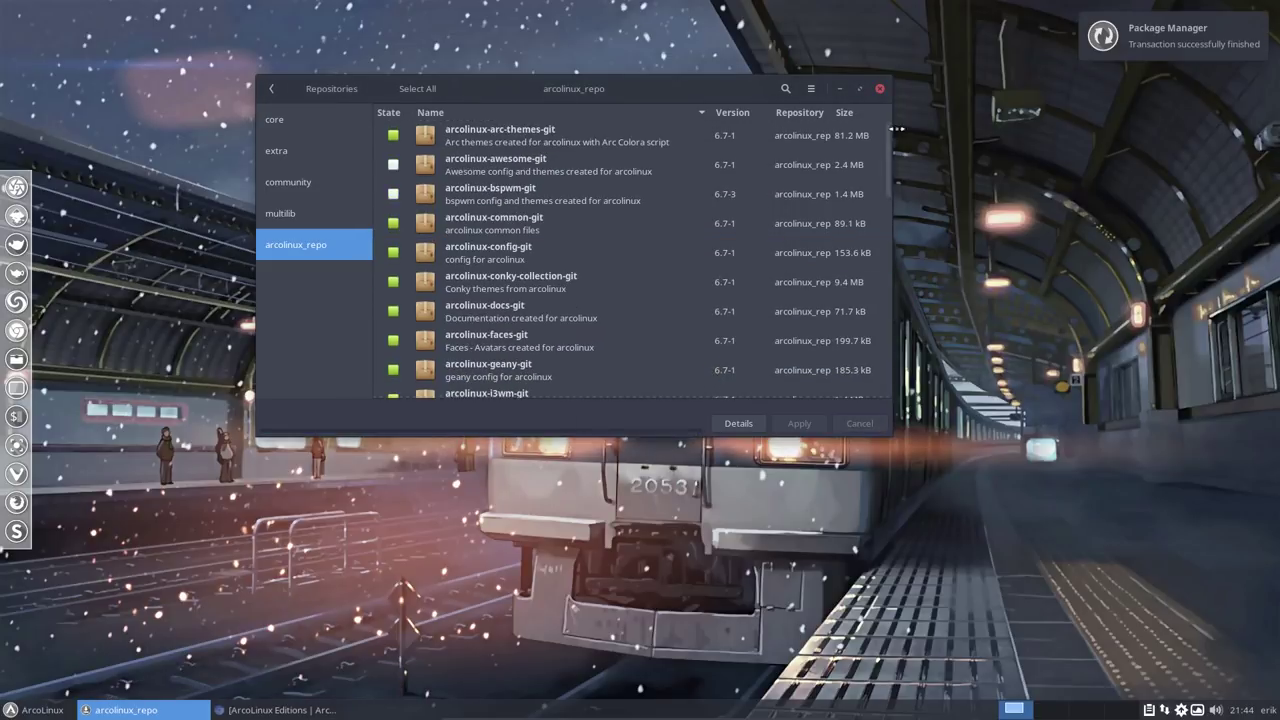
{"action": "left_click", "coordinate": [880, 89]}
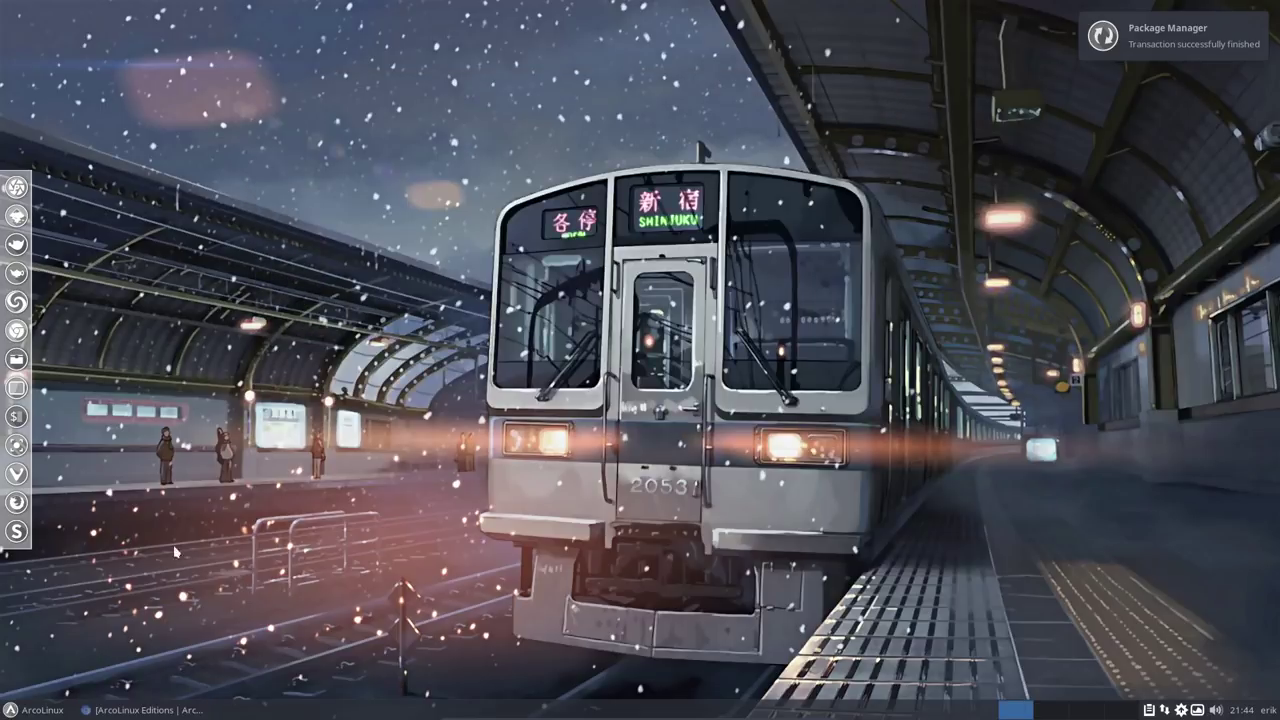
{"action": "left_click", "coordinate": [38, 709]}
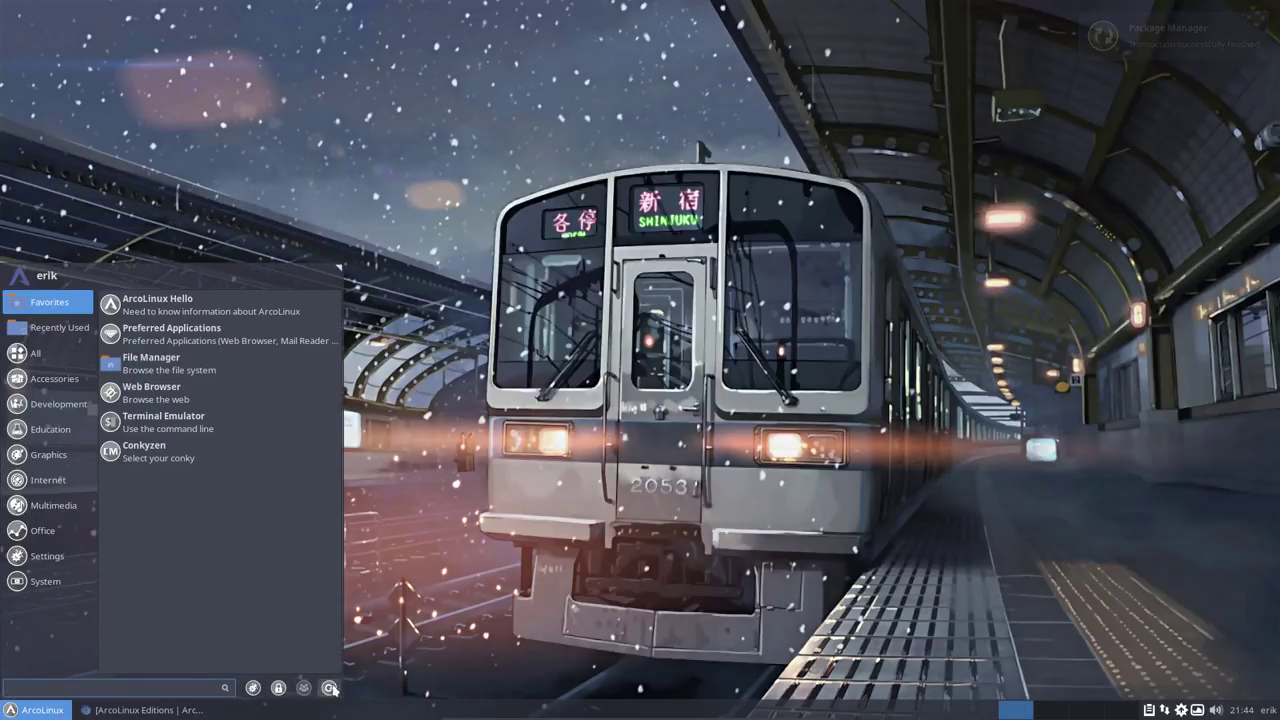
Step: Log out and log back in under the Openbox session, entering the account password
{"action": "left_click", "coordinate": [277, 688]}
{"action": "left_click", "coordinate": [586, 316]}
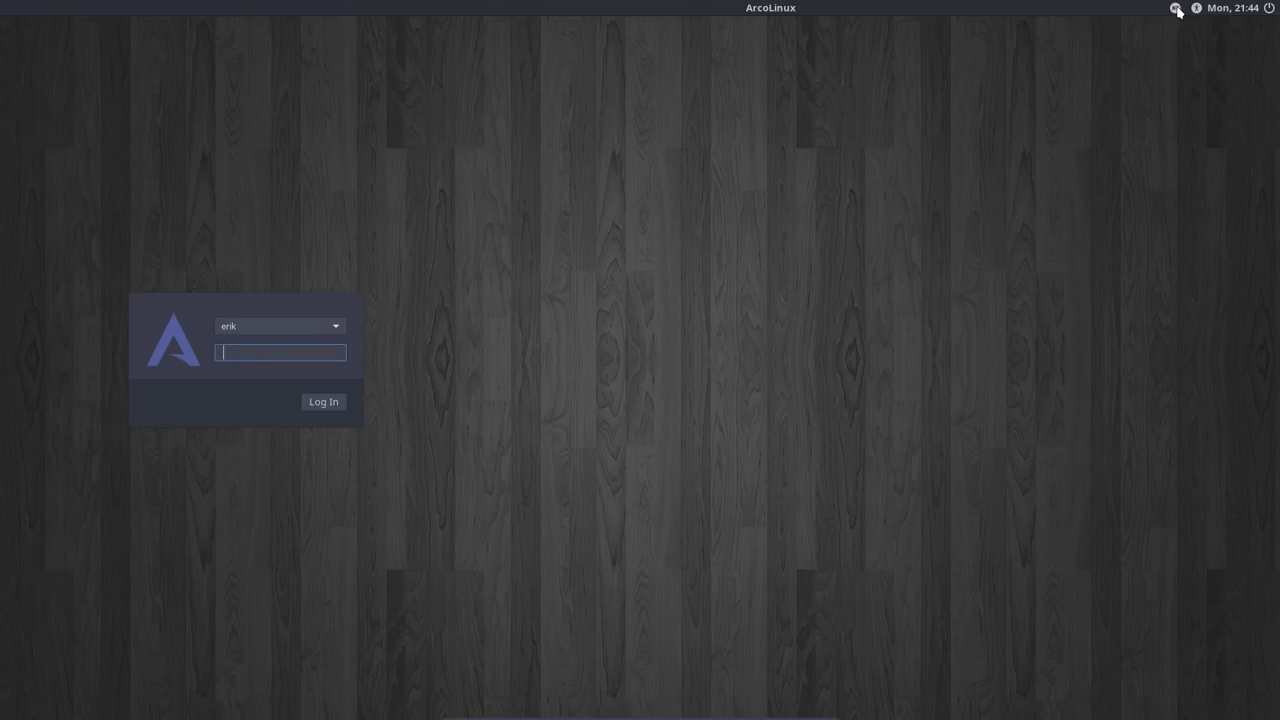
{"action": "left_click", "coordinate": [1175, 8]}
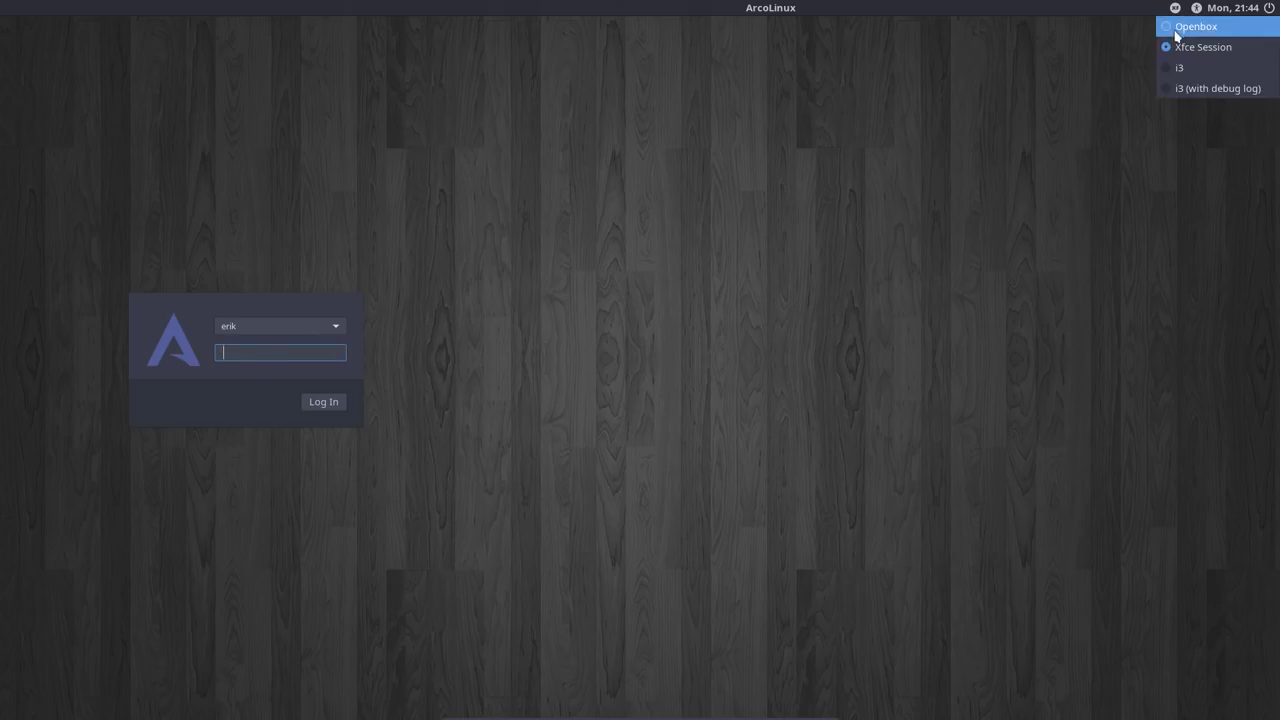
{"action": "left_click", "coordinate": [1195, 27]}
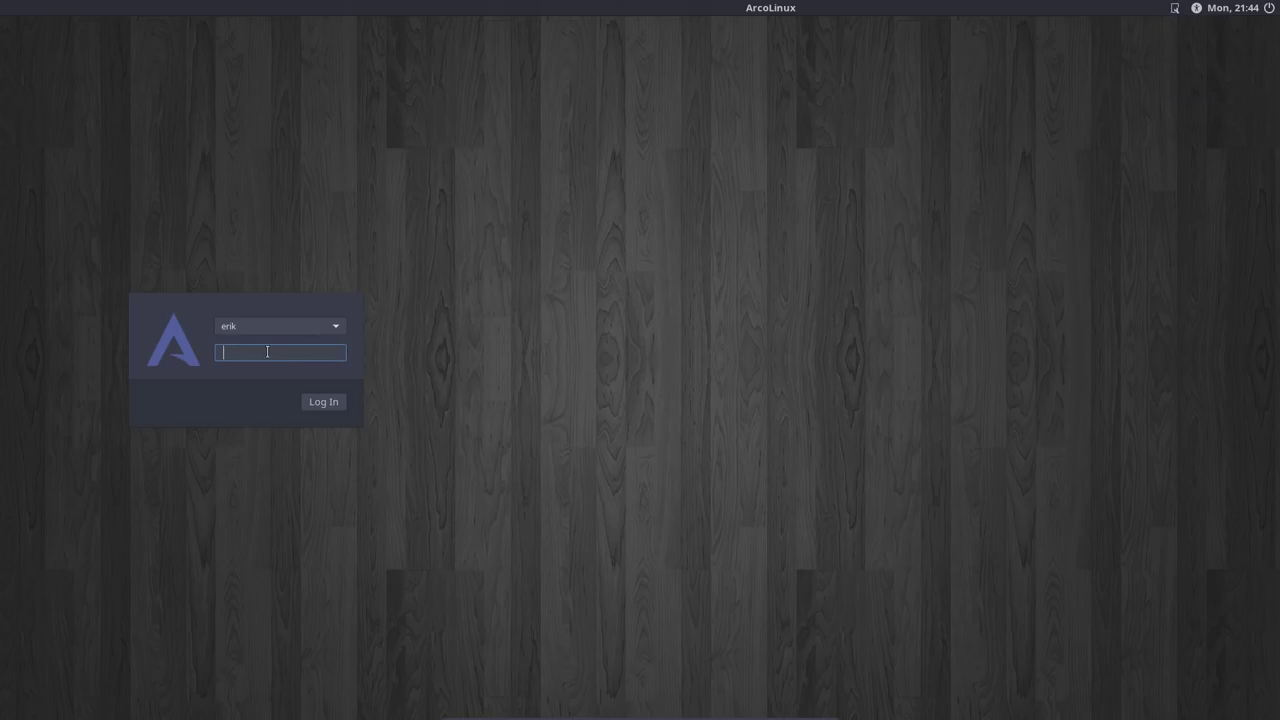
{"action": "key", "text": "Return"}
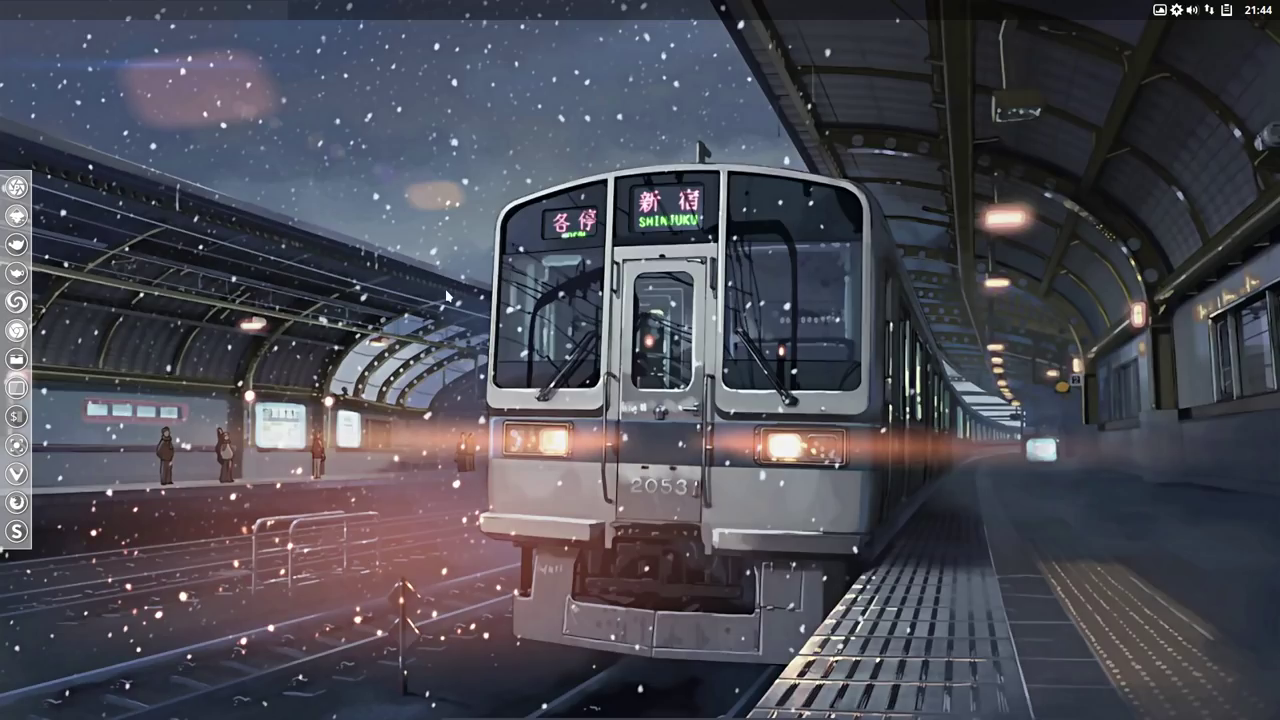
Step: Open the rofi theme selector and preview the Arc-Dark-Casablanca theme
{"action": "key", "text": "ctrl+alt+r"}
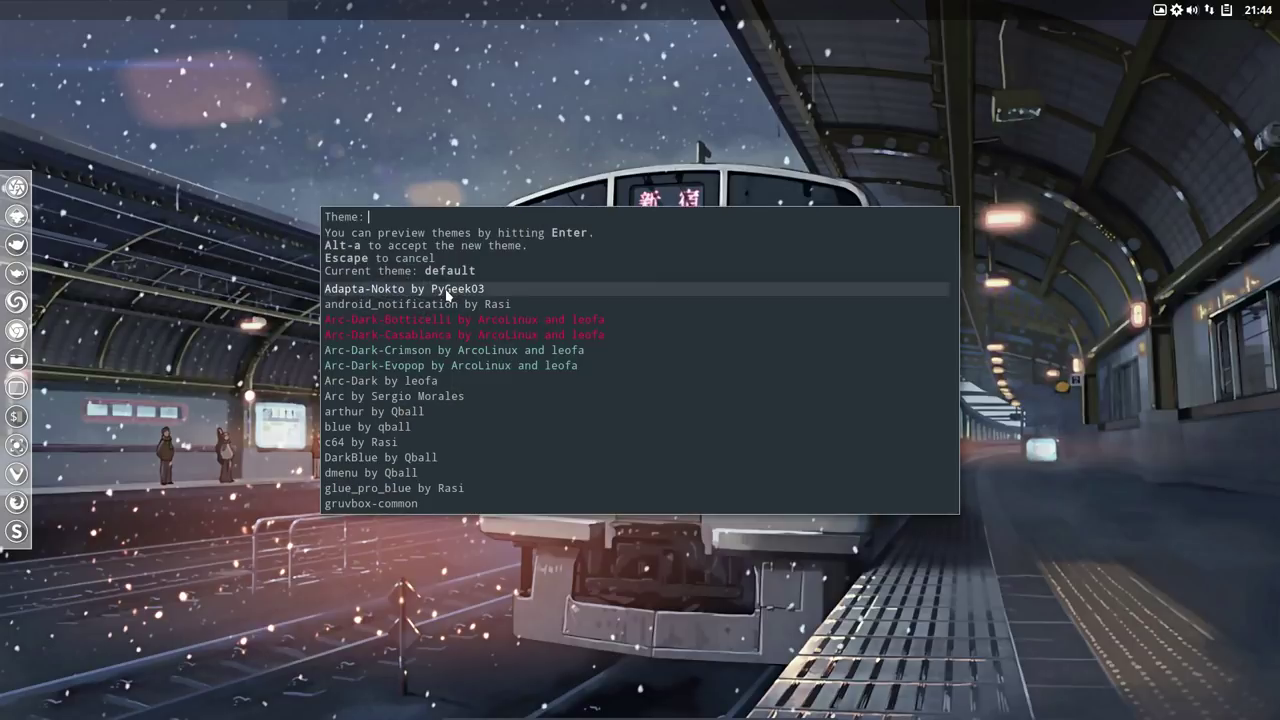
{"action": "key", "text": "Down"}
{"action": "key", "text": "Down"}
{"action": "key", "text": "Down"}
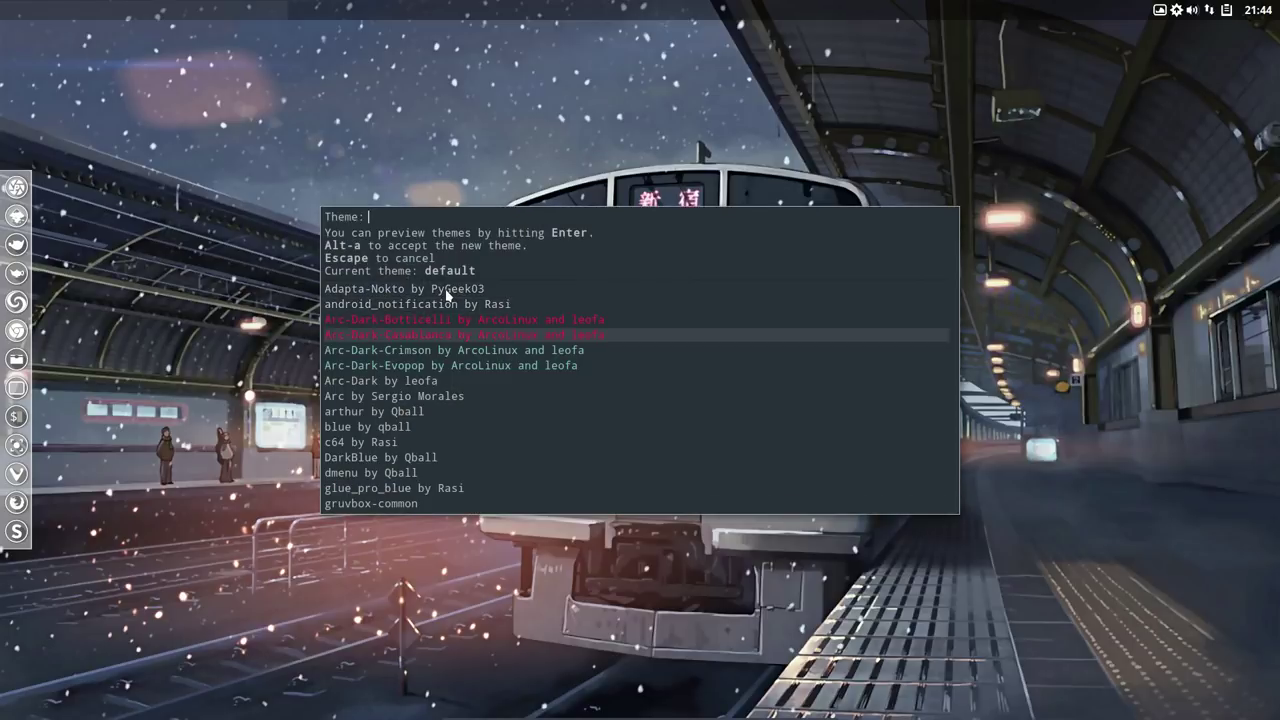
{"action": "key", "text": "Down"}
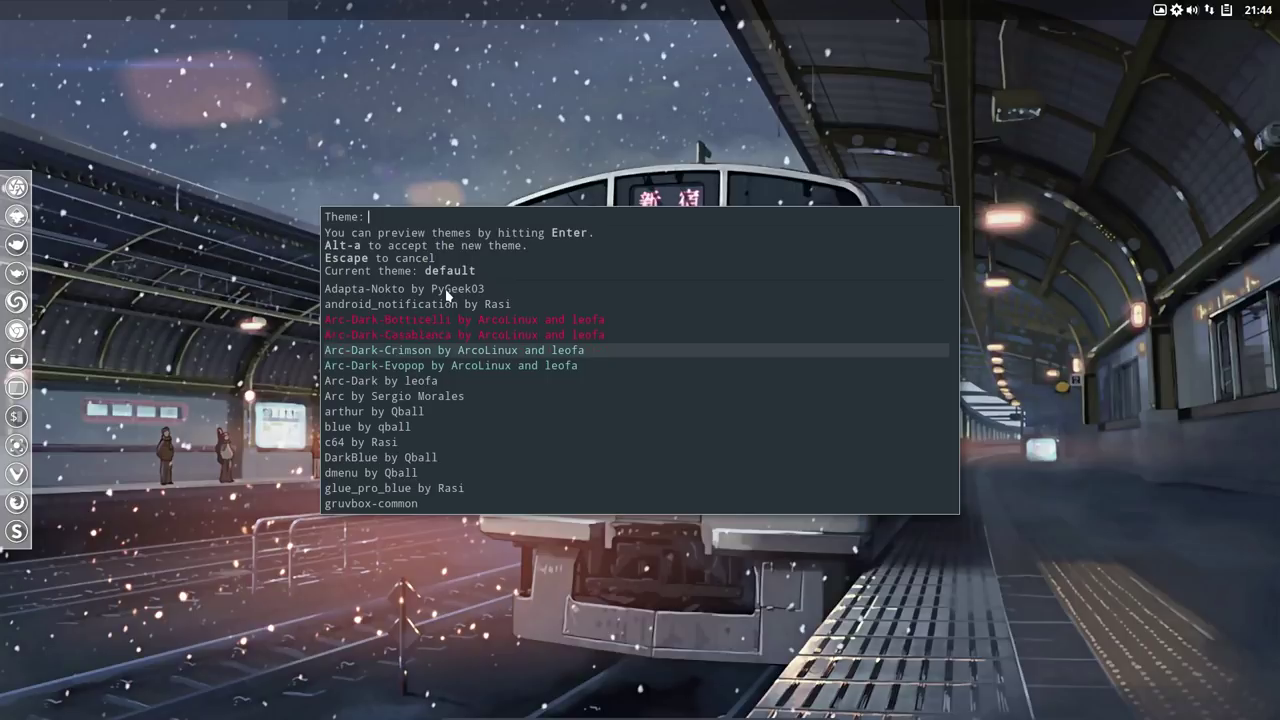
{"action": "key", "text": "Down"}
{"action": "key", "text": "Up"}
{"action": "key", "text": "Up"}
{"action": "key", "text": "Up"}
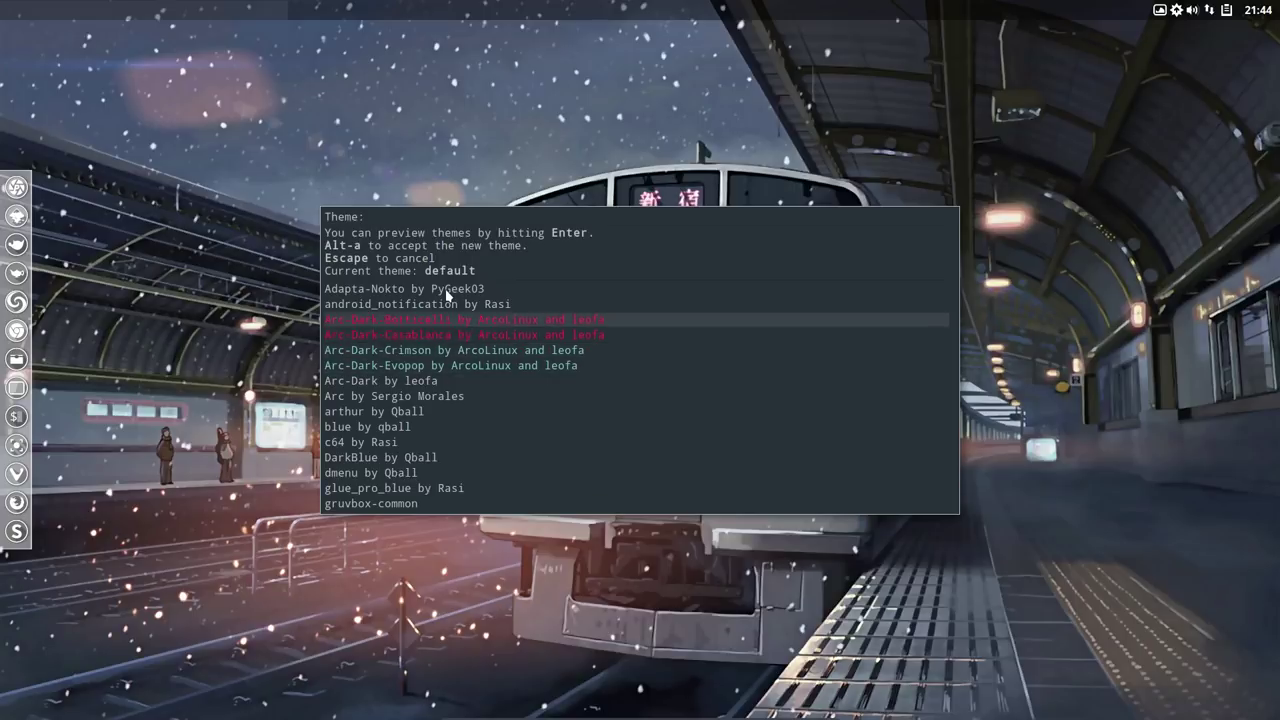
{"action": "key", "text": "Up"}
{"action": "key", "text": "Down"}
{"action": "key", "text": "Down"}
{"action": "key", "text": "Down"}
{"action": "key", "text": "Down"}
{"action": "key", "text": "Down"}
{"action": "key", "text": "Up"}
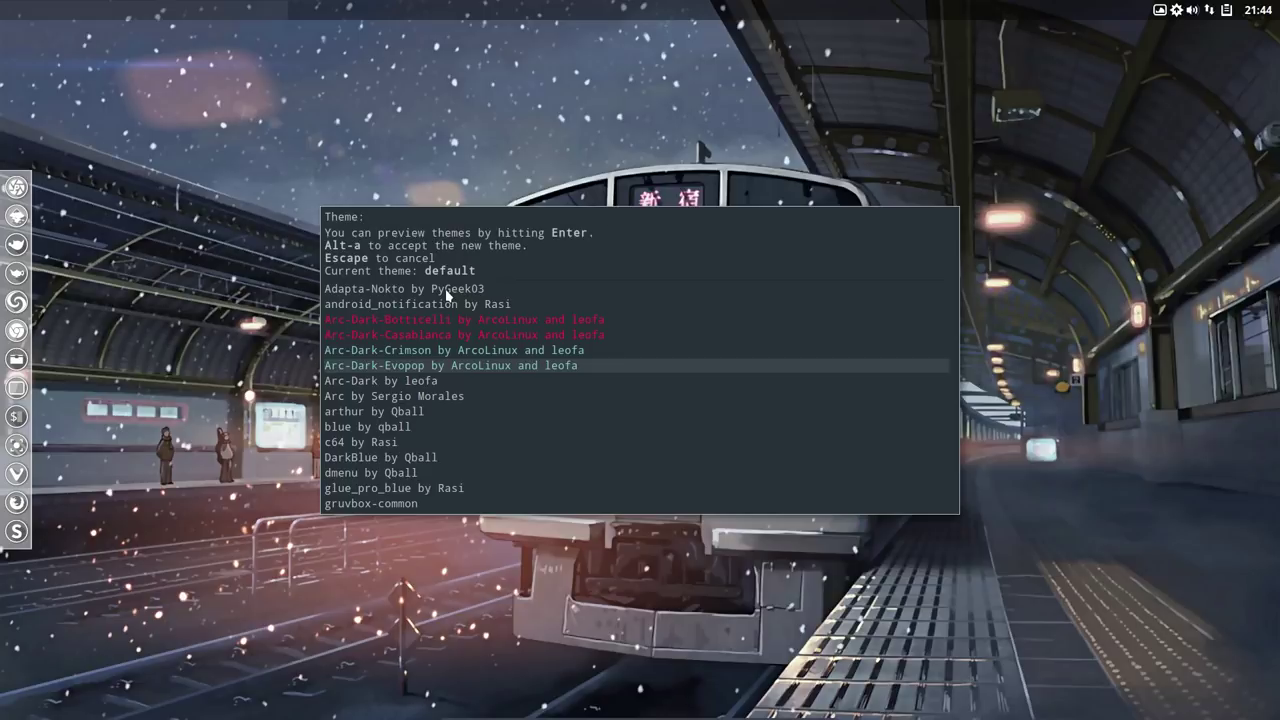
{"action": "key", "text": "Up"}
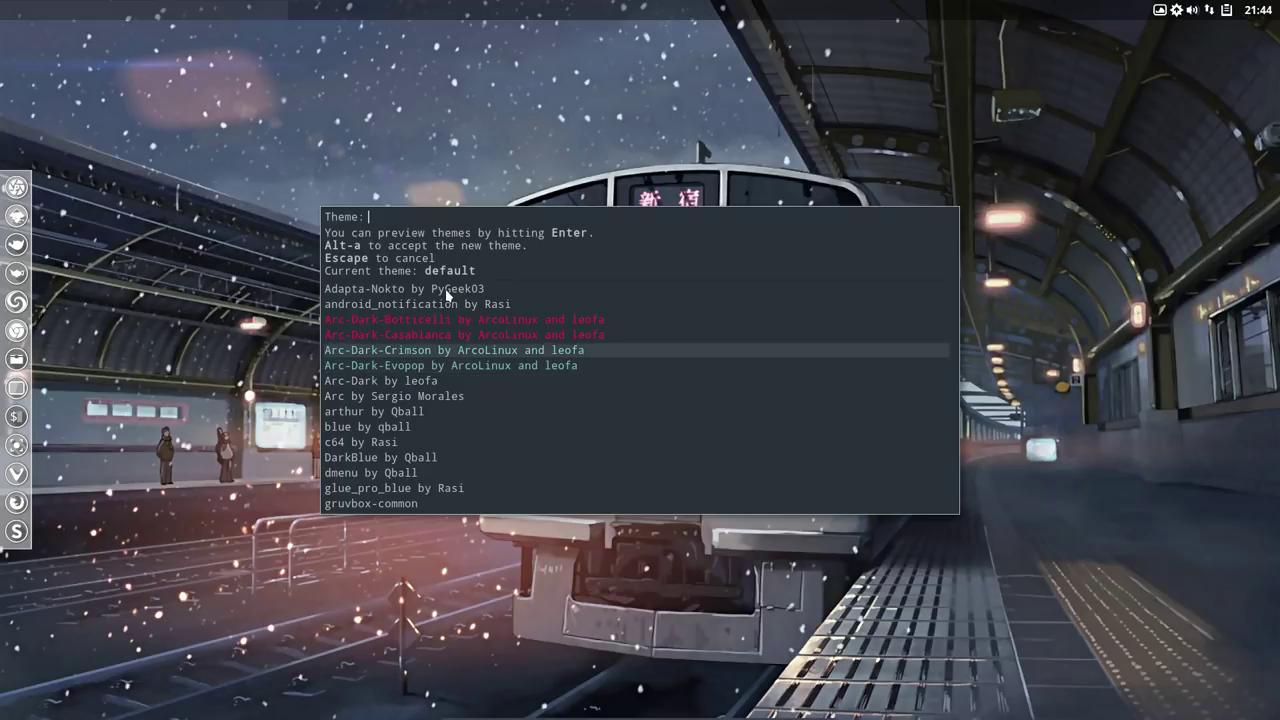
{"action": "key", "text": "Up"}
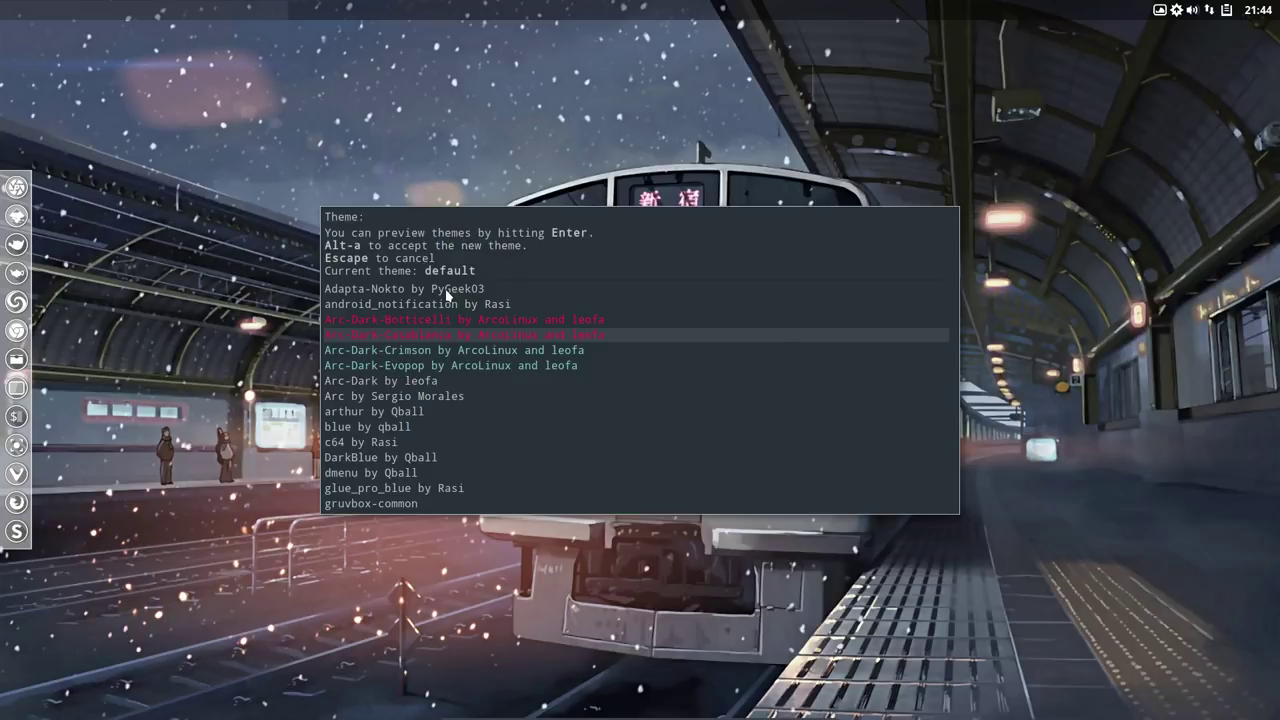
{"action": "key", "text": "Return"}
Step: Accept Arc-Dark-Casablanca by ArcoLinux and leofa as the rofi theme
{"action": "key", "text": "Down"}
{"action": "key", "text": "Down"}
{"action": "key", "text": "Down"}
{"action": "key", "text": "Down"}
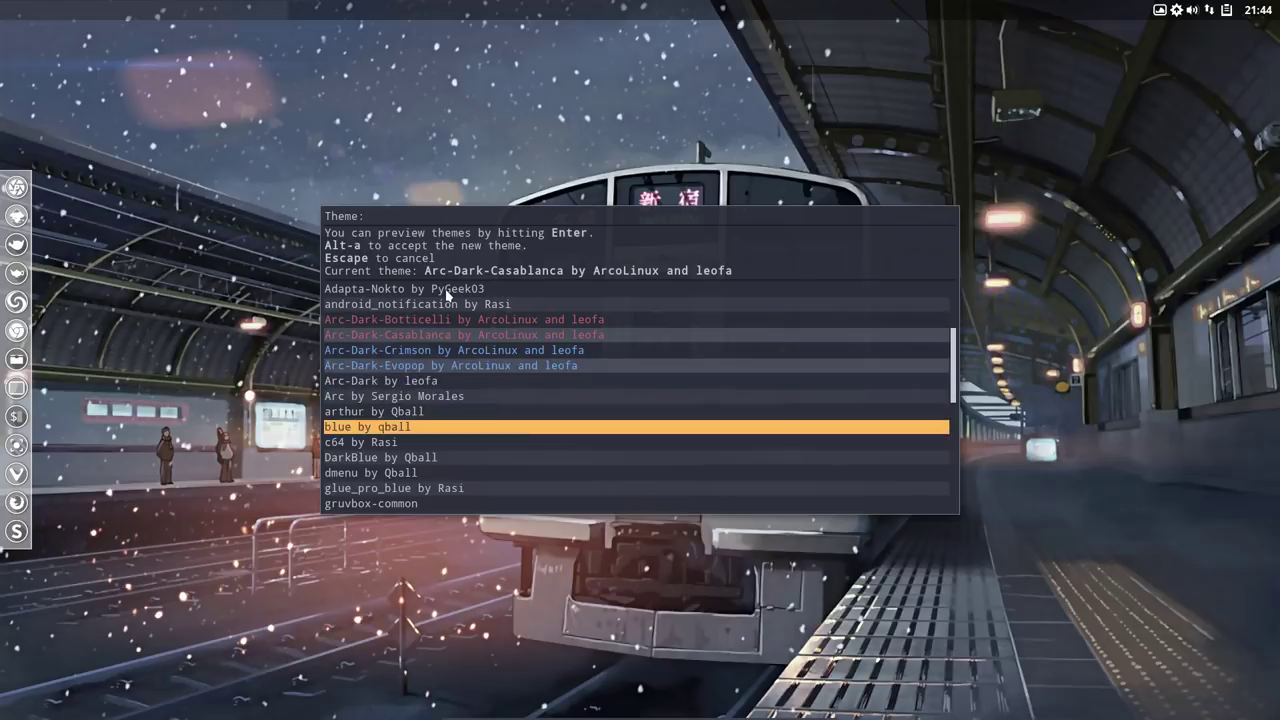
{"action": "key", "text": "Down"}
{"action": "key", "text": "Down"}
{"action": "key", "text": "Down"}
{"action": "key", "text": "Down"}
{"action": "key", "text": "Up"}
{"action": "key", "text": "Up"}
{"action": "key", "text": "Up"}
{"action": "key", "text": "Up"}
{"action": "key", "text": "Up"}
{"action": "key", "text": "Up"}
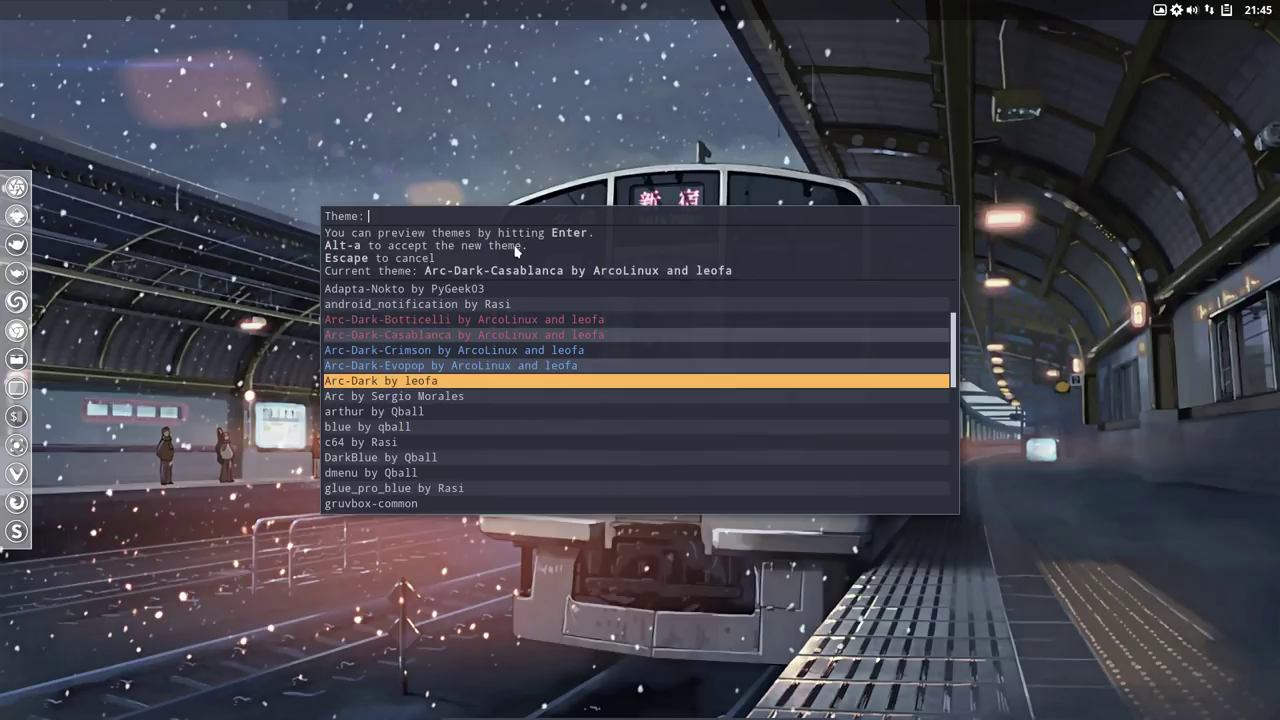
{"action": "key", "text": "alt+a"}
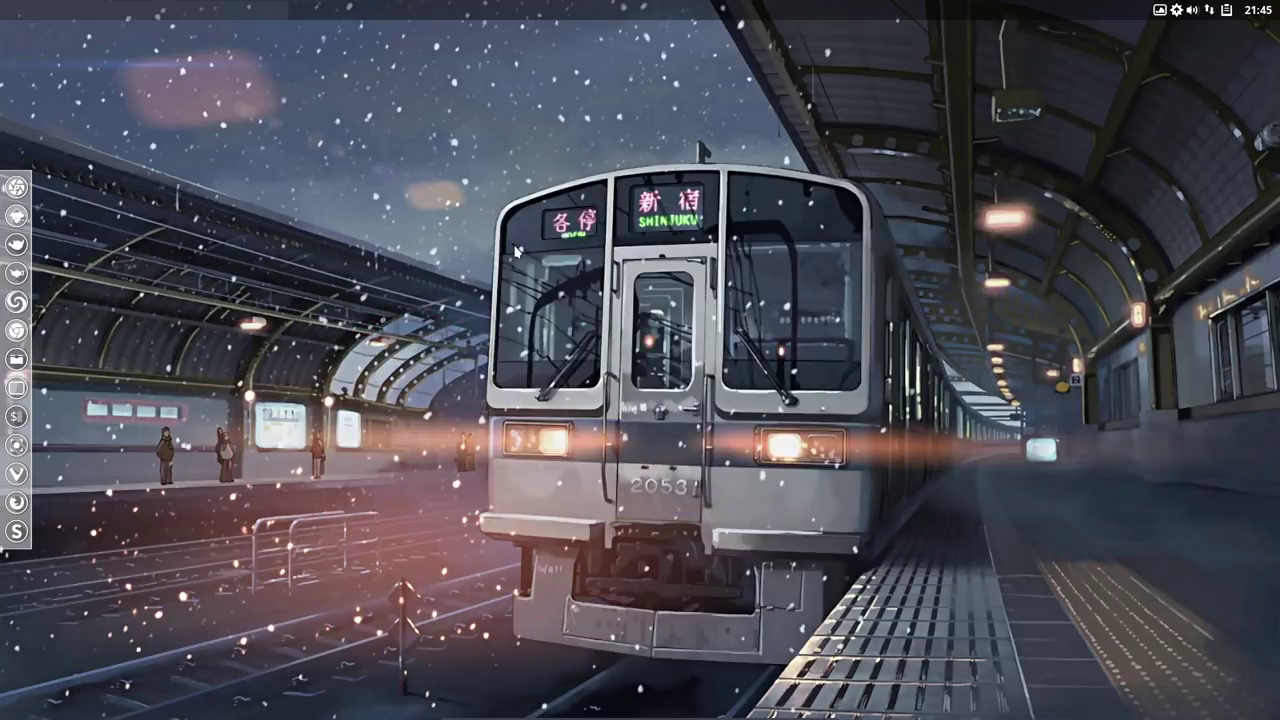
{"action": "key", "text": "super+d"}
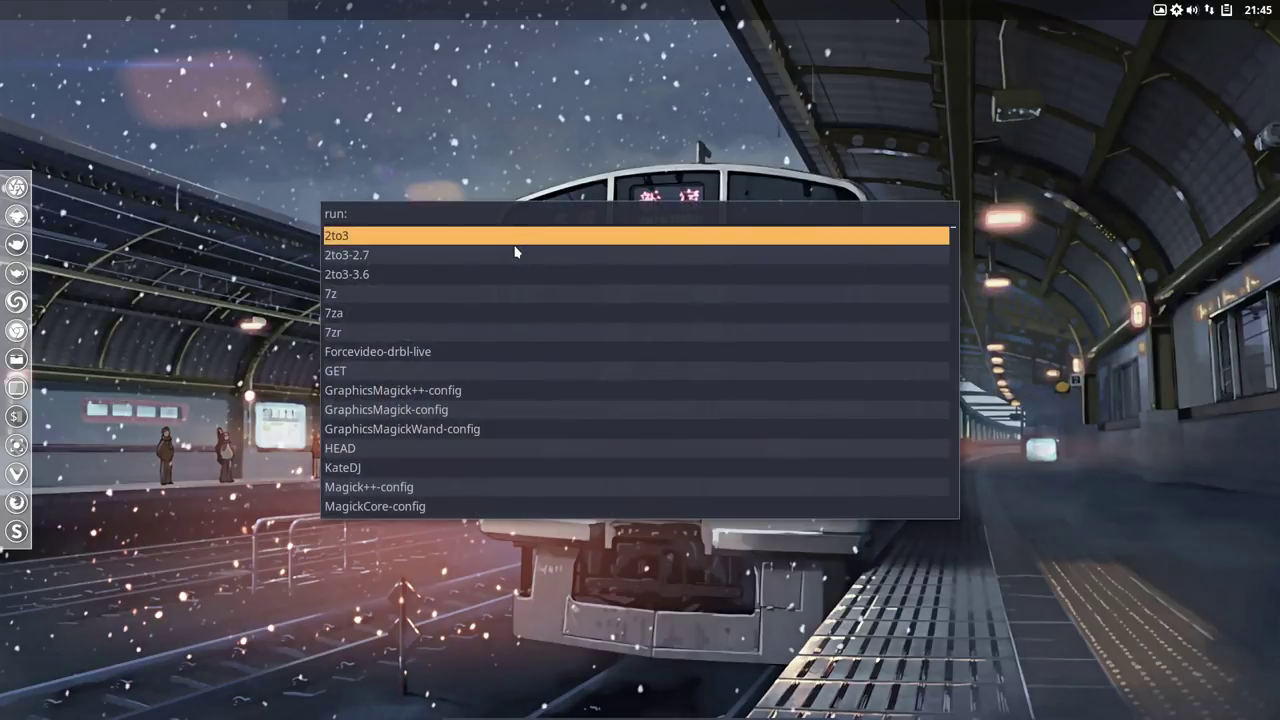
{"action": "type", "text": "fire"}
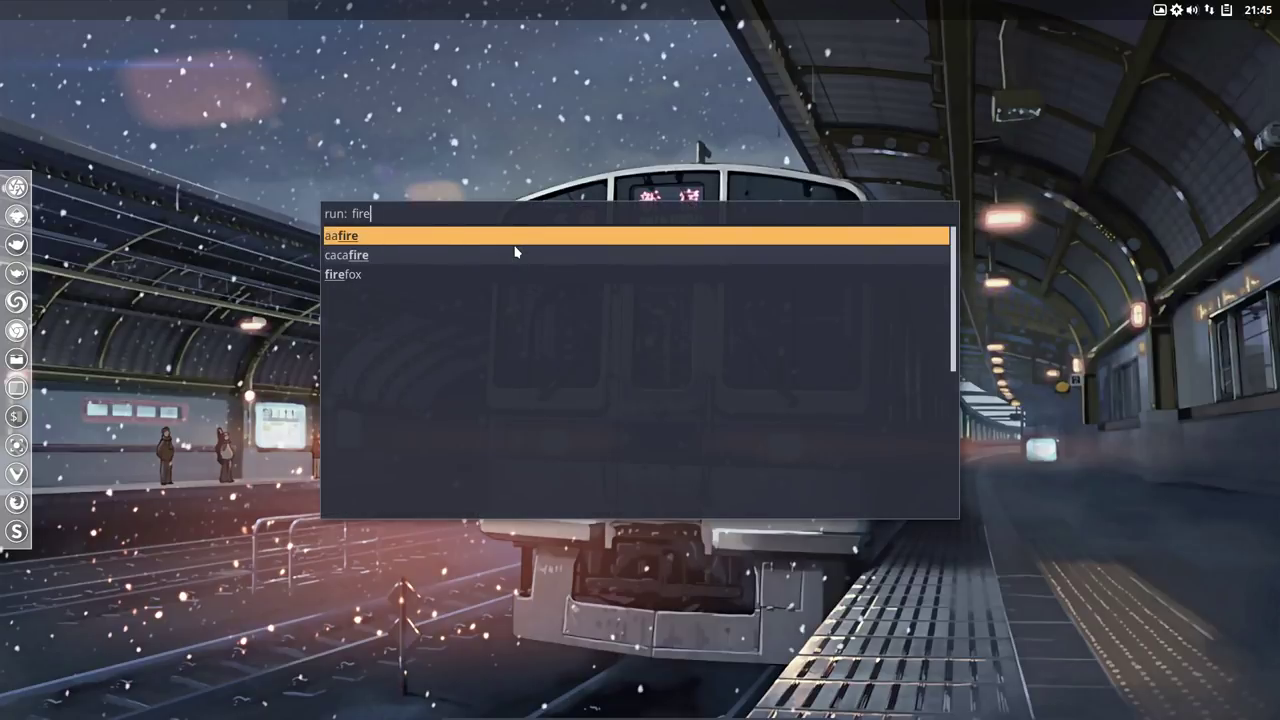
{"action": "key", "text": "Down"}
{"action": "key", "text": "Down"}
{"action": "key", "text": "Return"}
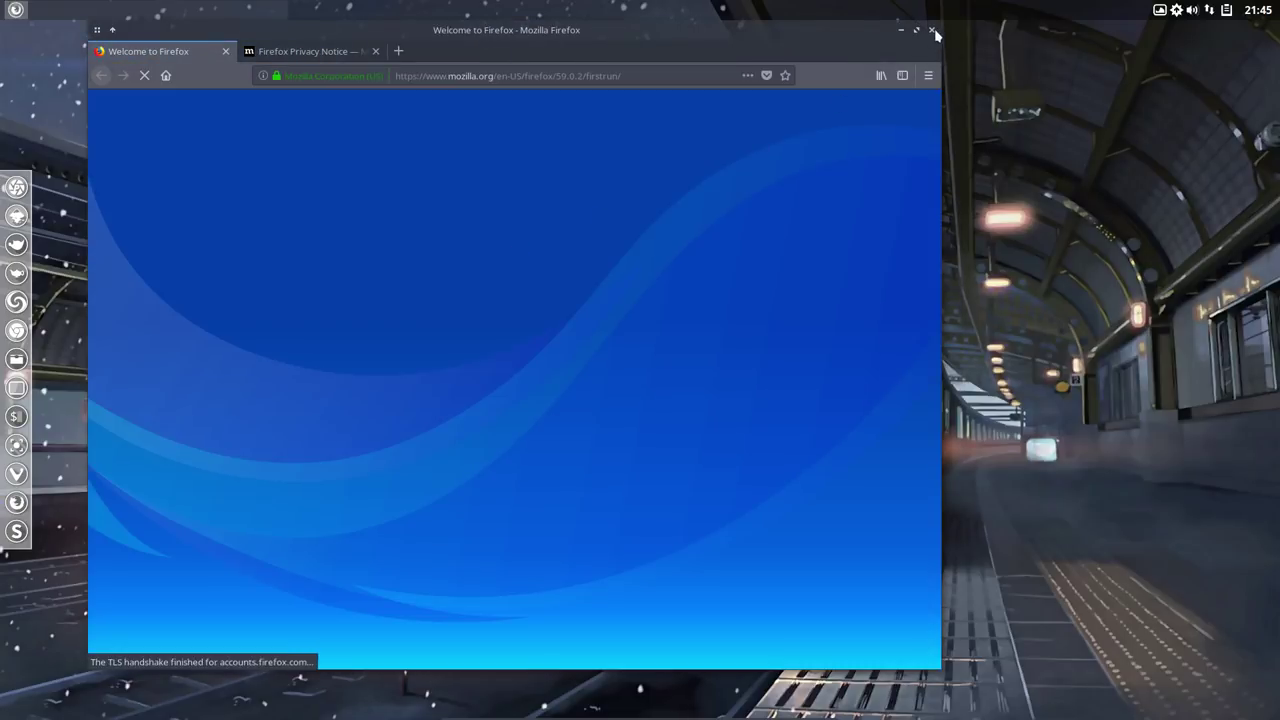
{"action": "left_click", "coordinate": [933, 31]}
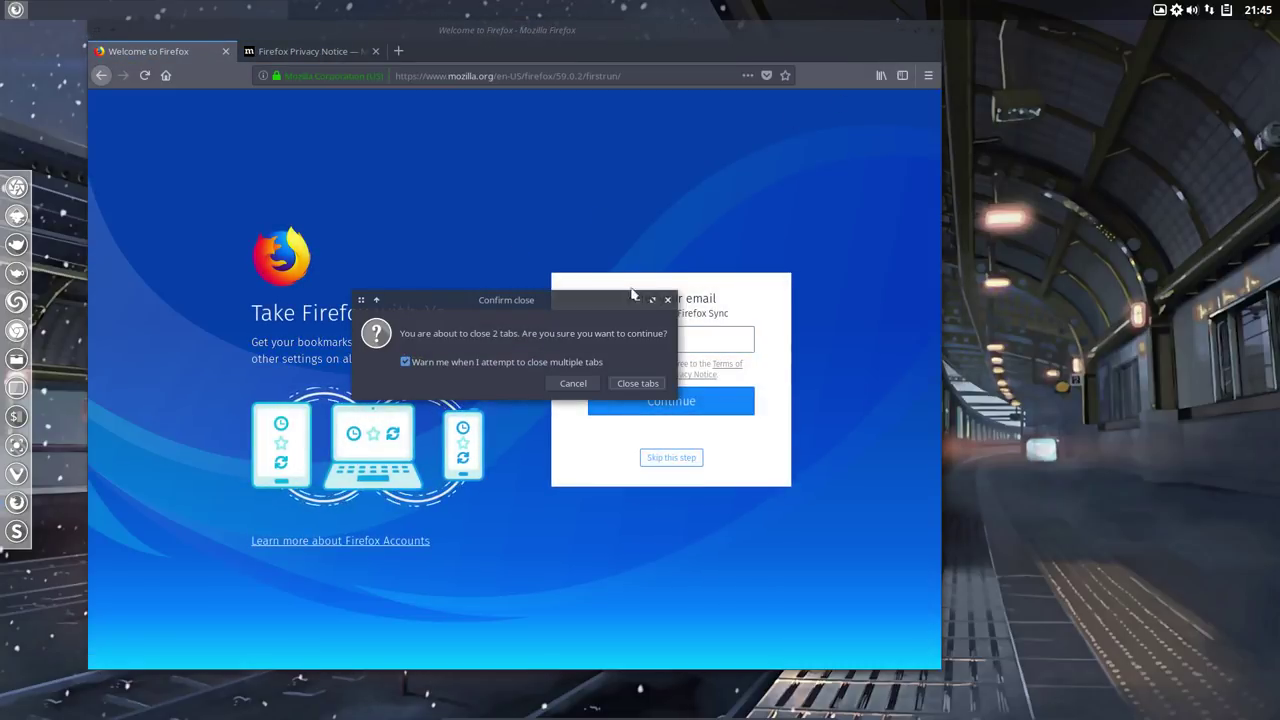
{"action": "left_click", "coordinate": [617, 383]}
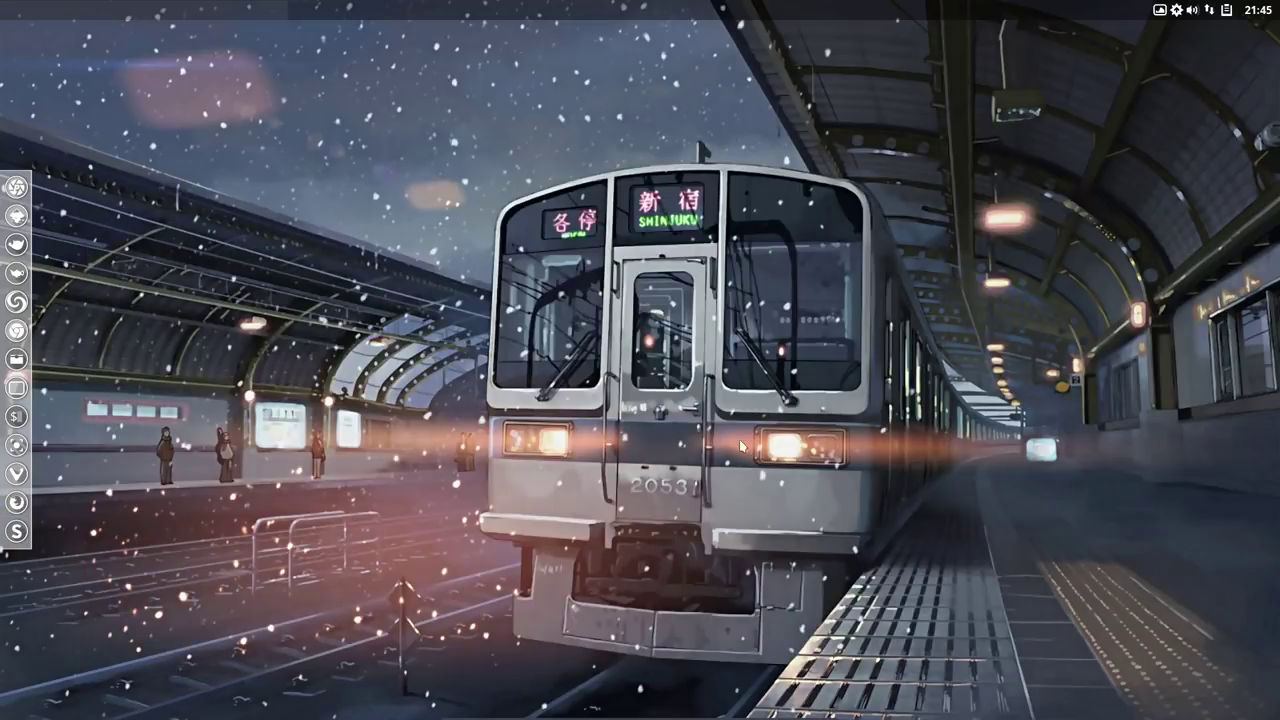
{"action": "left_click", "coordinate": [1172, 10]}
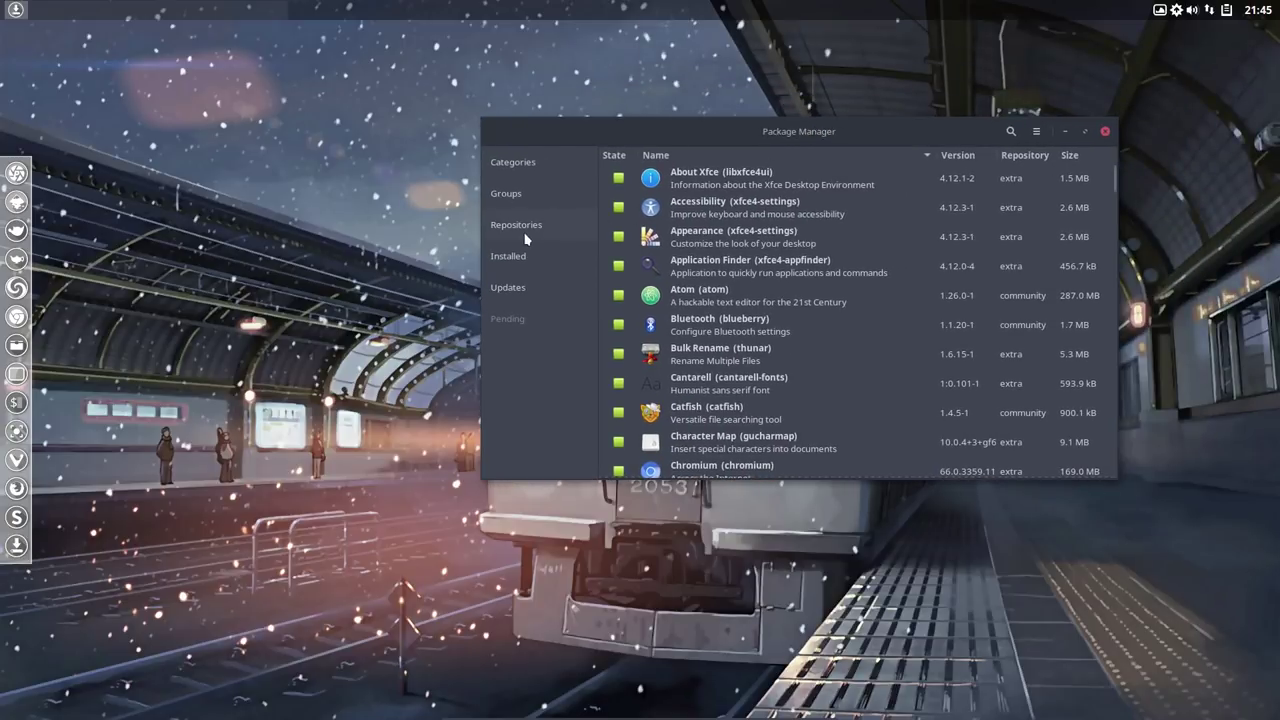
{"action": "left_click", "coordinate": [524, 240]}
{"action": "left_click", "coordinate": [538, 295]}
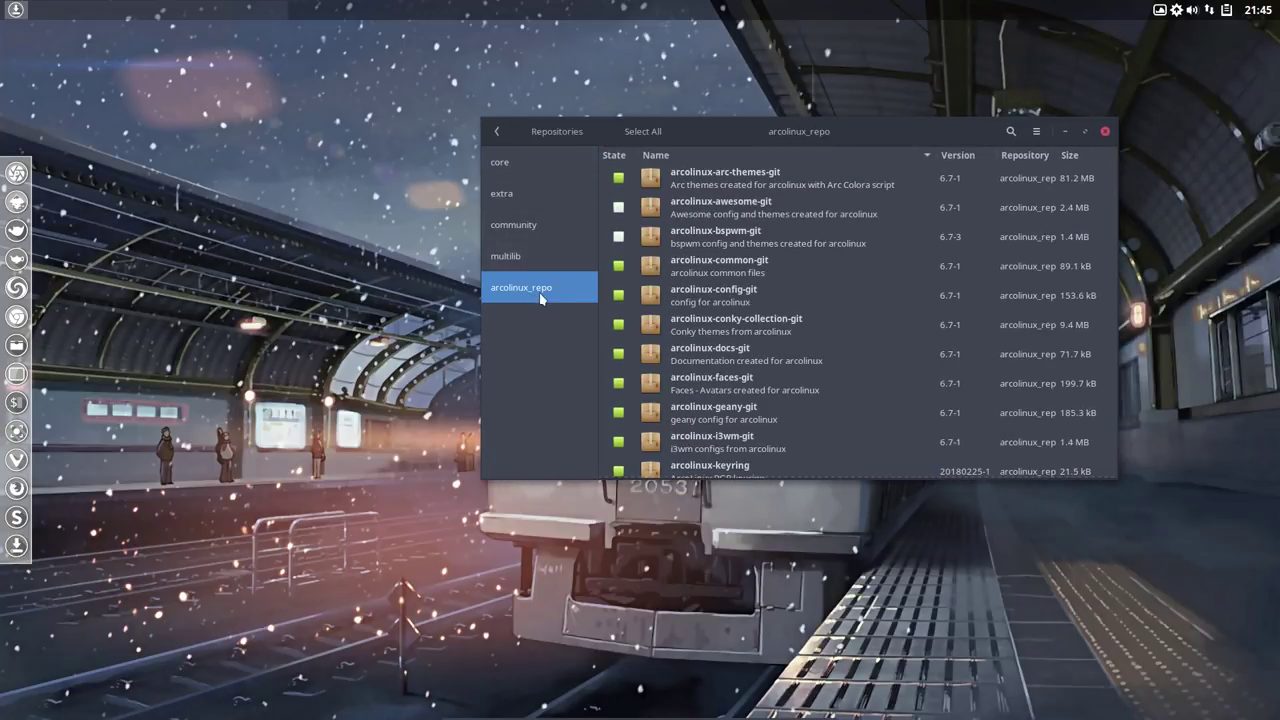
{"action": "left_click", "coordinate": [746, 209]}
{"action": "left_click", "coordinate": [750, 240]}
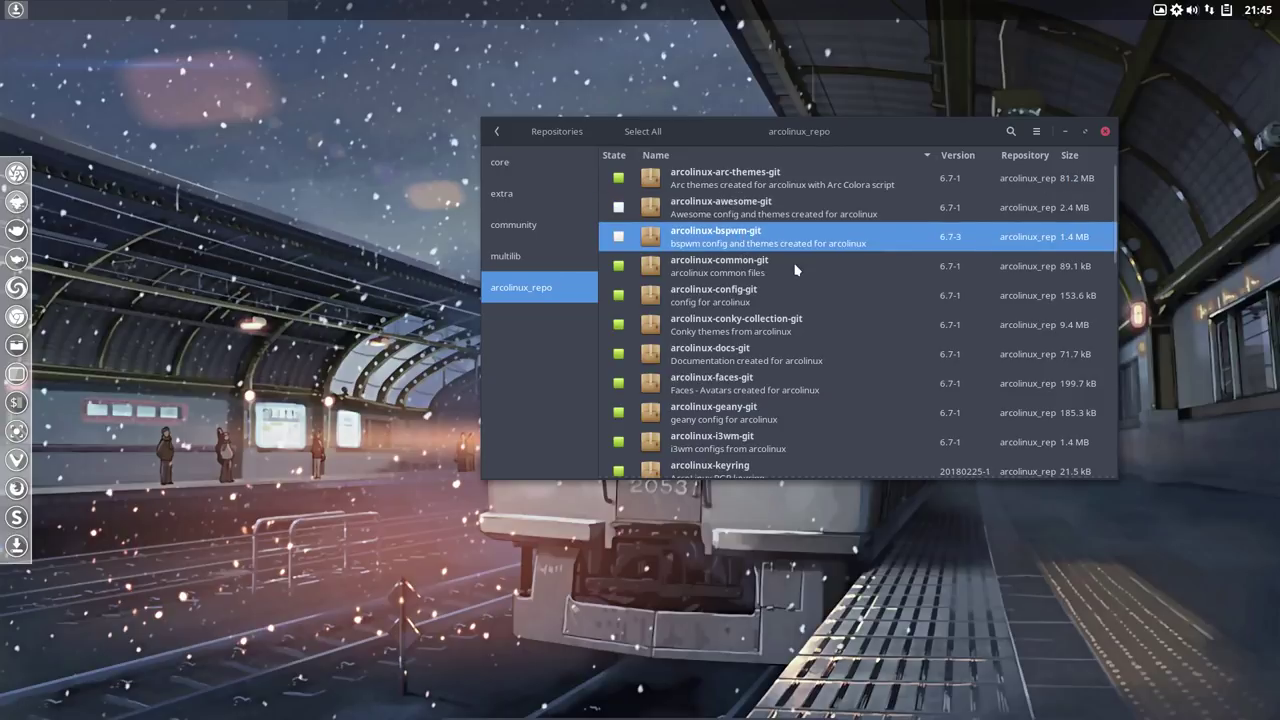
{"action": "scroll", "coordinate": [797, 270], "scroll_direction": "down", "scroll_amount": 15}
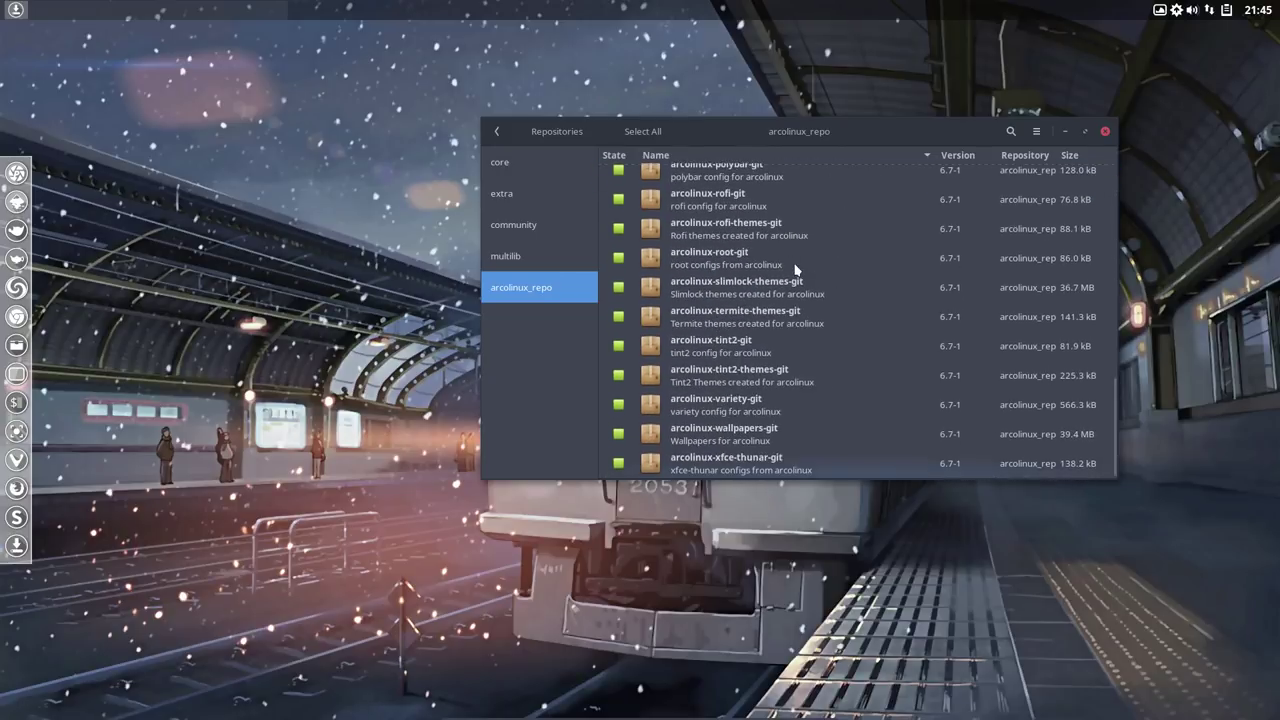
{"action": "scroll", "coordinate": [797, 270], "scroll_direction": "up", "scroll_amount": 12}
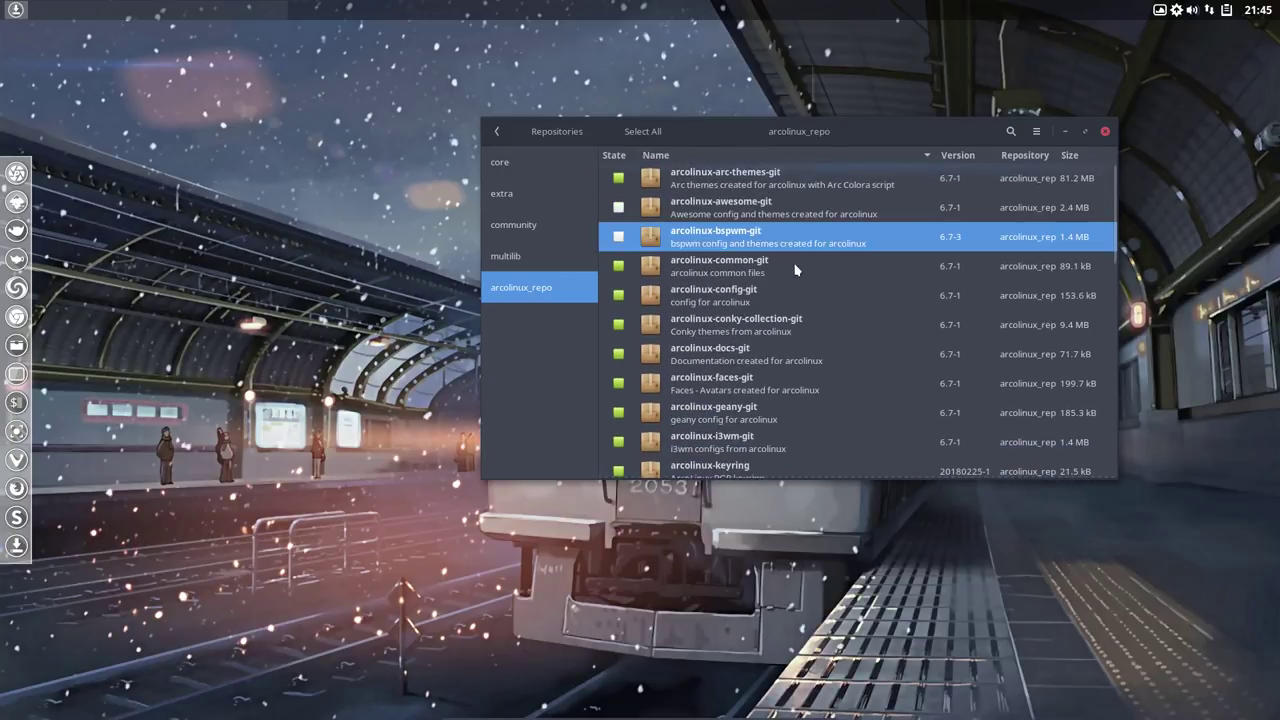
{"action": "scroll", "coordinate": [871, 225], "scroll_direction": "up", "scroll_amount": 1}
{"action": "left_click", "coordinate": [1105, 133]}
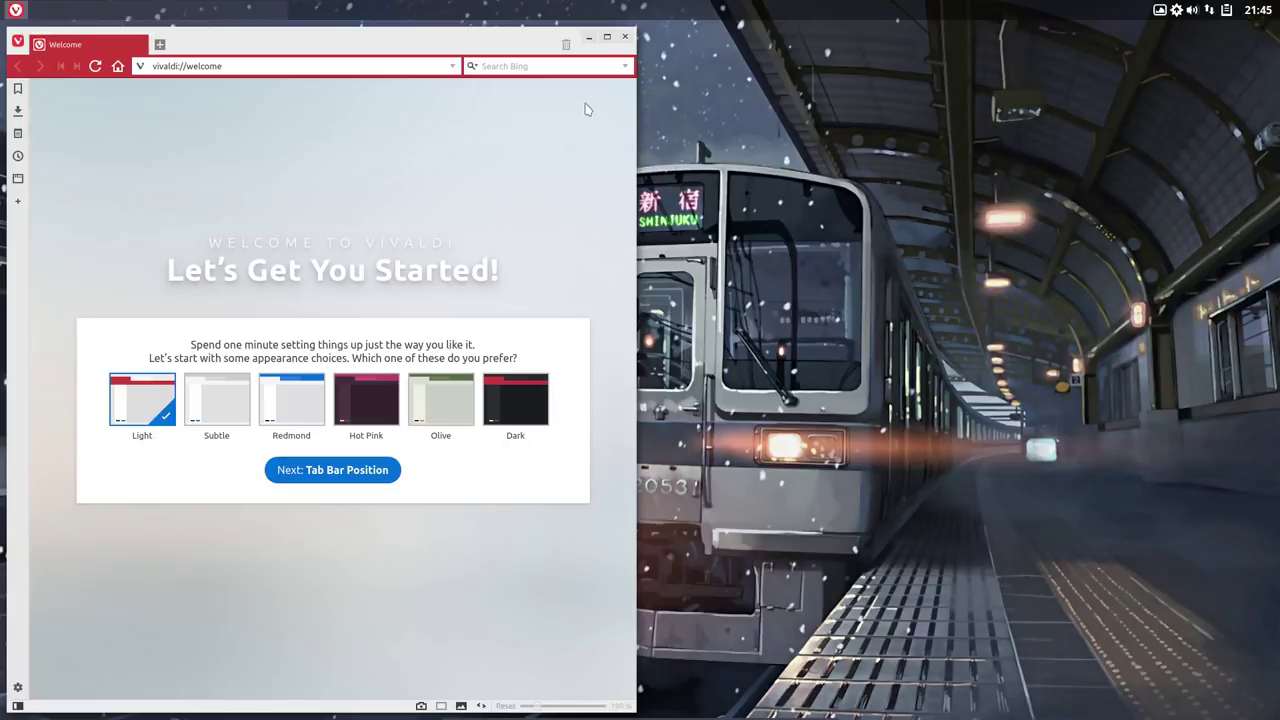
Step: Maximize the Vivaldi welcome window, select the vivaldi://welcome address, and quit Vivaldi
{"action": "left_click", "coordinate": [608, 36]}
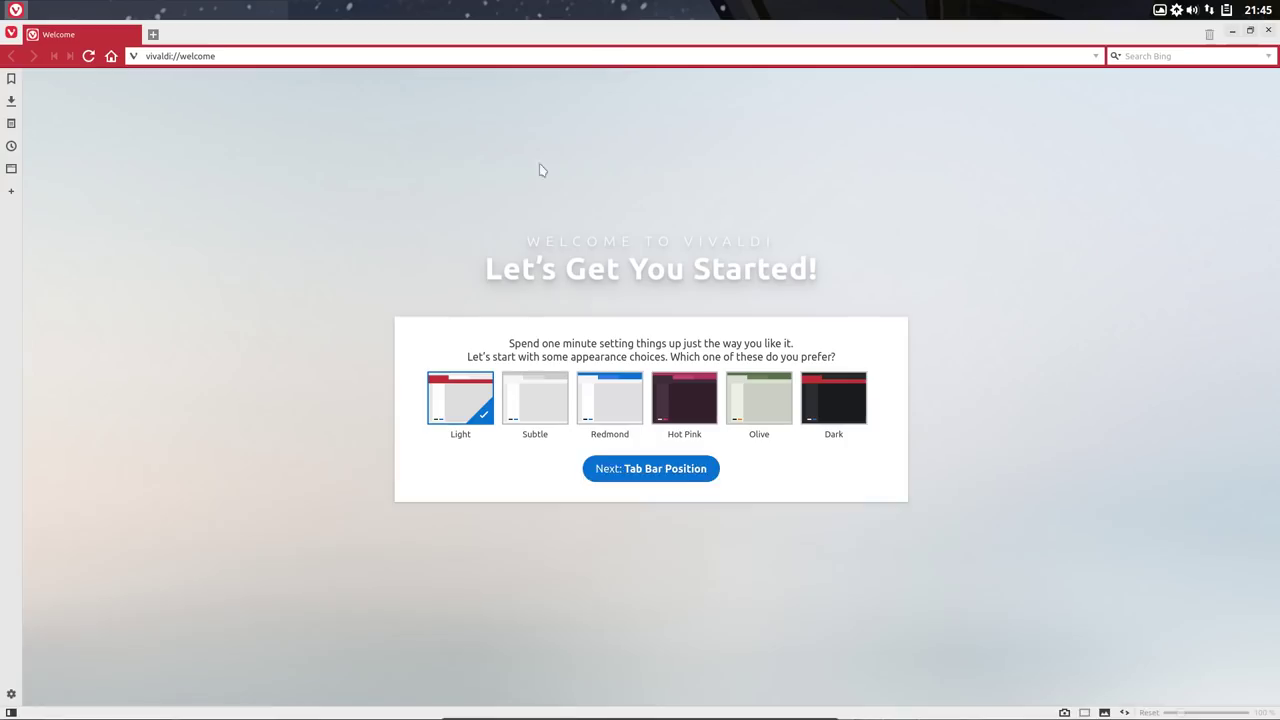
{"action": "double_click", "coordinate": [238, 55]}
{"action": "left_click", "coordinate": [238, 55]}
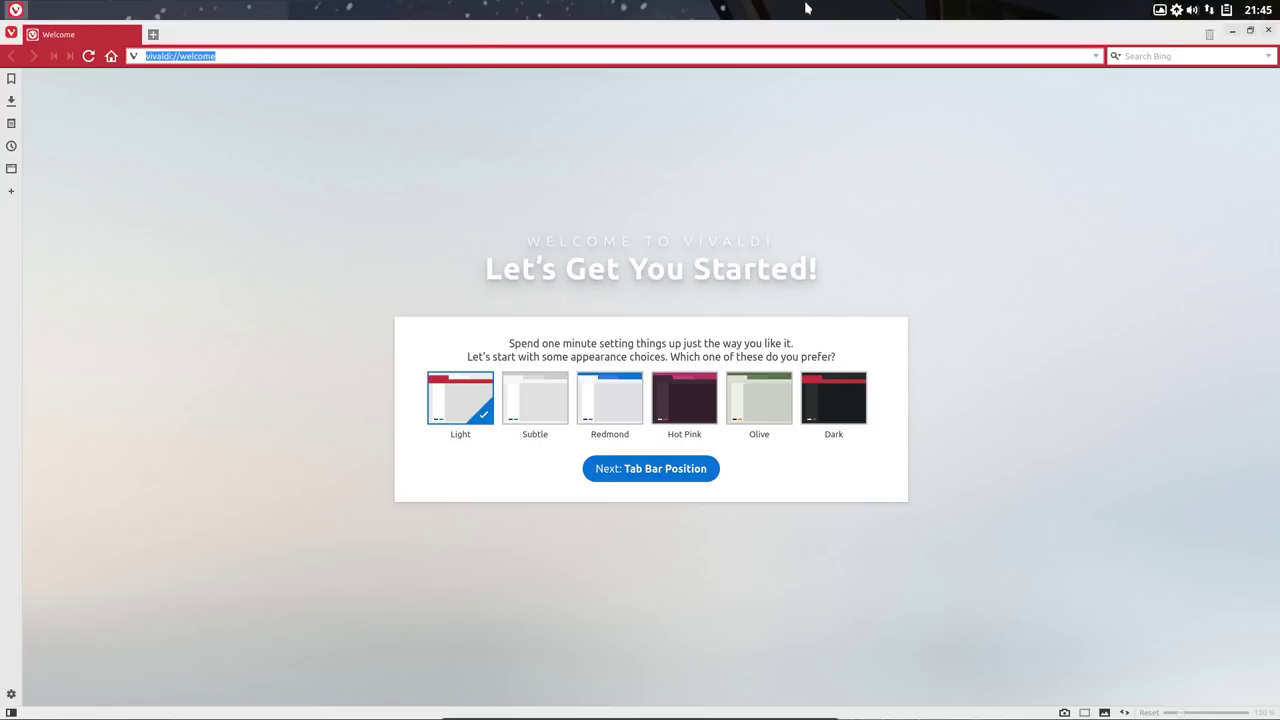
{"action": "left_click", "coordinate": [1268, 30]}
Step: From the desktop menu's Help & Resources > Need To Know, open 'Information about this release'
{"action": "right_click", "coordinate": [570, 248]}
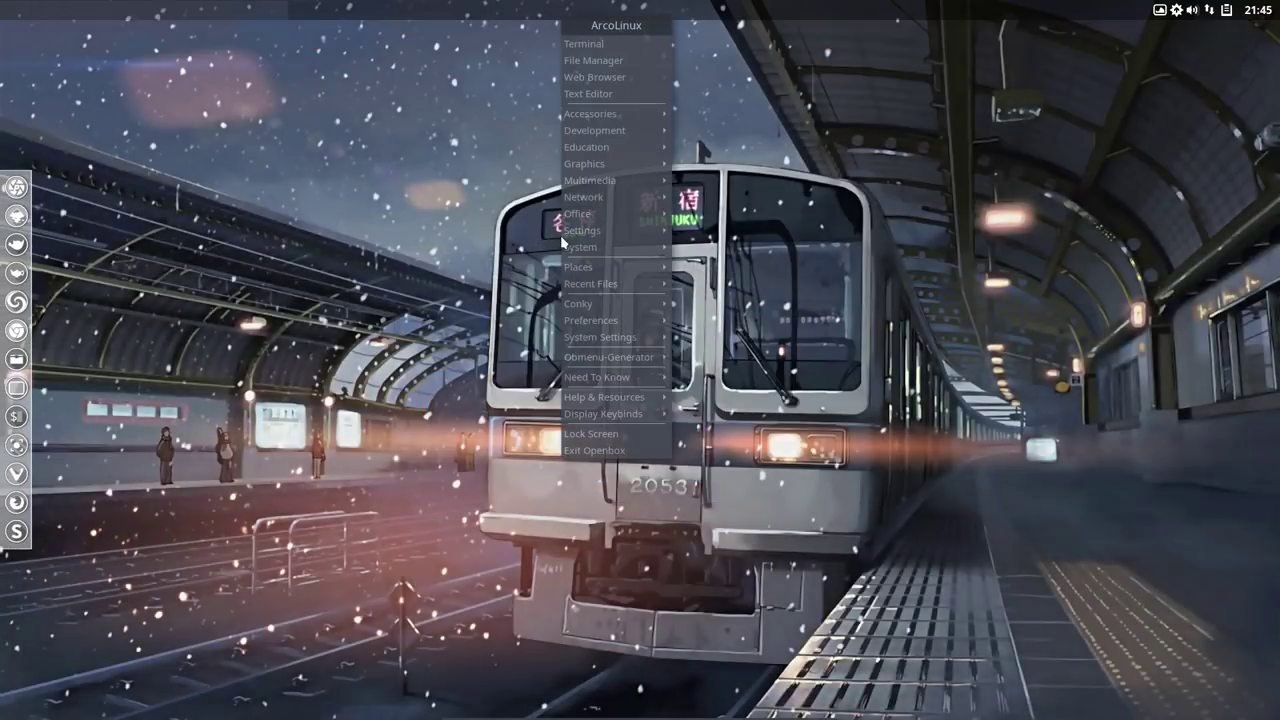
{"action": "mouse_move", "coordinate": [627, 401]}
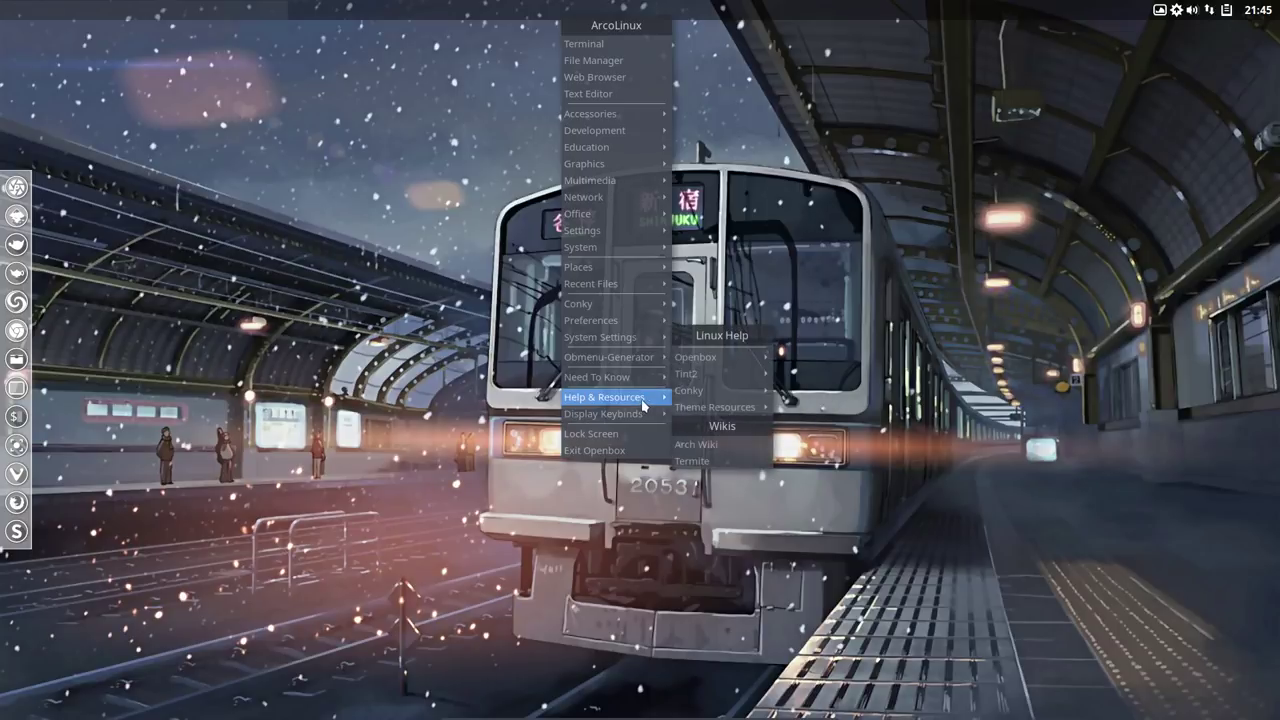
{"action": "mouse_move", "coordinate": [650, 380]}
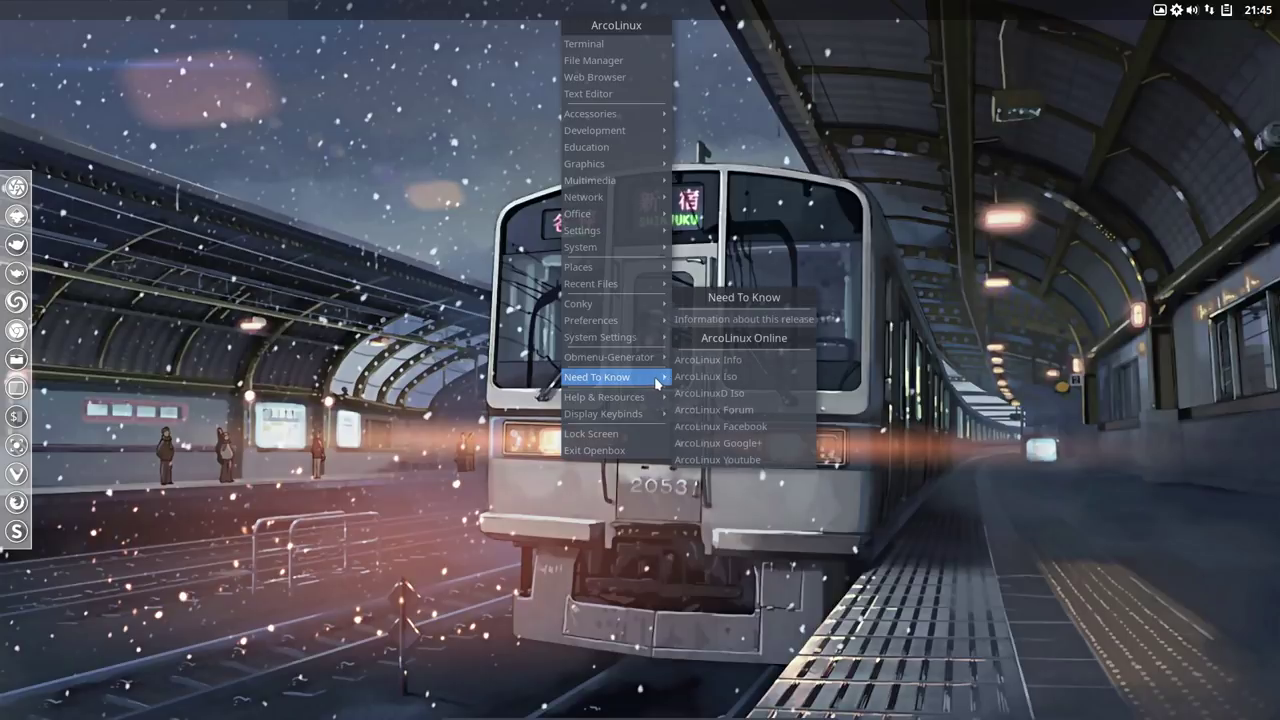
{"action": "left_click", "coordinate": [752, 320]}
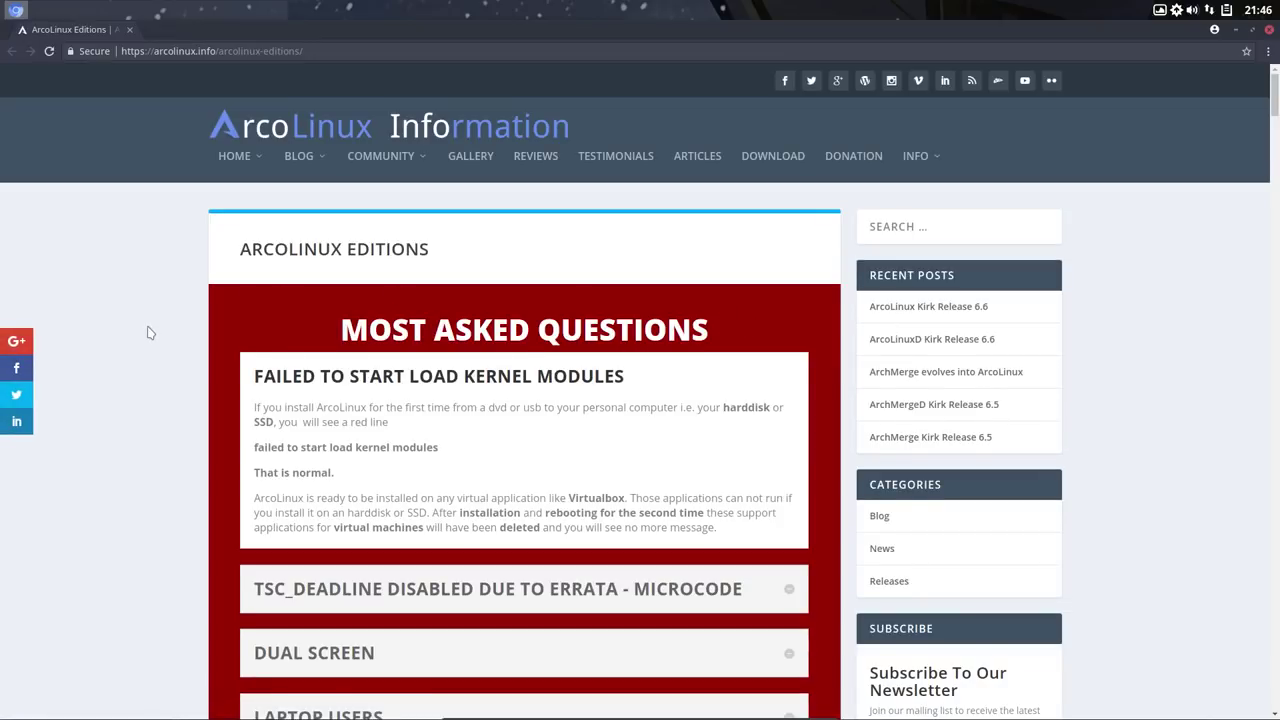
Step: Go to the ArcoLinux Beta Editions page through the arcolinux.info BLOG > BETA menu
{"action": "scroll", "coordinate": [148, 332], "scroll_direction": "down", "scroll_amount": 3}
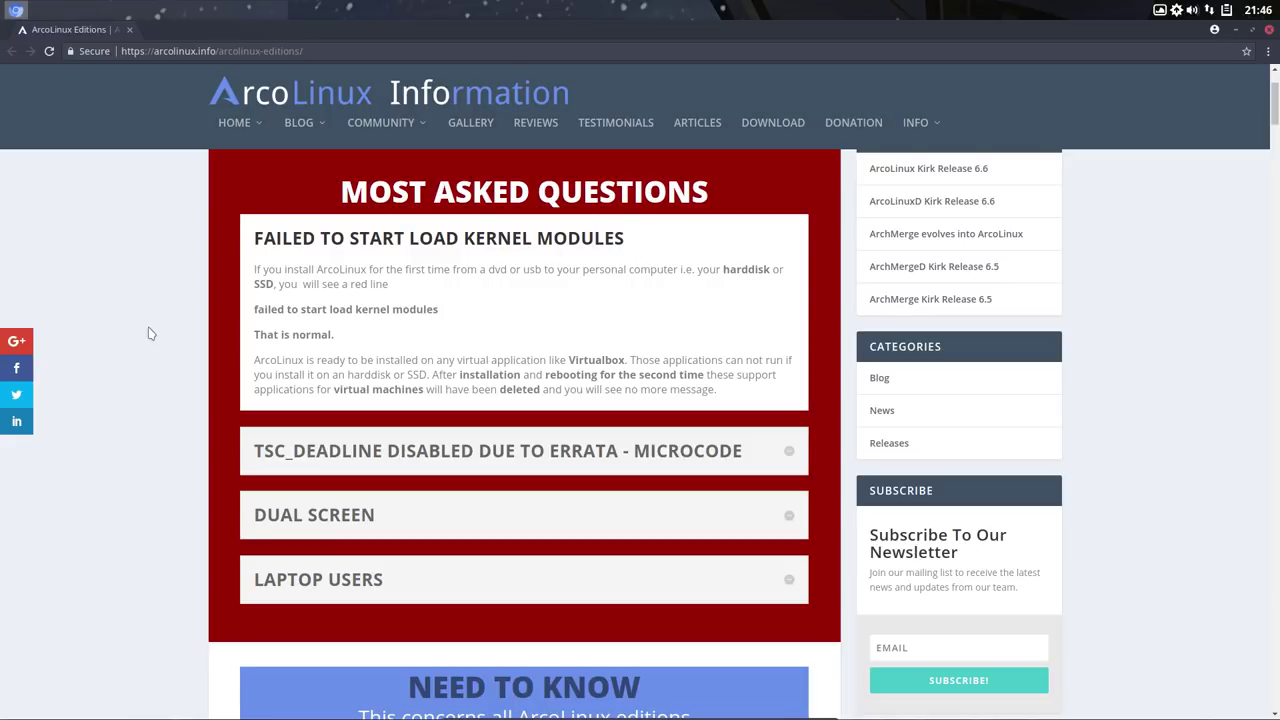
{"action": "scroll", "coordinate": [148, 332], "scroll_direction": "down", "scroll_amount": 7}
{"action": "mouse_move", "coordinate": [318, 130]}
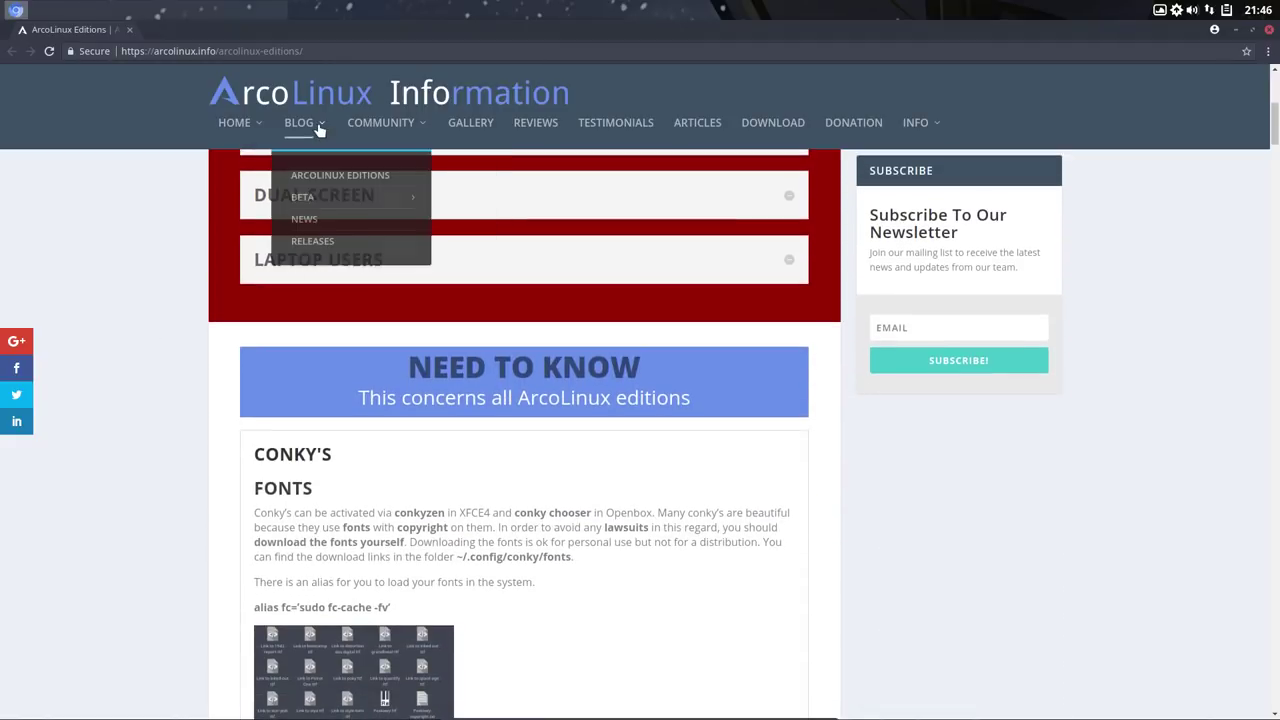
{"action": "mouse_move", "coordinate": [322, 198]}
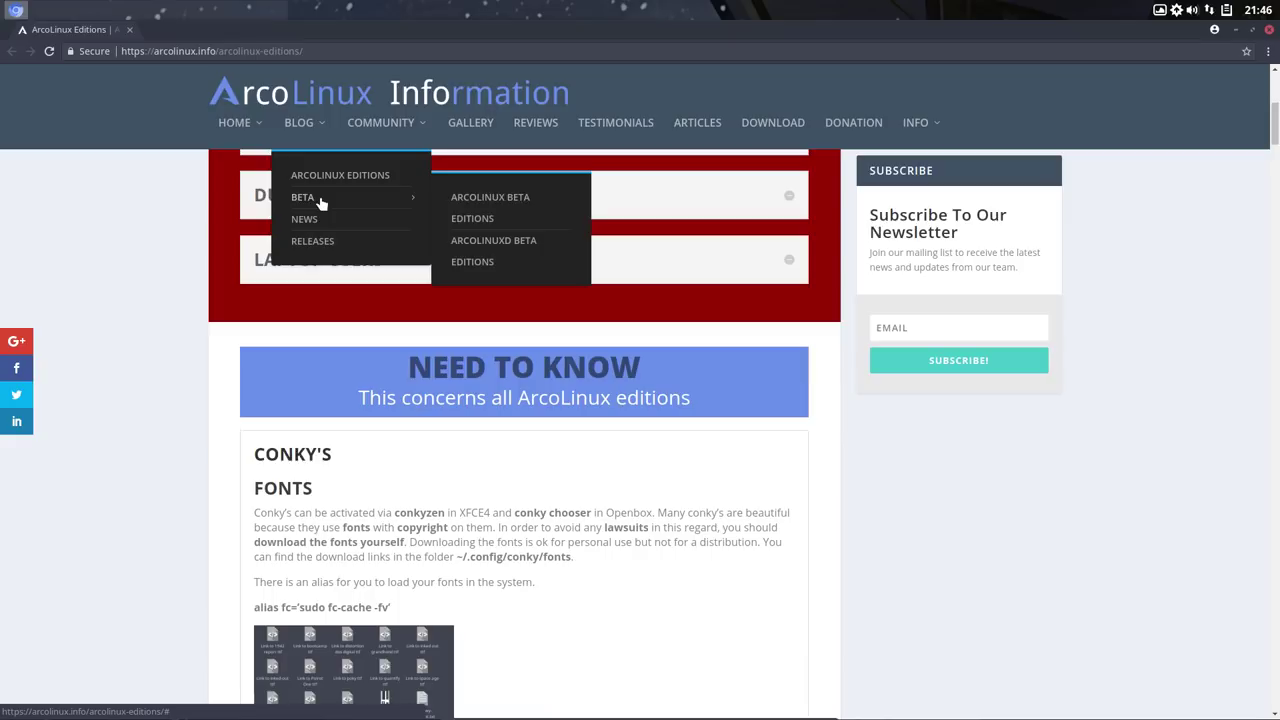
{"action": "left_click", "coordinate": [487, 203]}
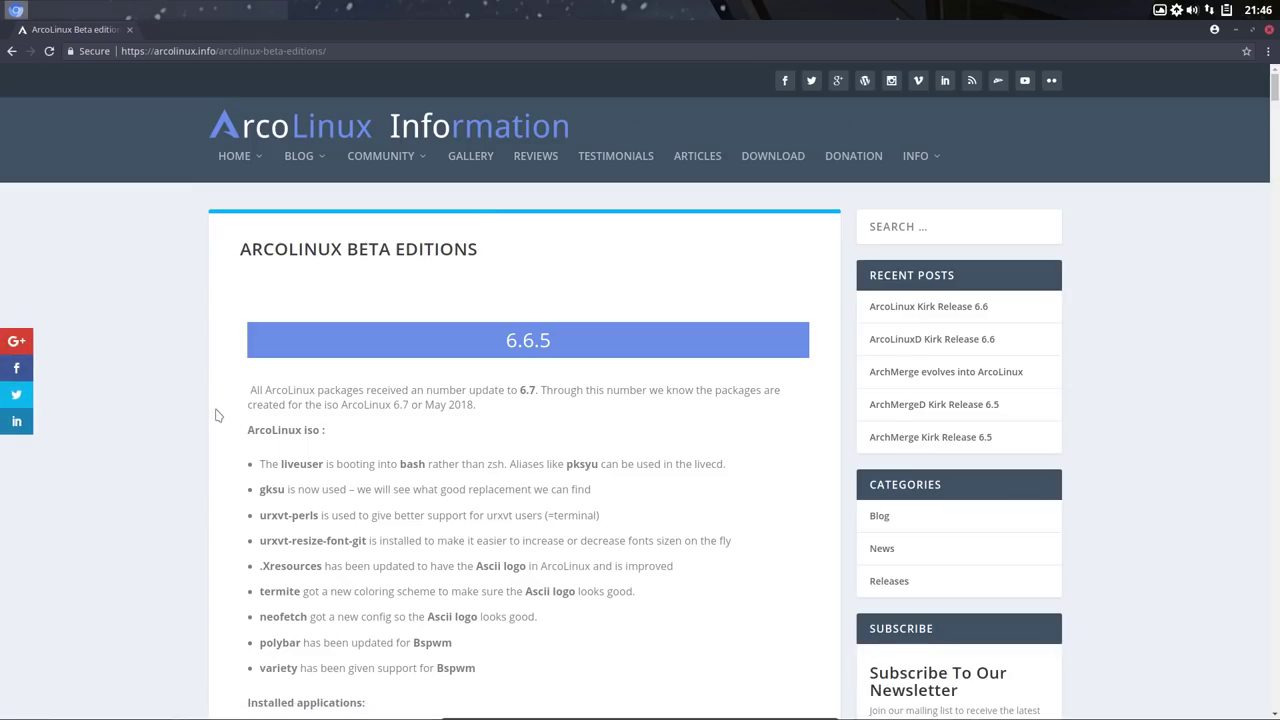
Step: Read through the 6.6.5 Beta Editions release notes and snap Chromium to the right half of the screen
{"action": "scroll", "coordinate": [215, 415], "scroll_direction": "down", "scroll_amount": 3}
{"action": "scroll", "coordinate": [215, 415], "scroll_direction": "down", "scroll_amount": 1}
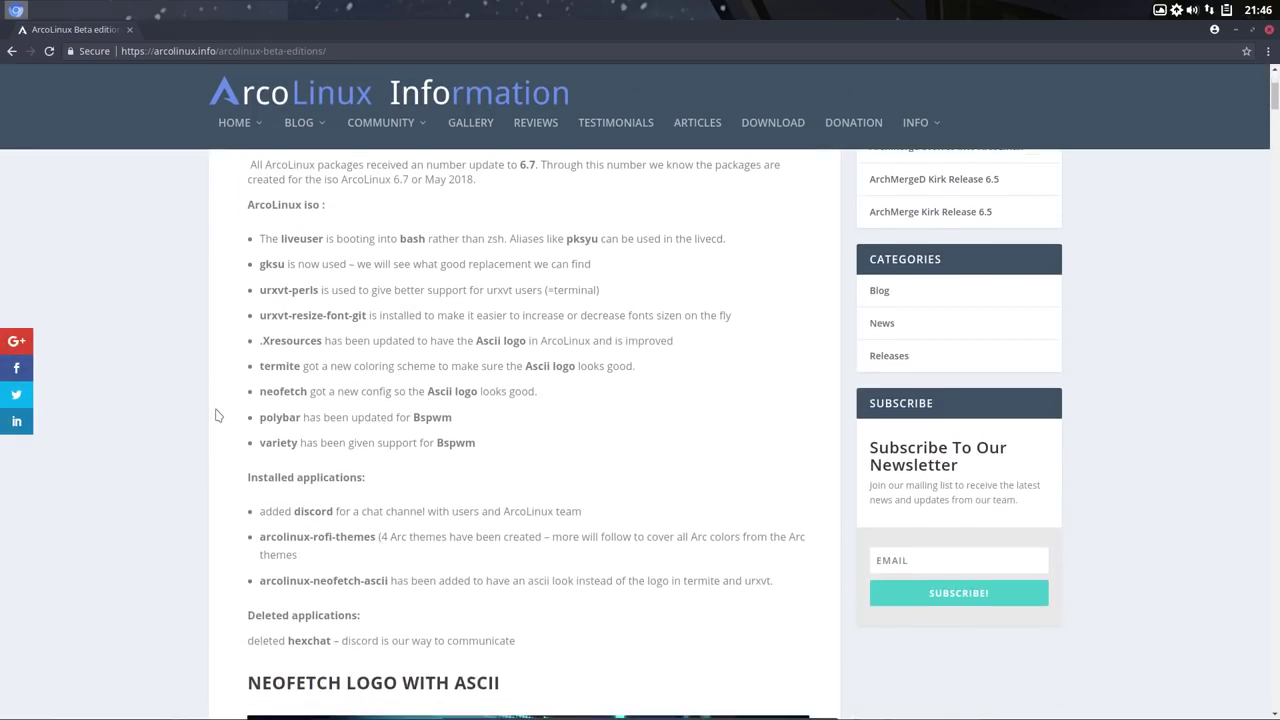
{"action": "scroll", "coordinate": [215, 415], "scroll_direction": "up", "scroll_amount": 3}
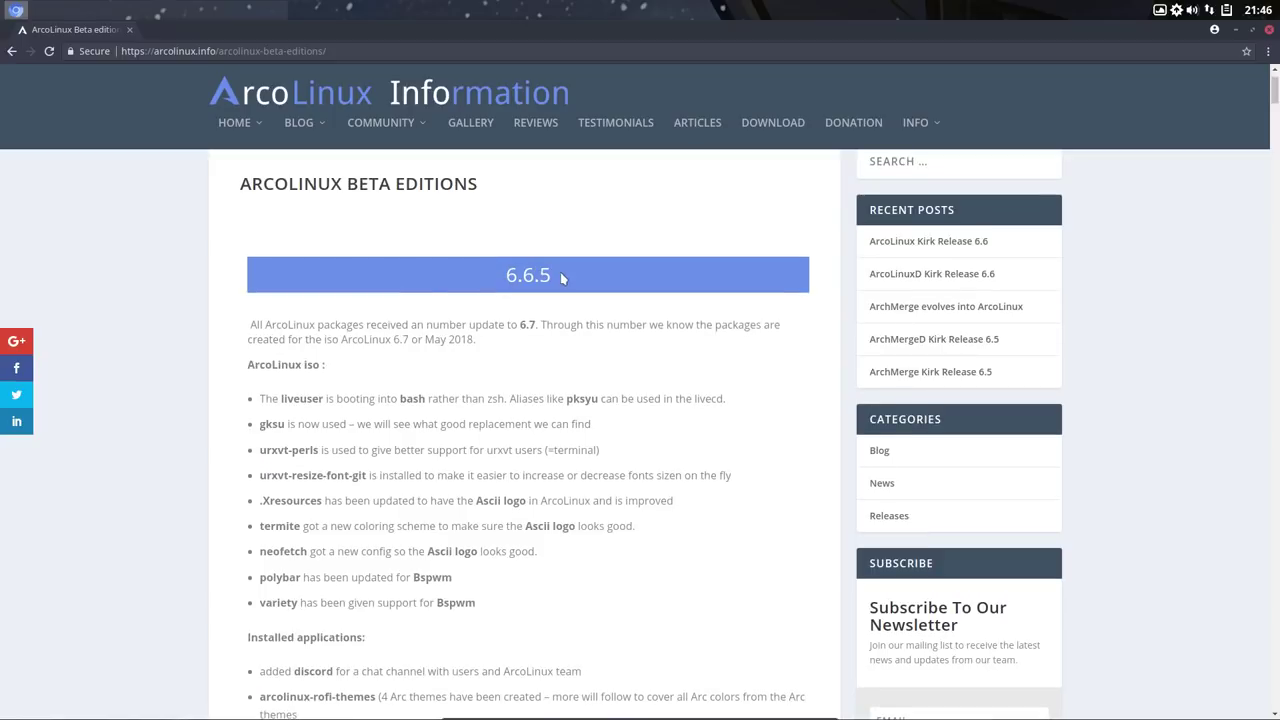
{"action": "scroll", "coordinate": [363, 338], "scroll_direction": "down", "scroll_amount": 2}
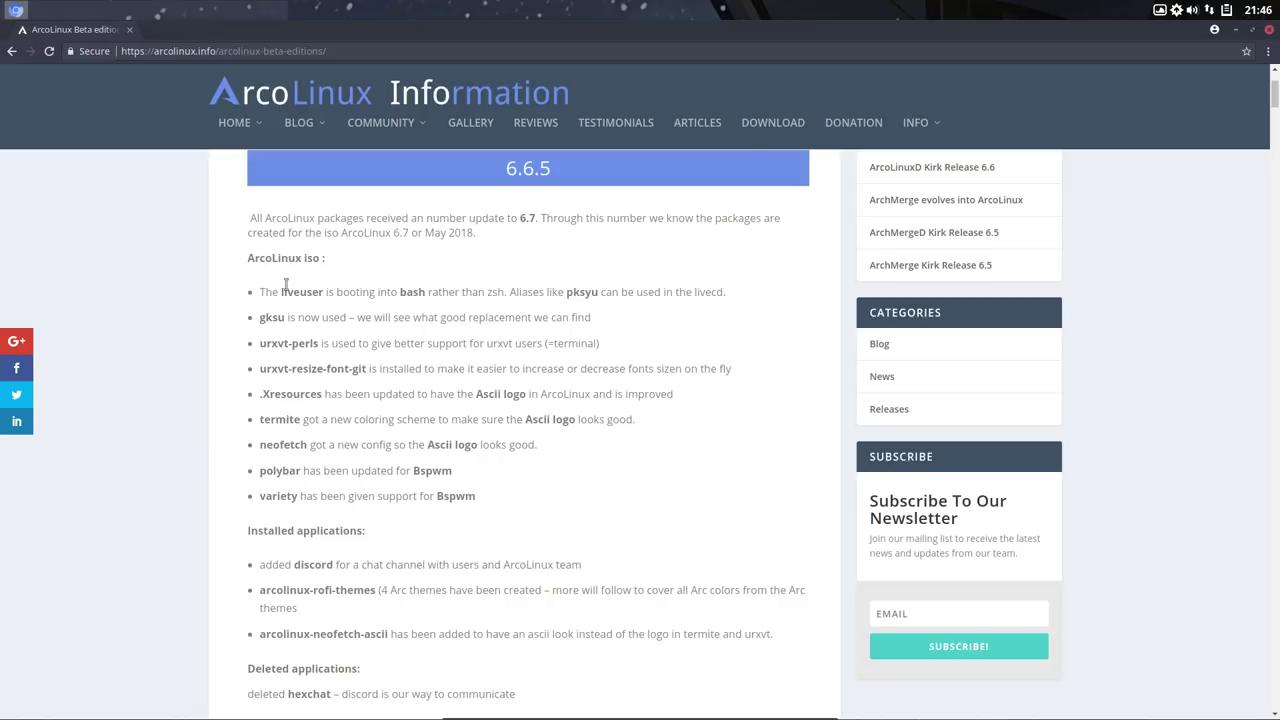
{"action": "scroll", "coordinate": [286, 284], "scroll_direction": "down", "scroll_amount": 1}
{"action": "scroll", "coordinate": [290, 282], "scroll_direction": "down", "scroll_amount": 1}
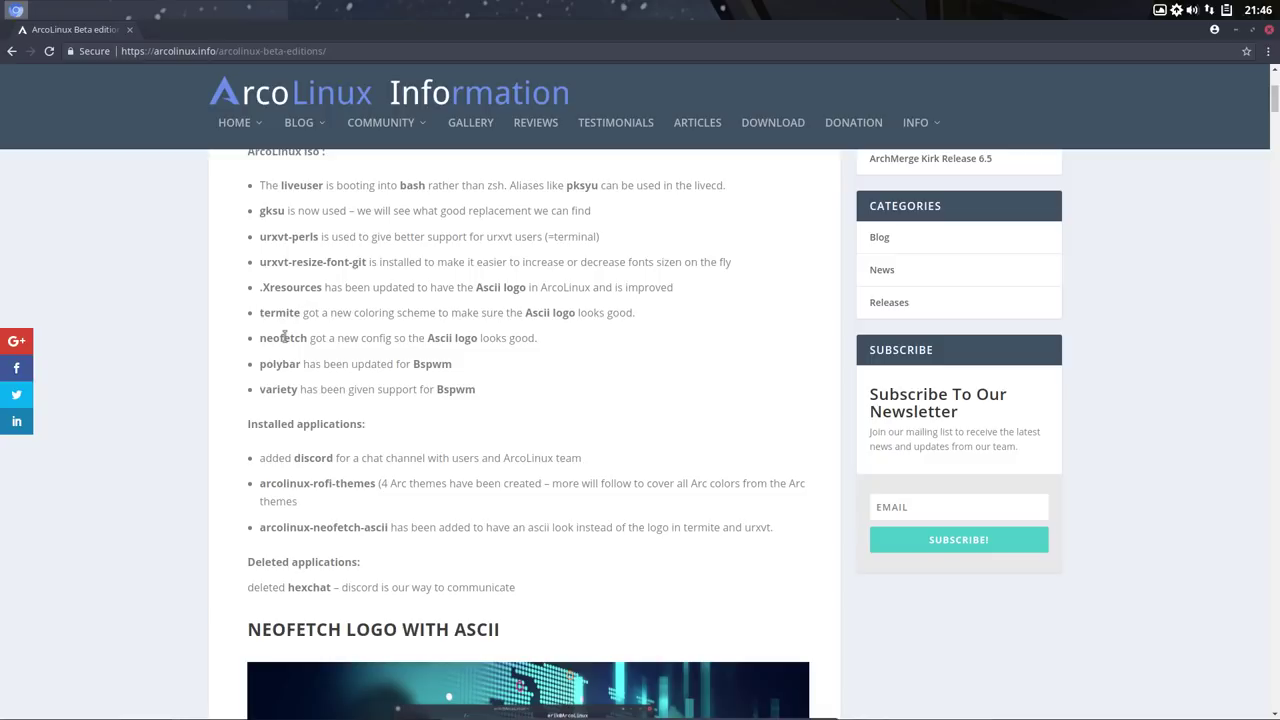
{"action": "scroll", "coordinate": [285, 337], "scroll_direction": "down", "scroll_amount": 1}
{"action": "scroll", "coordinate": [286, 340], "scroll_direction": "down", "scroll_amount": 1}
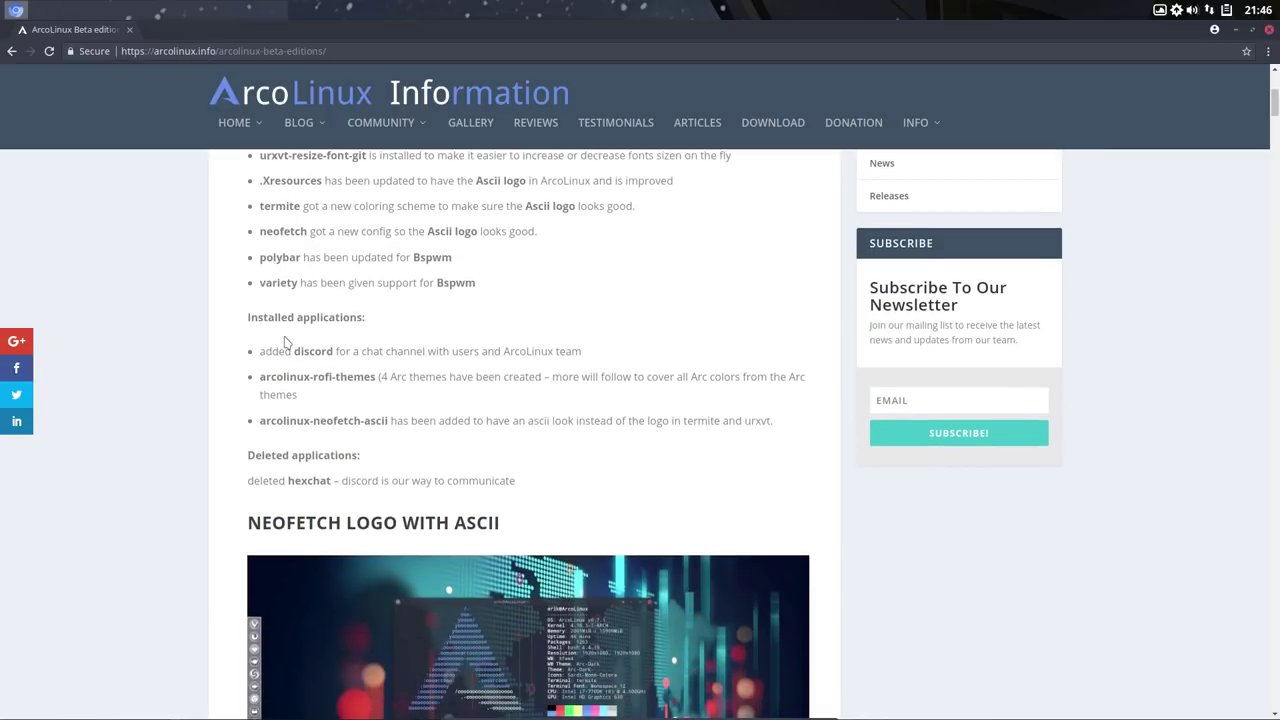
{"action": "scroll", "coordinate": [284, 338], "scroll_direction": "up", "scroll_amount": 3}
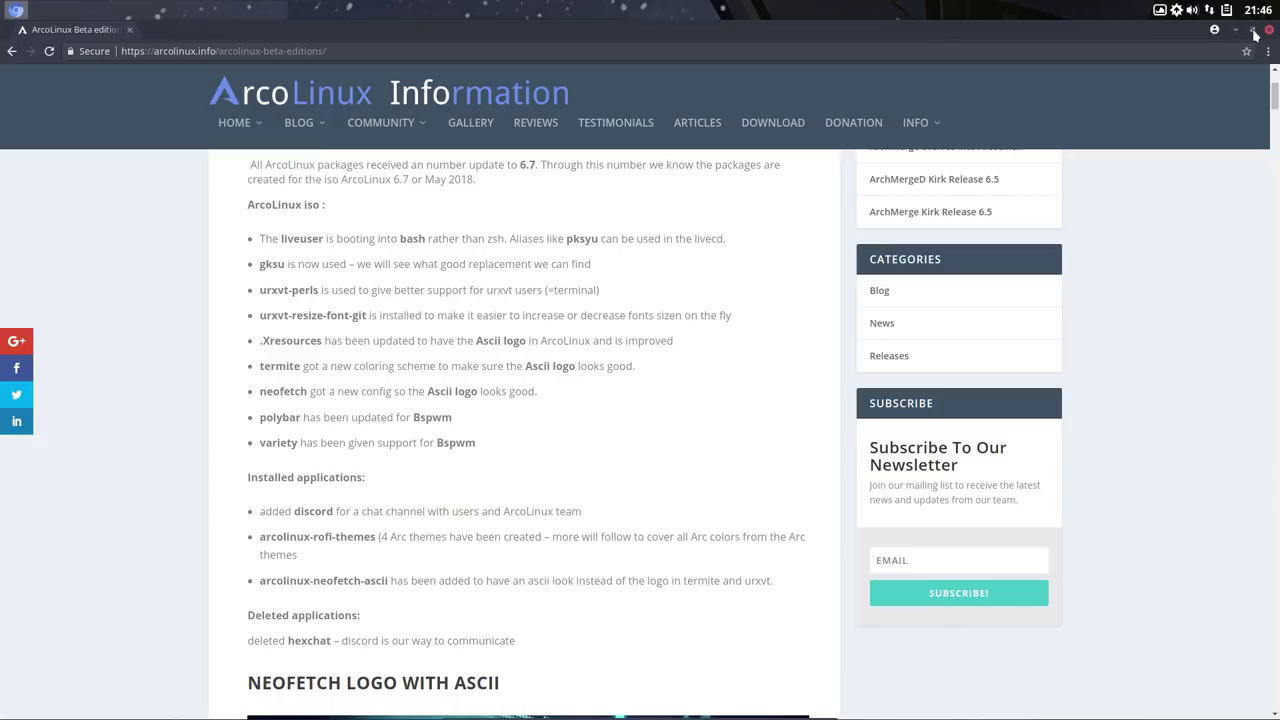
{"action": "key", "text": "super+Right"}
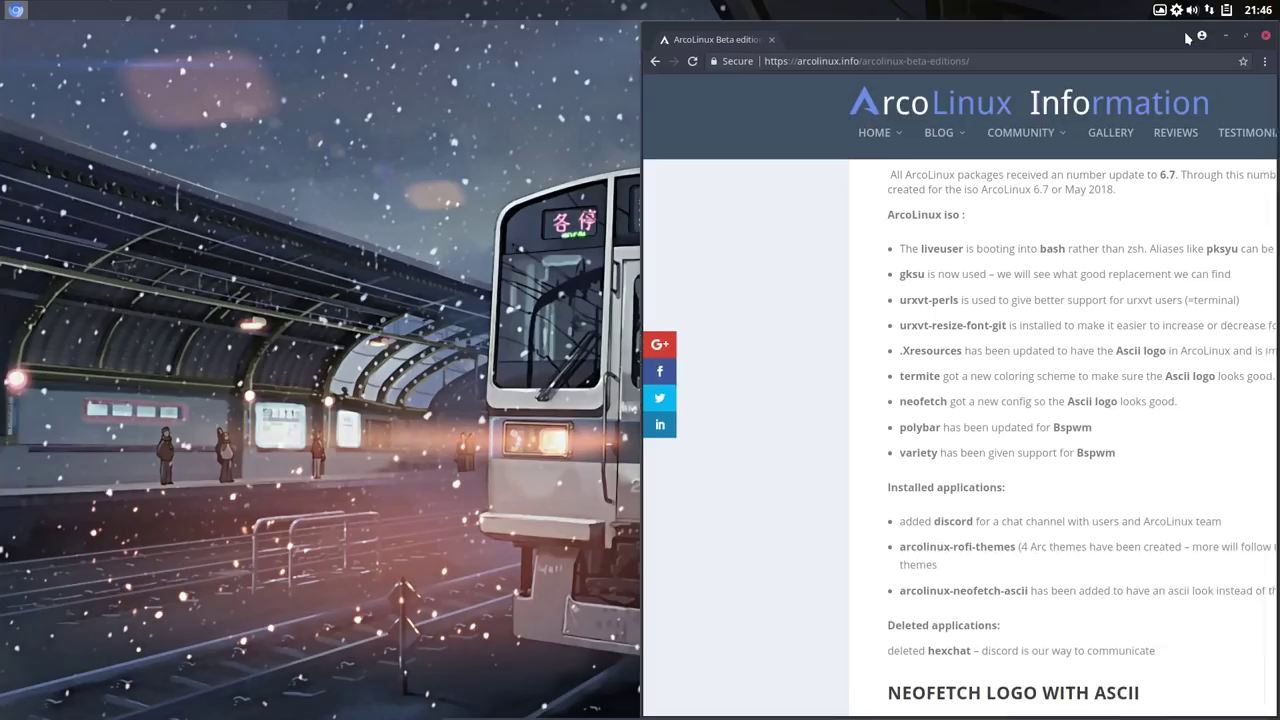
Step: Launch a new Termite terminal from the desktop right-click menu
{"action": "right_click", "coordinate": [196, 163]}
{"action": "left_click", "coordinate": [233, 37]}
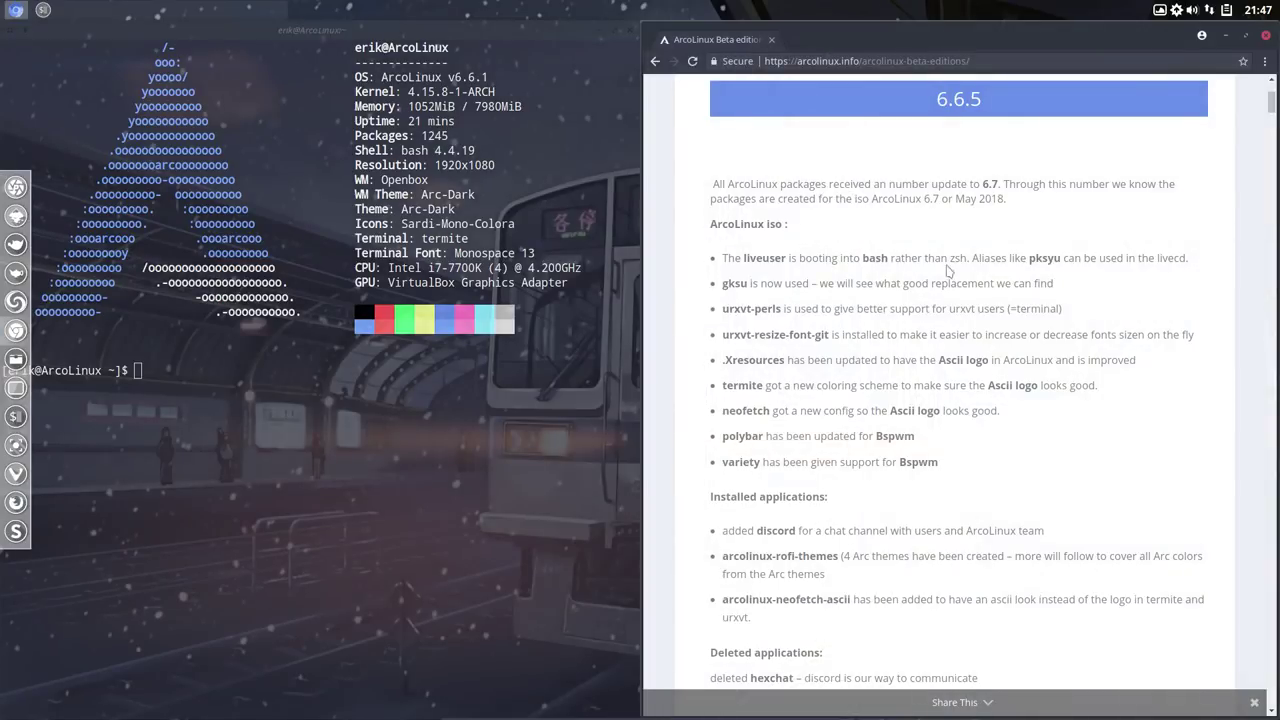
{"action": "left_click", "coordinate": [874, 279]}
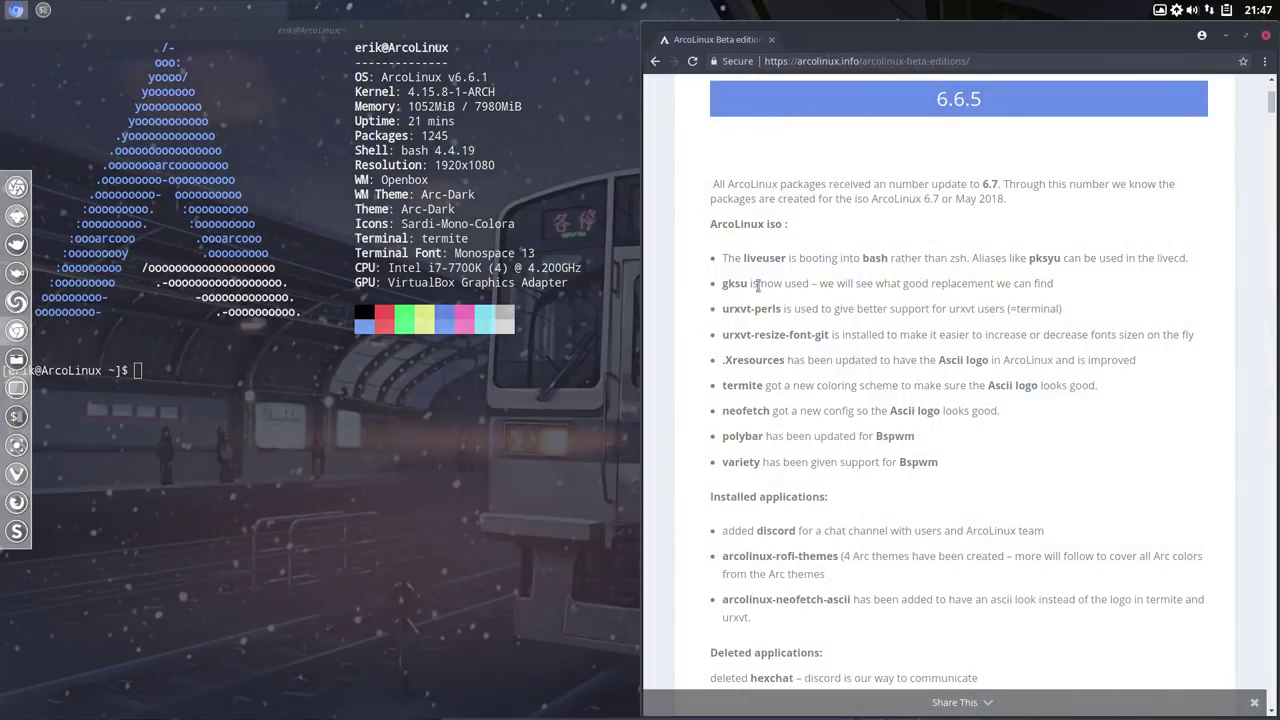
{"action": "left_click", "coordinate": [347, 413]}
Step: Install urxvt-perls and xsel with sudo pacman, then enter 'trizen urxvt-resize-font'
{"action": "type", "text": "sud"}
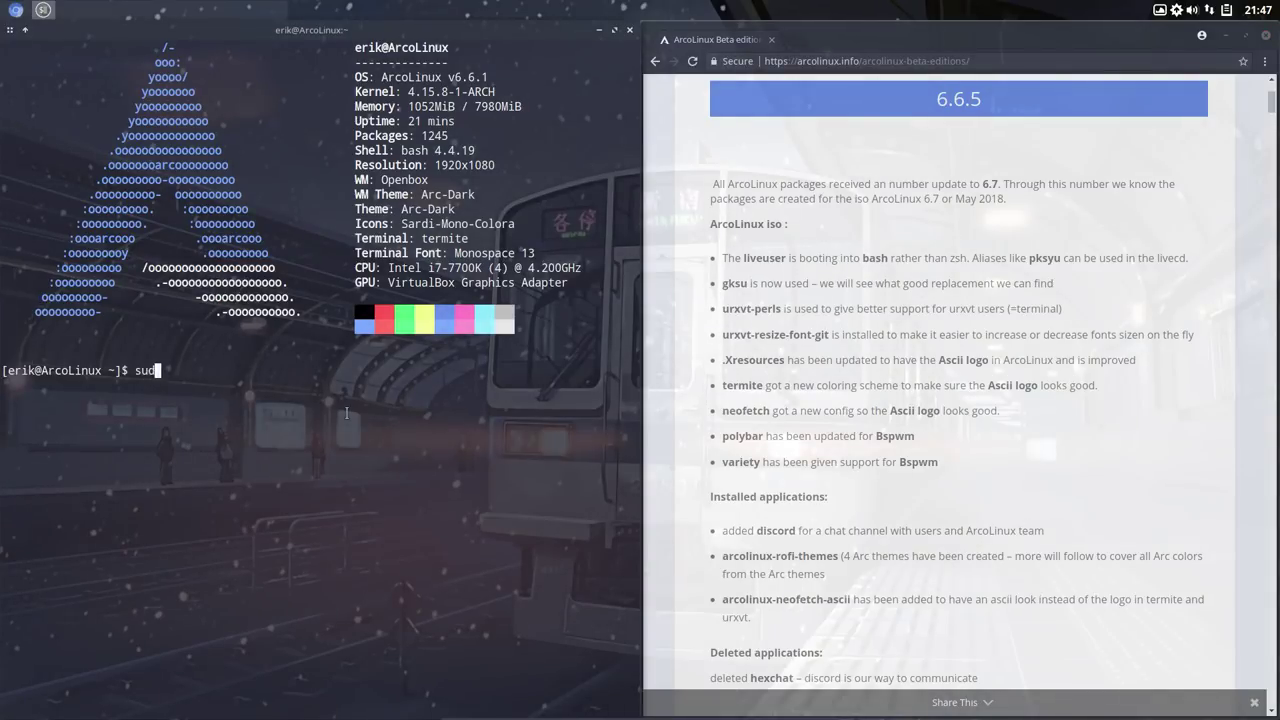
{"action": "type", "text": "o pacman -S urxvt-perls"}
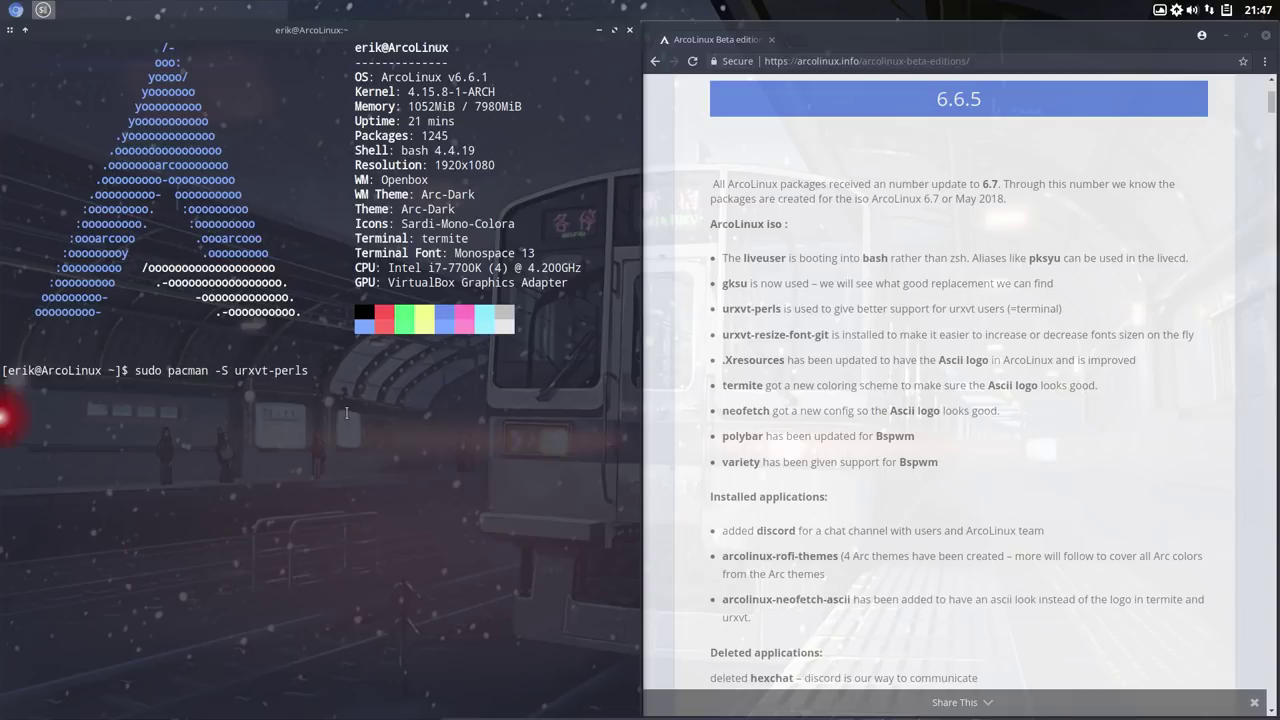
{"action": "key", "text": "Return"}
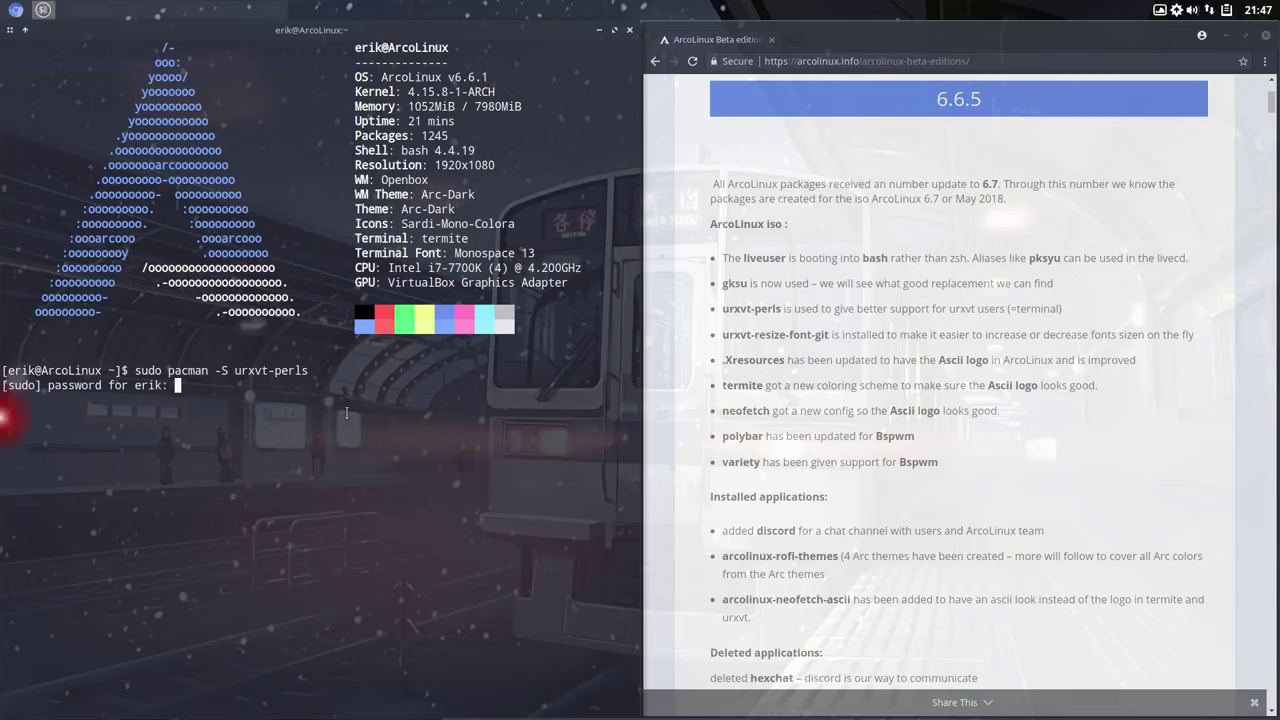
{"action": "key", "text": "Return"}
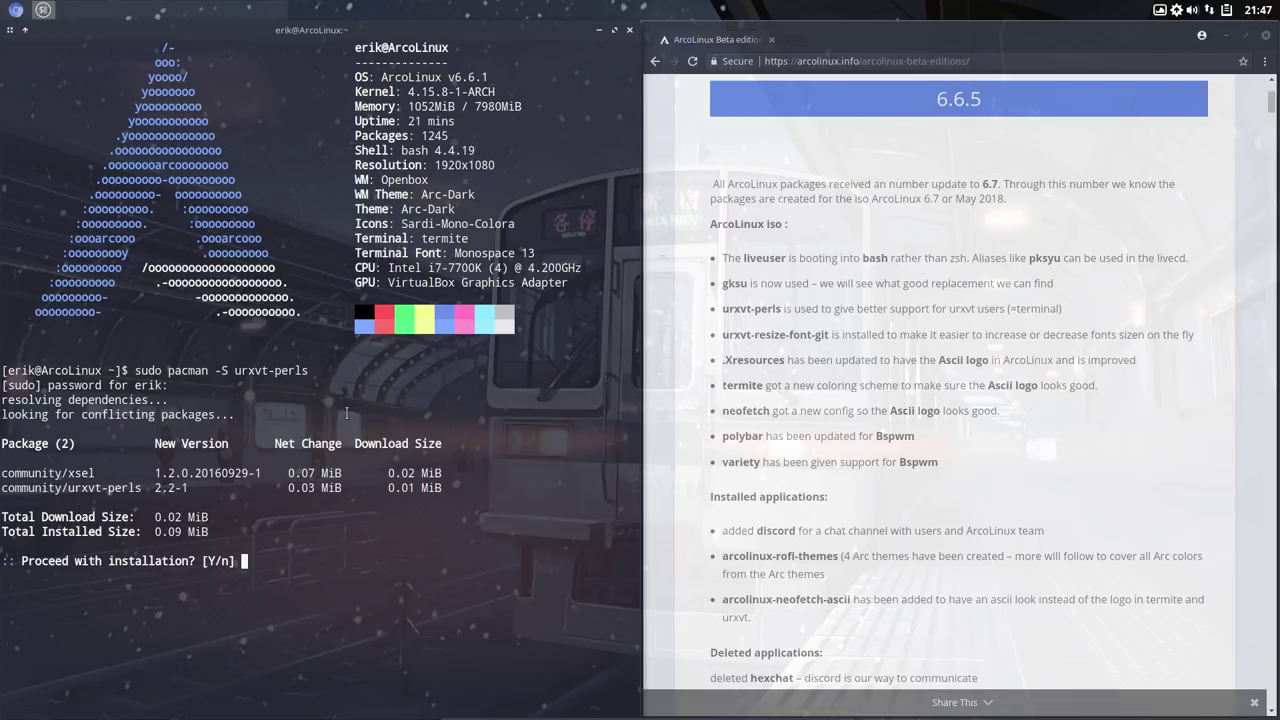
{"action": "key", "text": "Return"}
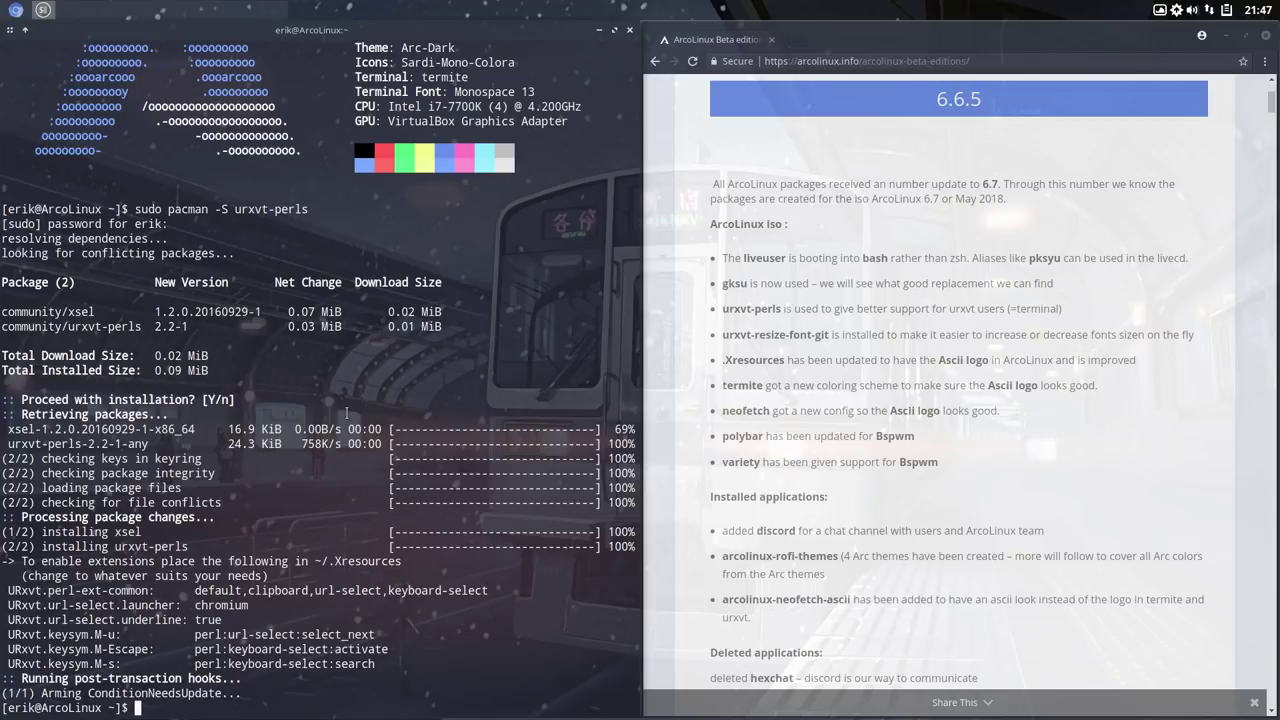
{"action": "type", "text": "trizen urxvt-resize-font"}
Step: Choose urxvt-resize-font-git in trizen, abort at the PKGBUILD prompt, and close the terminal
{"action": "key", "text": "Return"}
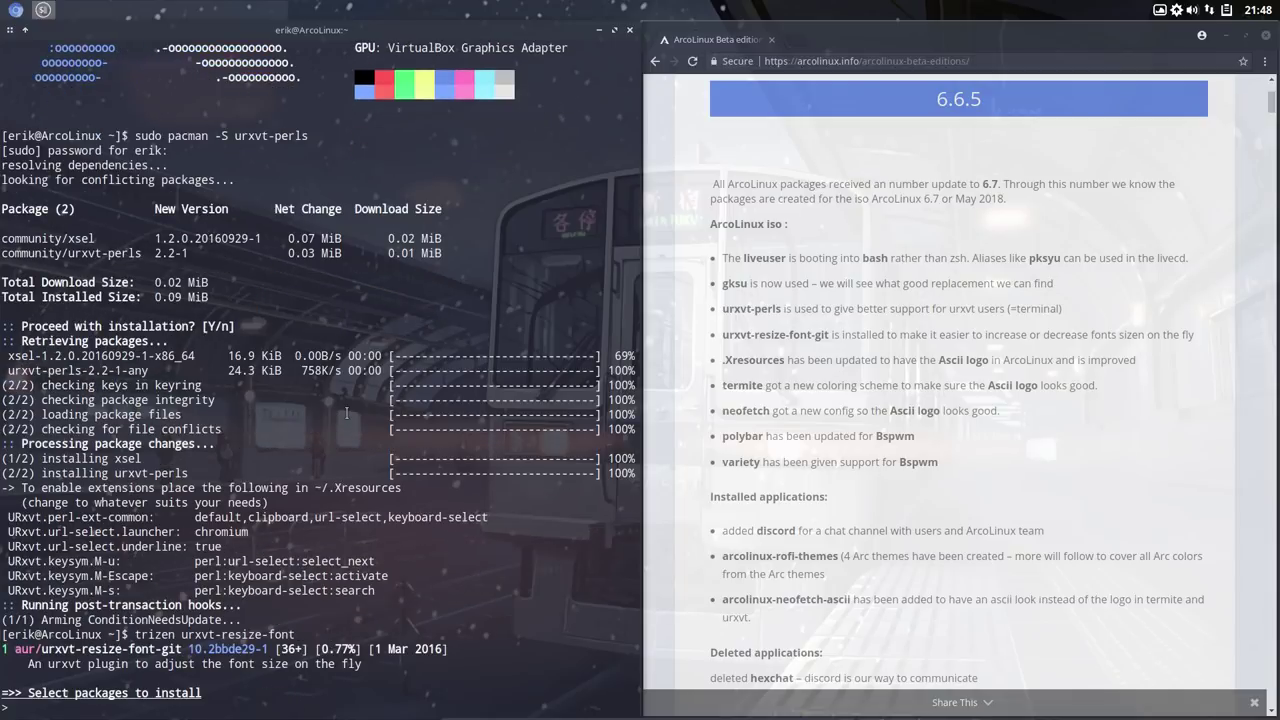
{"action": "type", "text": "1"}
{"action": "key", "text": "Return"}
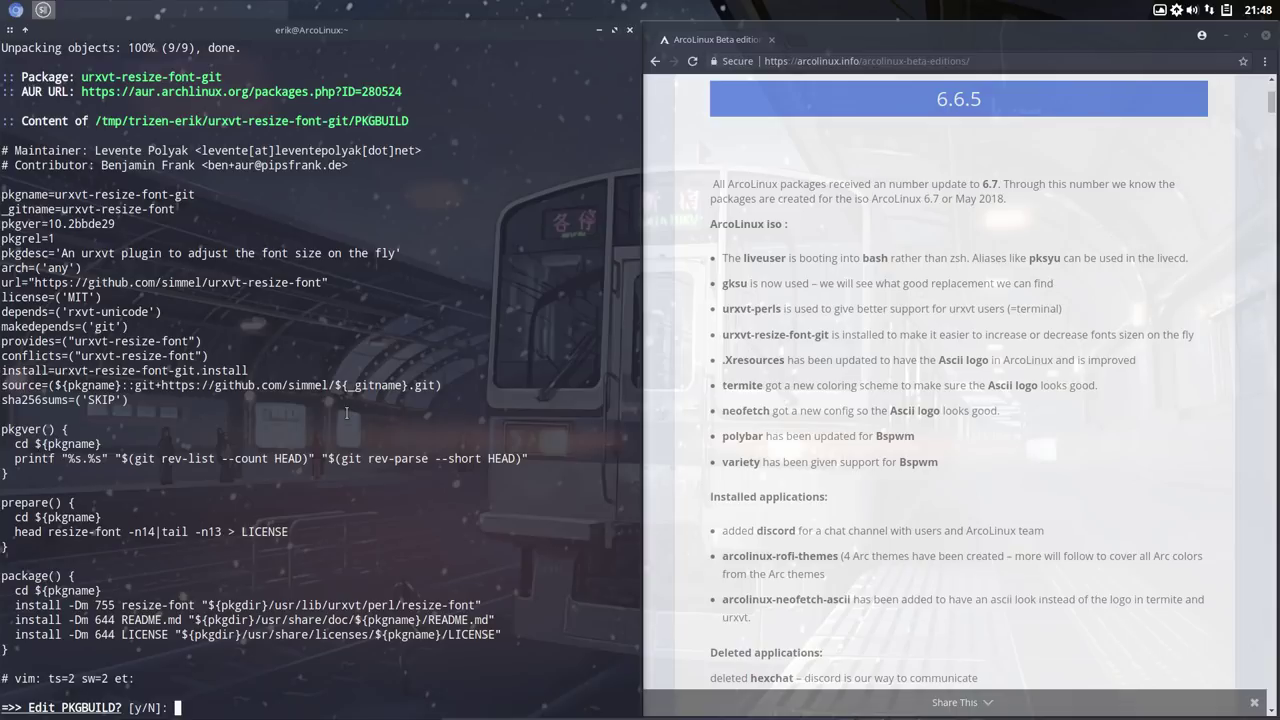
{"action": "key", "text": "ctrl+c"}
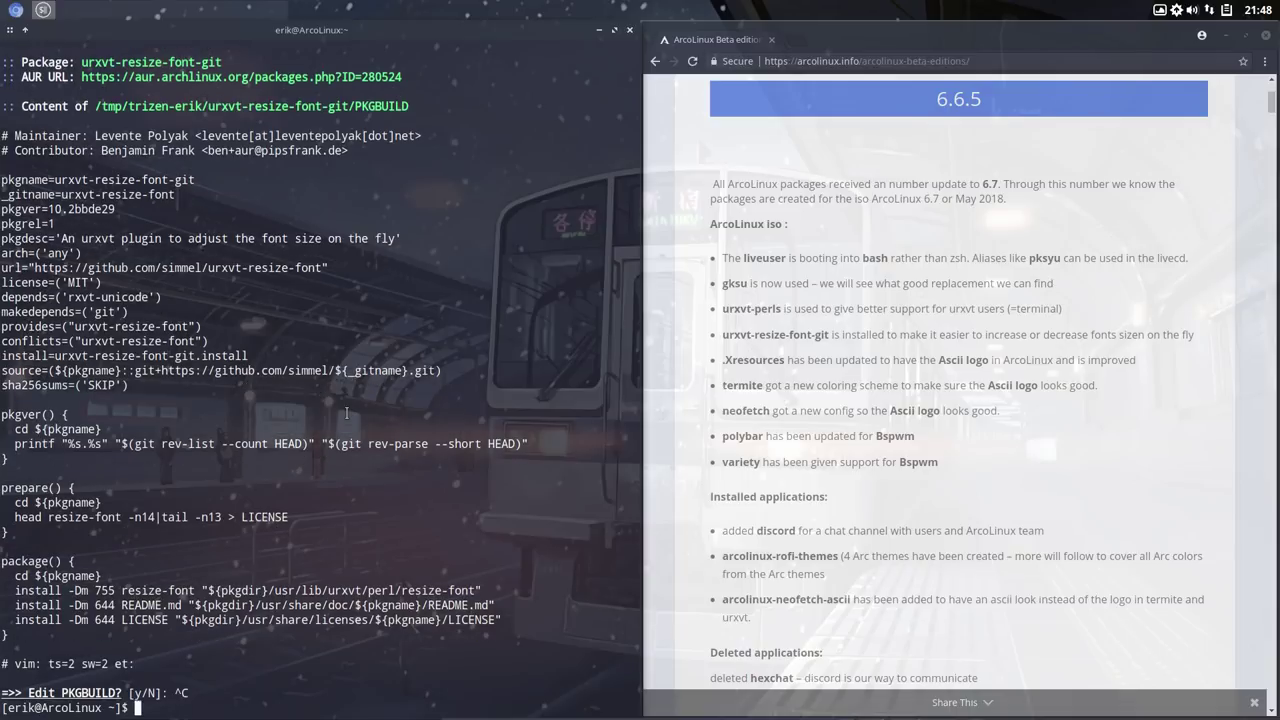
{"action": "left_click", "coordinate": [629, 30]}
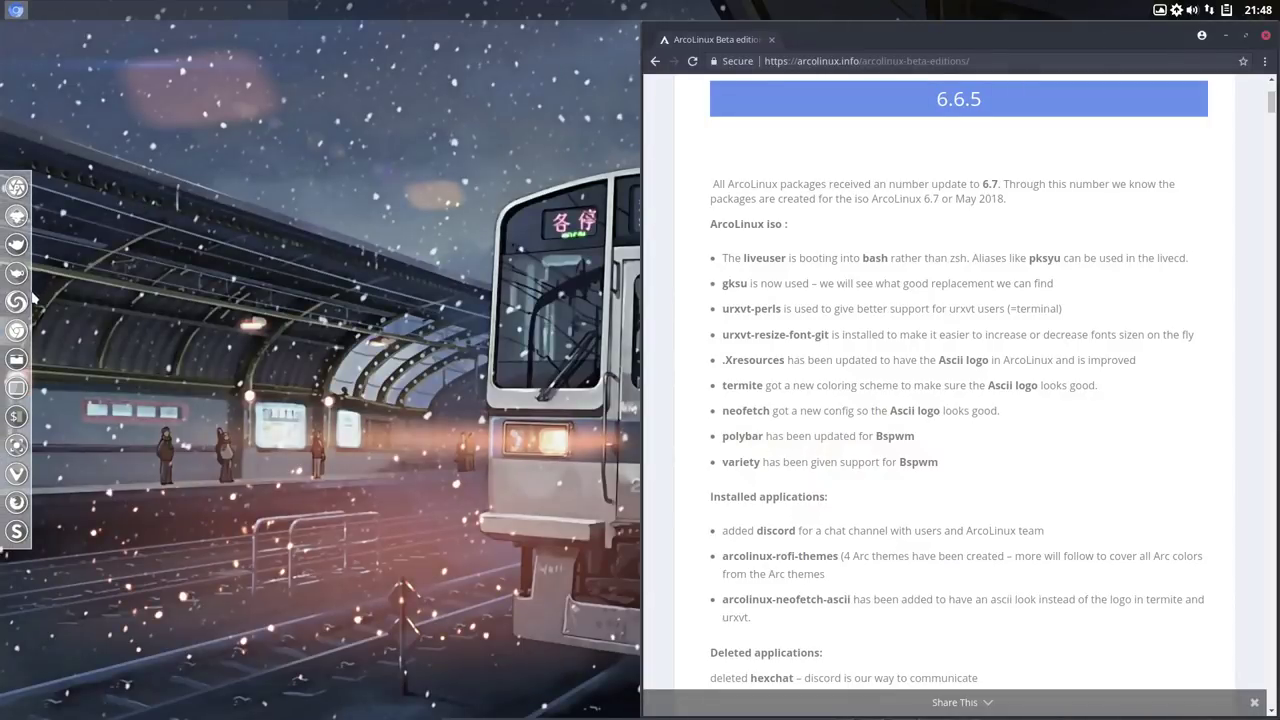
Step: Open ~/.config/openbox/scripts in Thunar and select the use-all-cores makepkg script
{"action": "left_click", "coordinate": [21, 355]}
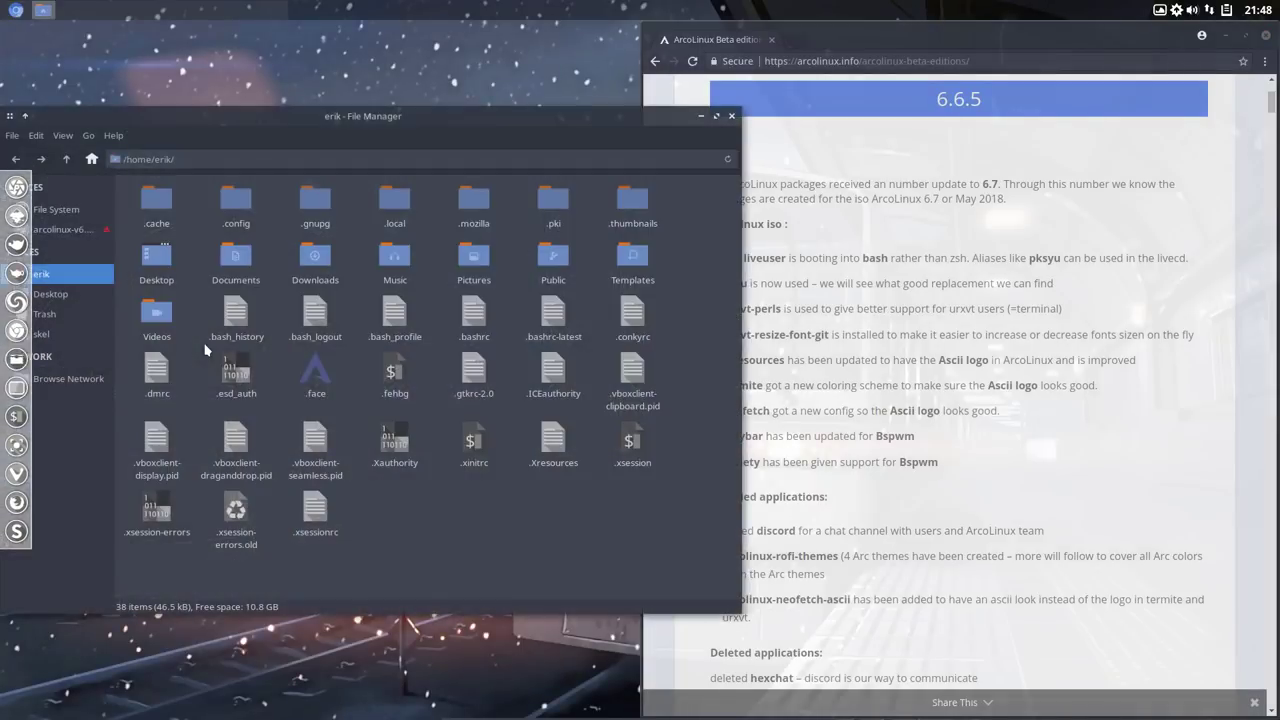
{"action": "double_click", "coordinate": [237, 204]}
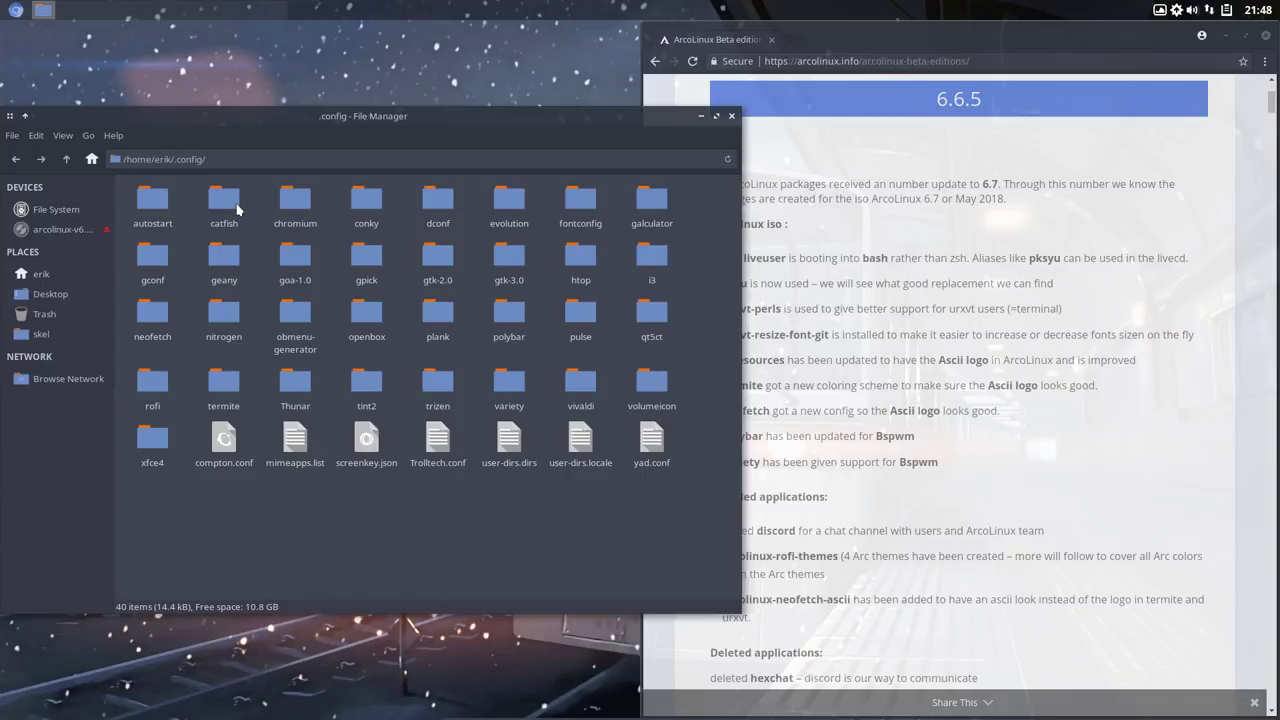
{"action": "double_click", "coordinate": [367, 310]}
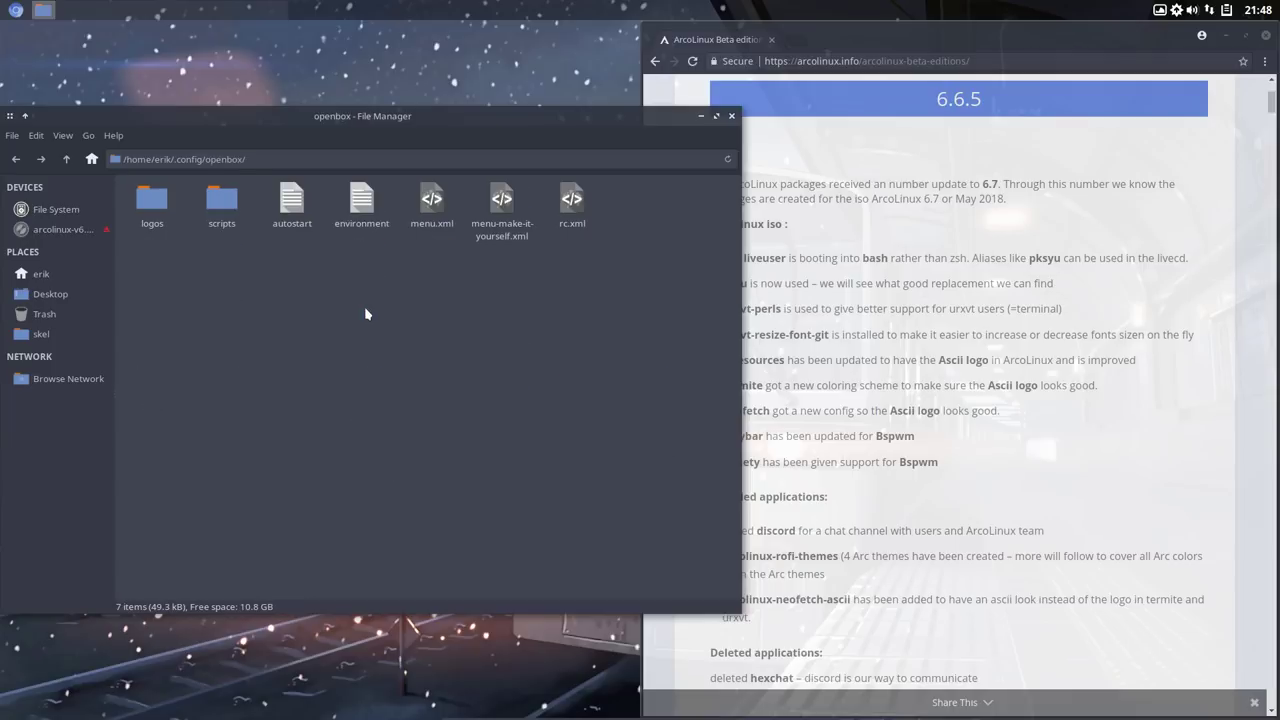
{"action": "double_click", "coordinate": [220, 205]}
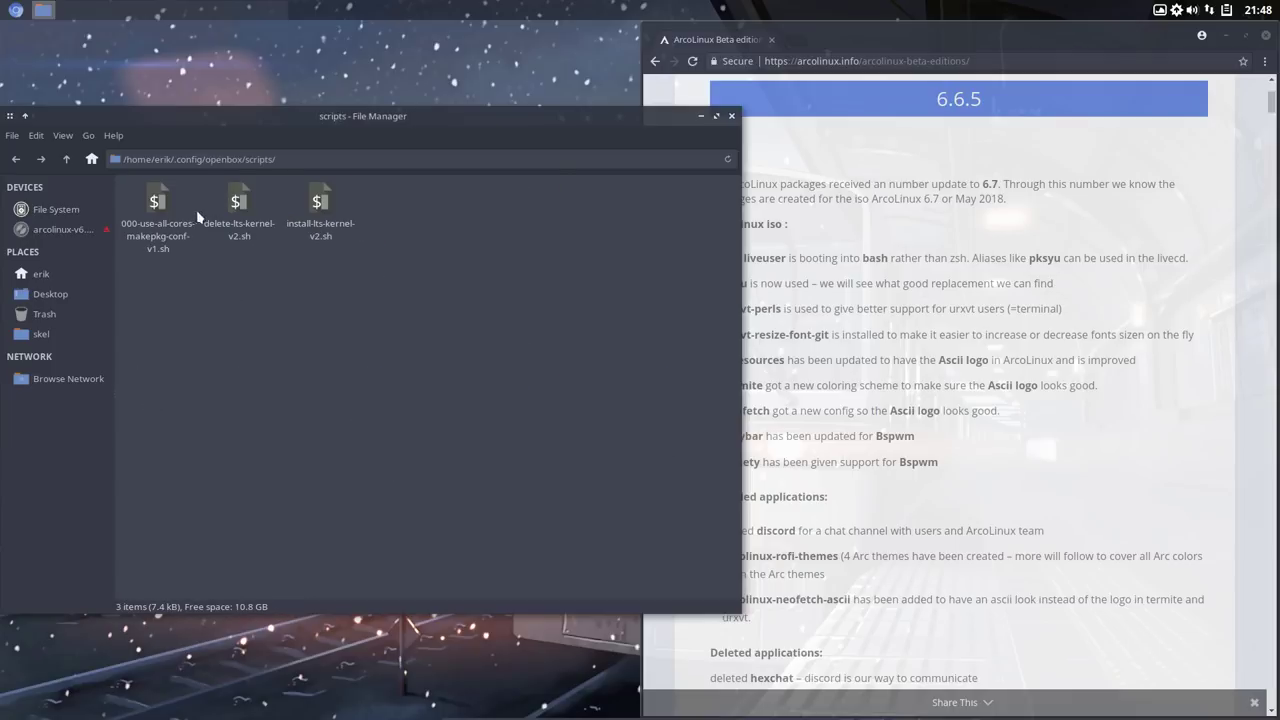
{"action": "left_click", "coordinate": [162, 208]}
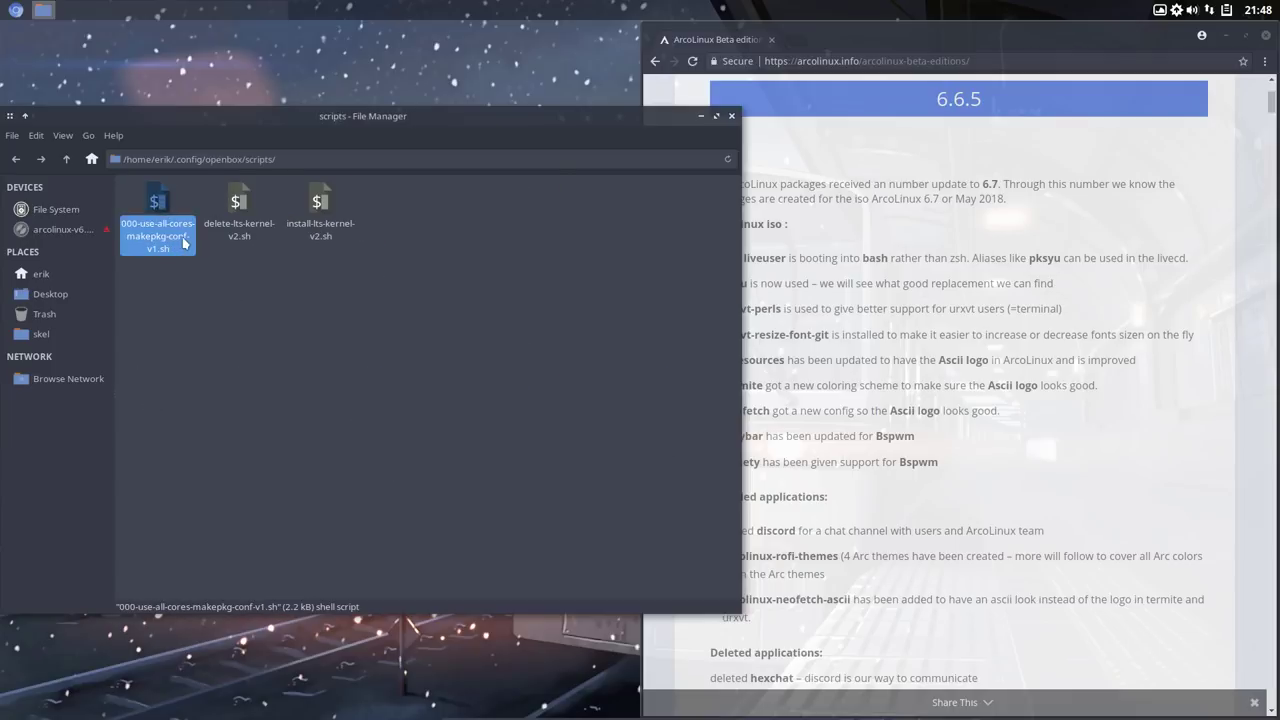
Step: Open a terminal in the scripts folder
{"action": "right_click", "coordinate": [266, 294]}
{"action": "left_click", "coordinate": [290, 301]}
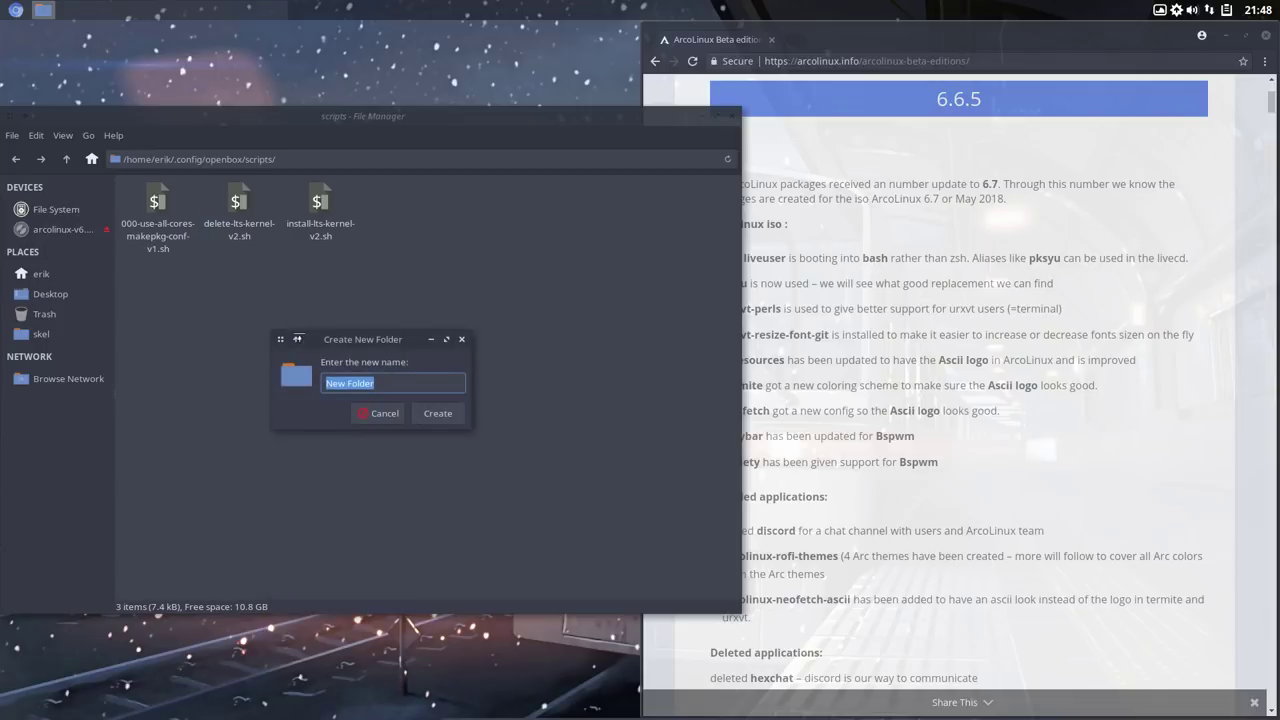
{"action": "left_click", "coordinate": [368, 413]}
{"action": "right_click", "coordinate": [279, 333]}
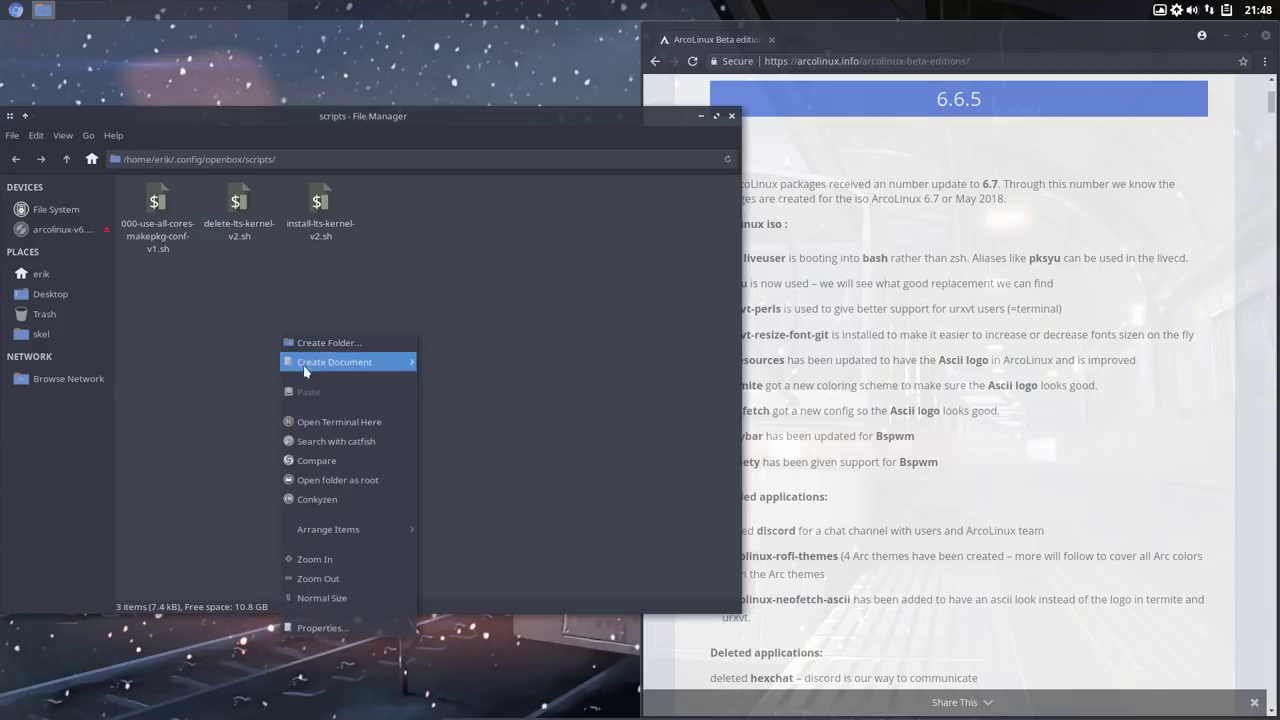
{"action": "left_click", "coordinate": [325, 416]}
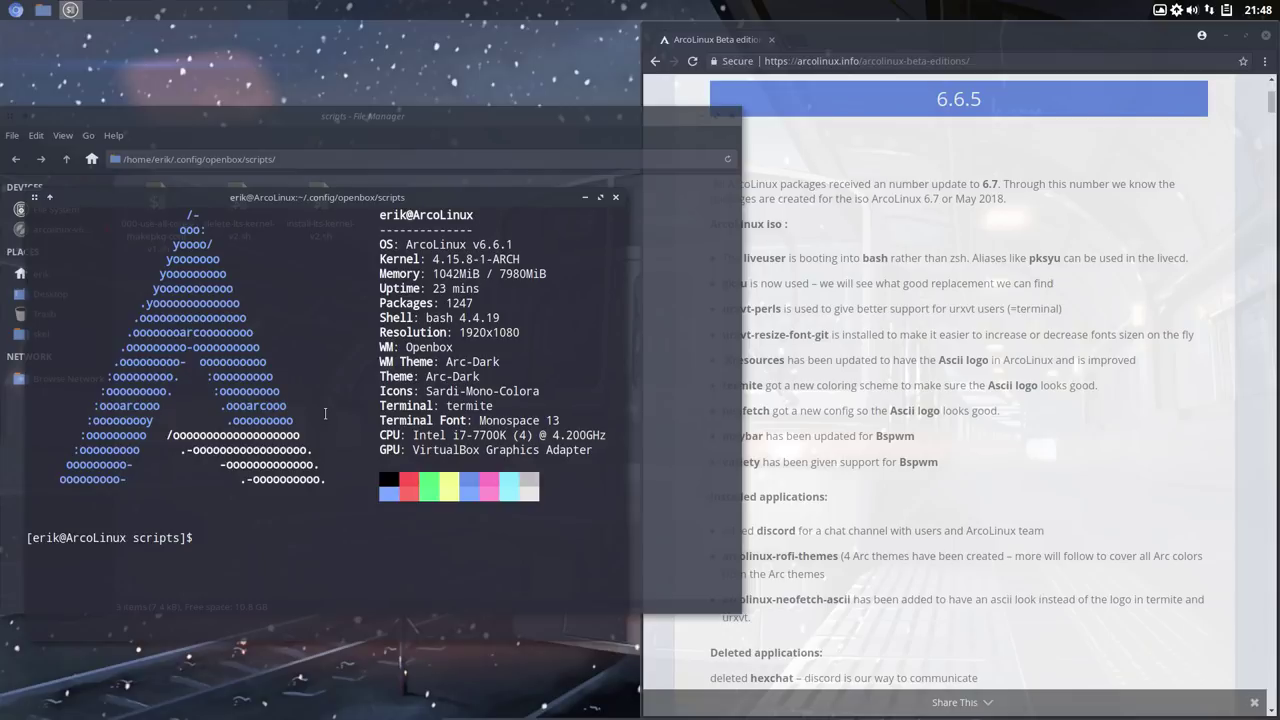
Step: Run ./000-use-all-cores-makepkg-conf-v1.sh with sudo so makepkg uses 4 cores, then close the terminal
{"action": "type", "text": "./0"}
{"action": "key", "text": "Tab"}
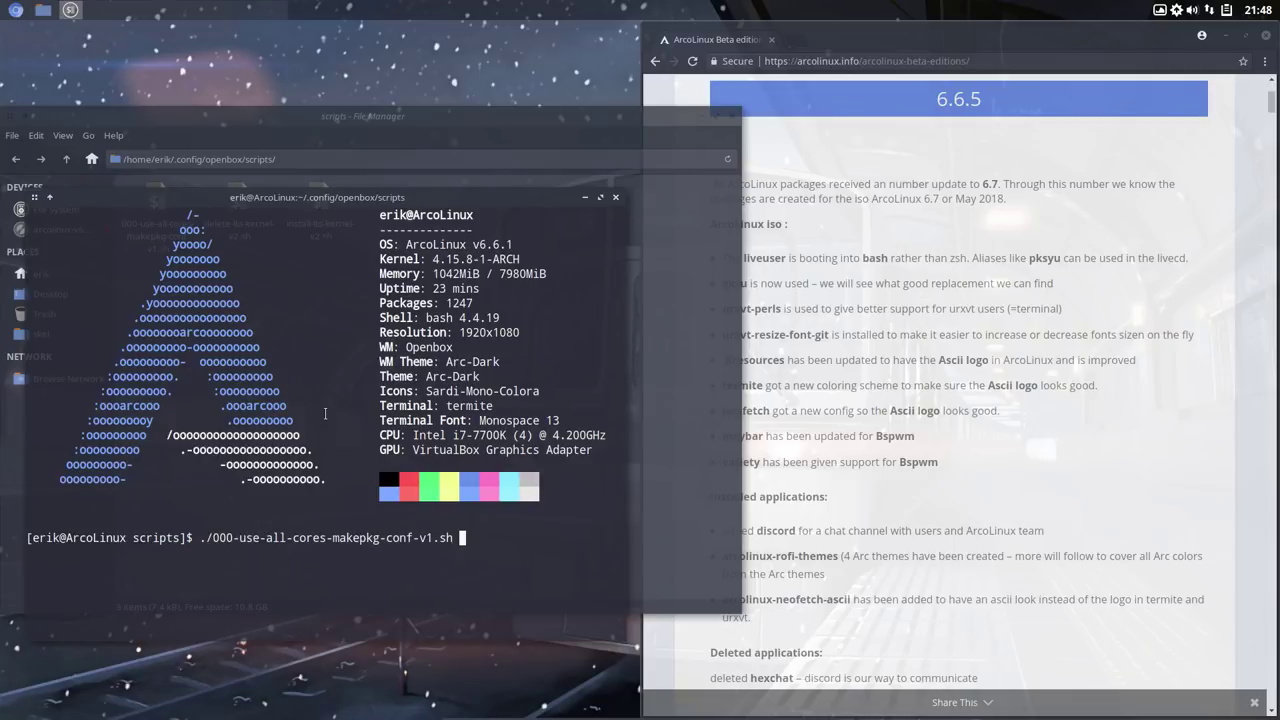
{"action": "key", "text": "Return"}
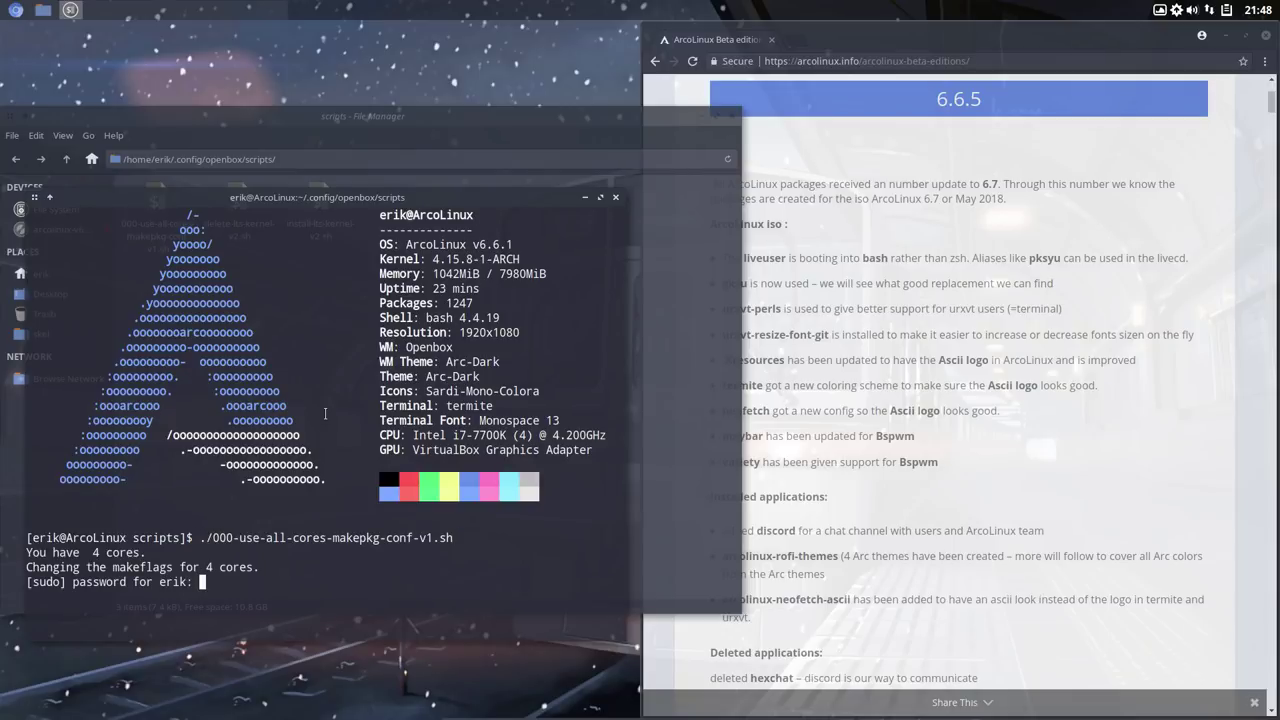
{"action": "key", "text": "Return"}
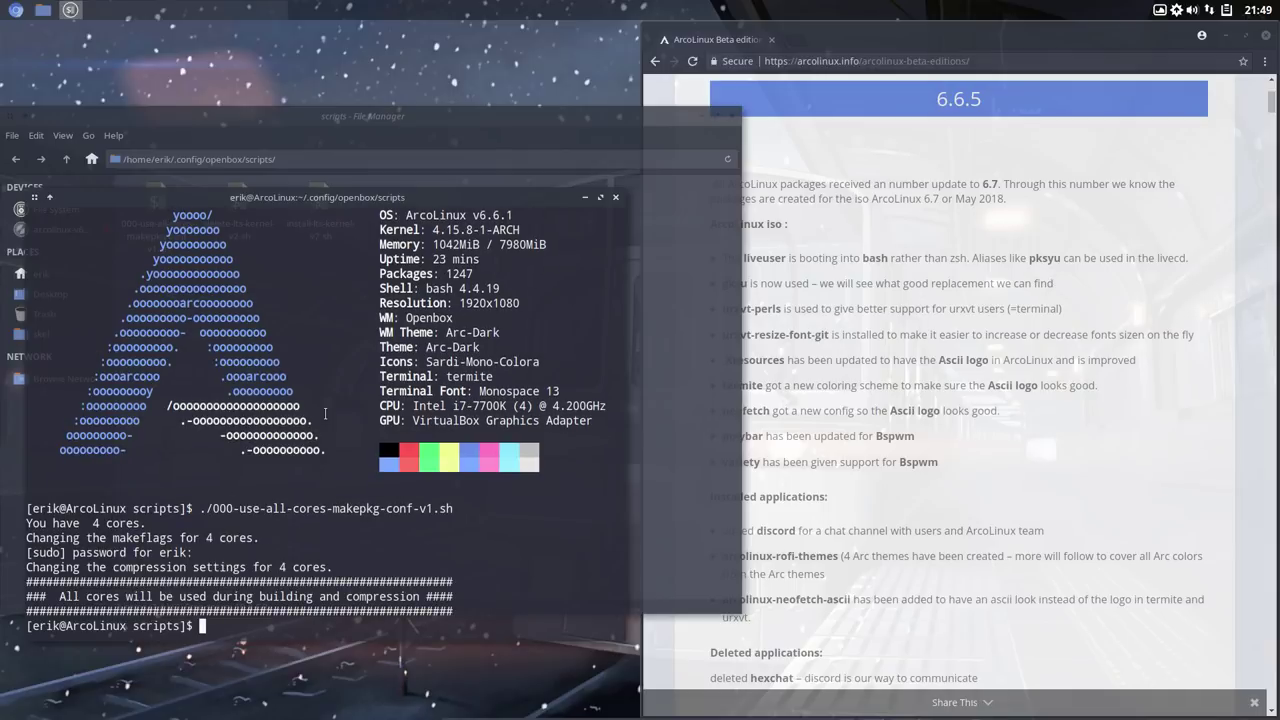
{"action": "left_click", "coordinate": [615, 197]}
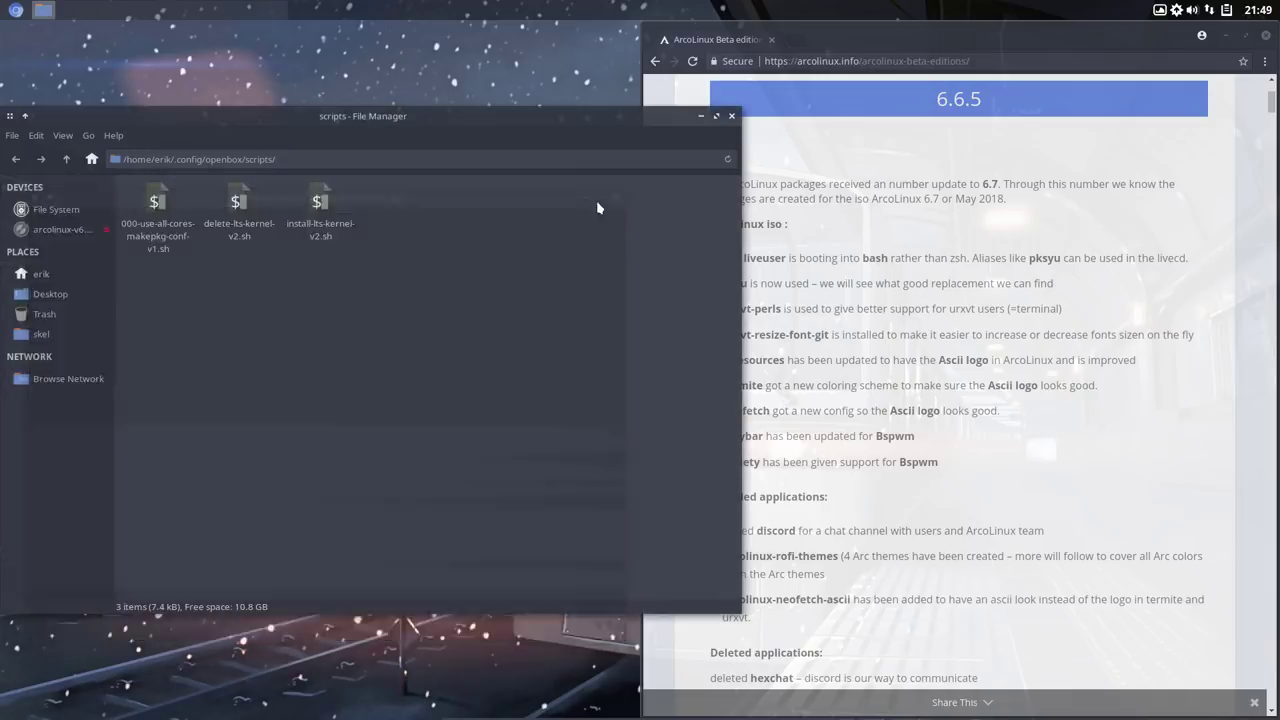
Step: Return Thunar to the home folder and close it
{"action": "left_click", "coordinate": [15, 160]}
{"action": "left_click", "coordinate": [15, 160]}
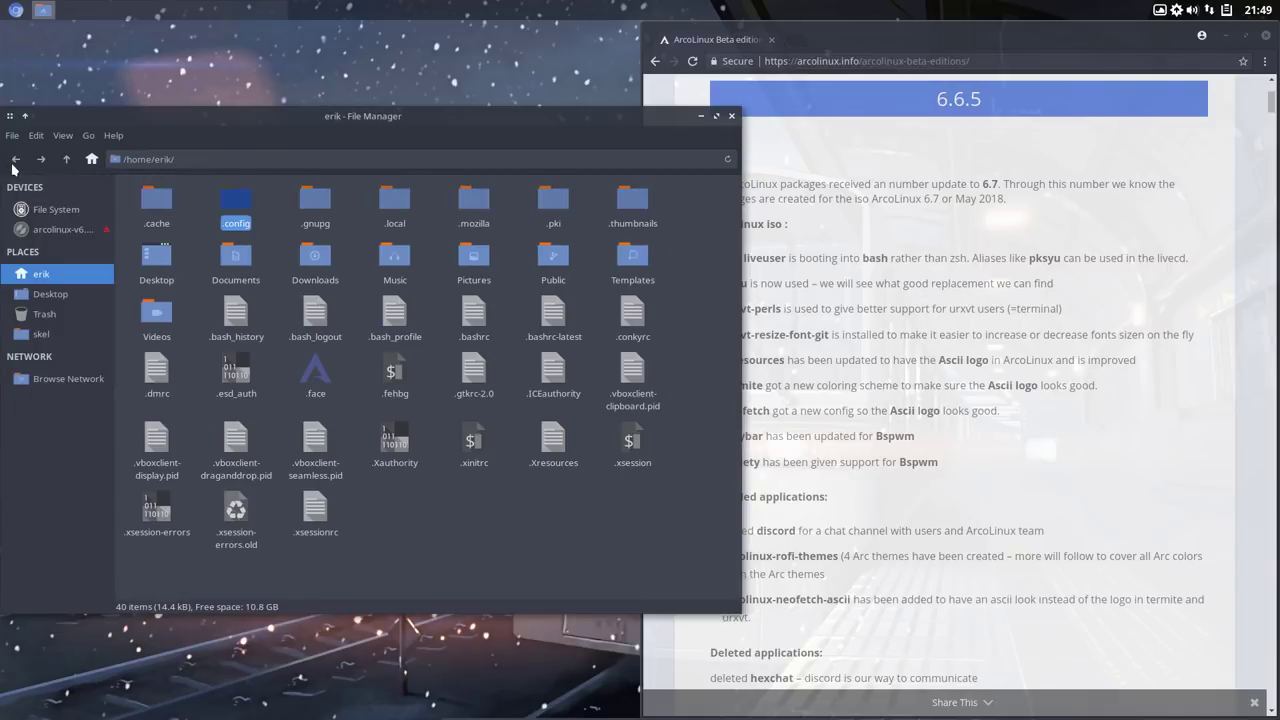
{"action": "left_click_drag", "start_coordinate": [415, 116], "coordinate": [440, 94]}
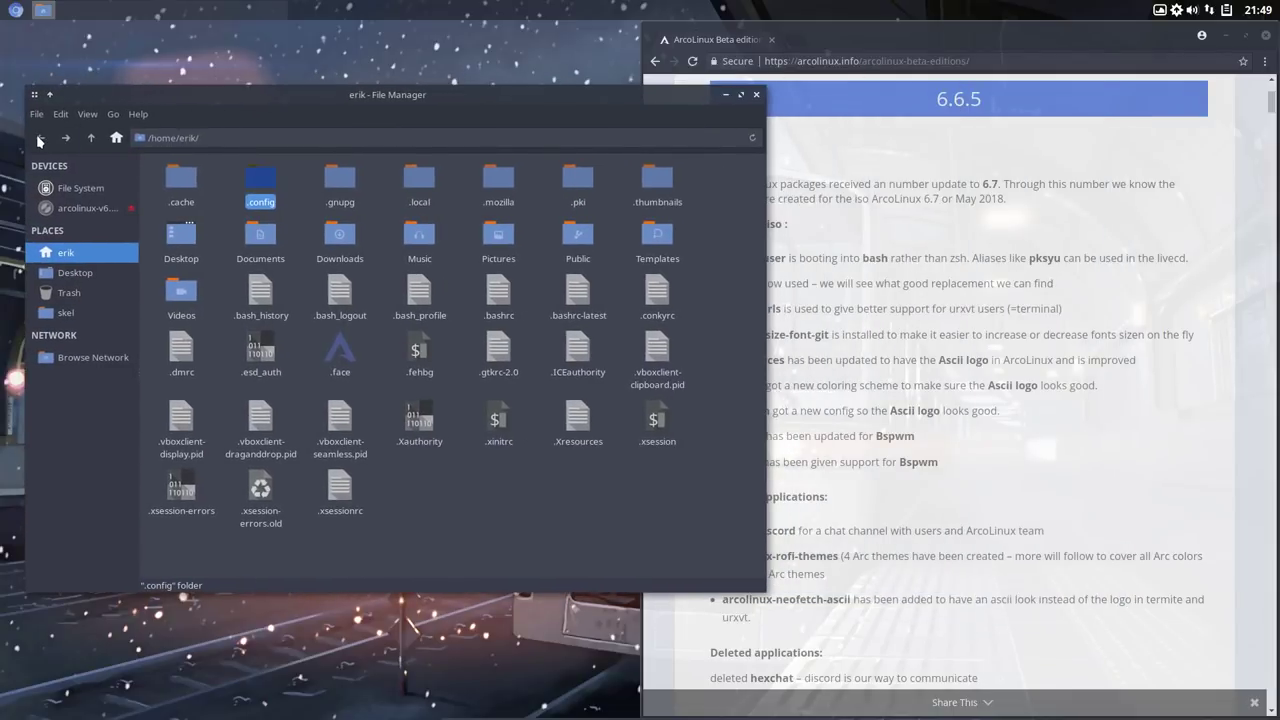
{"action": "left_click", "coordinate": [757, 96]}
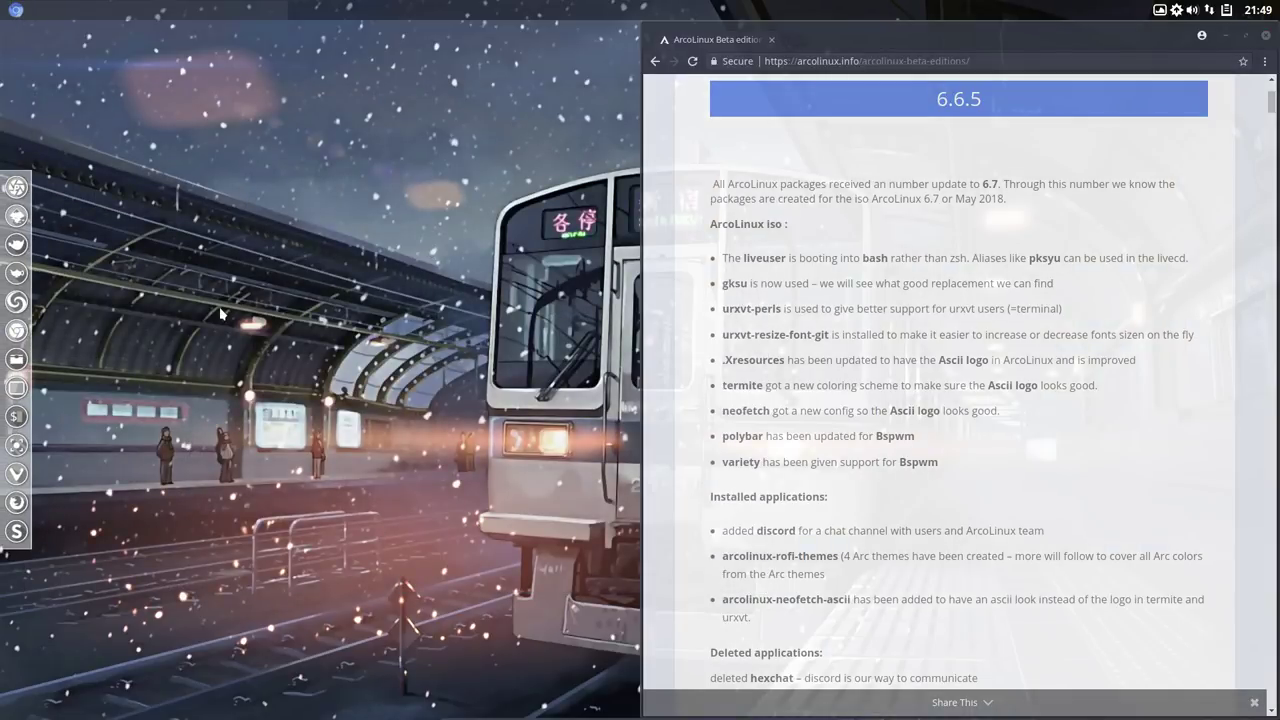
Step: In a new terminal, search the AUR with 'trizen urxvtt-resize'
{"action": "key", "text": "super+Return"}
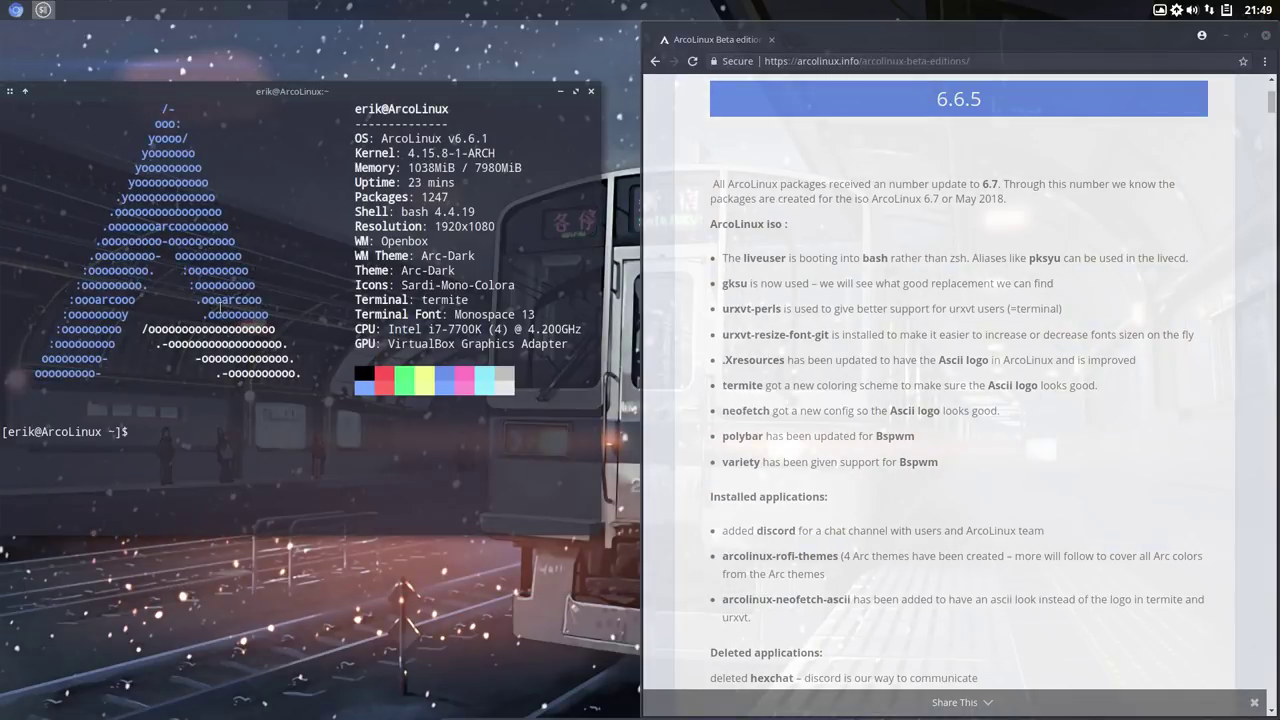
{"action": "type", "text": "t"}
{"action": "type", "text": "ri"}
{"action": "type", "text": "zen"}
{"action": "key", "text": "BackSpace"}
{"action": "key", "text": "BackSpace"}
{"action": "key", "text": "BackSpace"}
{"action": "key", "text": "BackSpace"}
{"action": "key", "text": "BackSpace"}
{"action": "key", "text": "BackSpace"}
{"action": "type", "text": "yaourt"}
{"action": "key", "text": "BackSpace"}
{"action": "key", "text": "BackSpace"}
{"action": "key", "text": "BackSpace"}
{"action": "key", "text": "BackSpace"}
{"action": "key", "text": "BackSpace"}
{"action": "key", "text": "BackSpace"}
{"action": "type", "text": "pacaur"}
{"action": "key", "text": "BackSpace"}
{"action": "key", "text": "BackSpace"}
{"action": "key", "text": "BackSpace"}
{"action": "key", "text": "BackSpace"}
{"action": "key", "text": "BackSpace"}
{"action": "key", "text": "BackSpace"}
{"action": "type", "text": "trizen"}
{"action": "key", "text": "BackSpace"}
{"action": "key", "text": "BackSpace"}
{"action": "key", "text": "BackSpace"}
{"action": "key", "text": "BackSpace"}
{"action": "type", "text": "iez"}
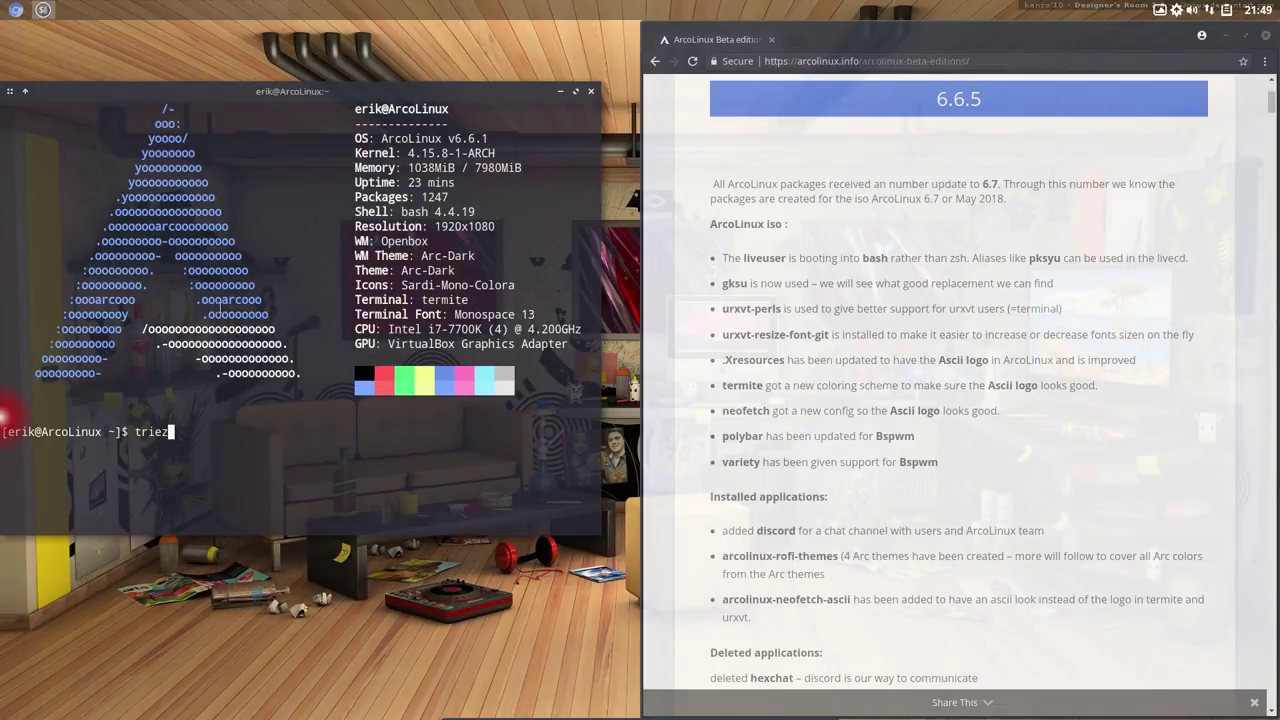
{"action": "key", "text": "BackSpace"}
{"action": "key", "text": "BackSpace"}
{"action": "type", "text": "zen"}
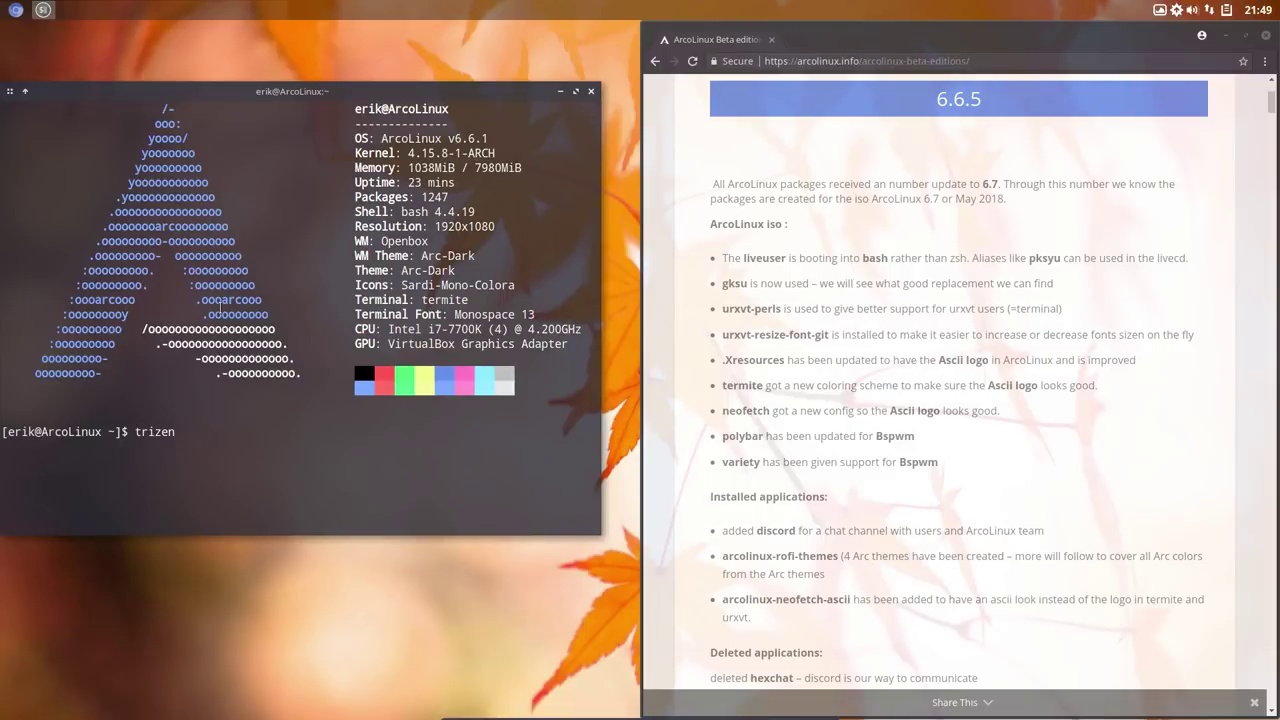
{"action": "type", "text": " urxvt"}
{"action": "type", "text": "t"}
{"action": "type", "text": "-re"}
{"action": "type", "text": "size"}
{"action": "key", "text": "Return"}
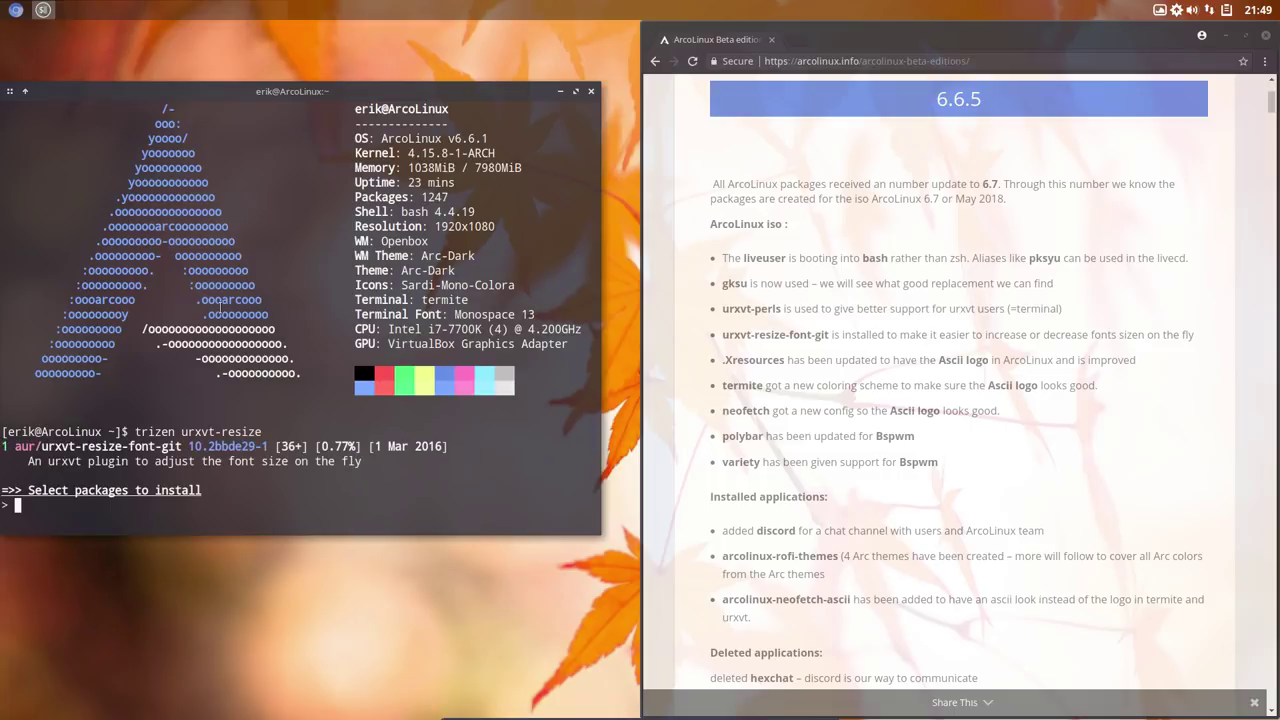
Step: Build and install urxvt-resize-font-git, skipping build-file edits and confirming with the sudo password
{"action": "type", "text": "1"}
{"action": "key", "text": "Return"}
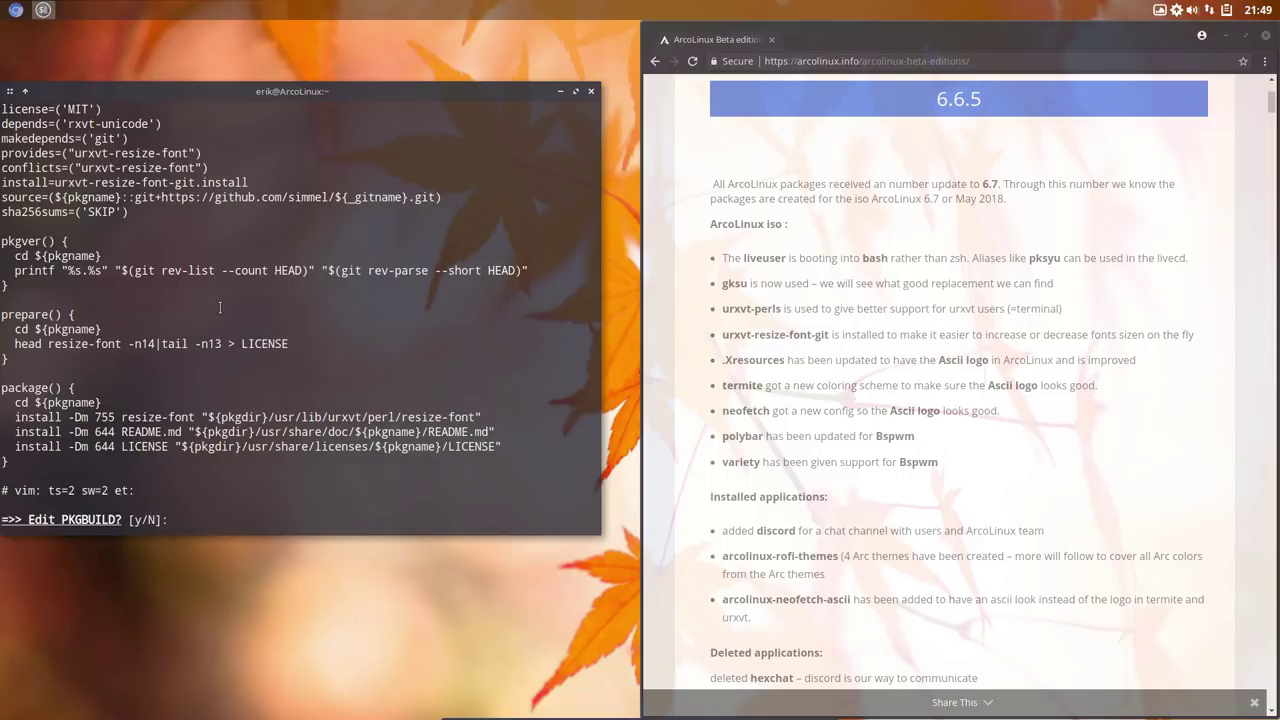
{"action": "key", "text": "Return"}
{"action": "key", "text": "Return"}
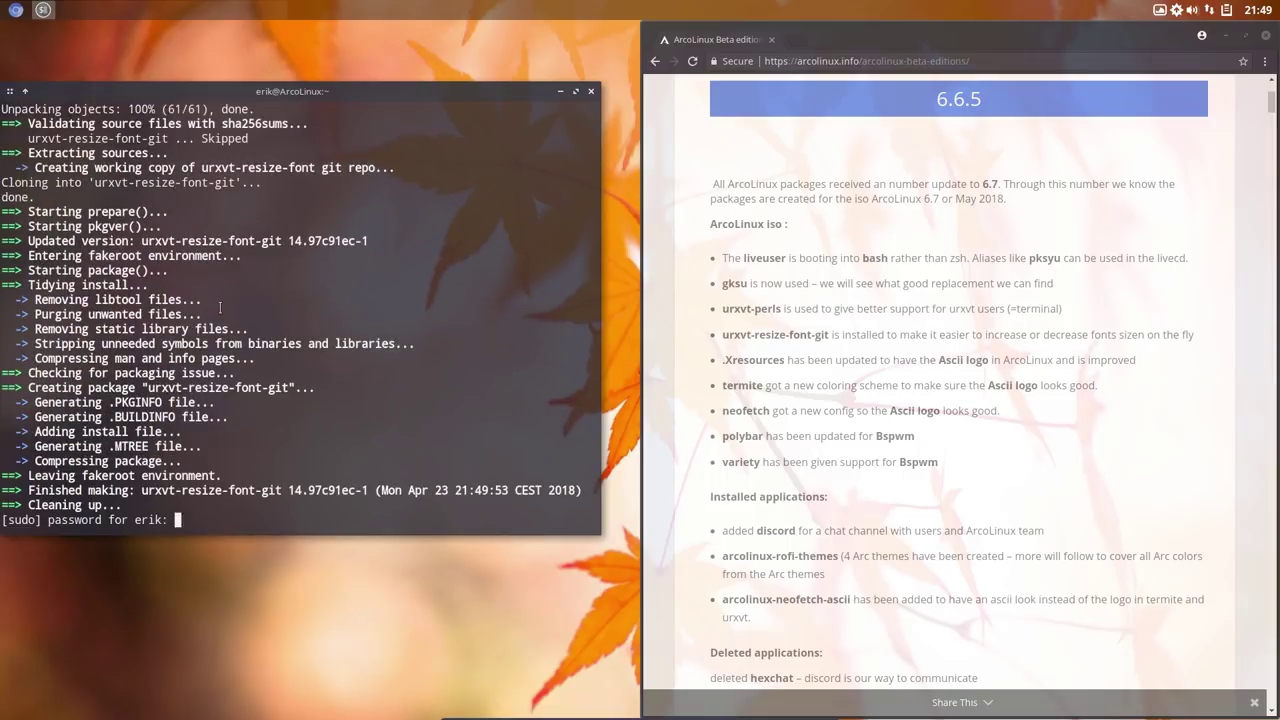
{"action": "key", "text": "Return"}
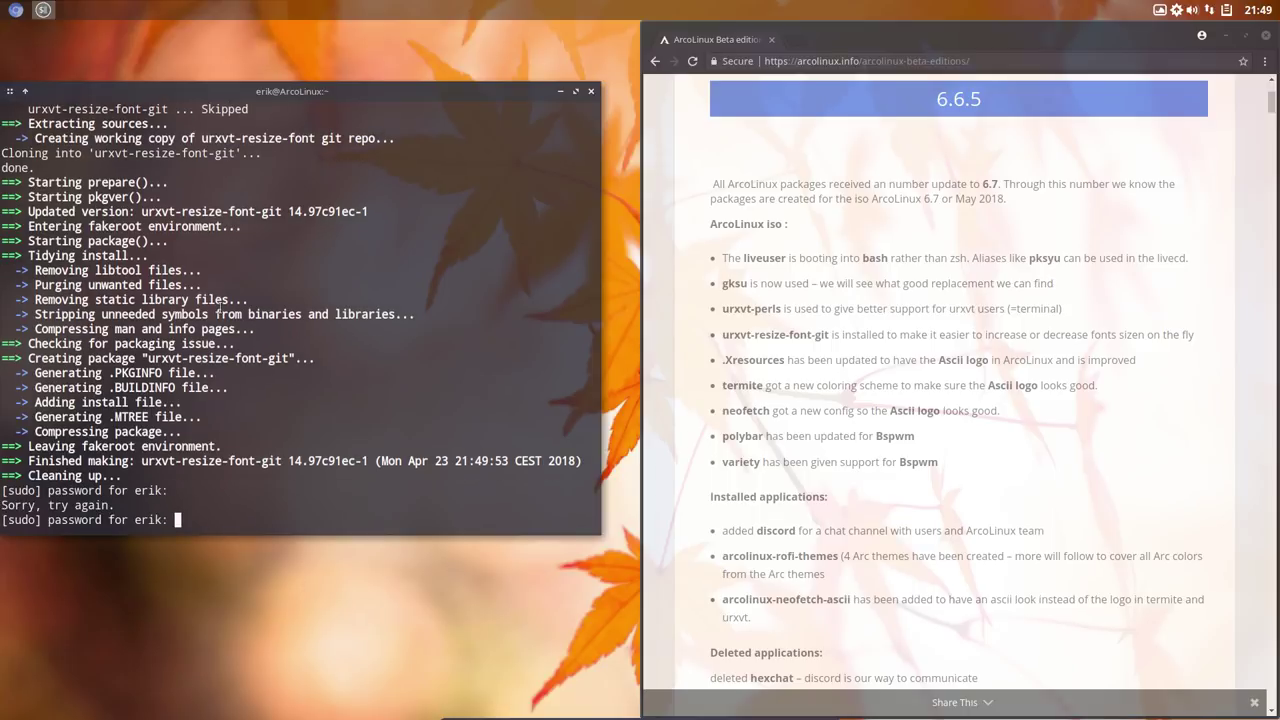
{"action": "key", "text": "Return"}
{"action": "key", "text": "Return"}
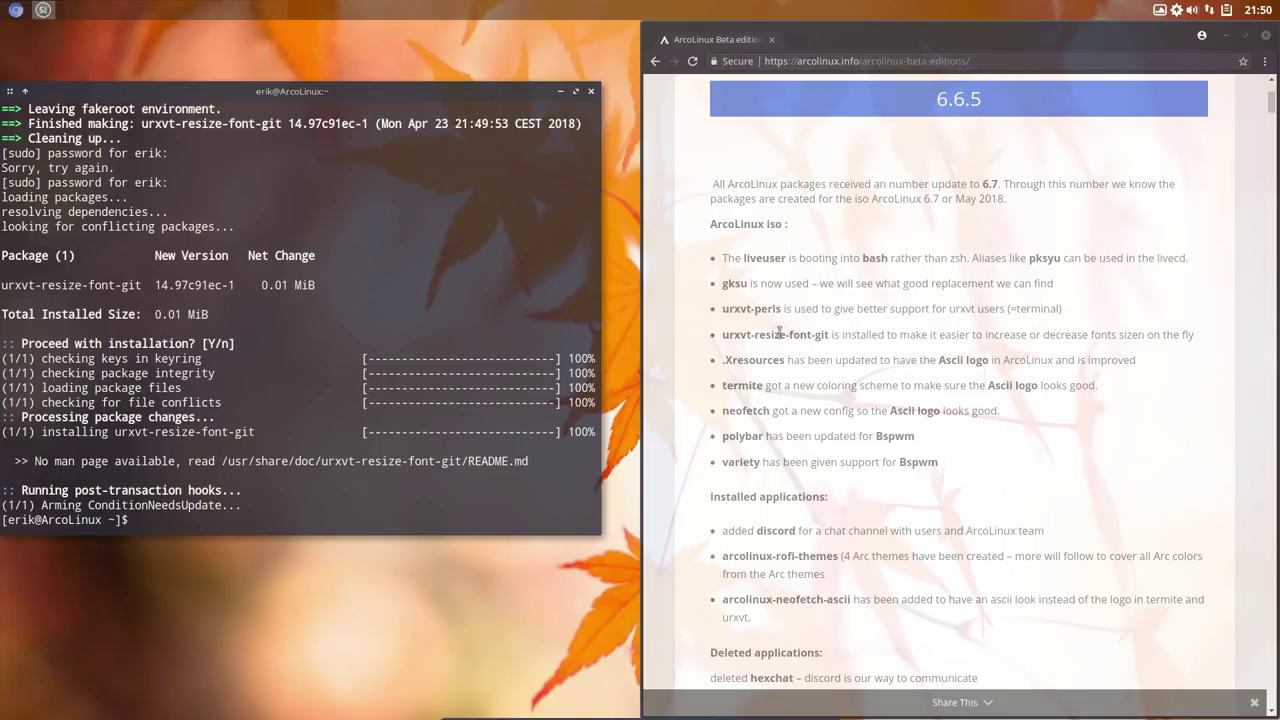
Step: List the shell commands starting with gk (gksu, gksudo) via Tab completion
{"action": "left_click", "coordinate": [749, 290]}
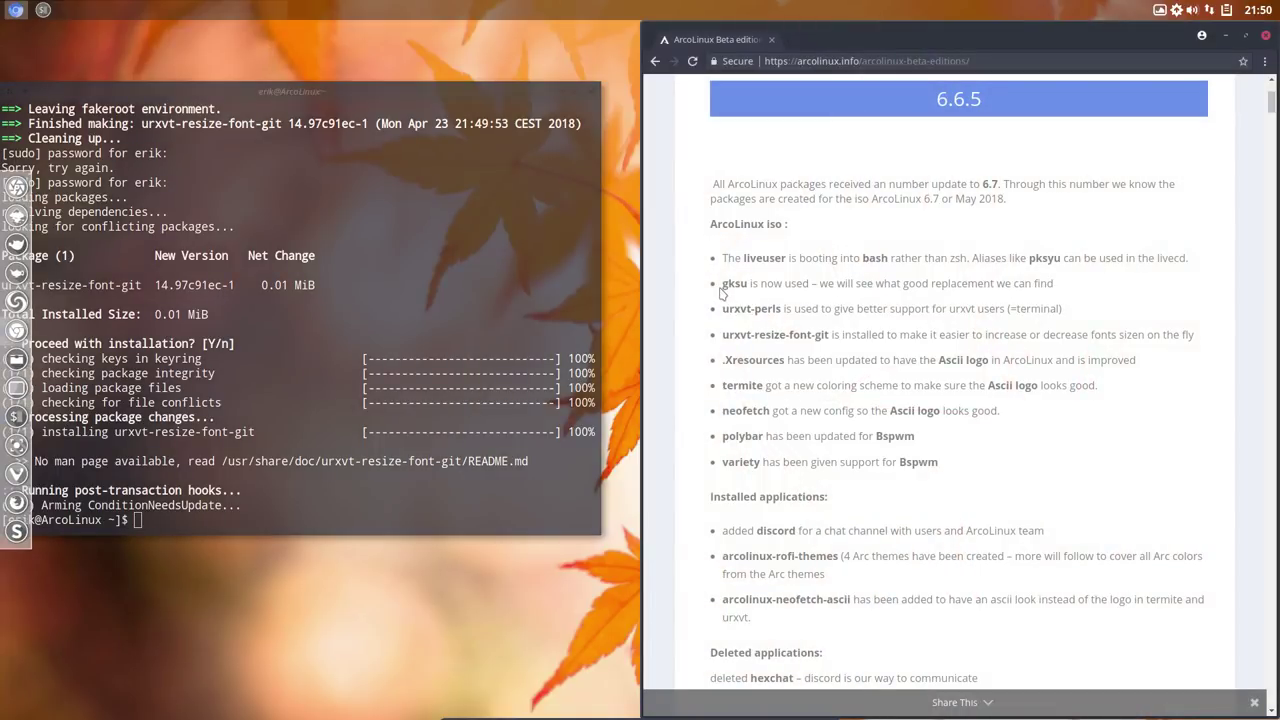
{"action": "left_click", "coordinate": [255, 497]}
{"action": "type", "text": "gk"}
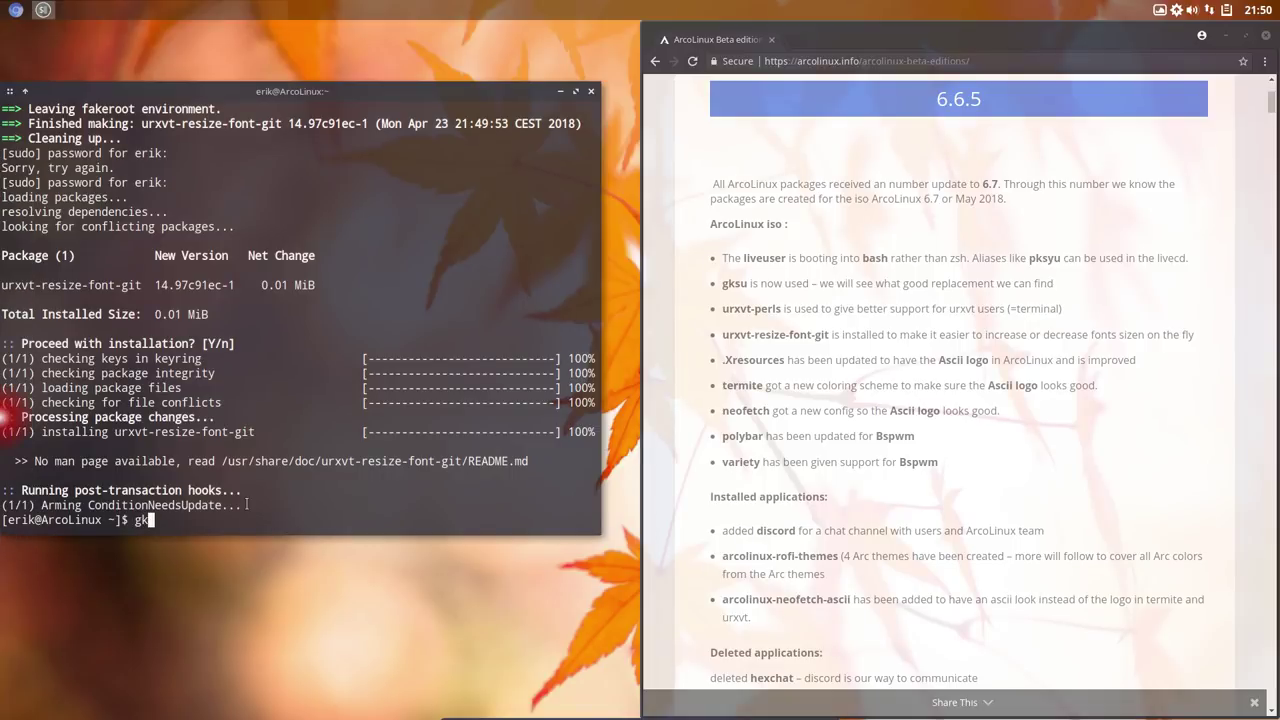
{"action": "key", "text": "Tab"}
{"action": "key", "text": "Tab"}
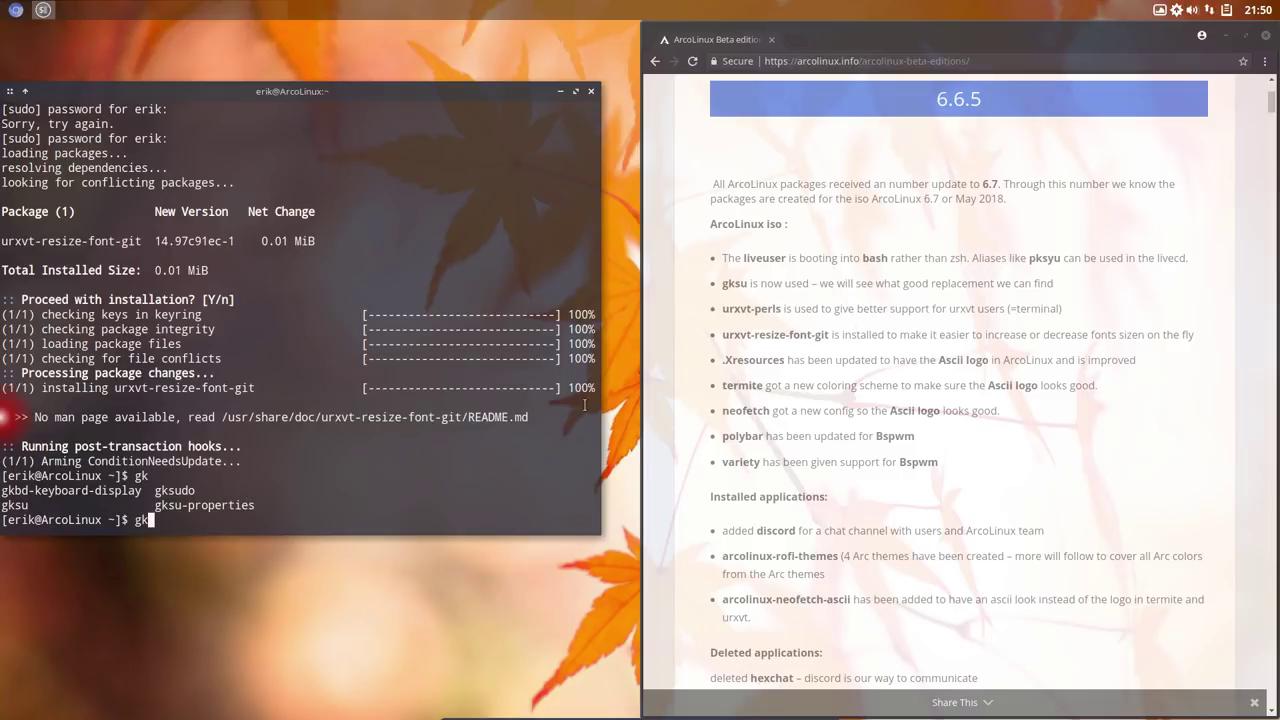
{"action": "left_click", "coordinate": [745, 362]}
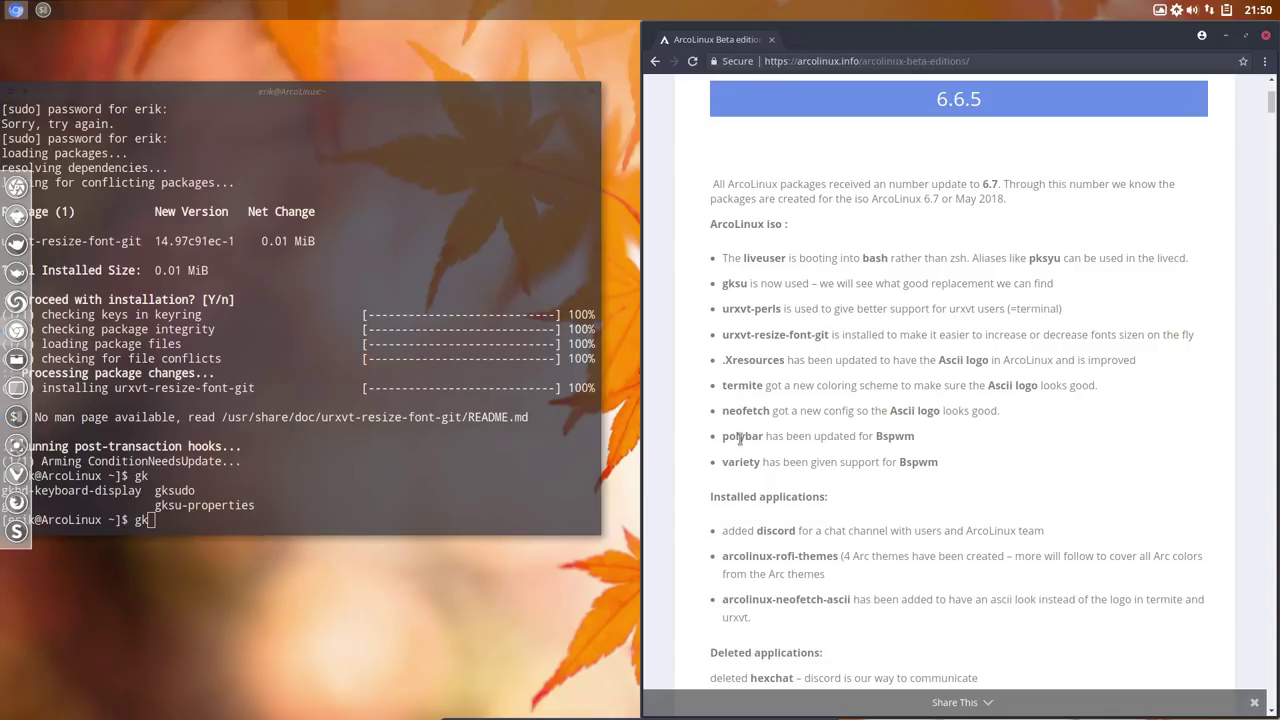
Step: Highlight the Bspwm mentions in the polybar and variety lines, then focus the terminal
{"action": "double_click", "coordinate": [894, 438]}
{"action": "double_click", "coordinate": [920, 463]}
{"action": "scroll", "coordinate": [755, 510], "scroll_direction": "down", "scroll_amount": 3}
{"action": "left_click", "coordinate": [780, 370]}
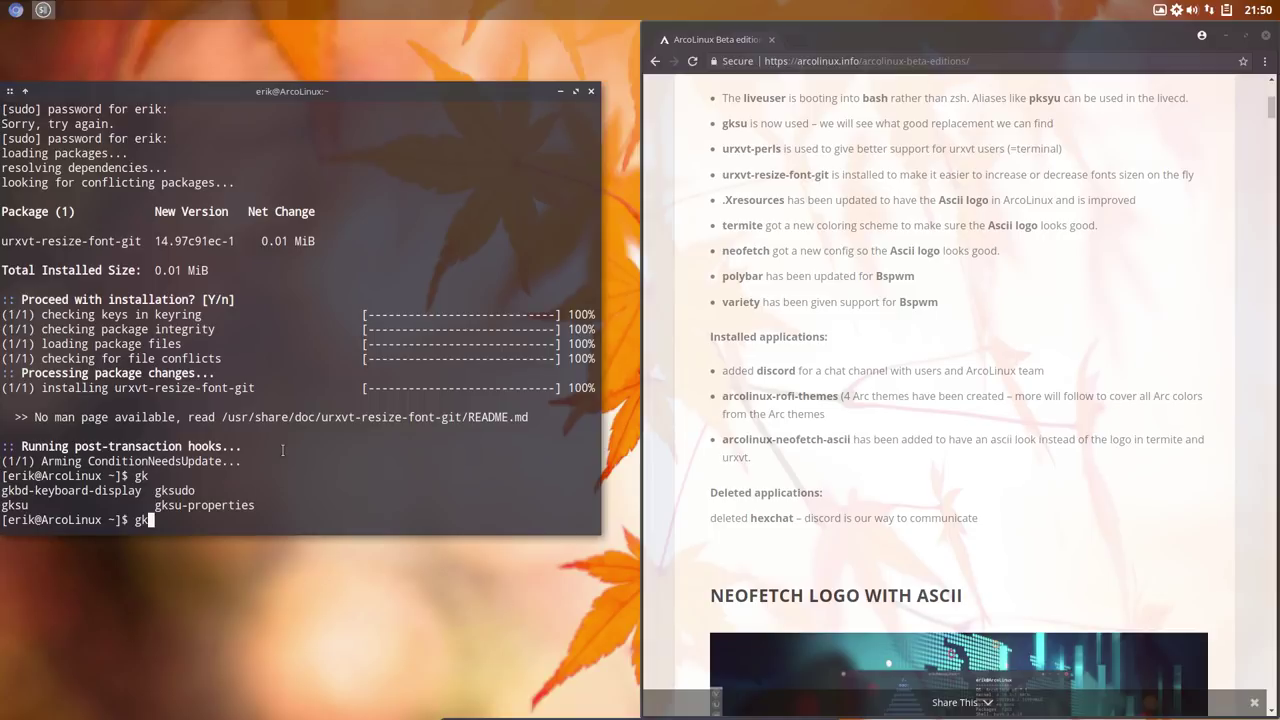
Step: Launch discord from the run launcher and open a new Chrome tab
{"action": "key", "text": "super+d"}
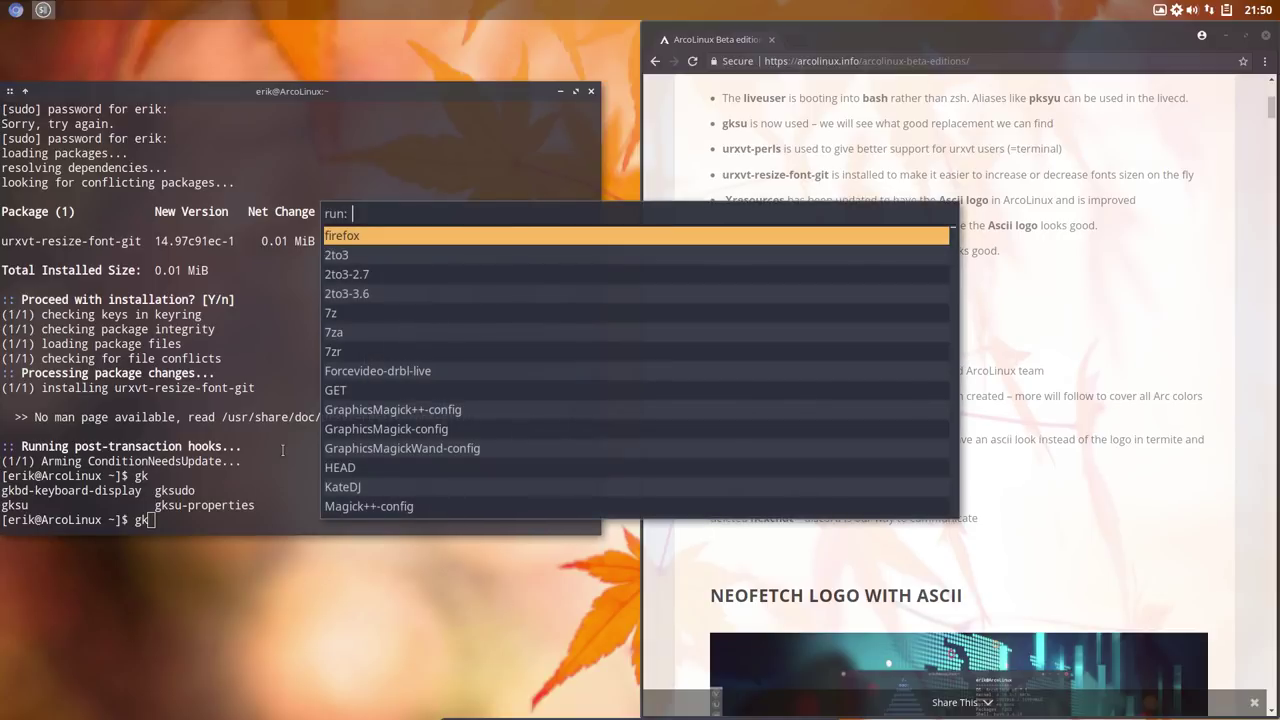
{"action": "type", "text": "discord"}
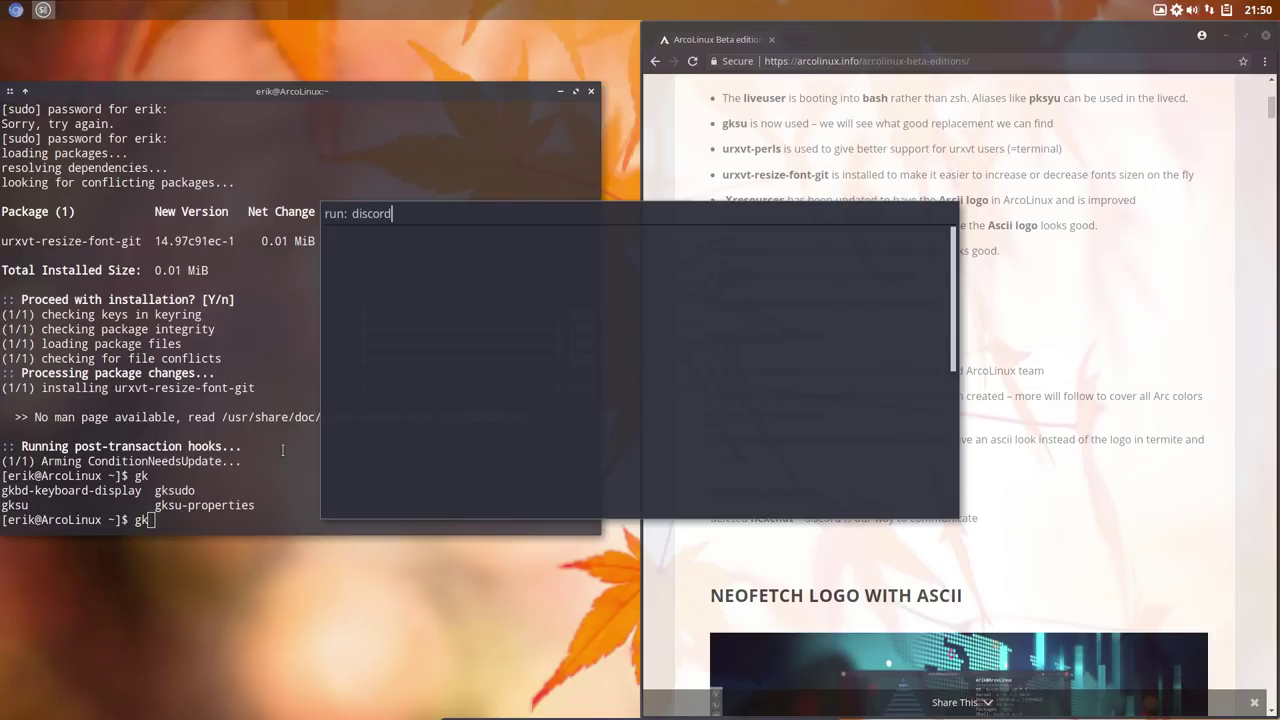
{"action": "key", "text": "Return"}
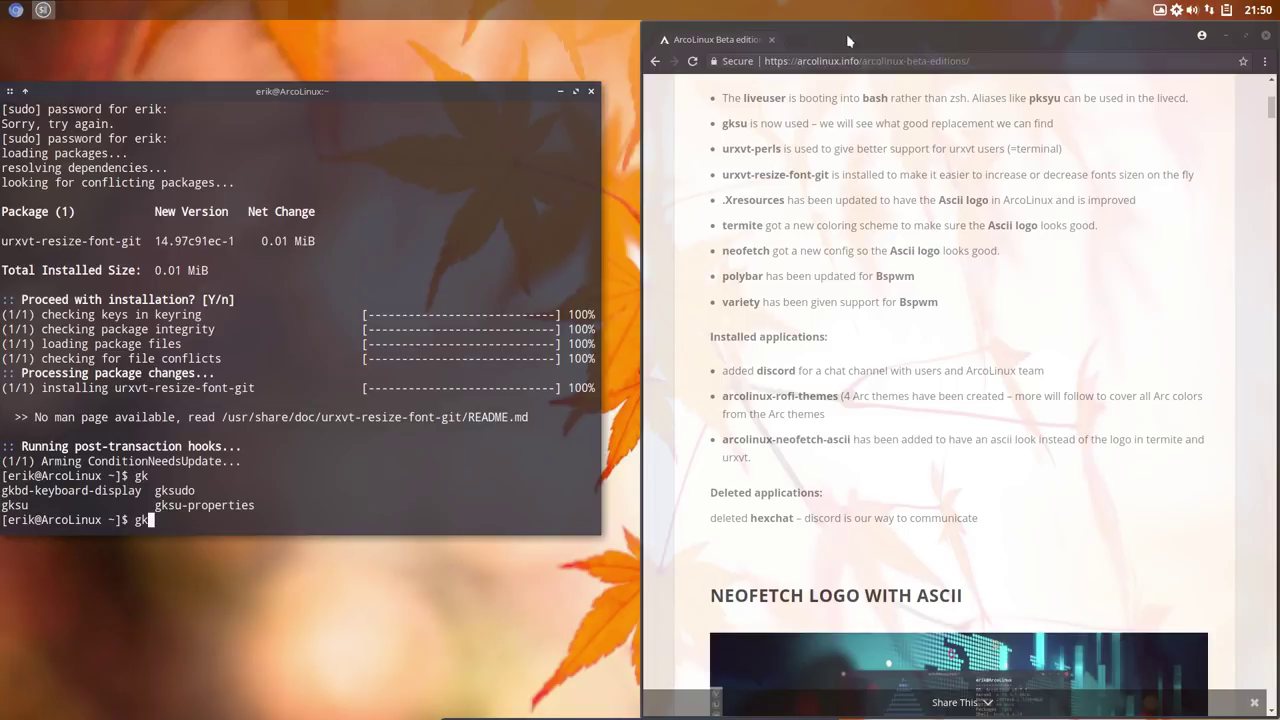
{"action": "left_click", "coordinate": [792, 42]}
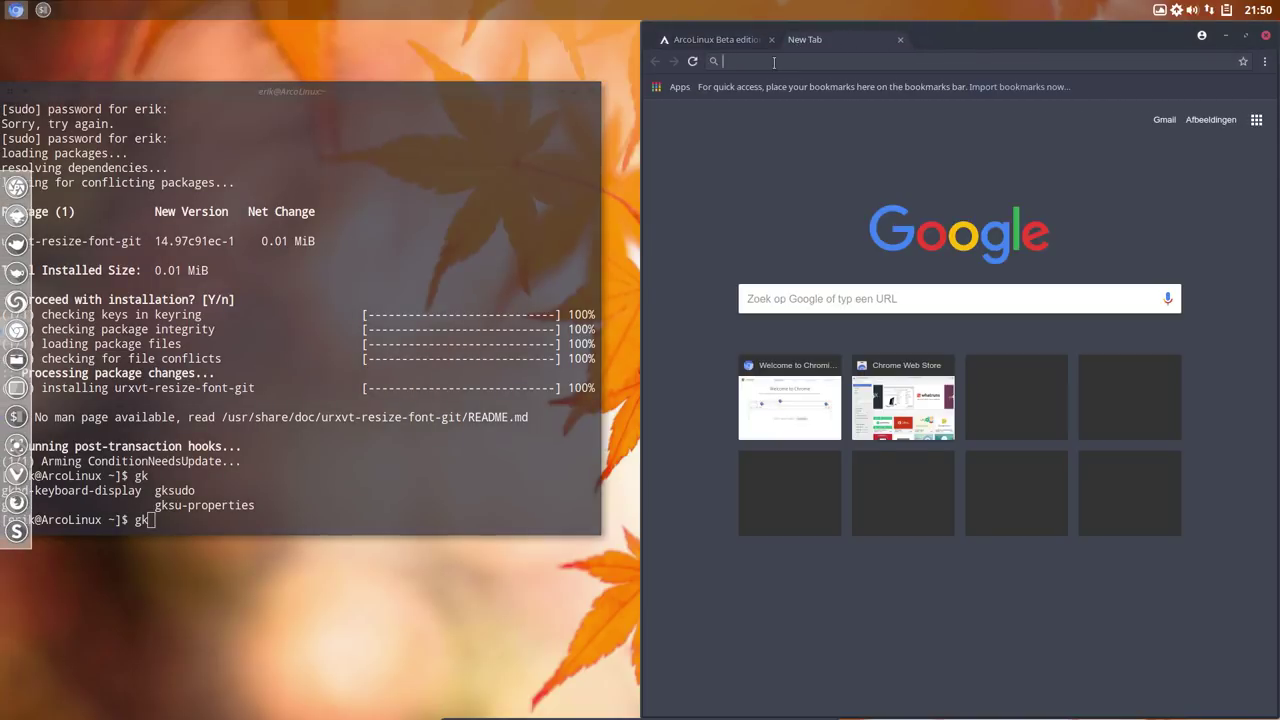
Step: Load github.com/arcolinuxd and open the arco-budgie repository, peeking into AUR-DS
{"action": "type", "text": "github.co"}
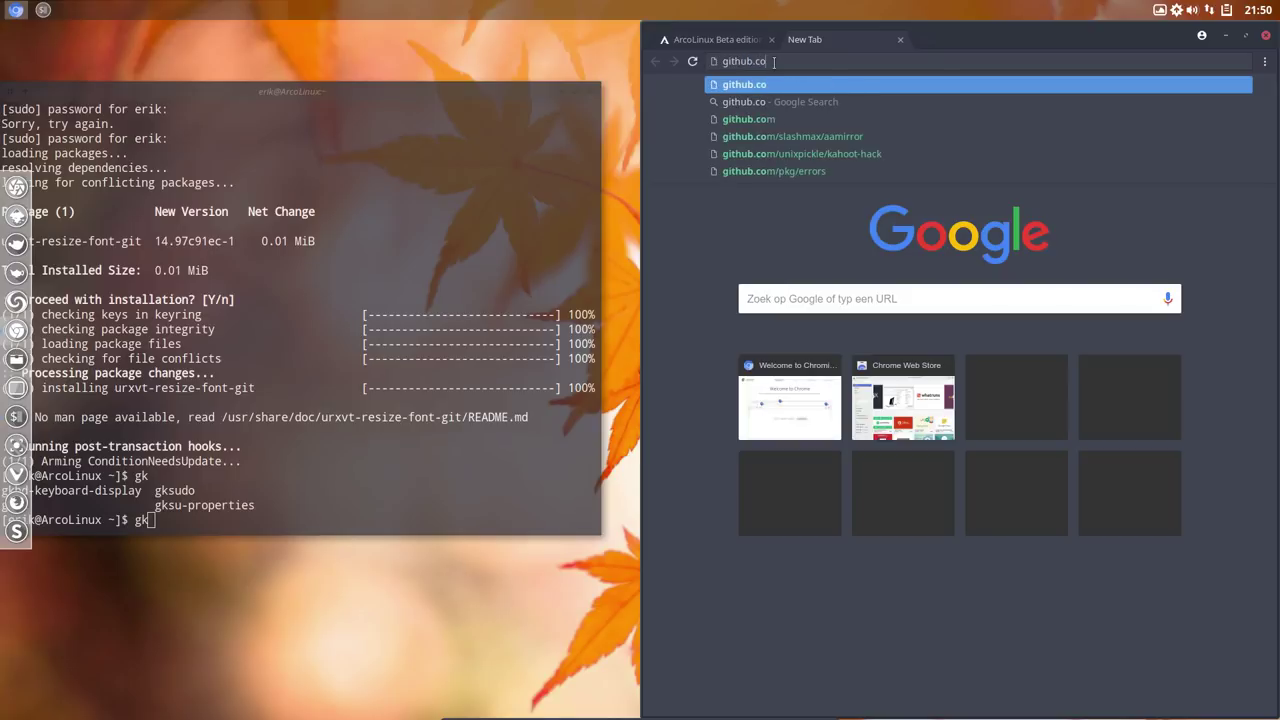
{"action": "type", "text": "m"}
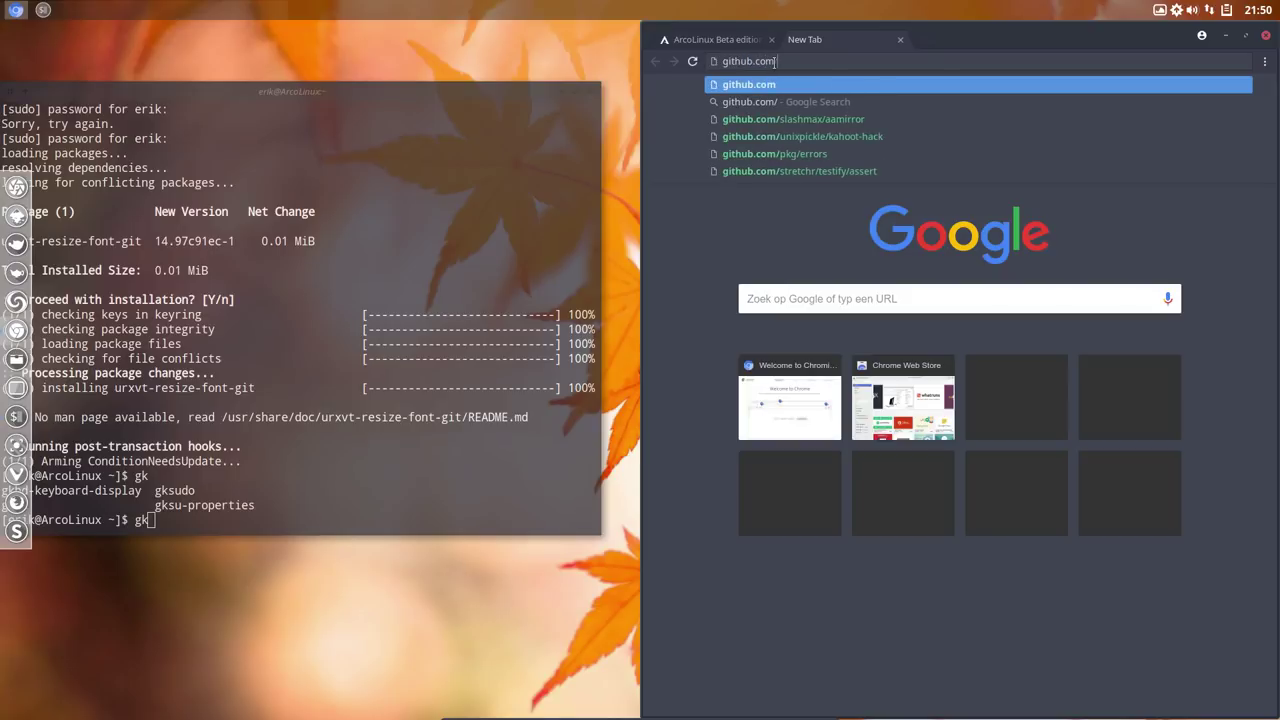
{"action": "type", "text": "/arcolinuxd"}
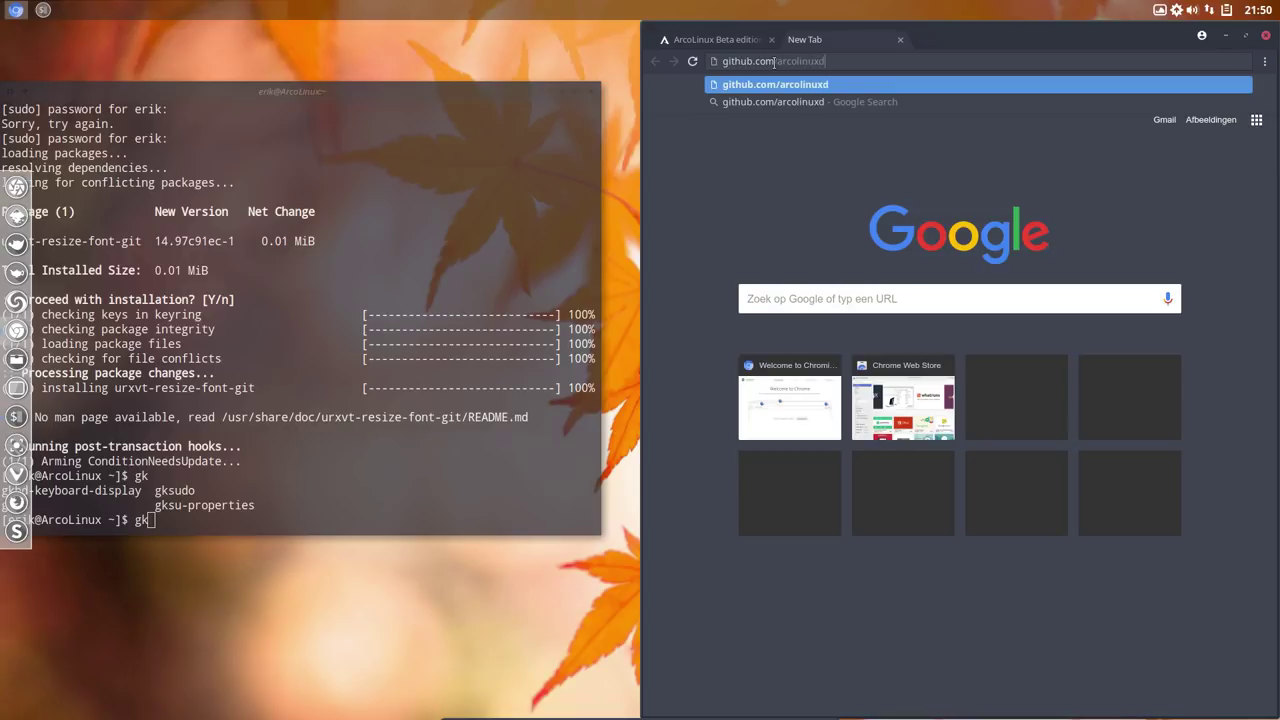
{"action": "key", "text": "Return"}
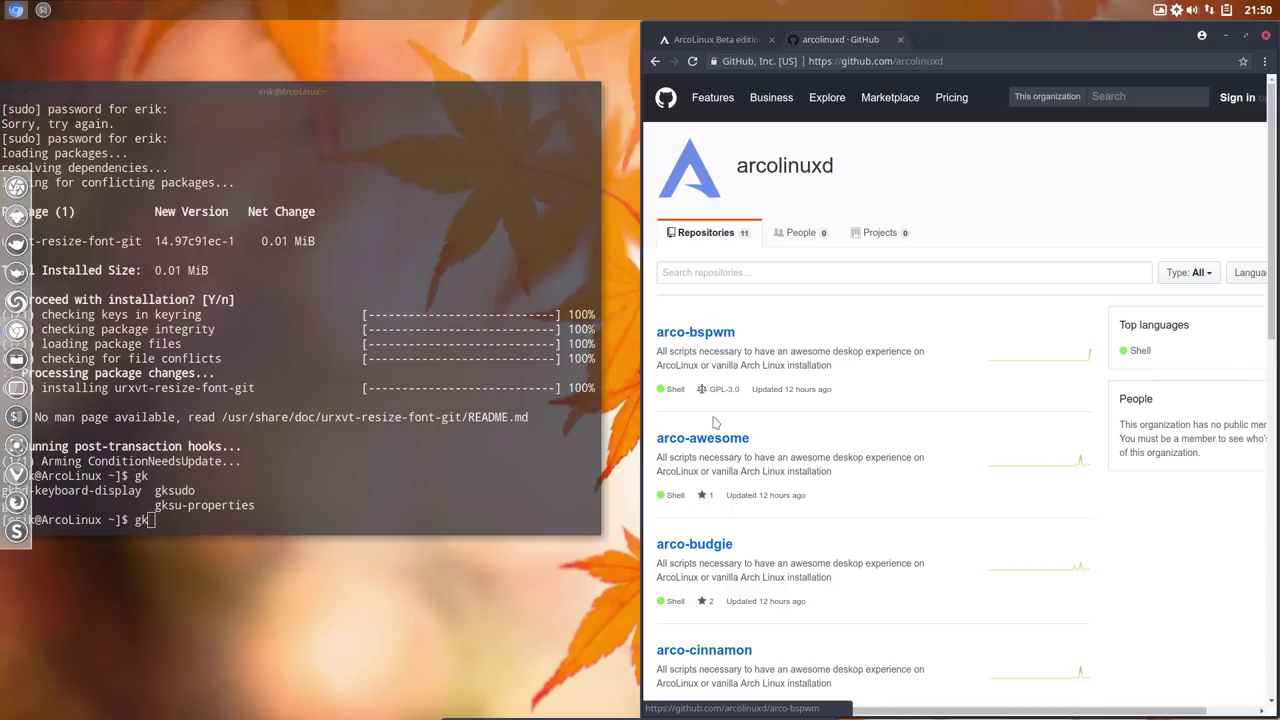
{"action": "scroll", "coordinate": [714, 438], "scroll_direction": "down", "scroll_amount": 4}
{"action": "scroll", "coordinate": [714, 438], "scroll_direction": "down", "scroll_amount": 8}
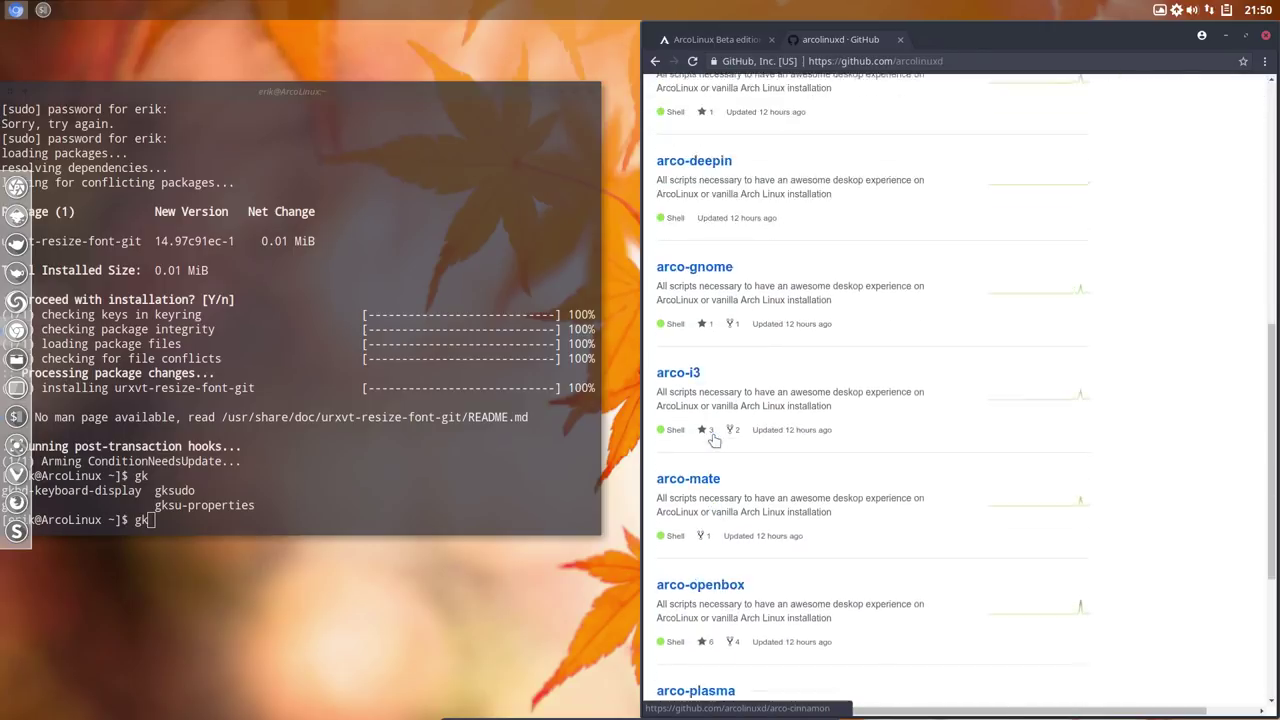
{"action": "scroll", "coordinate": [714, 436], "scroll_direction": "up", "scroll_amount": 12}
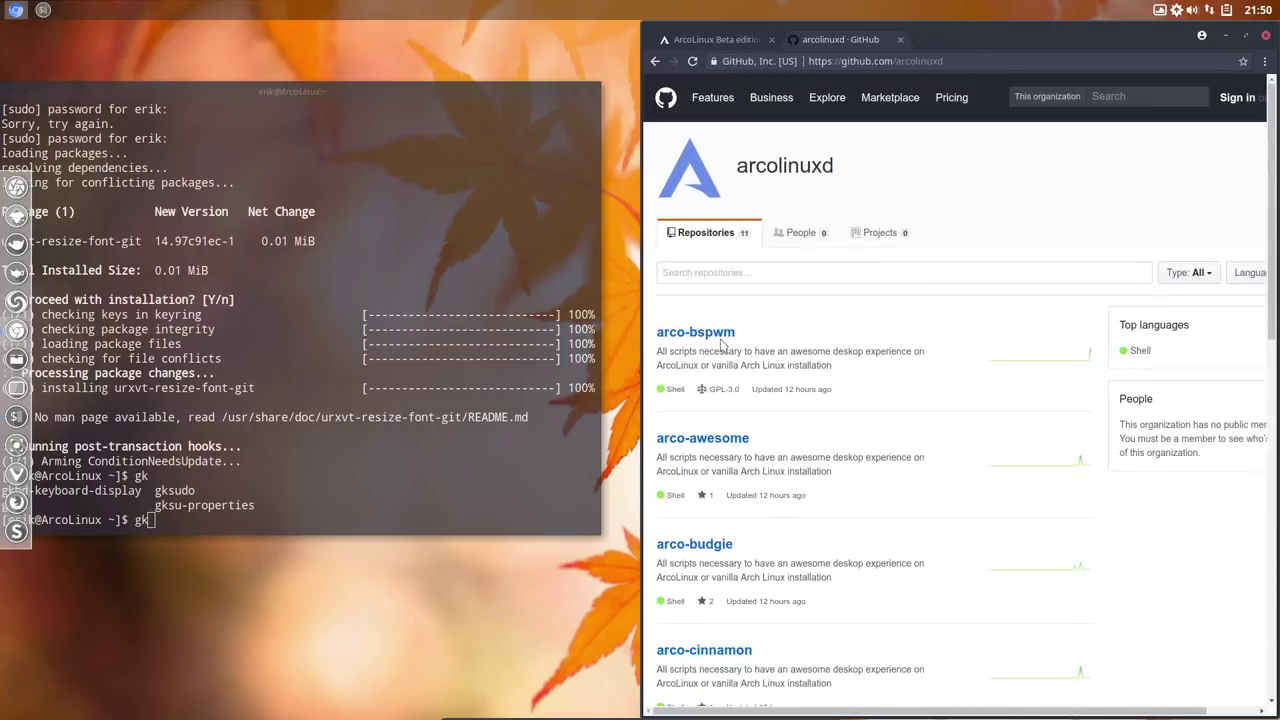
{"action": "left_click", "coordinate": [716, 549]}
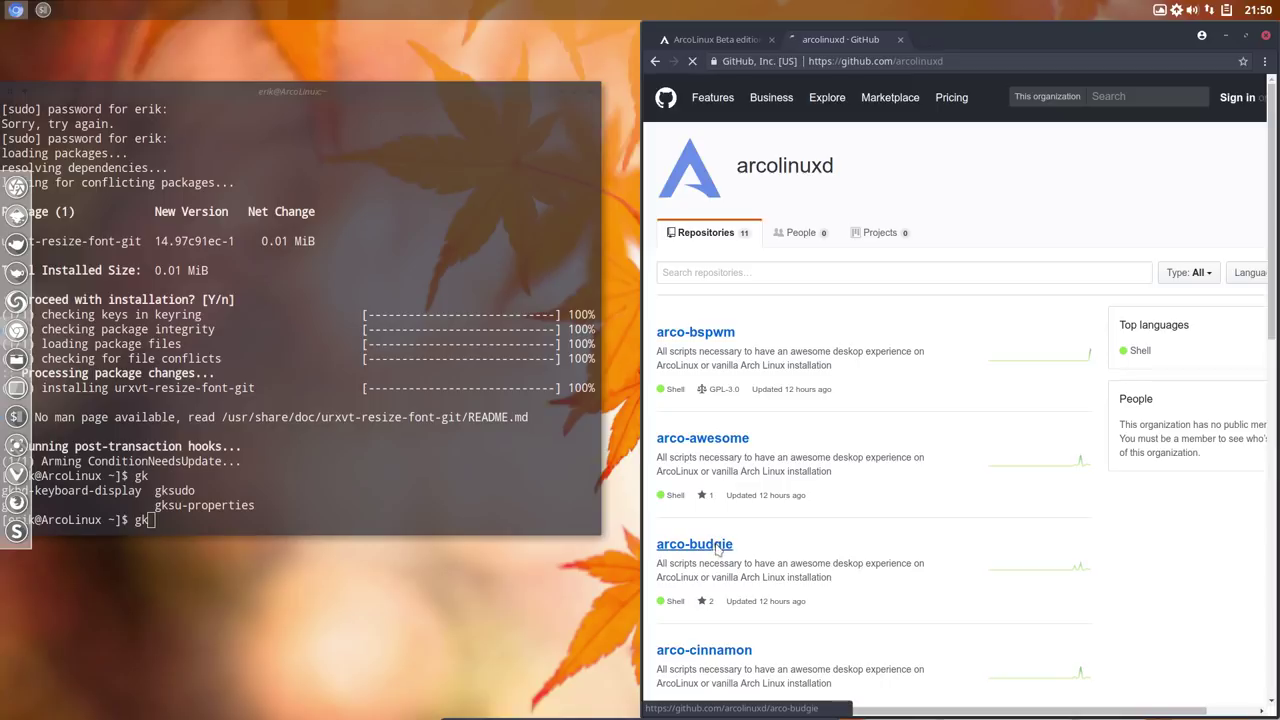
{"action": "left_click", "coordinate": [694, 486]}
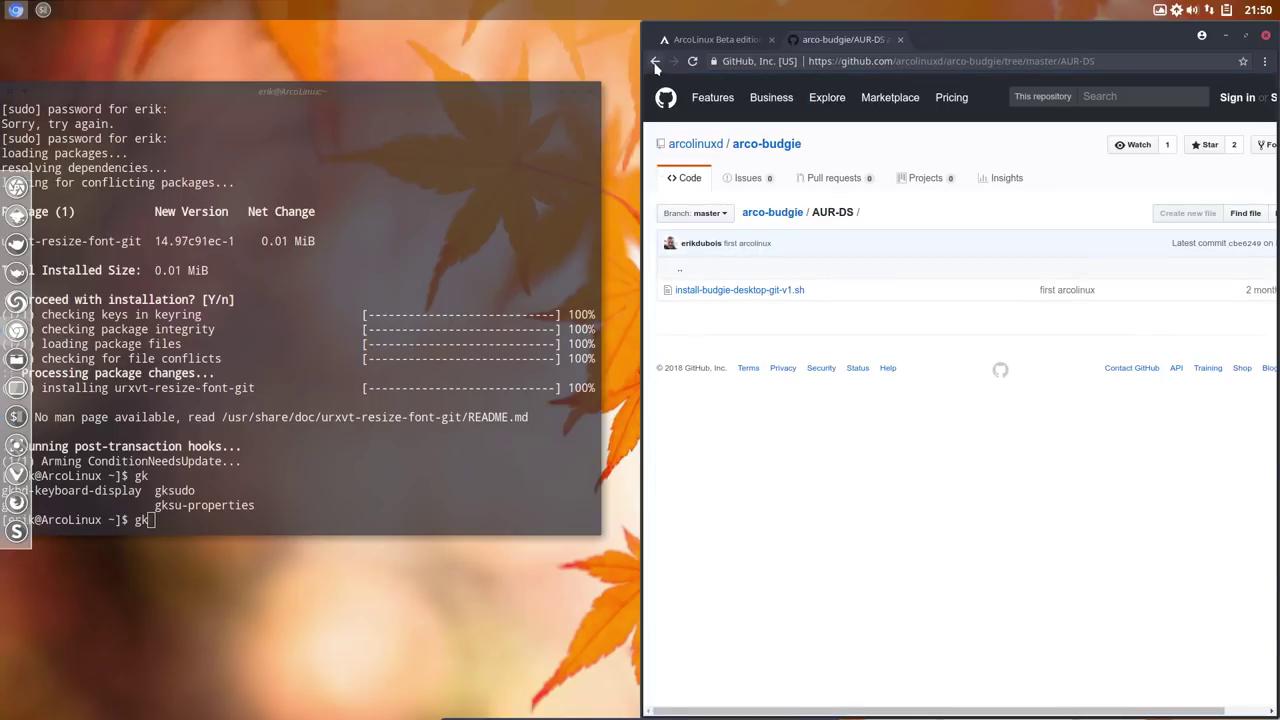
{"action": "left_click", "coordinate": [655, 61]}
Step: View the install-discord-v2.sh script in arco-budgie's AUR folder
{"action": "left_click", "coordinate": [687, 511]}
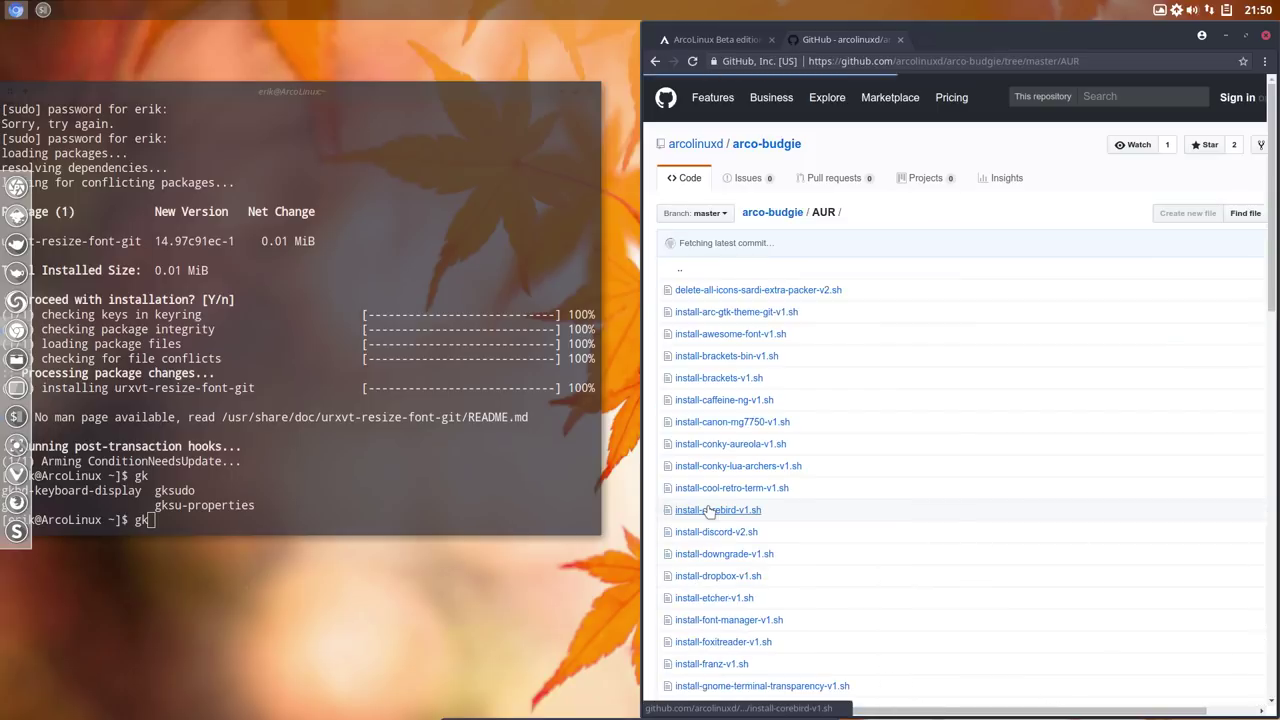
{"action": "scroll", "coordinate": [700, 511], "scroll_direction": "down", "scroll_amount": 5}
{"action": "scroll", "coordinate": [708, 510], "scroll_direction": "down", "scroll_amount": 1}
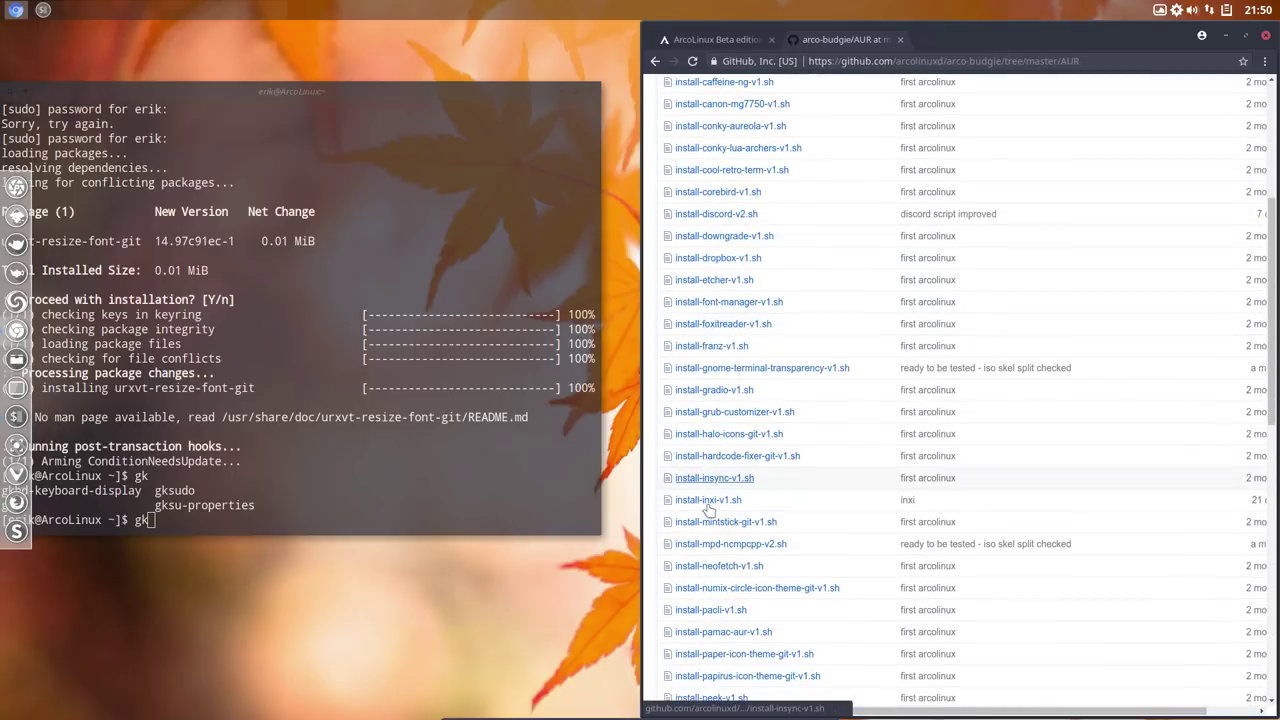
{"action": "left_click", "coordinate": [709, 215]}
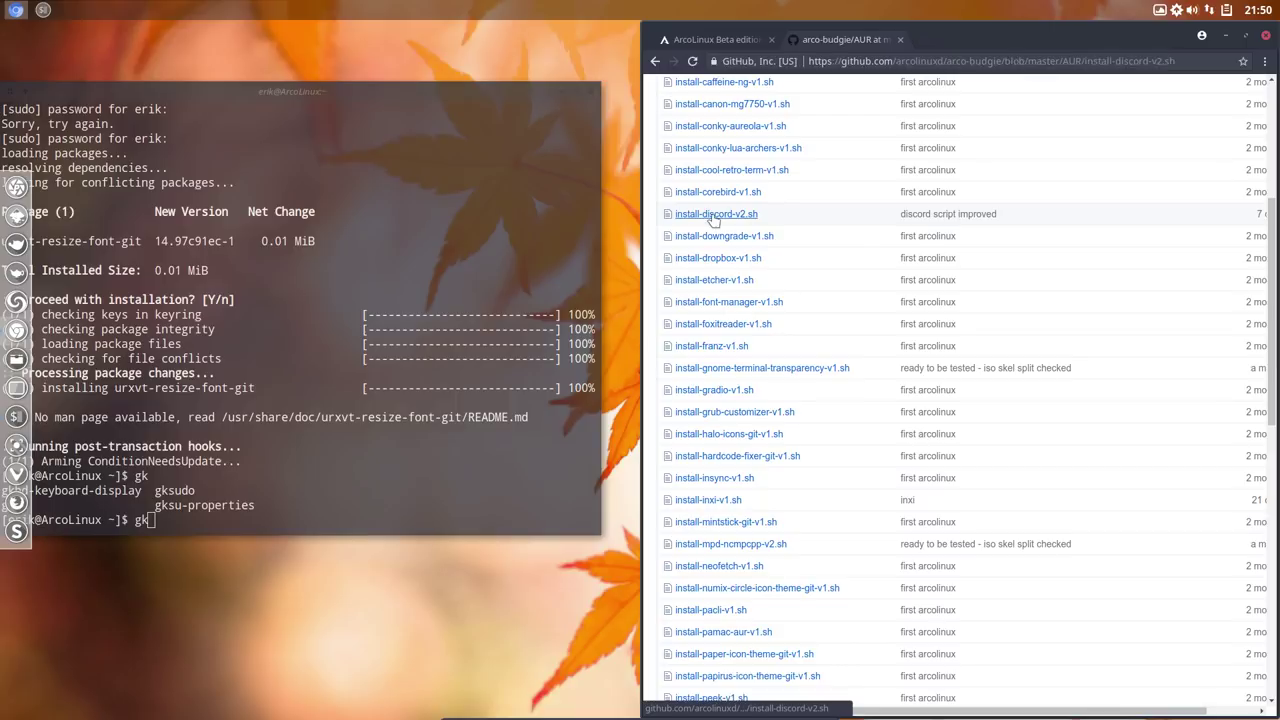
{"action": "scroll", "coordinate": [790, 482], "scroll_direction": "down", "scroll_amount": 2}
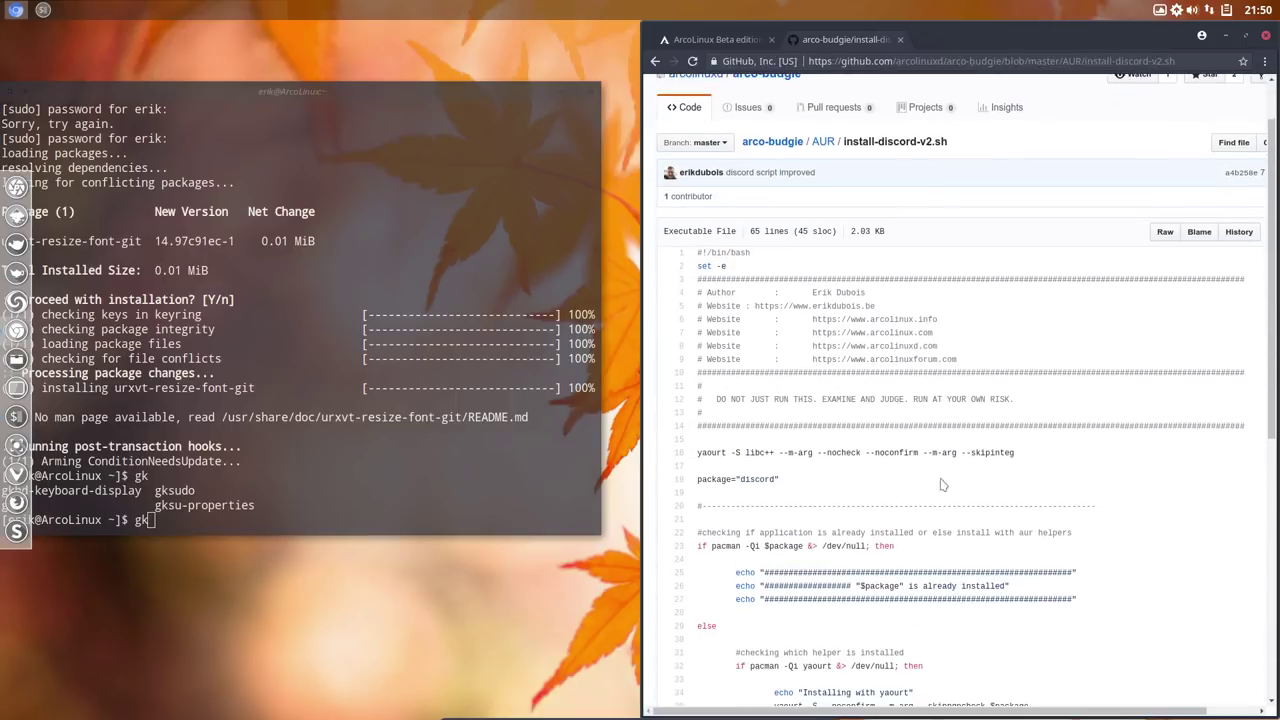
{"action": "left_click_drag", "start_coordinate": [1016, 452], "coordinate": [697, 455]}
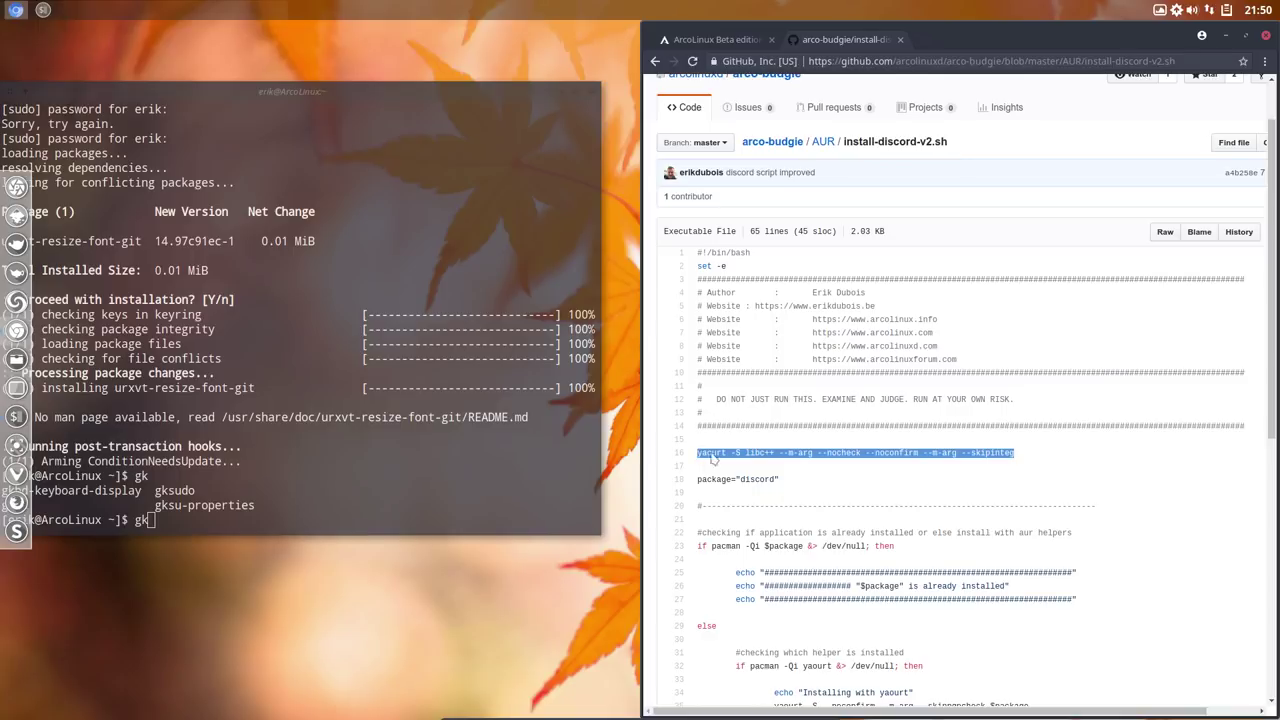
Step: Return to the arco-budgie repository root and maximize the browser window
{"action": "left_click", "coordinate": [655, 61]}
{"action": "left_click", "coordinate": [655, 61]}
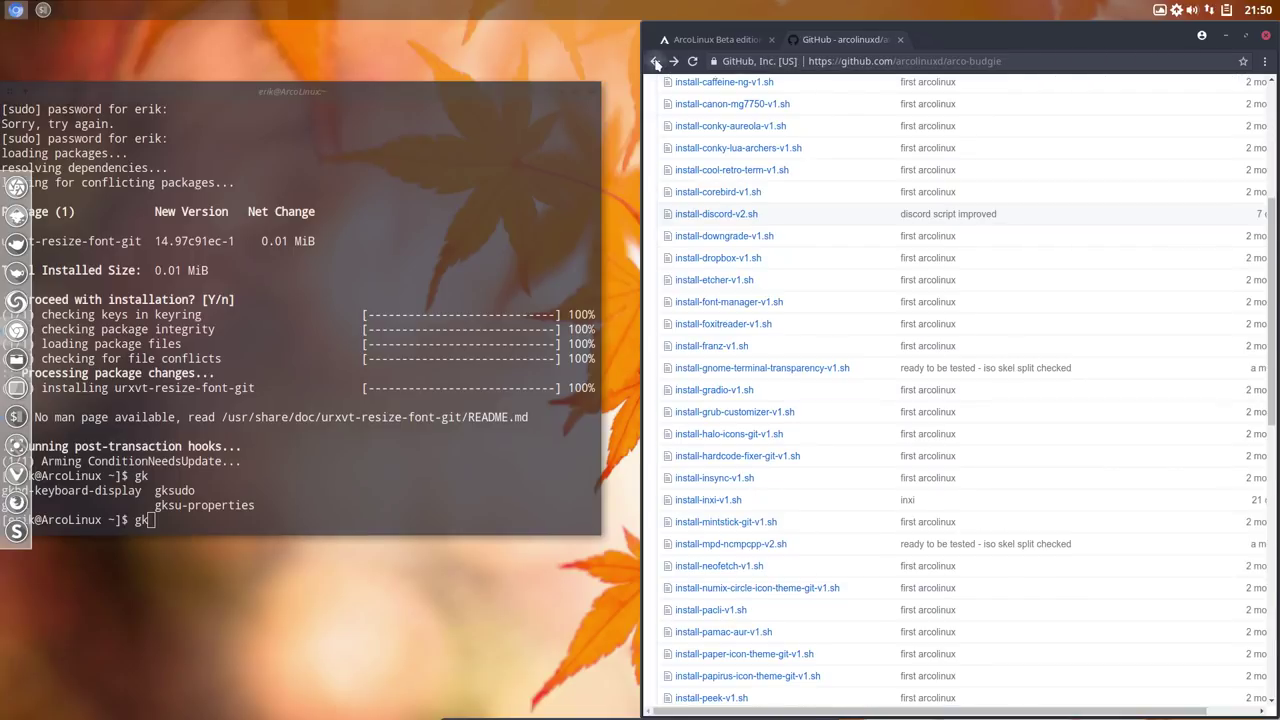
{"action": "left_click", "coordinate": [1244, 39]}
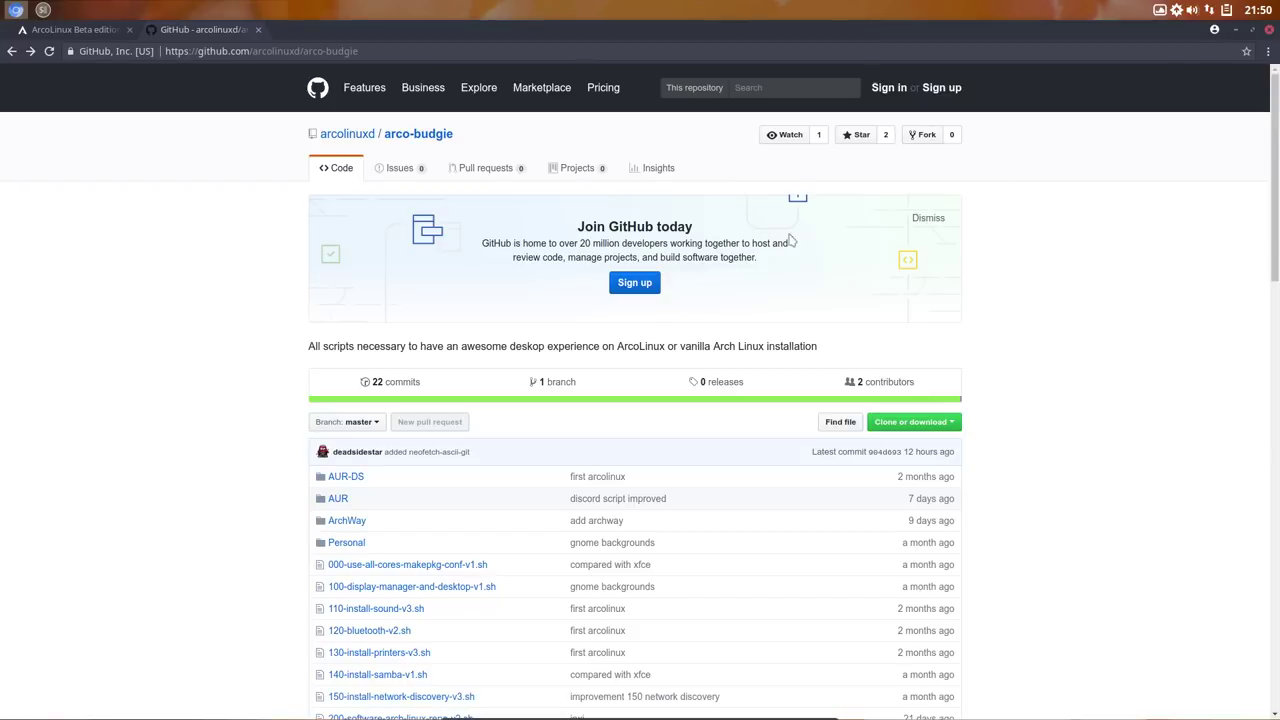
Step: Copy the arco-budgie repository's clone URL from its clone options
{"action": "left_click", "coordinate": [928, 219]}
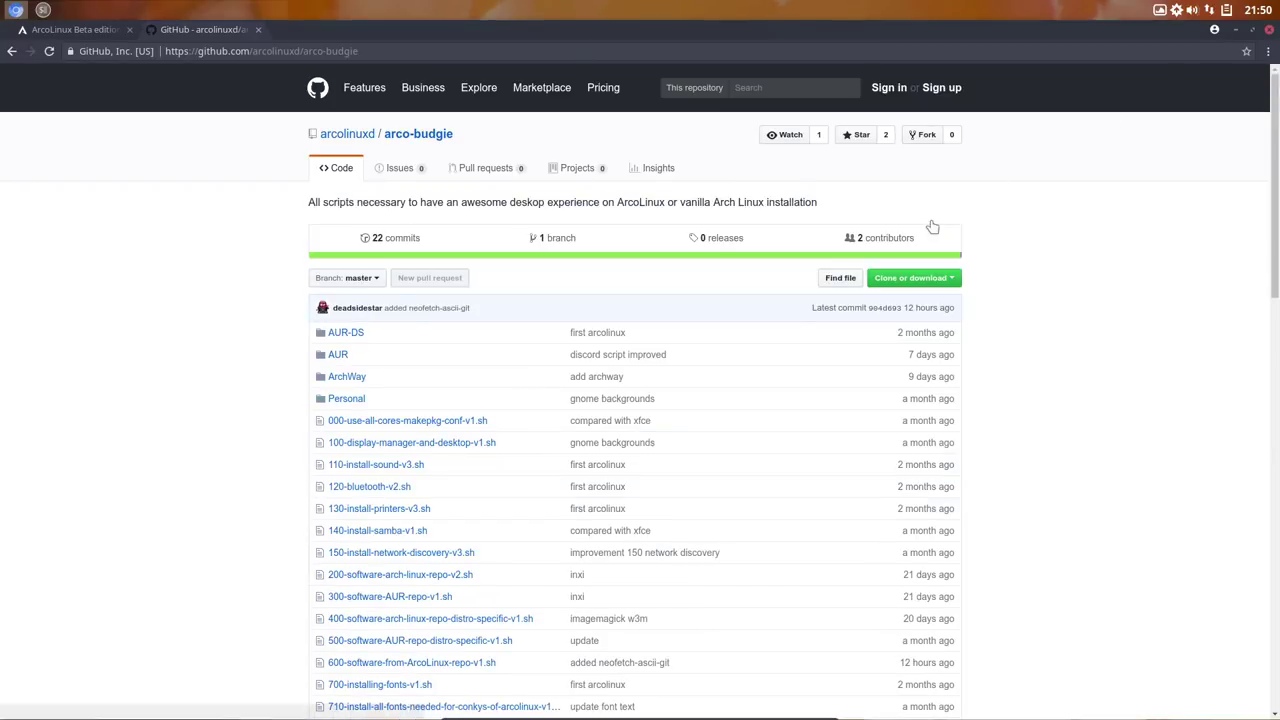
{"action": "left_click", "coordinate": [953, 281]}
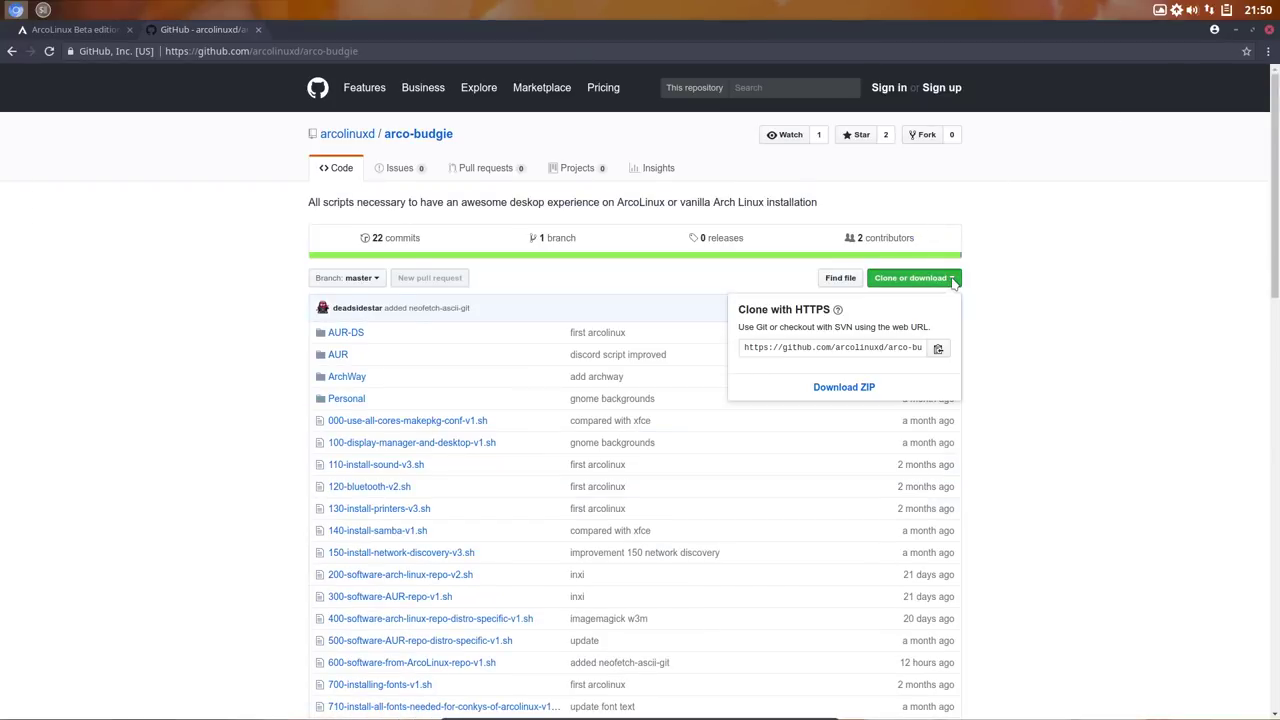
{"action": "left_click", "coordinate": [938, 350]}
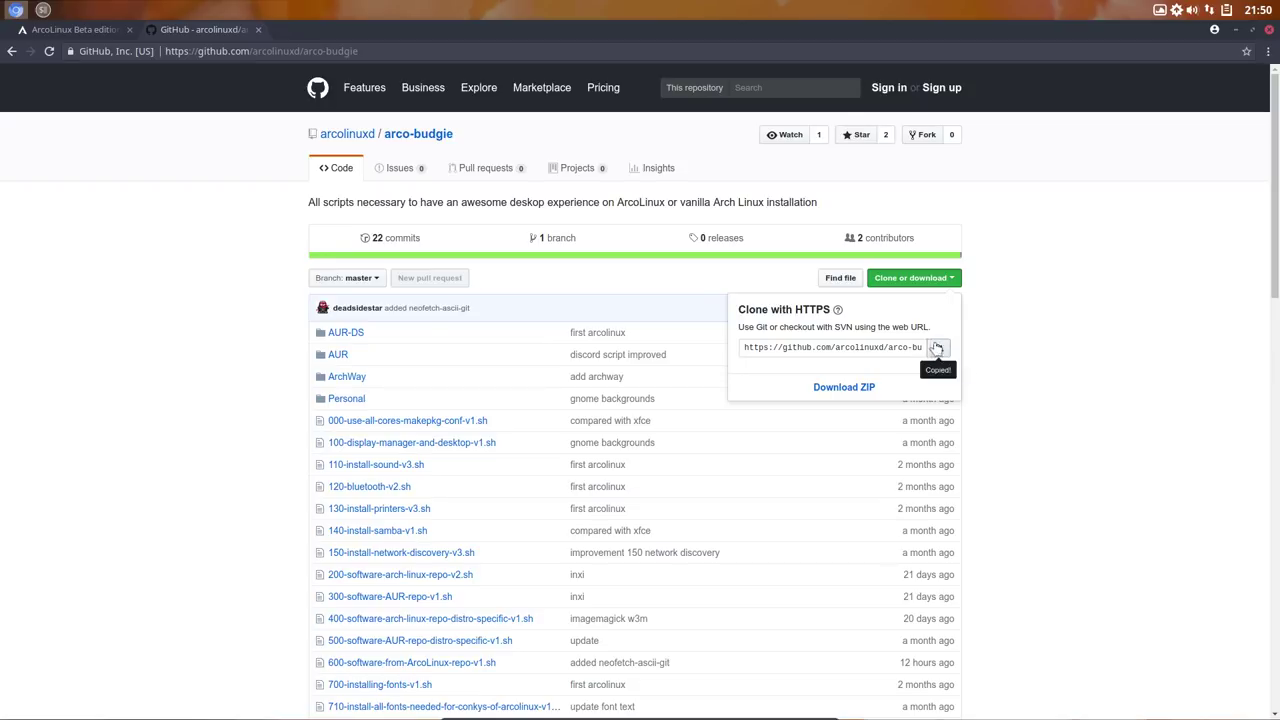
{"action": "left_click", "coordinate": [362, 141]}
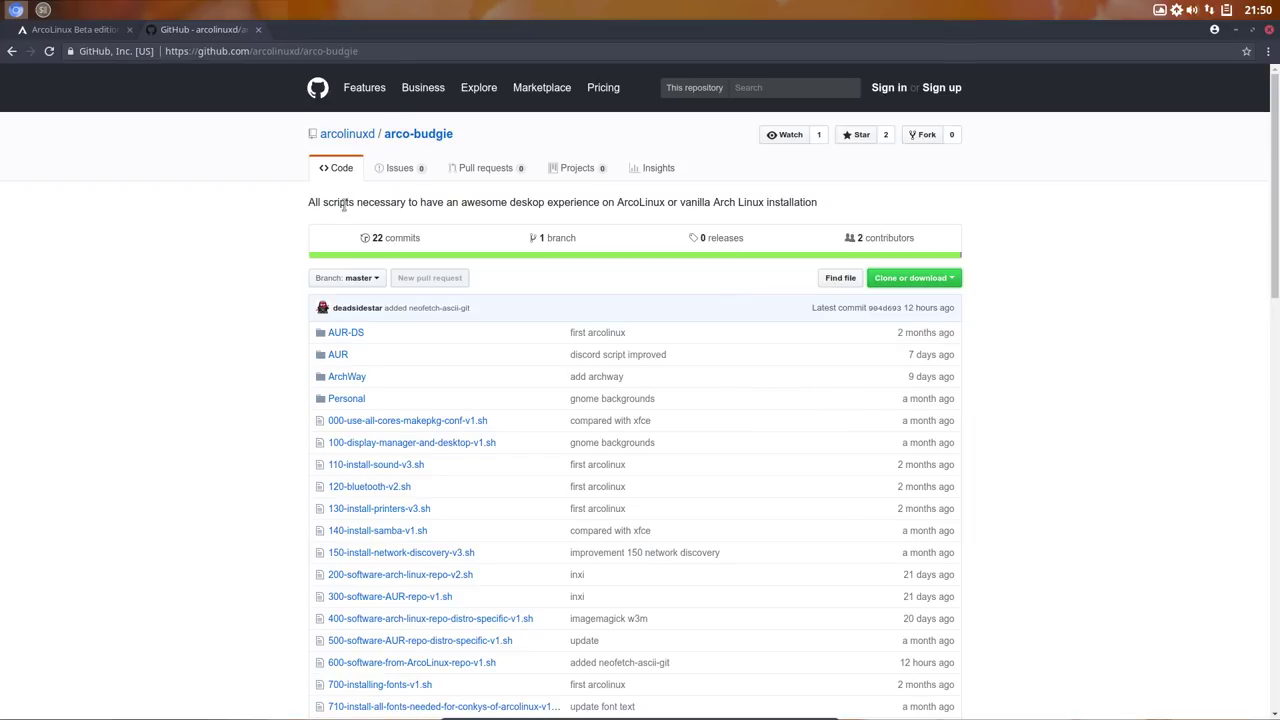
Step: Browse the AUR folder of the arco-bspwm repository
{"action": "left_click", "coordinate": [348, 135]}
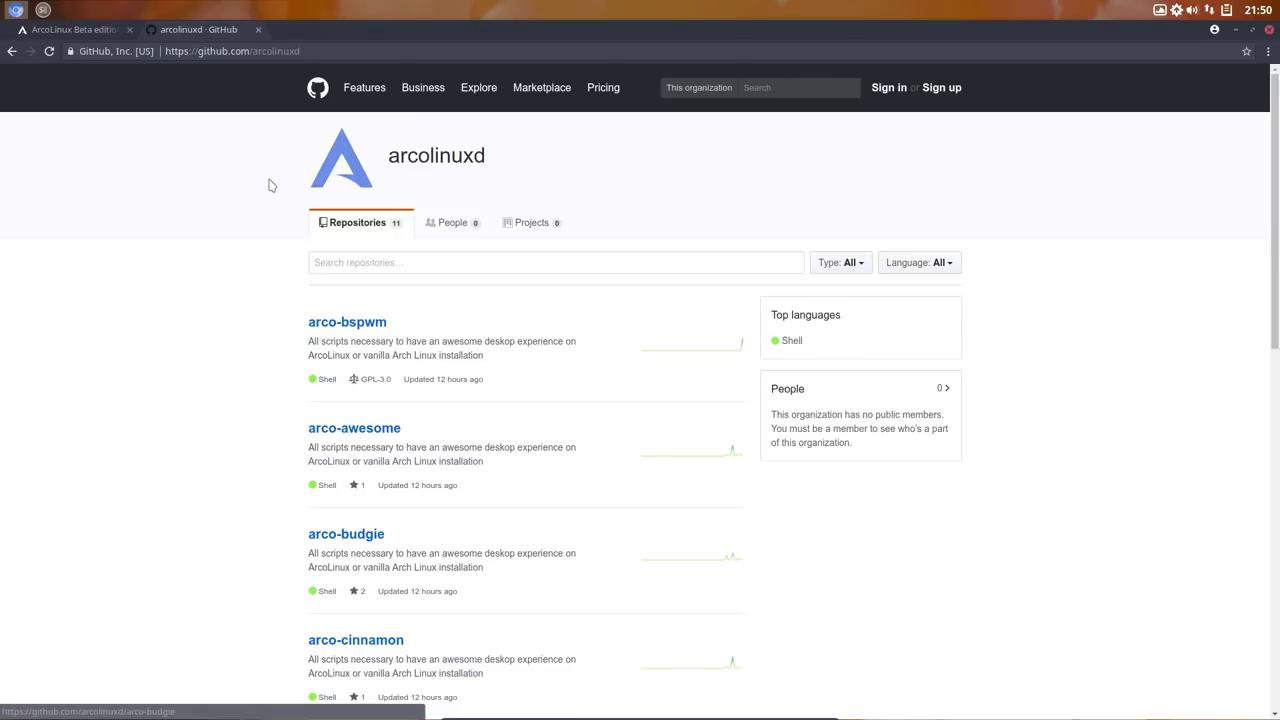
{"action": "left_click", "coordinate": [352, 322]}
{"action": "left_click", "coordinate": [340, 356]}
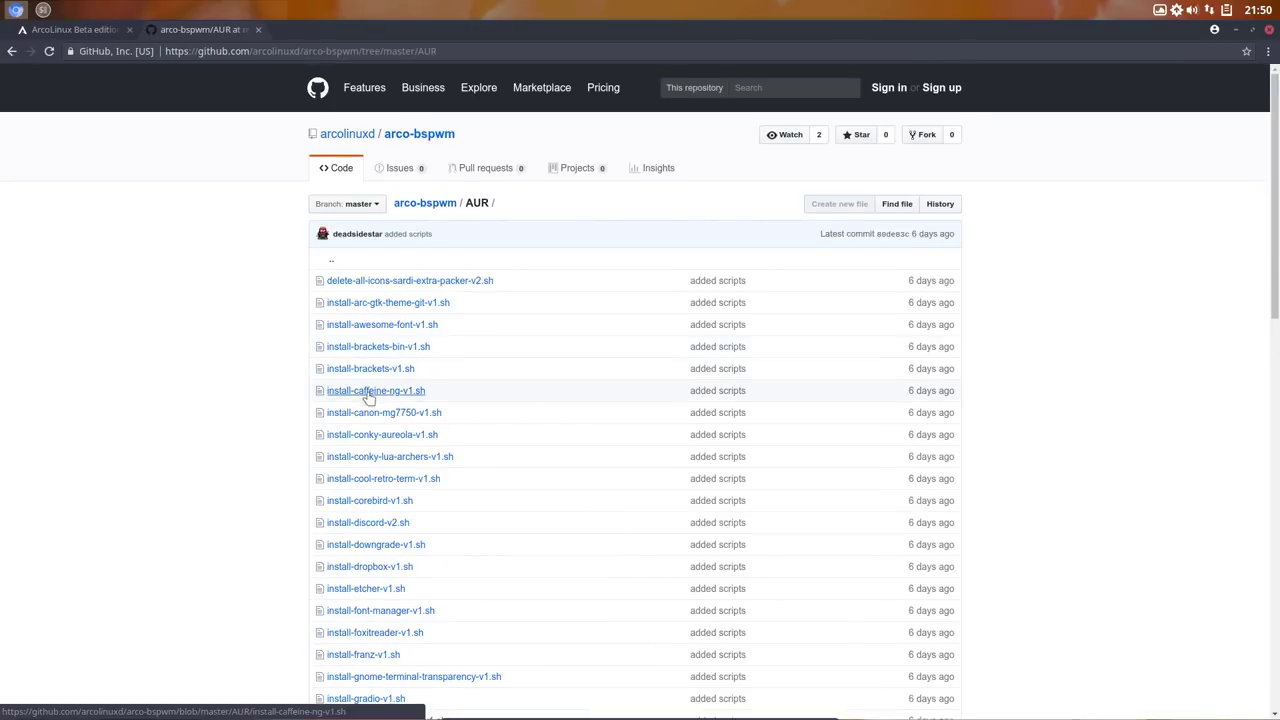
{"action": "scroll", "coordinate": [372, 400], "scroll_direction": "down", "scroll_amount": 2}
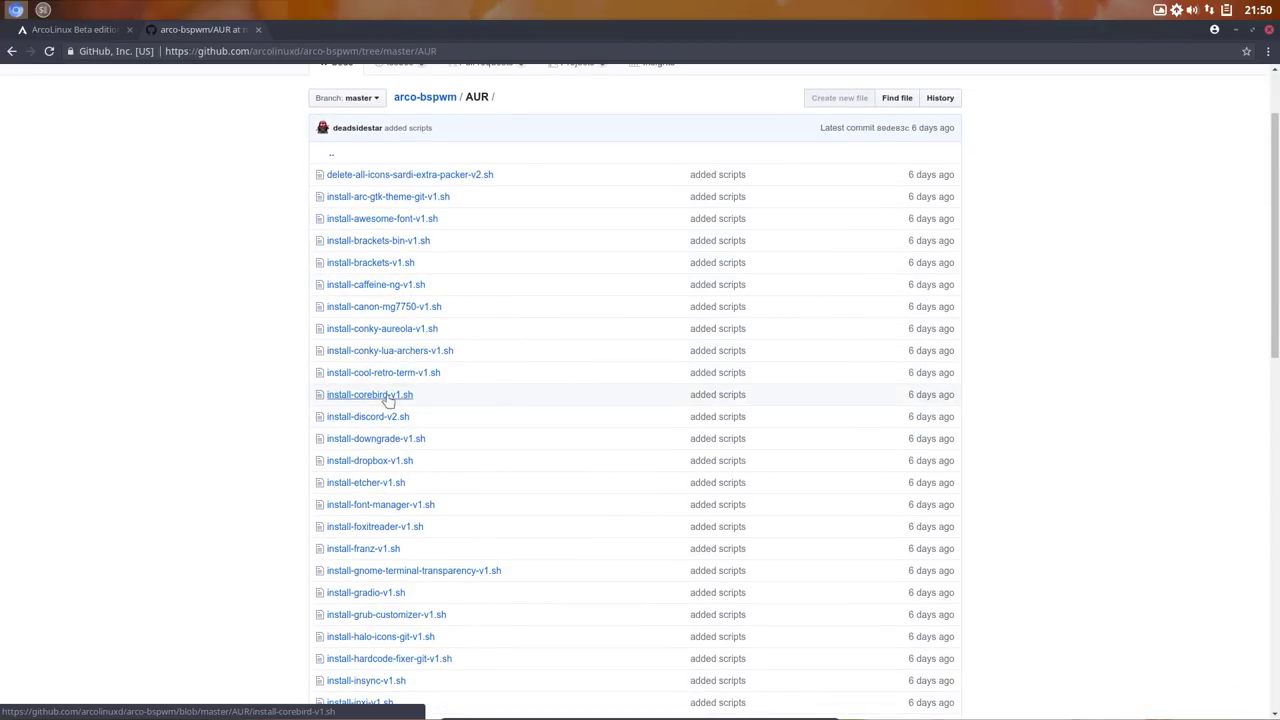
{"action": "left_click", "coordinate": [12, 52]}
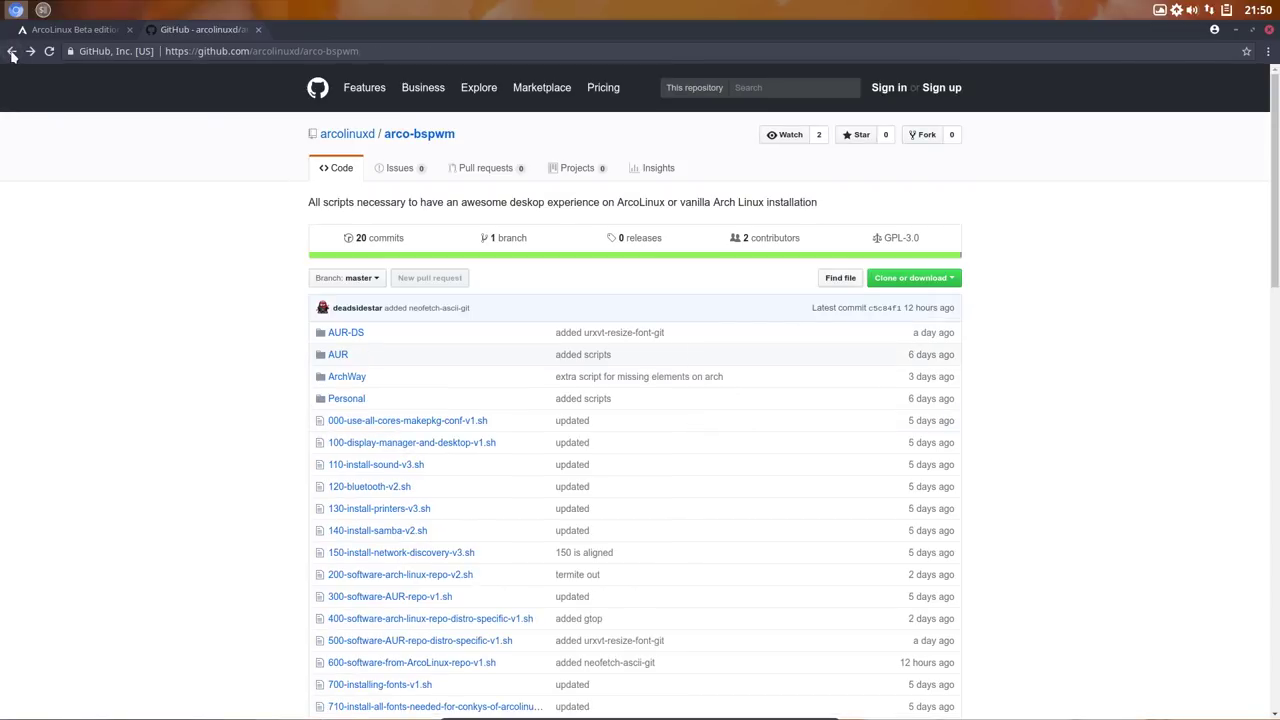
Step: Copy the arco-bspwm HTTPS clone URL, minimize the browser and close the terminal
{"action": "left_click", "coordinate": [358, 135]}
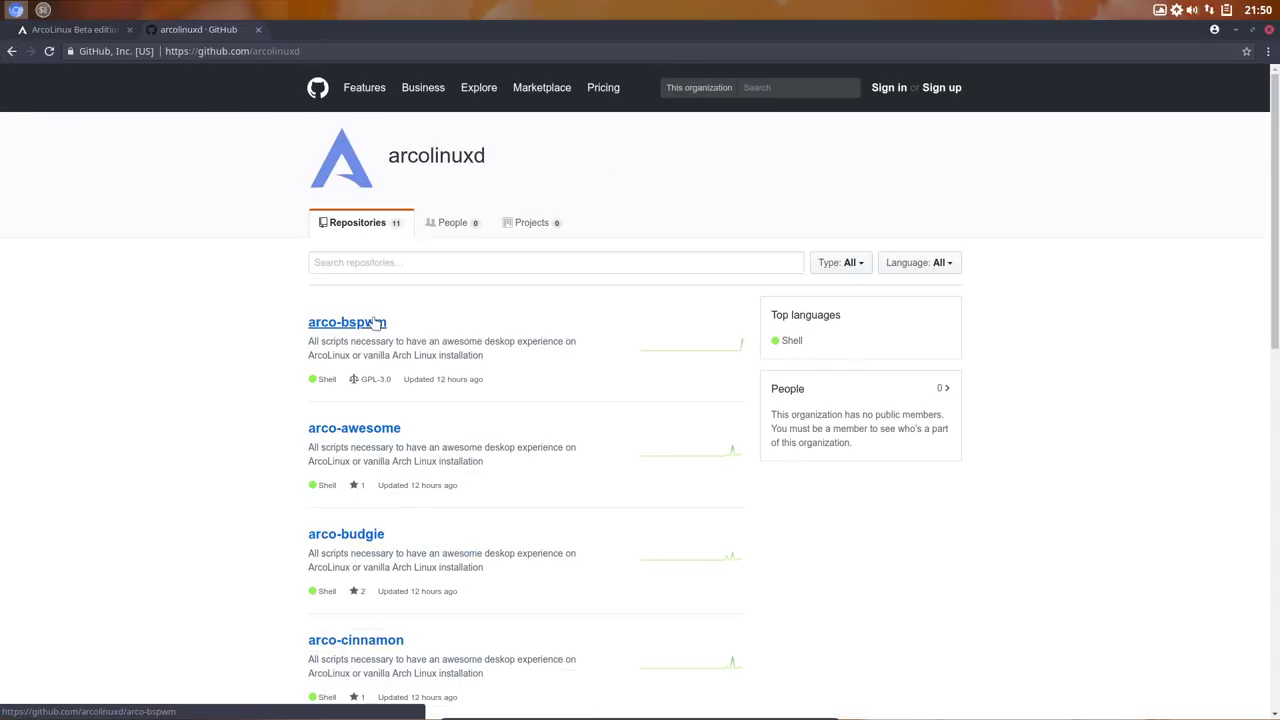
{"action": "left_click", "coordinate": [380, 322]}
{"action": "left_click", "coordinate": [946, 281]}
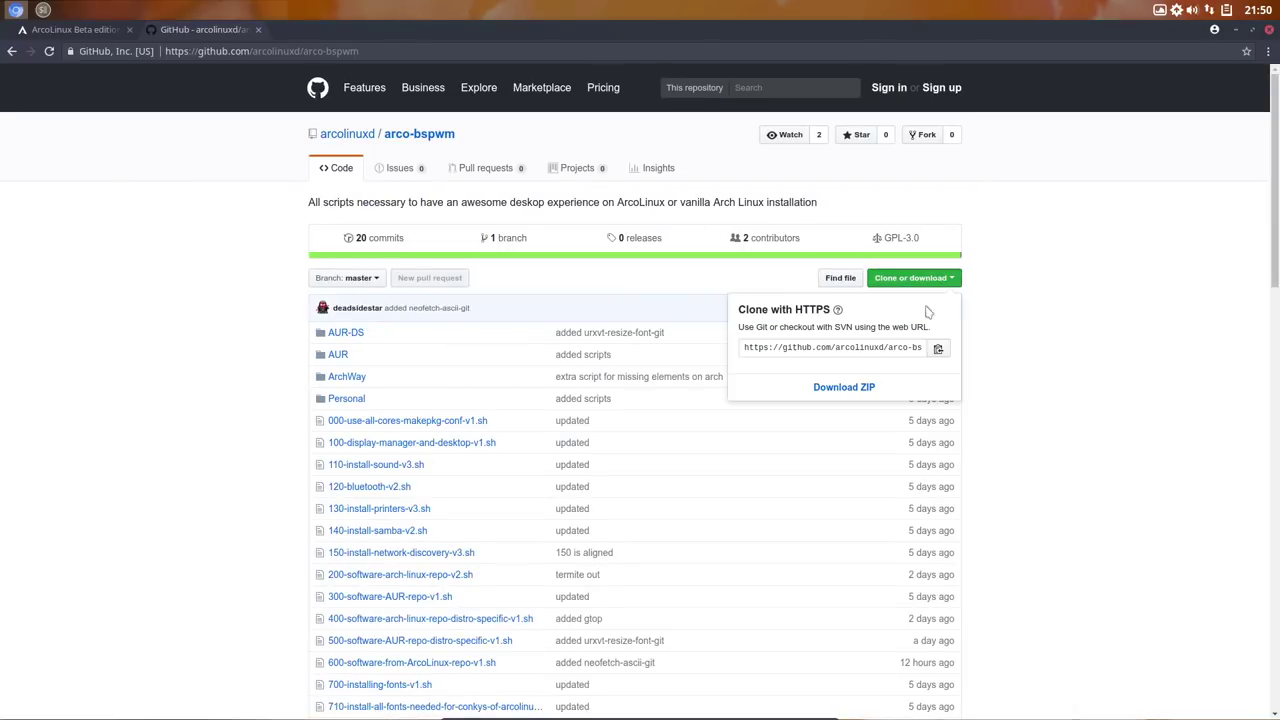
{"action": "left_click", "coordinate": [938, 348]}
{"action": "left_click", "coordinate": [1237, 31]}
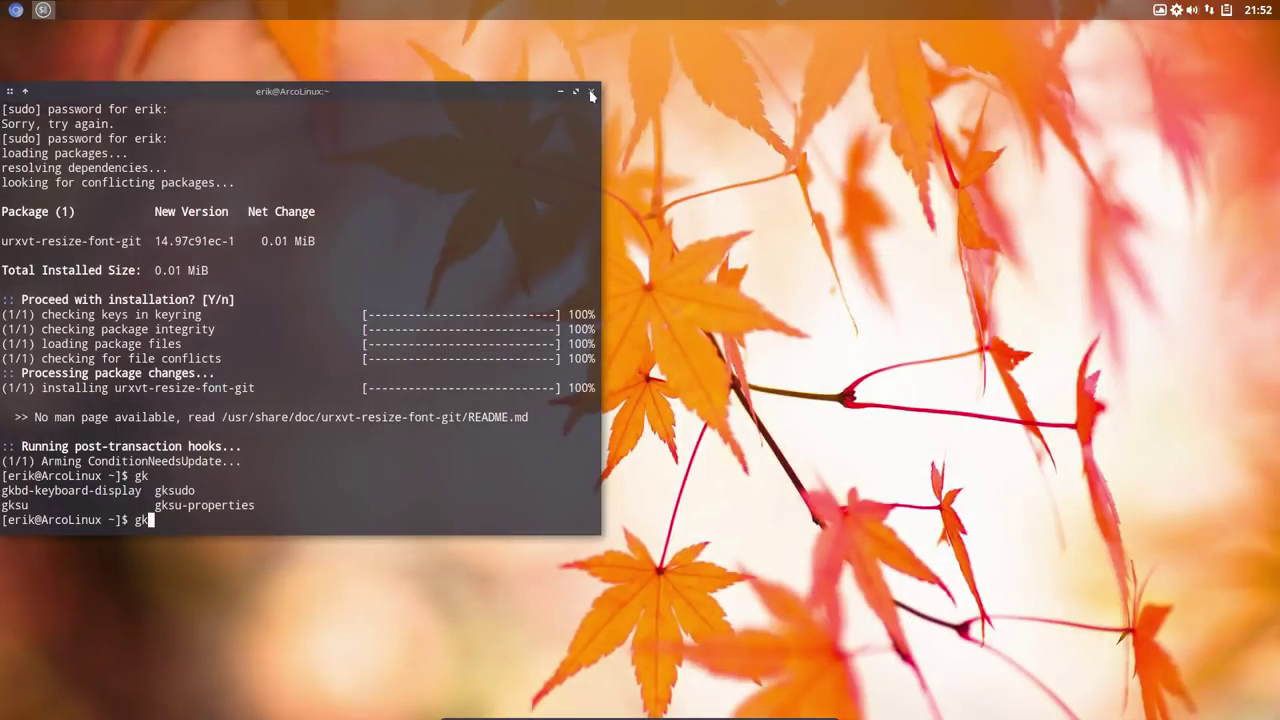
{"action": "left_click", "coordinate": [591, 91]}
Step: Open the file manager from the desktop menu and hide hidden files in the home folder
{"action": "right_click", "coordinate": [220, 194]}
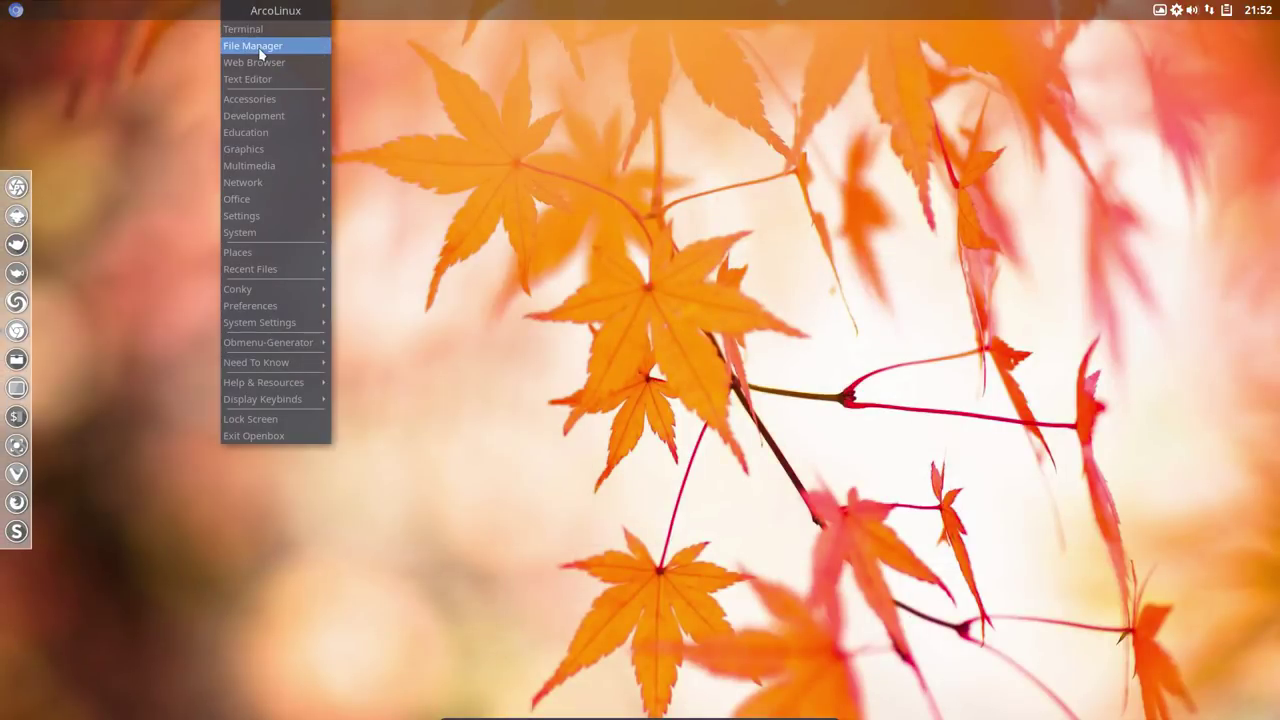
{"action": "left_click", "coordinate": [260, 46]}
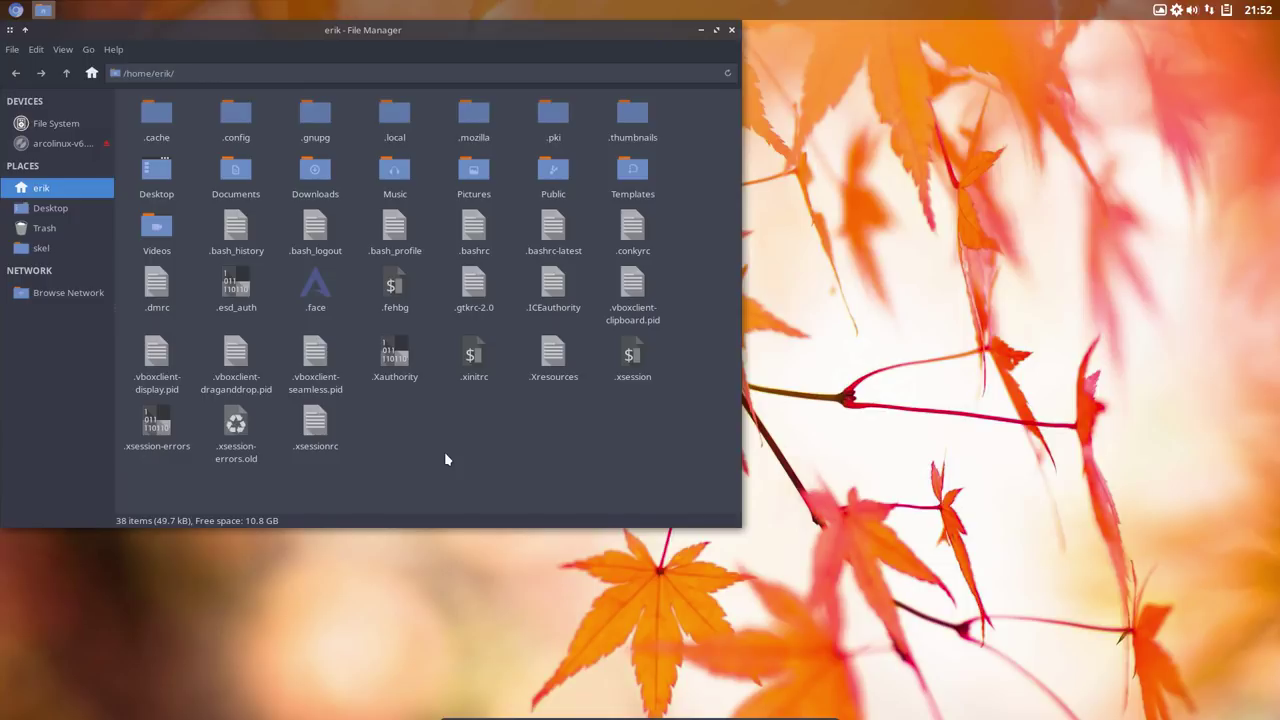
{"action": "key", "text": "ctrl+h"}
{"action": "right_click", "coordinate": [241, 214]}
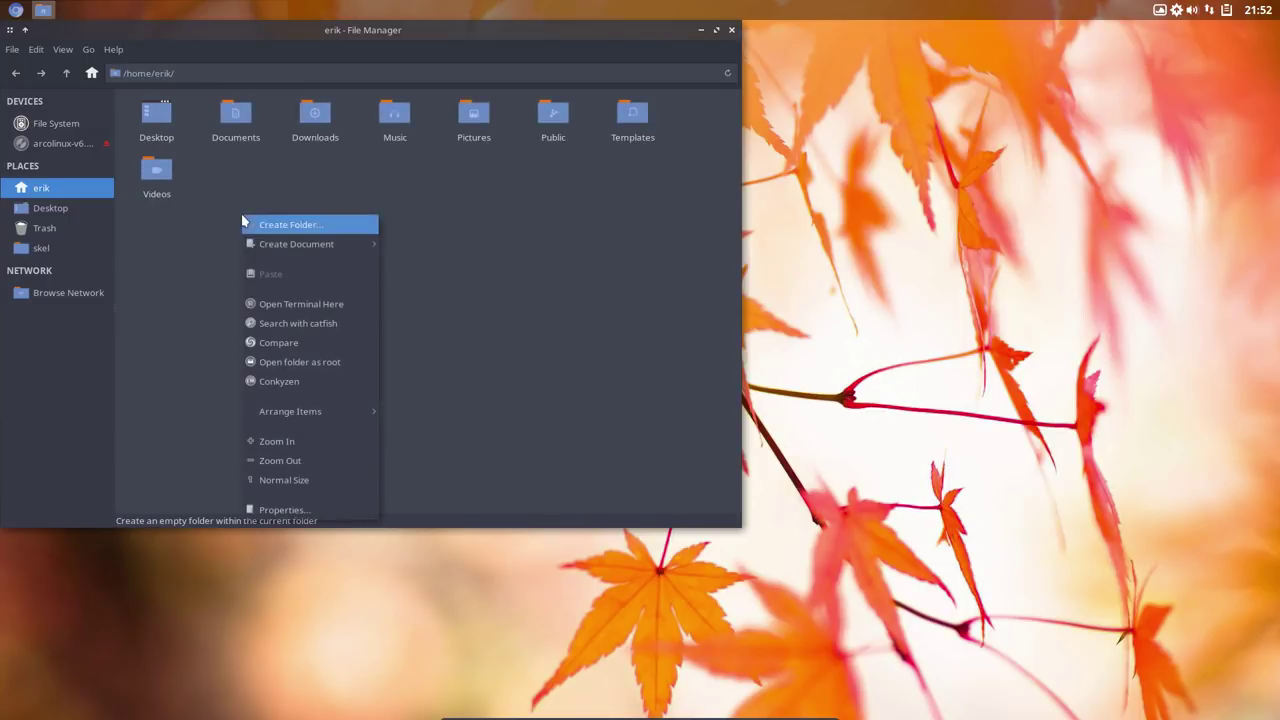
{"action": "left_click", "coordinate": [320, 303]}
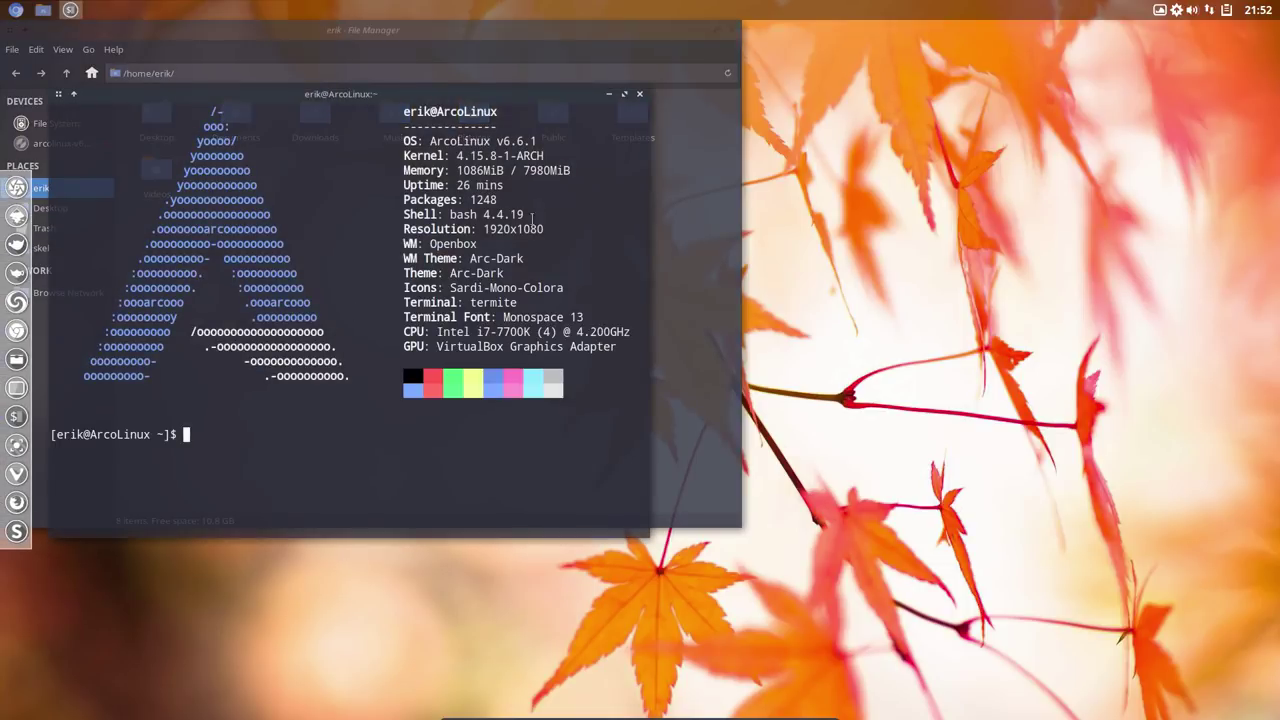
{"action": "left_click", "coordinate": [639, 93]}
Step: Create a folder named ARCOLINUXD in /home/erik and open it
{"action": "right_click", "coordinate": [397, 255]}
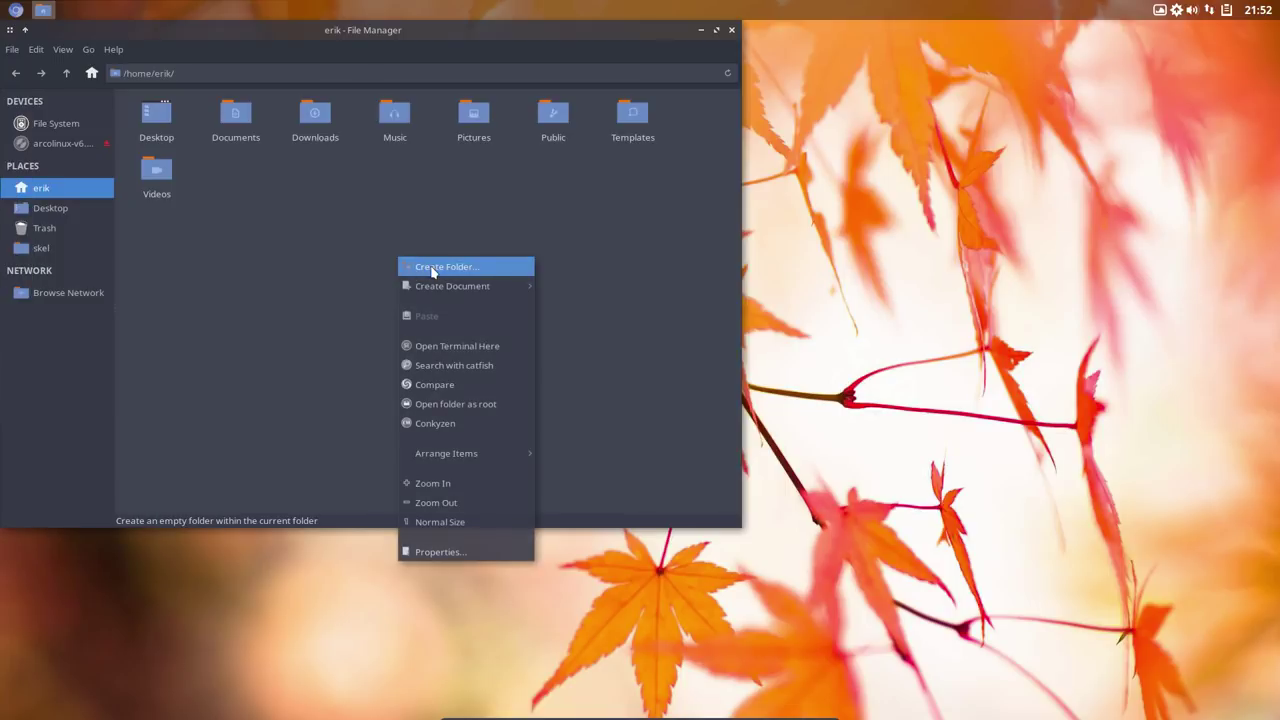
{"action": "left_click", "coordinate": [434, 269]}
{"action": "type", "text": "ARCOLINUXD"}
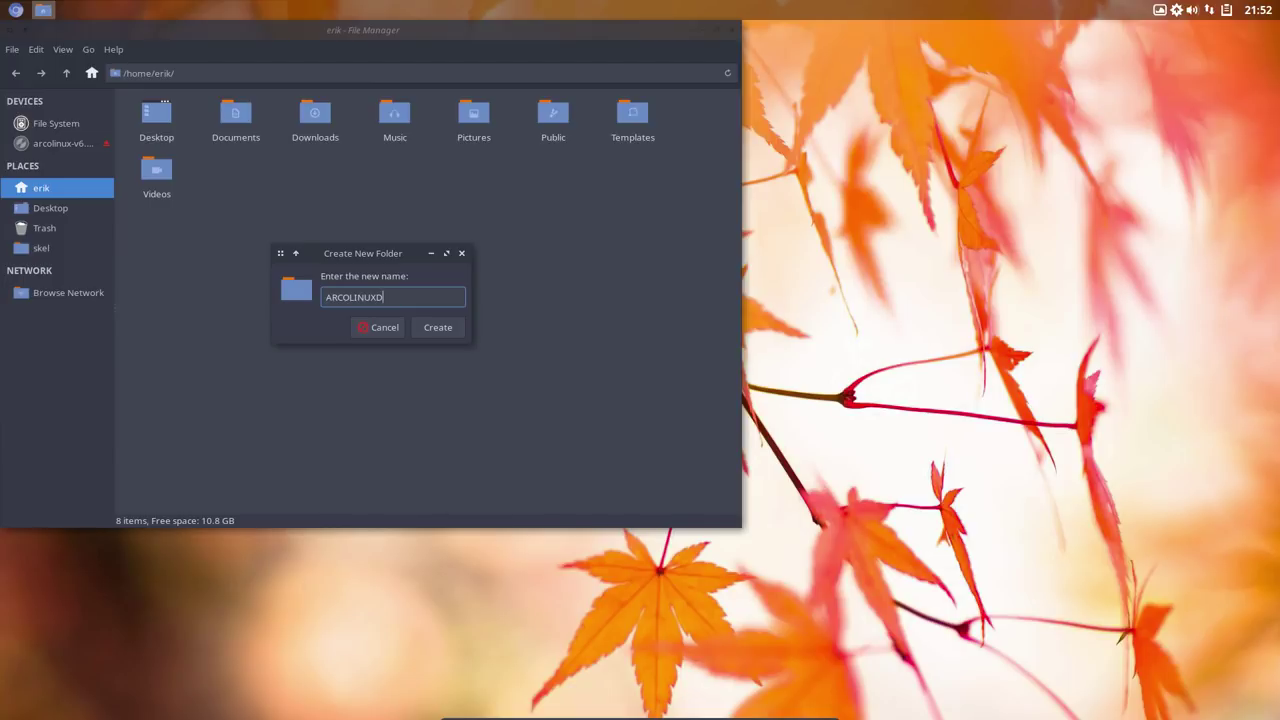
{"action": "left_click", "coordinate": [438, 327]}
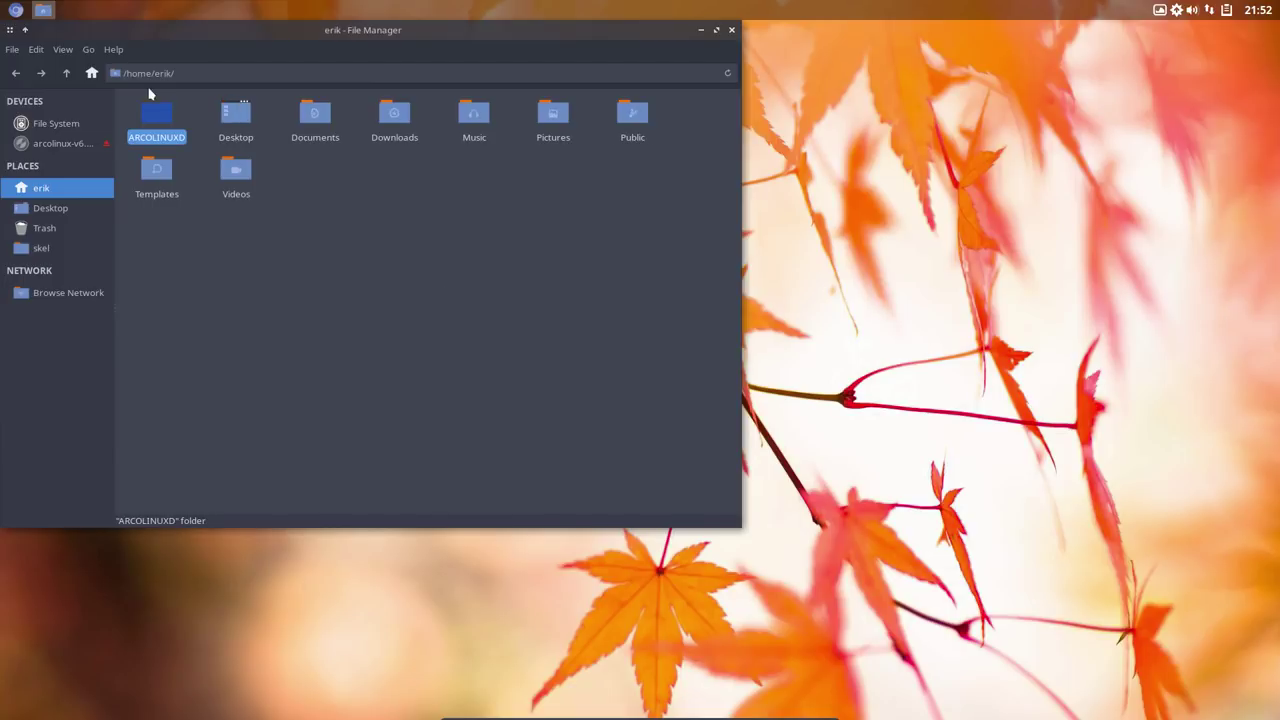
{"action": "double_click", "coordinate": [156, 114]}
{"action": "right_click", "coordinate": [213, 136]}
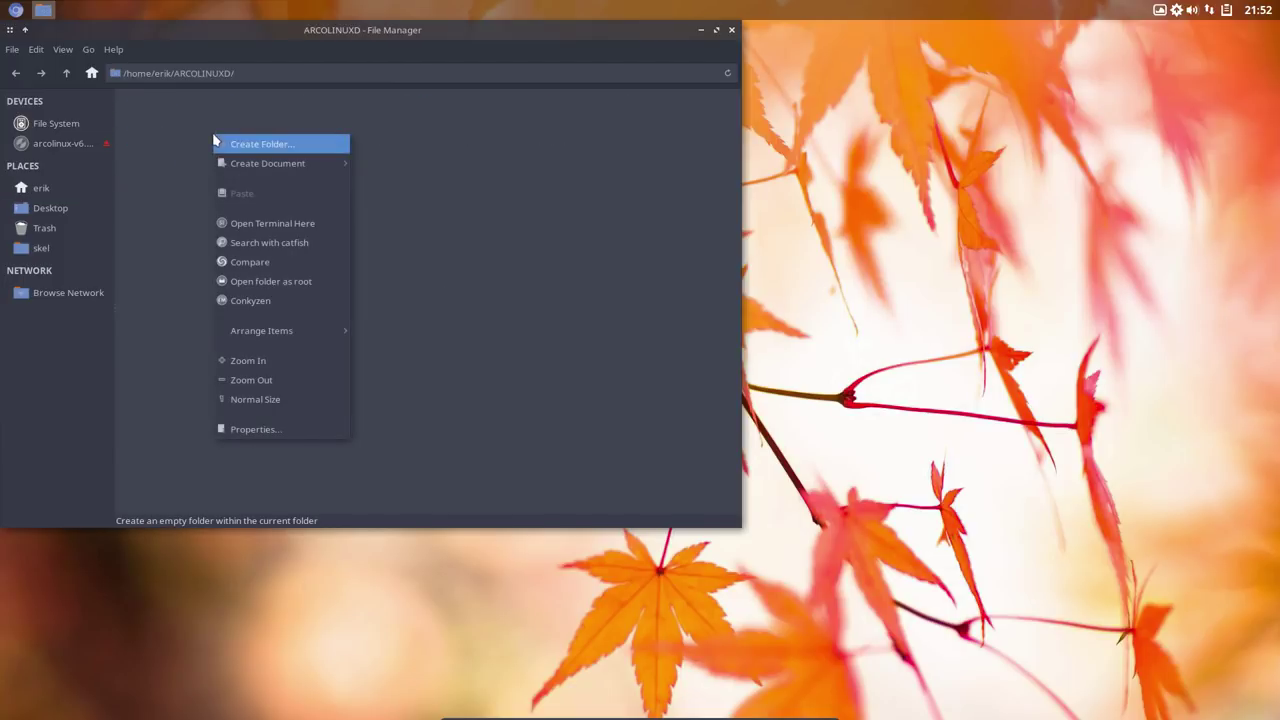
Step: Clone the arco-bspwm repository into ARCOLINUXD with git clone and the copied URL
{"action": "left_click", "coordinate": [287, 228]}
{"action": "type", "text": "git clone"}
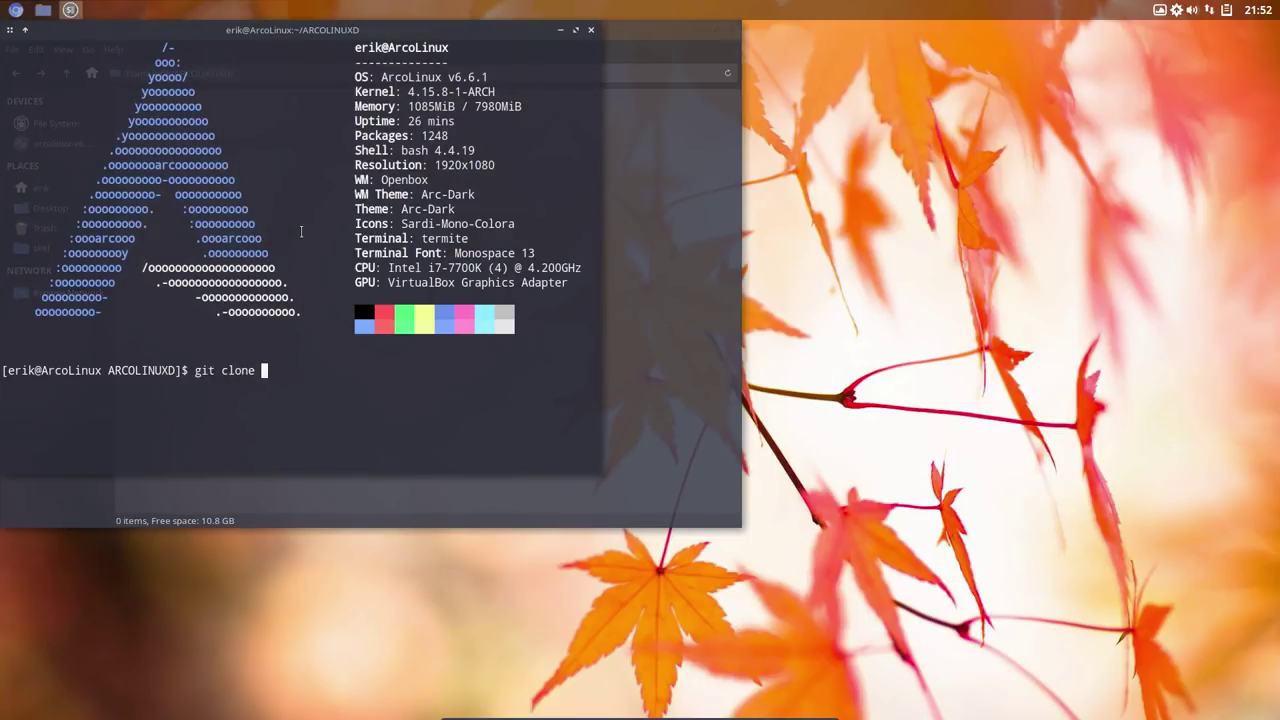
{"action": "key", "text": "ctrl+shift+v"}
{"action": "key", "text": "Return"}
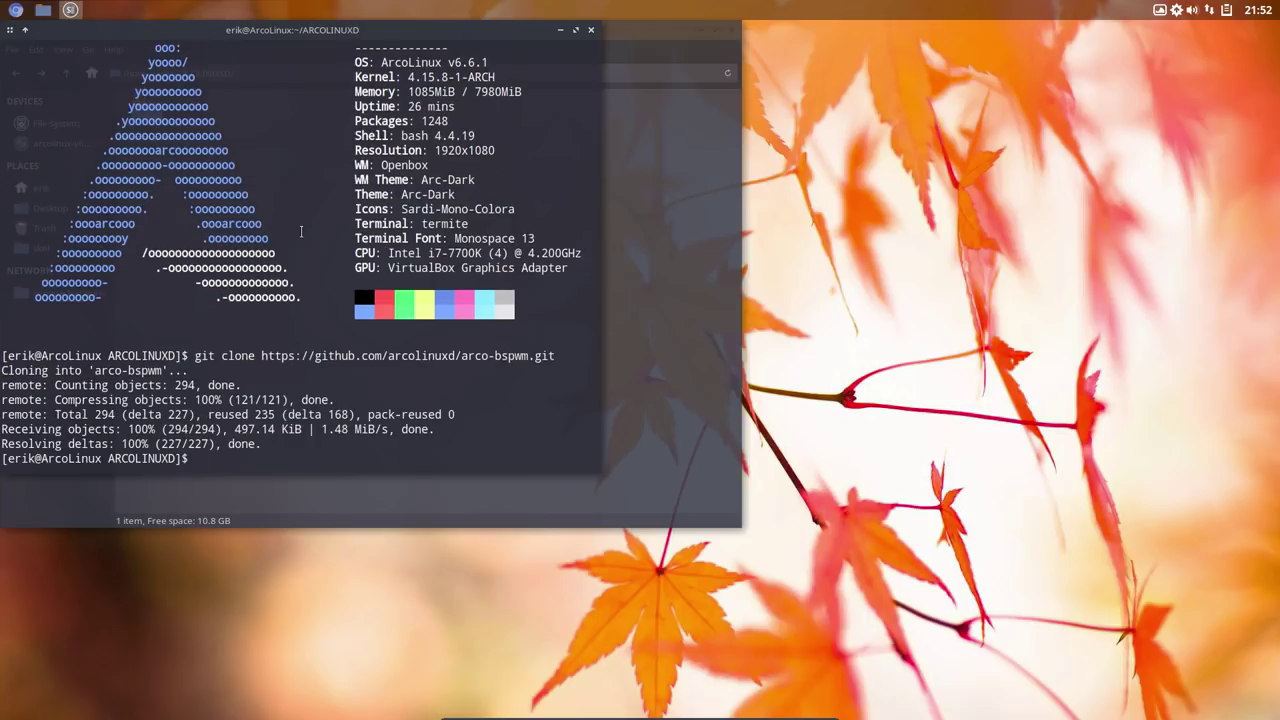
Step: Change into the arco-bspwm folder and list its scripts with ls
{"action": "type", "text": "ls"}
{"action": "key", "text": "Return"}
{"action": "type", "text": "cd ar"}
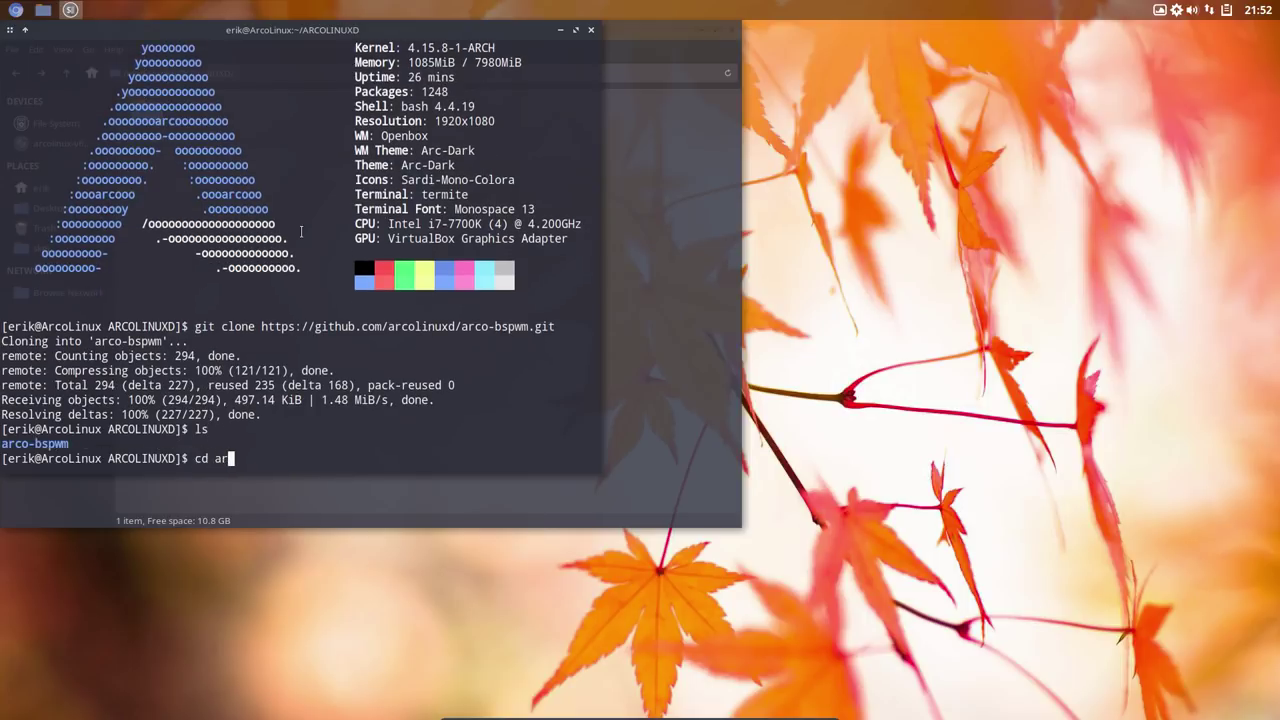
{"action": "key", "text": "Tab"}
{"action": "key", "text": "Return"}
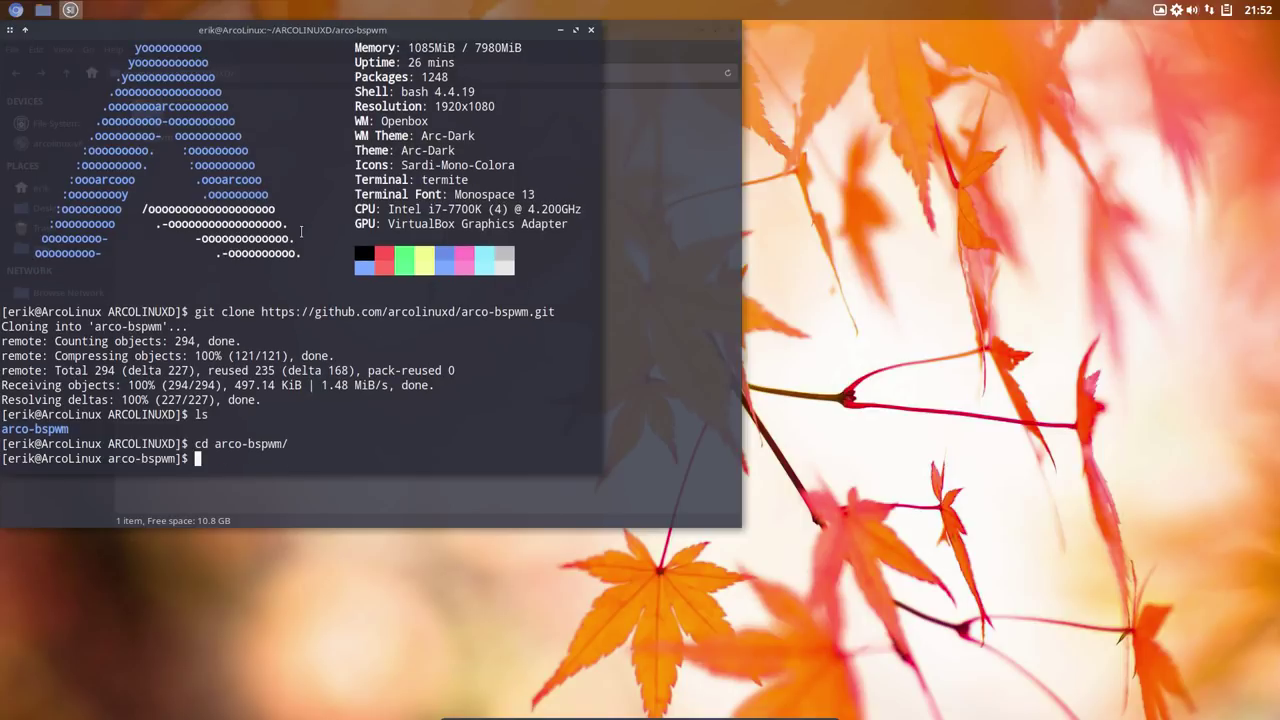
{"action": "type", "text": "ls"}
{"action": "key", "text": "Return"}
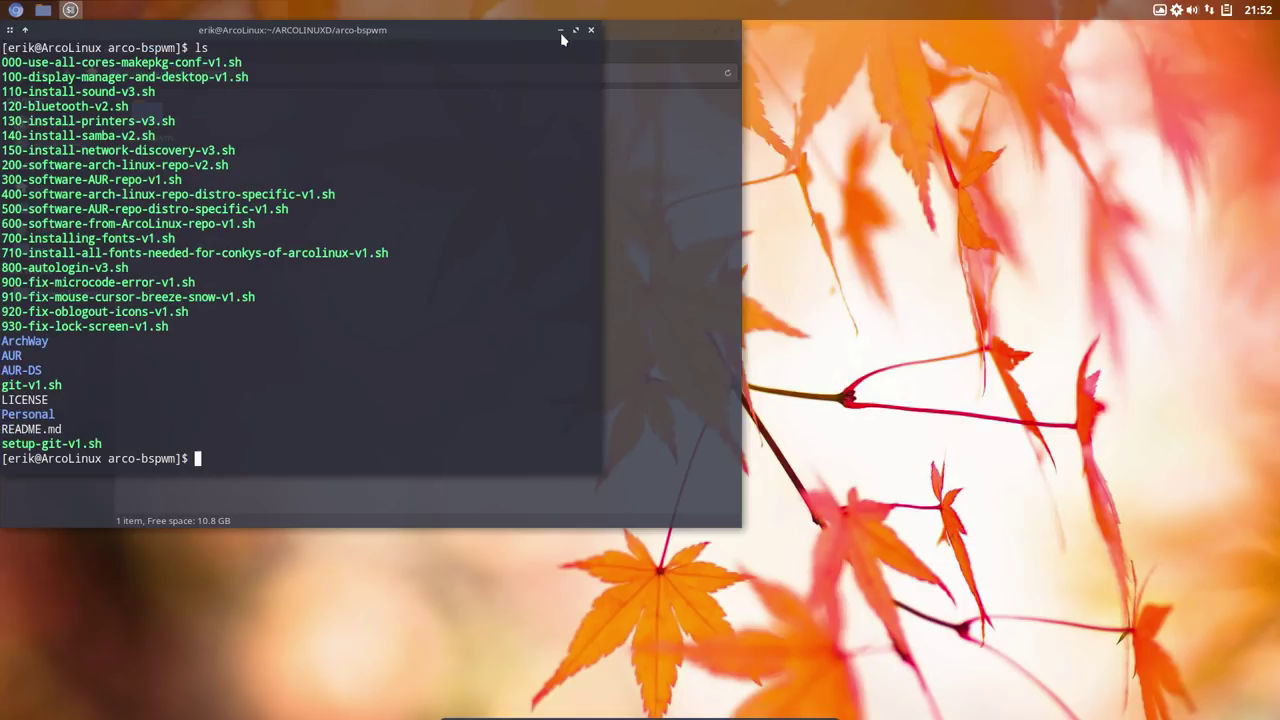
Step: Open arco-bspwm/AUR in Thunar and select the install-discord-v2.sh script
{"action": "left_click", "coordinate": [591, 31]}
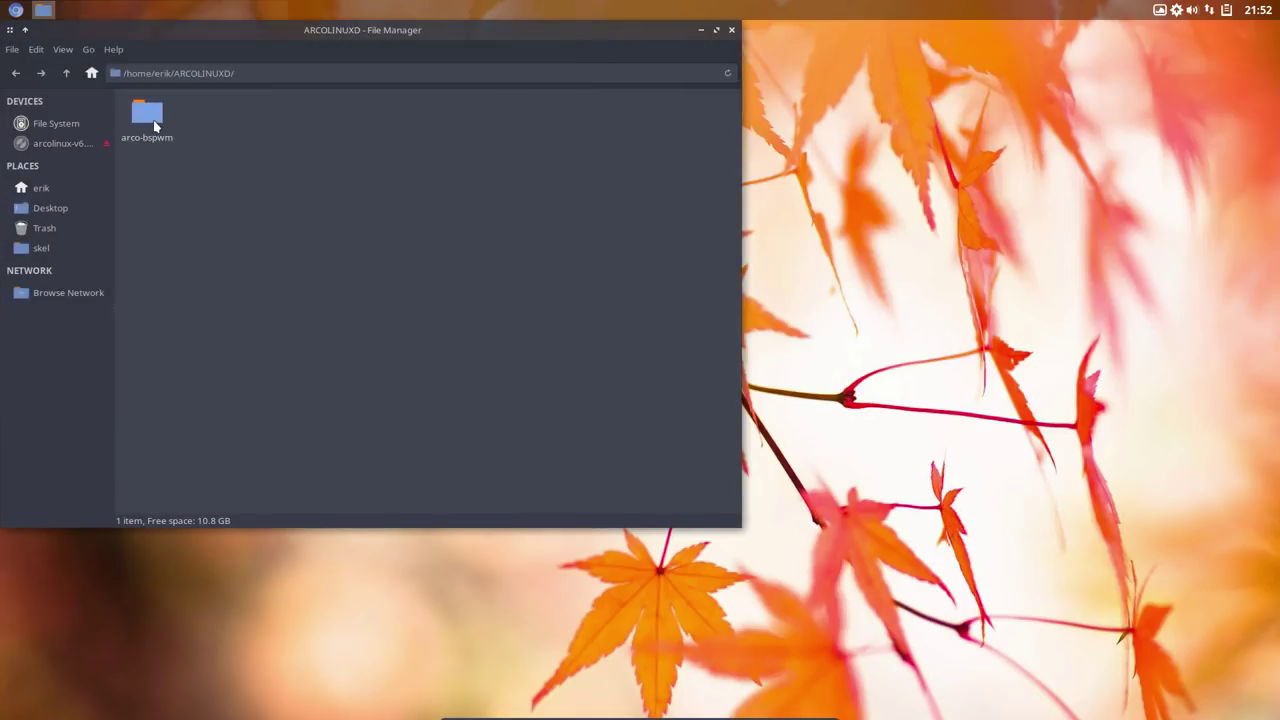
{"action": "left_click_drag", "start_coordinate": [232, 30], "coordinate": [347, 46]}
{"action": "double_click", "coordinate": [268, 125]}
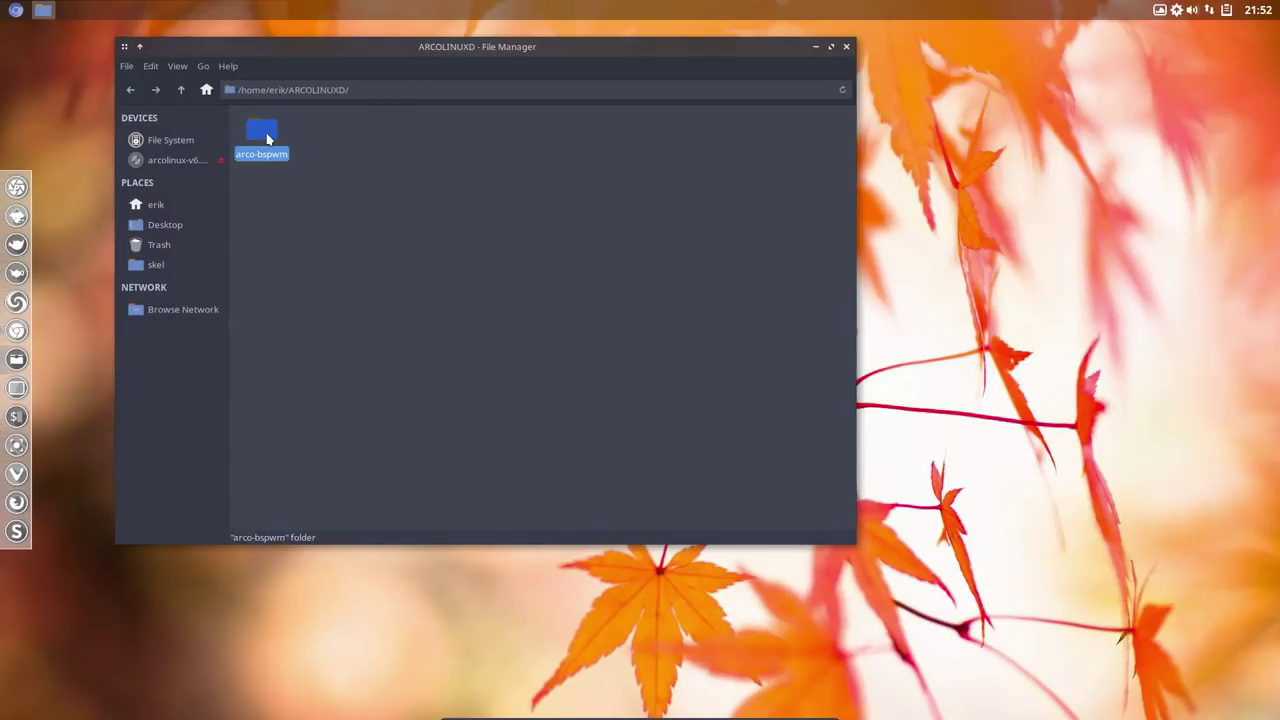
{"action": "double_click", "coordinate": [355, 132]}
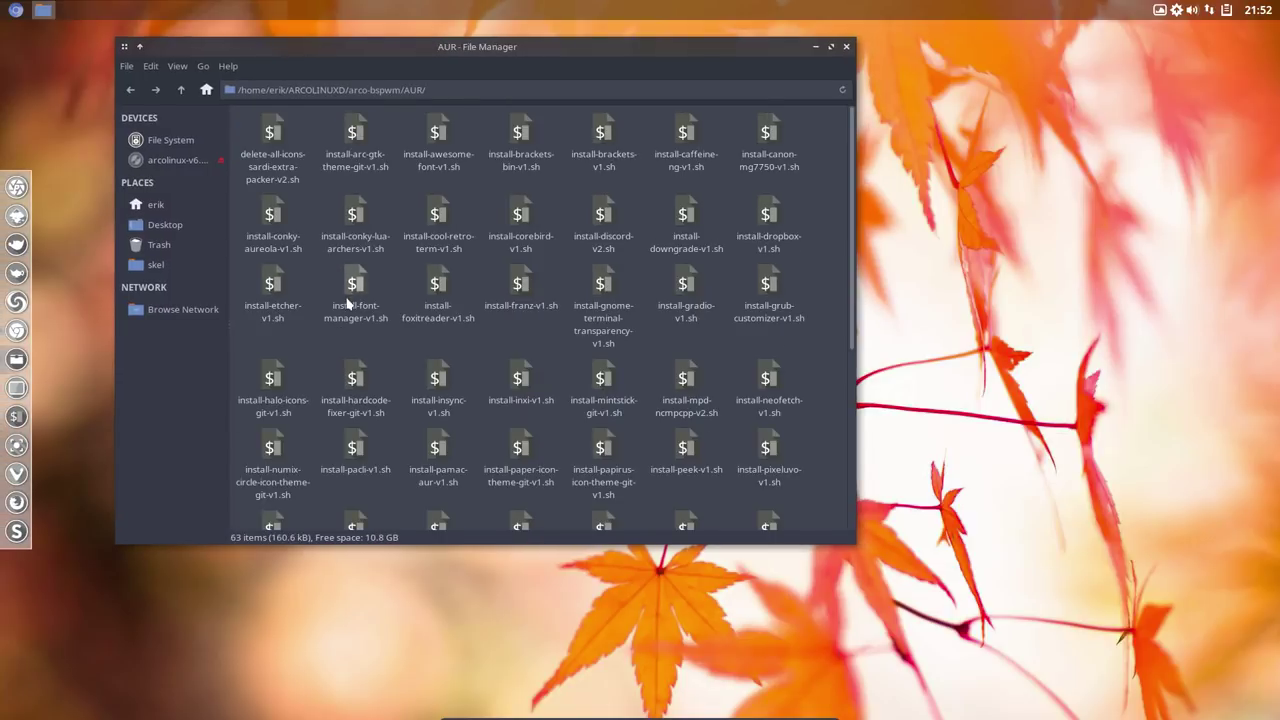
{"action": "left_click", "coordinate": [355, 290]}
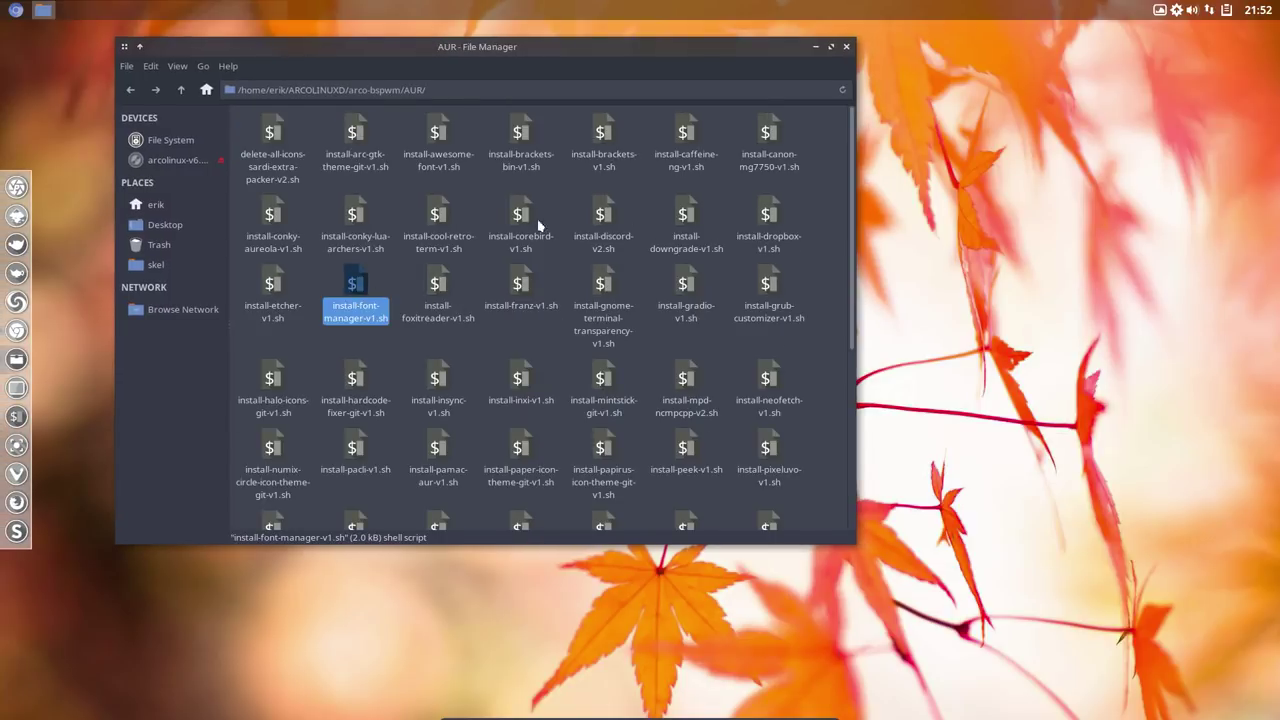
{"action": "left_click", "coordinate": [604, 218]}
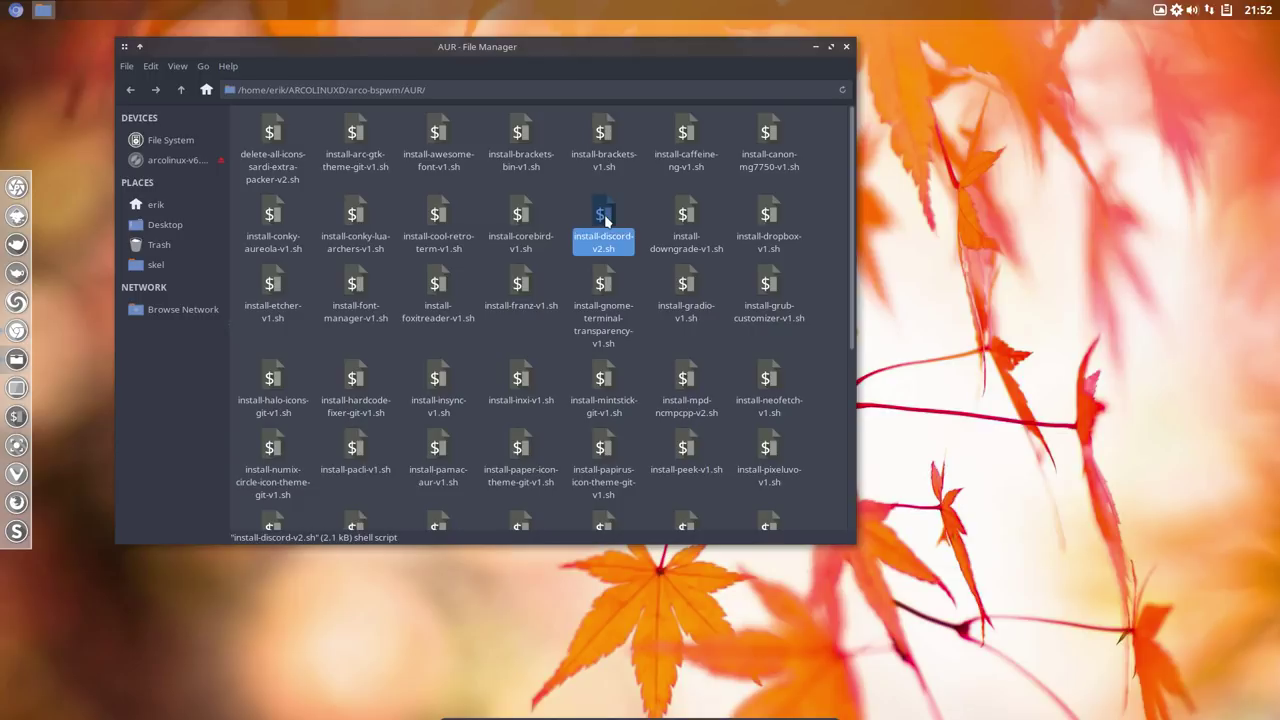
Step: Run ./install-discord-v2.sh from a terminal in the AUR folder and authorize it
{"action": "right_click", "coordinate": [636, 215]}
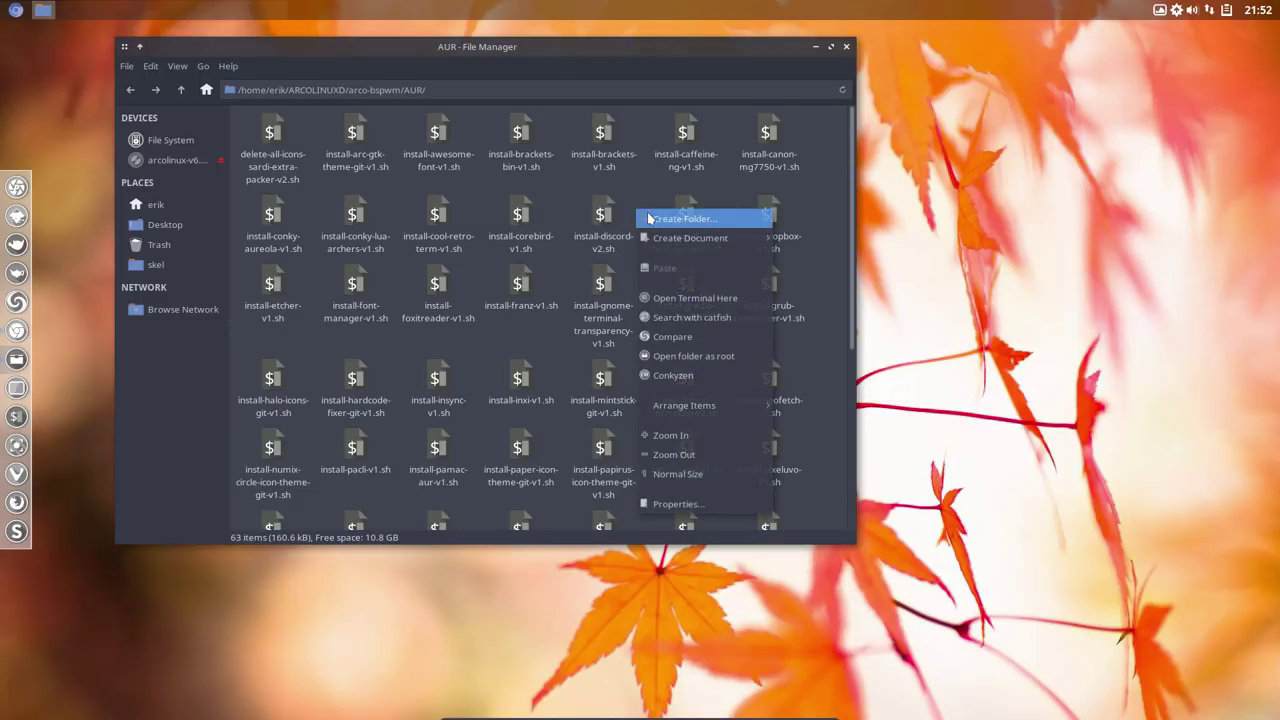
{"action": "left_click", "coordinate": [670, 298]}
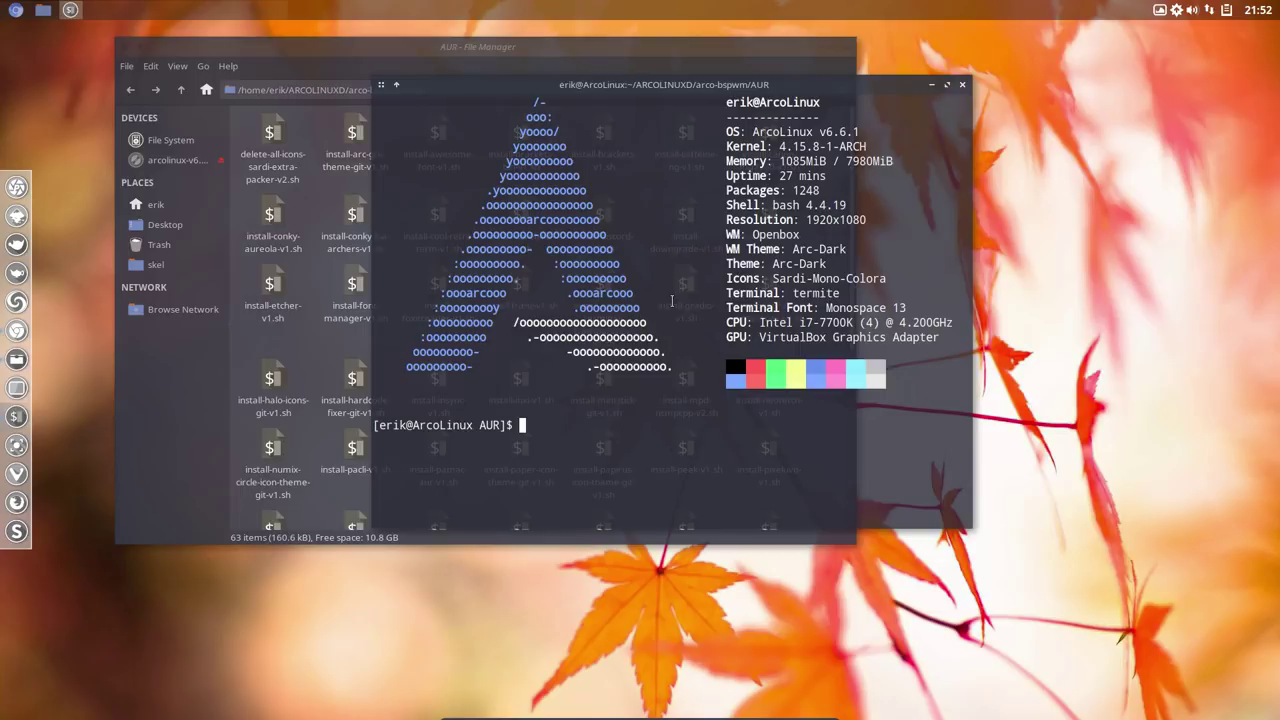
{"action": "type", "text": "./install-d"}
{"action": "key", "text": "Tab"}
{"action": "key", "text": "Return"}
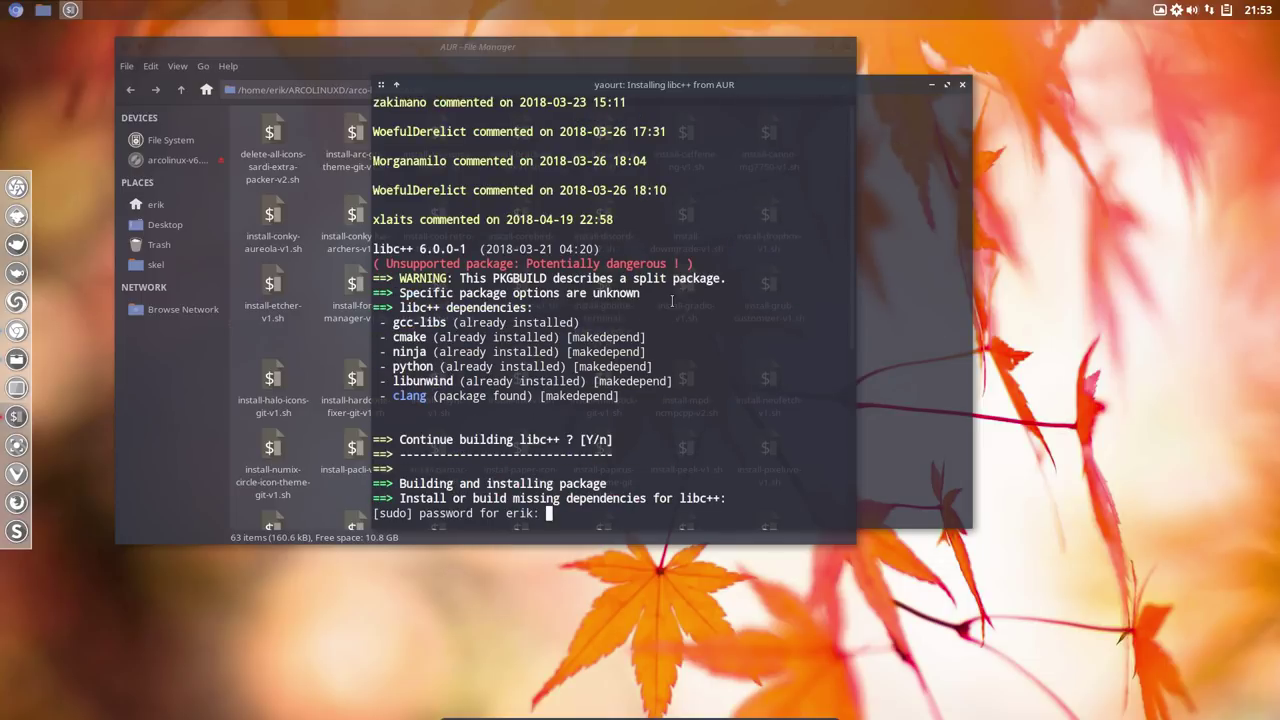
{"action": "key", "text": "Return"}
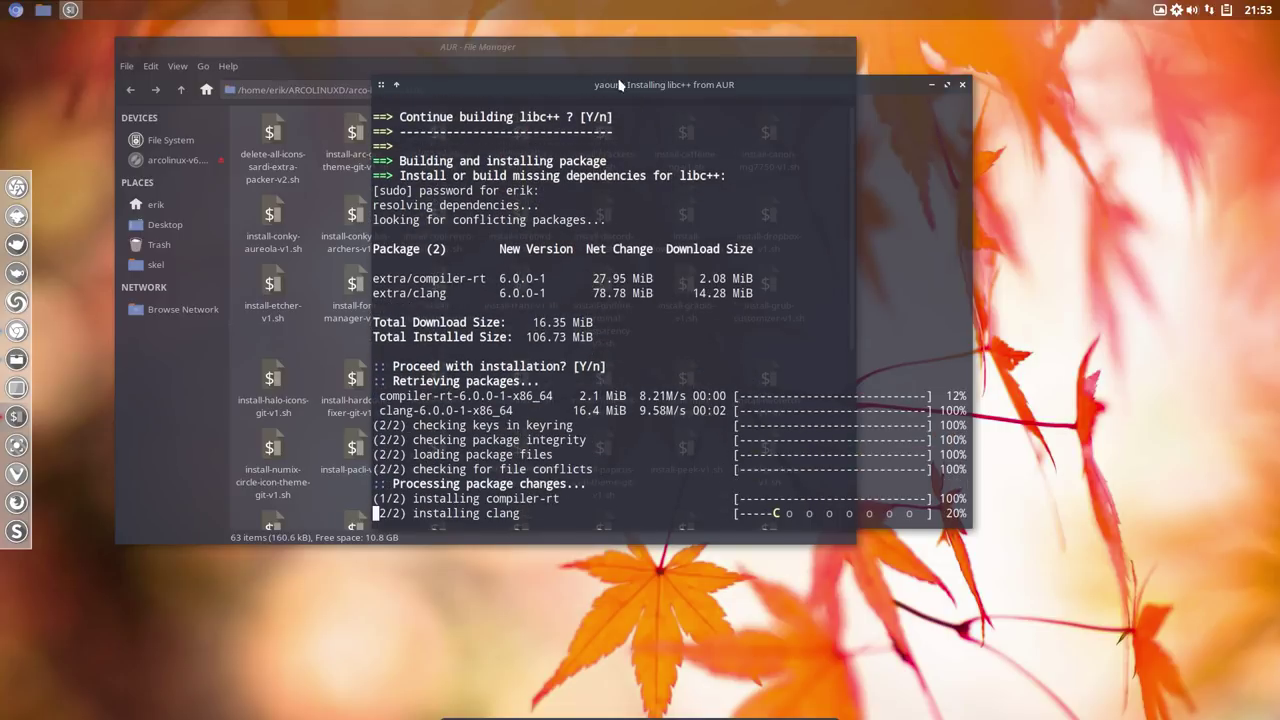
Step: Tile the installing terminal into the right half of the screen
{"action": "left_click_drag", "start_coordinate": [622, 84], "coordinate": [914, 107]}
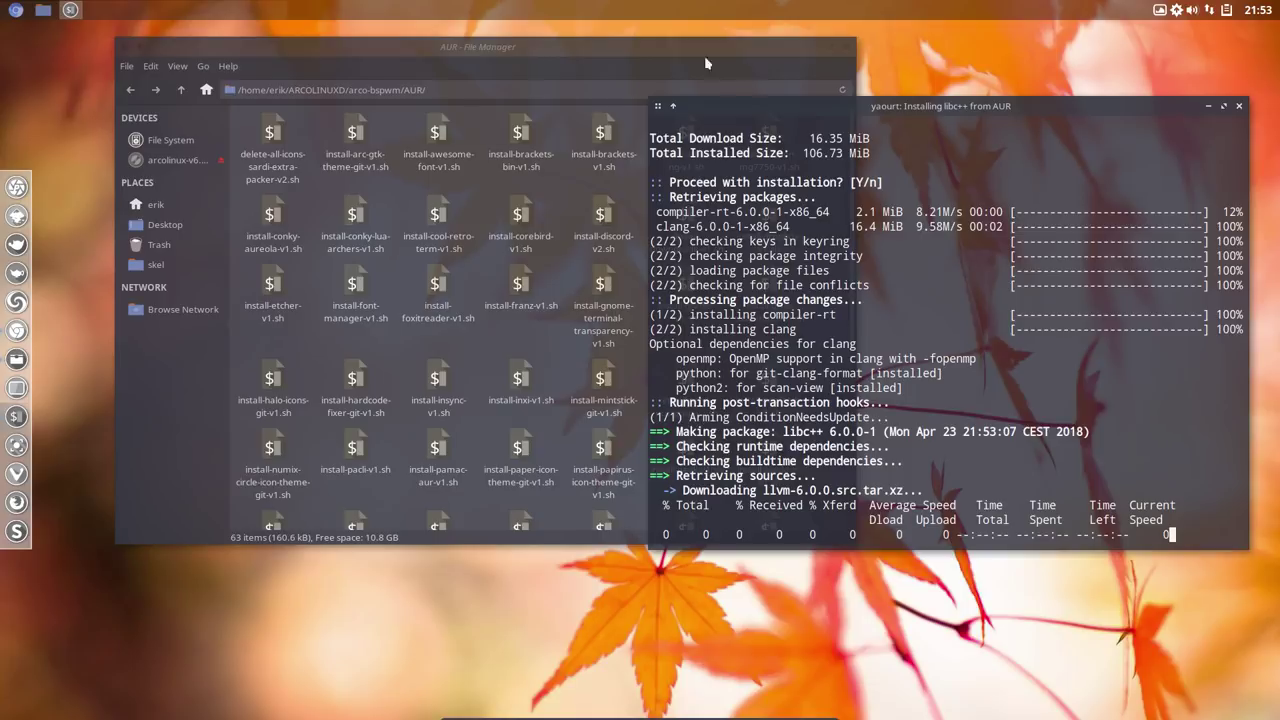
{"action": "left_click_drag", "start_coordinate": [588, 47], "coordinate": [526, 54]}
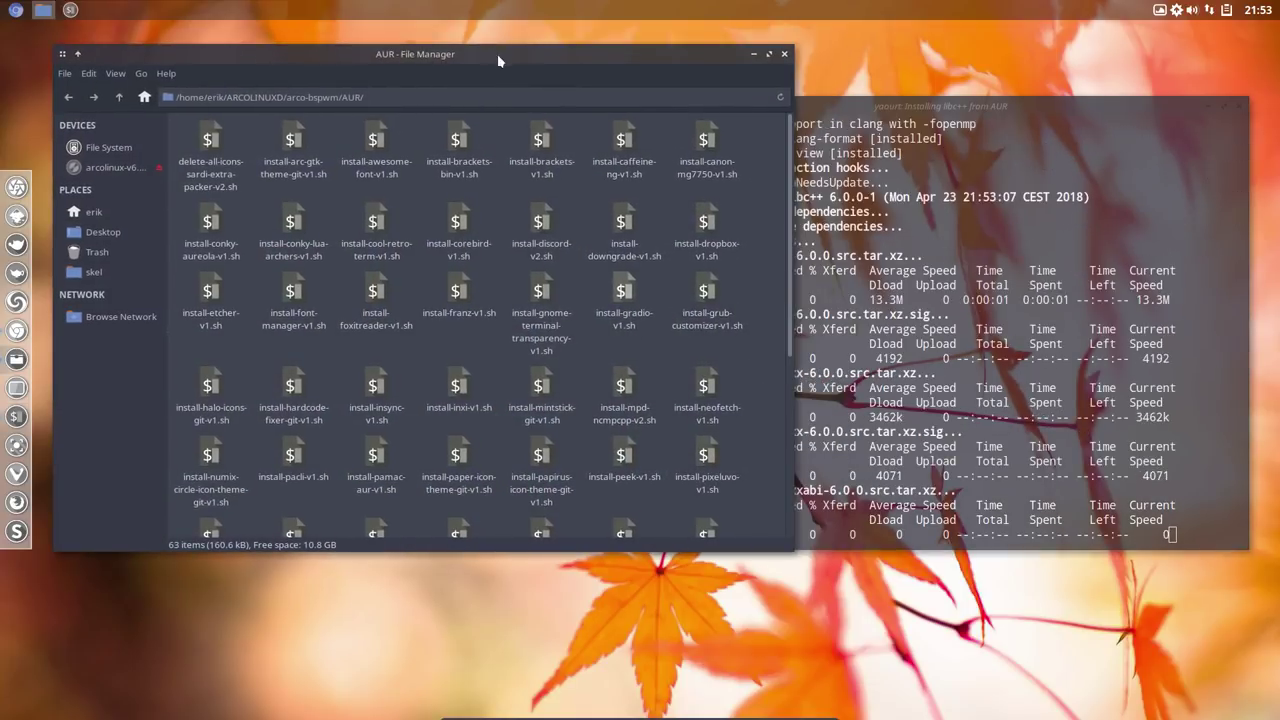
{"action": "key", "text": "alt+Tab"}
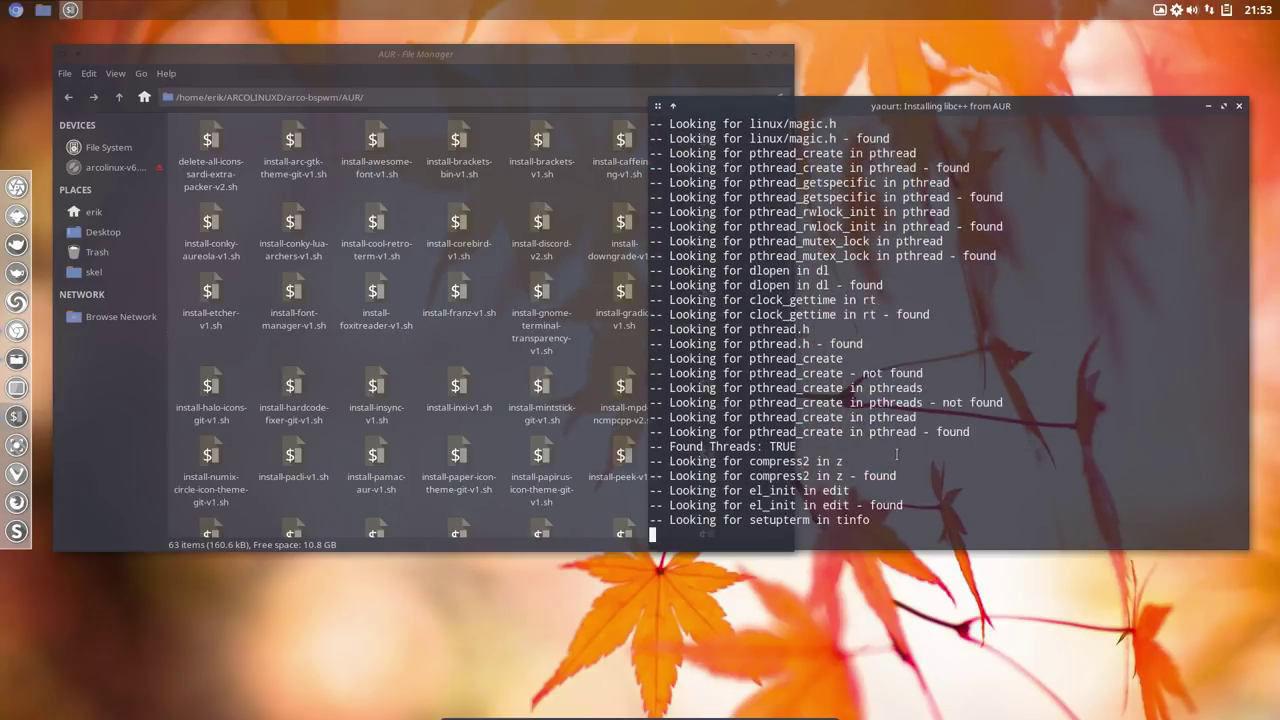
{"action": "left_click_drag", "start_coordinate": [938, 107], "coordinate": [915, 211]}
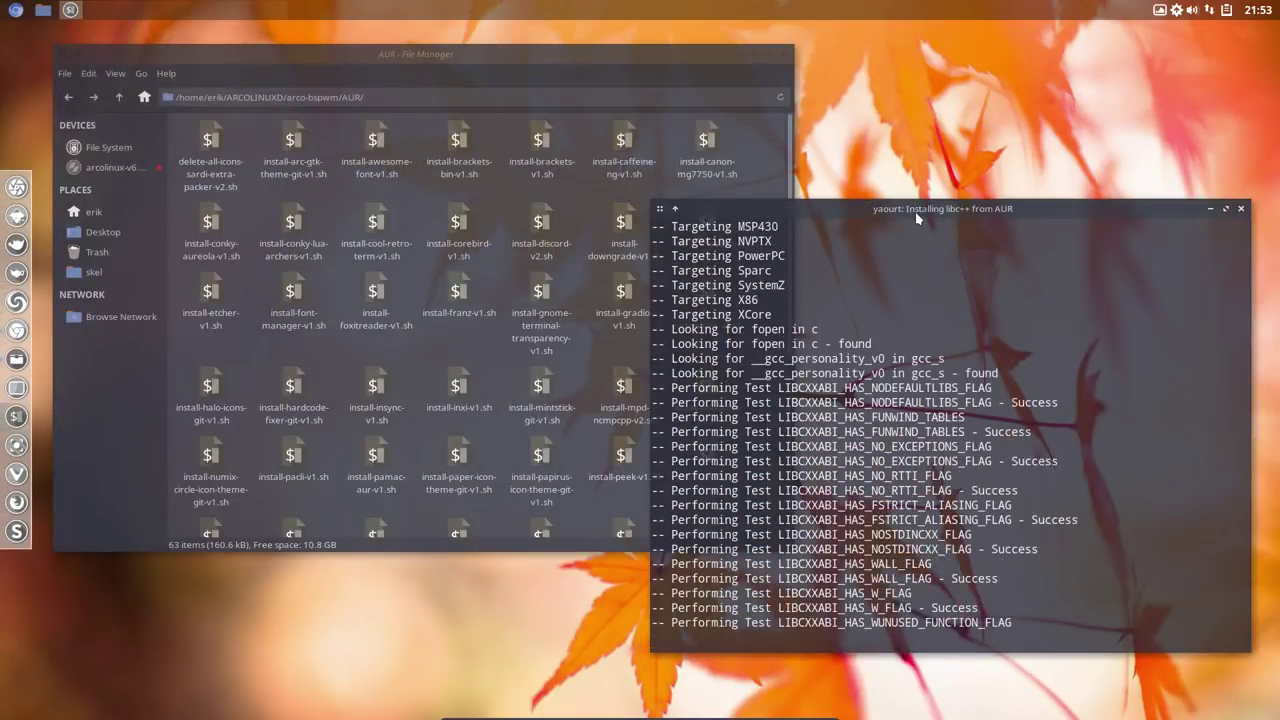
{"action": "key", "text": "super+t"}
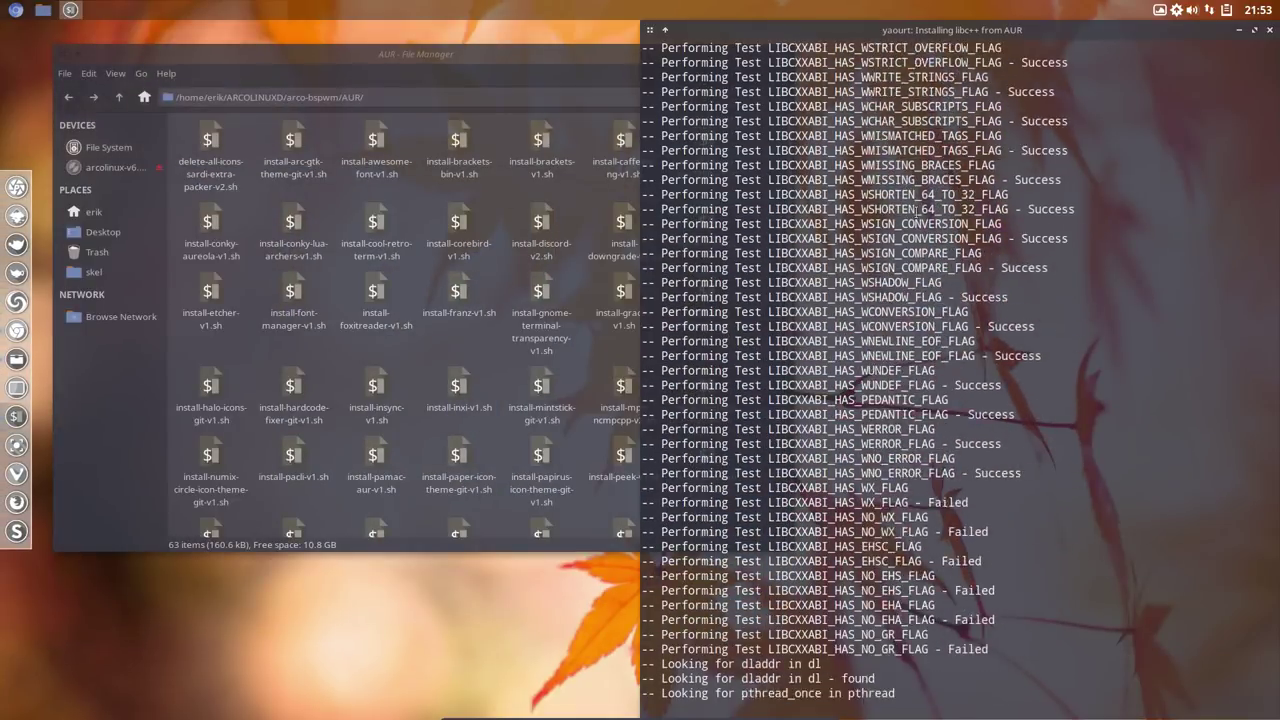
Step: Tile the file manager into the top-left quarter and bring the browser forward
{"action": "left_click", "coordinate": [592, 52]}
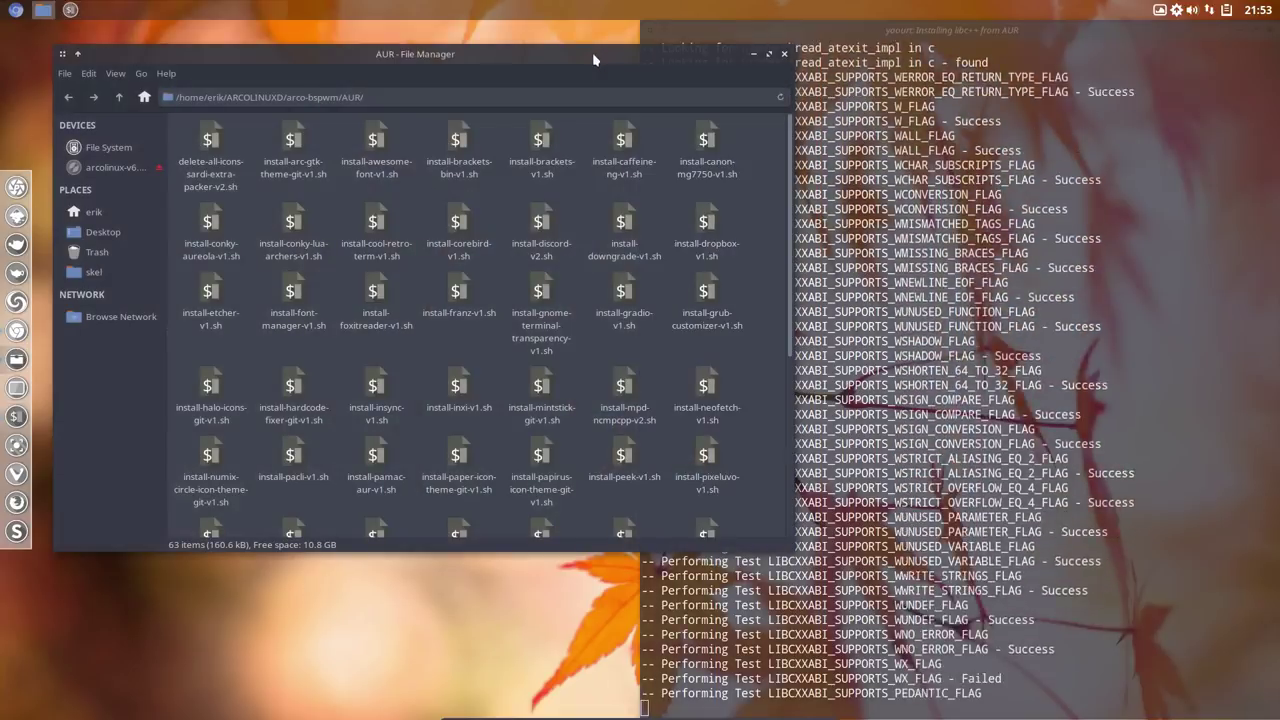
{"action": "key", "text": "super+t"}
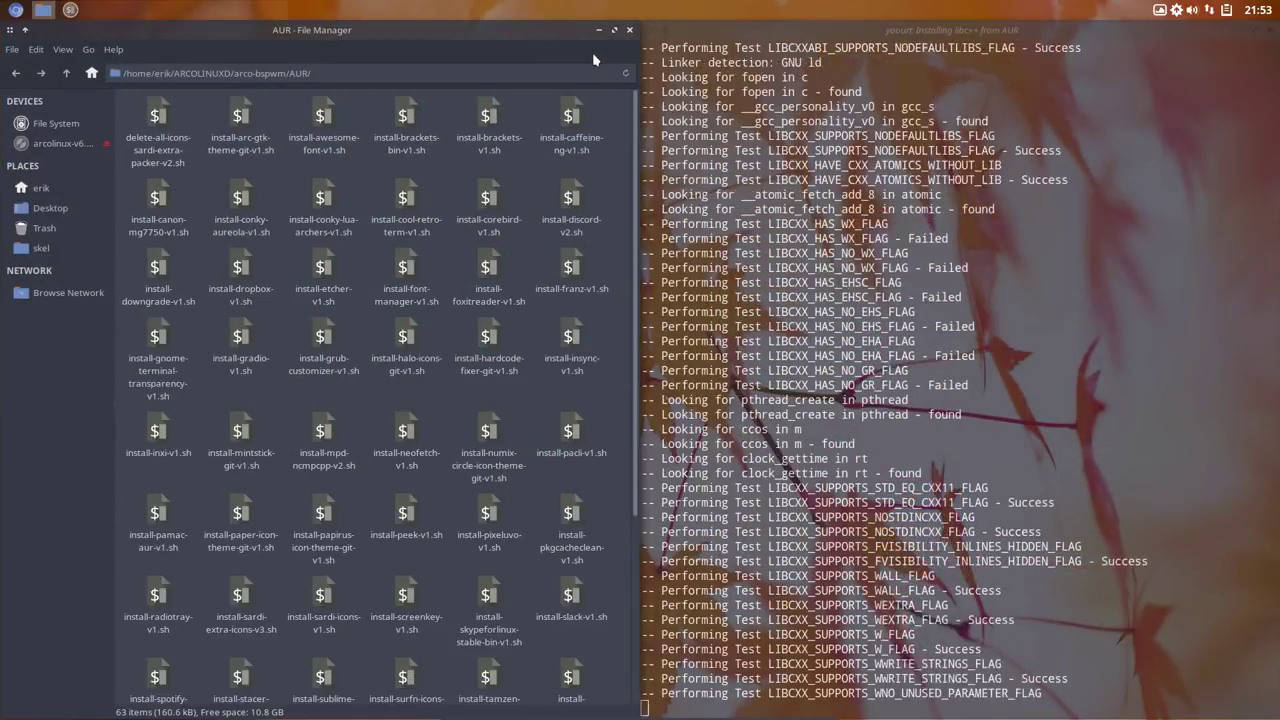
{"action": "key", "text": "super+shift+Down"}
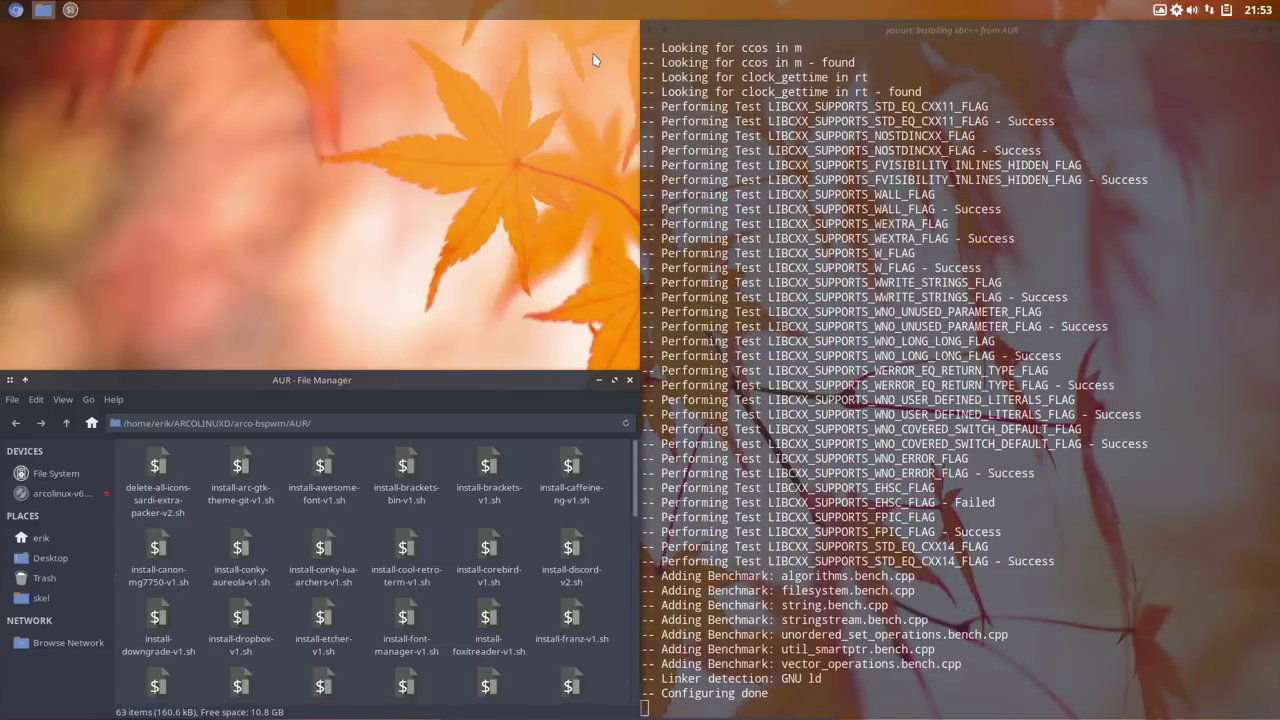
{"action": "key", "text": "super+shift+Right"}
{"action": "key", "text": "super+shift+Left"}
{"action": "key", "text": "super+shift+Up"}
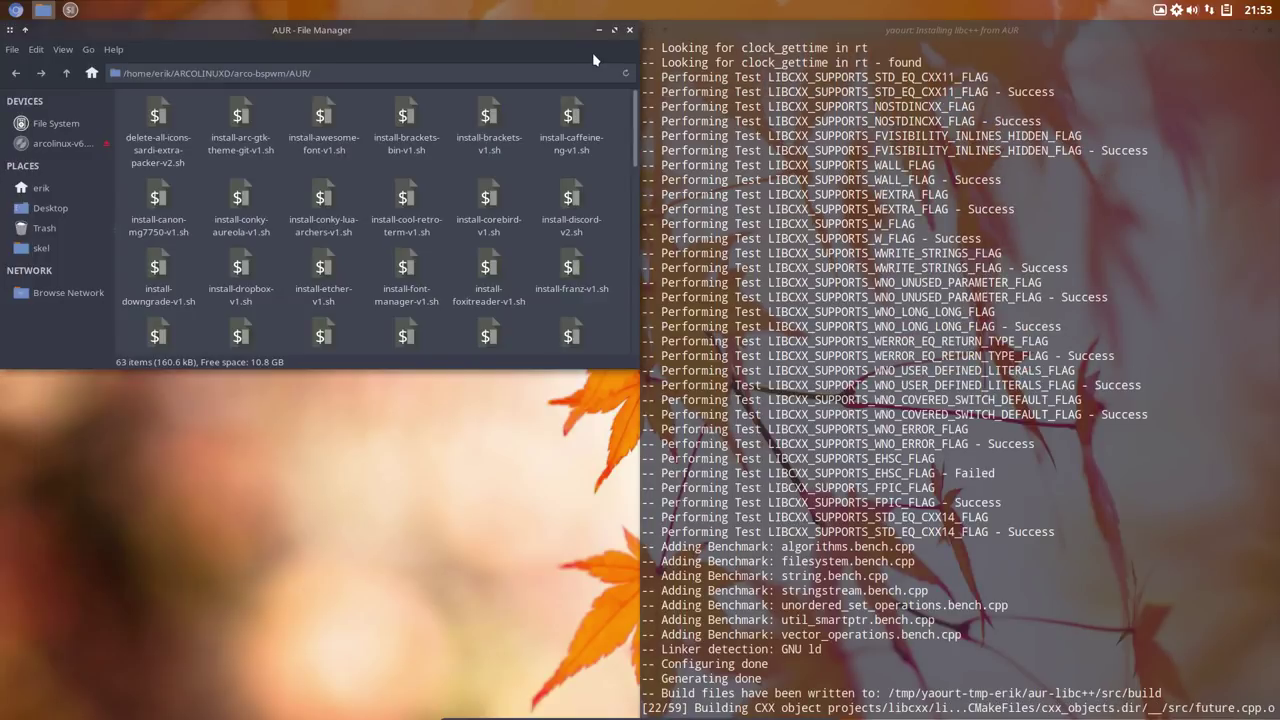
{"action": "left_click", "coordinate": [16, 10]}
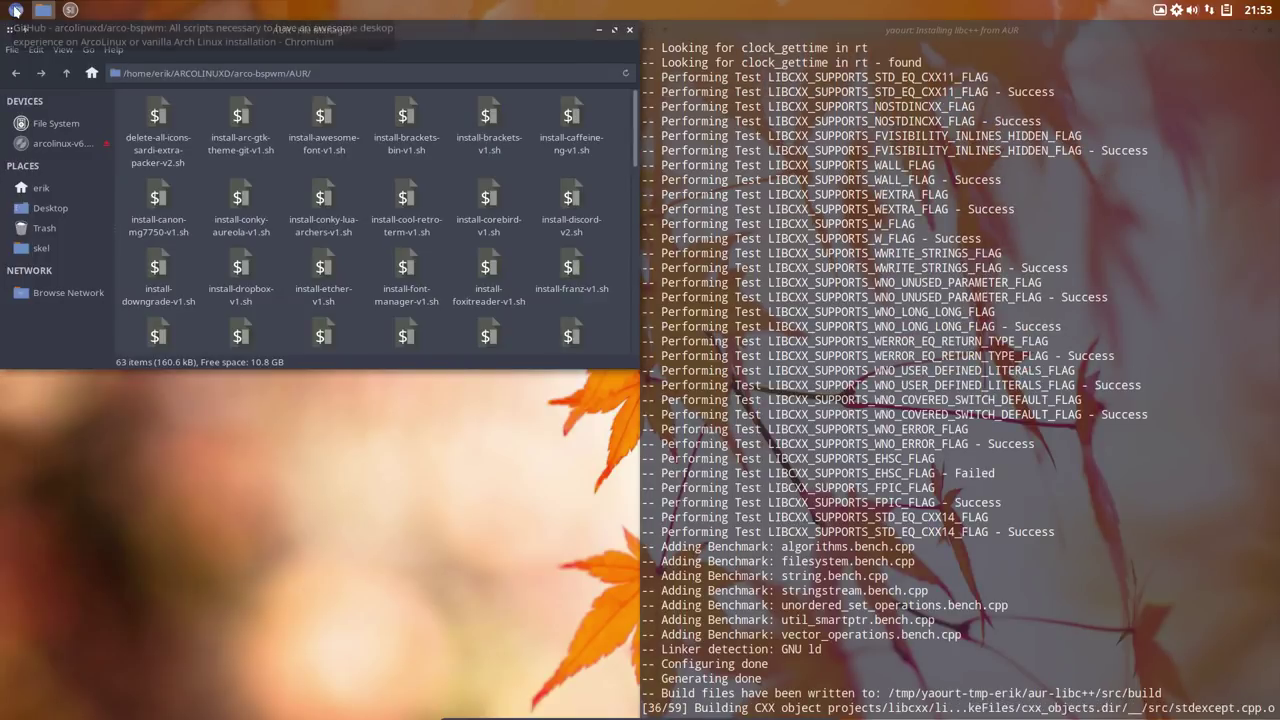
Step: Review the Beta editions changes, highlighting discord and arcolinux-rofi-themes
{"action": "left_click", "coordinate": [66, 32]}
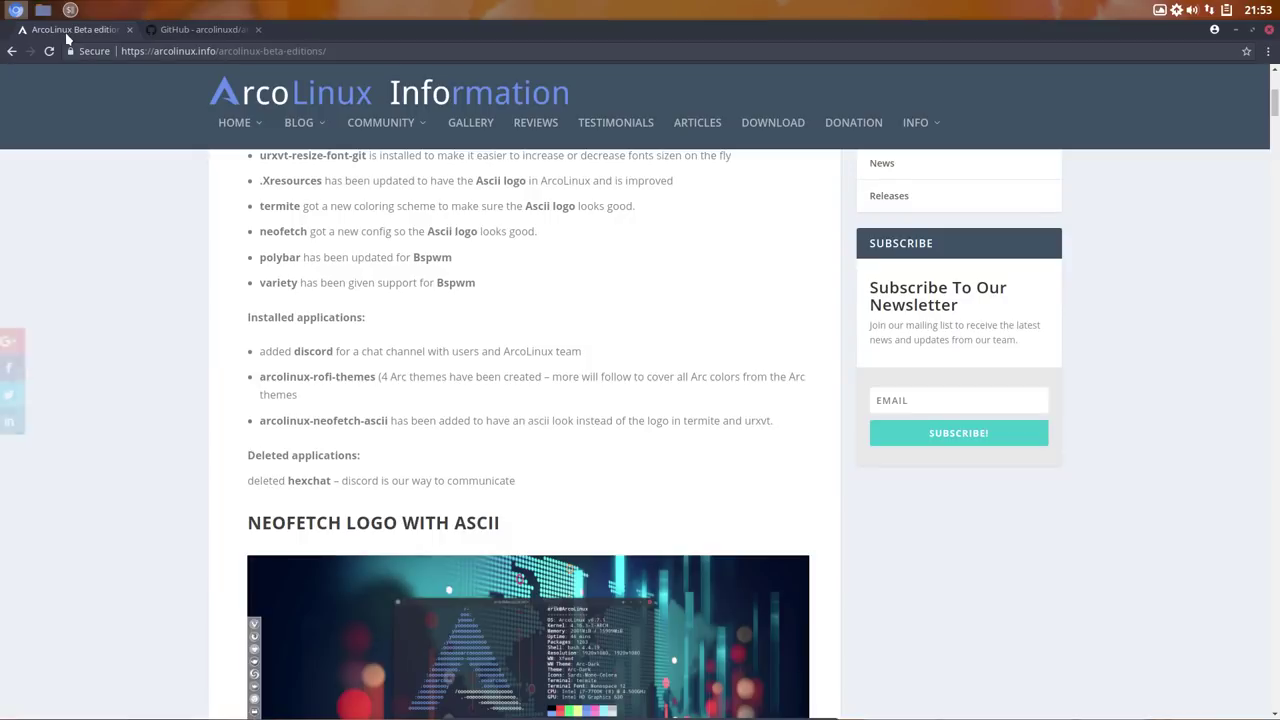
{"action": "double_click", "coordinate": [318, 350]}
{"action": "double_click", "coordinate": [322, 377]}
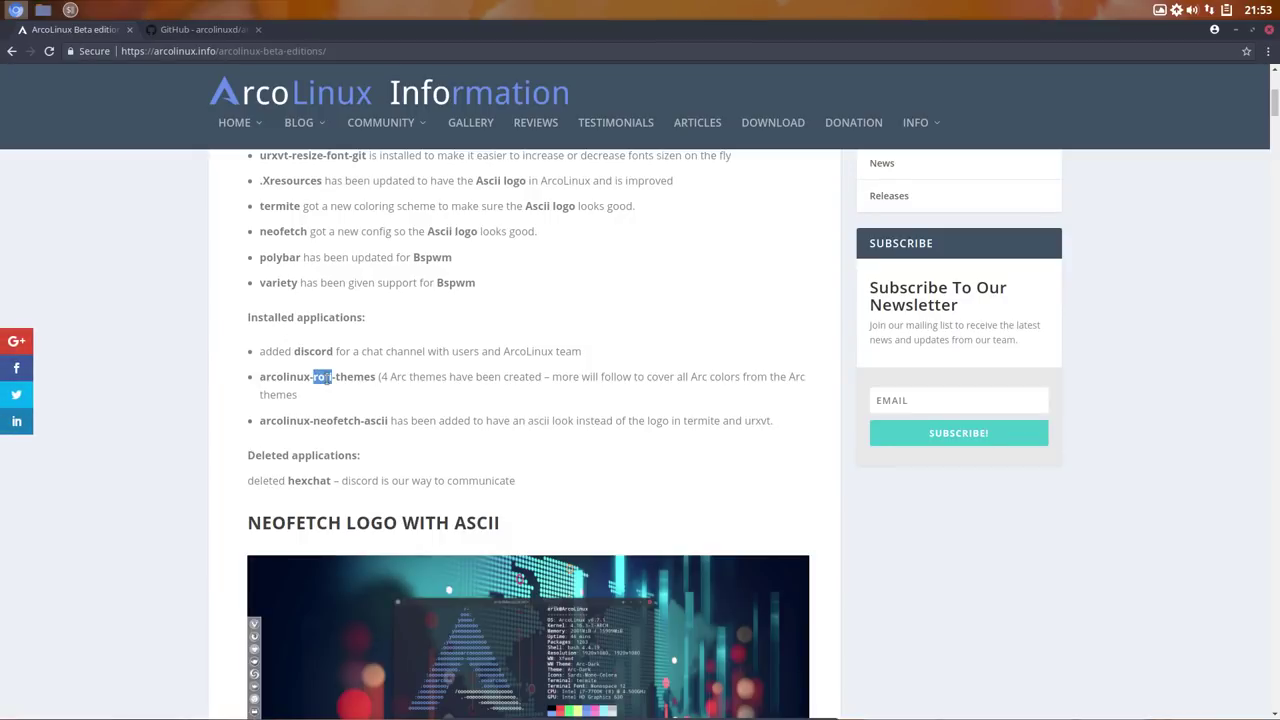
{"action": "scroll", "coordinate": [358, 394], "scroll_direction": "down", "scroll_amount": 8}
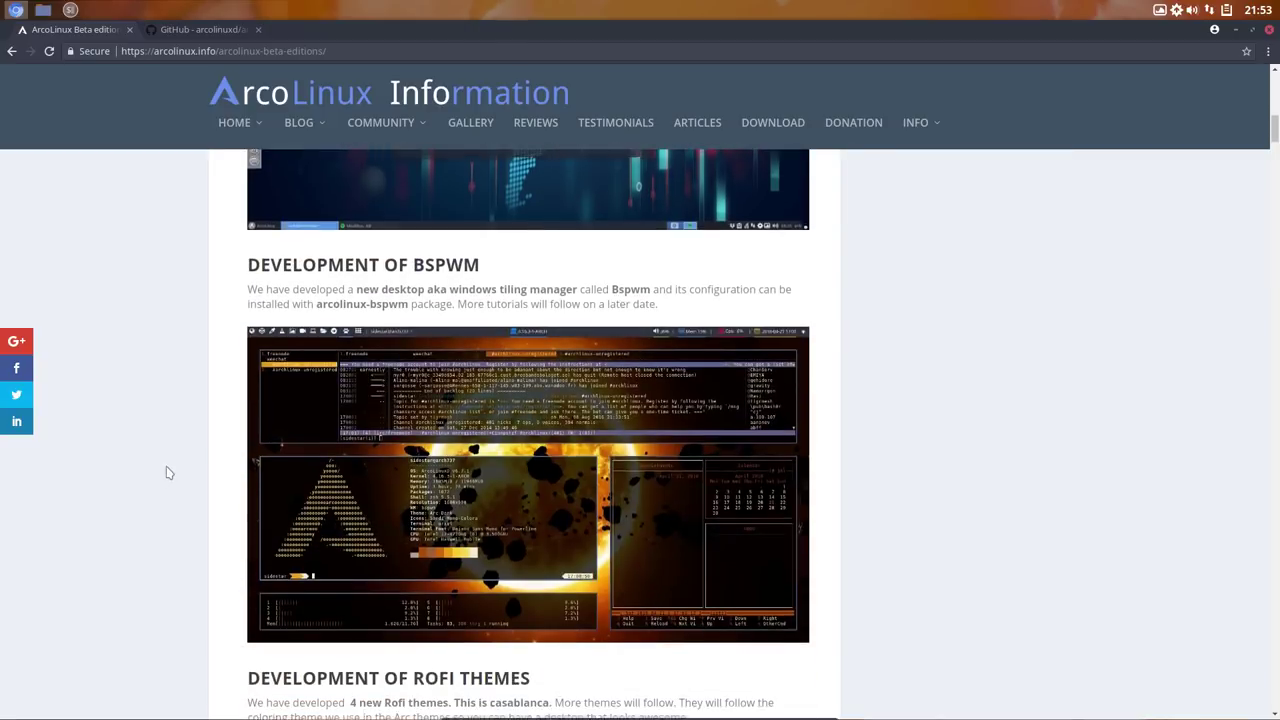
{"action": "scroll", "coordinate": [173, 510], "scroll_direction": "down", "scroll_amount": 5}
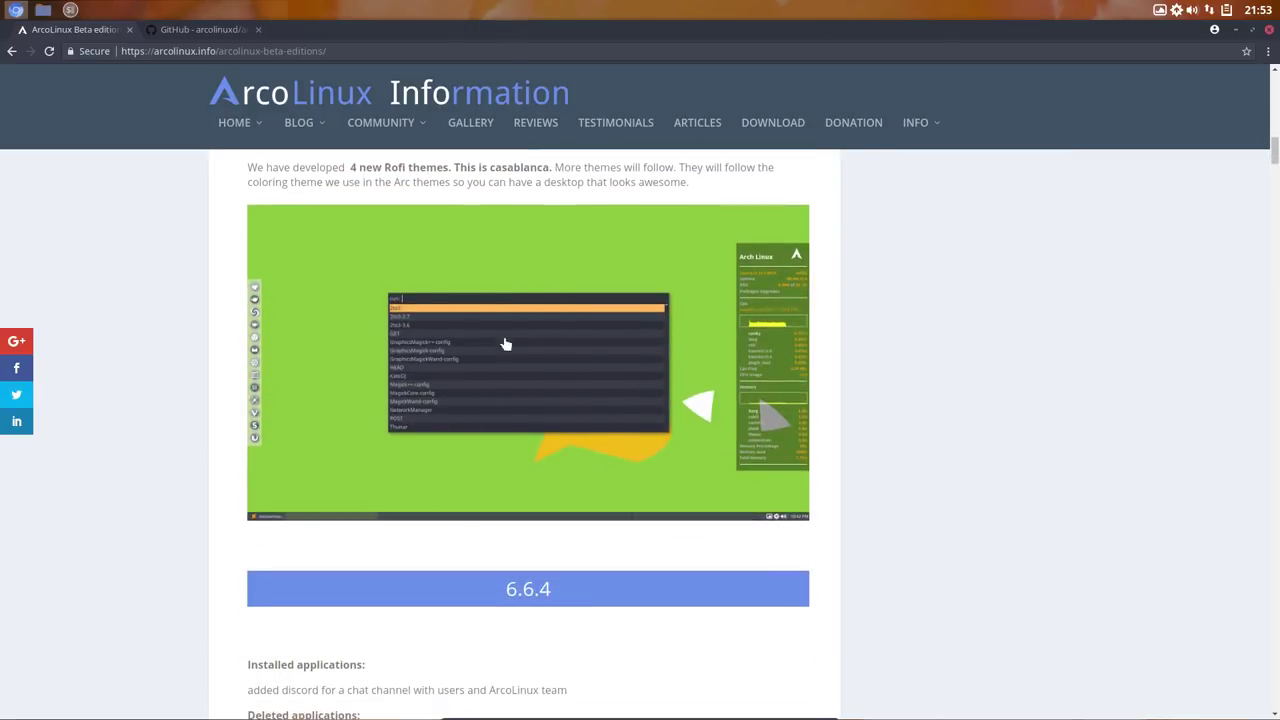
{"action": "scroll", "coordinate": [186, 378], "scroll_direction": "up", "scroll_amount": 3}
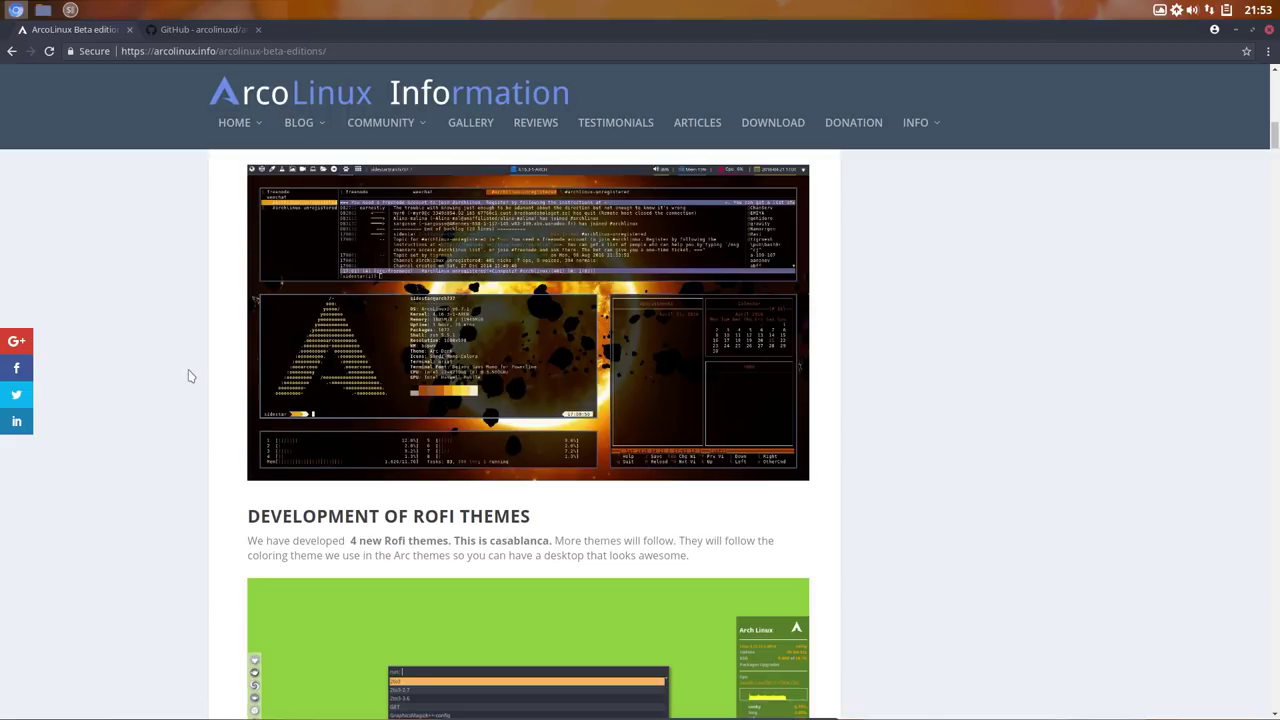
Step: Check whether hexchat still appears in the rofi and dmenu launchers
{"action": "key", "text": "super+F12"}
{"action": "key", "text": "Escape"}
{"action": "scroll", "coordinate": [193, 366], "scroll_direction": "down", "scroll_amount": 15}
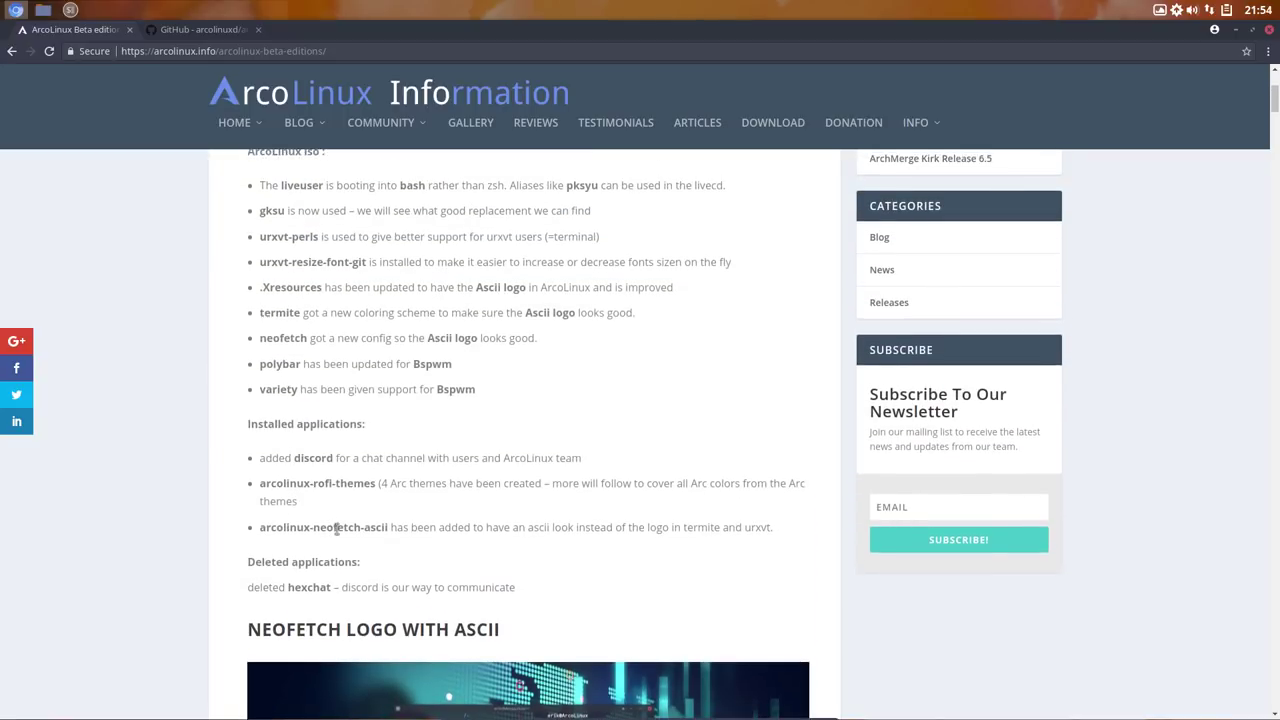
{"action": "scroll", "coordinate": [337, 529], "scroll_direction": "down", "scroll_amount": 1}
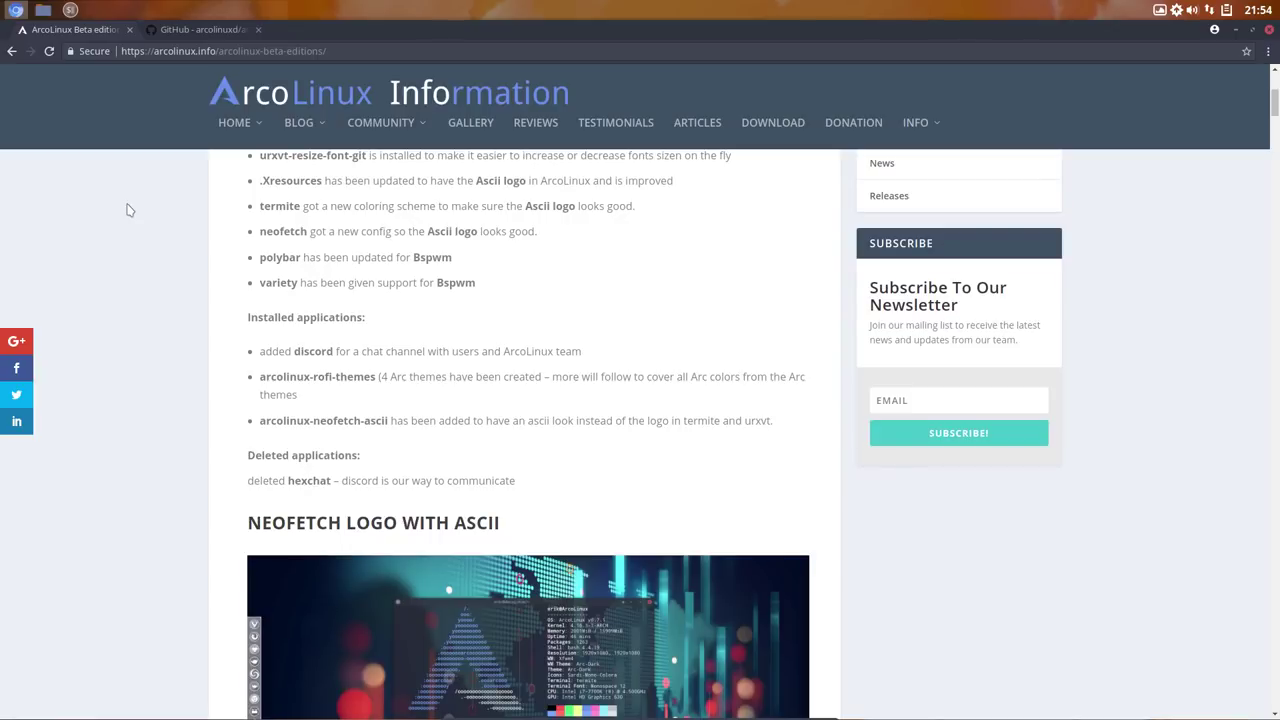
{"action": "key", "text": "super+d"}
{"action": "type", "text": "hex"}
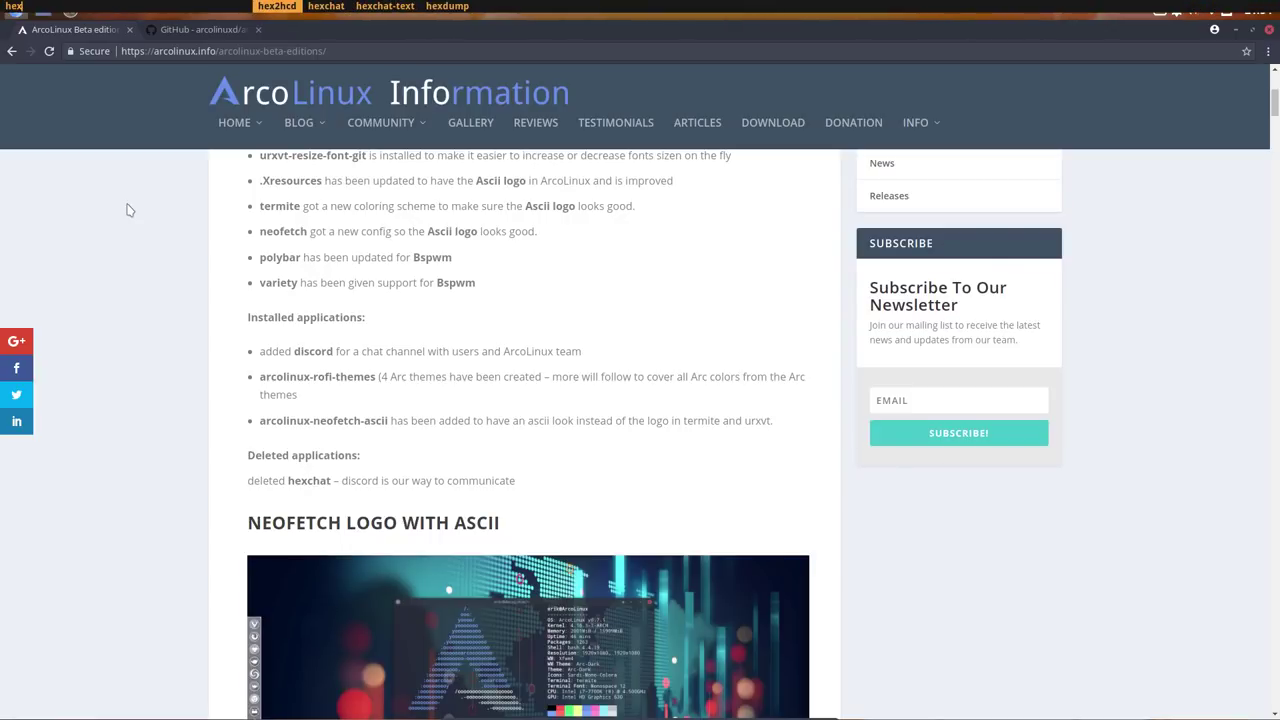
{"action": "key", "text": "Right"}
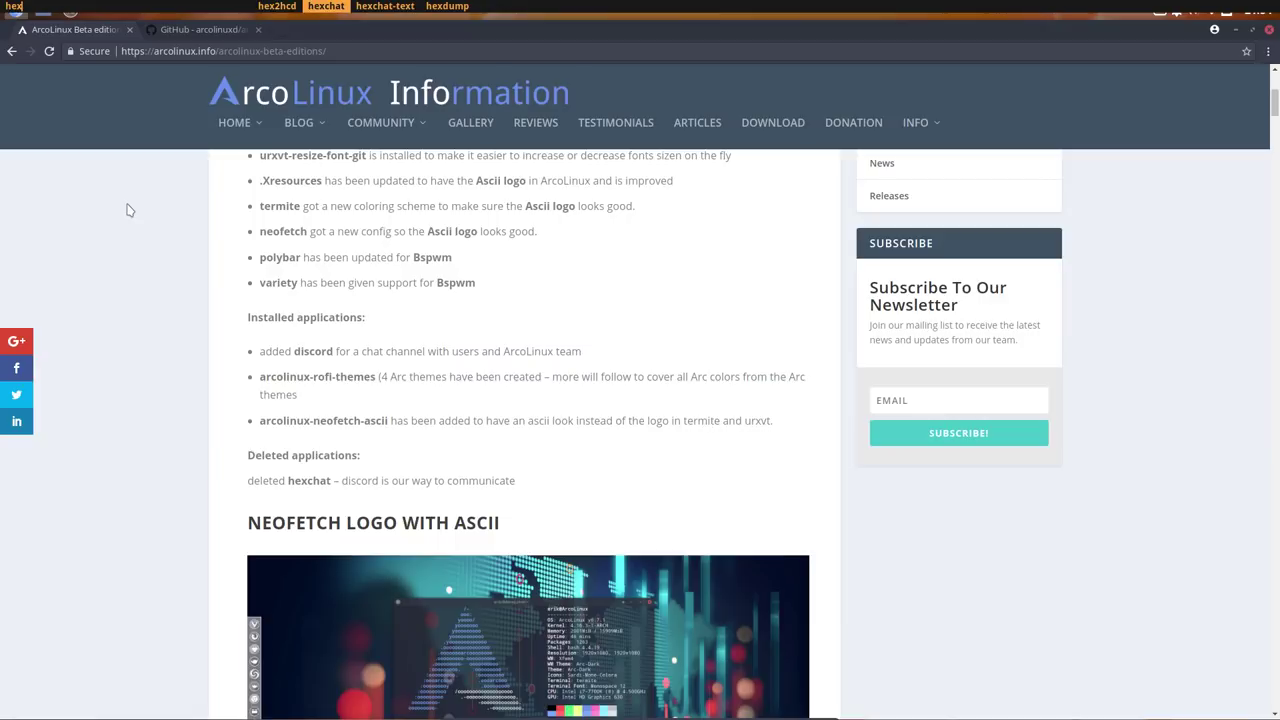
{"action": "key", "text": "Return"}
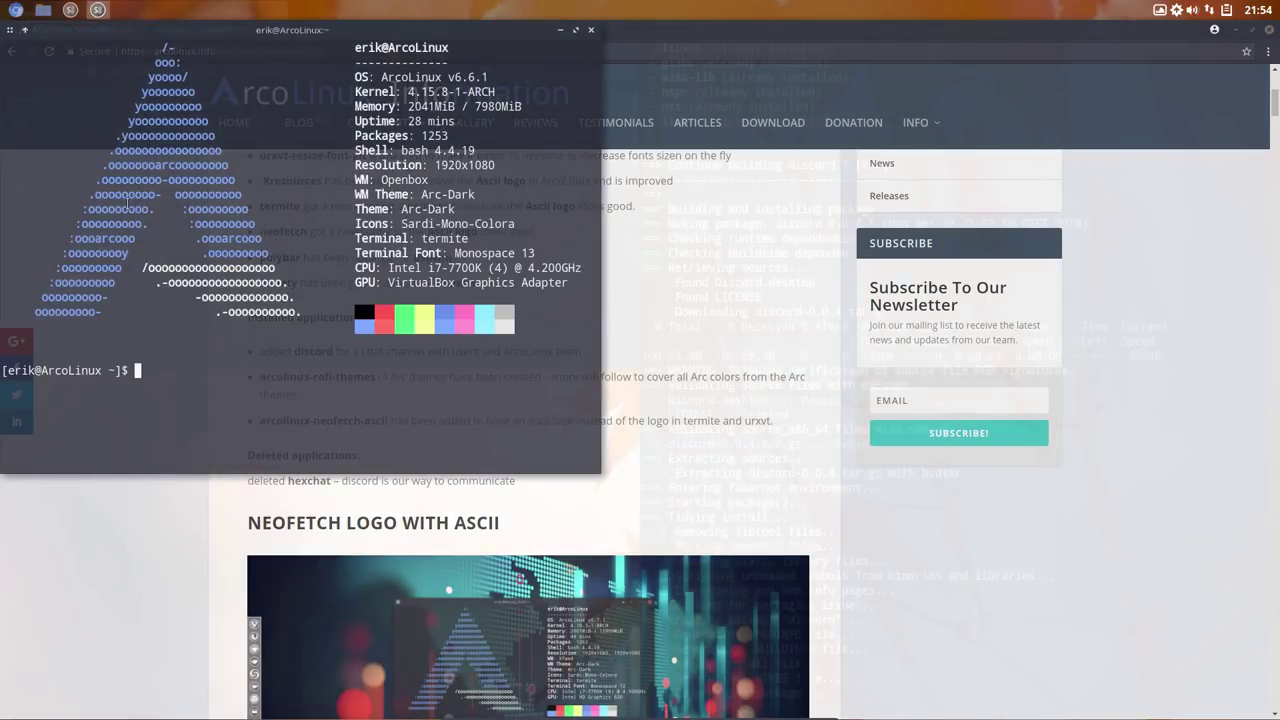
Step: Remove hexchat with sudo pacman -R hexchat, then close the terminal
{"action": "type", "text": "sudo p"}
{"action": "key", "text": "BackSpace"}
{"action": "type", "text": "pacman -R hexchat"}
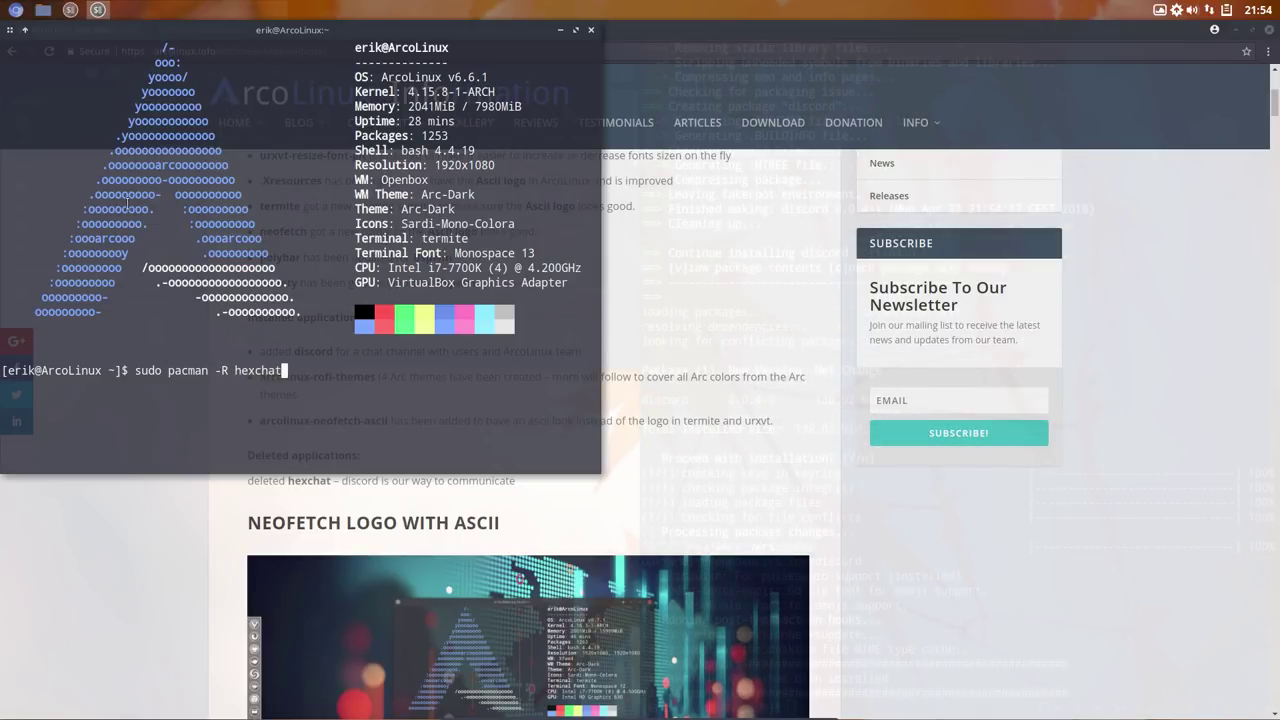
{"action": "key", "text": "Return"}
{"action": "key", "text": "Return"}
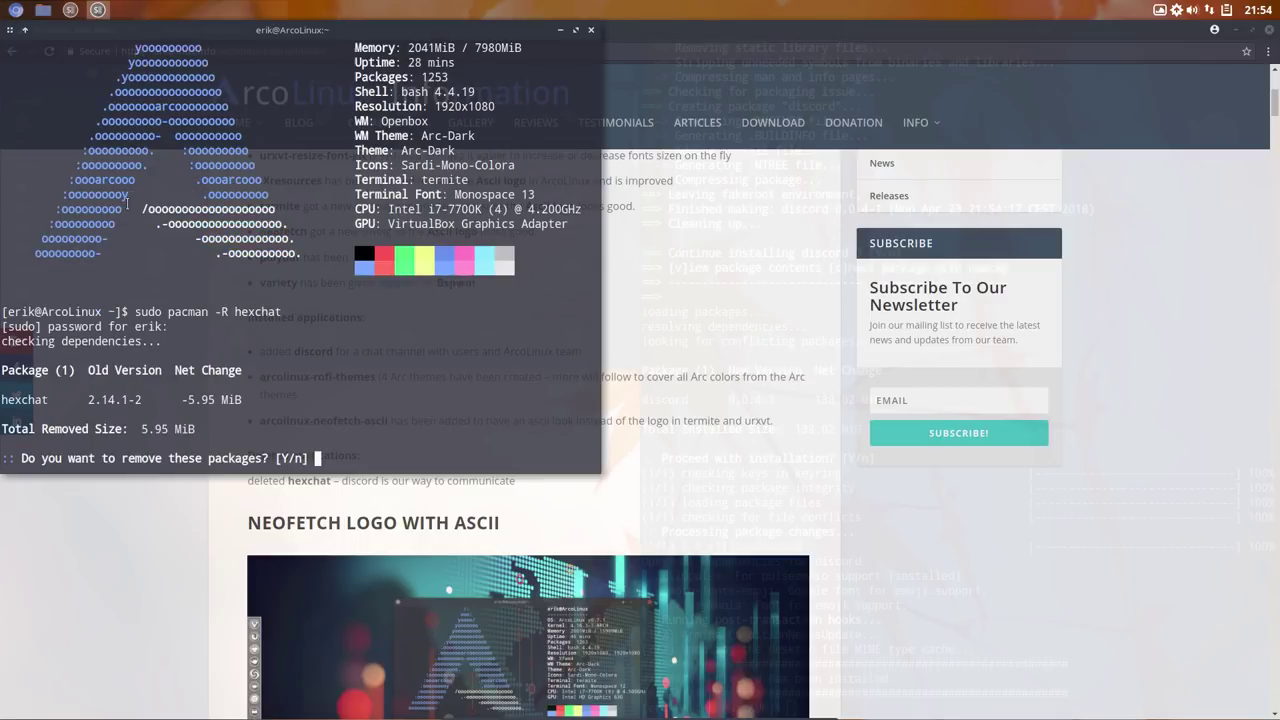
{"action": "key", "text": "Return"}
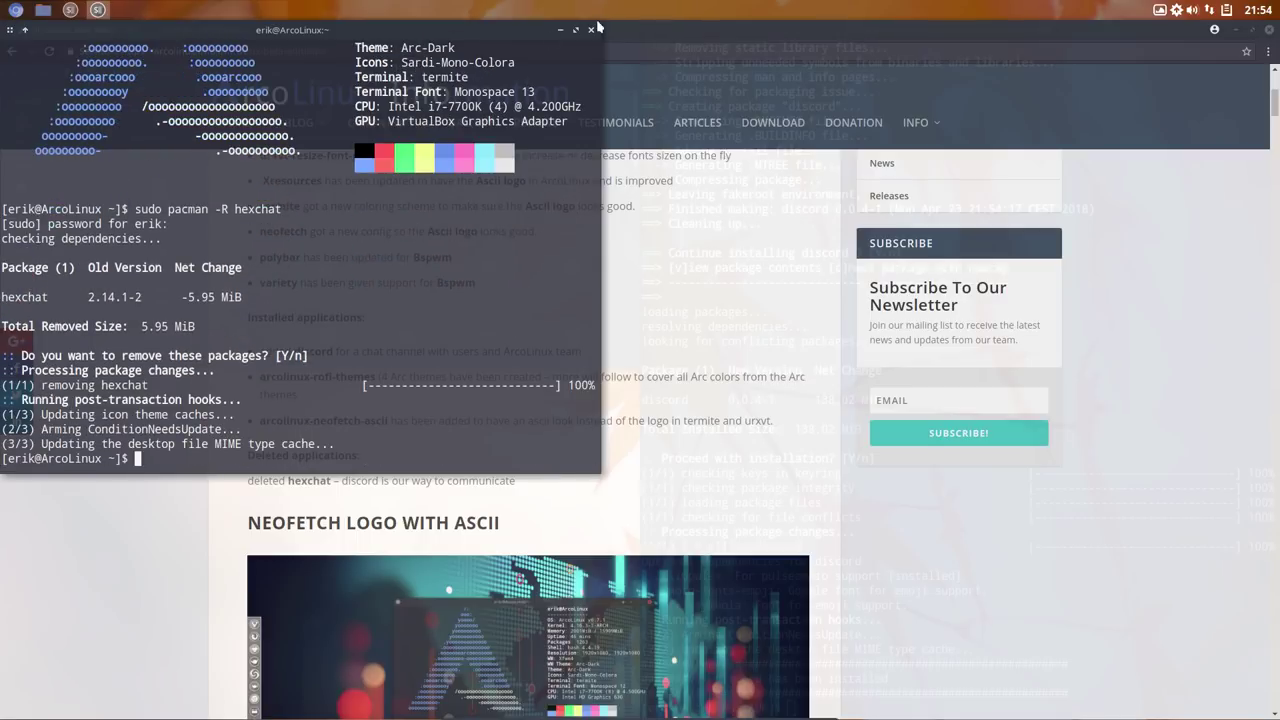
{"action": "left_click", "coordinate": [594, 28]}
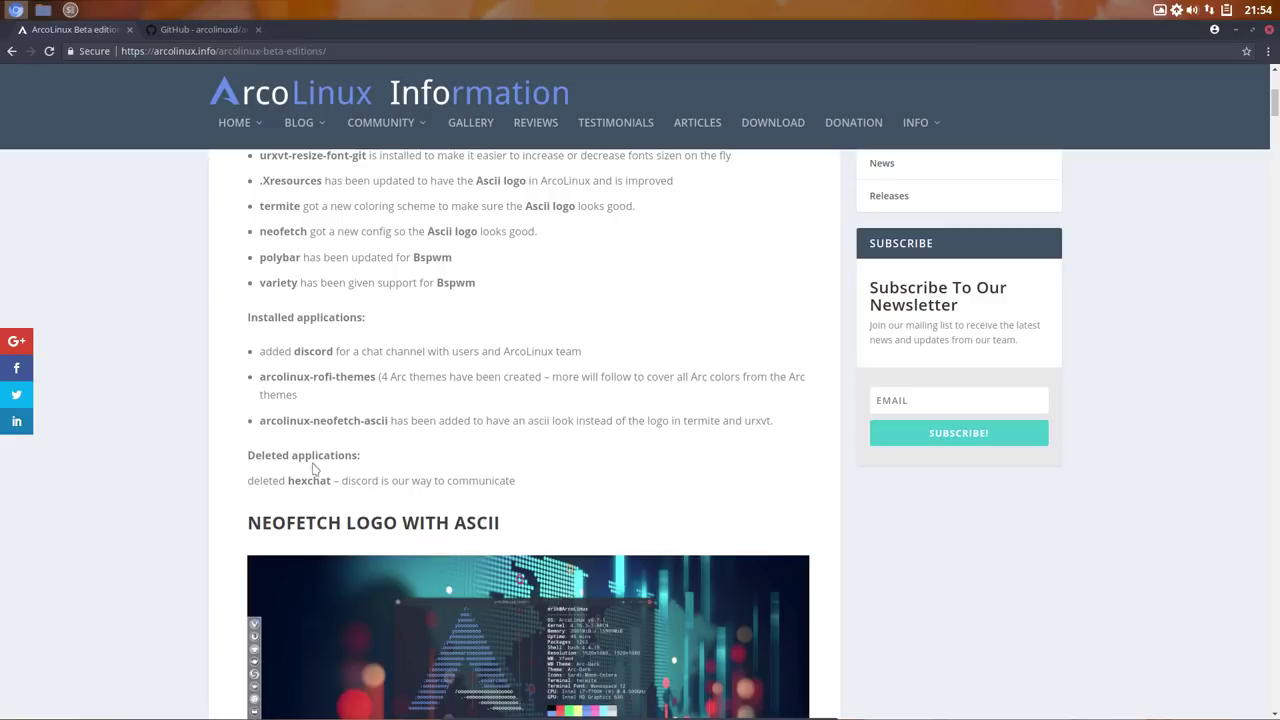
Step: Scroll down the Beta editions page through the release notes toward 6.6.3
{"action": "scroll", "coordinate": [279, 499], "scroll_direction": "down", "scroll_amount": 3}
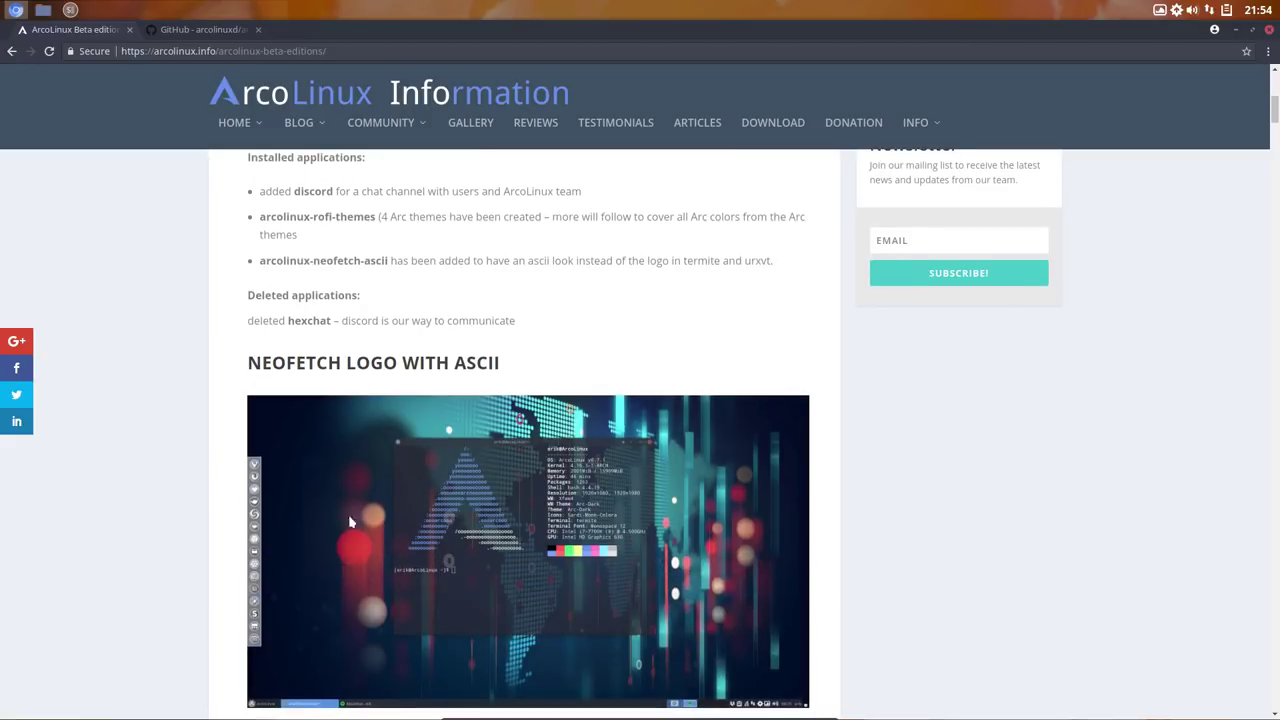
{"action": "scroll", "coordinate": [476, 445], "scroll_direction": "down", "scroll_amount": 10}
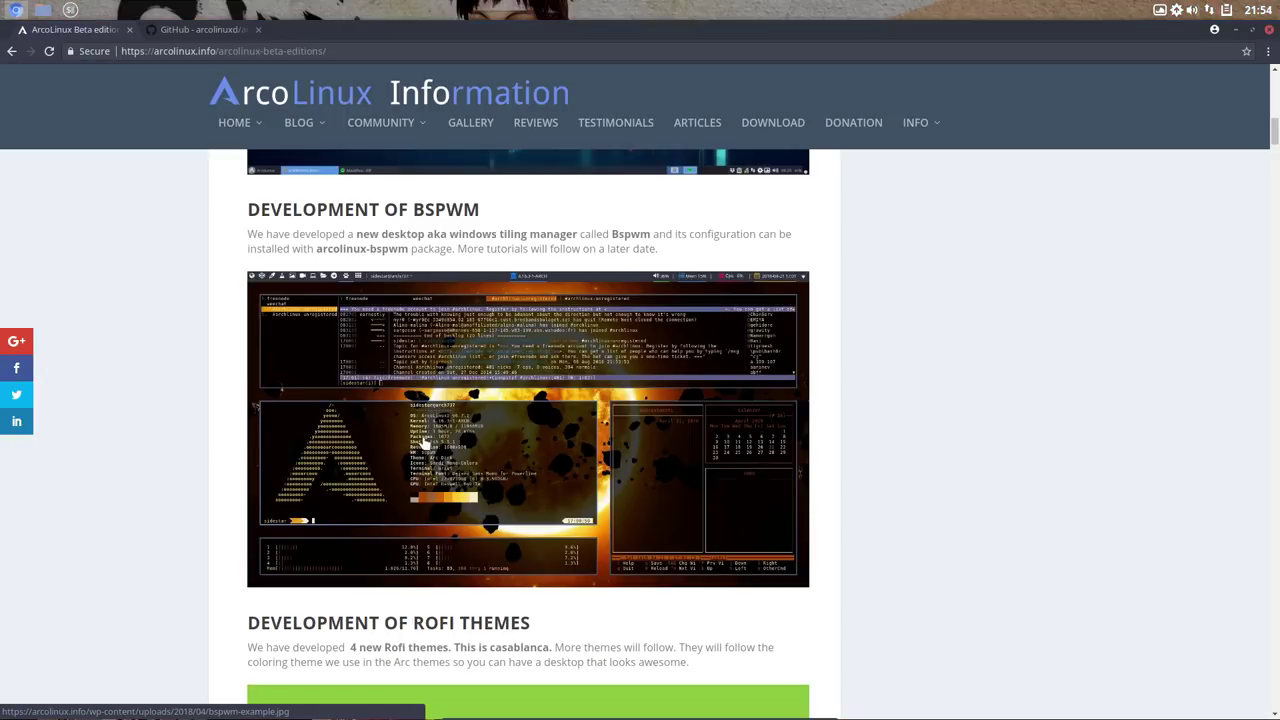
{"action": "scroll", "coordinate": [424, 441], "scroll_direction": "down", "scroll_amount": 1}
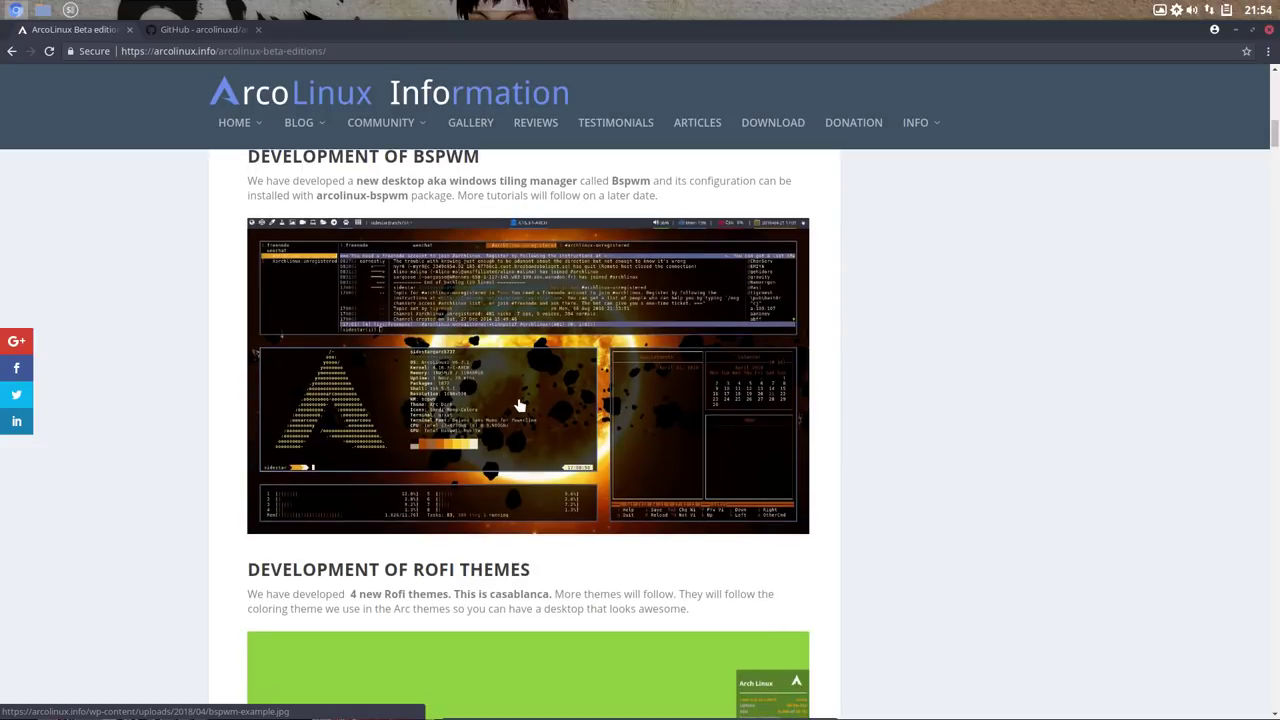
{"action": "scroll", "coordinate": [519, 405], "scroll_direction": "up", "scroll_amount": 2}
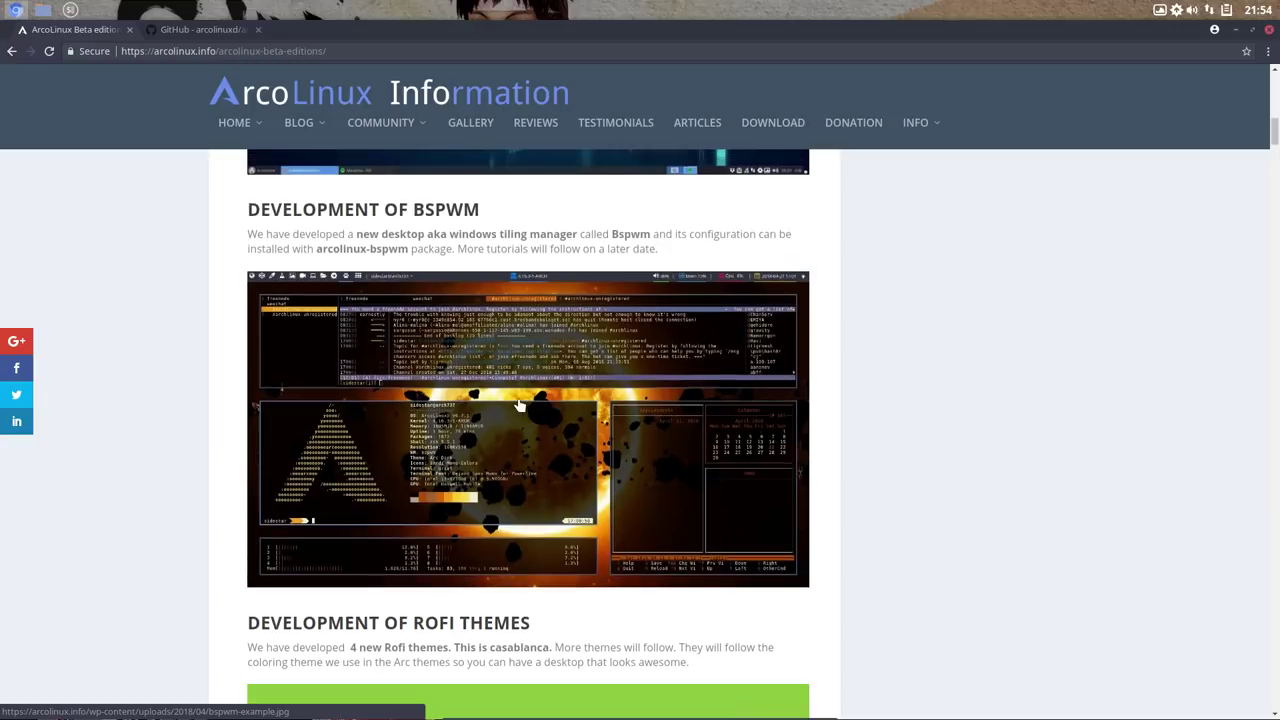
{"action": "scroll", "coordinate": [510, 462], "scroll_direction": "down", "scroll_amount": 3}
{"action": "scroll", "coordinate": [510, 466], "scroll_direction": "down", "scroll_amount": 5}
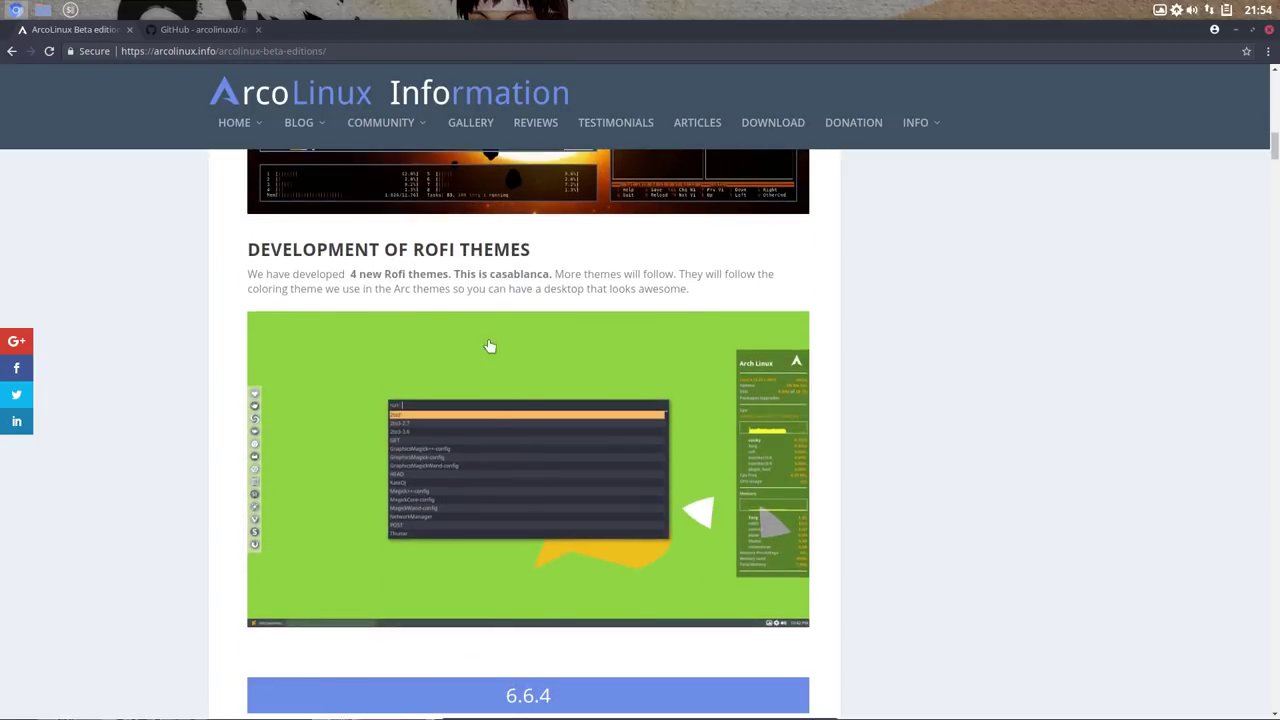
{"action": "scroll", "coordinate": [461, 453], "scroll_direction": "down", "scroll_amount": 2}
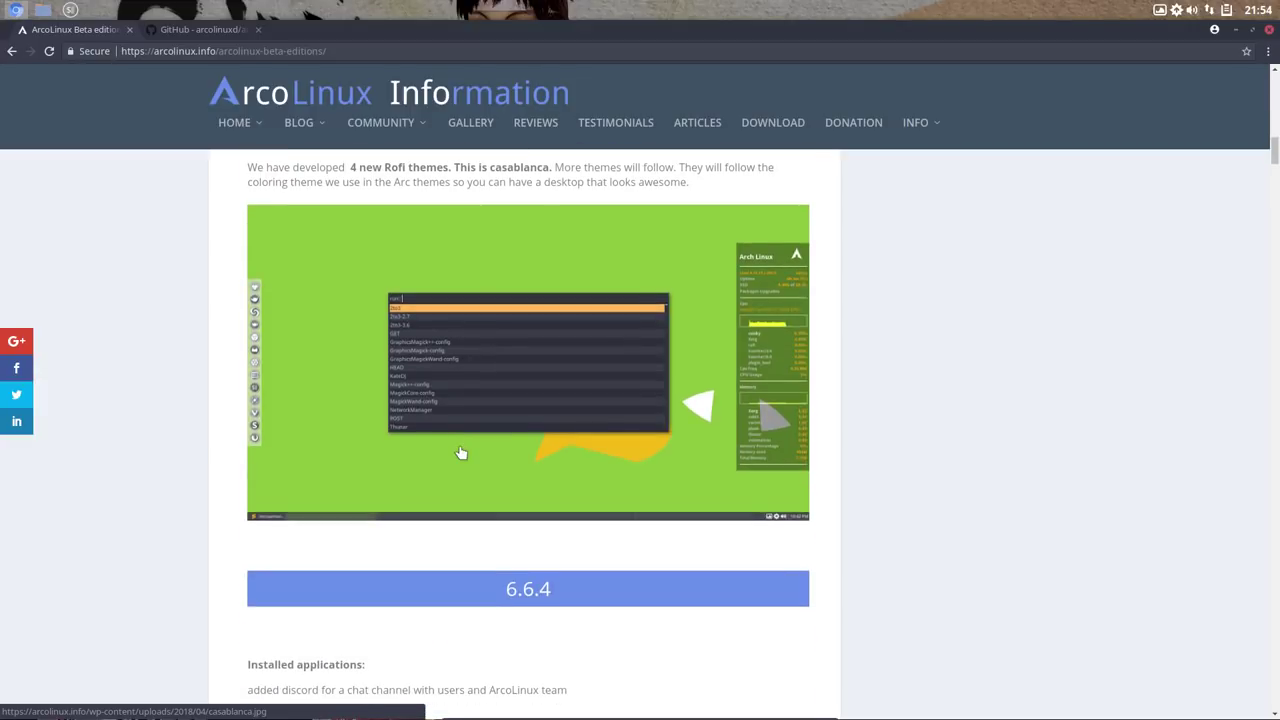
{"action": "scroll", "coordinate": [461, 453], "scroll_direction": "down", "scroll_amount": 6}
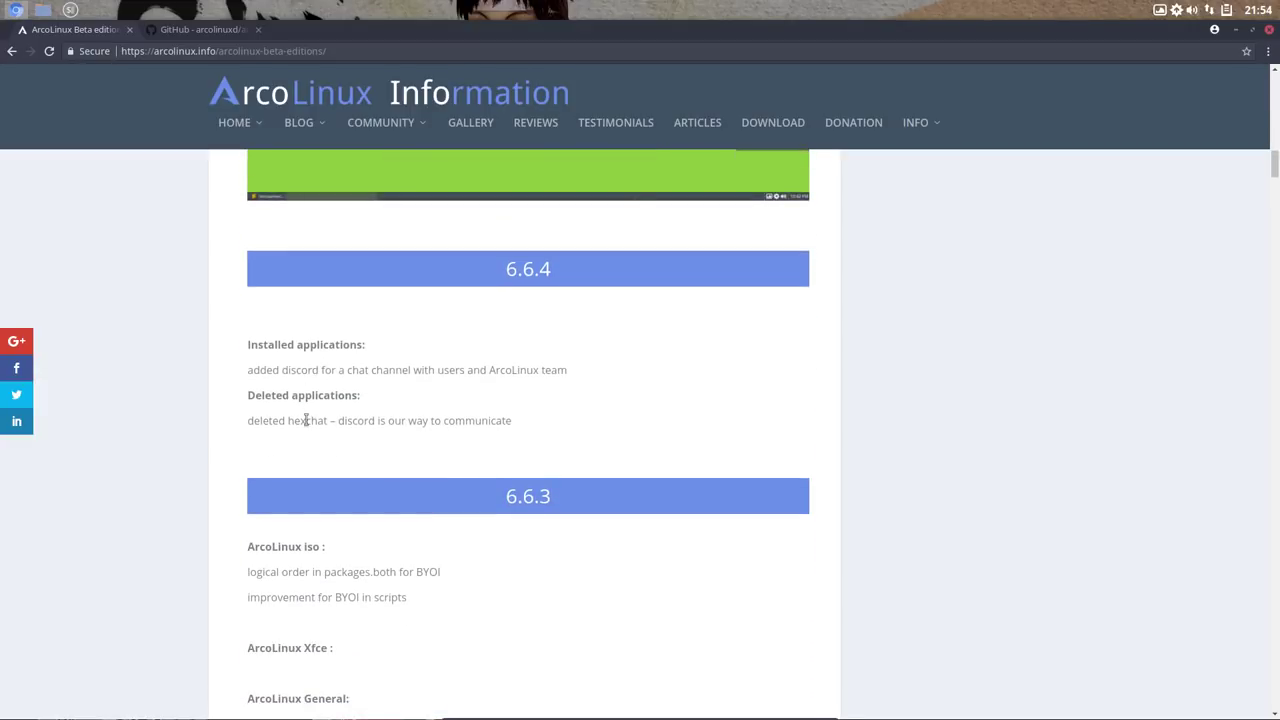
{"action": "scroll", "coordinate": [306, 420], "scroll_direction": "down", "scroll_amount": 2}
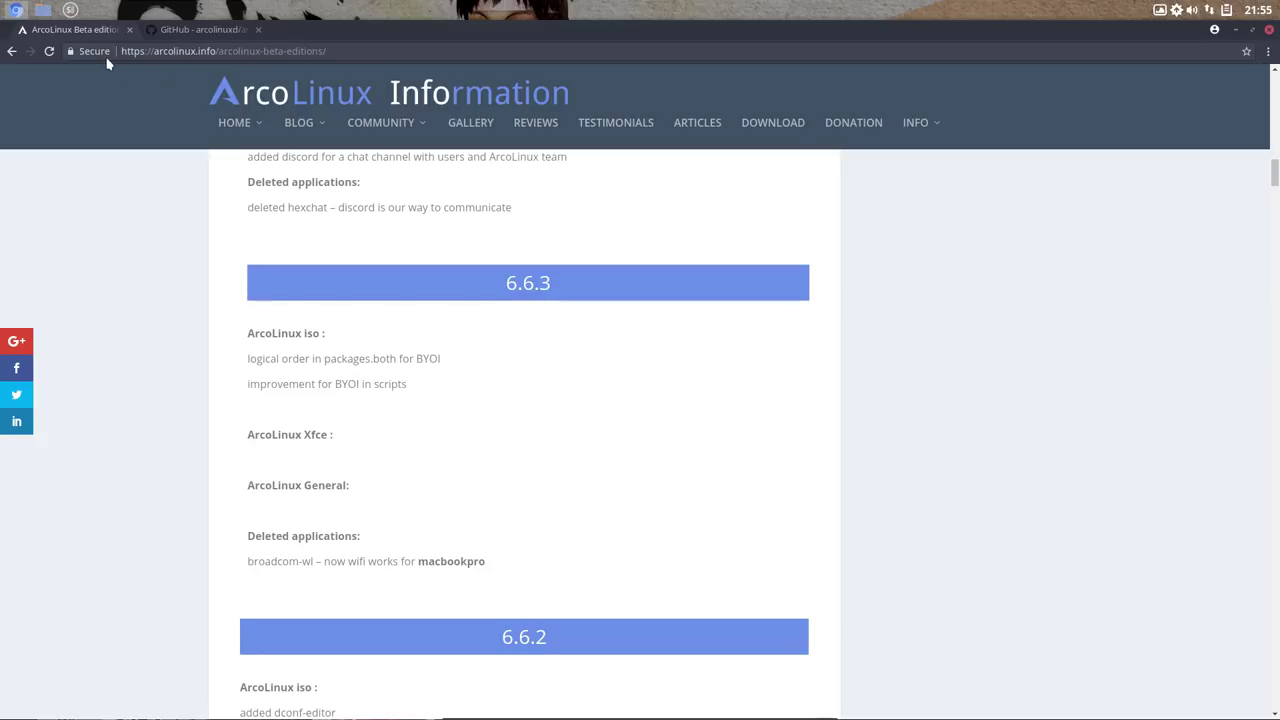
Step: Open arcolinux.com in a new tab, then return to the Beta editions page
{"action": "mouse_move", "coordinate": [230, 121]}
{"action": "right_click", "coordinate": [274, 197]}
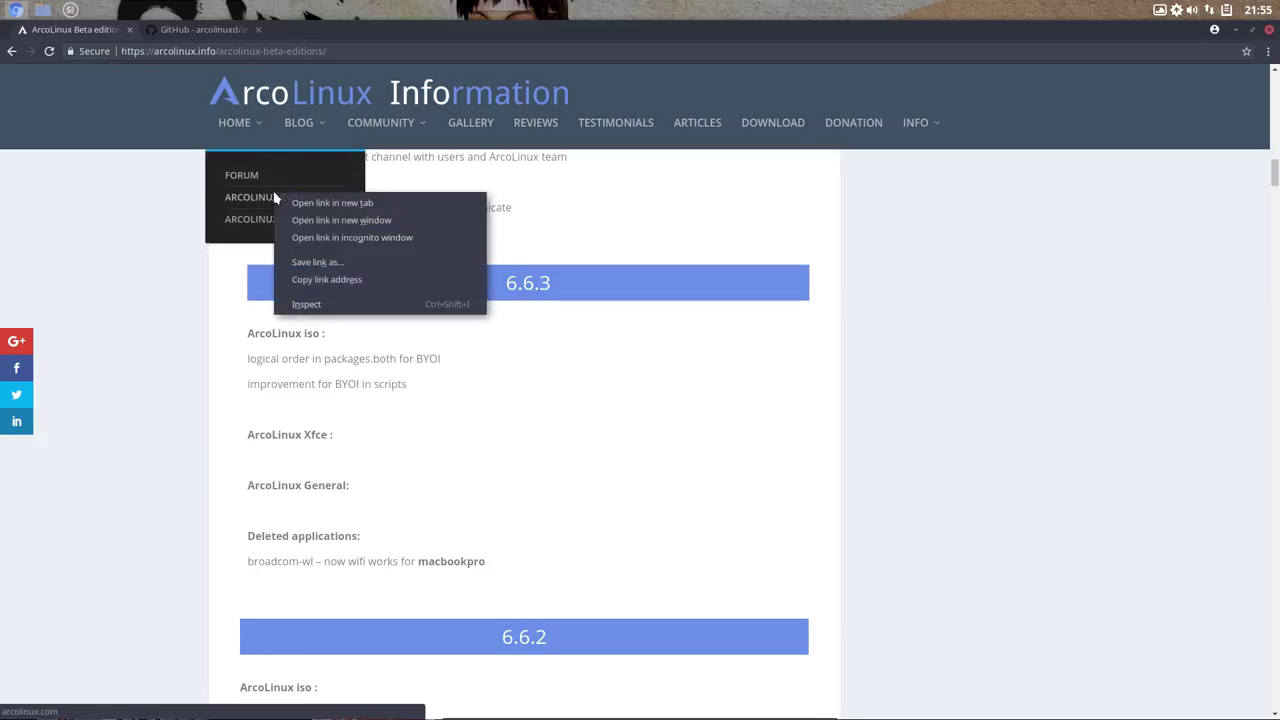
{"action": "left_click", "coordinate": [312, 203]}
{"action": "left_click", "coordinate": [195, 33]}
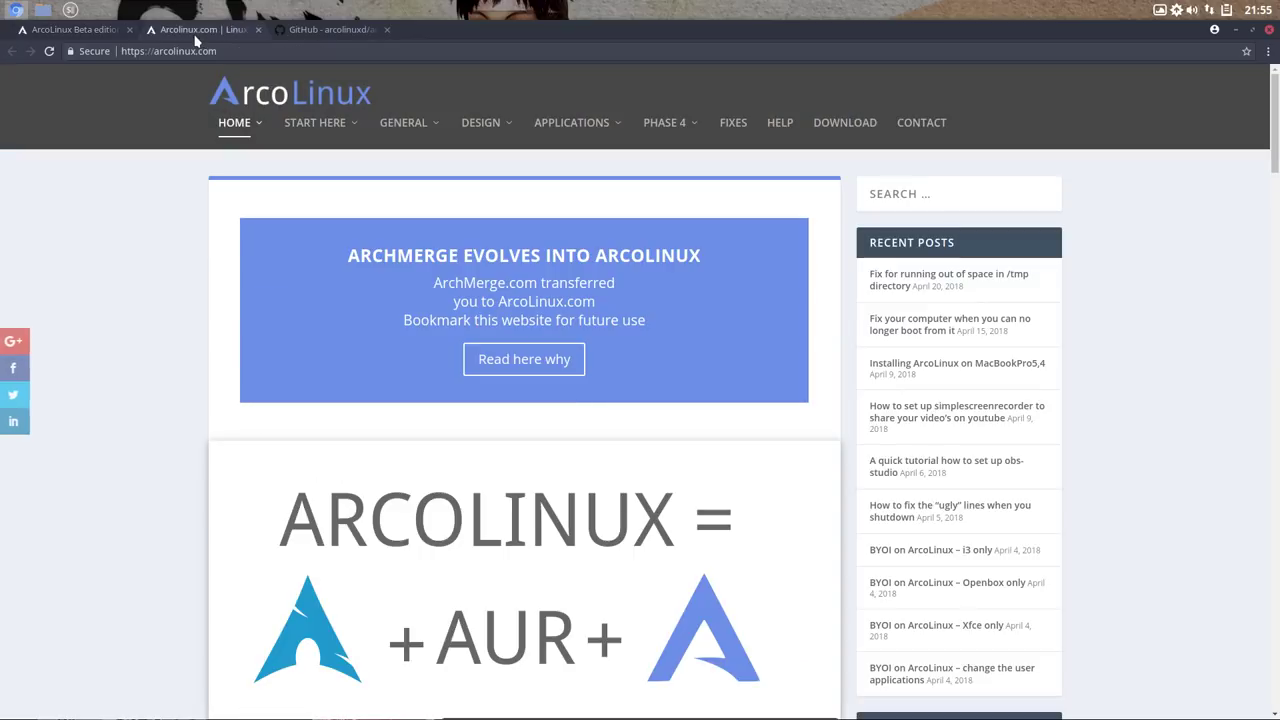
{"action": "mouse_move", "coordinate": [694, 128]}
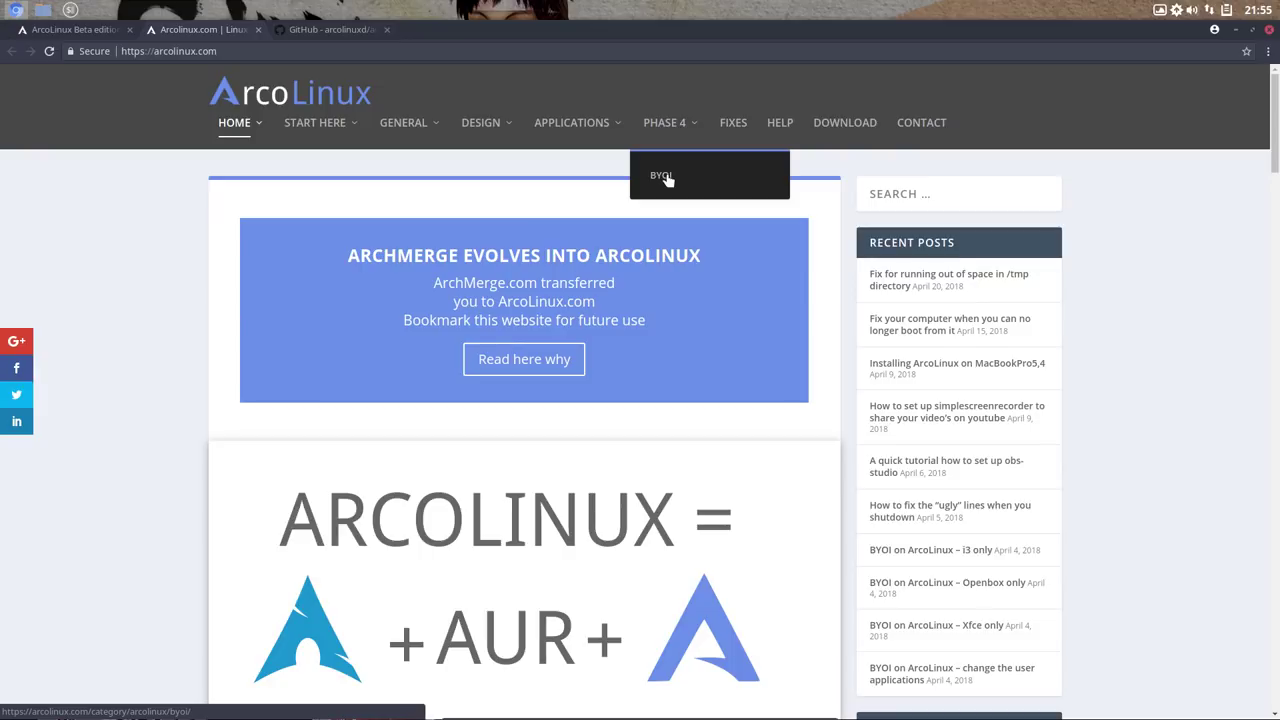
{"action": "left_click", "coordinate": [110, 36]}
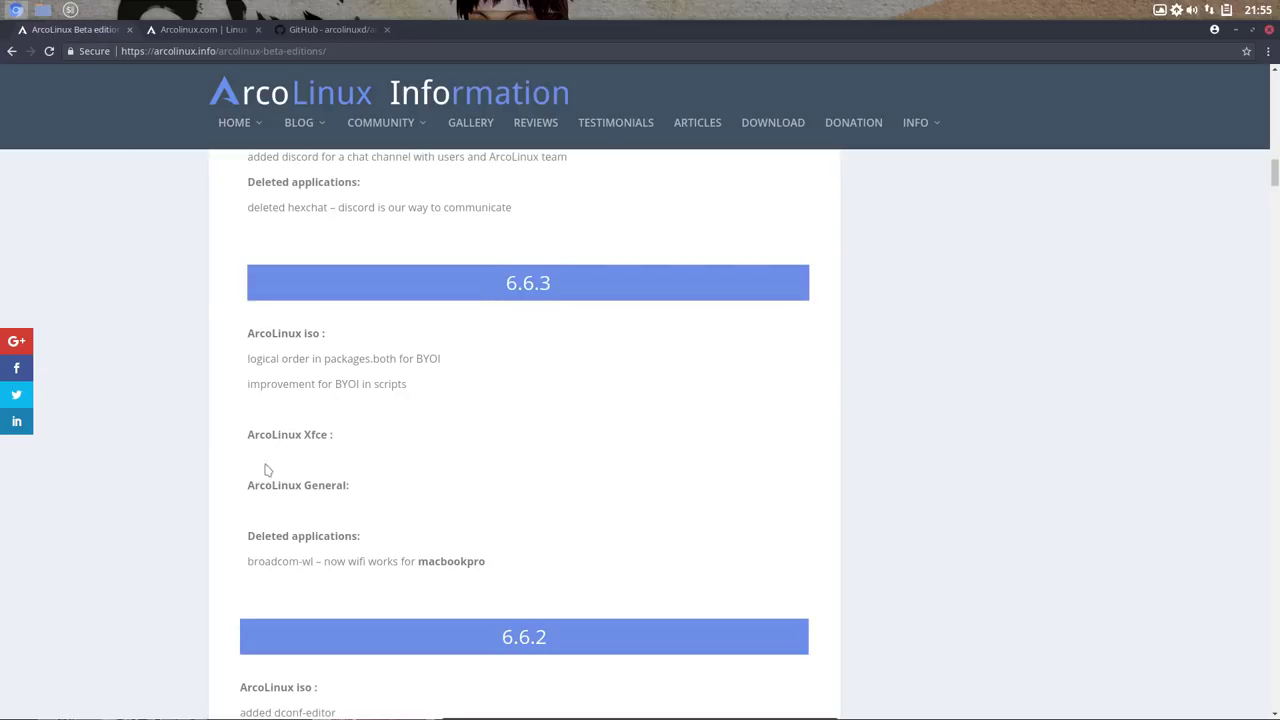
Step: Scroll to the 6.6.2 notes and highlight 'macbookpro' and 'dconf' in the changelog
{"action": "scroll", "coordinate": [323, 503], "scroll_direction": "down", "scroll_amount": 1}
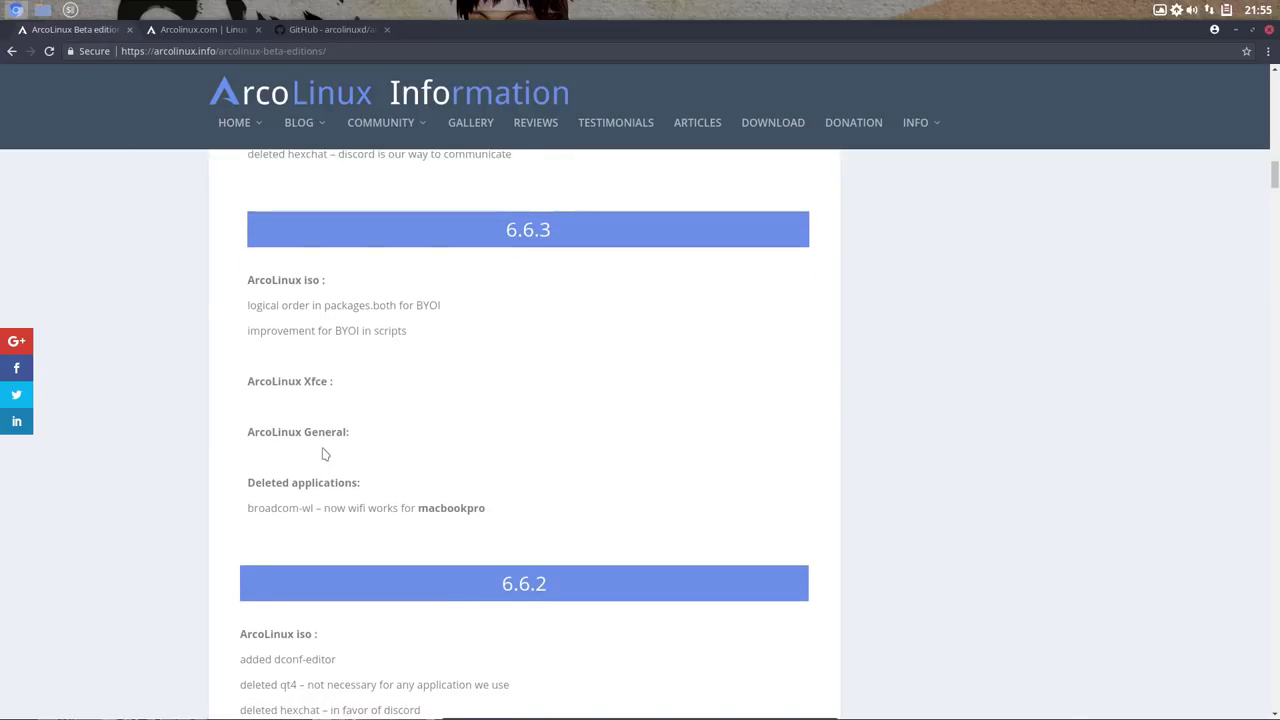
{"action": "scroll", "coordinate": [323, 455], "scroll_direction": "down", "scroll_amount": 1}
{"action": "left_click_drag", "start_coordinate": [248, 455], "coordinate": [316, 455]}
{"action": "double_click", "coordinate": [439, 455]}
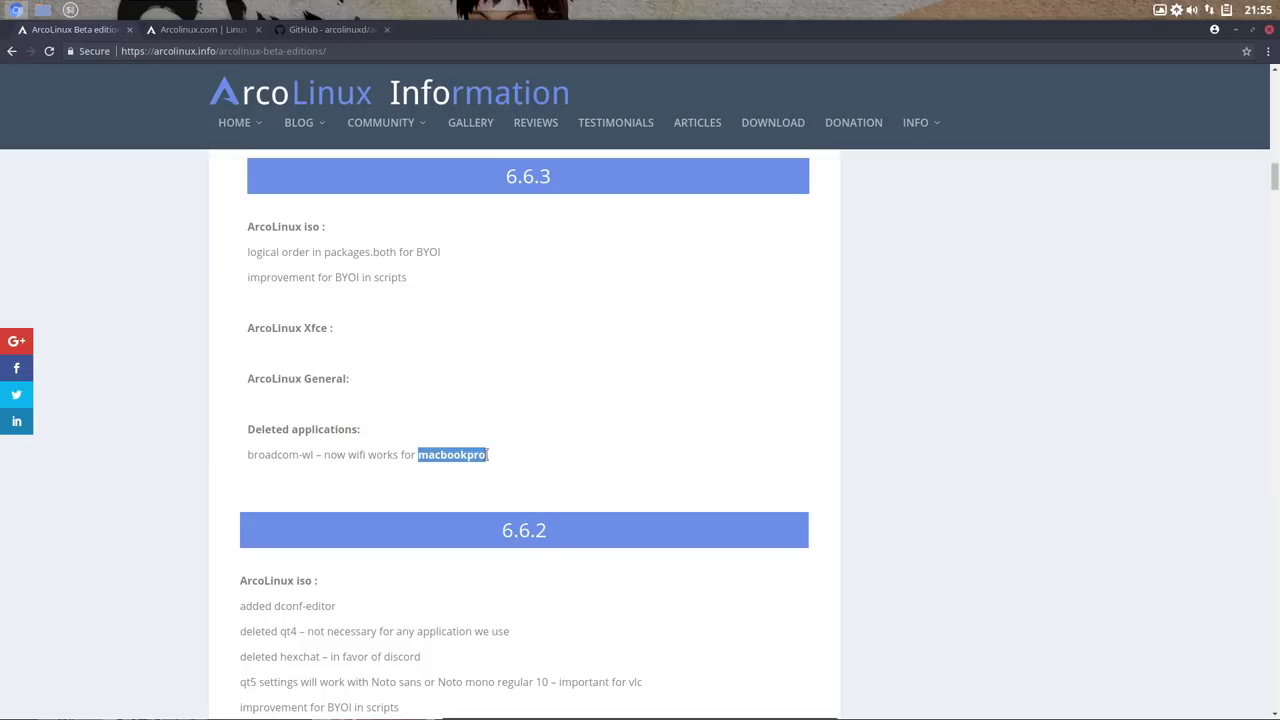
{"action": "scroll", "coordinate": [487, 454], "scroll_direction": "down", "scroll_amount": 5}
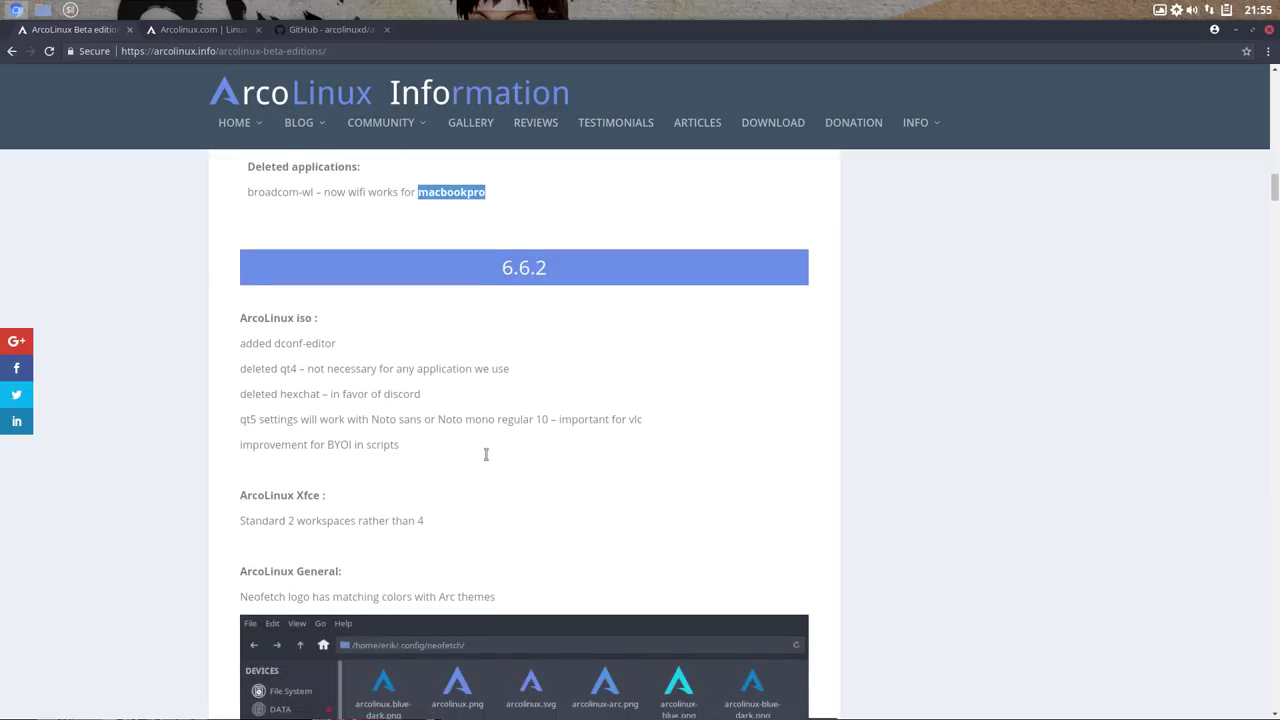
{"action": "double_click", "coordinate": [290, 340]}
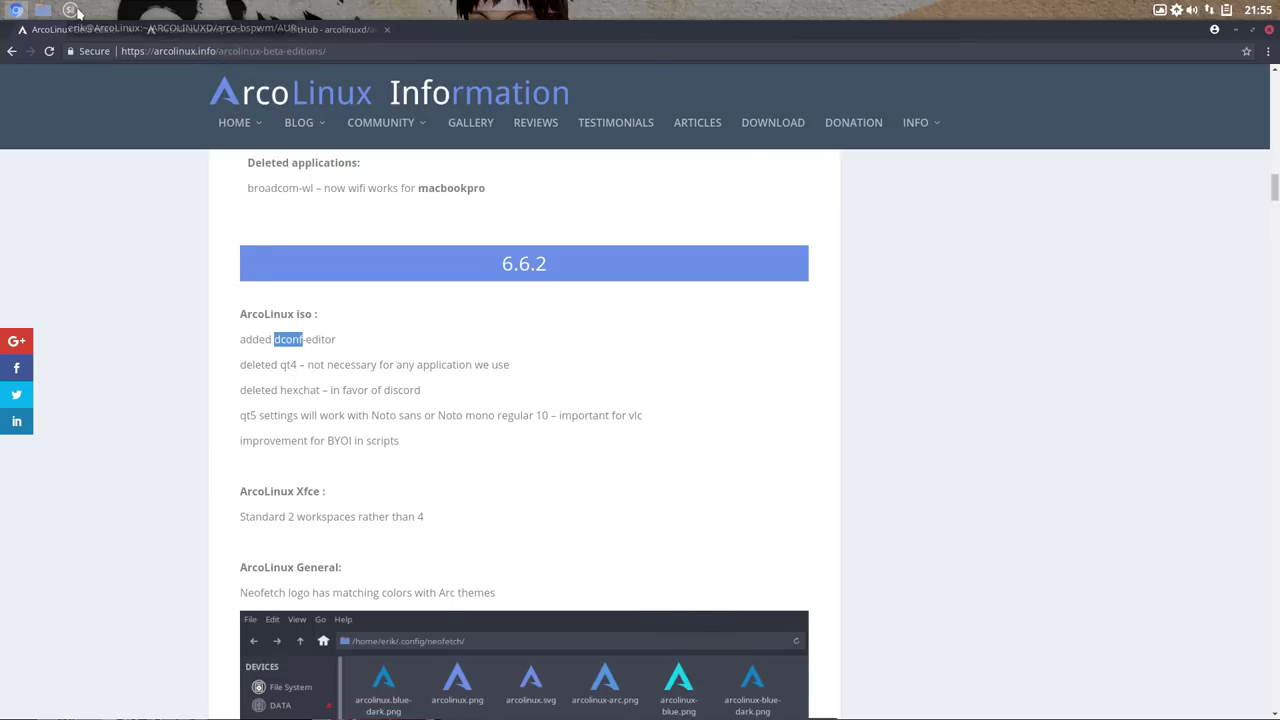
{"action": "key", "text": "alt+Tab"}
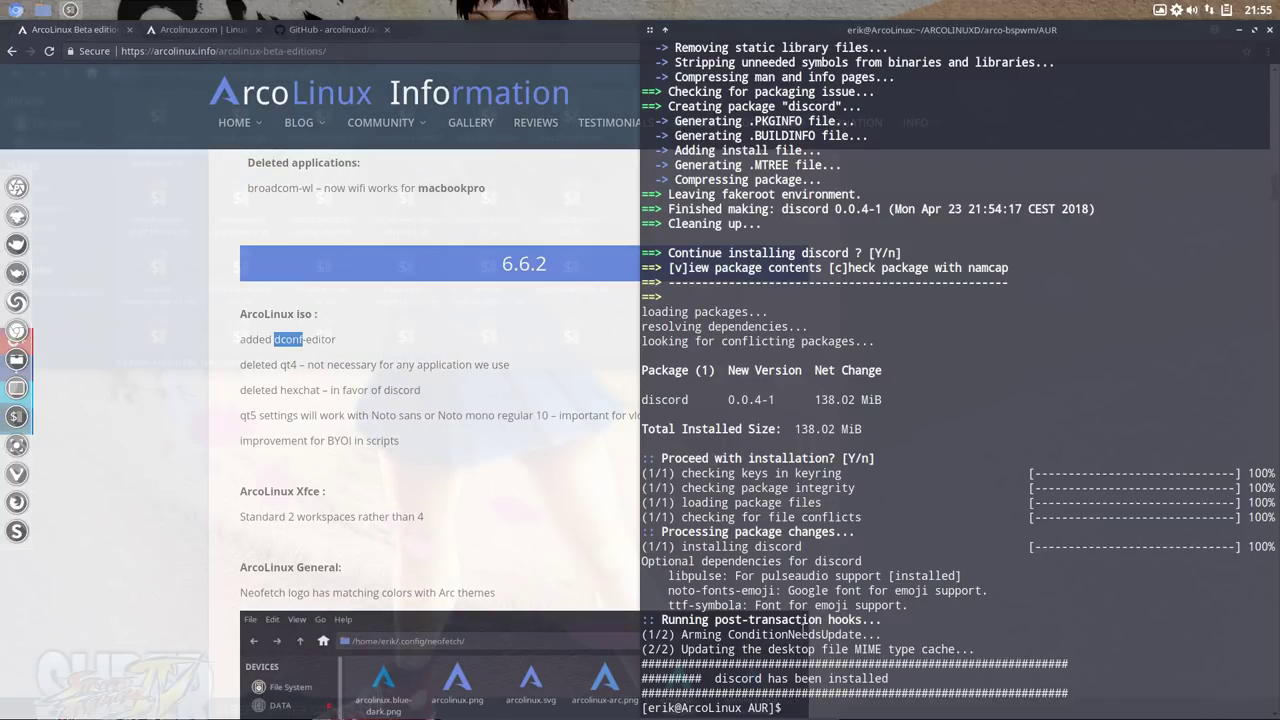
Step: Confirm discord 0.0.4-1 is installed, start Discord via dmenu 'disc', then hide the terminal
{"action": "left_click_drag", "start_coordinate": [713, 678], "coordinate": [890, 678]}
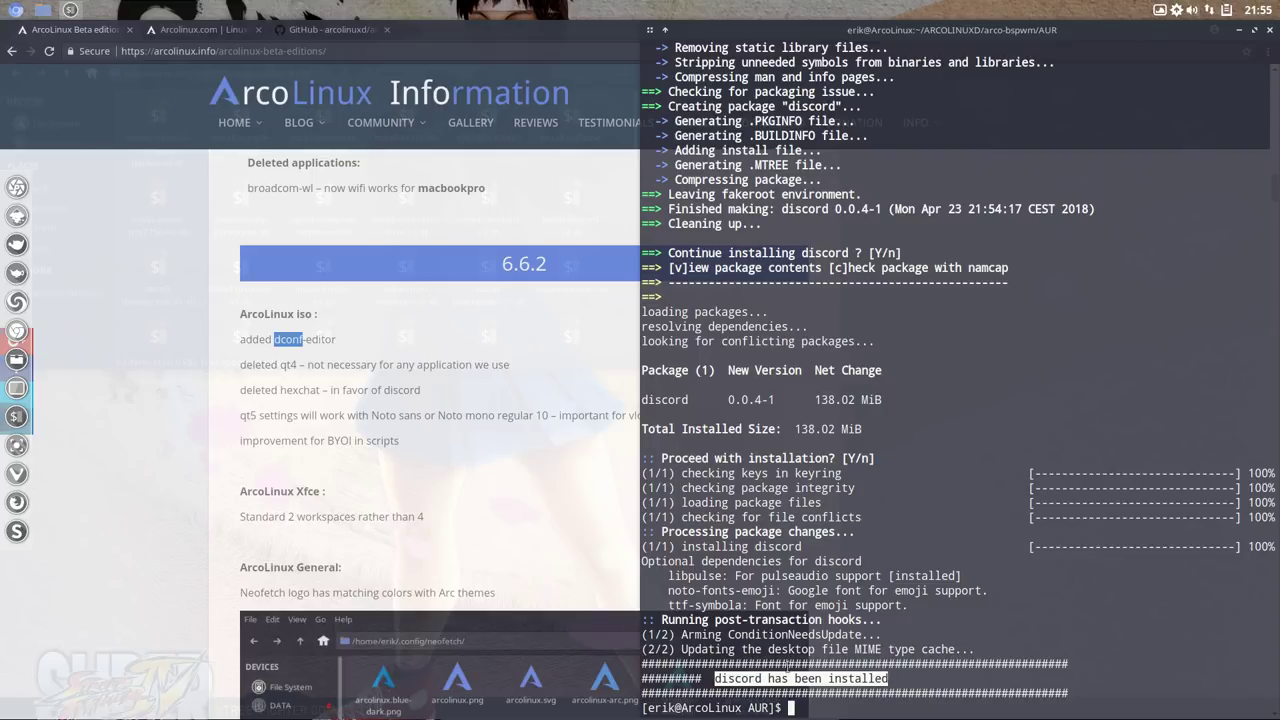
{"action": "key", "text": "super+d"}
{"action": "type", "text": "disc"}
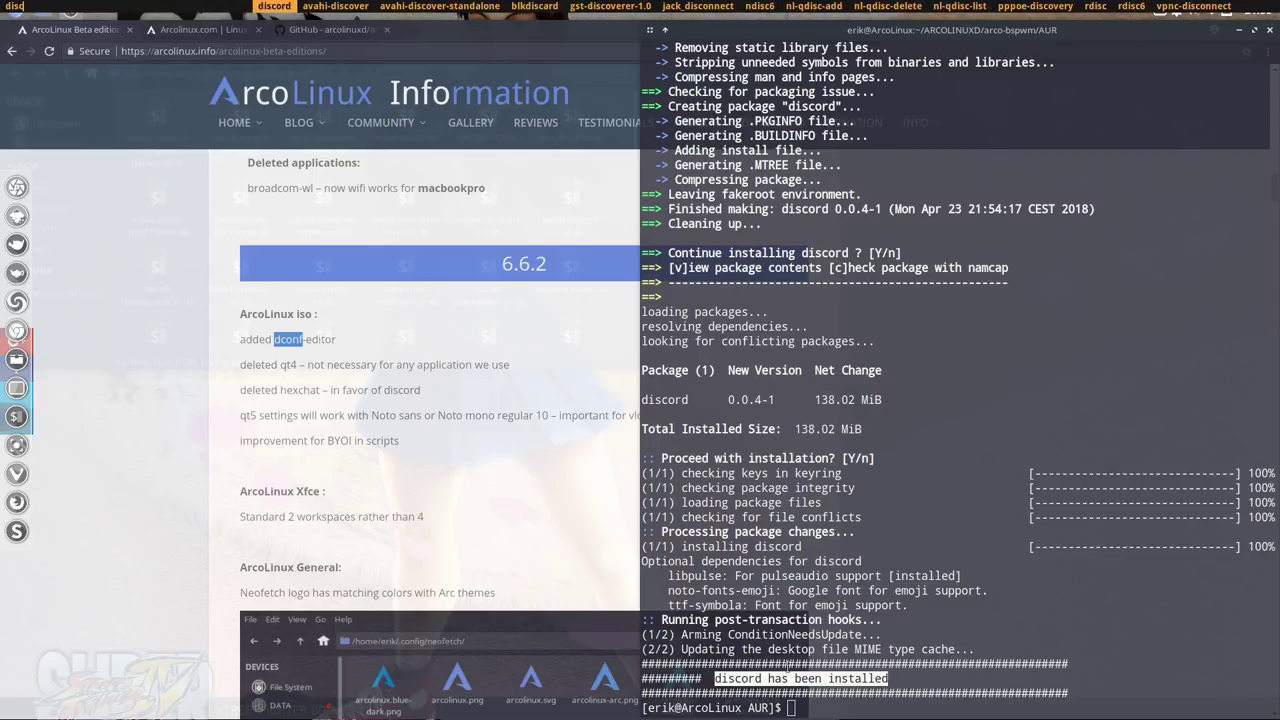
{"action": "key", "text": "Return"}
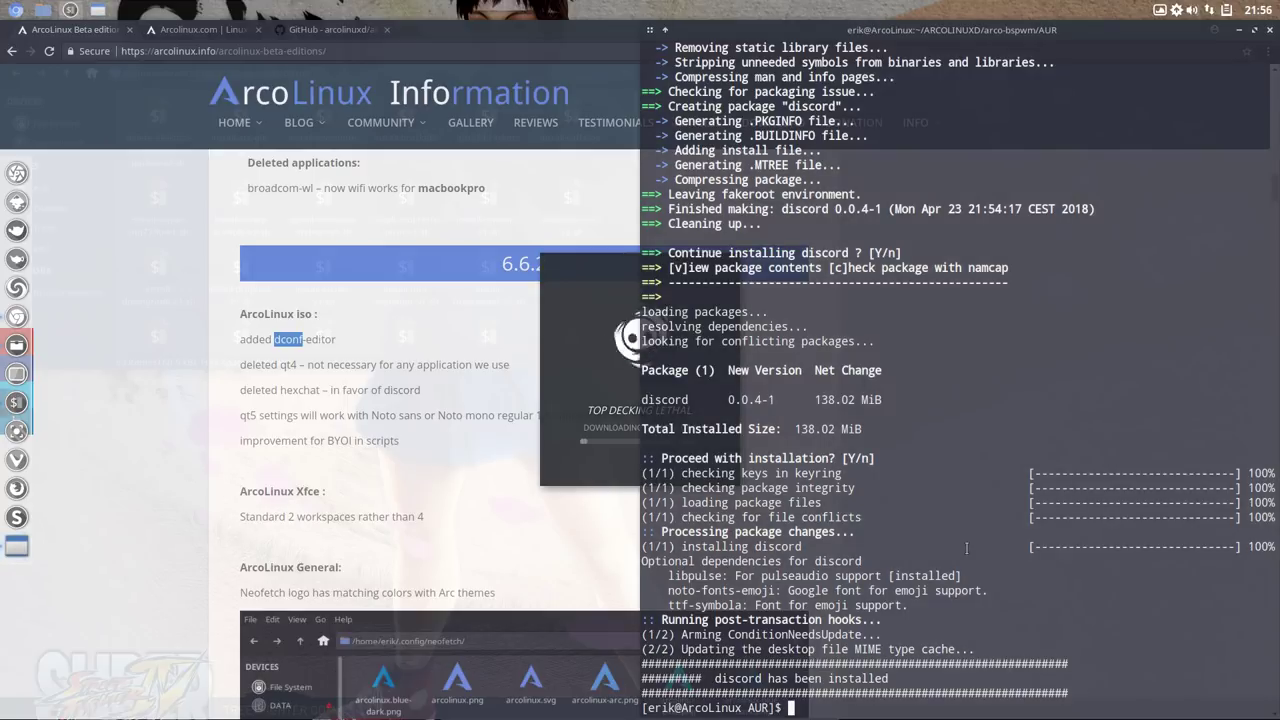
{"action": "left_click", "coordinate": [1189, 540]}
{"action": "key", "text": "super+q"}
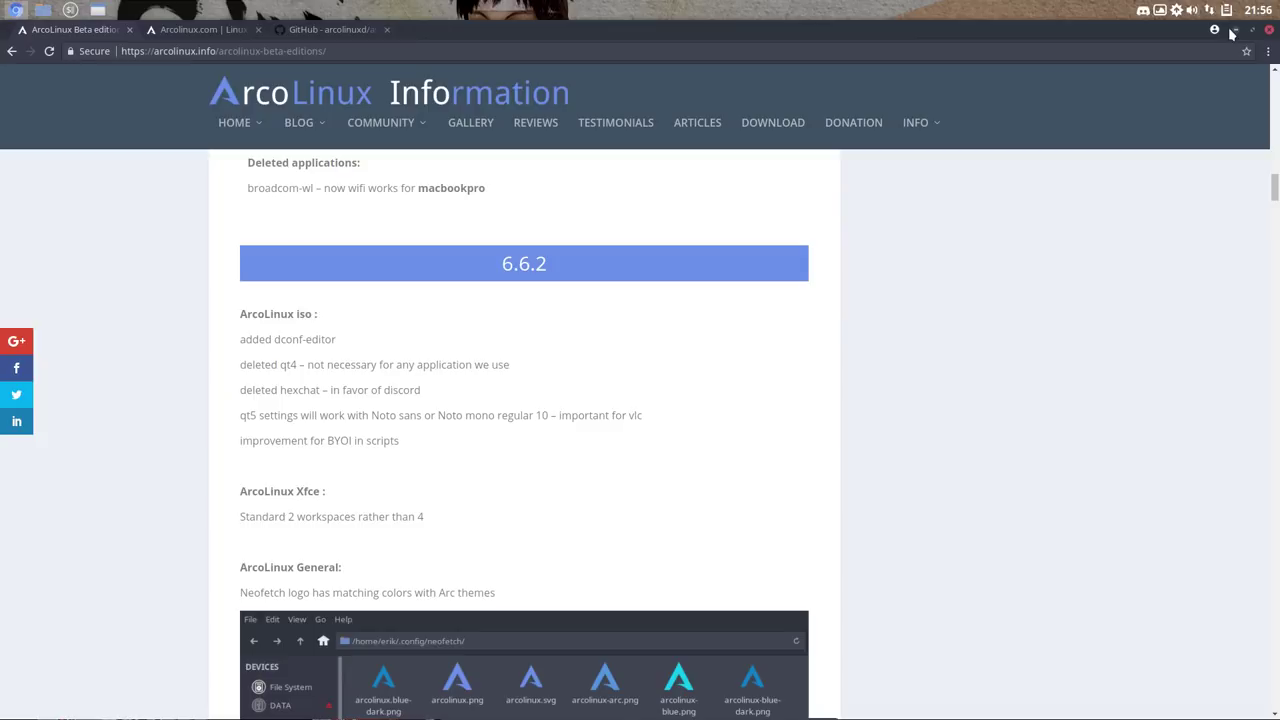
Step: Open Discord from its tray icon, close its login window, and choose Quit Discord
{"action": "left_click", "coordinate": [1143, 10]}
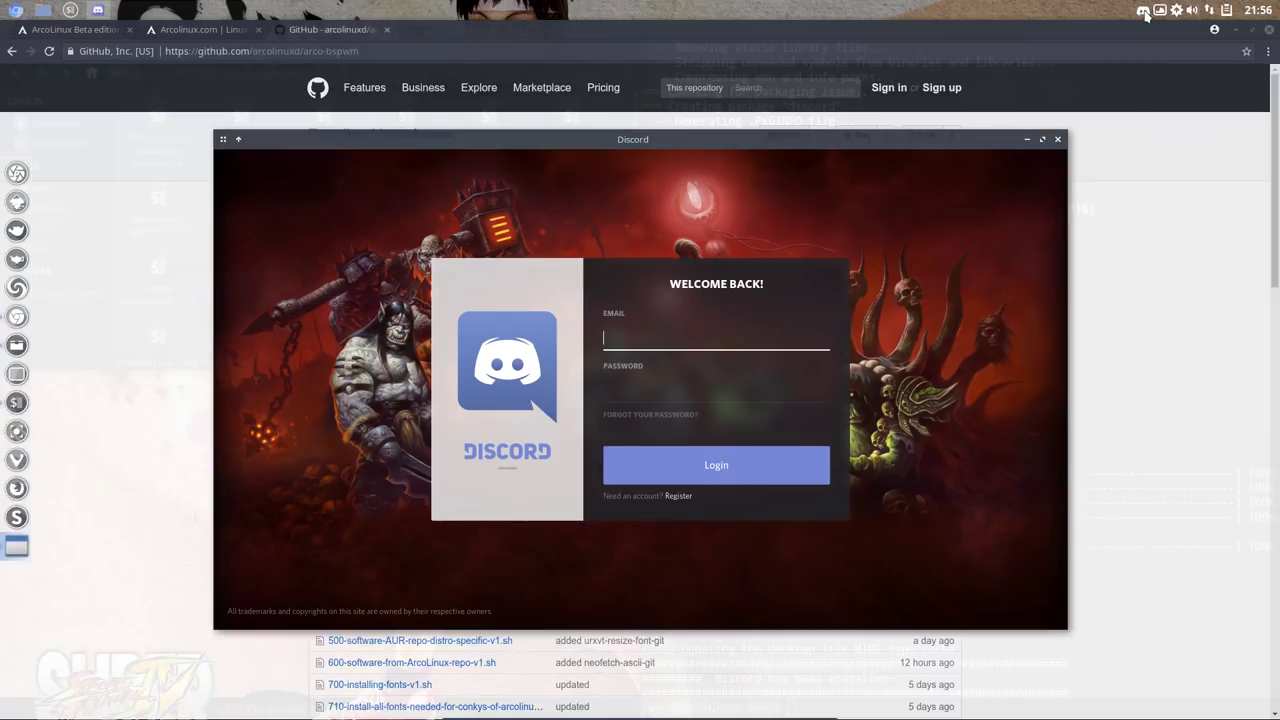
{"action": "left_click", "coordinate": [1058, 139]}
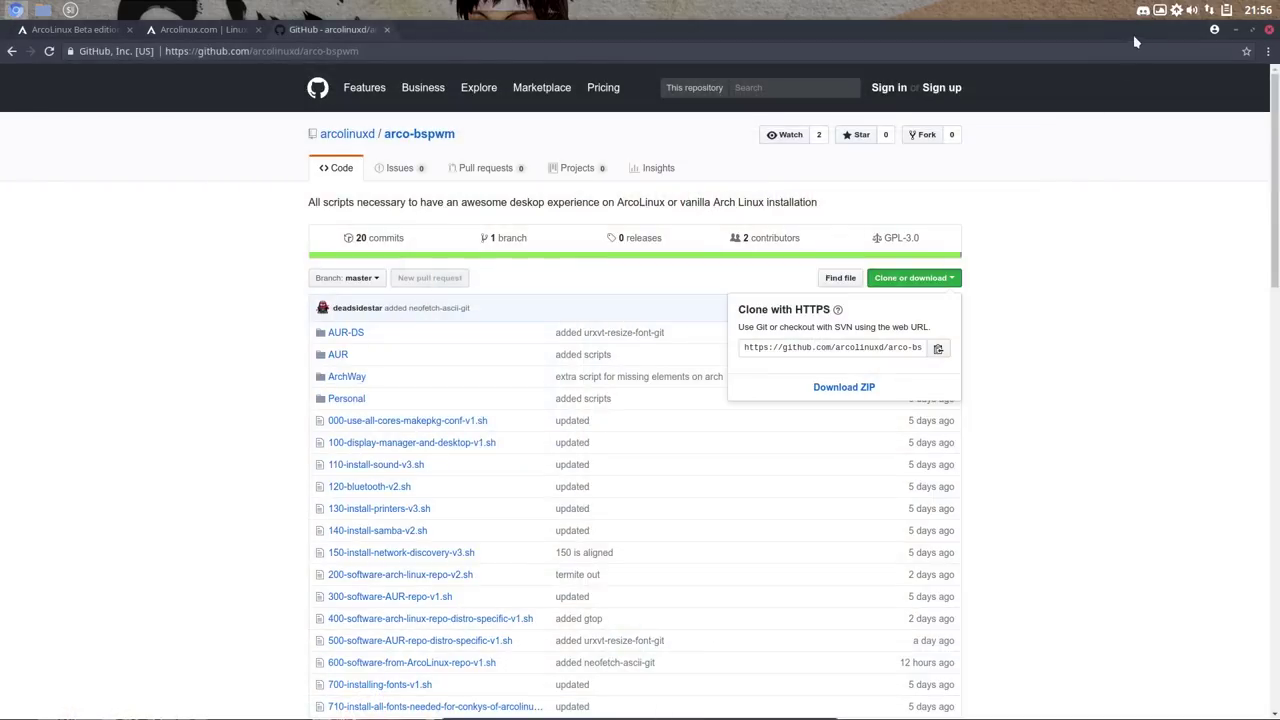
{"action": "right_click", "coordinate": [1140, 12]}
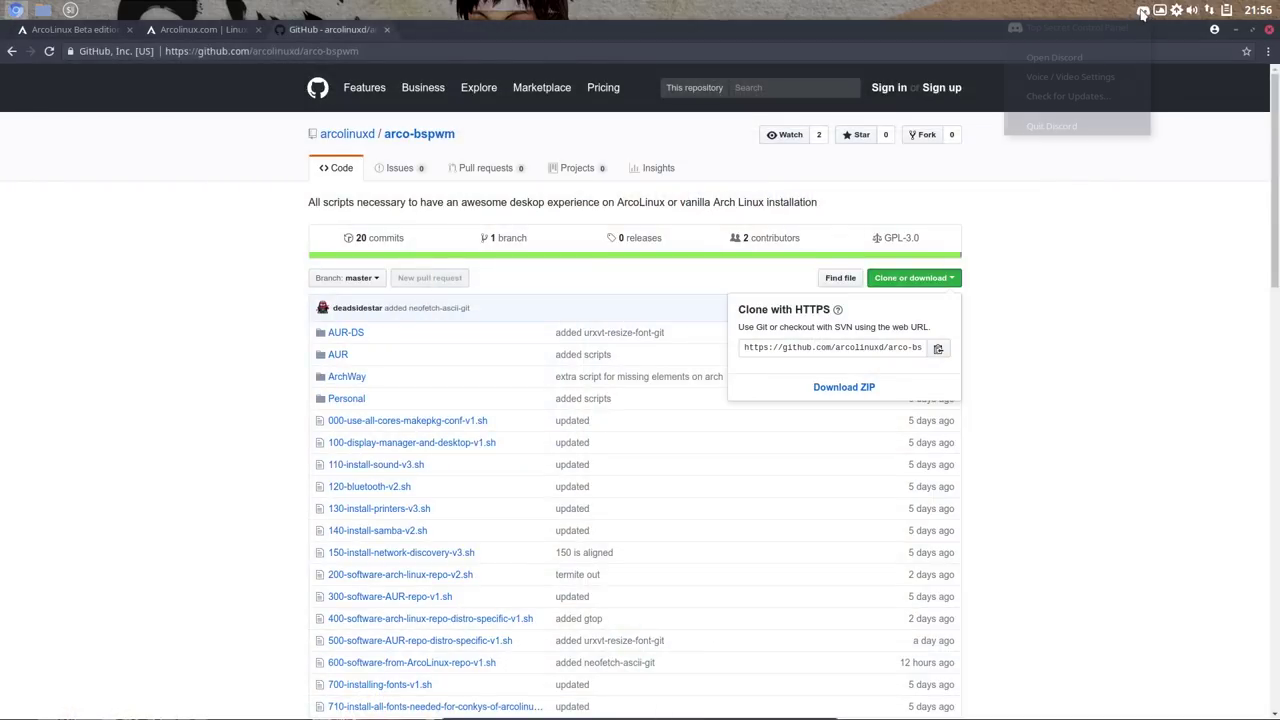
{"action": "left_click", "coordinate": [1073, 121]}
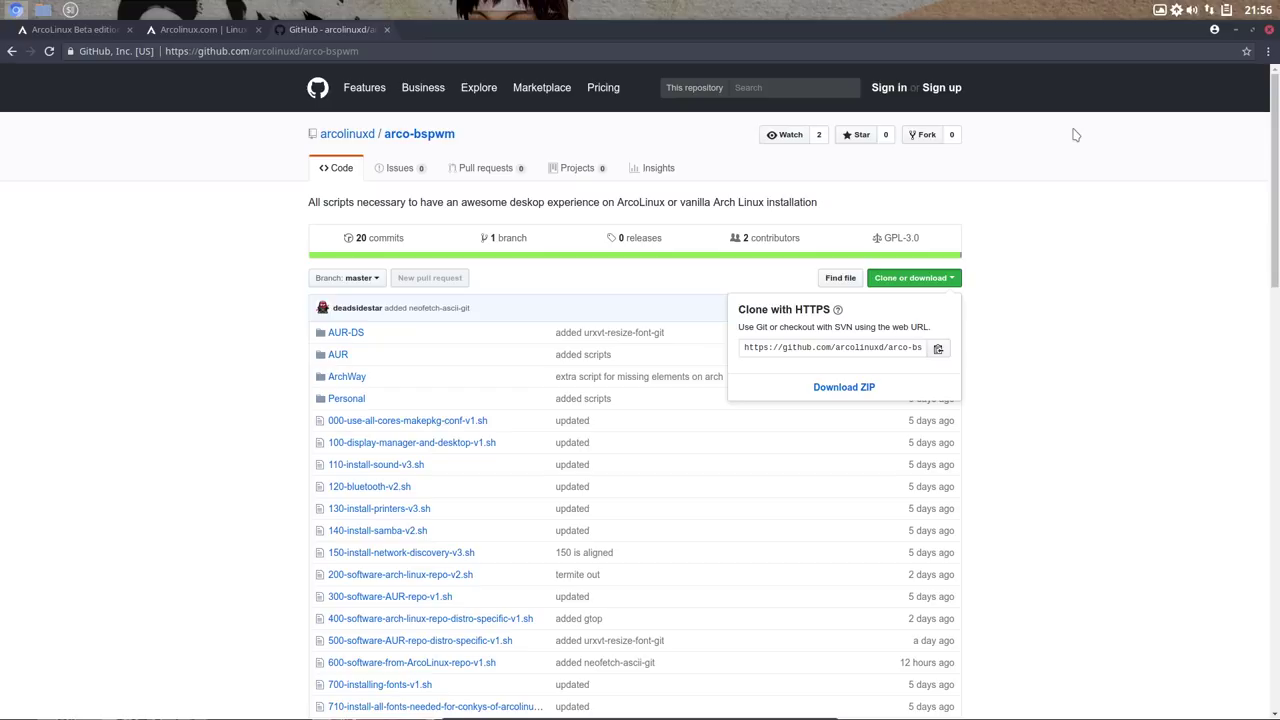
Step: Load arcolinuxd.com via HOME > ARCOLINUXD.COM in the second tab, then return to the beta page
{"action": "left_click", "coordinate": [1037, 258]}
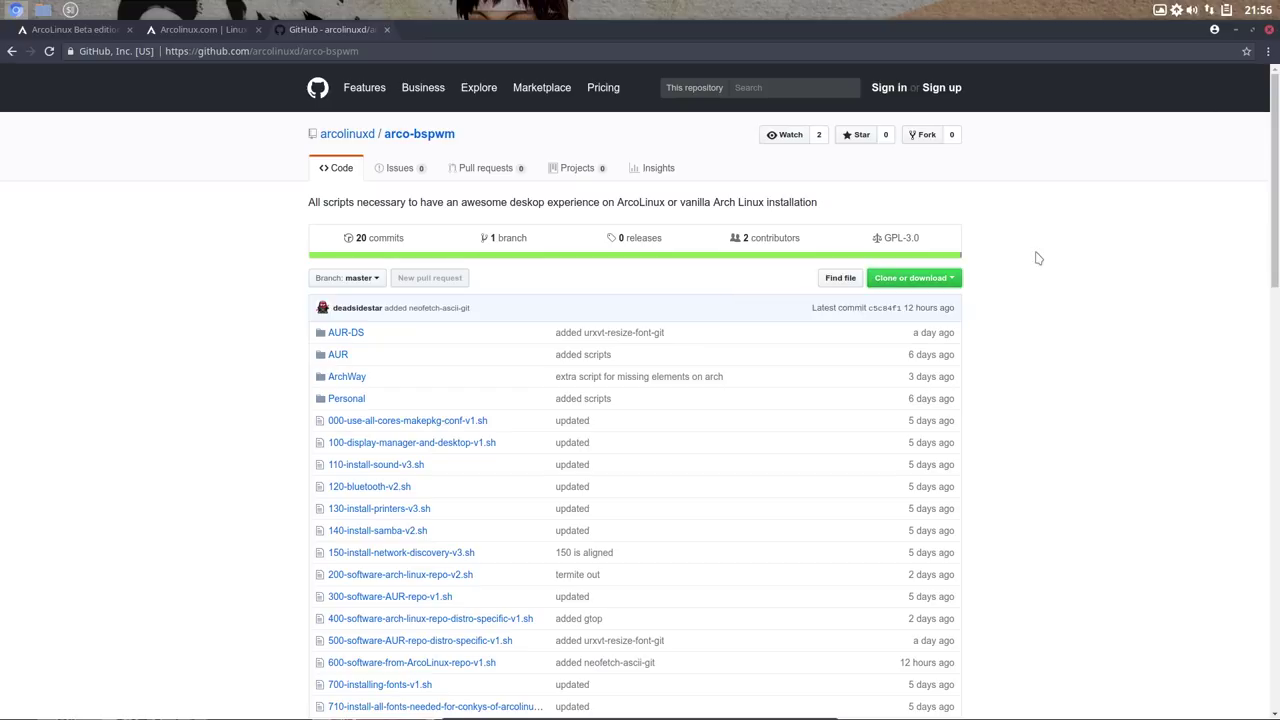
{"action": "left_click", "coordinate": [200, 36]}
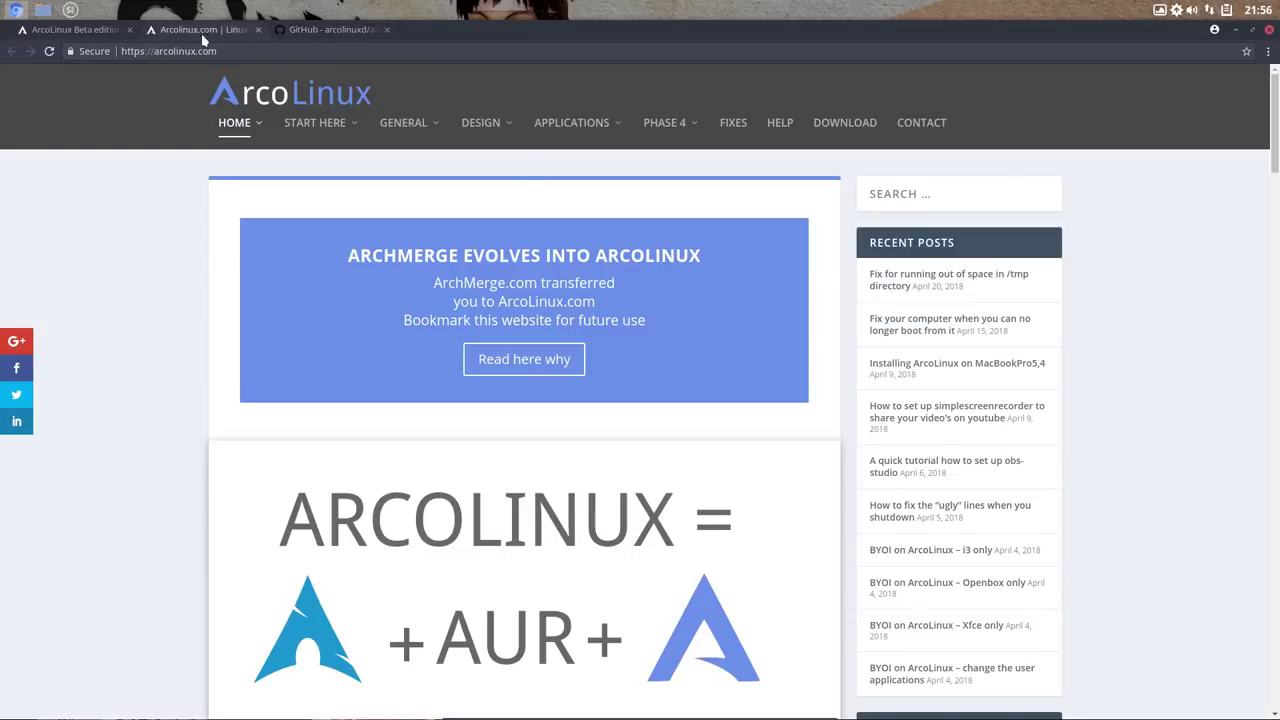
{"action": "mouse_move", "coordinate": [248, 137]}
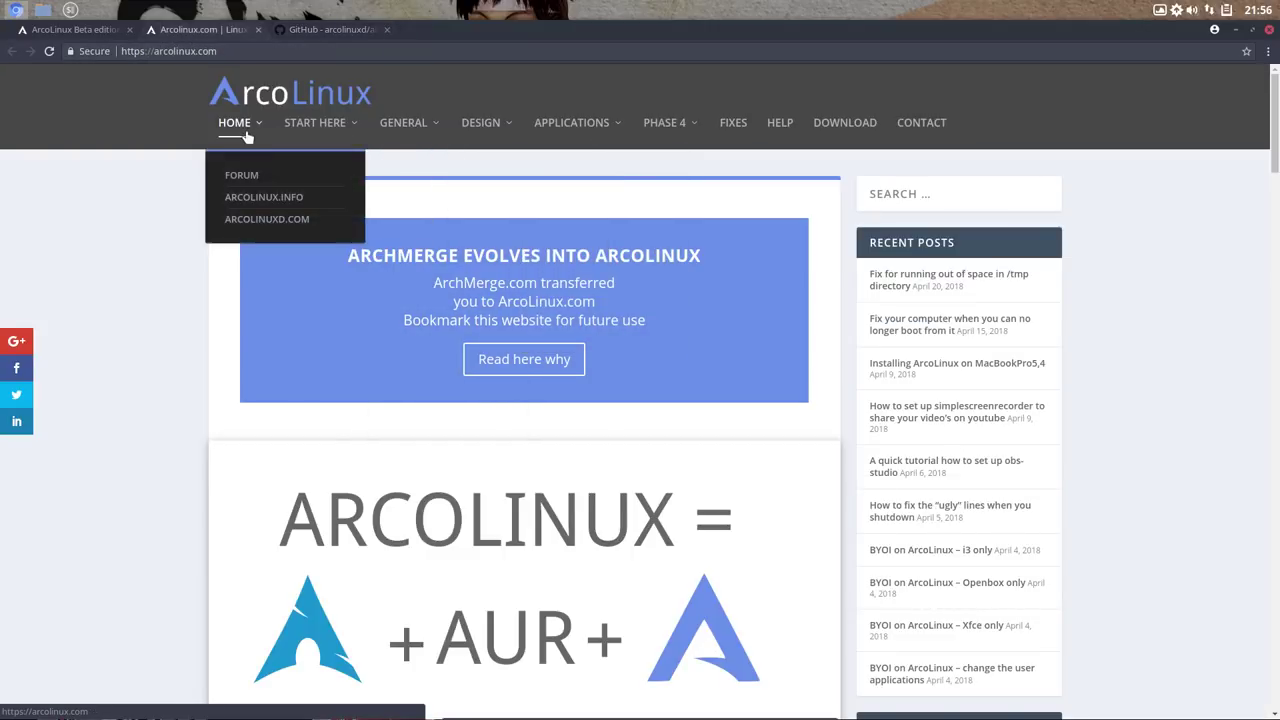
{"action": "left_click", "coordinate": [270, 218]}
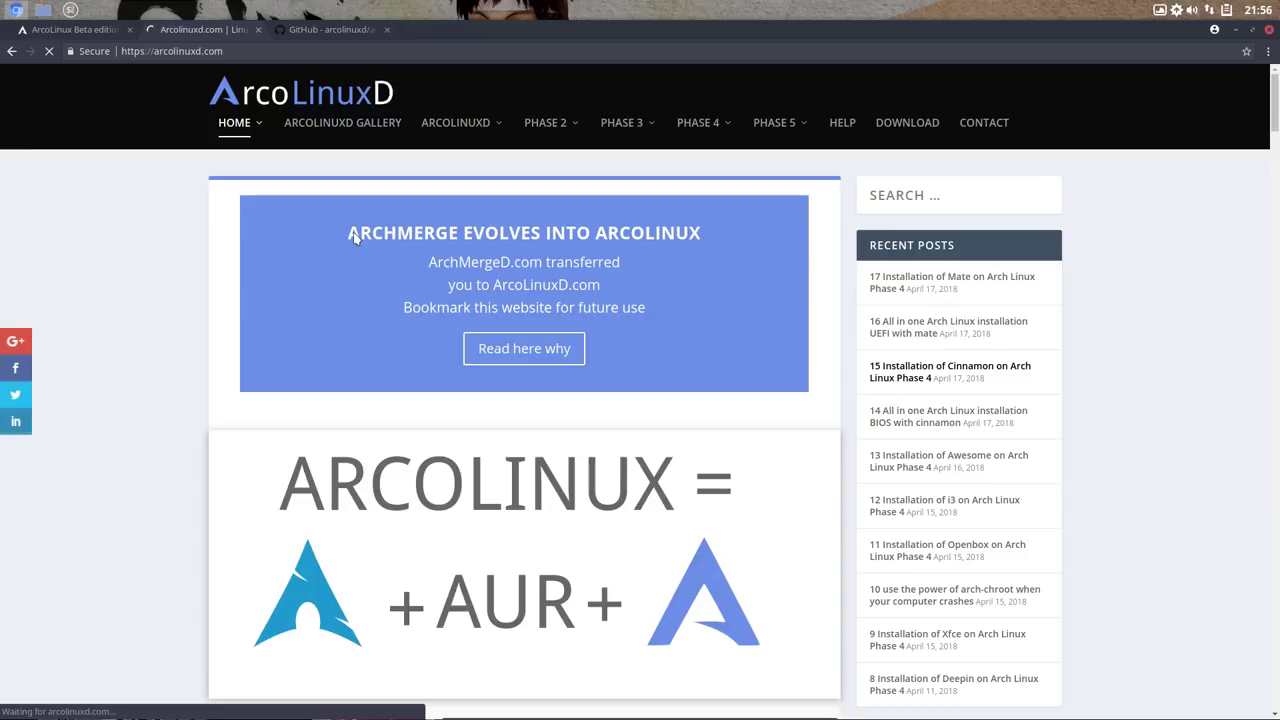
{"action": "mouse_move", "coordinate": [777, 125]}
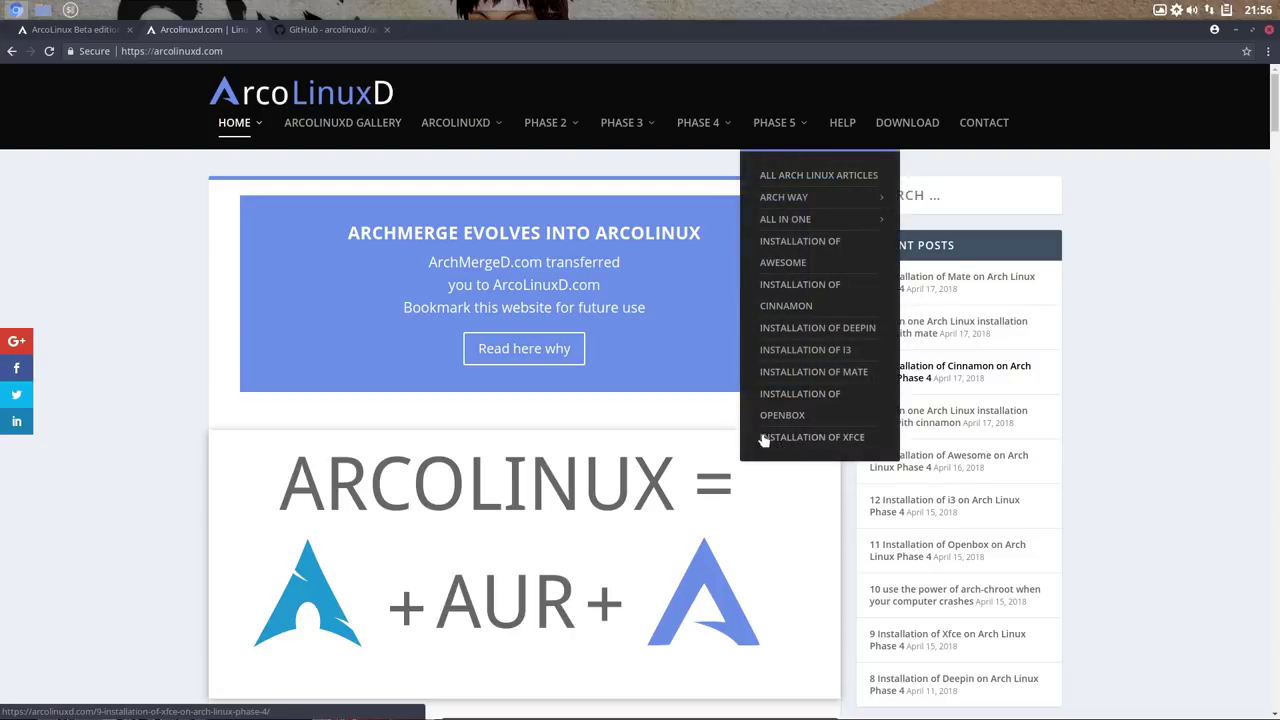
{"action": "left_click", "coordinate": [86, 36]}
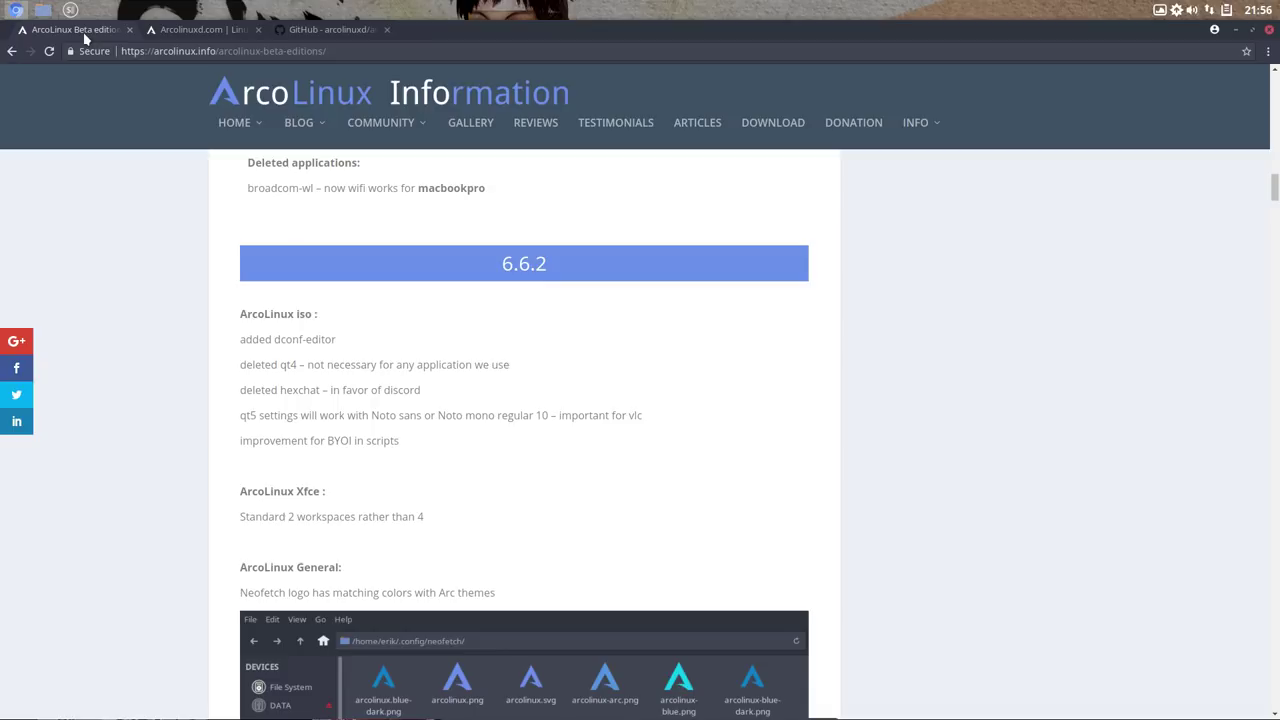
Step: Install dconf-editor 3.28.0-1 with sudo pacman -S dconf-editor, then hide the drop-down terminal
{"action": "double_click", "coordinate": [297, 339]}
{"action": "key", "text": "F12"}
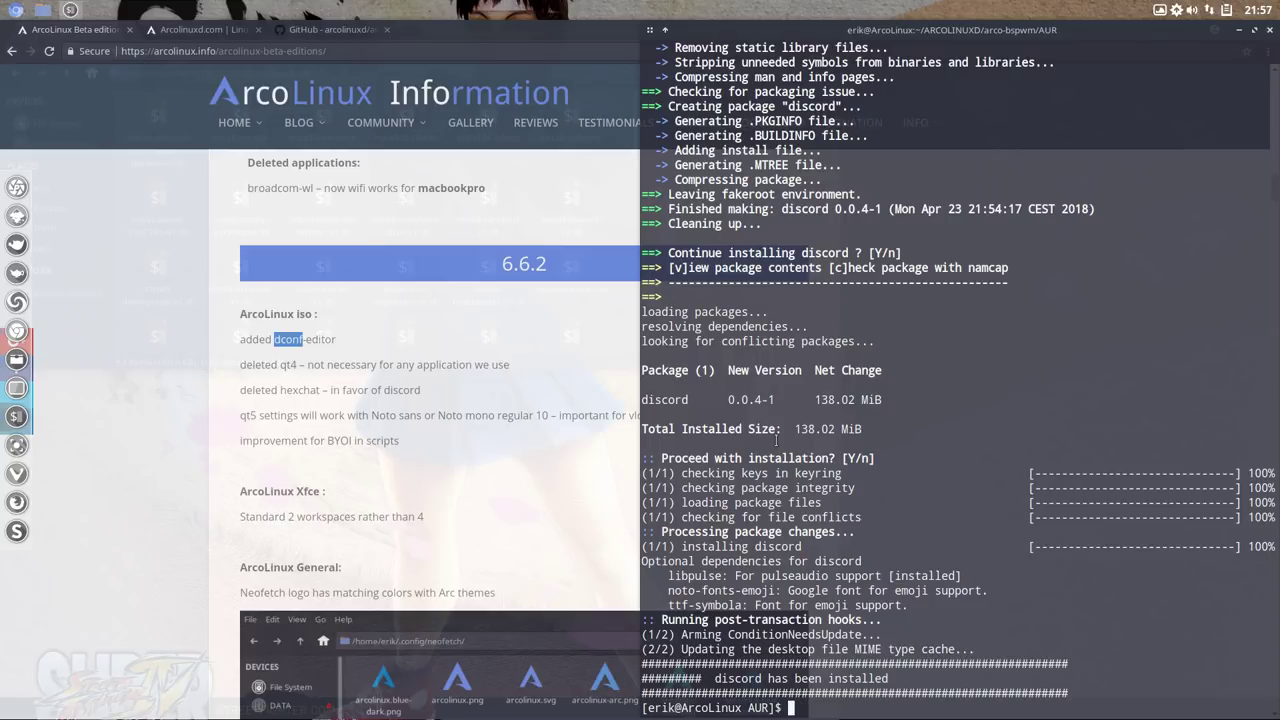
{"action": "key", "text": "super+d"}
{"action": "type", "text": "dcon"}
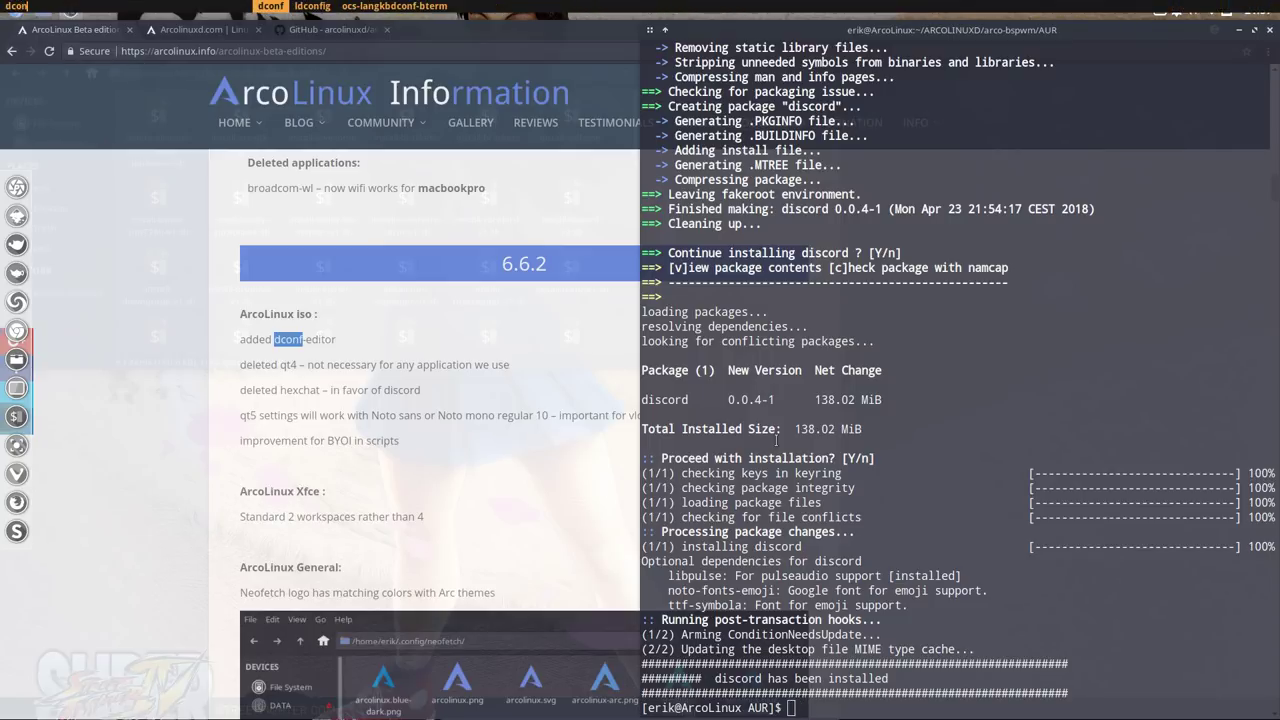
{"action": "key", "text": "Escape"}
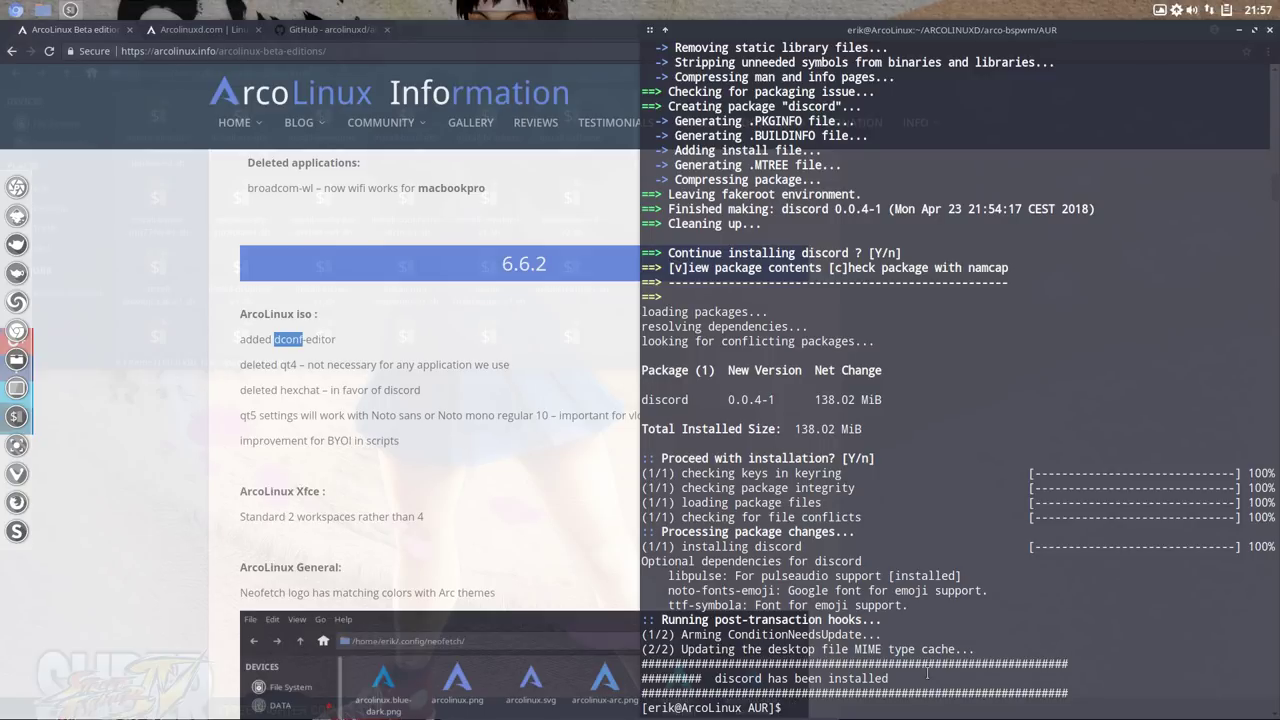
{"action": "type", "text": "sudo pacman -S dcon"}
{"action": "key", "text": "Tab"}
{"action": "key", "text": "Tab"}
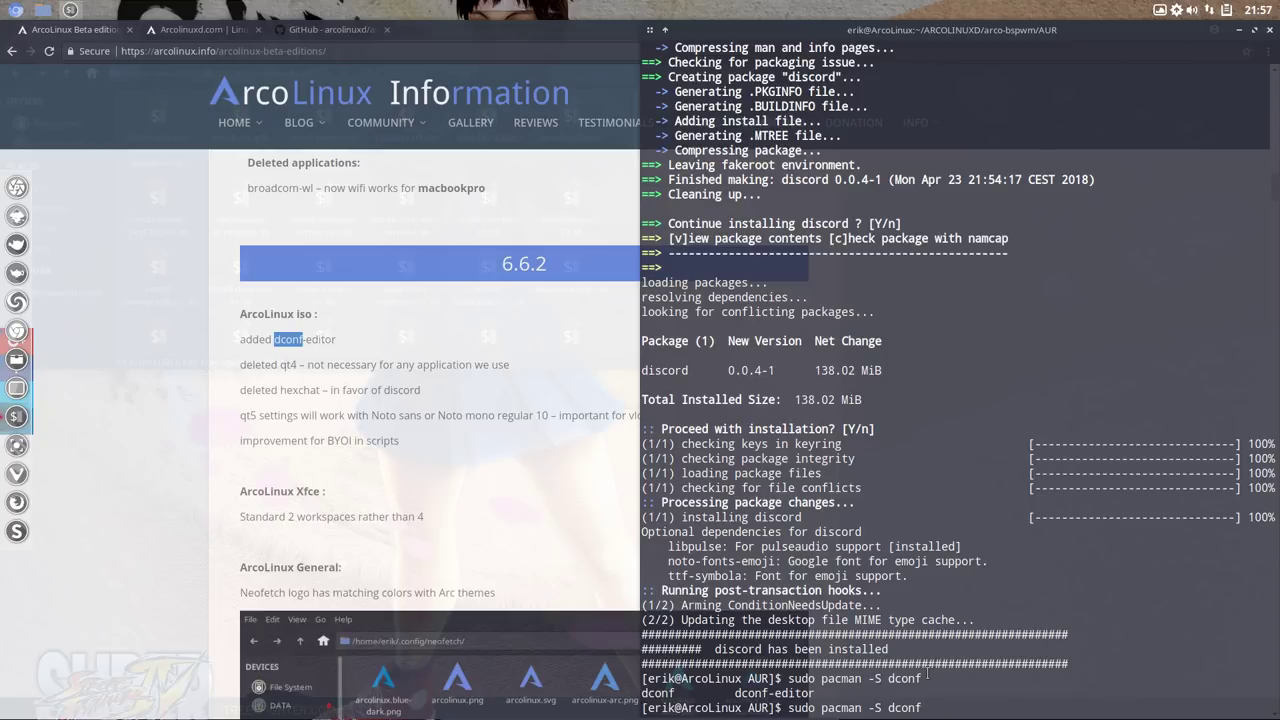
{"action": "type", "text": "-"}
{"action": "key", "text": "Tab"}
{"action": "key", "text": "Return"}
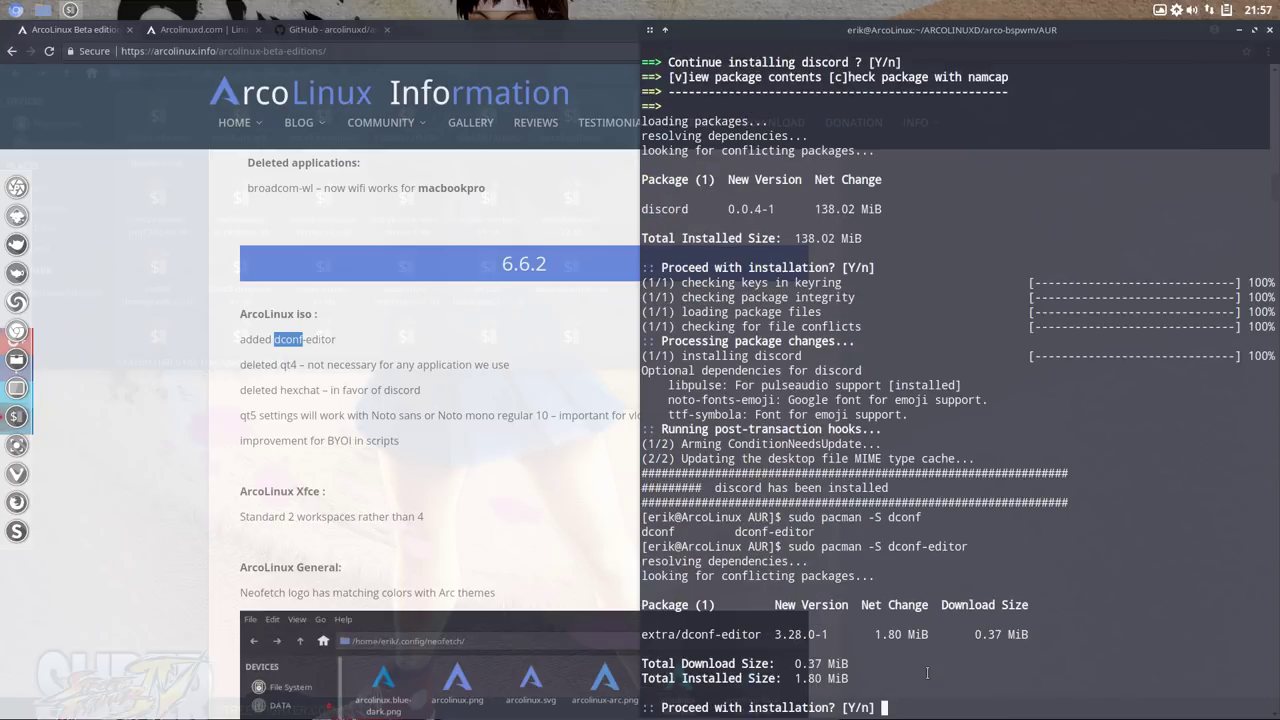
{"action": "key", "text": "Return"}
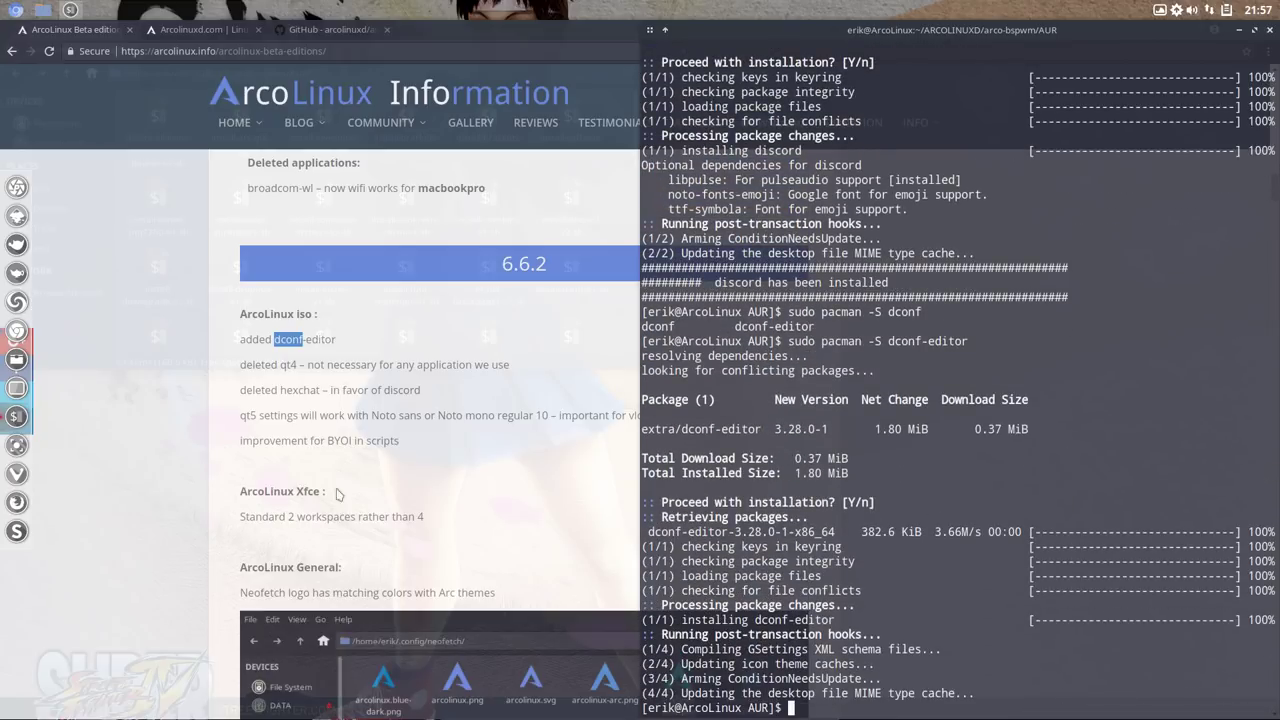
{"action": "left_click", "coordinate": [297, 338]}
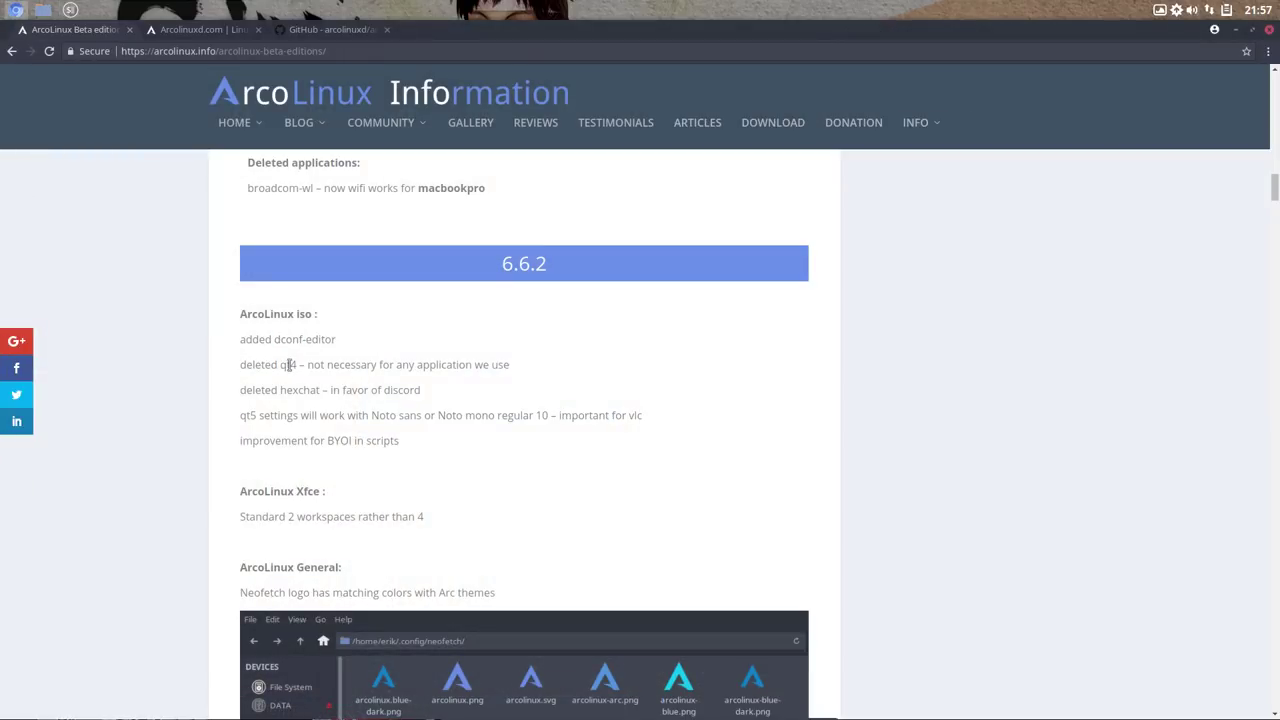
Step: On workspace 1, cycle the desktop wallpaper to the bear painting
{"action": "key", "text": "super+1"}
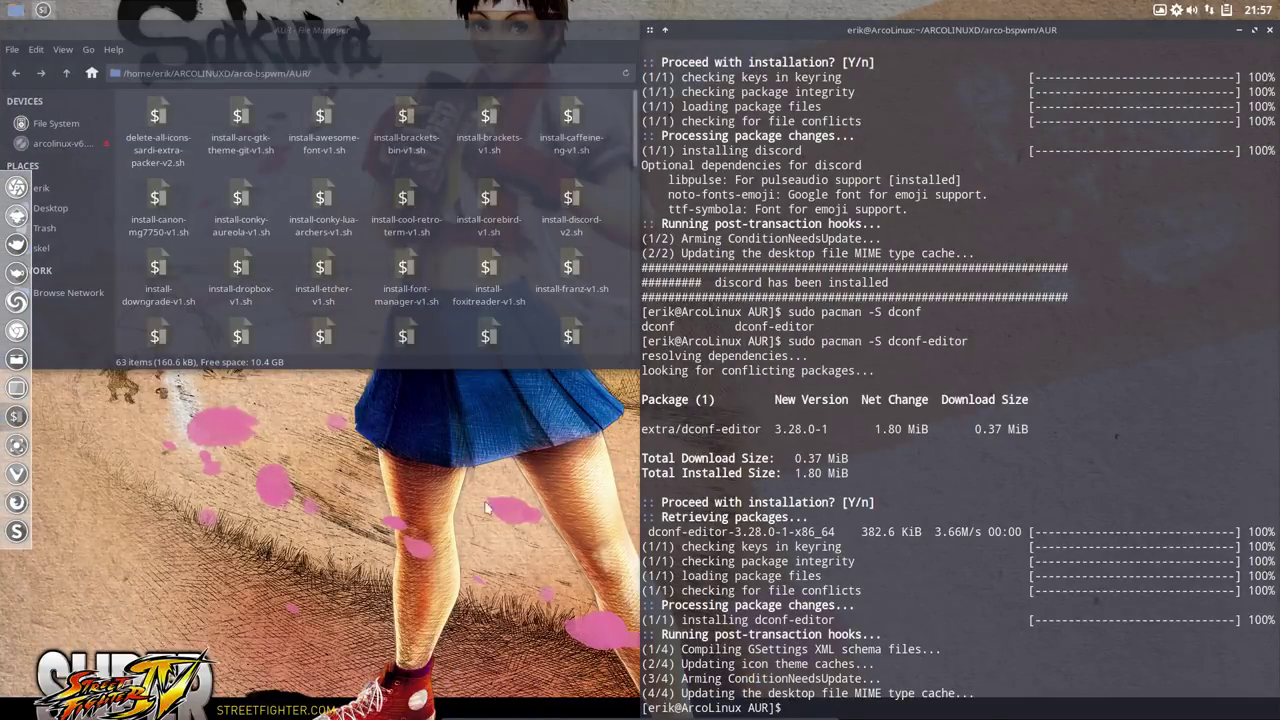
{"action": "left_click", "coordinate": [486, 422]}
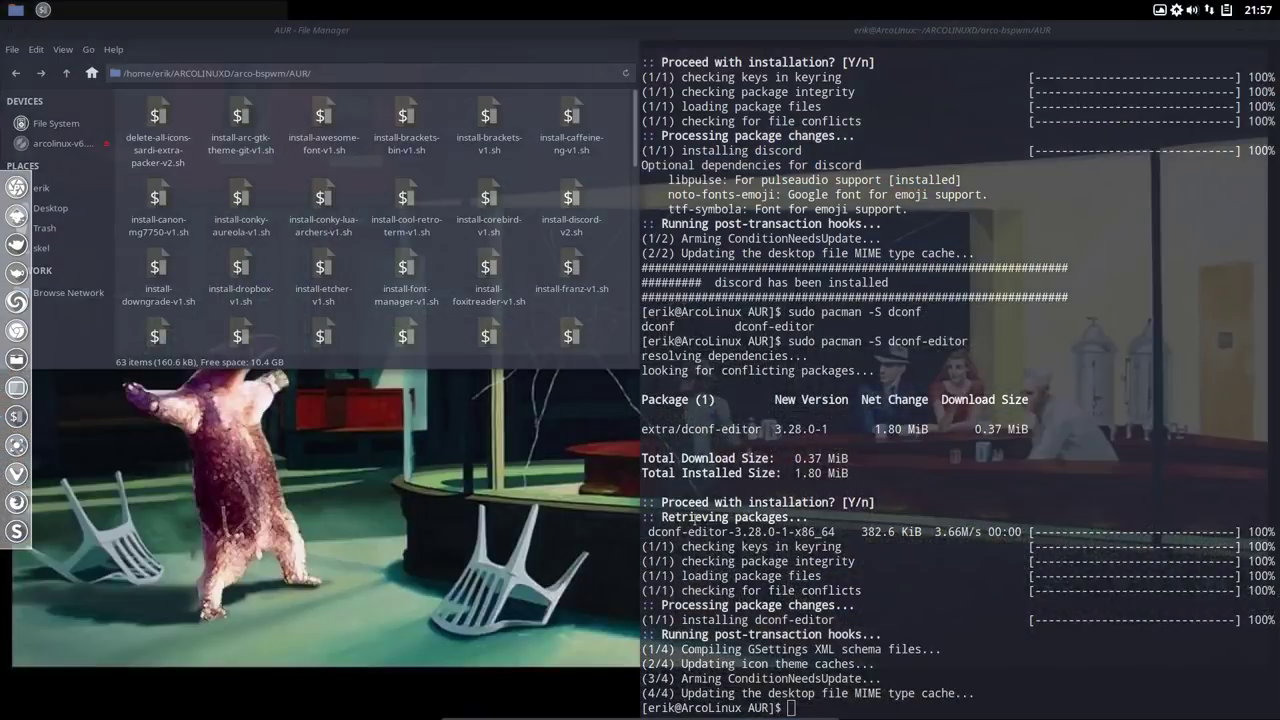
{"action": "left_click", "coordinate": [737, 578]}
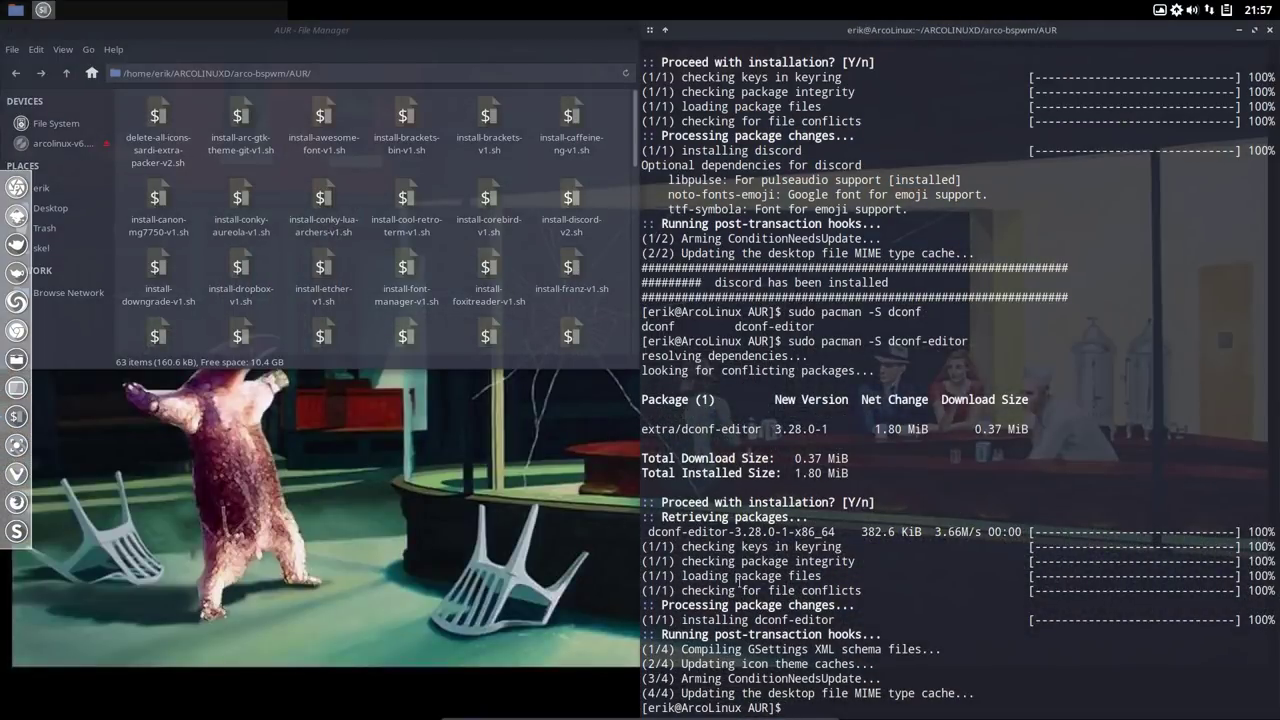
Step: Remove qt4 with sudo pacman -R qt4, confirming with y
{"action": "type", "text": "sudo pacman -Rqt"}
{"action": "key", "text": "BackSpace"}
{"action": "key", "text": "BackSpace"}
{"action": "type", "text": "qt4"}
{"action": "key", "text": "Return"}
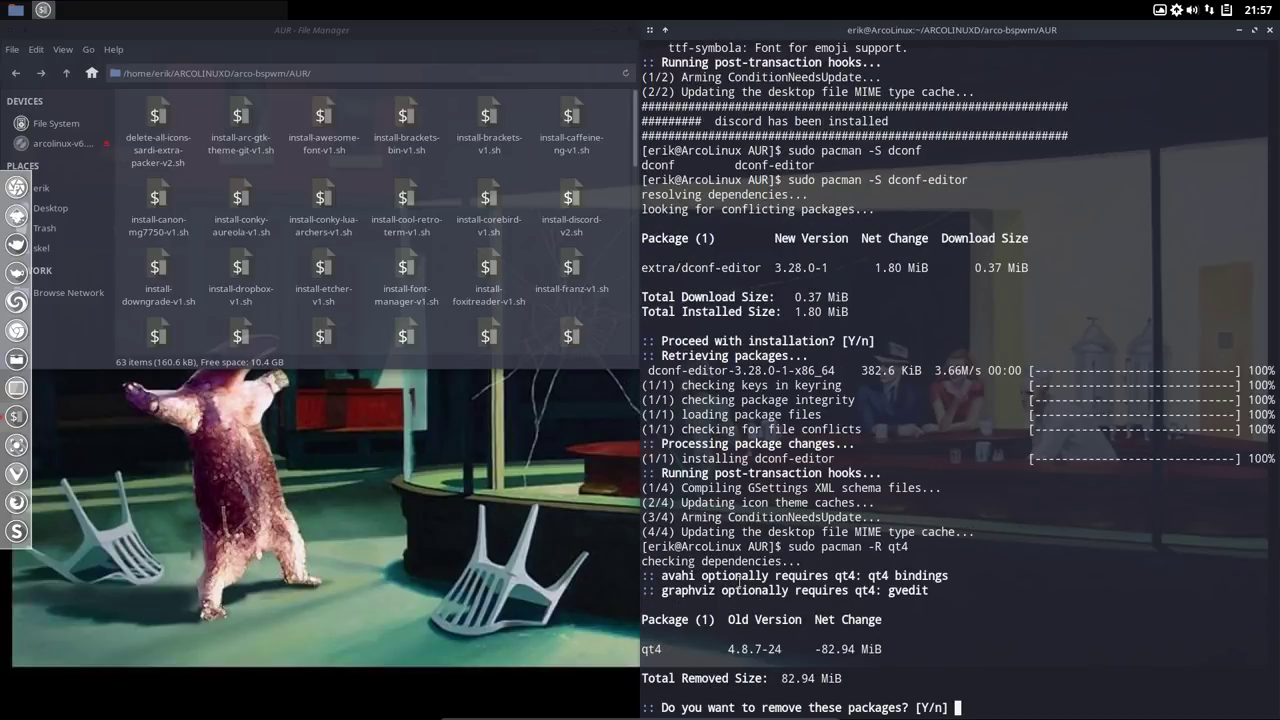
{"action": "type", "text": "y"}
{"action": "key", "text": "Return"}
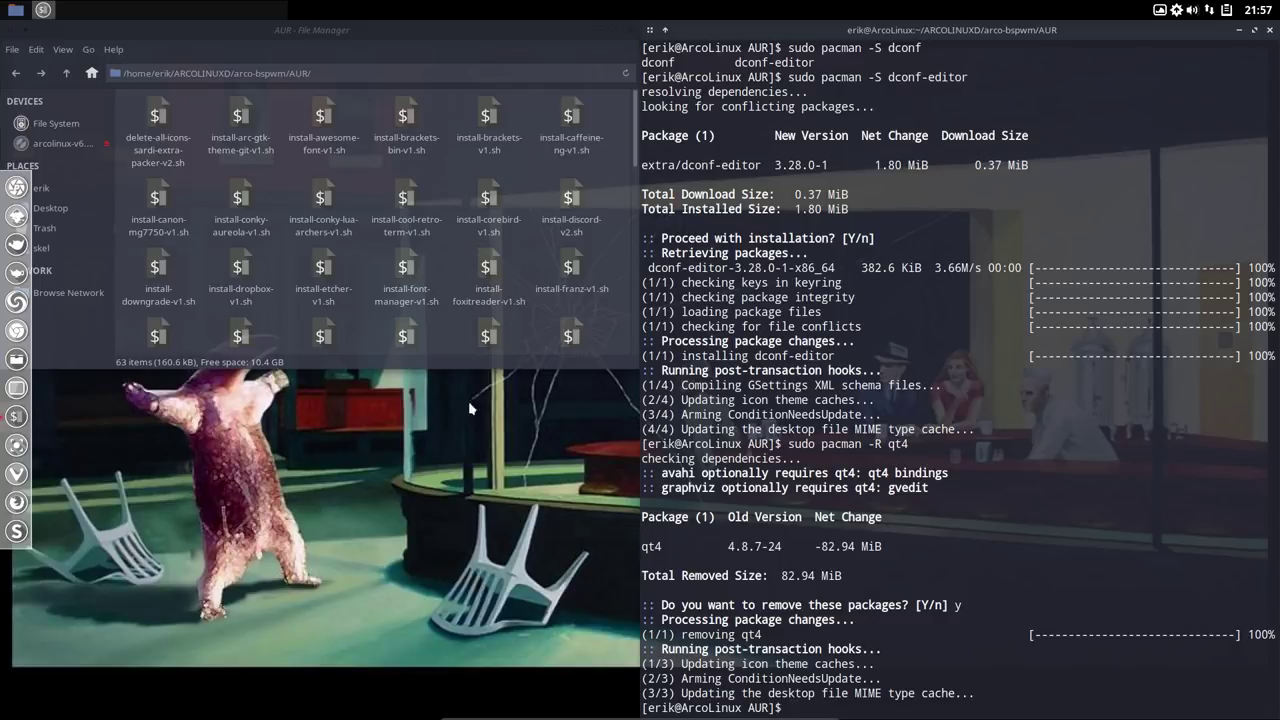
{"action": "left_click", "coordinate": [283, 320]}
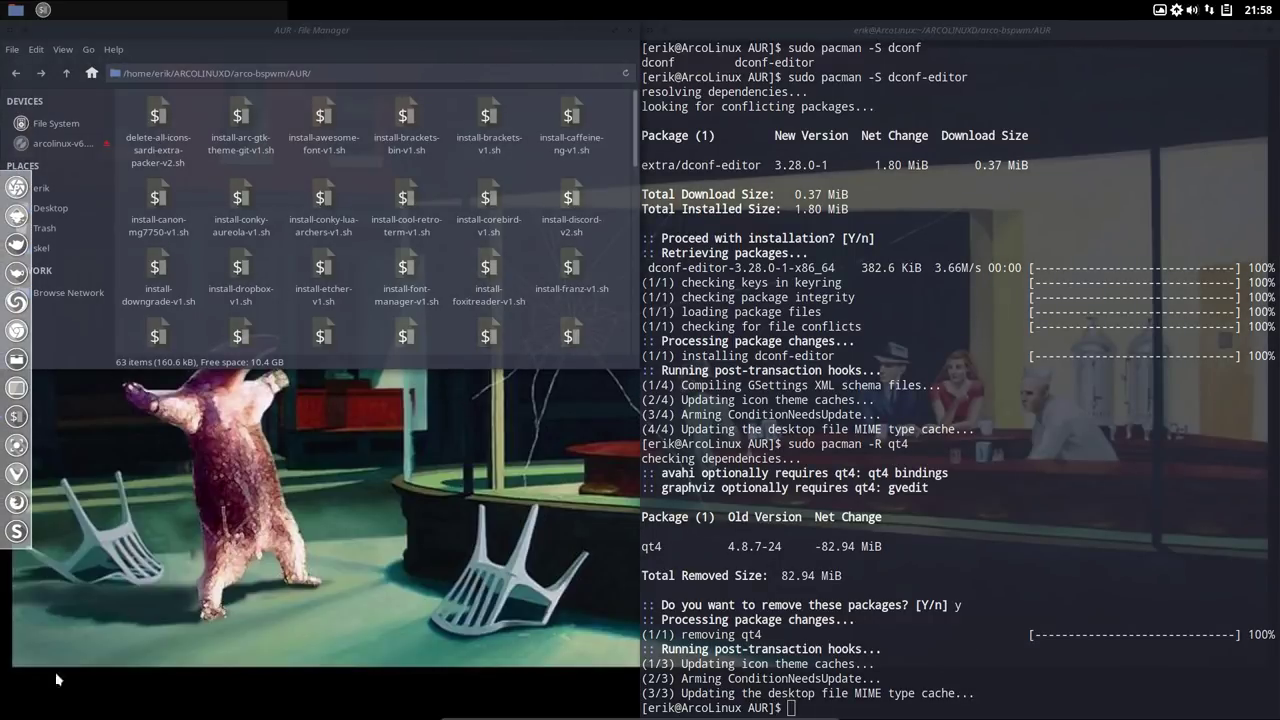
{"action": "right_click", "coordinate": [237, 528]}
{"action": "mouse_move", "coordinate": [304, 640]}
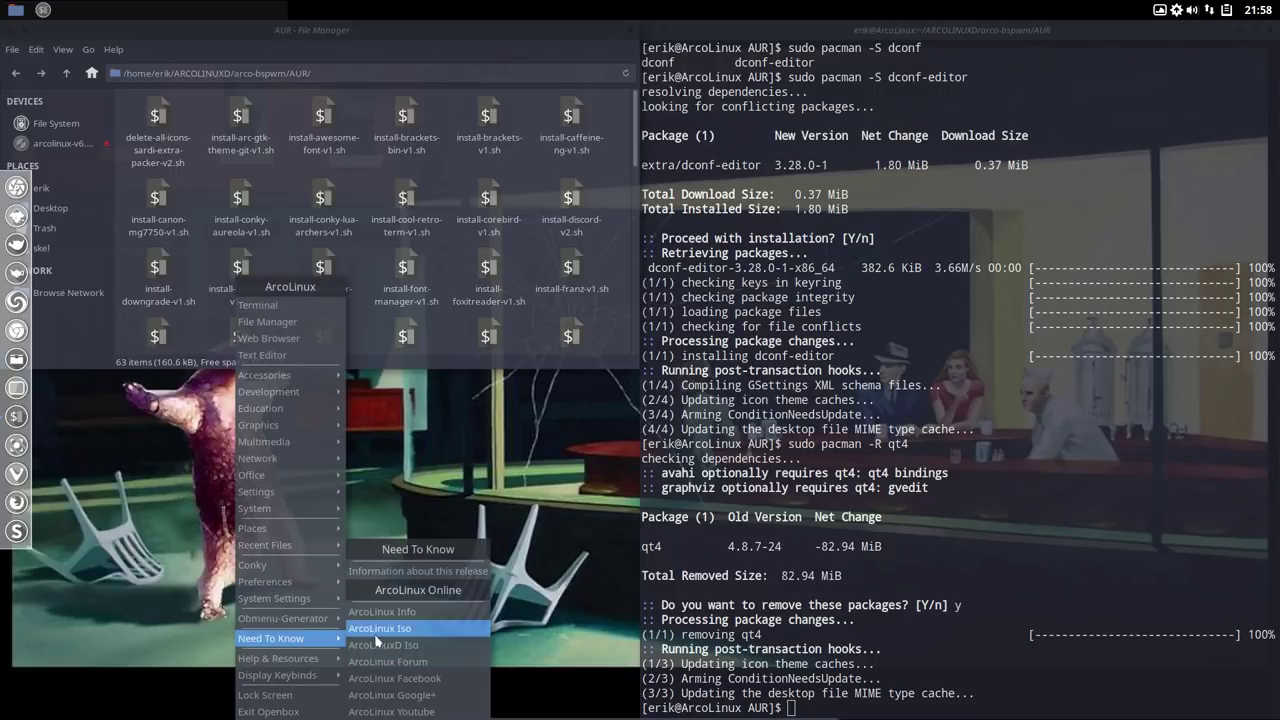
{"action": "left_click", "coordinate": [448, 580]}
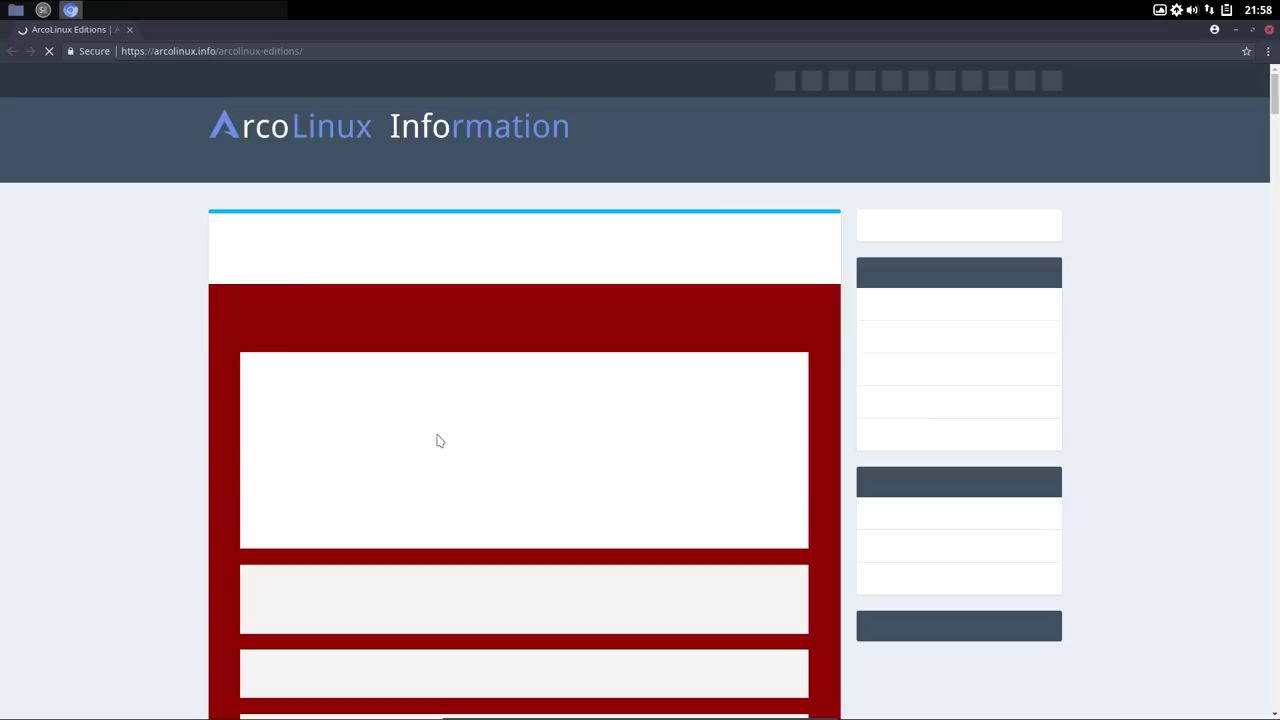
{"action": "mouse_move", "coordinate": [323, 160]}
{"action": "mouse_move", "coordinate": [329, 233]}
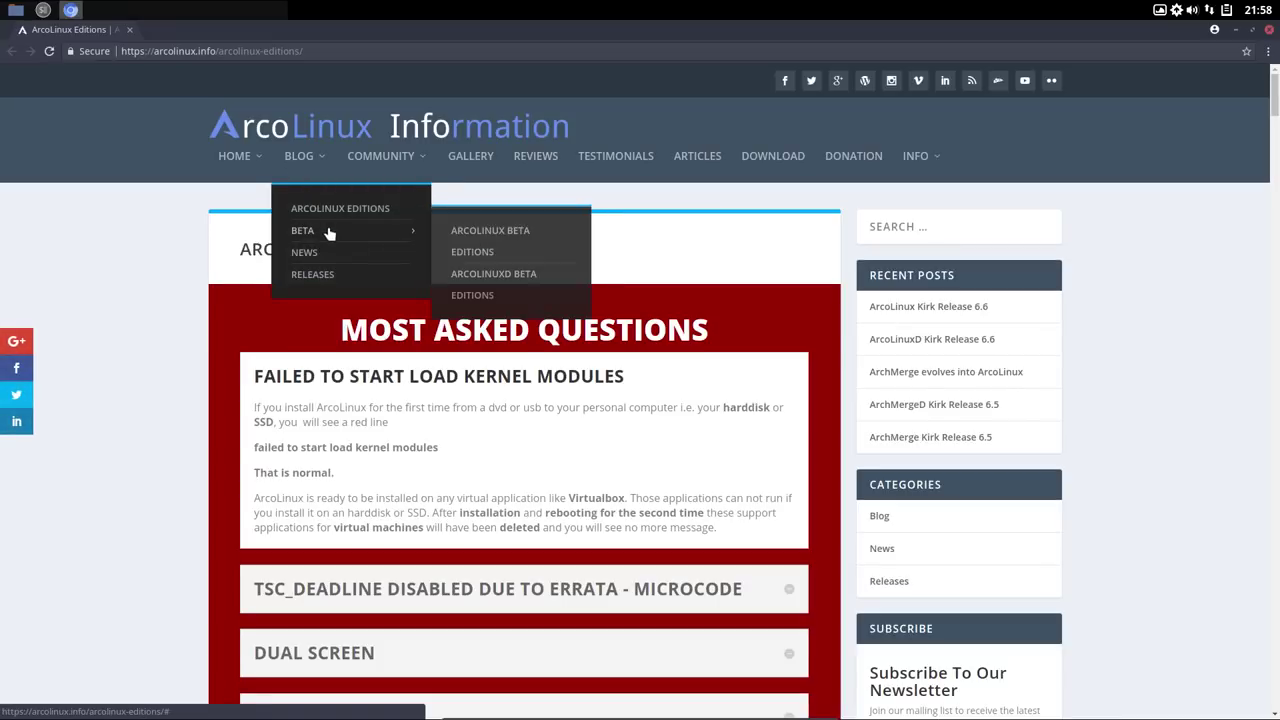
{"action": "left_click", "coordinate": [468, 245]}
{"action": "scroll", "coordinate": [345, 459], "scroll_direction": "down", "scroll_amount": 20}
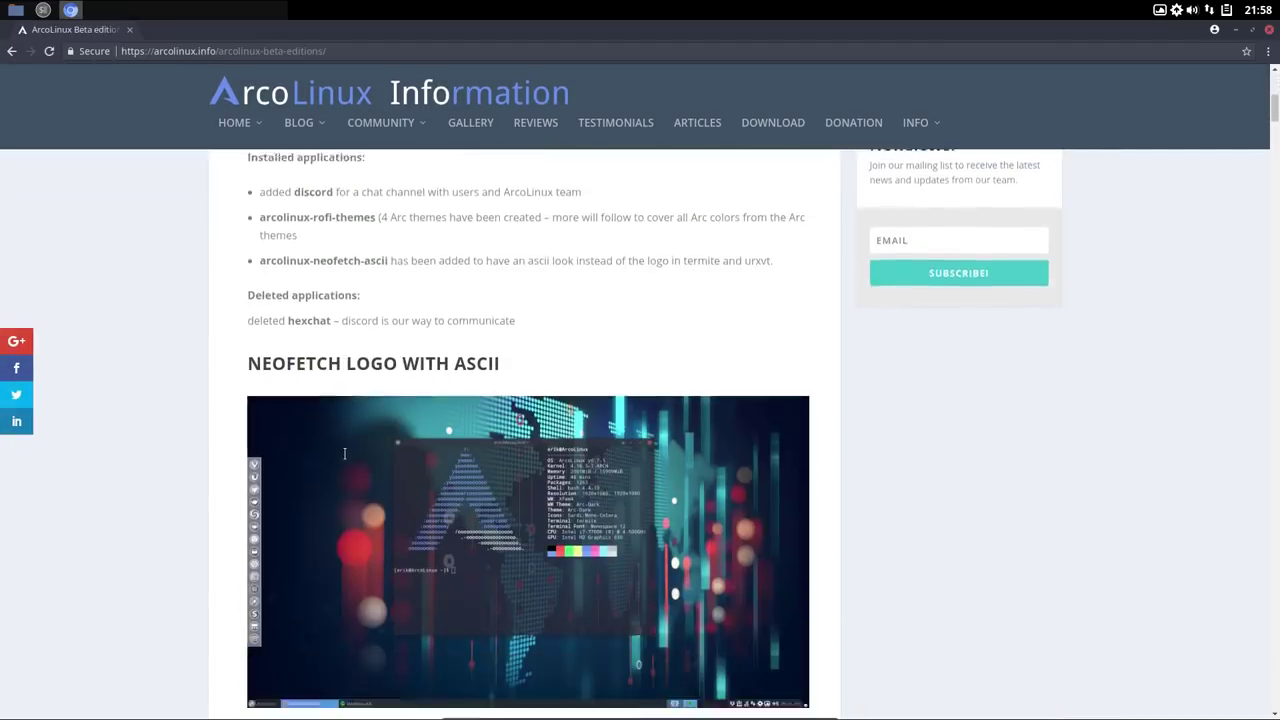
{"action": "scroll", "coordinate": [344, 453], "scroll_direction": "down", "scroll_amount": 4}
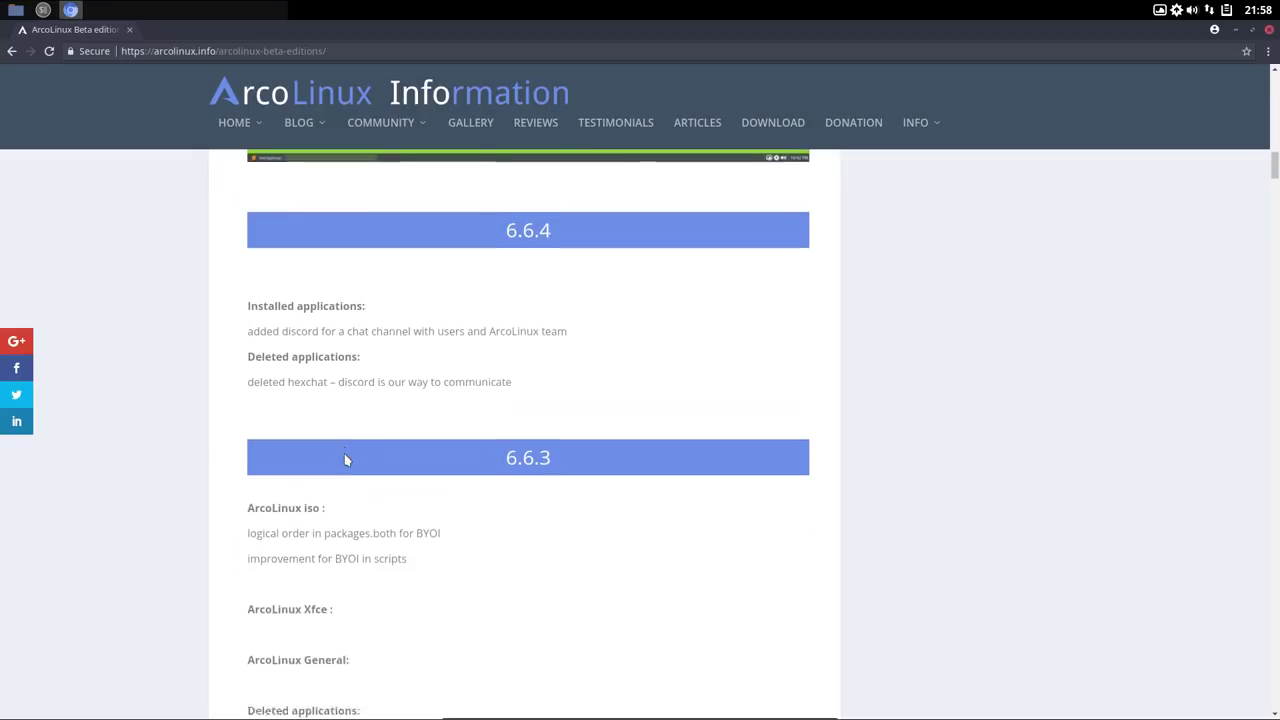
{"action": "scroll", "coordinate": [344, 455], "scroll_direction": "down", "scroll_amount": 6}
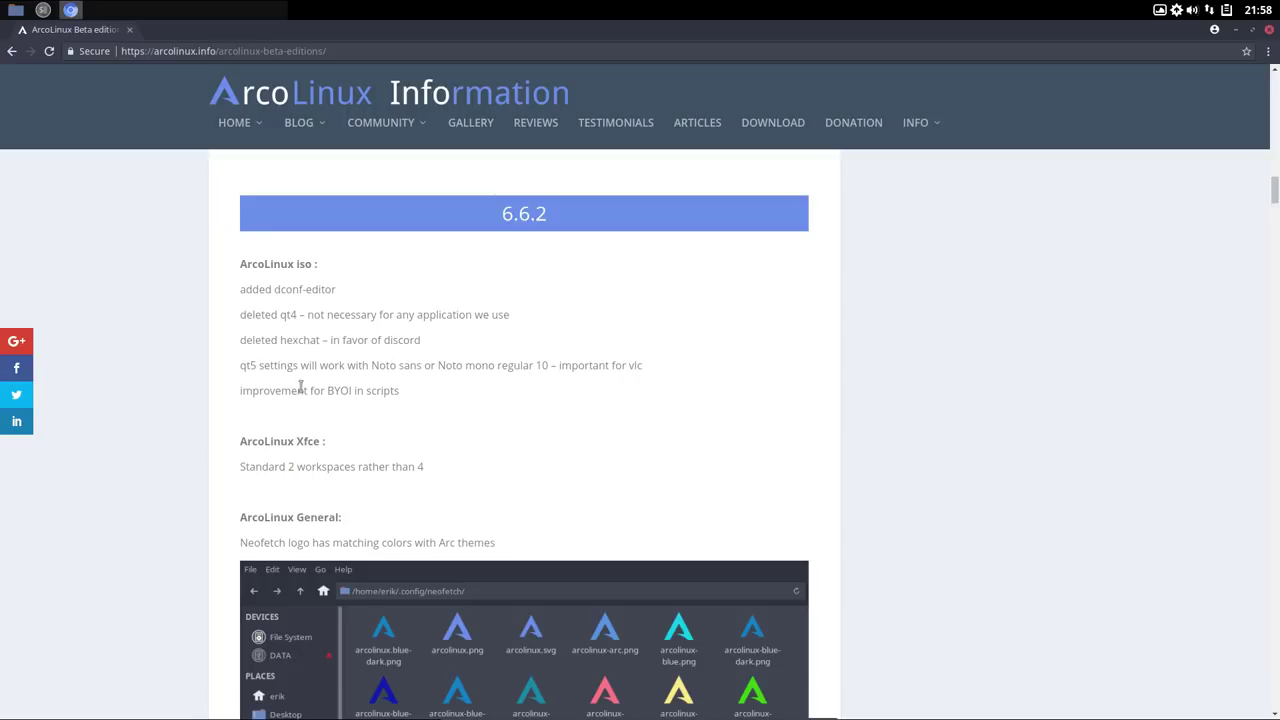
{"action": "scroll", "coordinate": [298, 397], "scroll_direction": "down", "scroll_amount": 2}
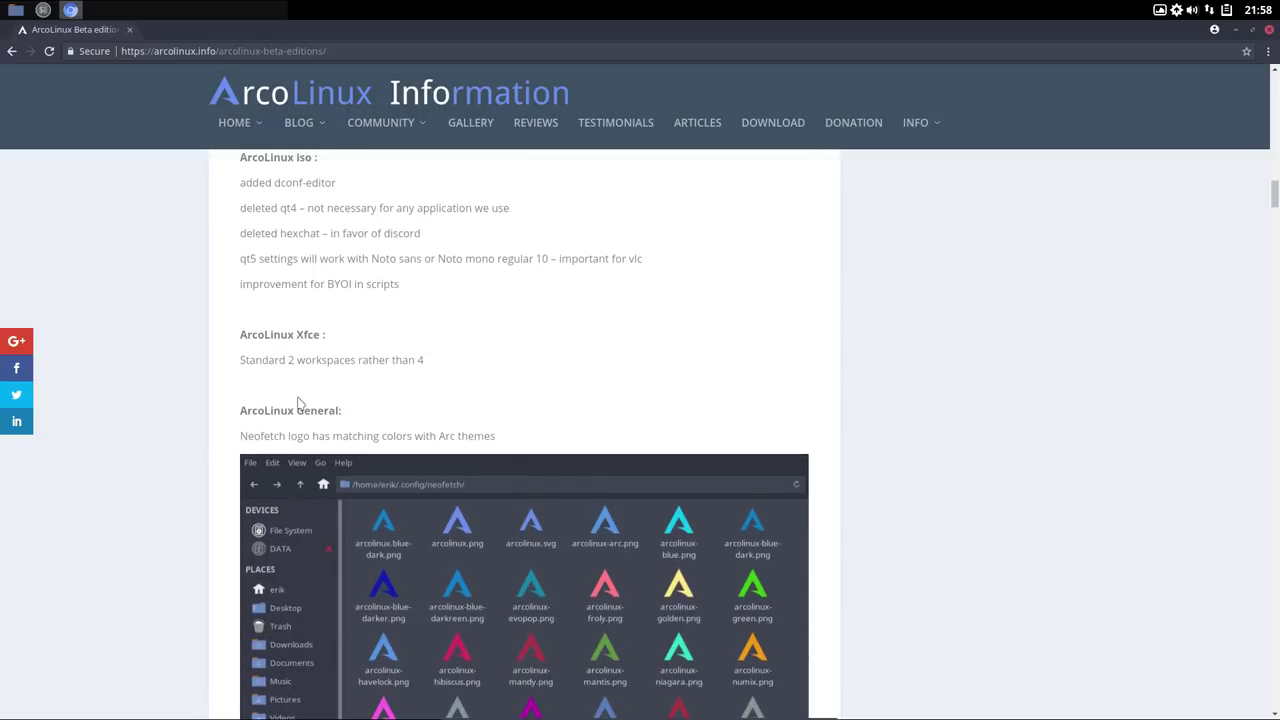
{"action": "left_click_drag", "start_coordinate": [275, 360], "coordinate": [421, 360]}
{"action": "left_click", "coordinate": [527, 360]}
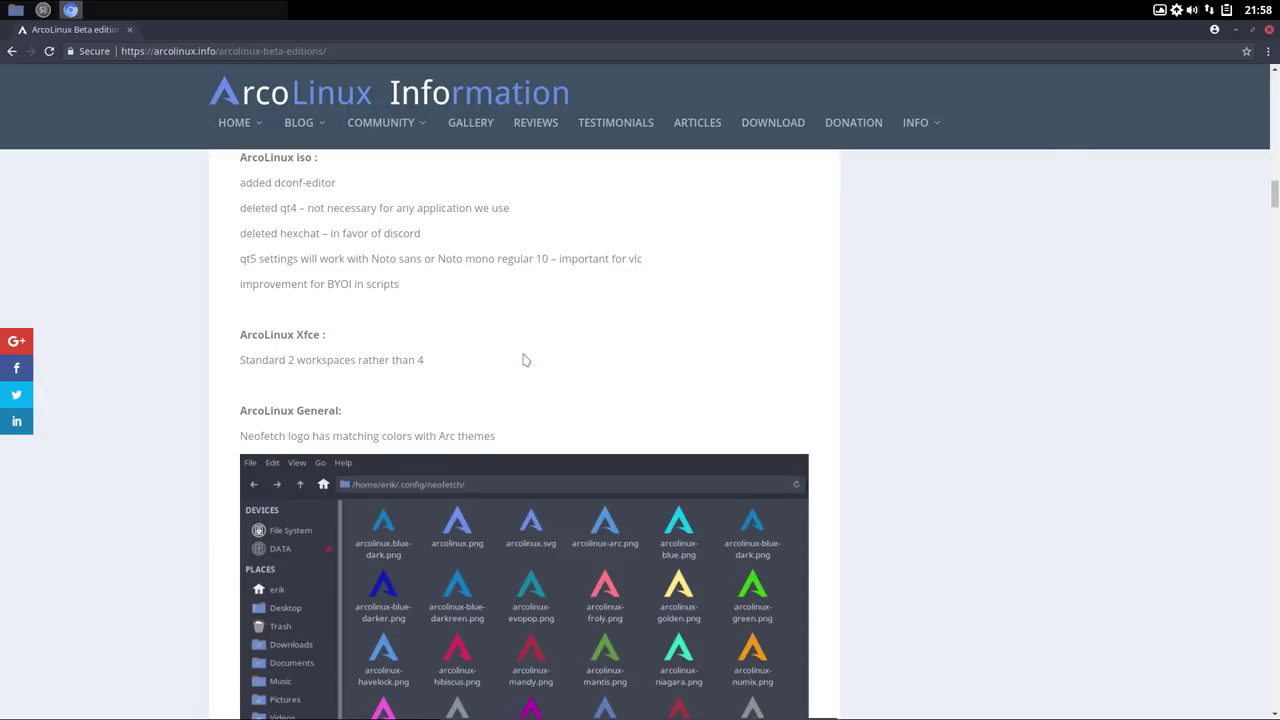
{"action": "left_click", "coordinate": [1266, 30]}
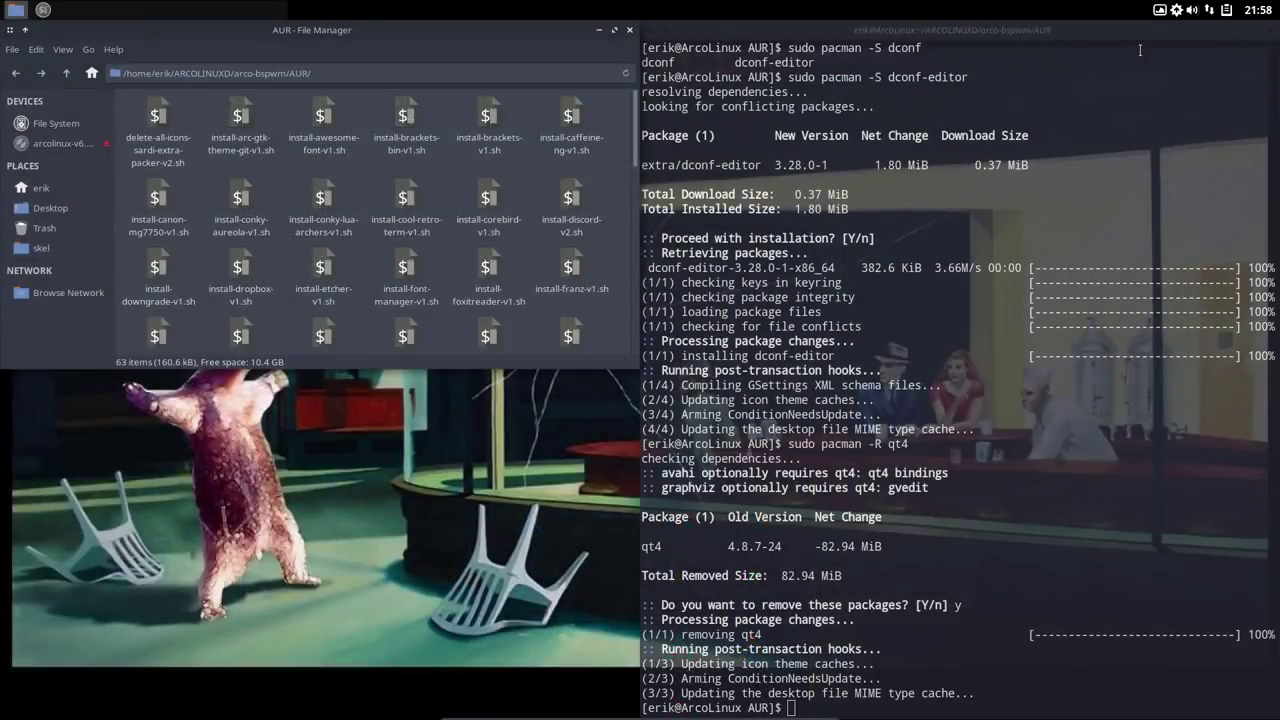
Step: Log out through Exit Openbox, then choose the session at LightDM and log back in
{"action": "right_click", "coordinate": [260, 485]}
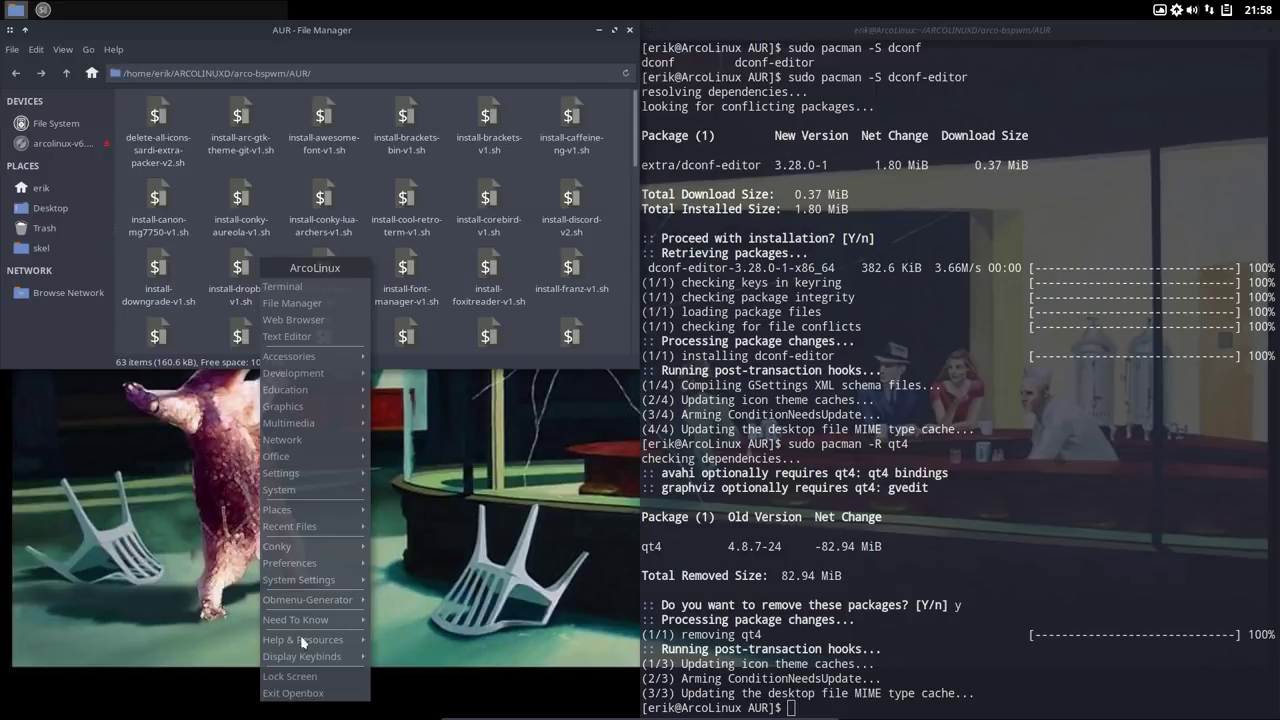
{"action": "left_click", "coordinate": [300, 686]}
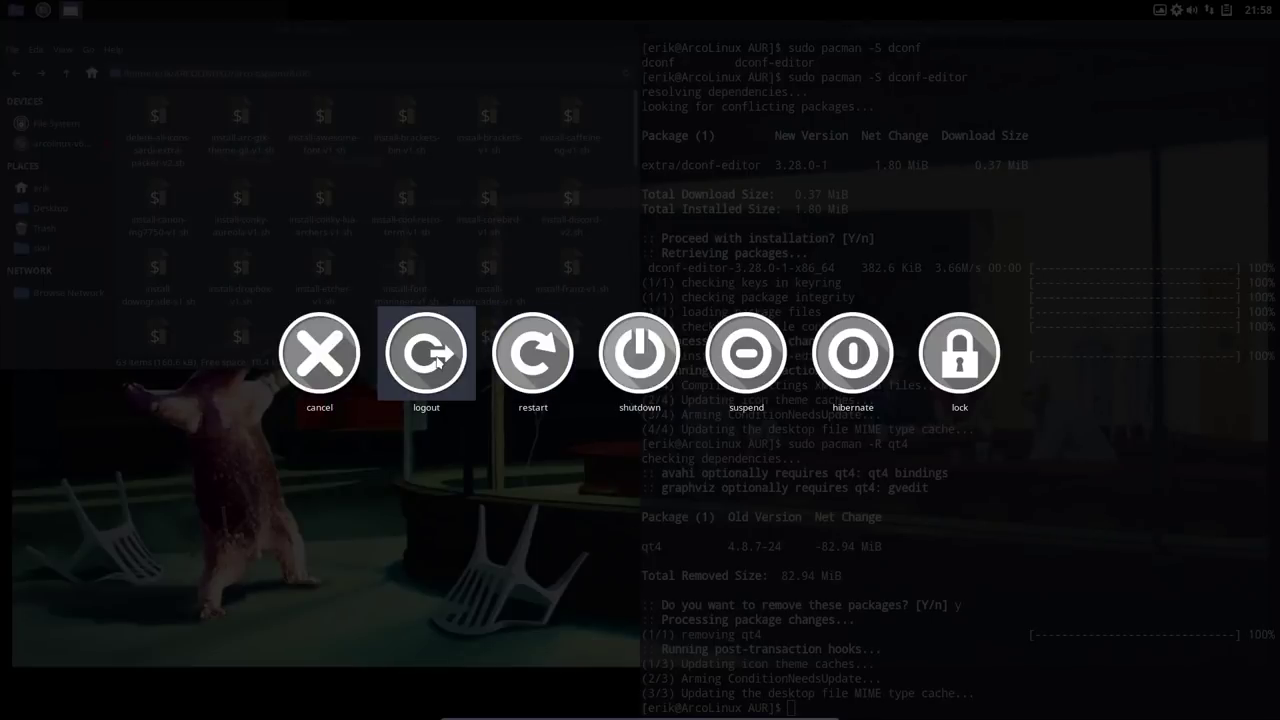
{"action": "left_click", "coordinate": [440, 362]}
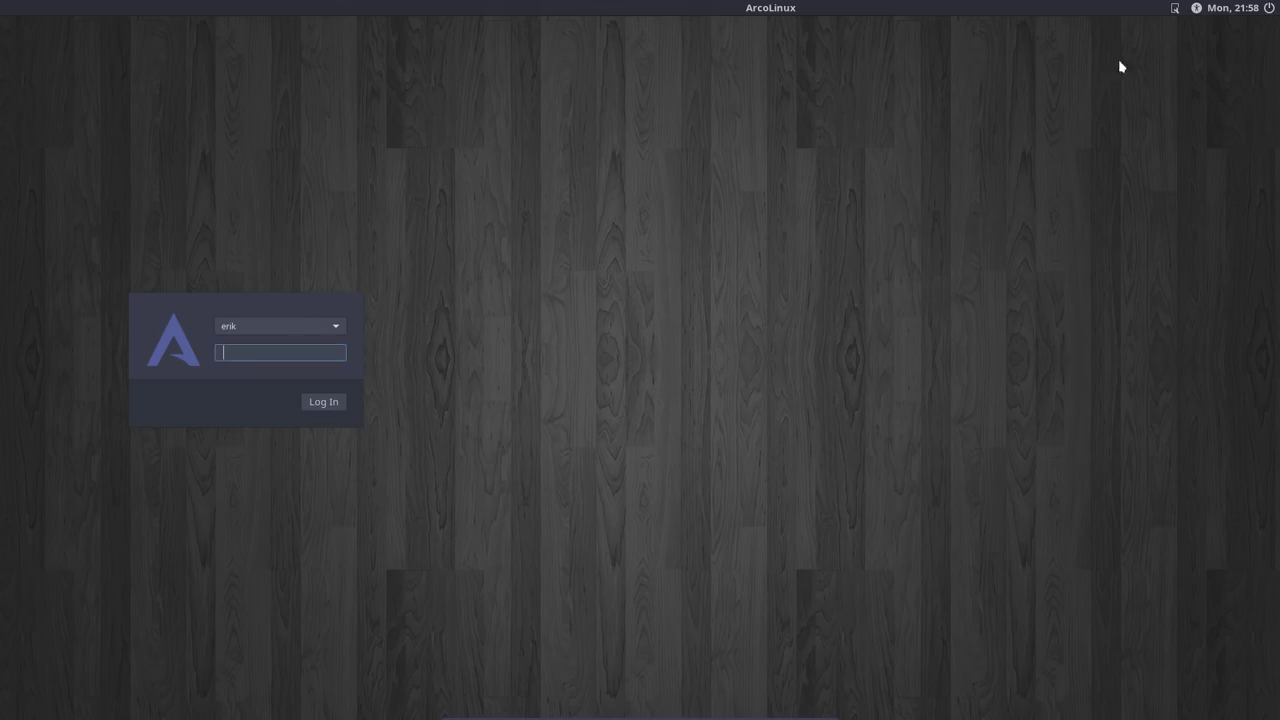
{"action": "left_click", "coordinate": [1175, 8]}
{"action": "left_click", "coordinate": [997, 97]}
{"action": "key", "text": "Return"}
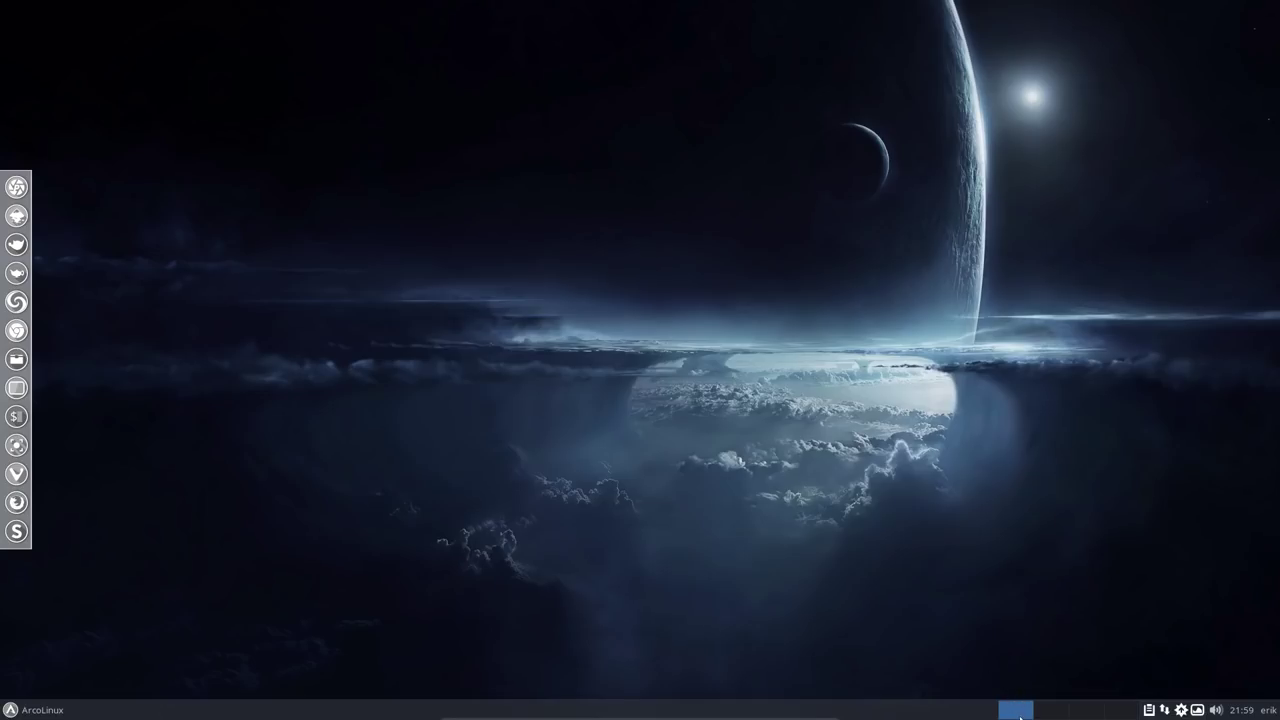
Step: Open Workspace Settings from the switcher and lower the number of workspaces to 2
{"action": "scroll", "coordinate": [1050, 714], "scroll_direction": "down", "scroll_amount": 3}
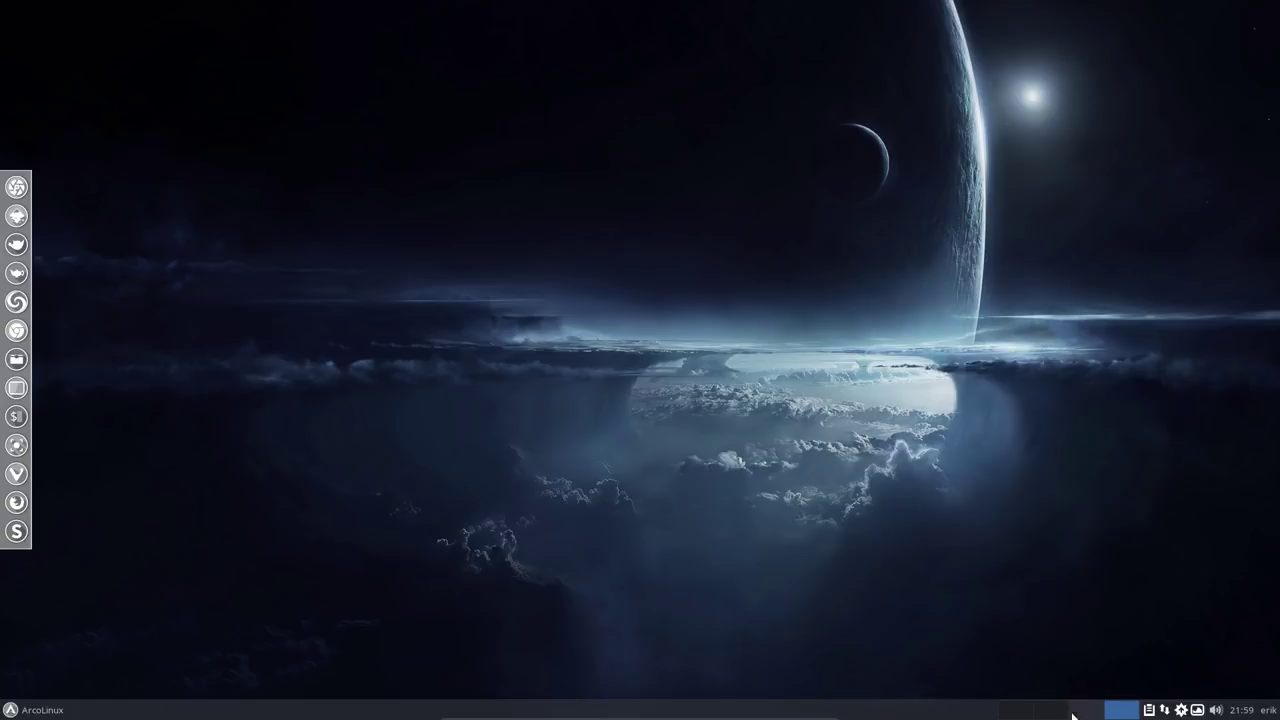
{"action": "scroll", "coordinate": [1045, 714], "scroll_direction": "up", "scroll_amount": 2}
{"action": "left_click", "coordinate": [1018, 714]}
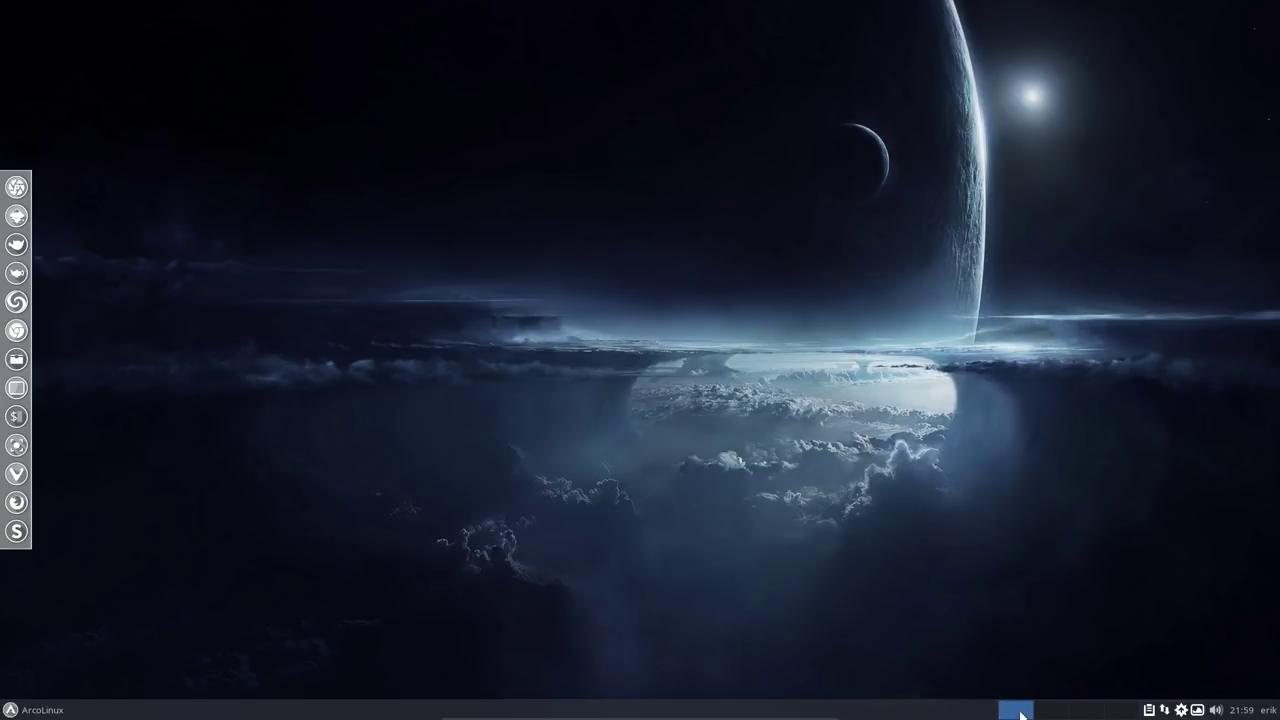
{"action": "right_click", "coordinate": [1020, 714]}
{"action": "mouse_move", "coordinate": [1021, 710]}
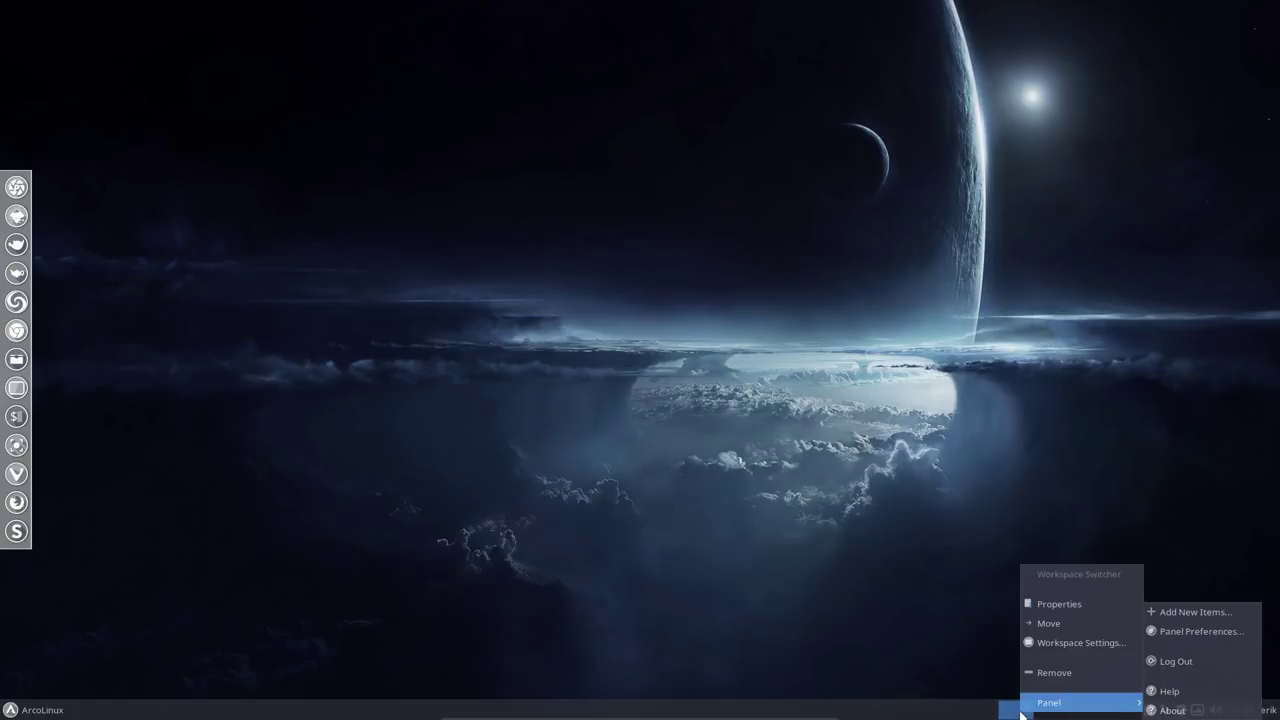
{"action": "left_click", "coordinate": [1072, 644]}
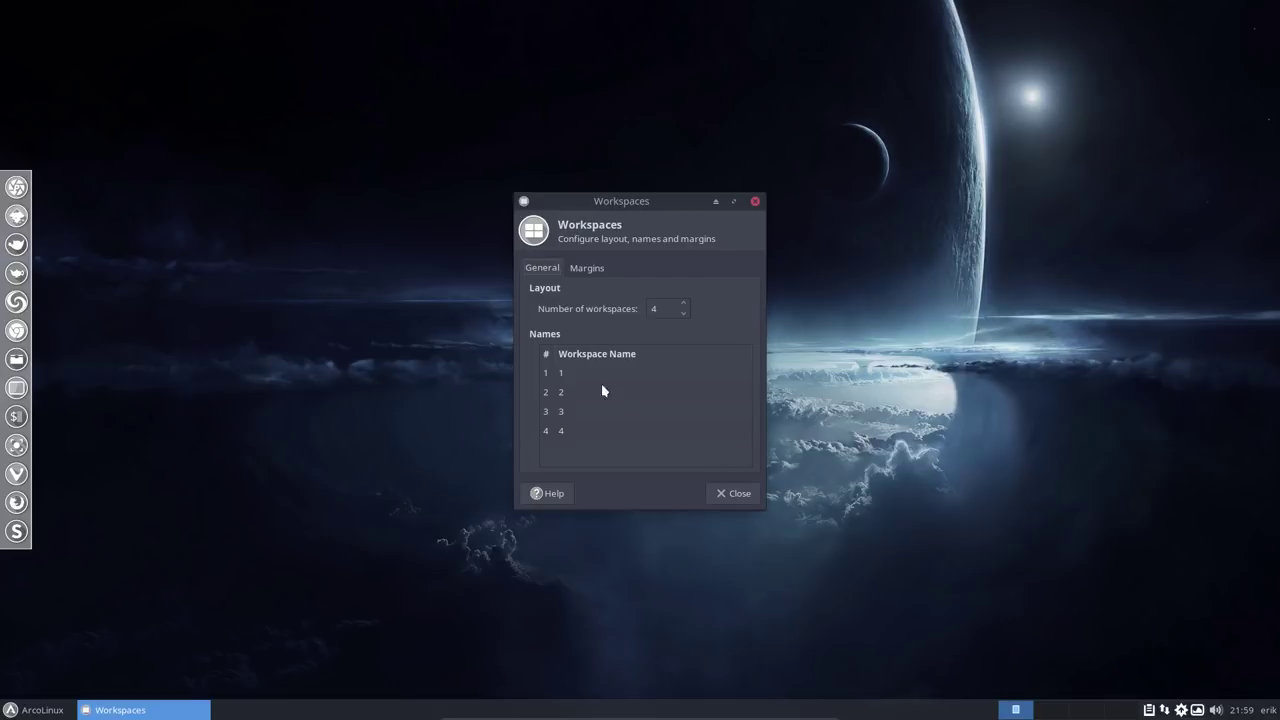
{"action": "left_click", "coordinate": [684, 308]}
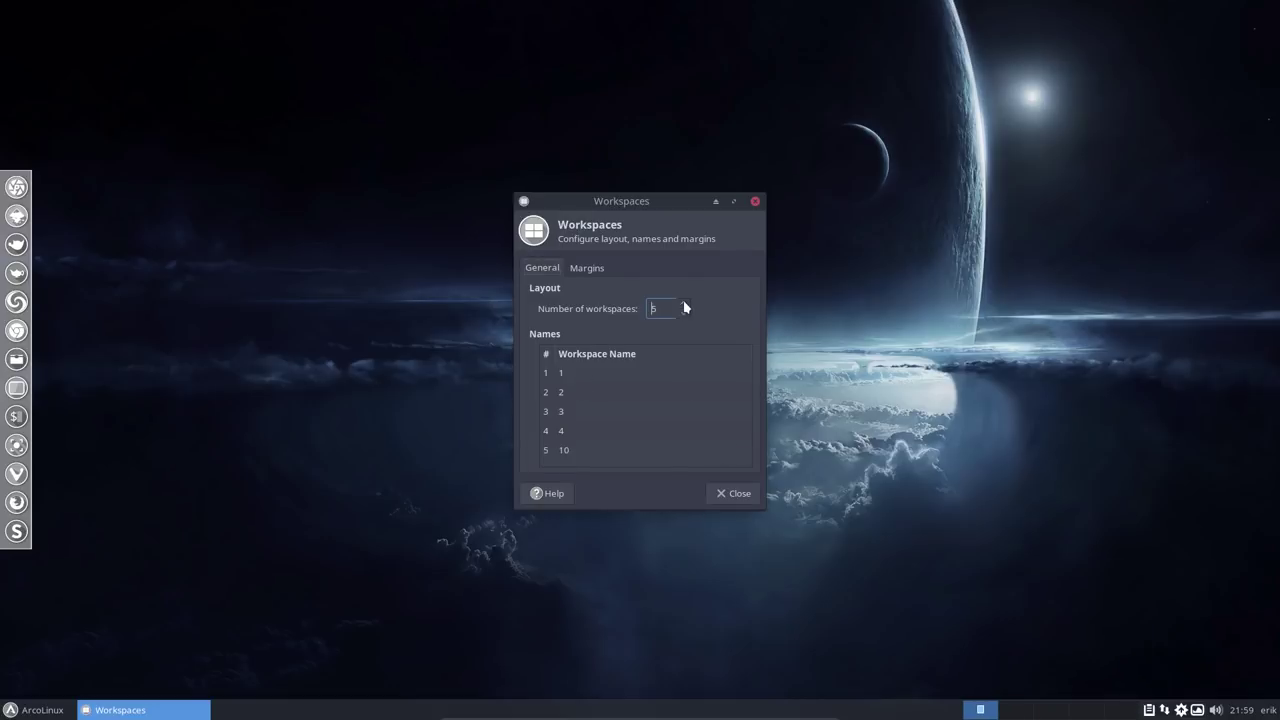
{"action": "left_click", "coordinate": [683, 315]}
{"action": "left_click", "coordinate": [683, 315]}
{"action": "left_click", "coordinate": [683, 315]}
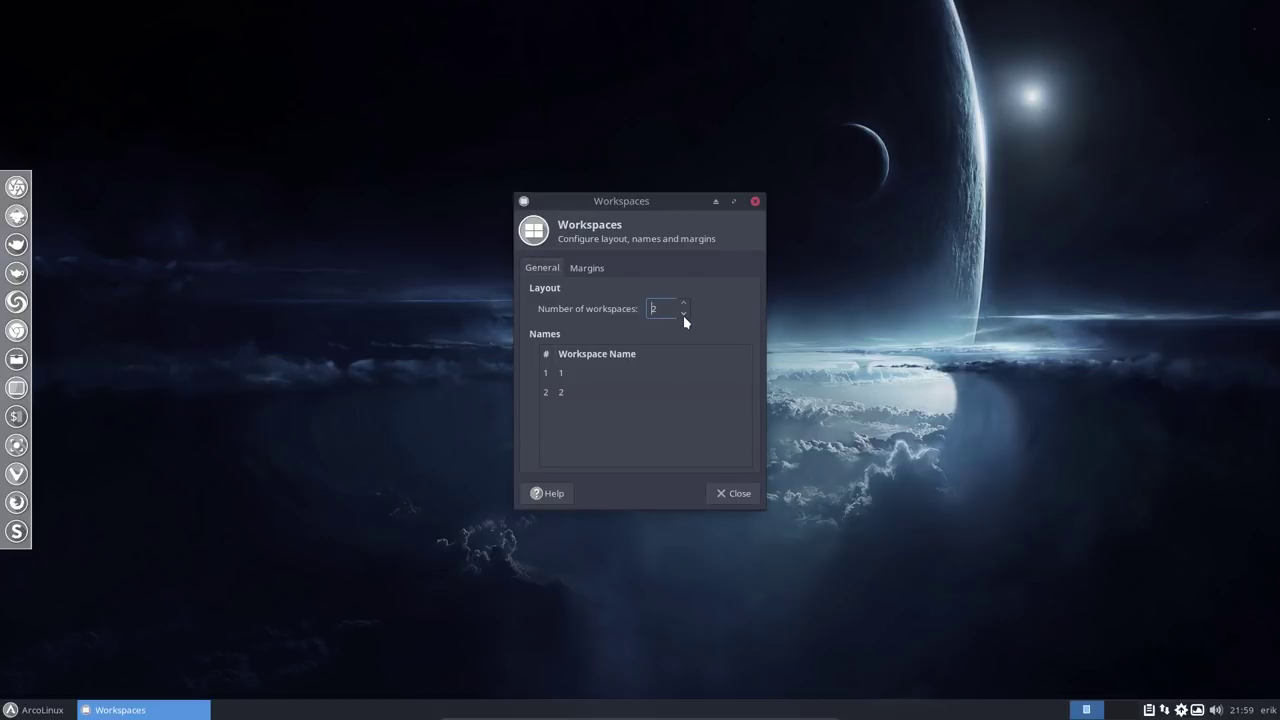
Step: Switch between workspaces 1 and 2, settle the workspace count on 2 again, and close settings
{"action": "left_click", "coordinate": [1099, 710]}
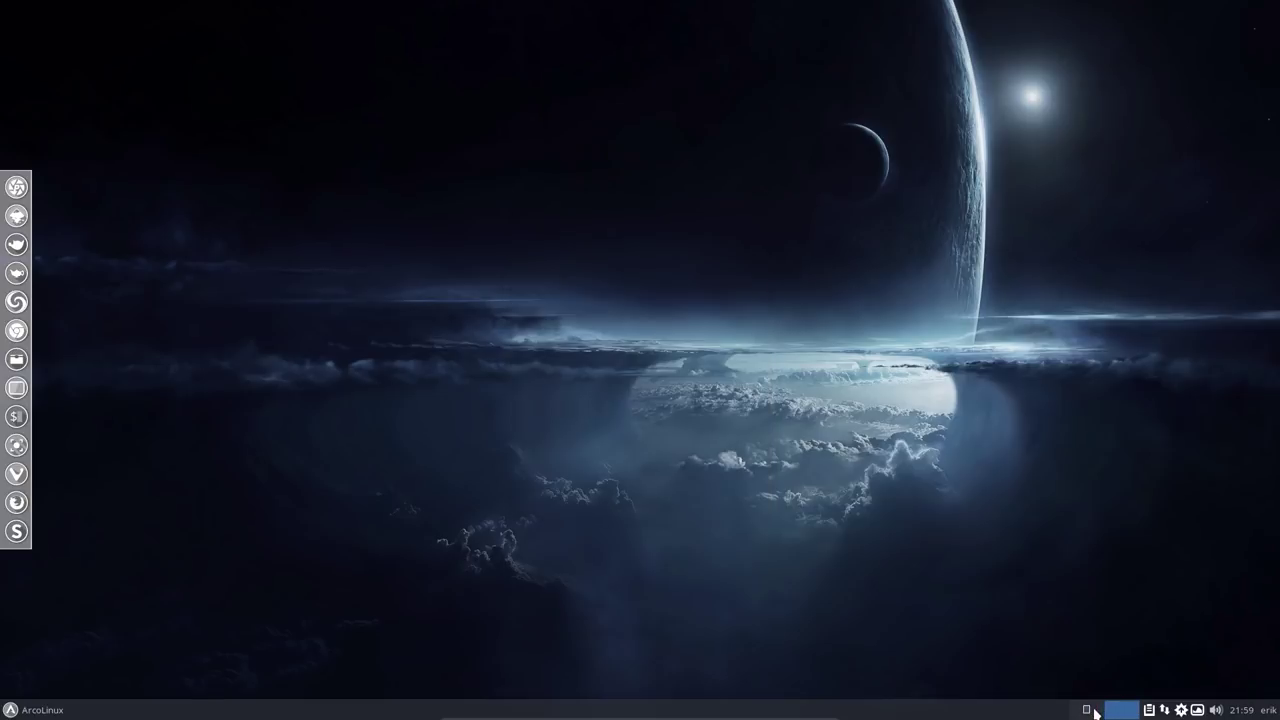
{"action": "left_click", "coordinate": [1084, 711]}
{"action": "left_click", "coordinate": [684, 303]}
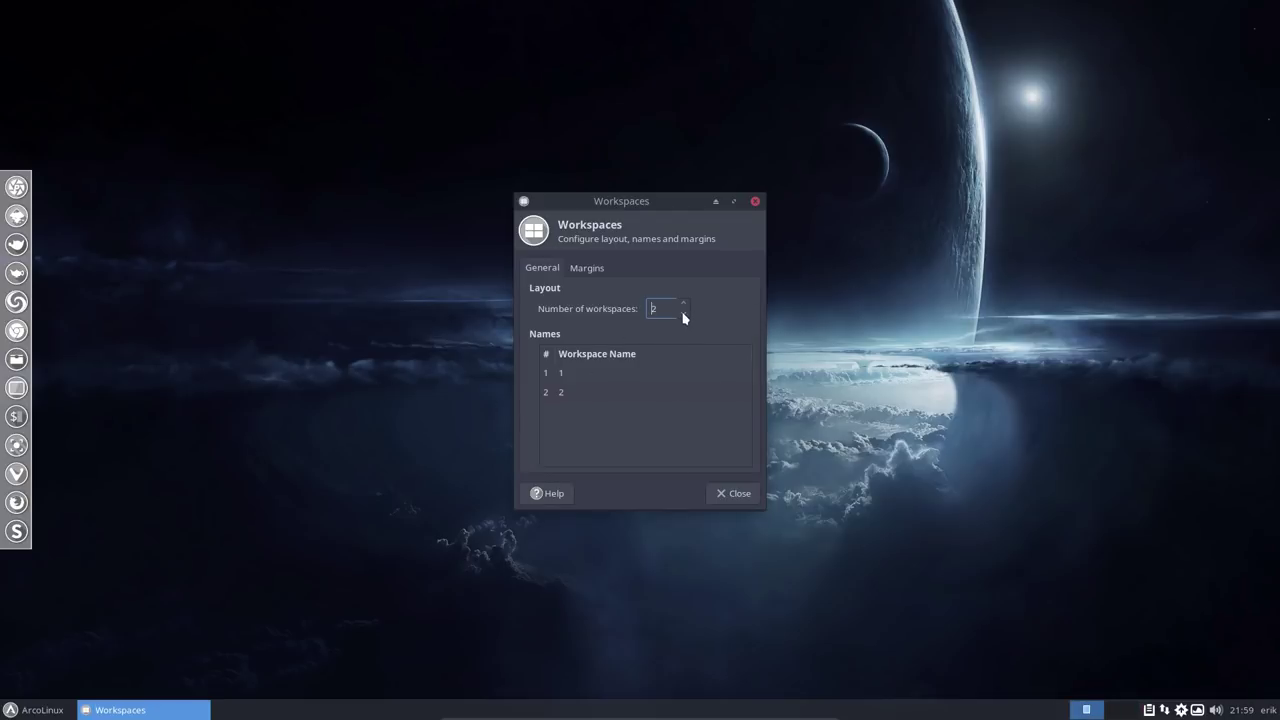
{"action": "left_click", "coordinate": [684, 314]}
{"action": "left_click", "coordinate": [684, 303]}
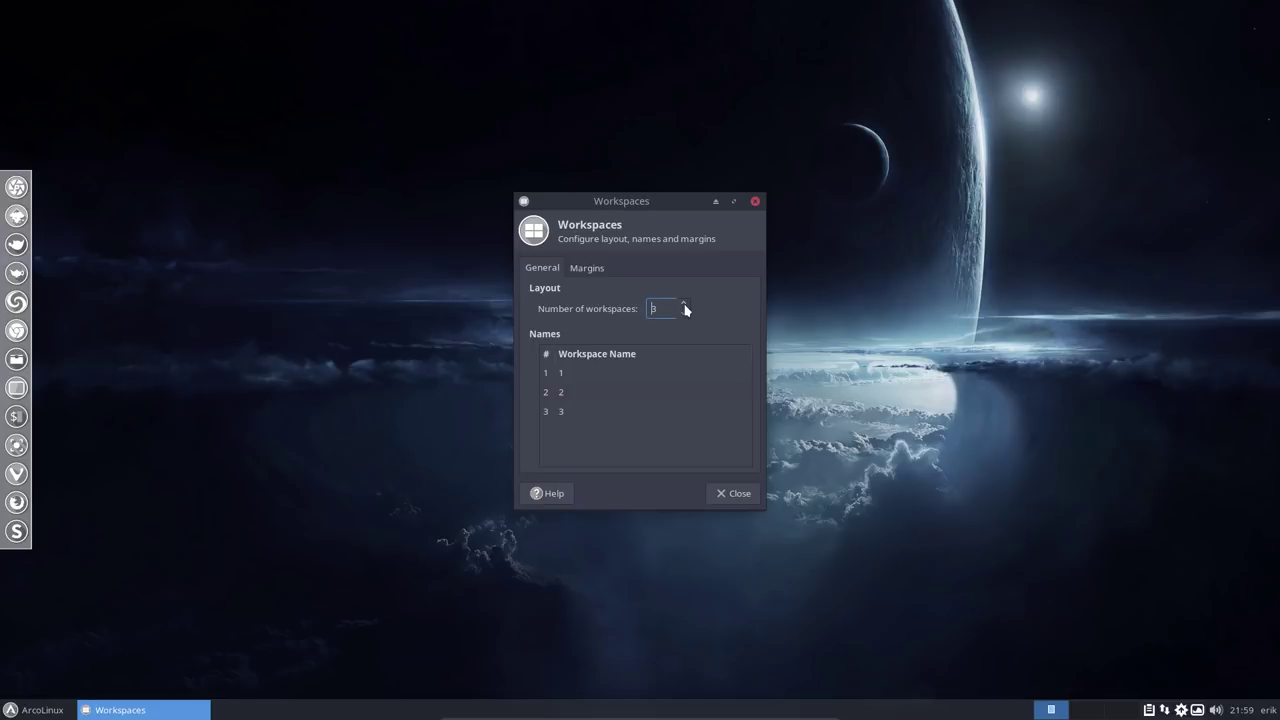
{"action": "left_click", "coordinate": [684, 304]}
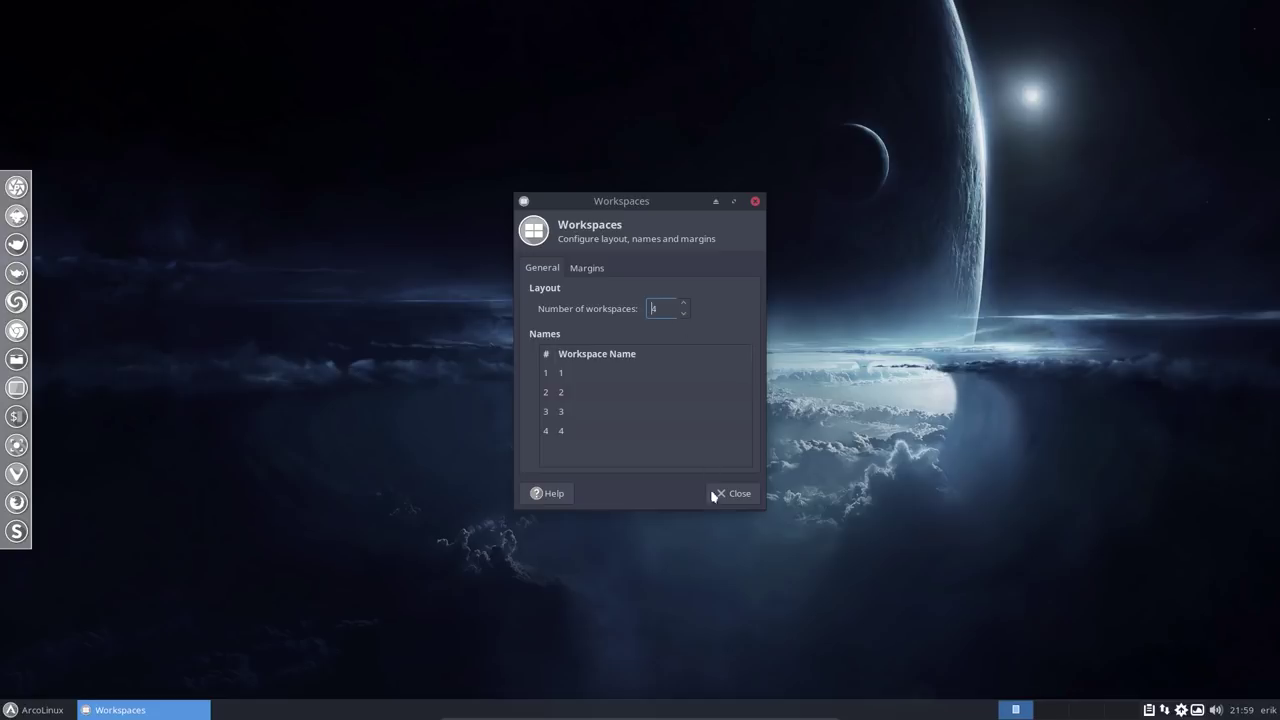
{"action": "left_click", "coordinate": [685, 304]}
{"action": "left_click", "coordinate": [684, 314]}
{"action": "left_click", "coordinate": [684, 314]}
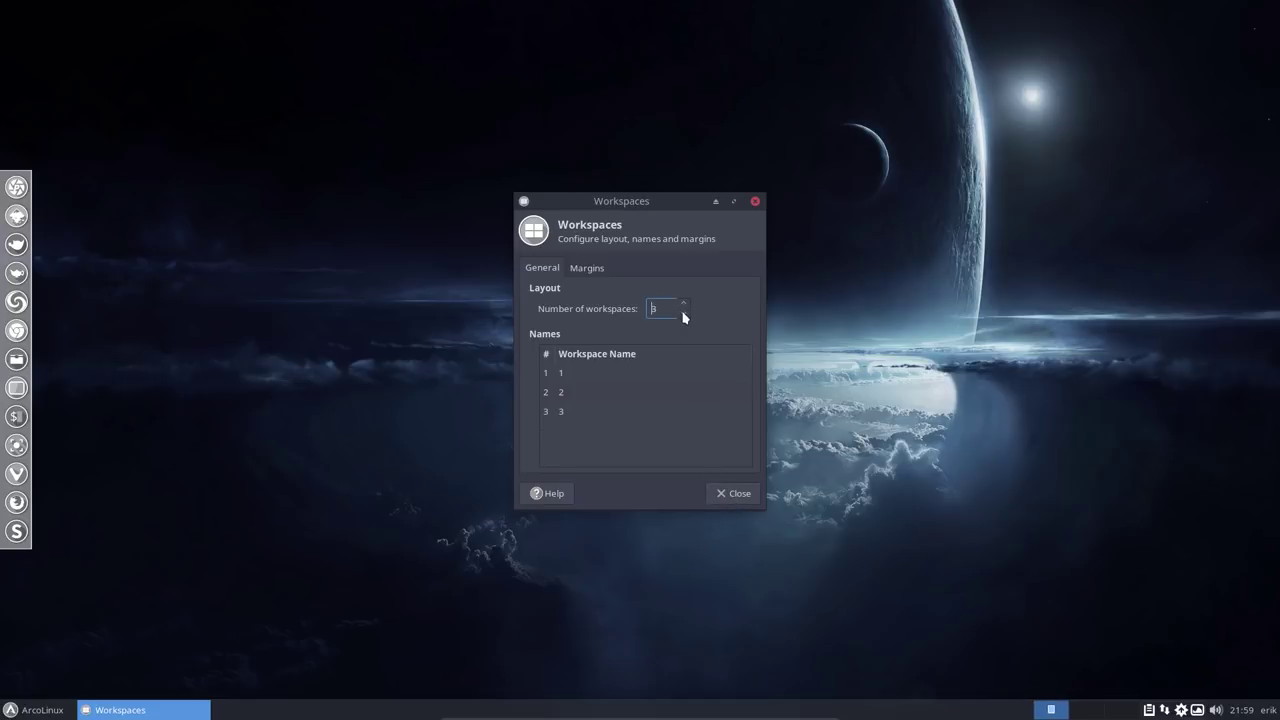
{"action": "left_click", "coordinate": [684, 314]}
{"action": "left_click", "coordinate": [735, 494]}
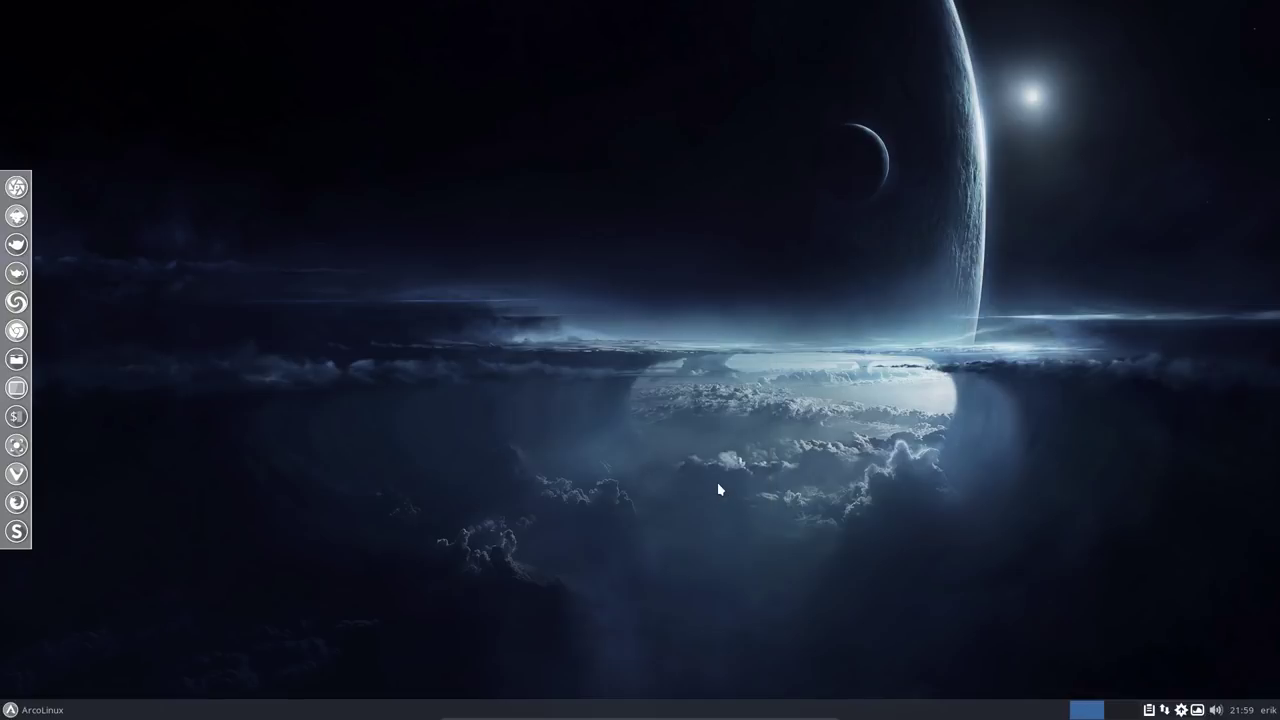
Step: Open arcolinux.info from the application menu, maximize Chrome, and go to the Beta Editions page
{"action": "left_click", "coordinate": [14, 709]}
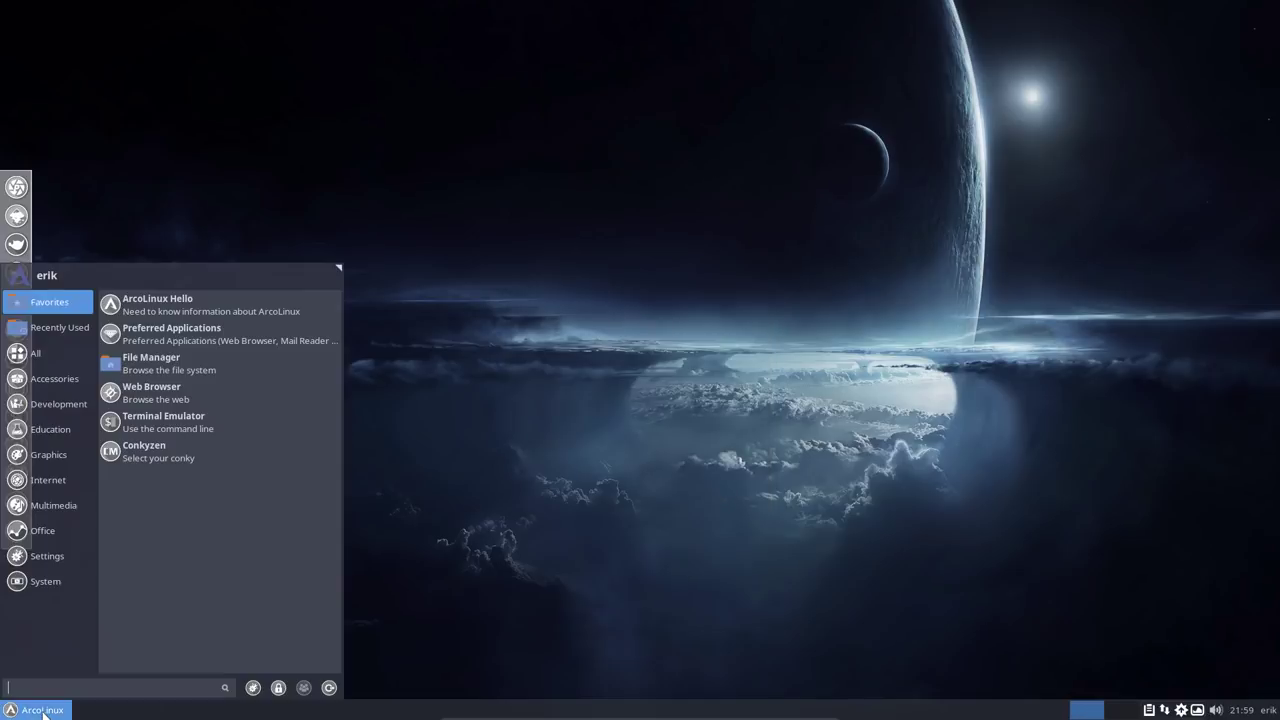
{"action": "left_click", "coordinate": [194, 303]}
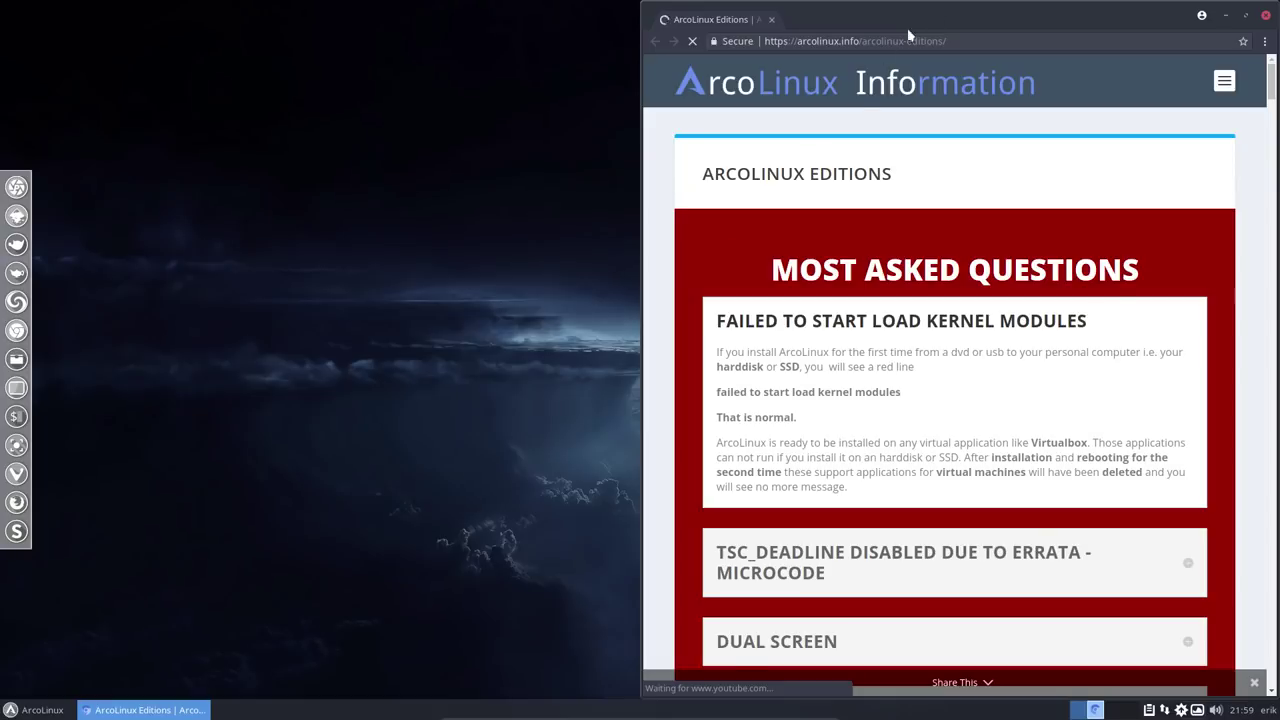
{"action": "double_click", "coordinate": [908, 30]}
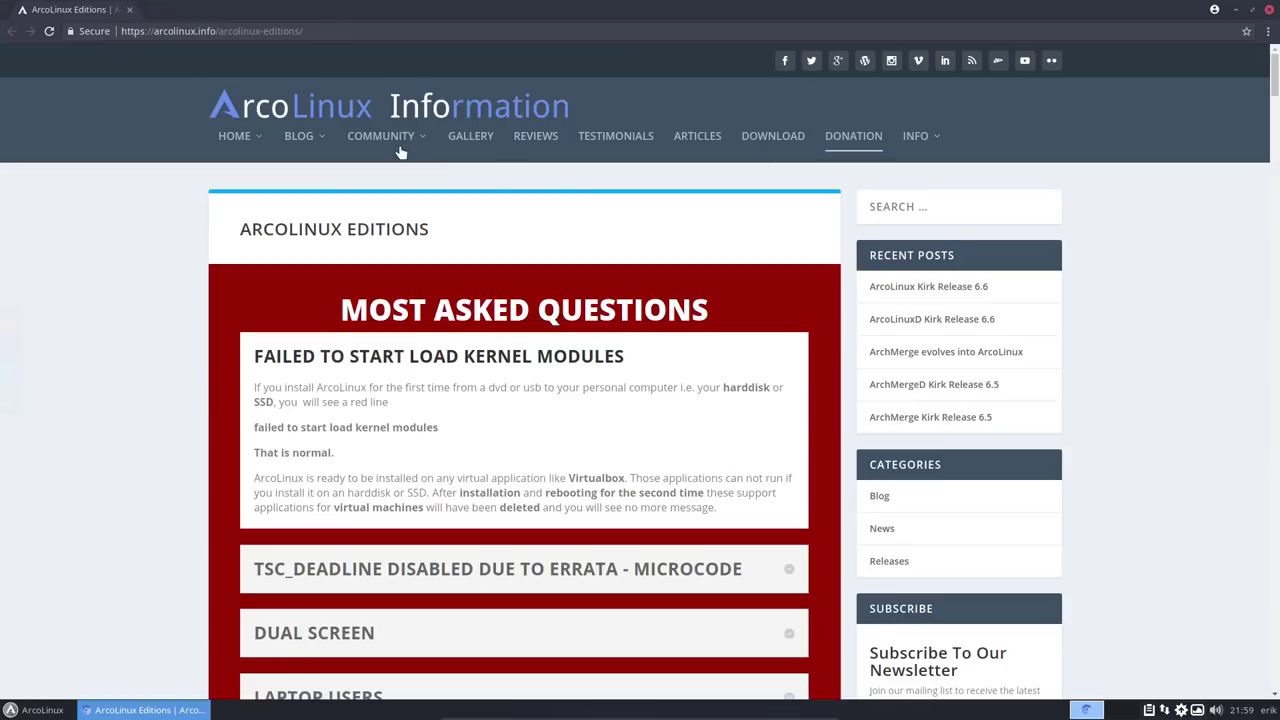
{"action": "mouse_move", "coordinate": [397, 209]}
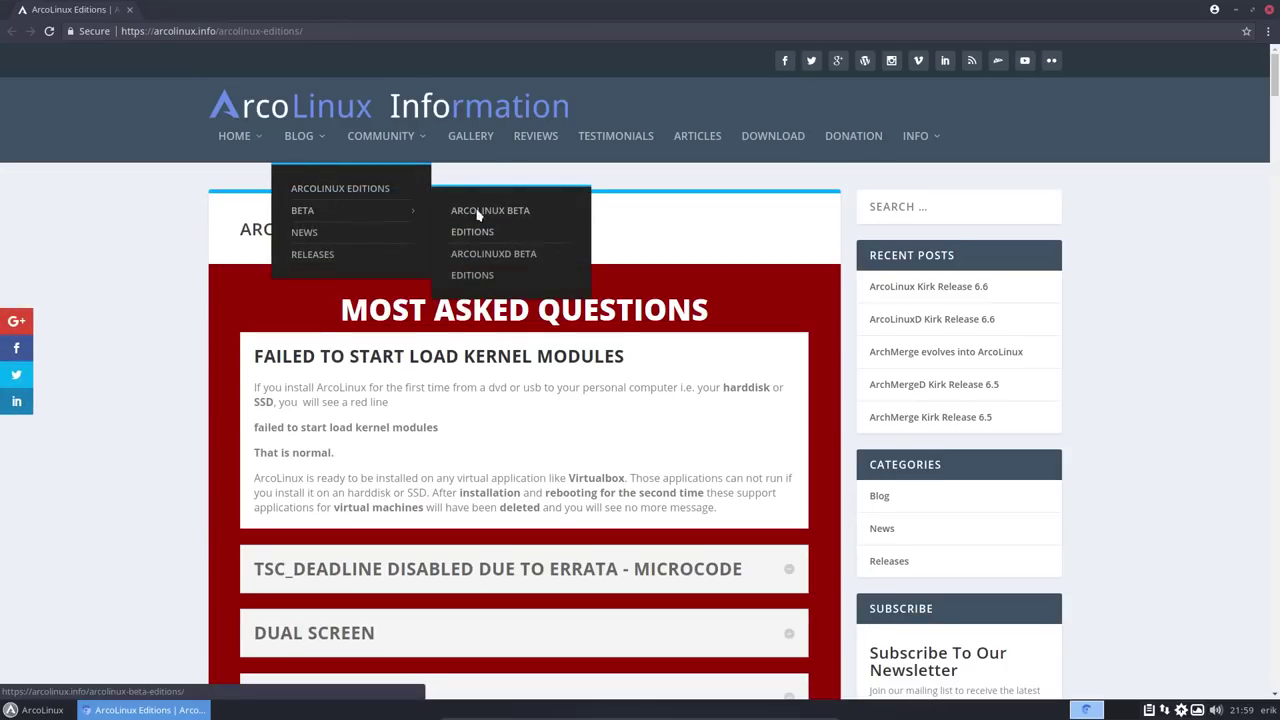
{"action": "left_click", "coordinate": [477, 209]}
{"action": "scroll", "coordinate": [211, 350], "scroll_direction": "down", "scroll_amount": 20}
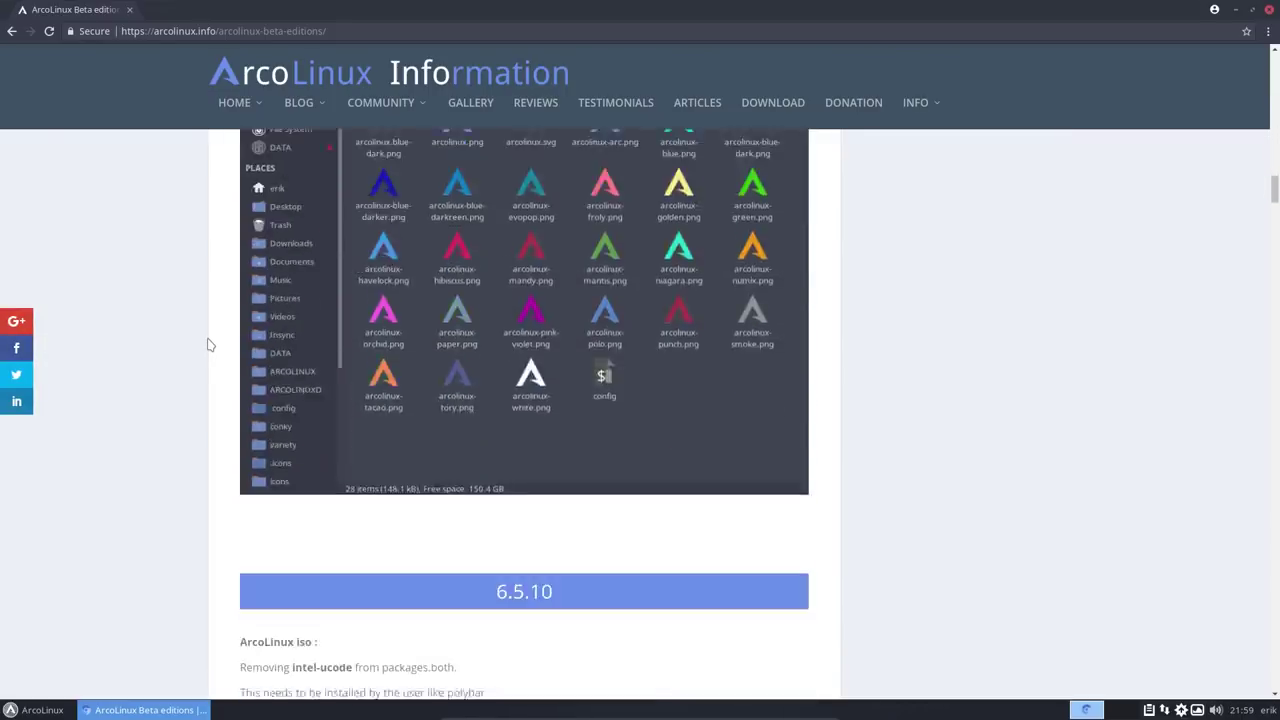
{"action": "scroll", "coordinate": [210, 345], "scroll_direction": "up", "scroll_amount": 10}
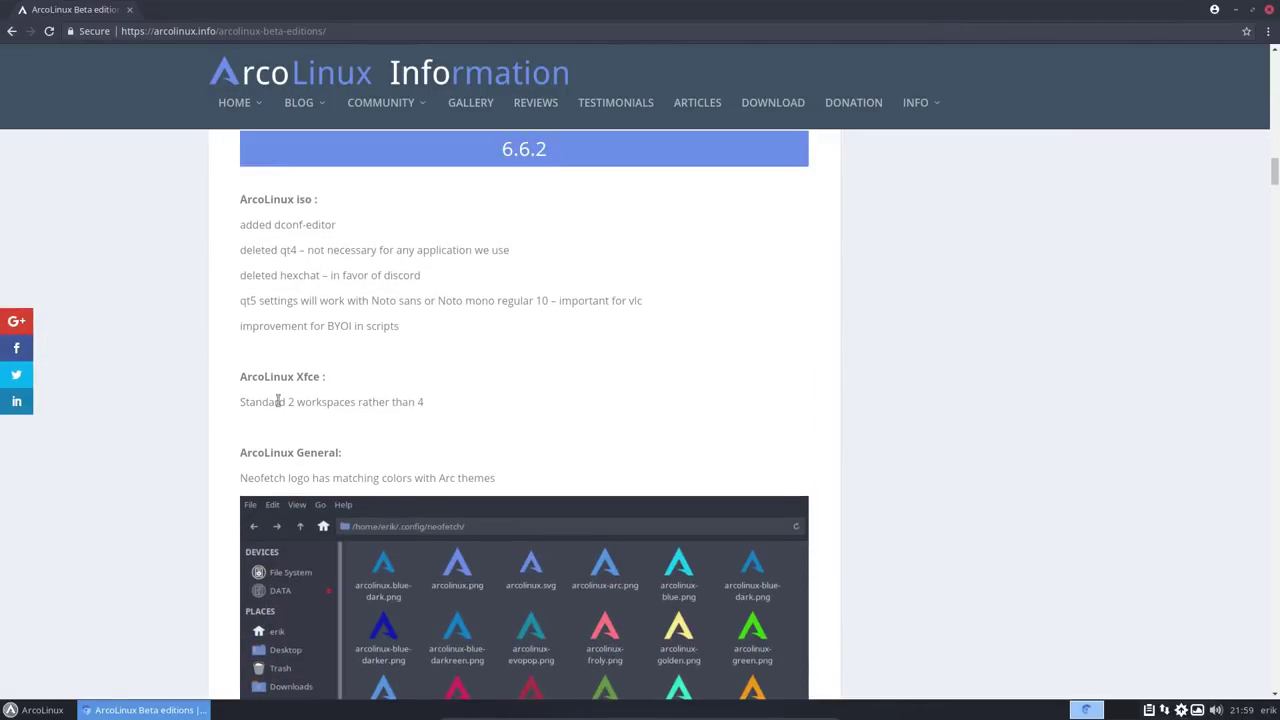
Step: Highlight the '2 workspaces instead of 4' note and the Neofetch logo colours note
{"action": "left_click_drag", "start_coordinate": [279, 401], "coordinate": [450, 406]}
{"action": "scroll", "coordinate": [445, 410], "scroll_direction": "down", "scroll_amount": 2}
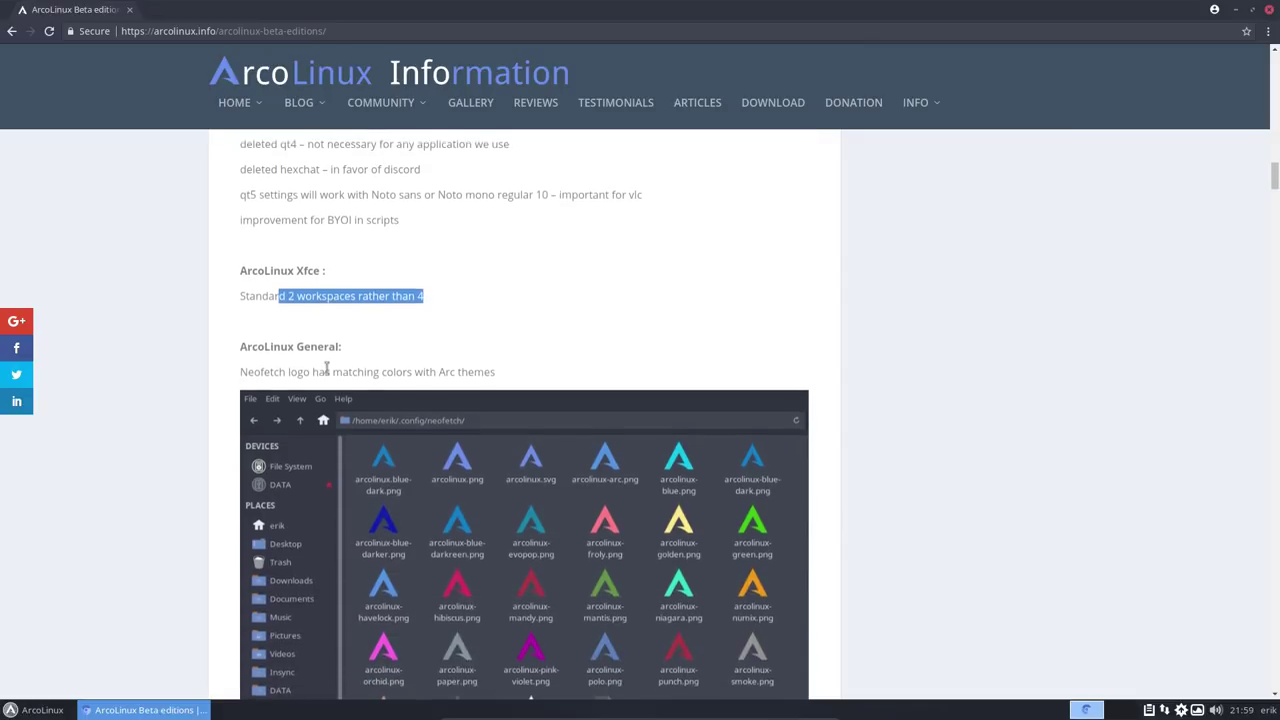
{"action": "left_click_drag", "start_coordinate": [273, 371], "coordinate": [482, 386]}
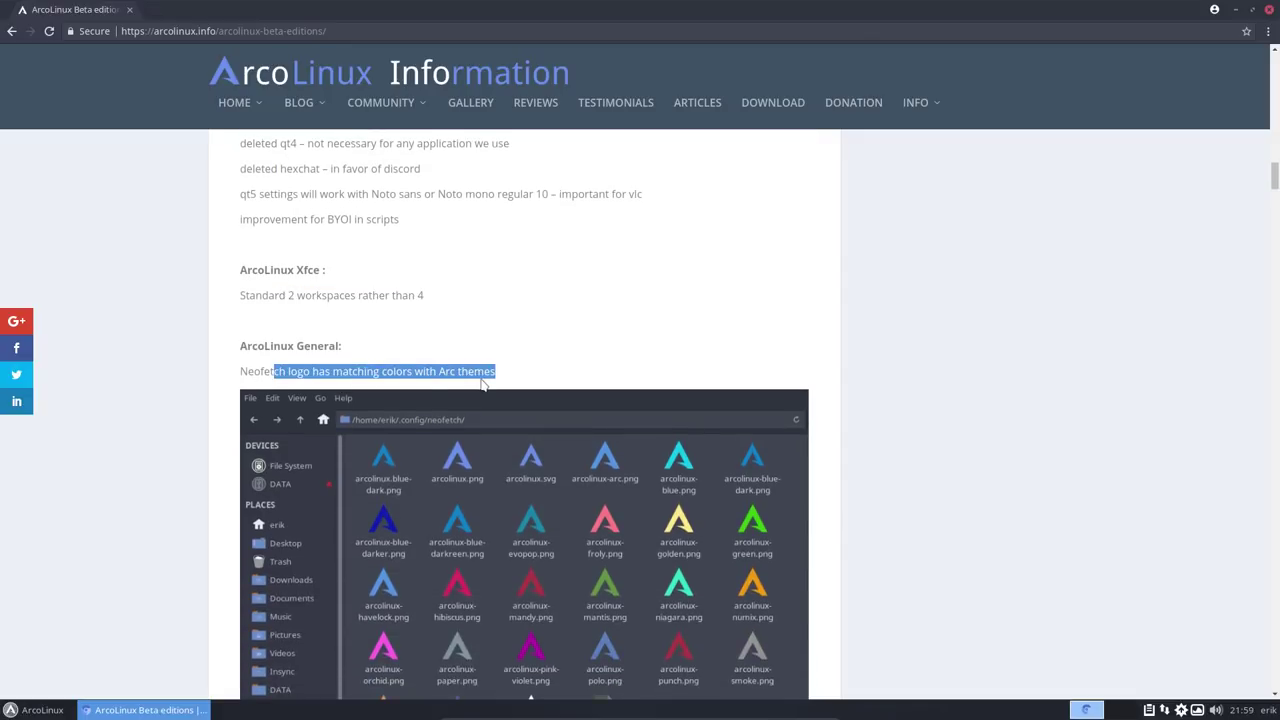
{"action": "scroll", "coordinate": [482, 386], "scroll_direction": "down", "scroll_amount": 3}
{"action": "left_click", "coordinate": [14, 705]}
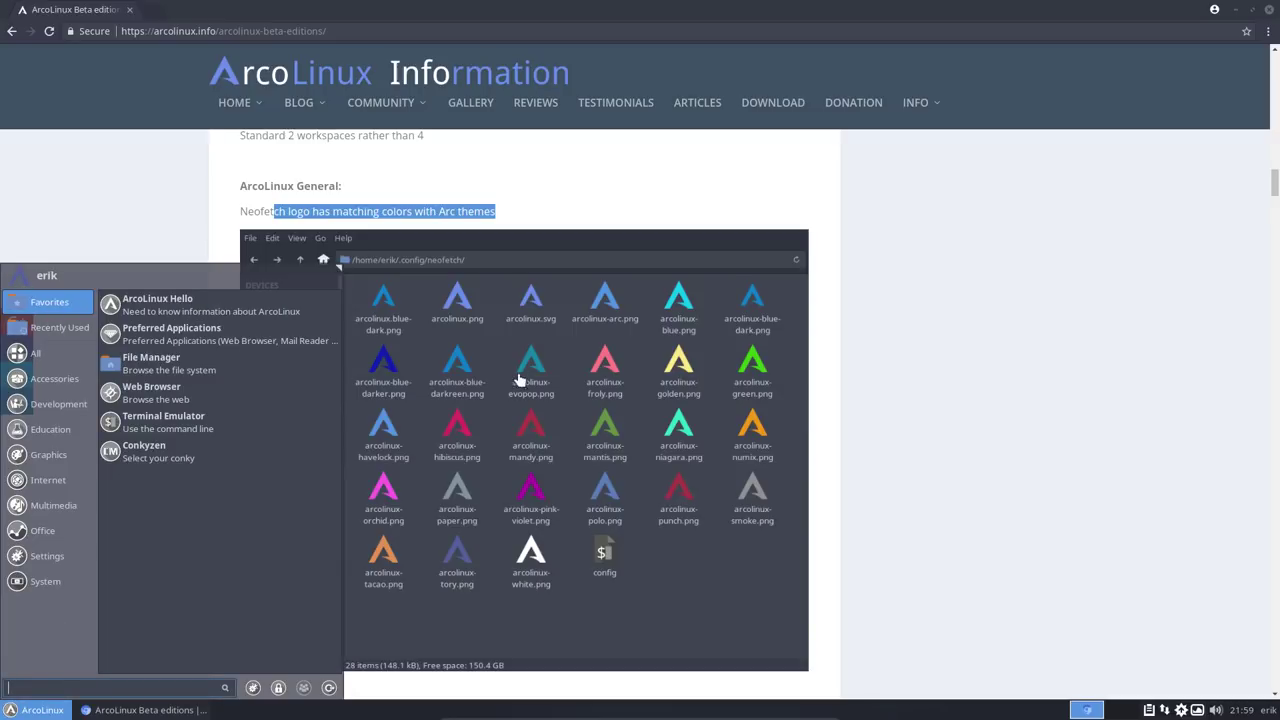
{"action": "left_click", "coordinate": [877, 521]}
{"action": "scroll", "coordinate": [640, 500], "scroll_direction": "down", "scroll_amount": 1}
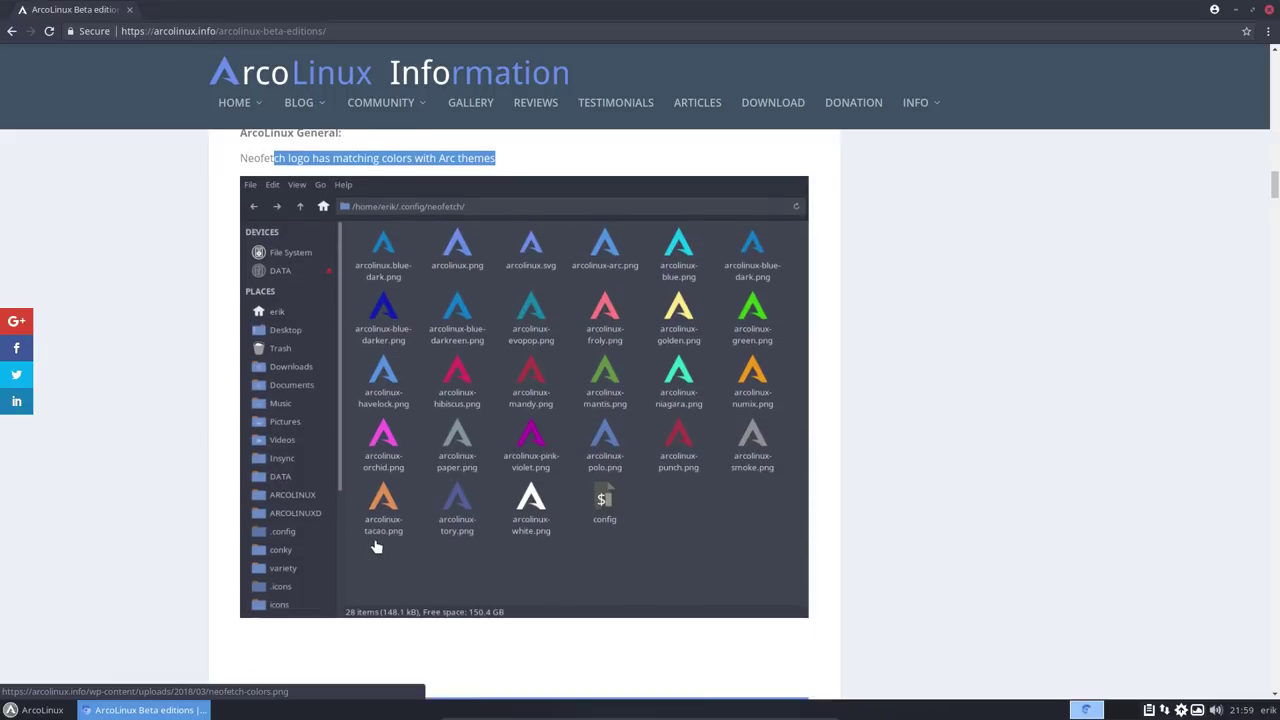
Step: Show the neofetch logo in a terminal, then view the Neofetch colours screenshot full size
{"action": "key", "text": "ctrl+alt+t"}
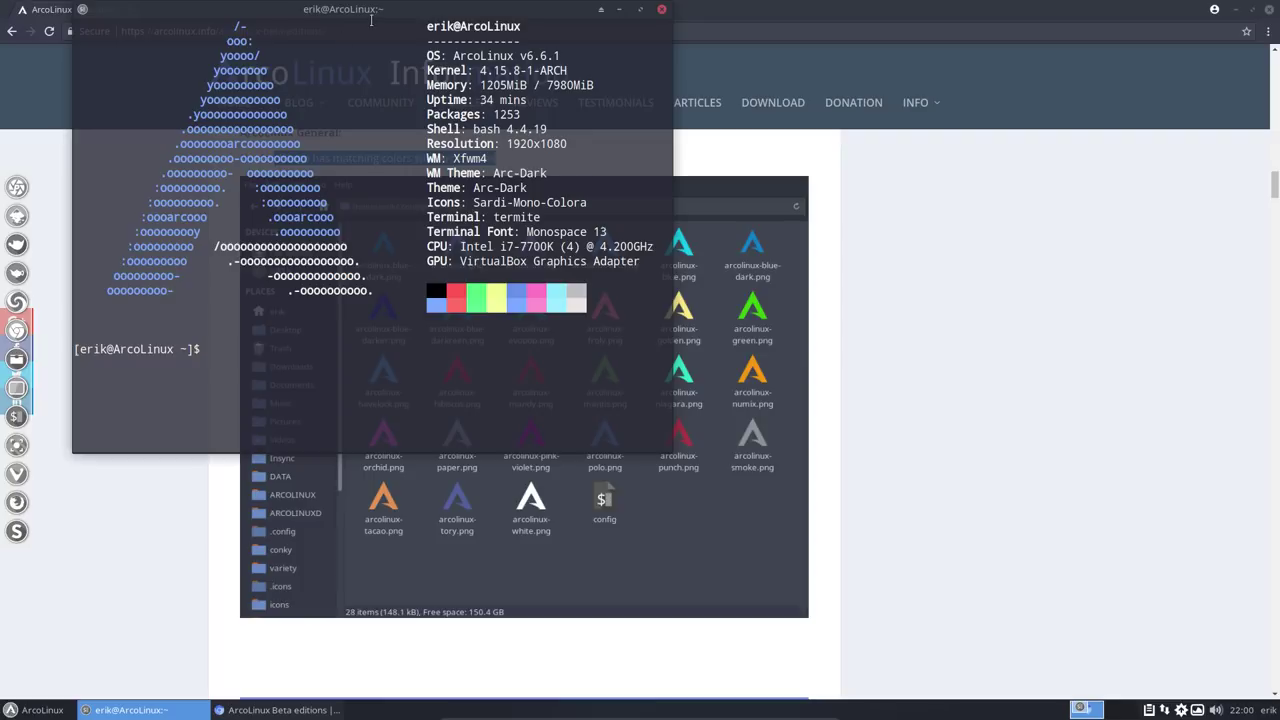
{"action": "left_click", "coordinate": [661, 9]}
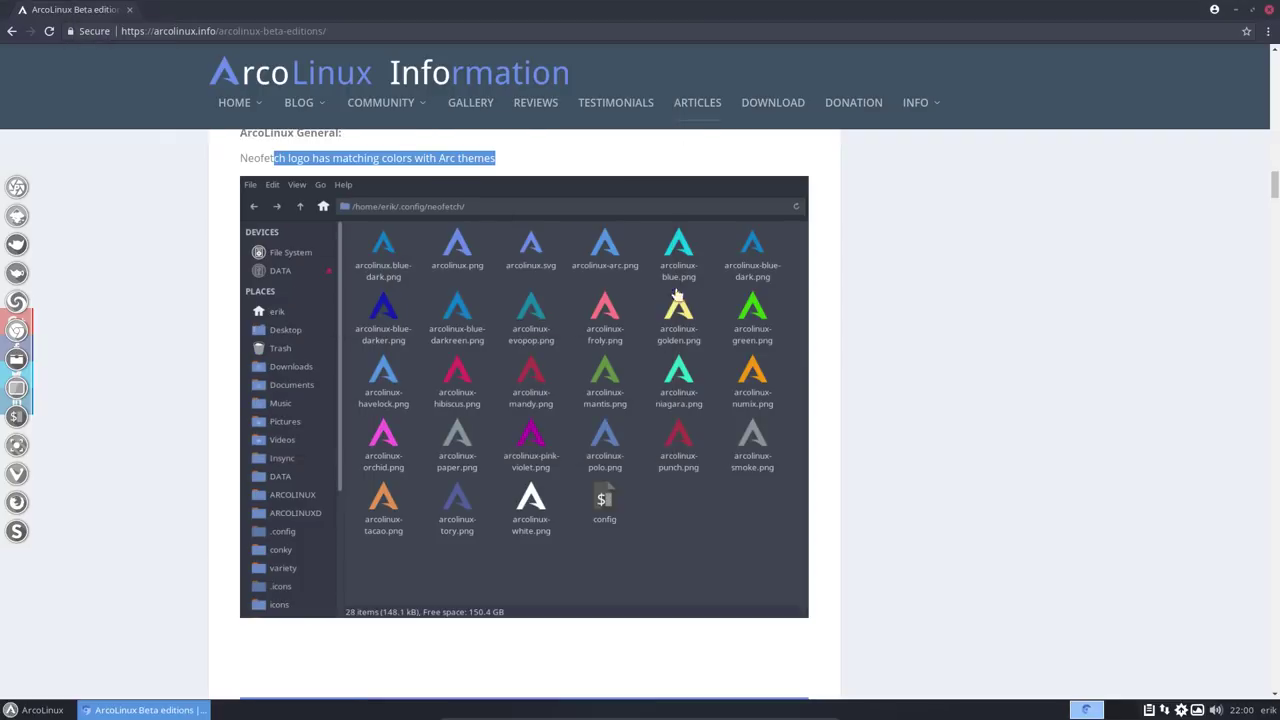
{"action": "left_click", "coordinate": [644, 513]}
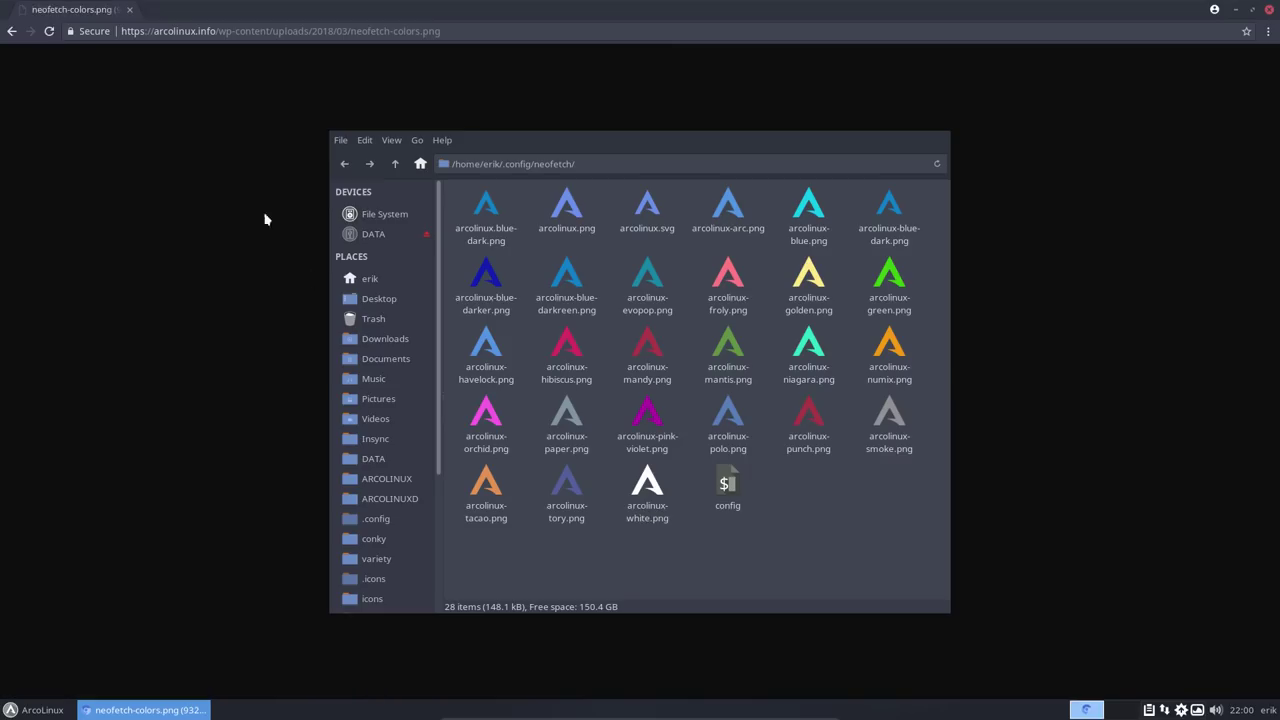
{"action": "left_click", "coordinate": [12, 33]}
Step: Scroll back to the top of the Beta editions page at the 6.6.5 notes
{"action": "scroll", "coordinate": [180, 477], "scroll_direction": "down", "scroll_amount": 3}
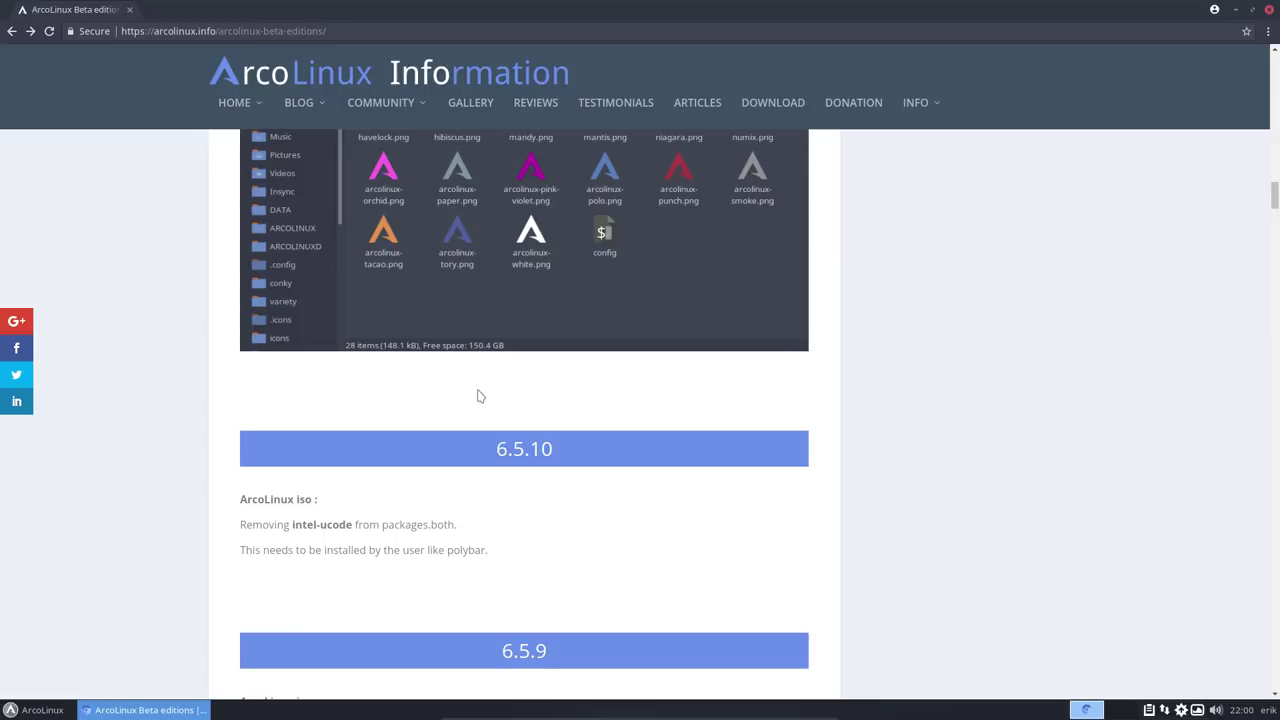
{"action": "scroll", "coordinate": [417, 411], "scroll_direction": "up", "scroll_amount": 2}
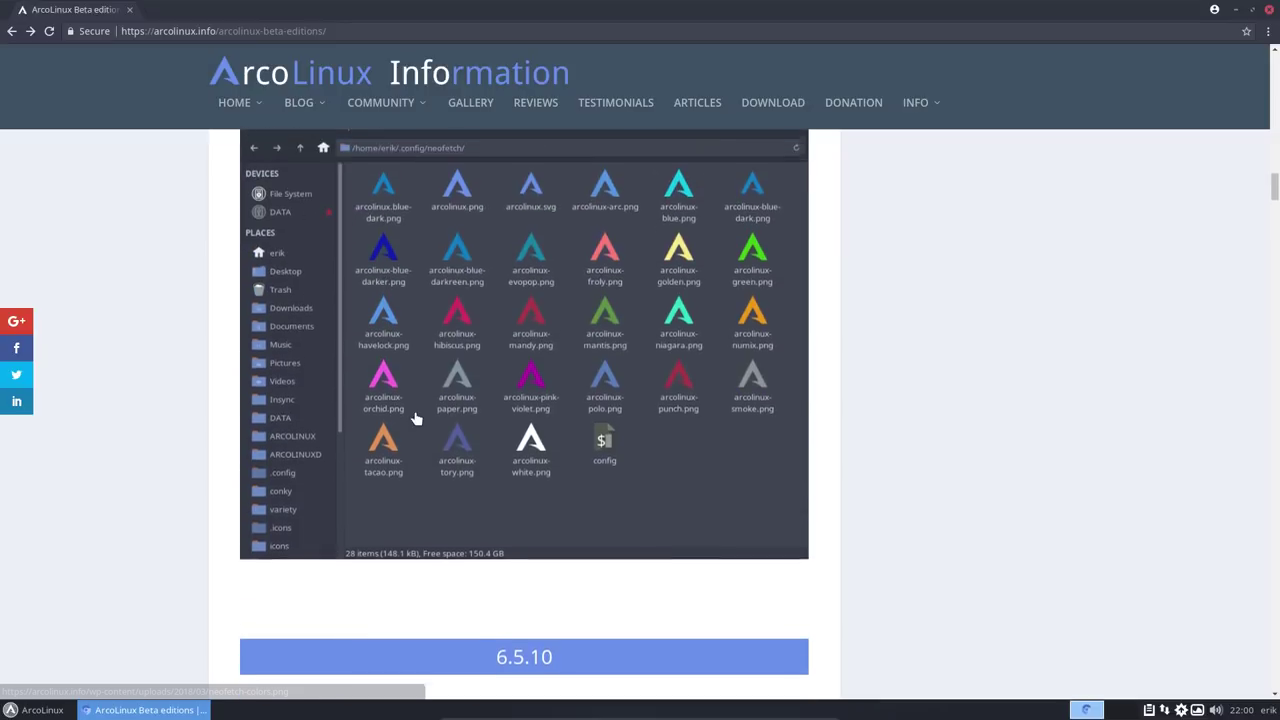
{"action": "scroll", "coordinate": [417, 418], "scroll_direction": "up", "scroll_amount": 6}
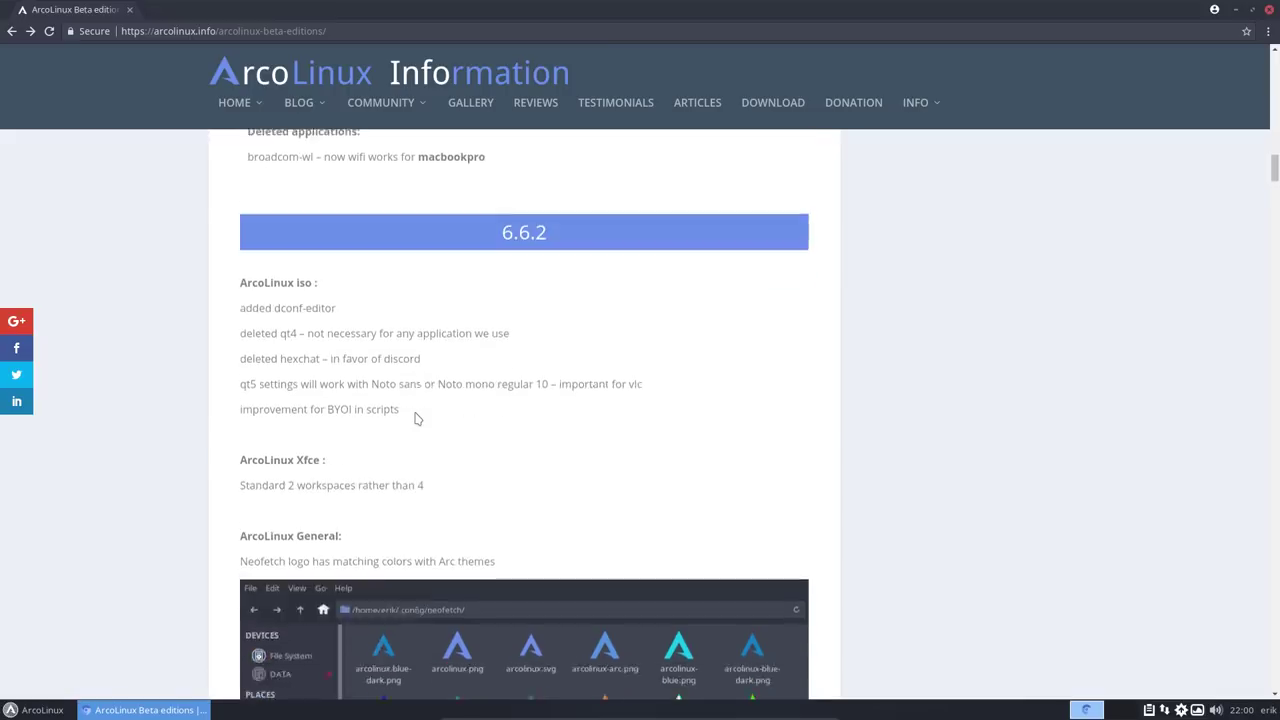
{"action": "scroll", "coordinate": [417, 418], "scroll_direction": "up", "scroll_amount": 7}
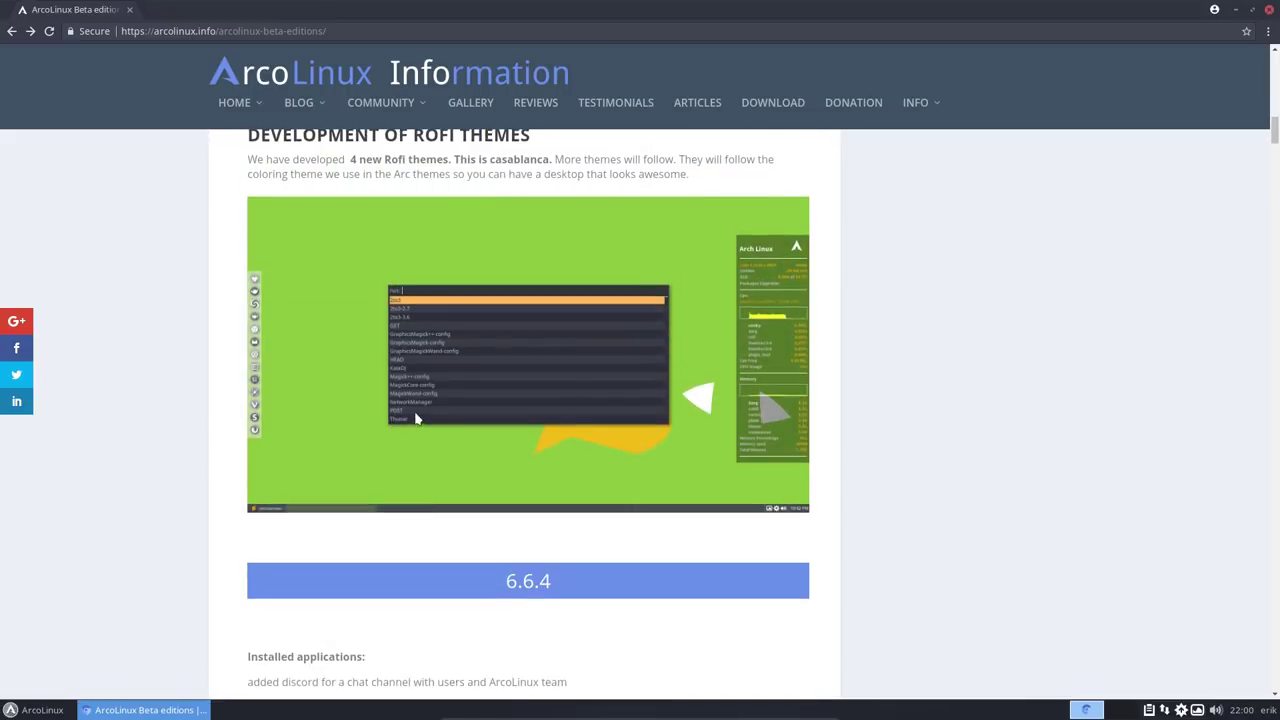
{"action": "scroll", "coordinate": [415, 418], "scroll_direction": "up", "scroll_amount": 3}
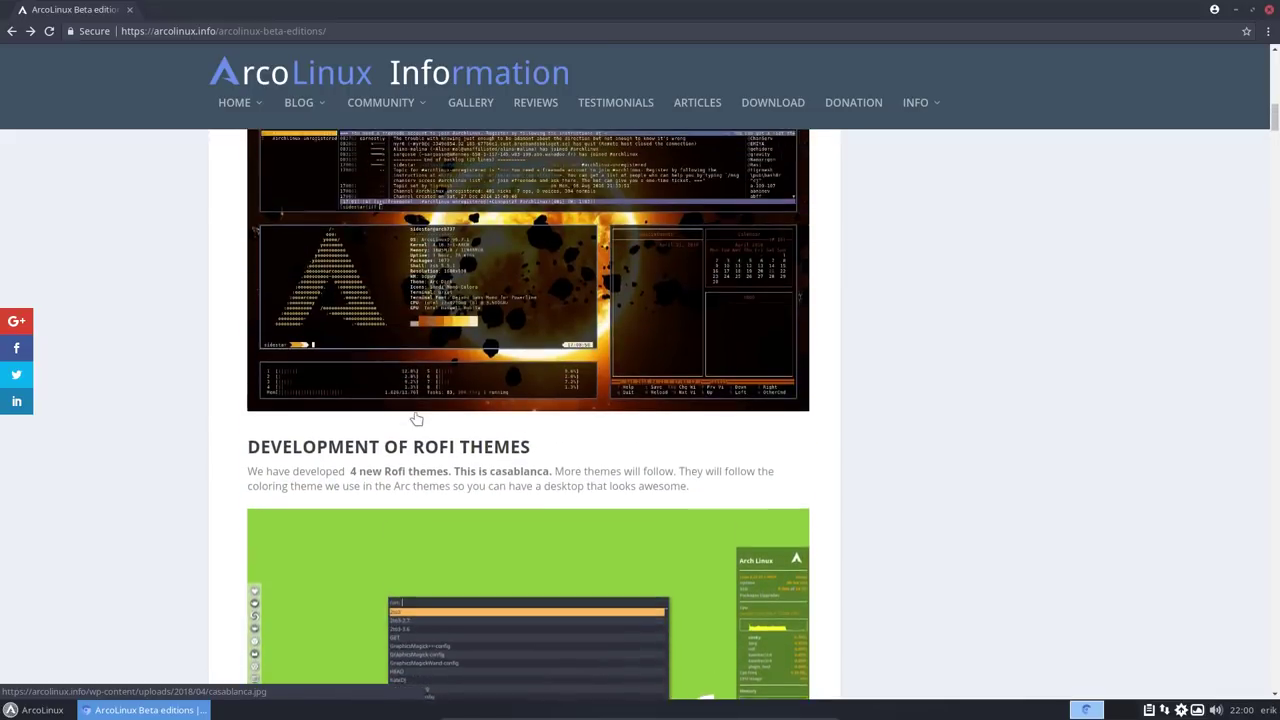
{"action": "scroll", "coordinate": [430, 454], "scroll_direction": "up", "scroll_amount": 10}
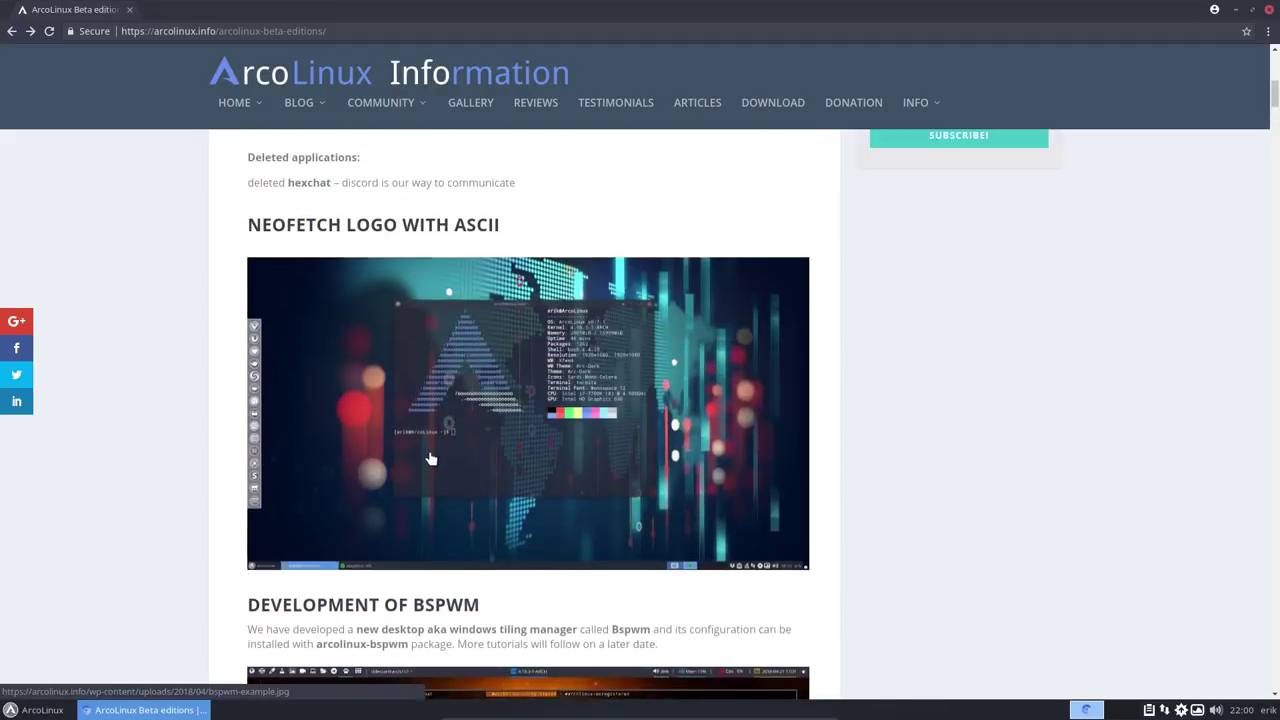
{"action": "scroll", "coordinate": [430, 454], "scroll_direction": "up", "scroll_amount": 3}
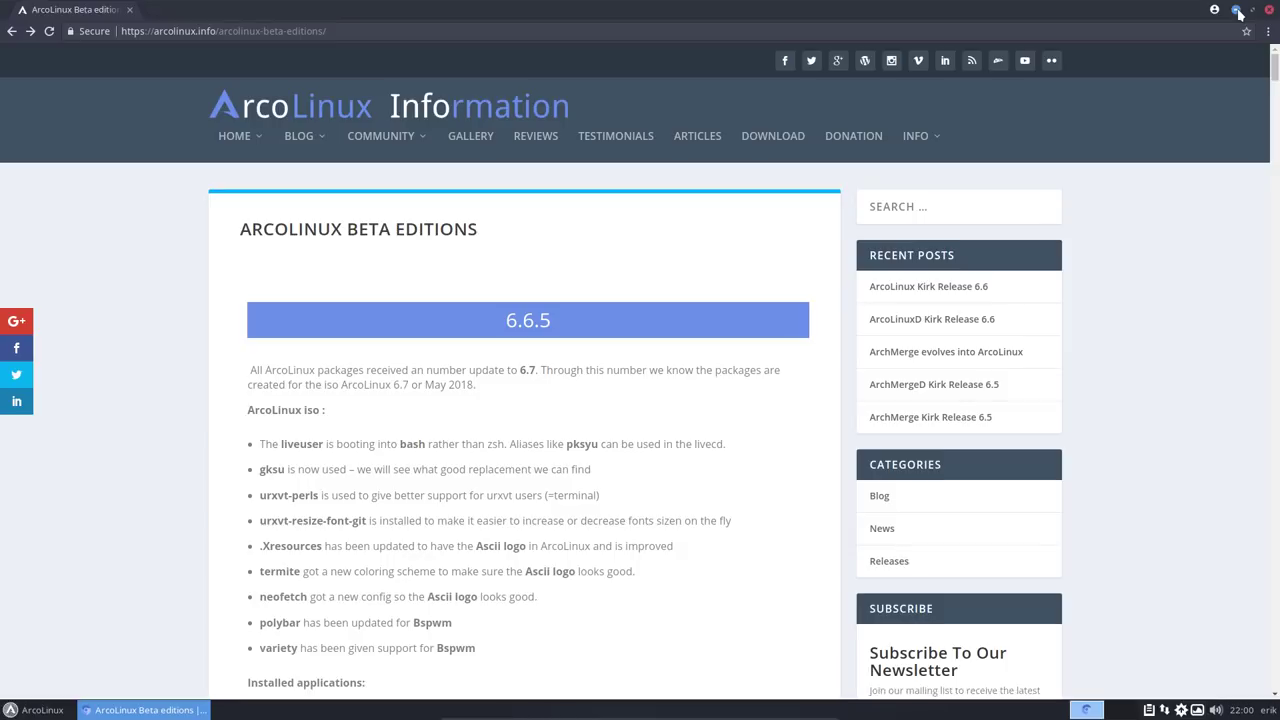
Step: Minimize Chrome, check the neofetch terminal showing ArcoLinux v6.6.1, then close it
{"action": "left_click", "coordinate": [1237, 10]}
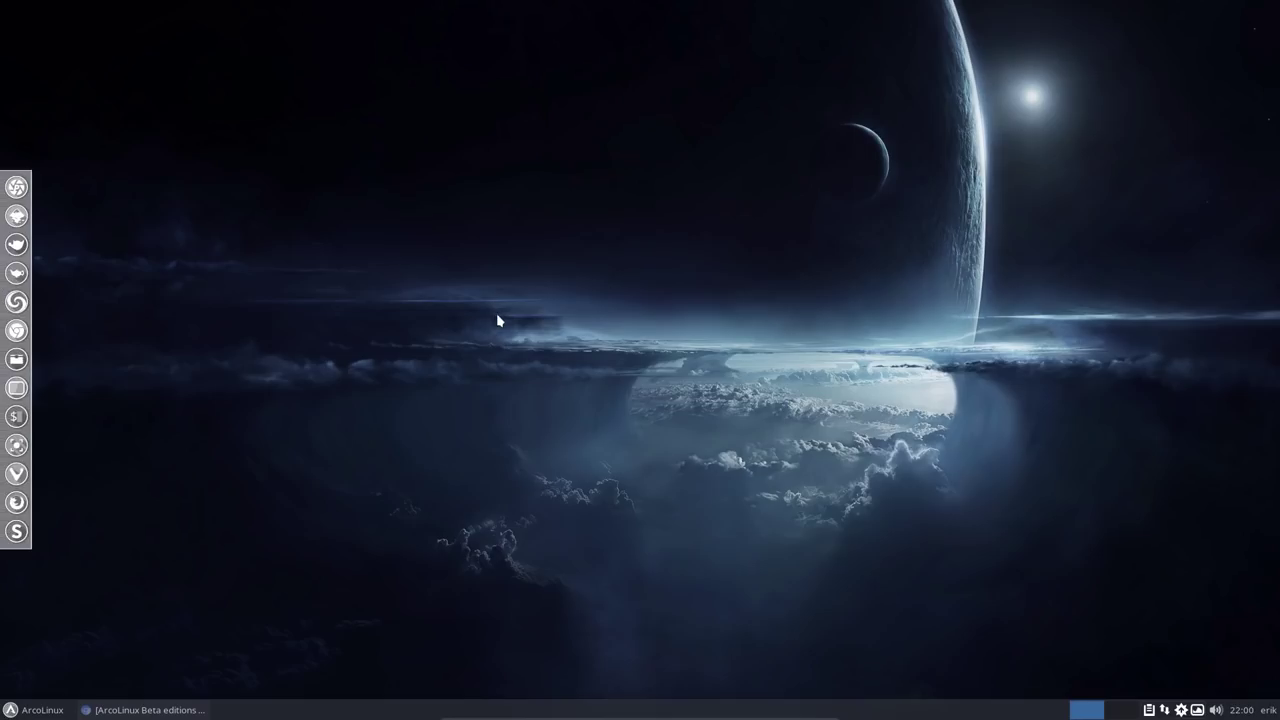
{"action": "key", "text": "ctrl+alt+t"}
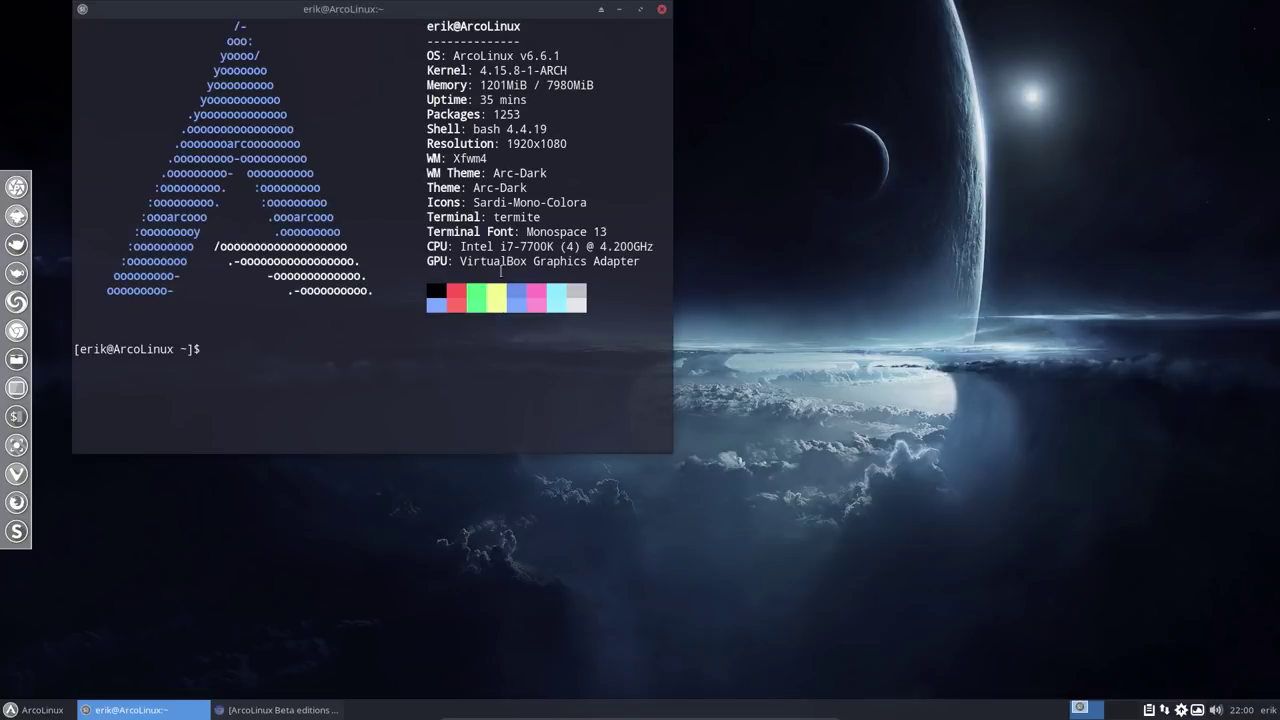
{"action": "left_click_drag", "start_coordinate": [492, 20], "coordinate": [749, 160]}
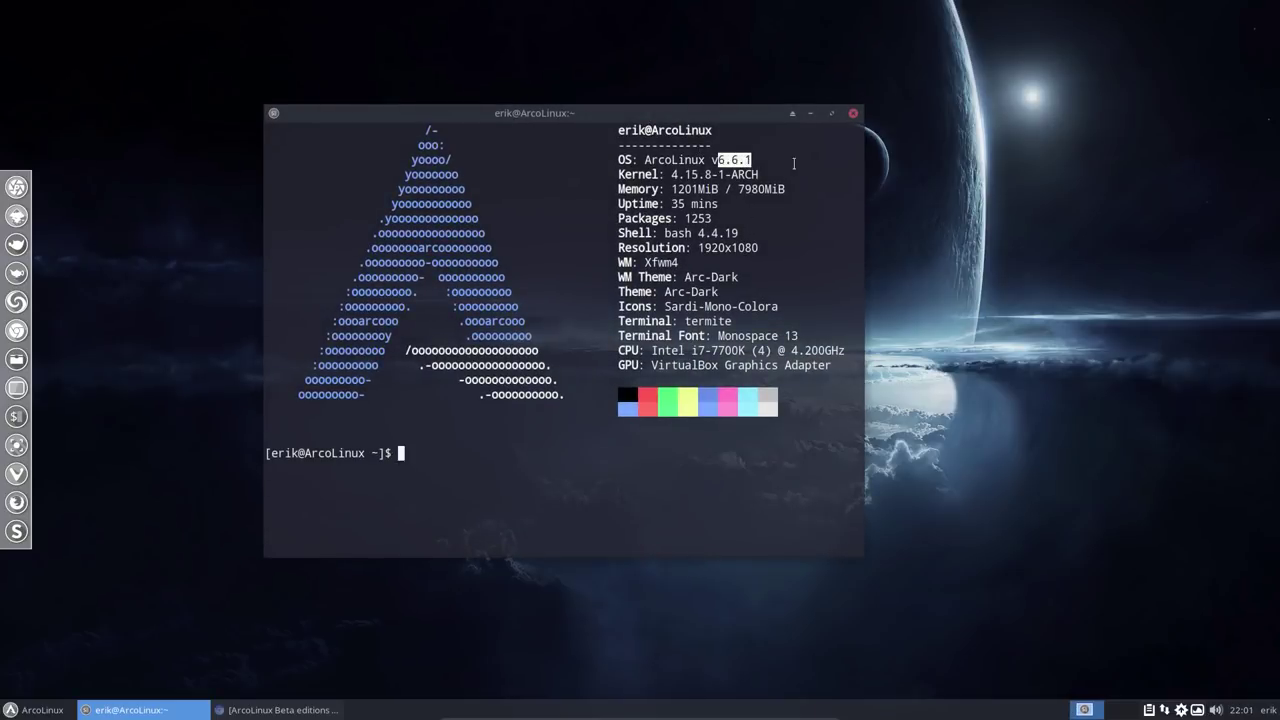
{"action": "left_click", "coordinate": [853, 114]}
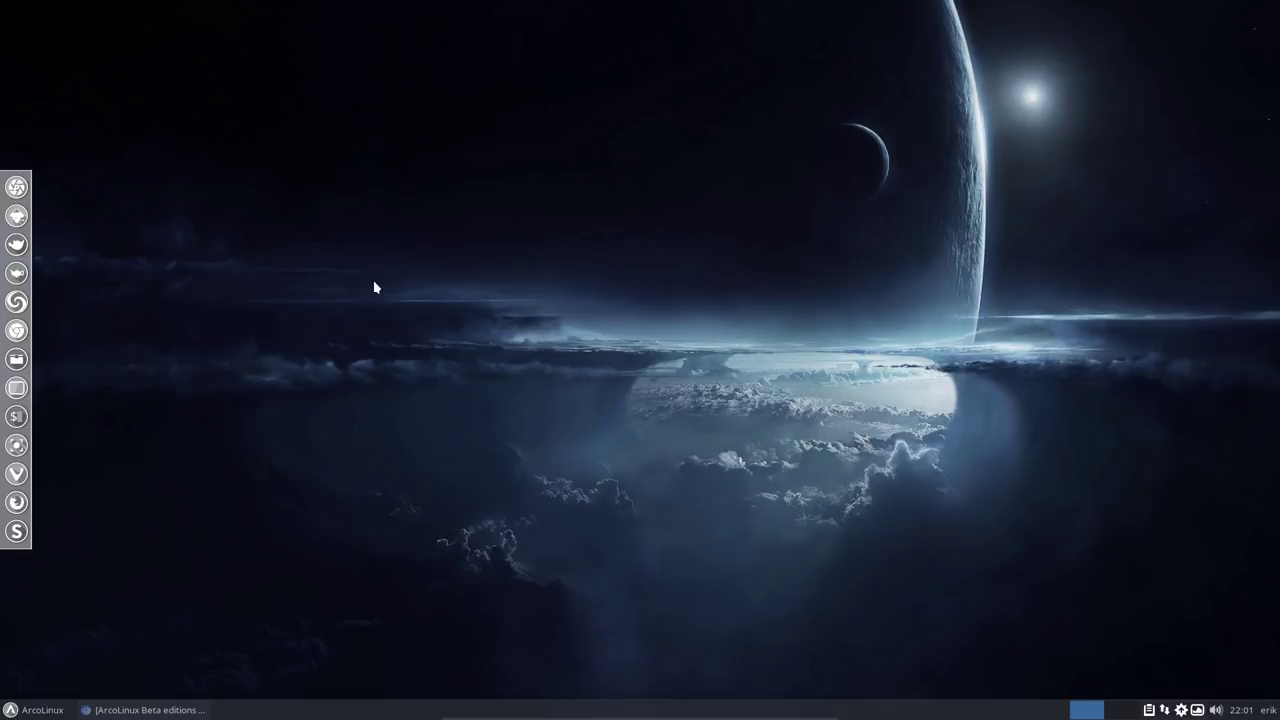
Step: Open /etc/lsb-release in Sublime Text from Thunar's File System view
{"action": "left_click", "coordinate": [17, 358]}
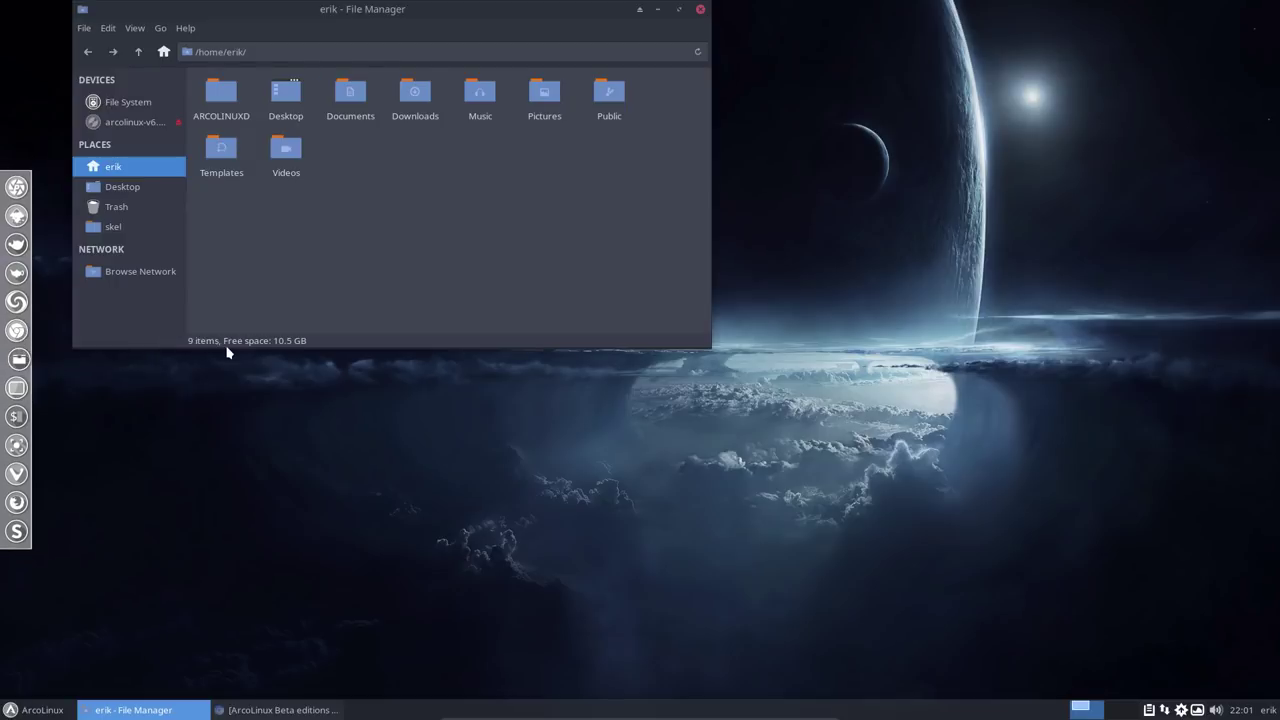
{"action": "left_click", "coordinate": [153, 105]}
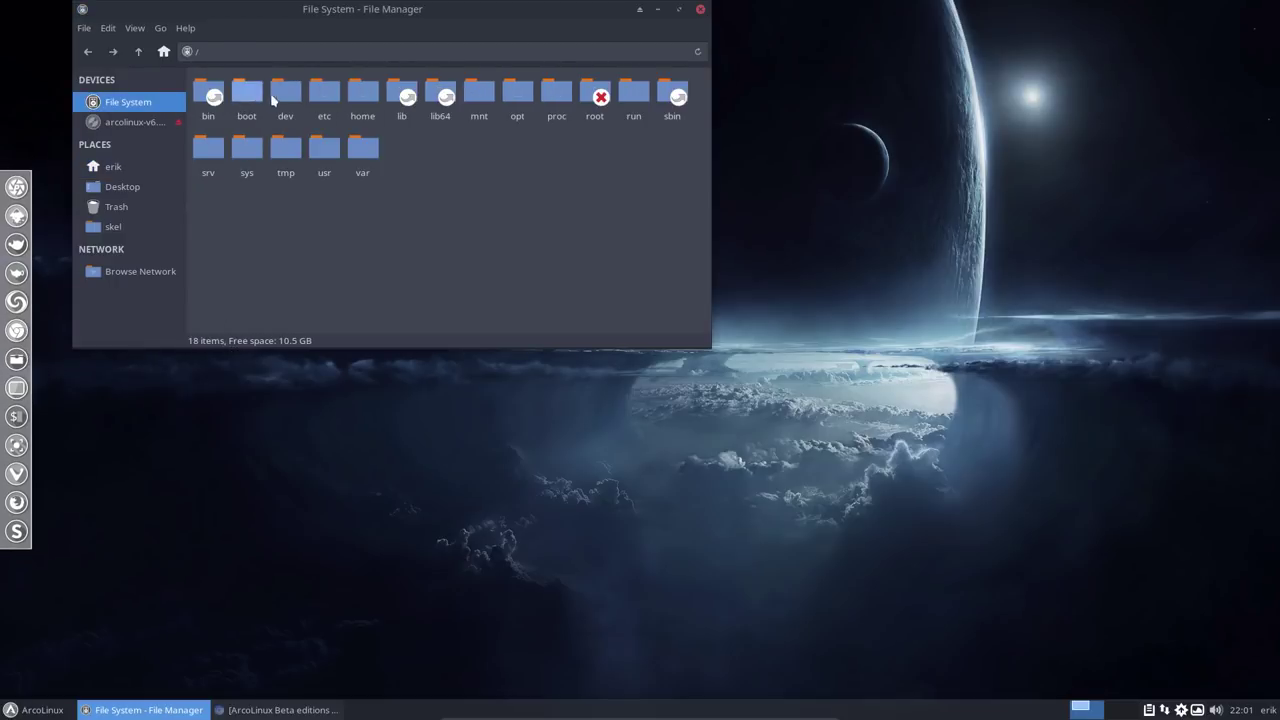
{"action": "double_click", "coordinate": [322, 92]}
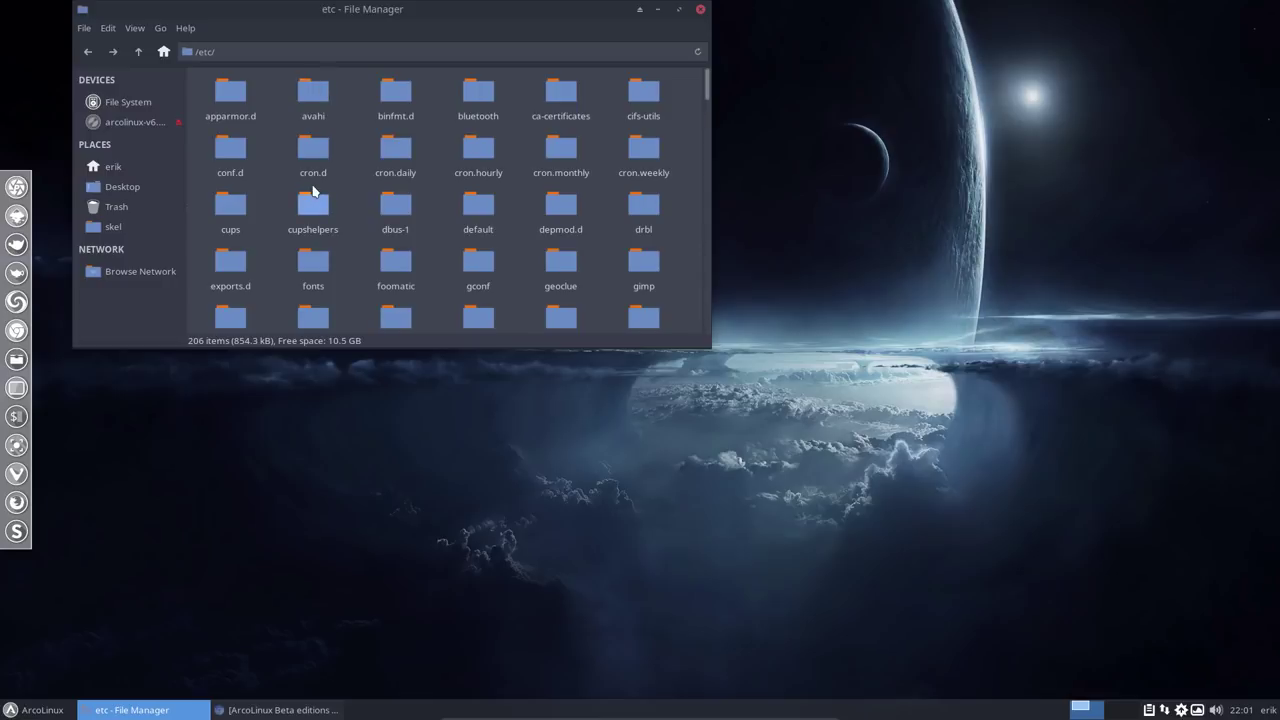
{"action": "type", "text": "lsb"}
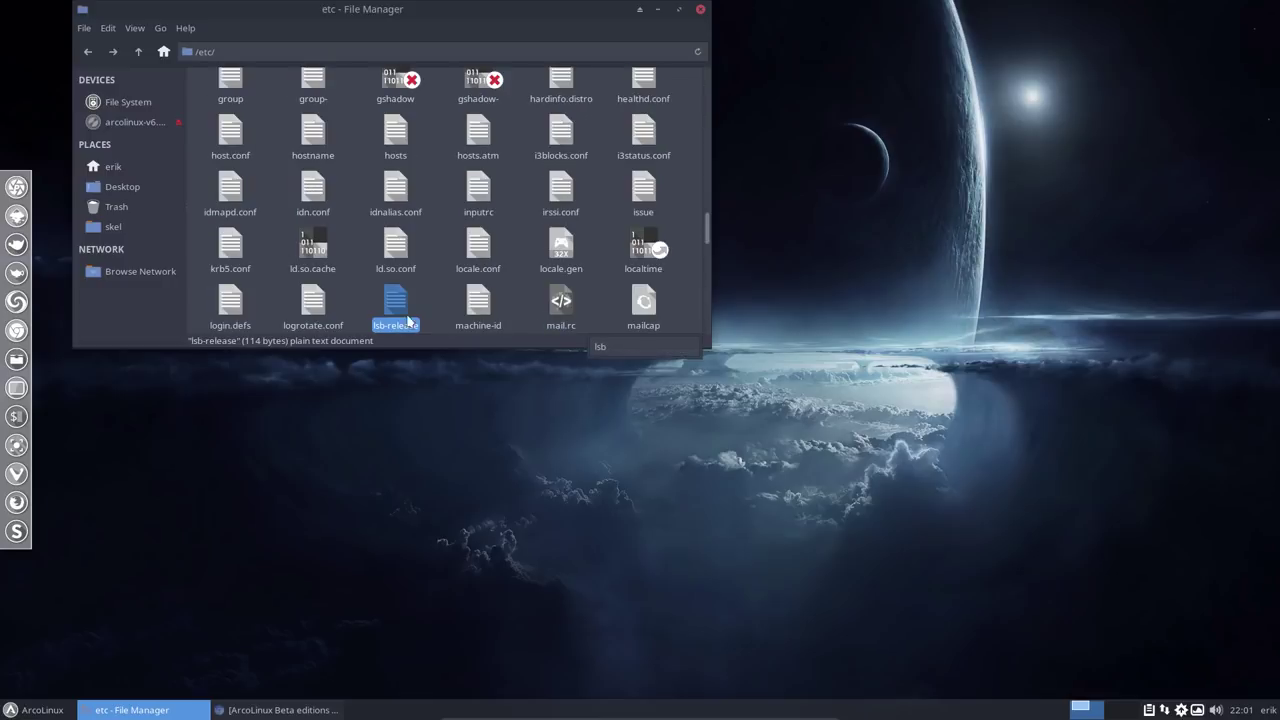
{"action": "double_click", "coordinate": [400, 305]}
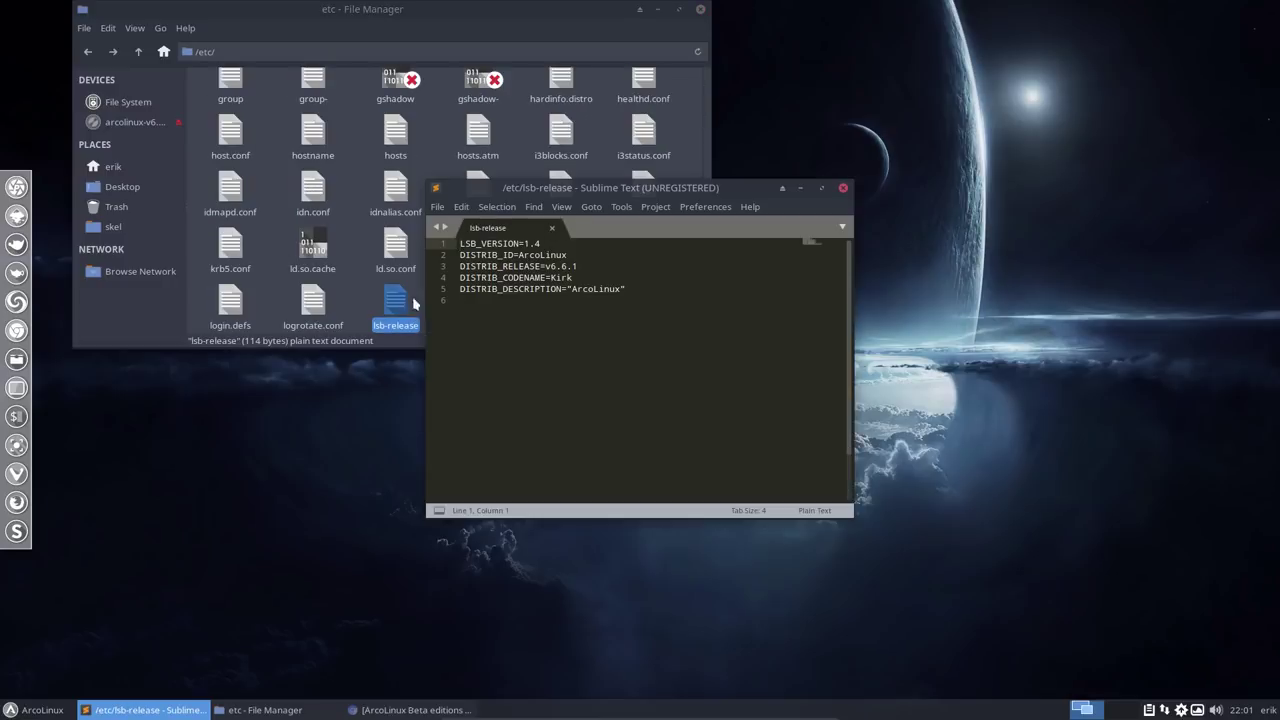
Step: Change DISTRIB_RELEASE from v6.6.1 to v6.7.1 and save with the admin password
{"action": "left_click", "coordinate": [567, 266]}
{"action": "key", "text": "BackSpace"}
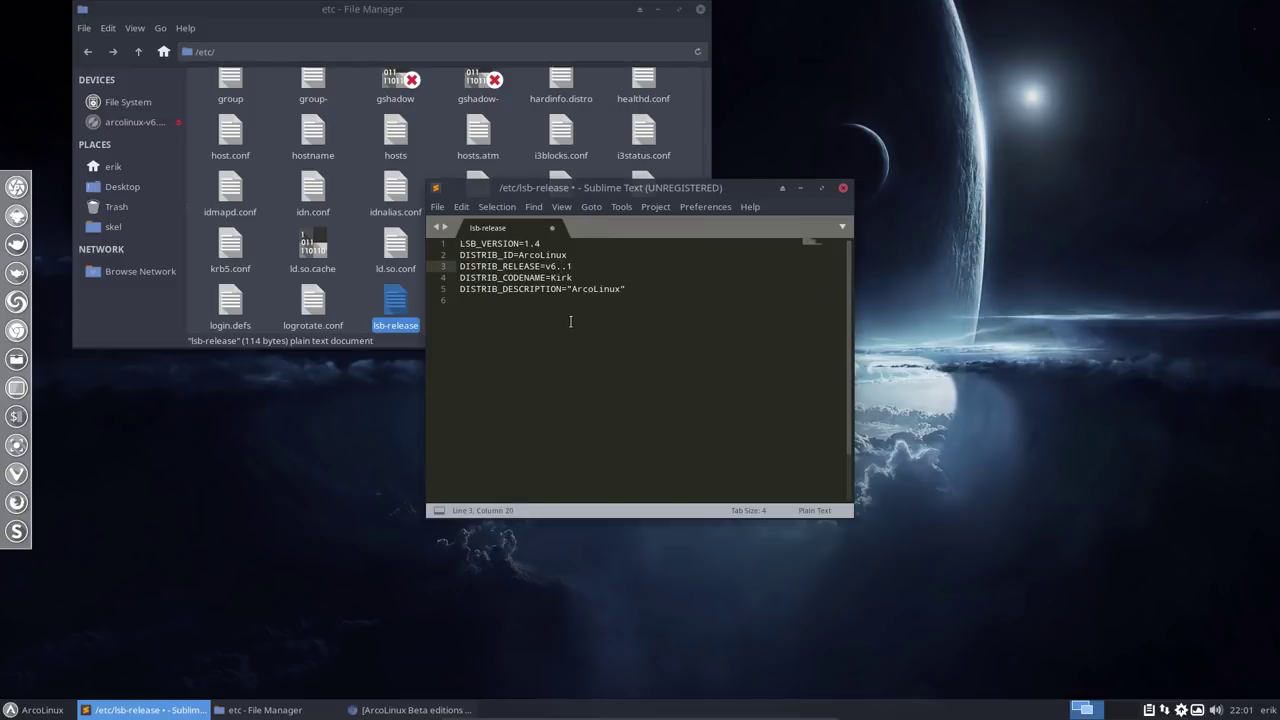
{"action": "key", "text": "ctrl+s"}
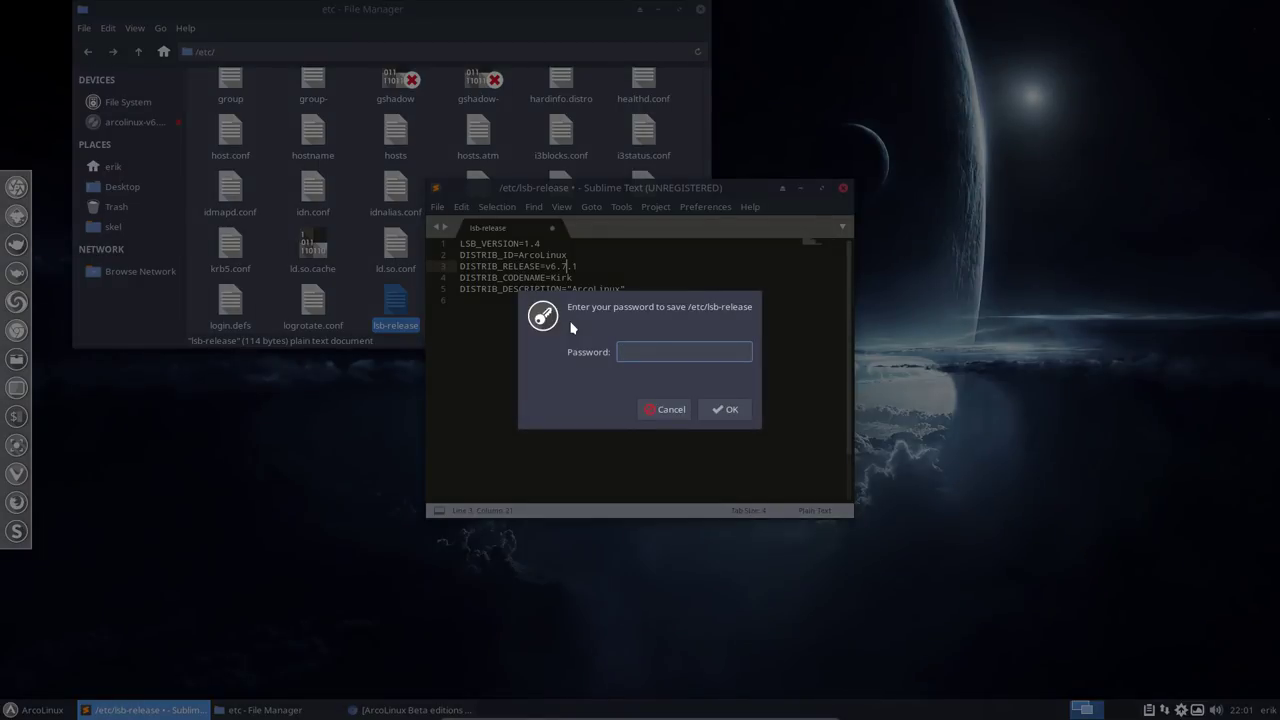
{"action": "key", "text": "Return"}
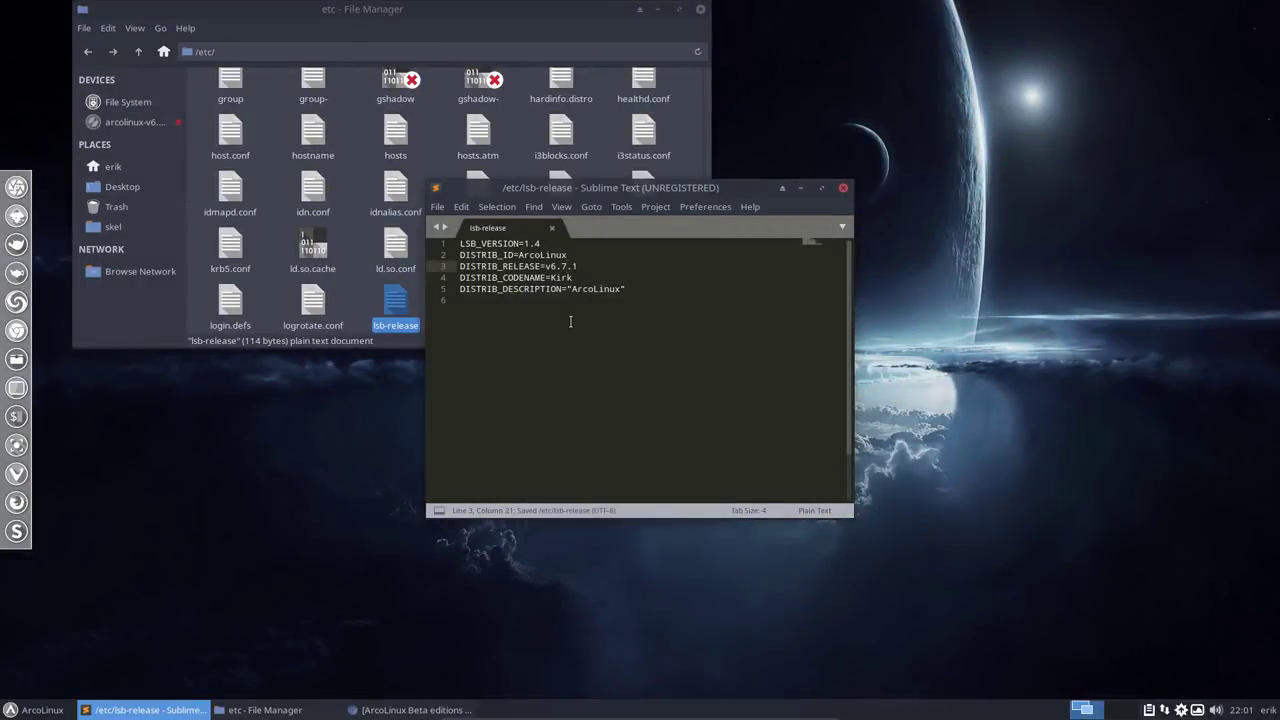
Step: Confirm in a terminal that neofetch now reports v6.7.1, then close all windows
{"action": "key", "text": "ctrl+alt+t"}
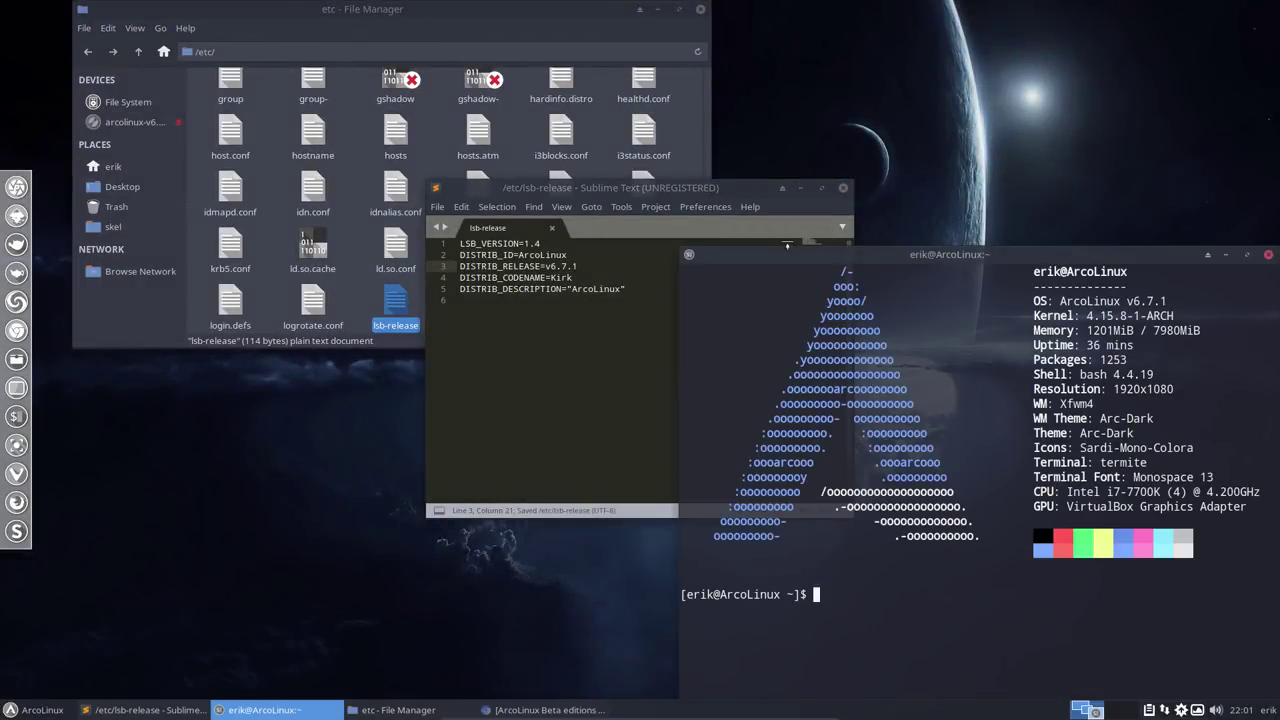
{"action": "left_click", "coordinate": [843, 188]}
{"action": "left_click_drag", "start_coordinate": [1001, 262], "coordinate": [749, 200]}
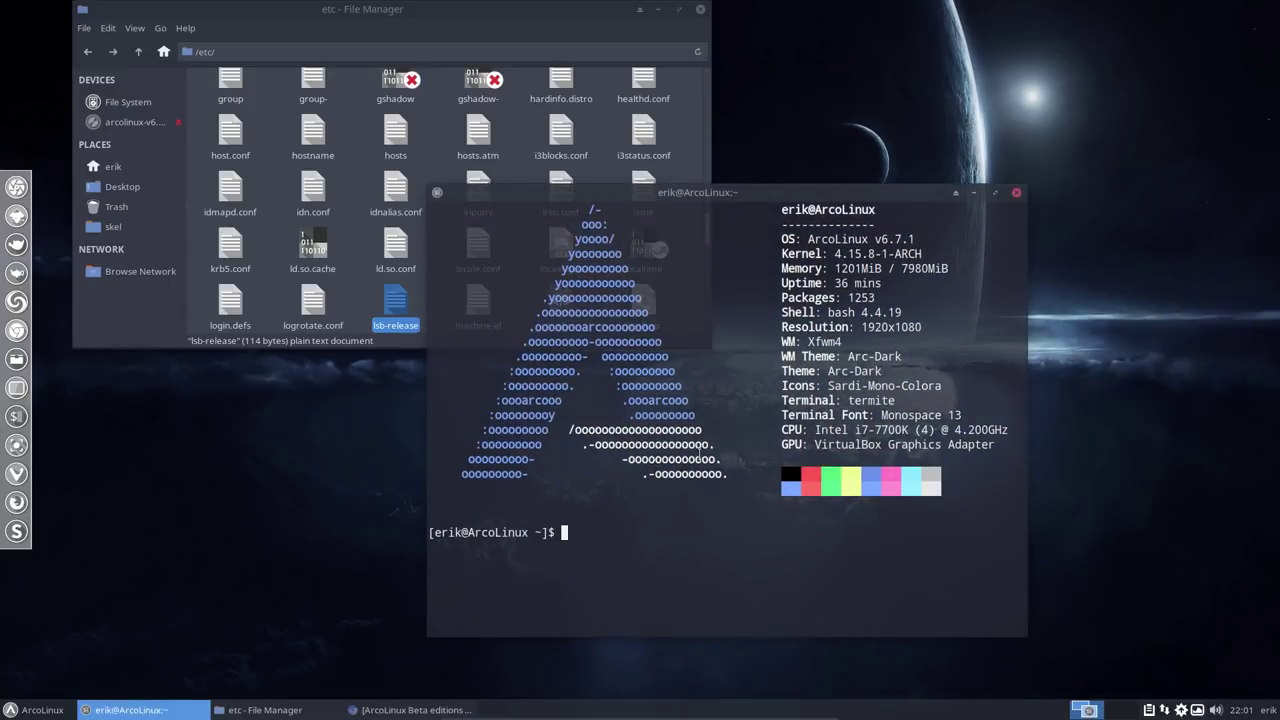
{"action": "left_click_drag", "start_coordinate": [880, 239], "coordinate": [915, 240]}
{"action": "left_click", "coordinate": [1017, 194]}
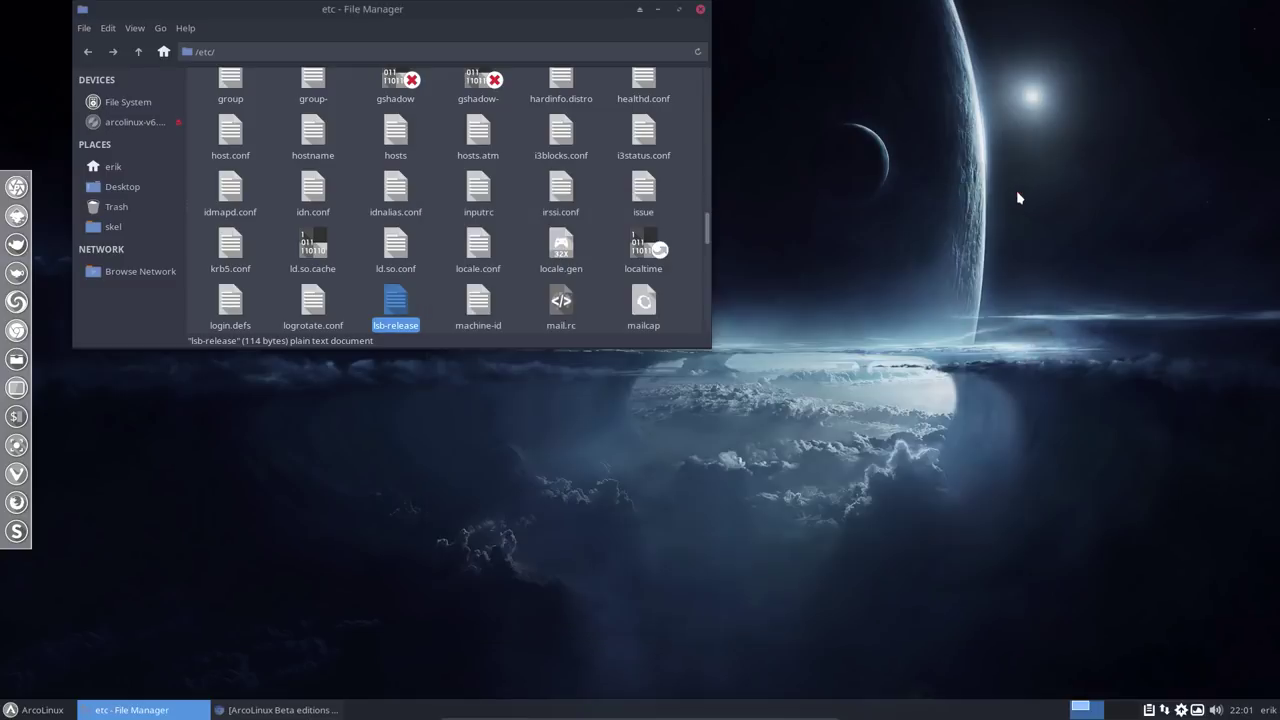
{"action": "left_click", "coordinate": [700, 10]}
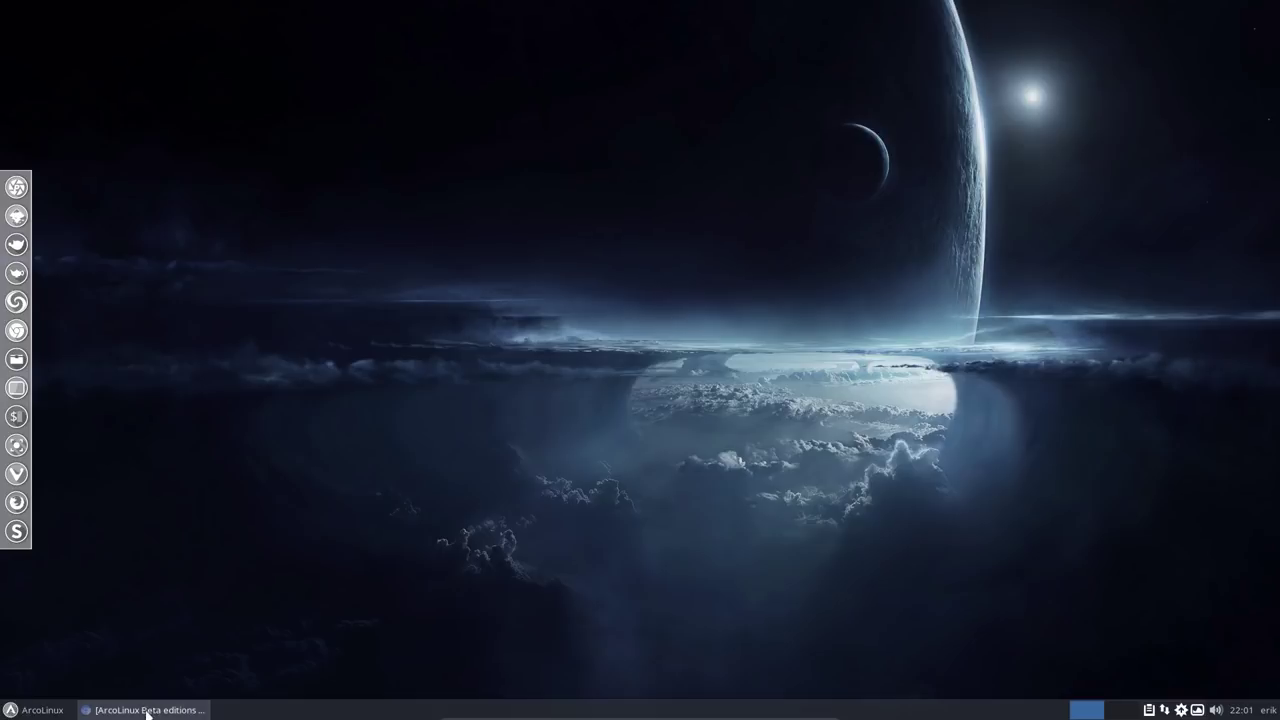
Step: Restore Chrome and open the ArcoLinuxD Beta Editions page from Blog > Beta
{"action": "left_click", "coordinate": [150, 710]}
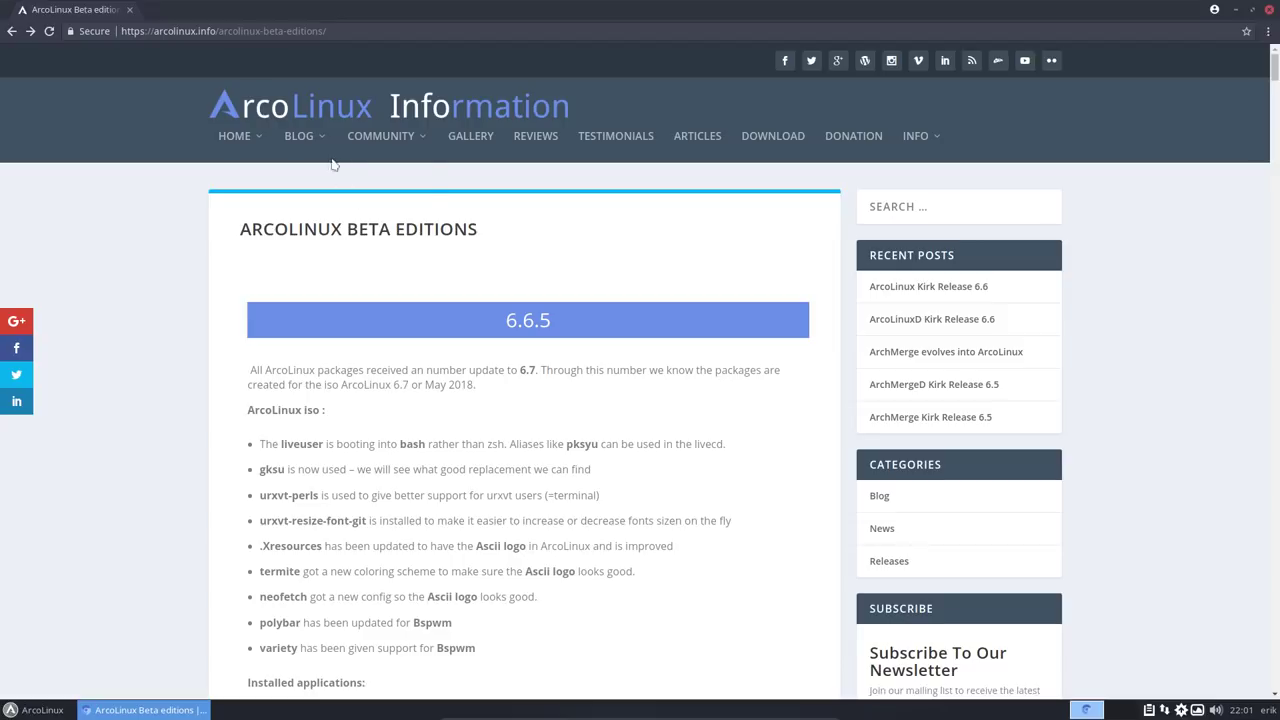
{"action": "mouse_move", "coordinate": [323, 138]}
{"action": "mouse_move", "coordinate": [320, 215]}
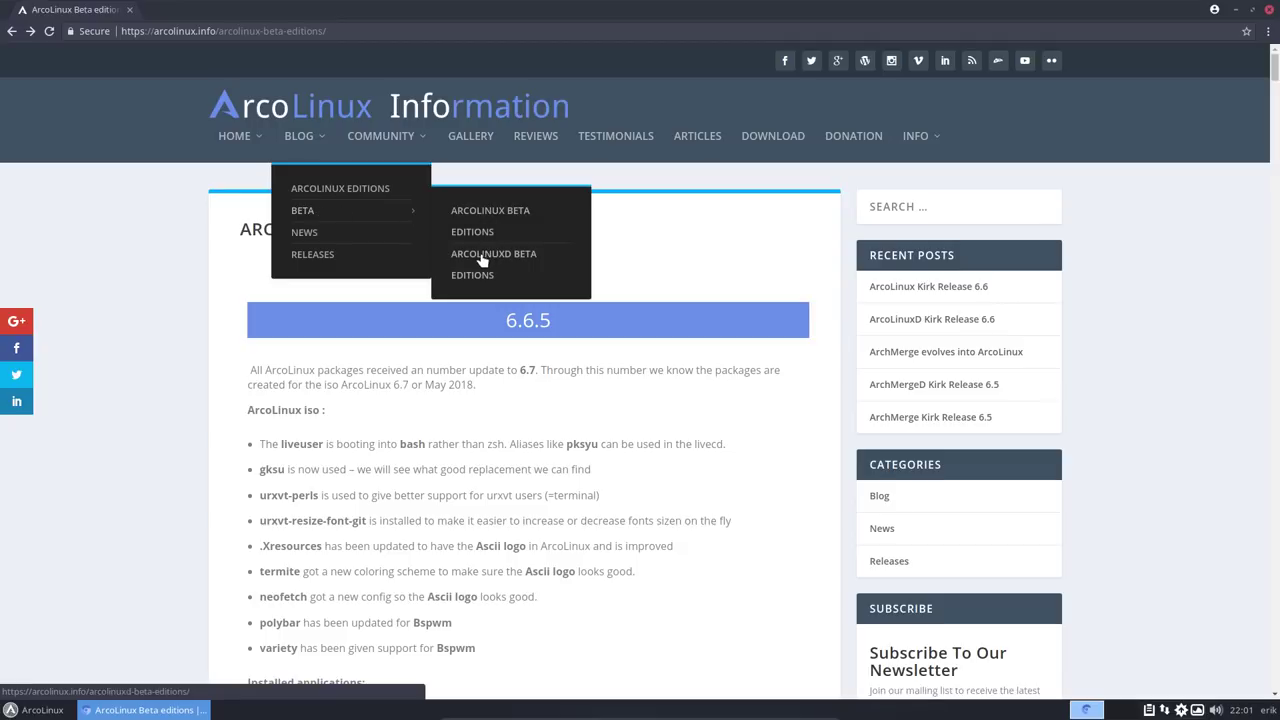
{"action": "left_click", "coordinate": [513, 258]}
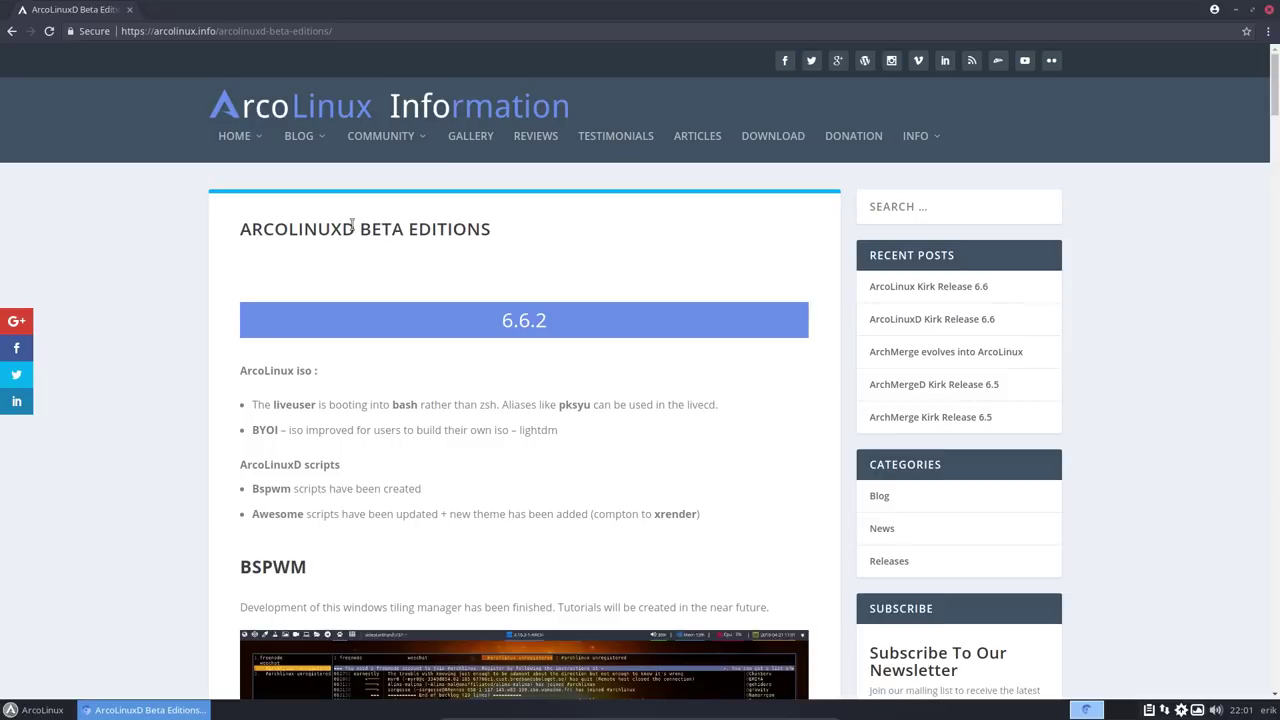
{"action": "left_click_drag", "start_coordinate": [355, 232], "coordinate": [239, 232]}
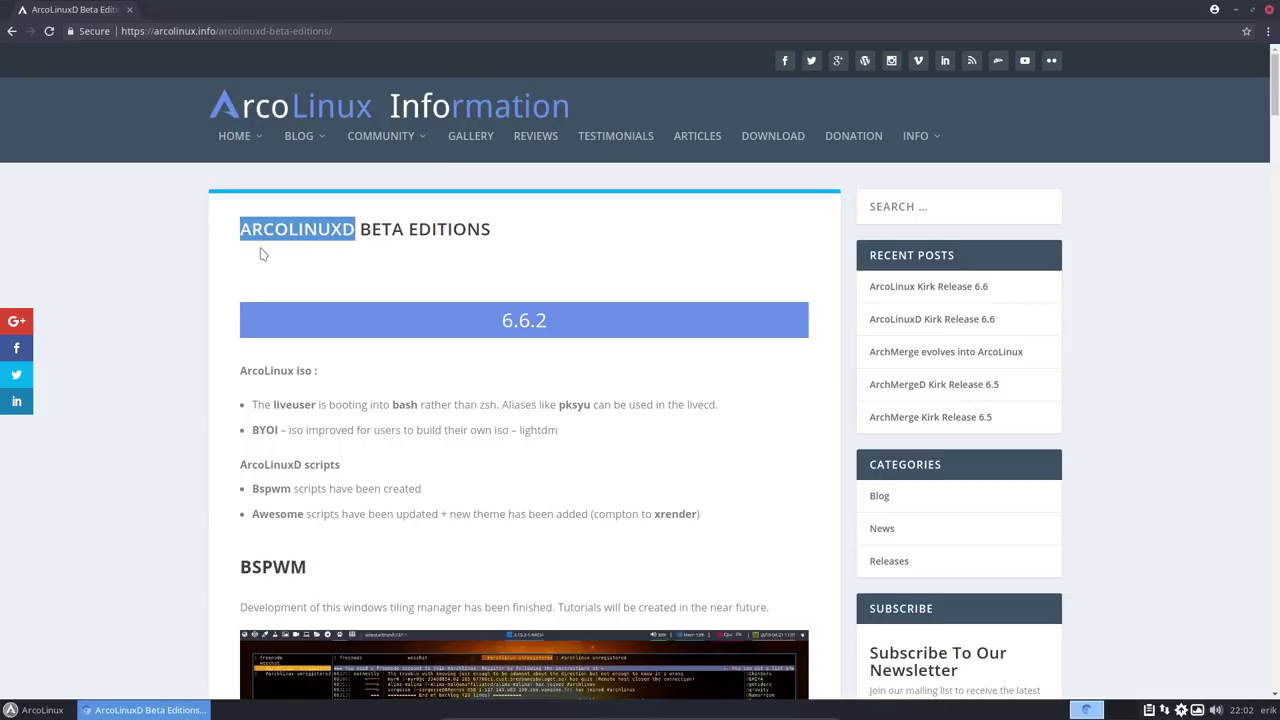
Step: Scroll down the Beta Editions page to the Bspwm section
{"action": "scroll", "coordinate": [260, 254], "scroll_direction": "down", "scroll_amount": 1}
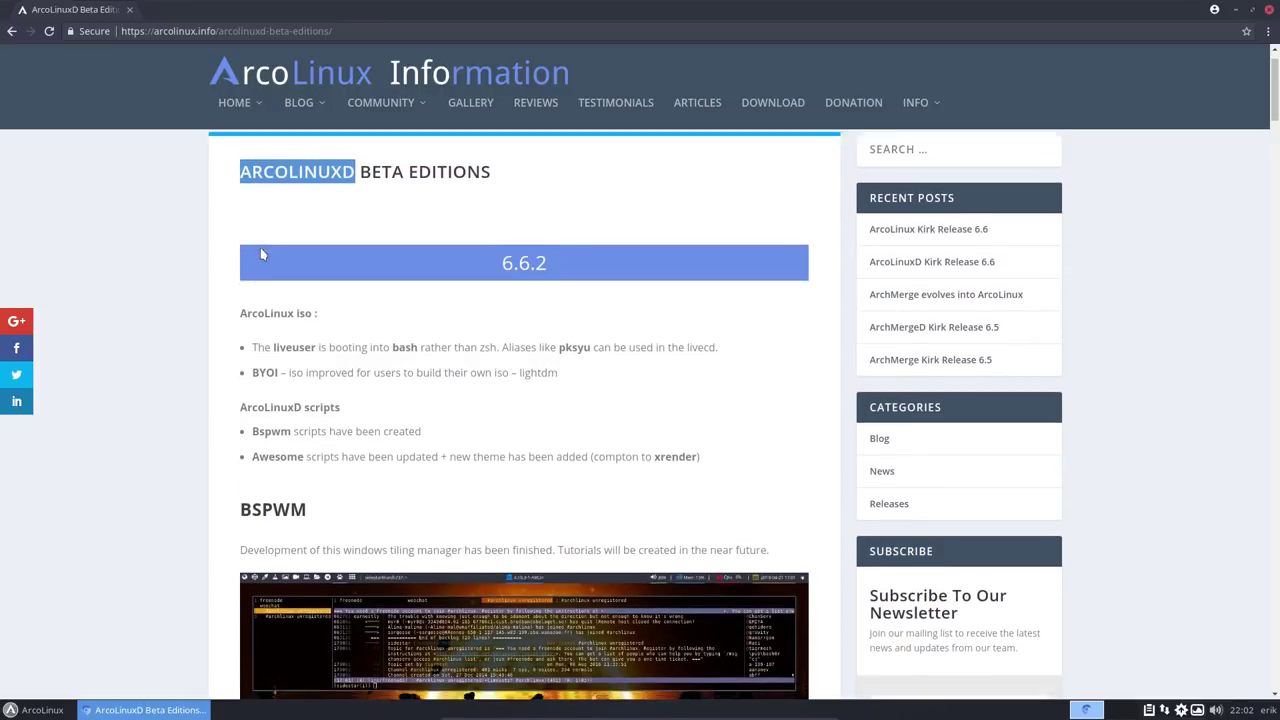
{"action": "scroll", "coordinate": [261, 254], "scroll_direction": "down", "scroll_amount": 2}
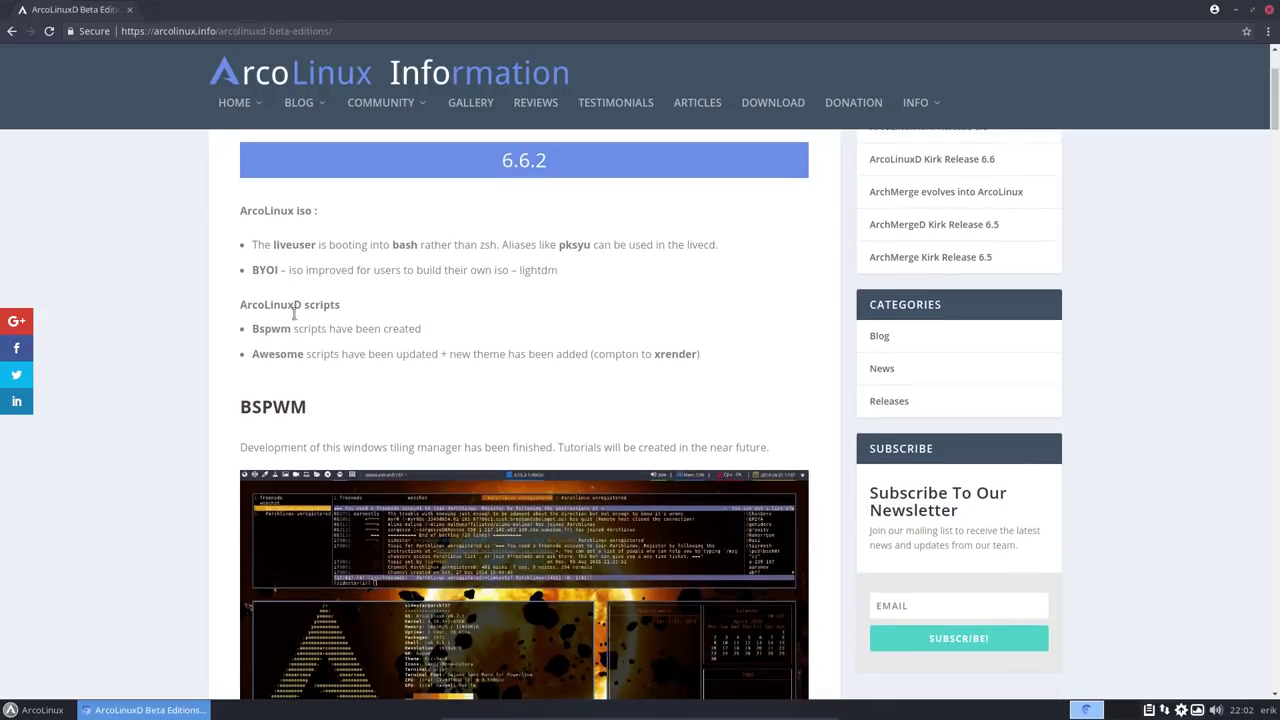
{"action": "scroll", "coordinate": [297, 324], "scroll_direction": "down", "scroll_amount": 1}
{"action": "scroll", "coordinate": [297, 324], "scroll_direction": "down", "scroll_amount": 1}
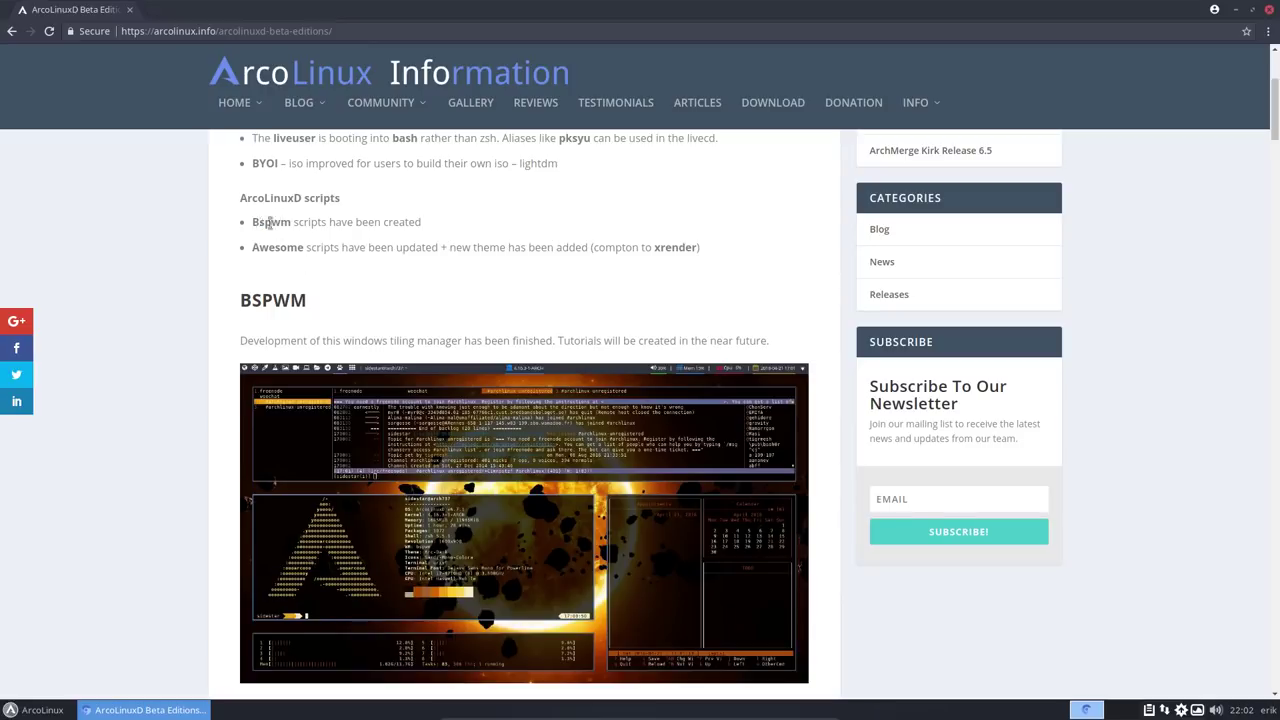
{"action": "left_click_drag", "start_coordinate": [258, 222], "coordinate": [293, 222]}
{"action": "left_click", "coordinate": [268, 166]}
Step: Open arcolinuxd.com from Home in a new tab and switch to it
{"action": "mouse_move", "coordinate": [260, 106]}
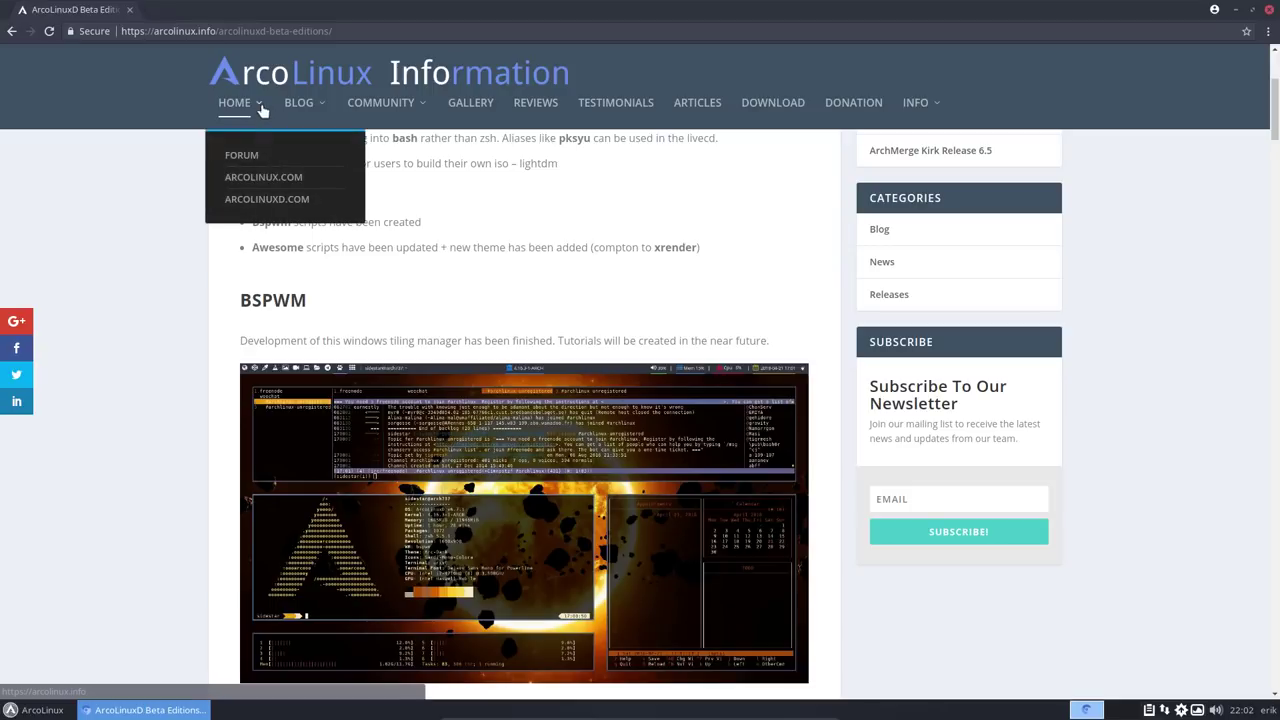
{"action": "right_click", "coordinate": [271, 197]}
{"action": "left_click", "coordinate": [315, 207]}
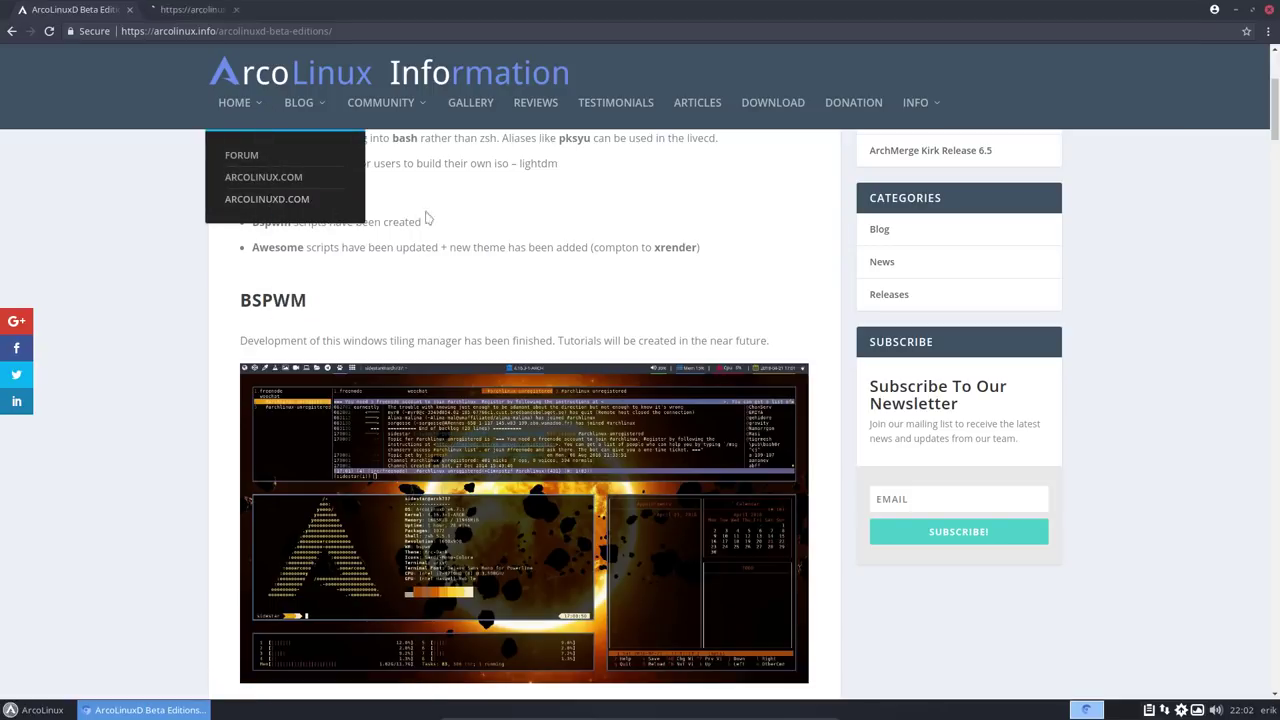
{"action": "left_click", "coordinate": [212, 12]}
Step: Show arcolinuxd.com's Phase 4 BYOI category, then scroll the Beta Editions tab to Awesome
{"action": "mouse_move", "coordinate": [688, 118]}
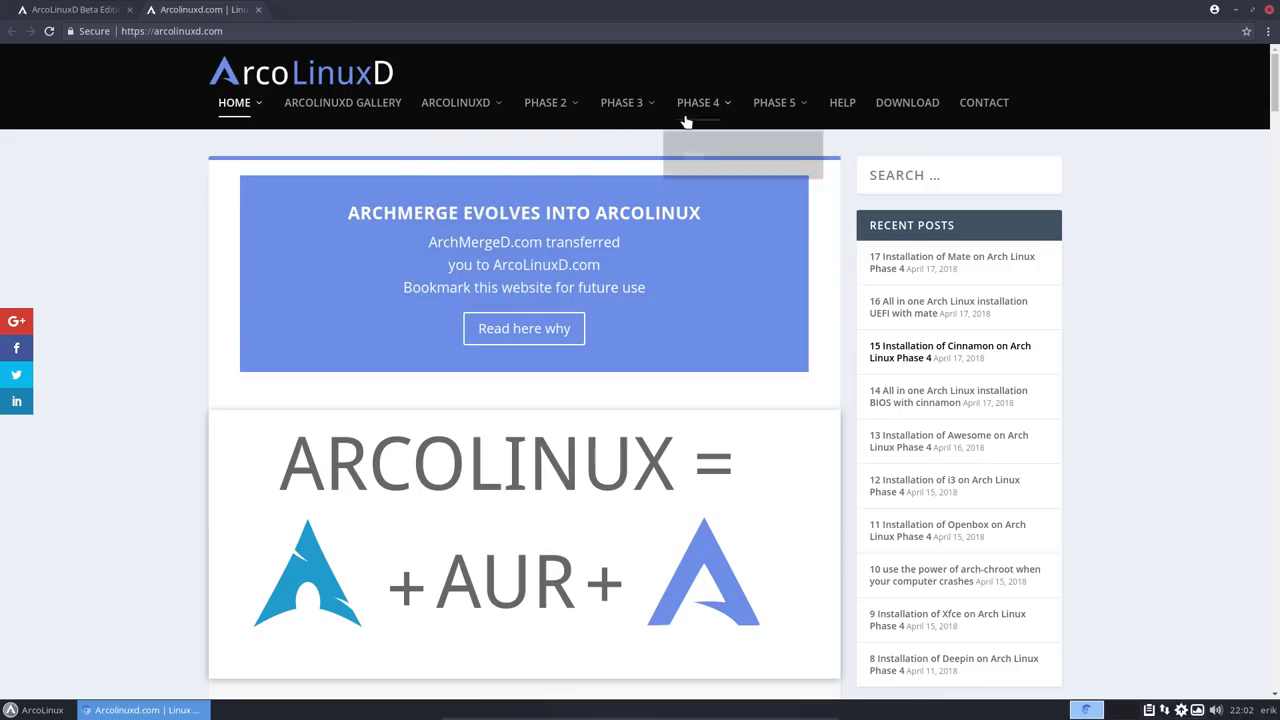
{"action": "left_click", "coordinate": [704, 156]}
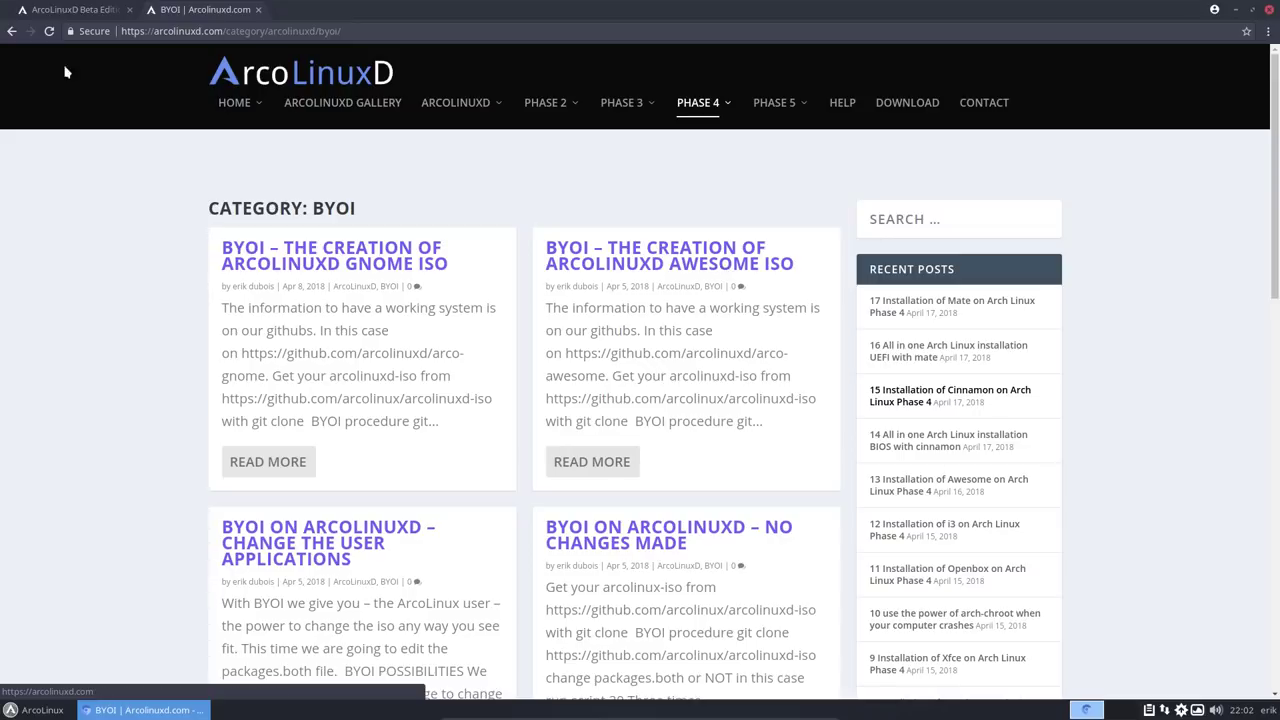
{"action": "left_click", "coordinate": [70, 13]}
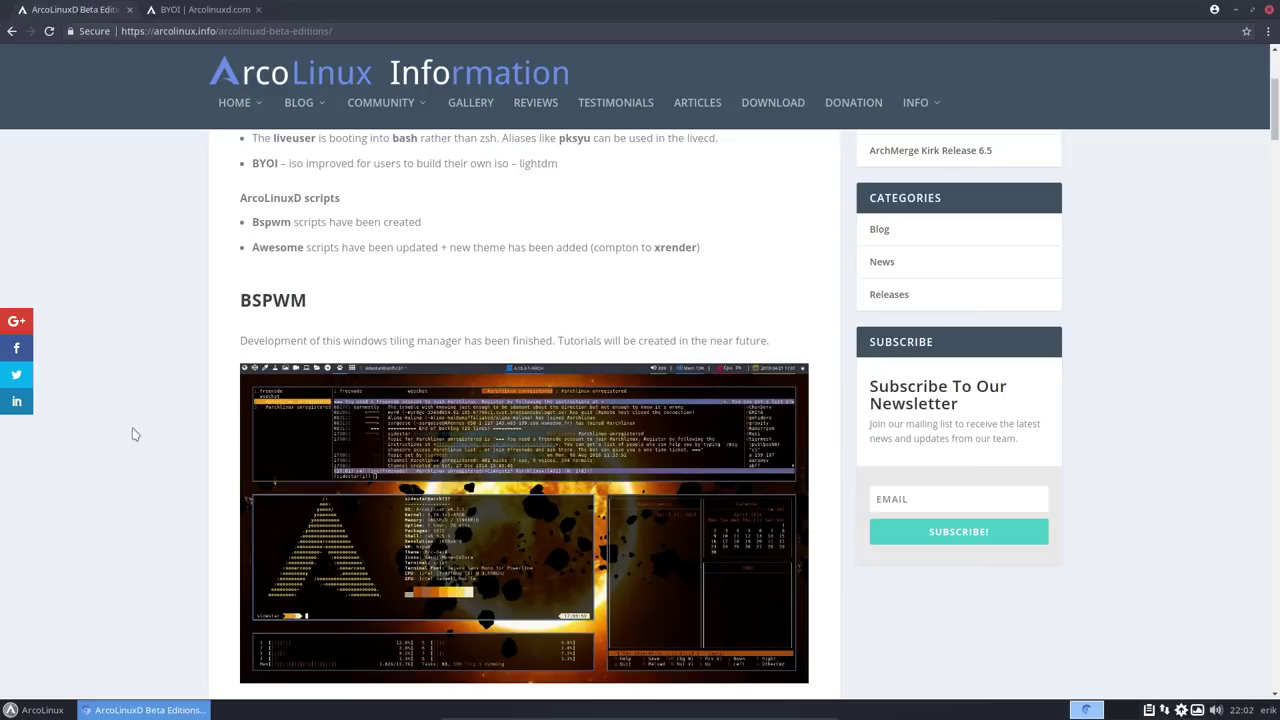
{"action": "scroll", "coordinate": [131, 434], "scroll_direction": "down", "scroll_amount": 3}
{"action": "scroll", "coordinate": [135, 434], "scroll_direction": "down", "scroll_amount": 3}
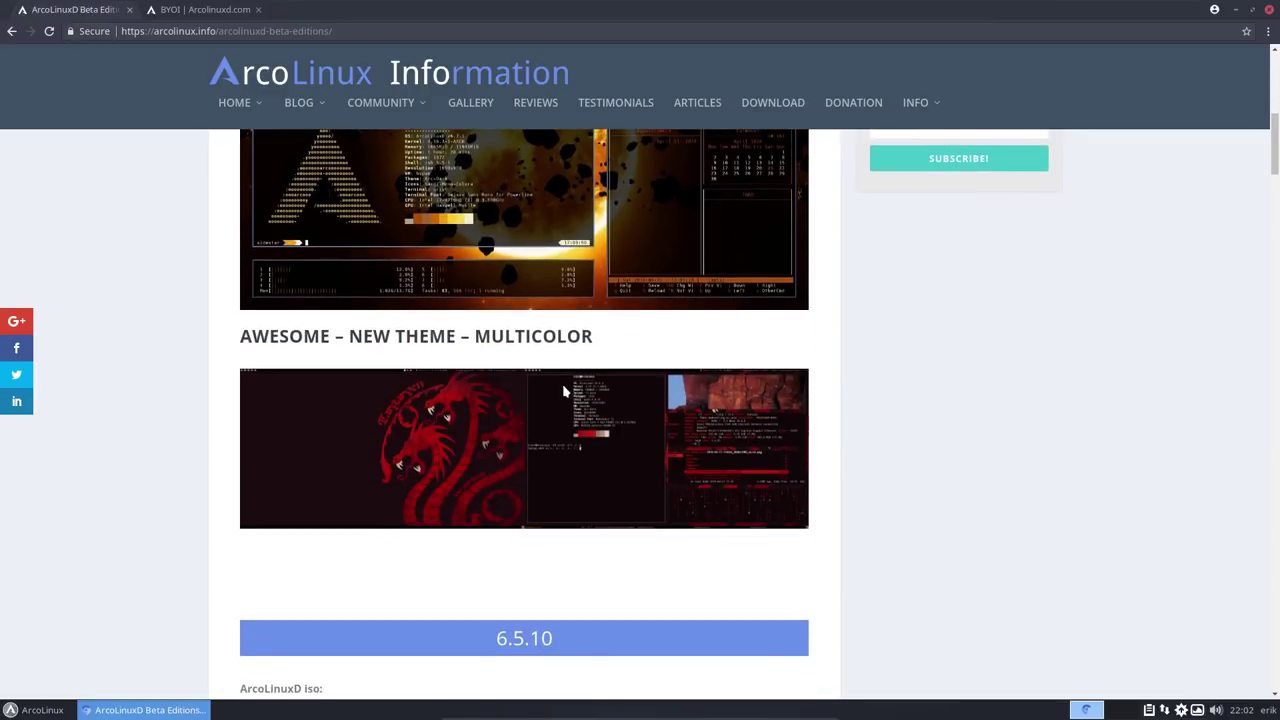
{"action": "scroll", "coordinate": [583, 428], "scroll_direction": "down", "scroll_amount": 3}
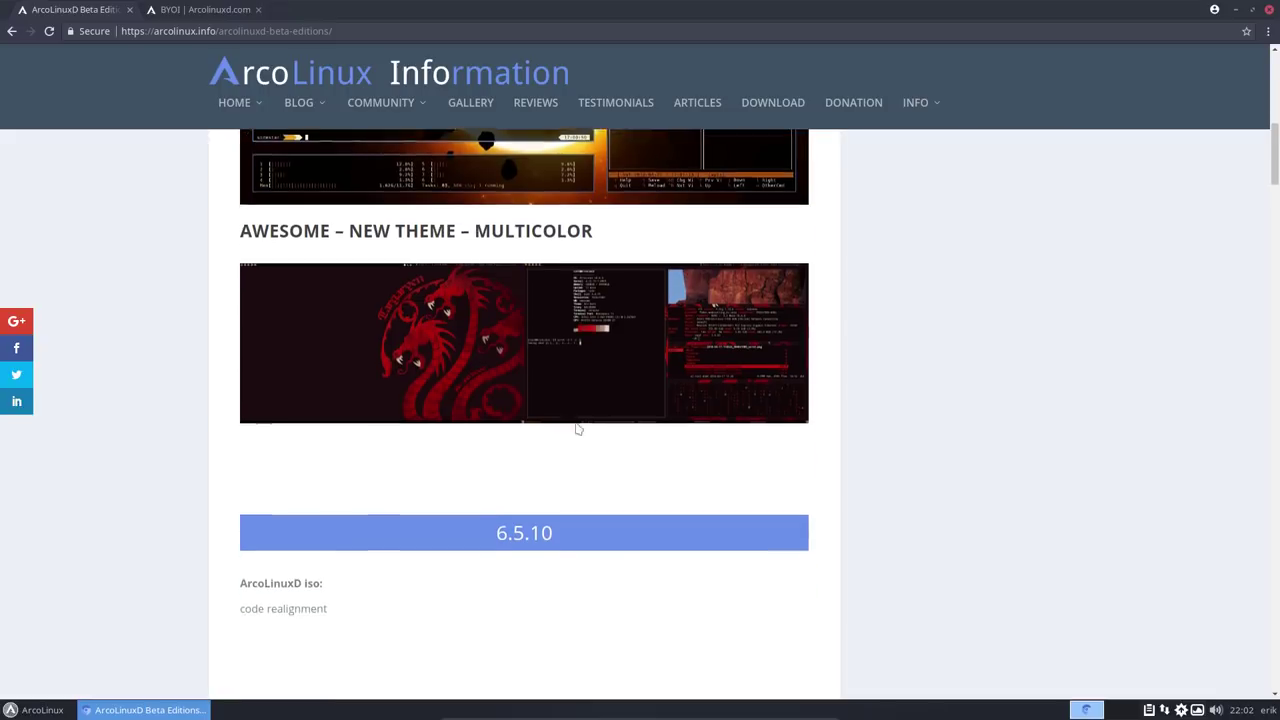
{"action": "scroll", "coordinate": [511, 420], "scroll_direction": "up", "scroll_amount": 3}
{"action": "scroll", "coordinate": [509, 421], "scroll_direction": "up", "scroll_amount": 10}
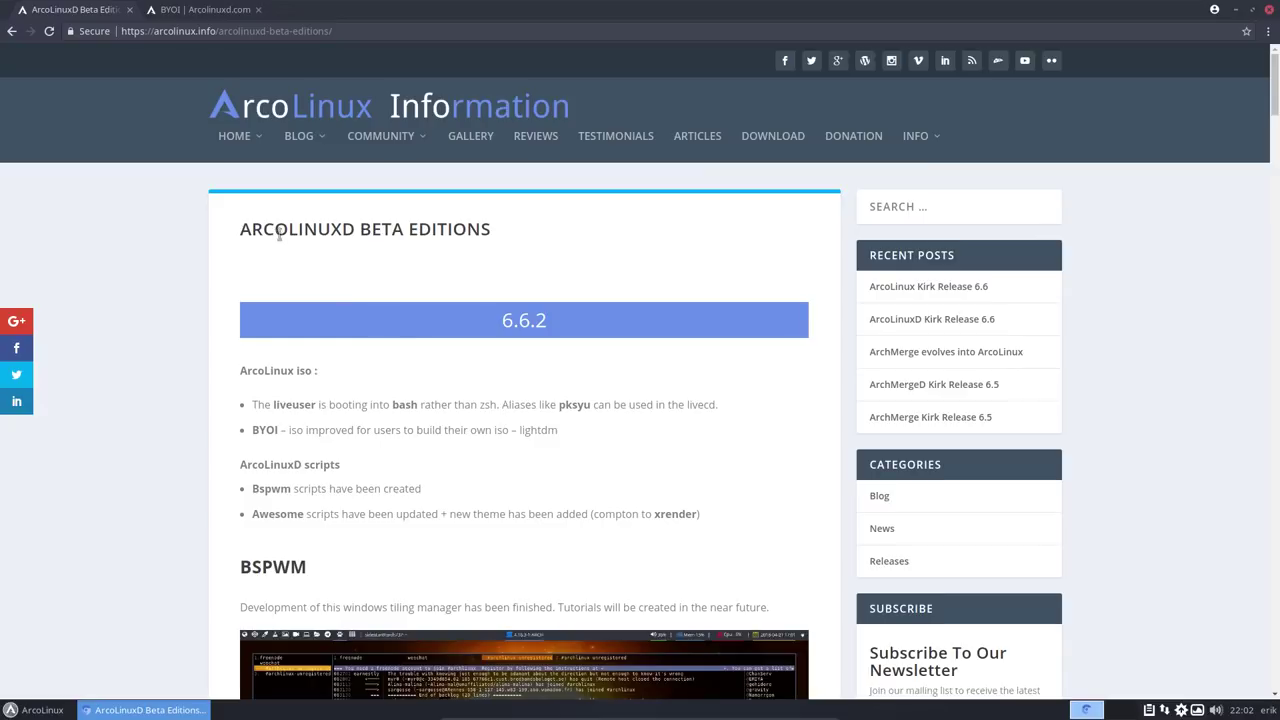
{"action": "left_click_drag", "start_coordinate": [240, 230], "coordinate": [350, 235]}
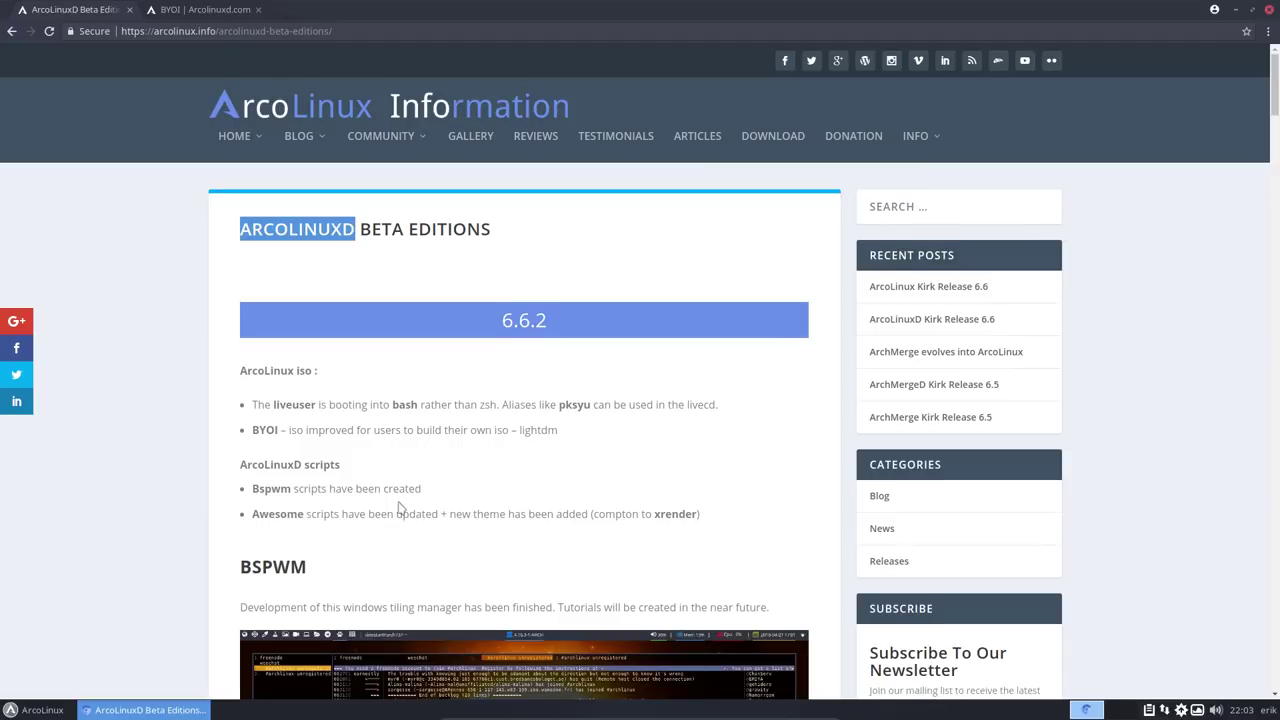
{"action": "left_click_drag", "start_coordinate": [560, 430], "coordinate": [240, 375]}
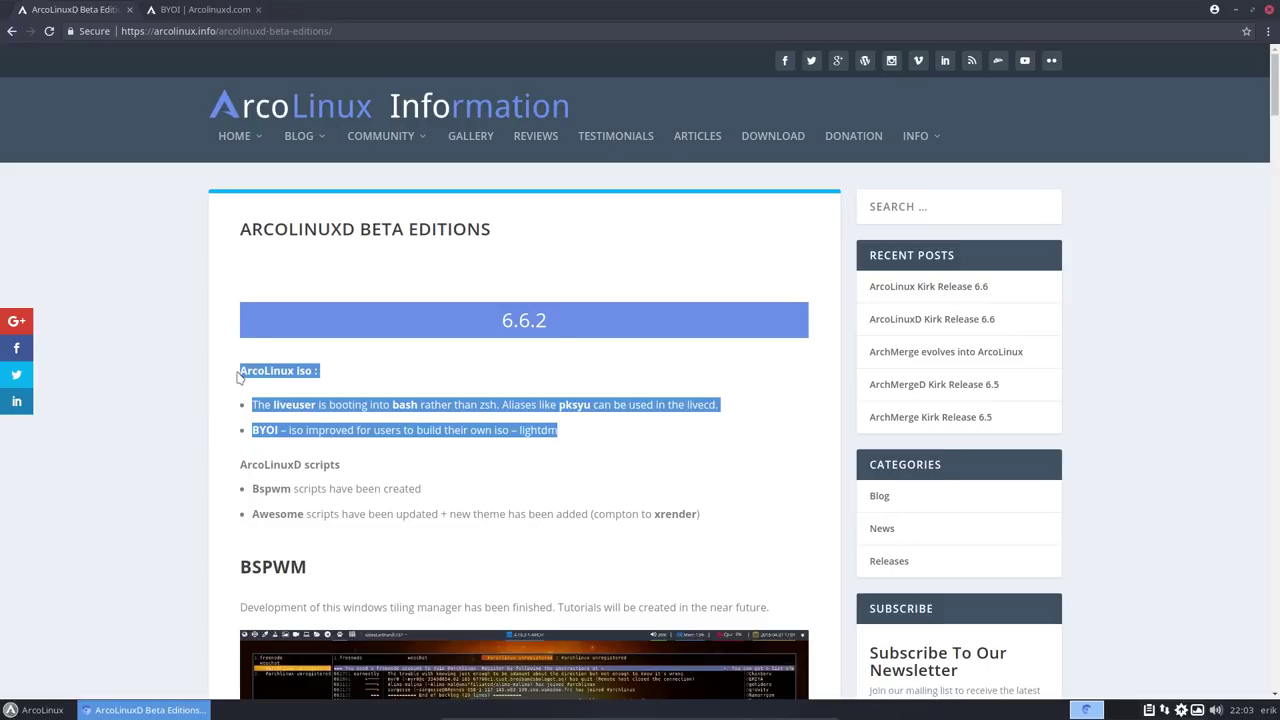
{"action": "left_click", "coordinate": [296, 371]}
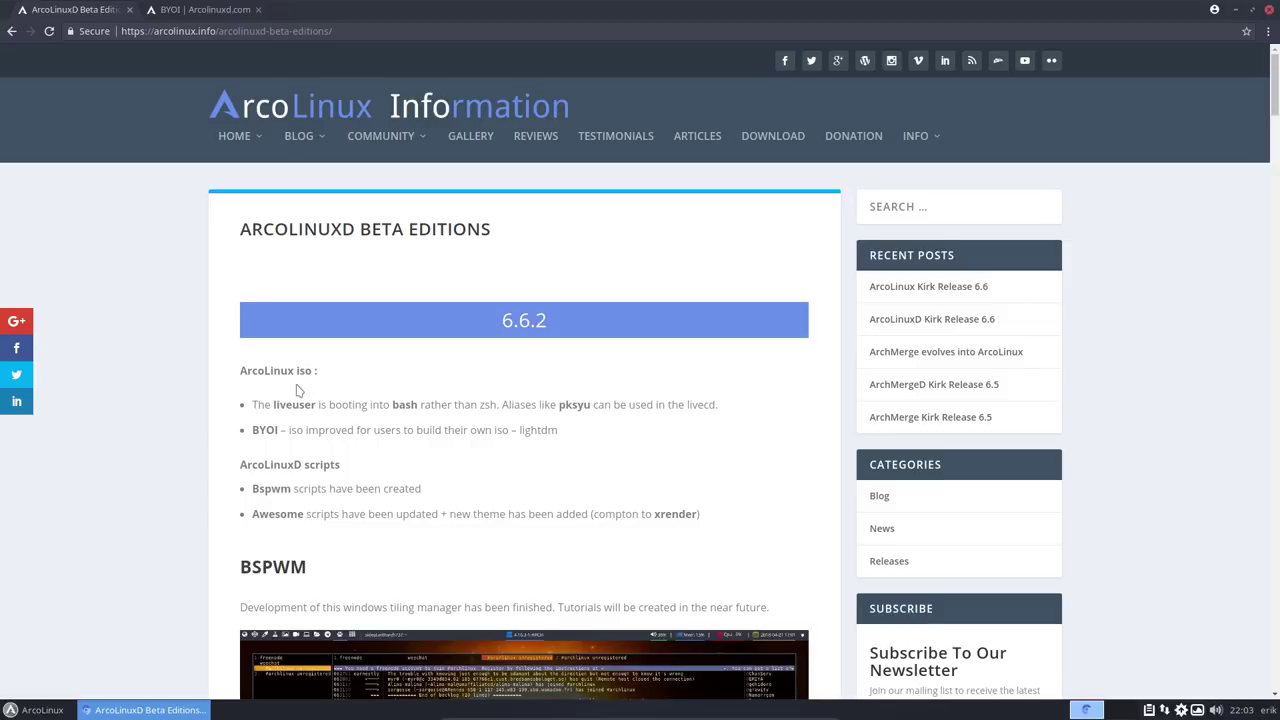
{"action": "left_click_drag", "start_coordinate": [340, 228], "coordinate": [360, 228]}
{"action": "left_click", "coordinate": [1237, 9]}
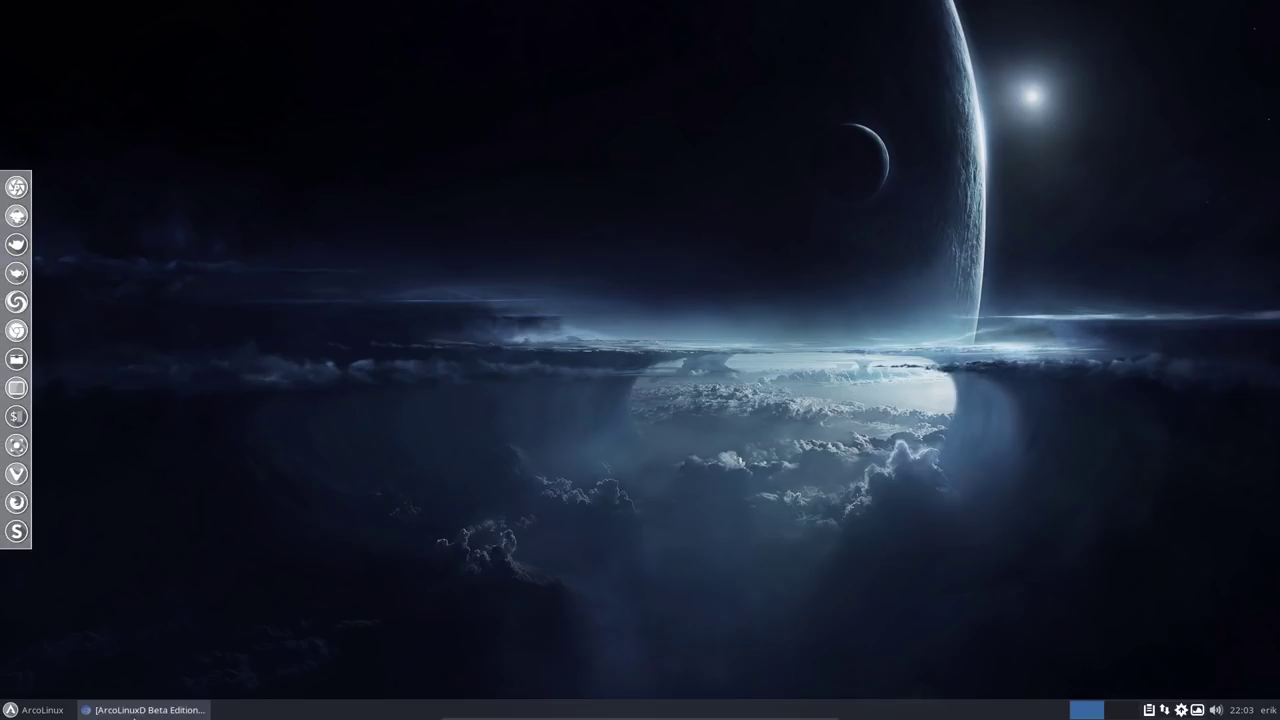
{"action": "left_click", "coordinate": [142, 710]}
{"action": "left_click", "coordinate": [118, 410]}
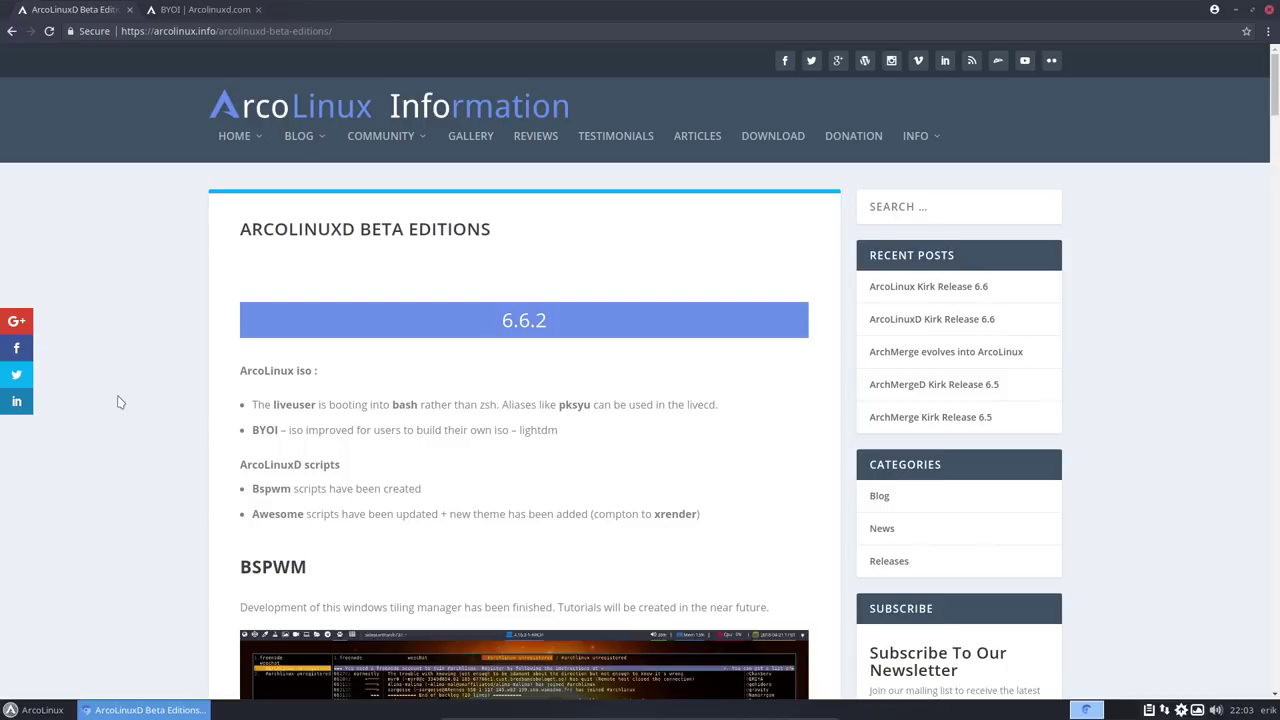
{"action": "key", "text": "ctrl+alt+f"}
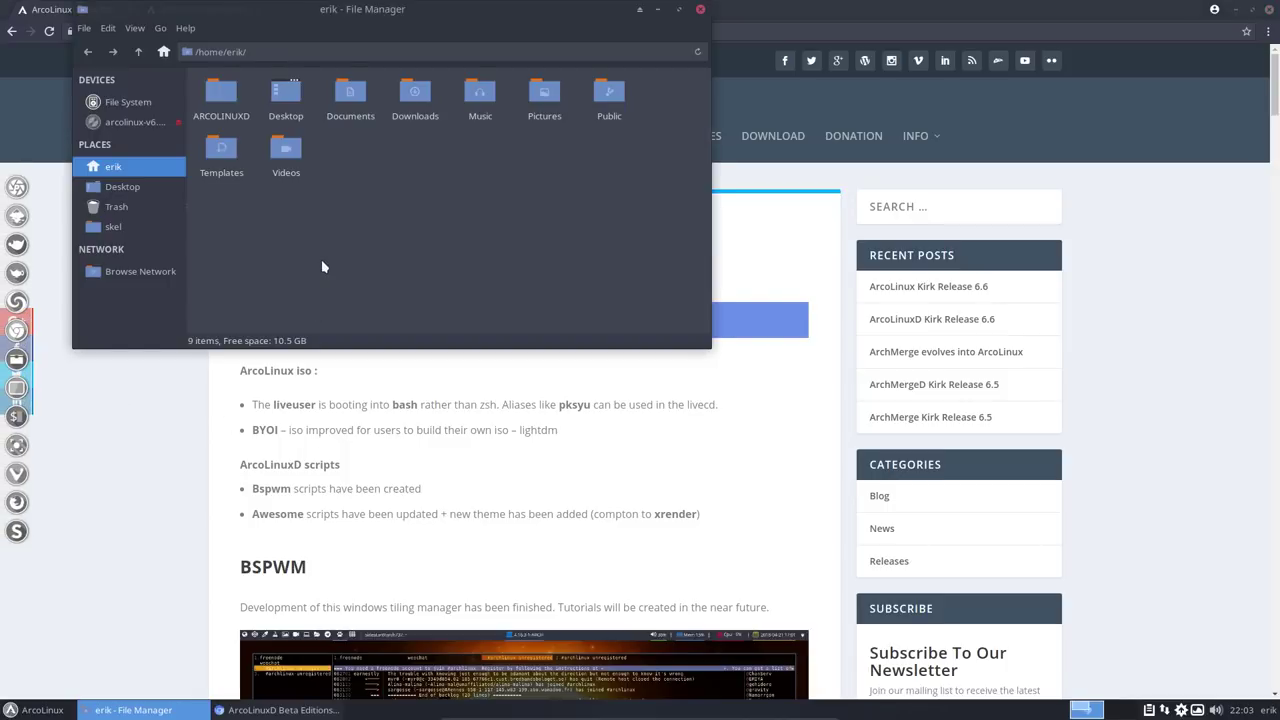
{"action": "key", "text": "ctrl+h"}
{"action": "left_click", "coordinate": [306, 96]}
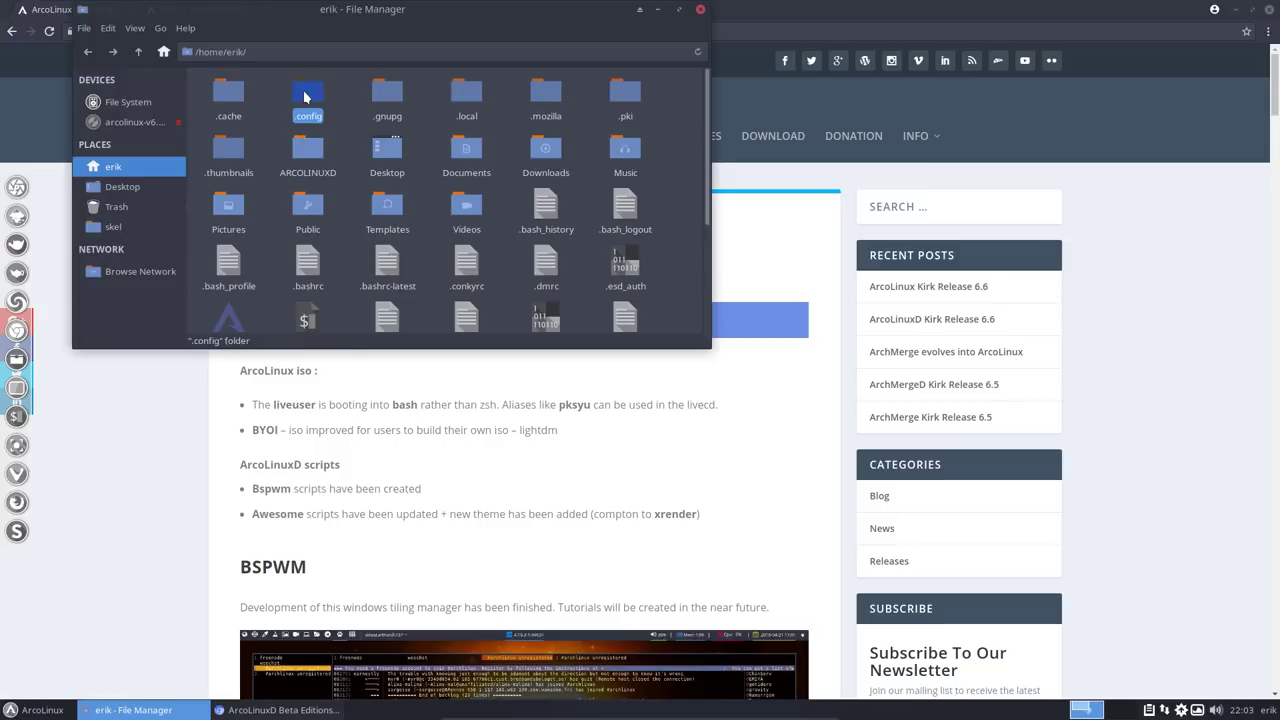
{"action": "left_click", "coordinate": [124, 234]}
{"action": "left_click_drag", "start_coordinate": [212, 224], "coordinate": [636, 76]}
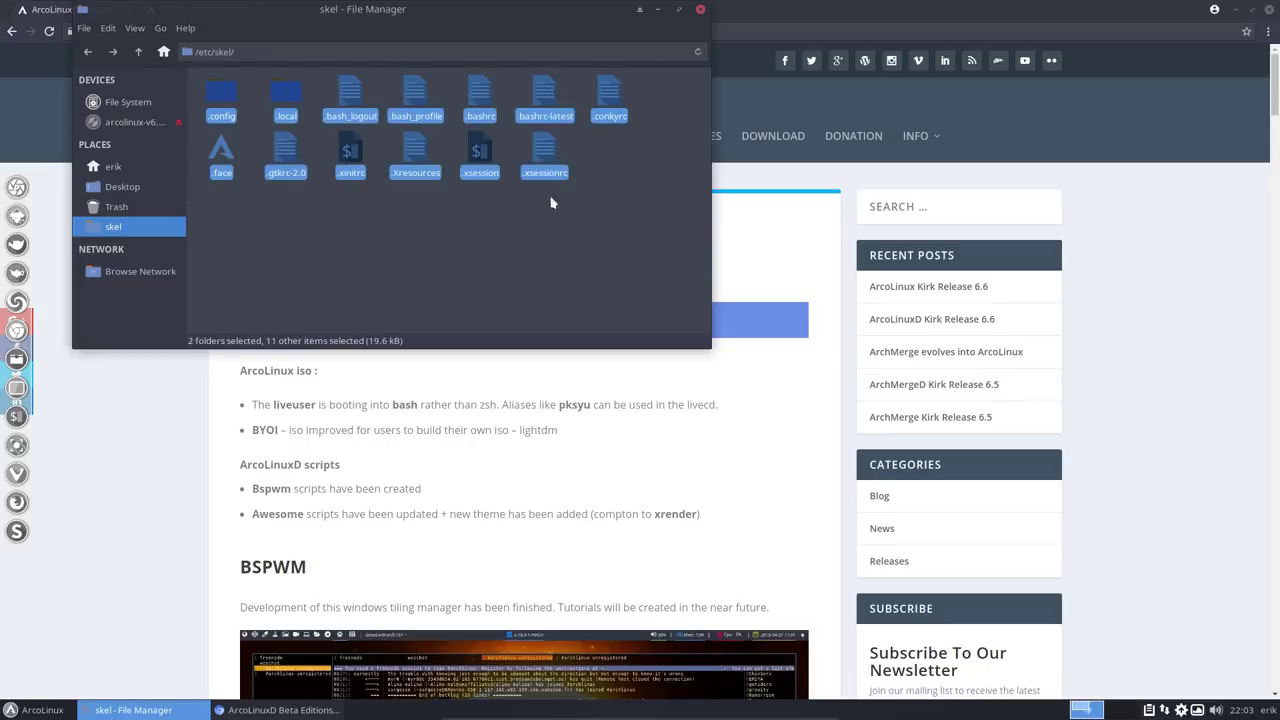
{"action": "left_click", "coordinate": [87, 51]}
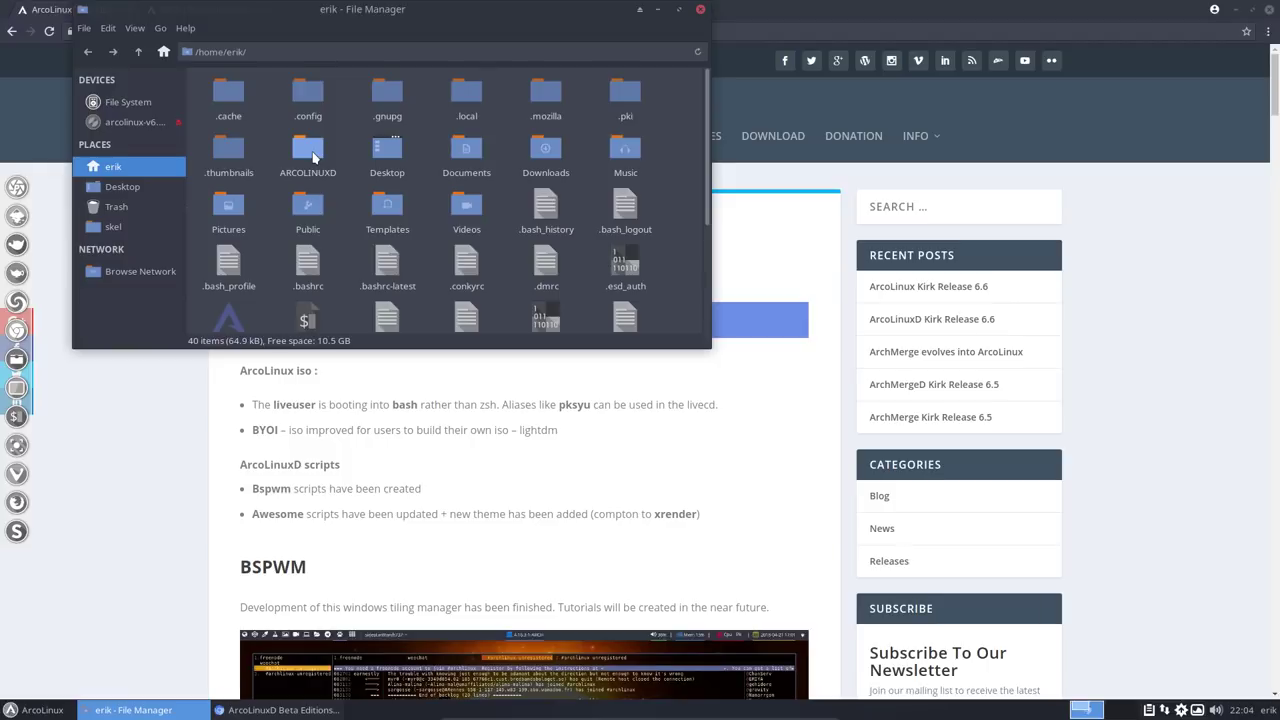
{"action": "left_click", "coordinate": [701, 11]}
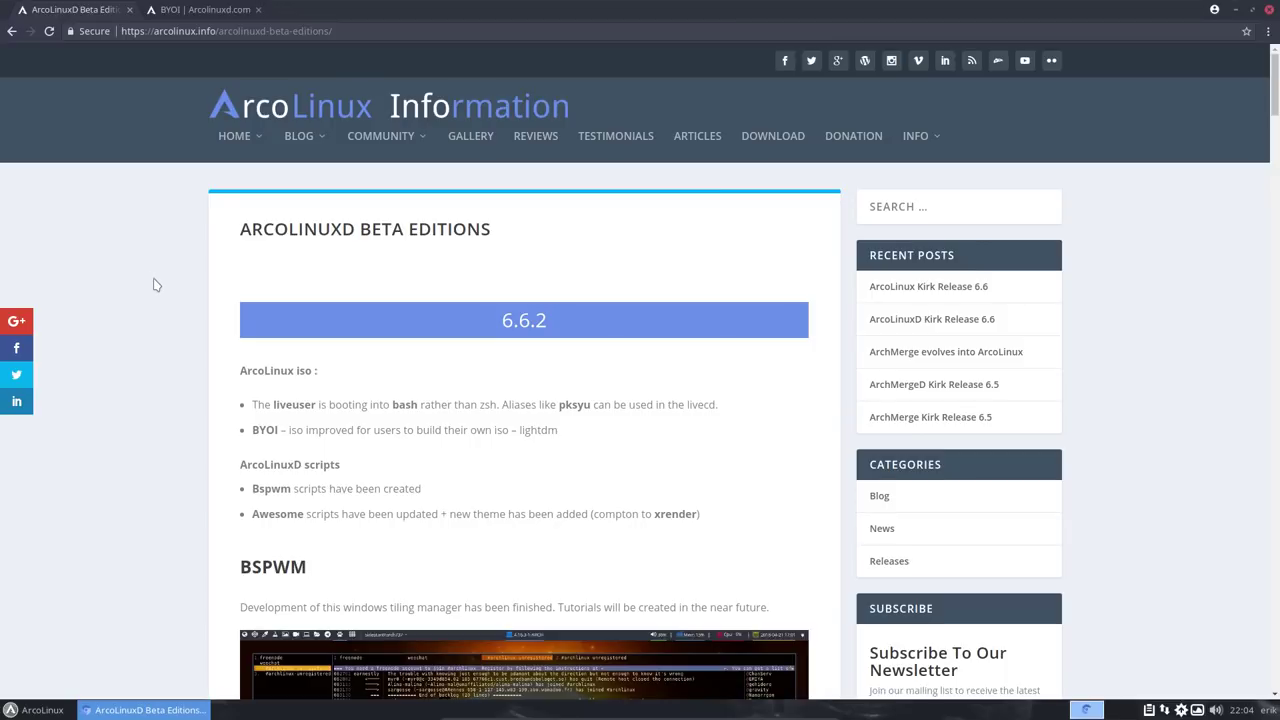
{"action": "left_click", "coordinate": [283, 10]}
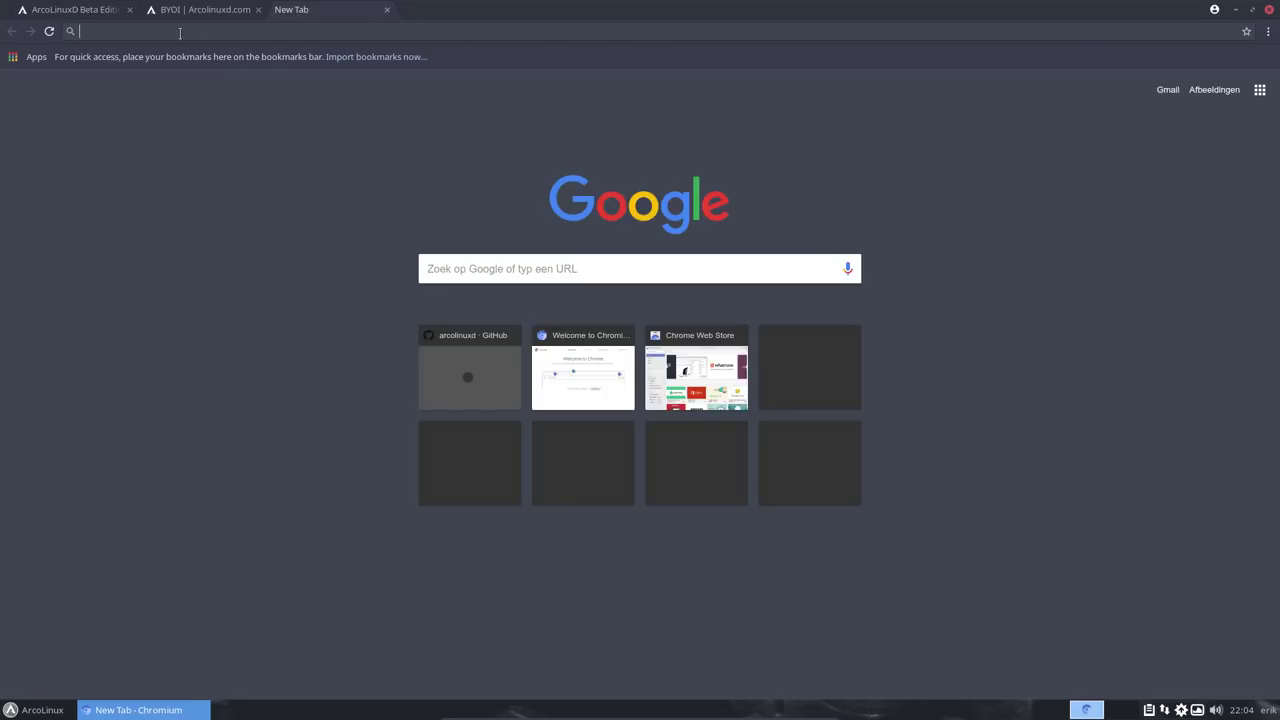
{"action": "left_click", "coordinate": [94, 12]}
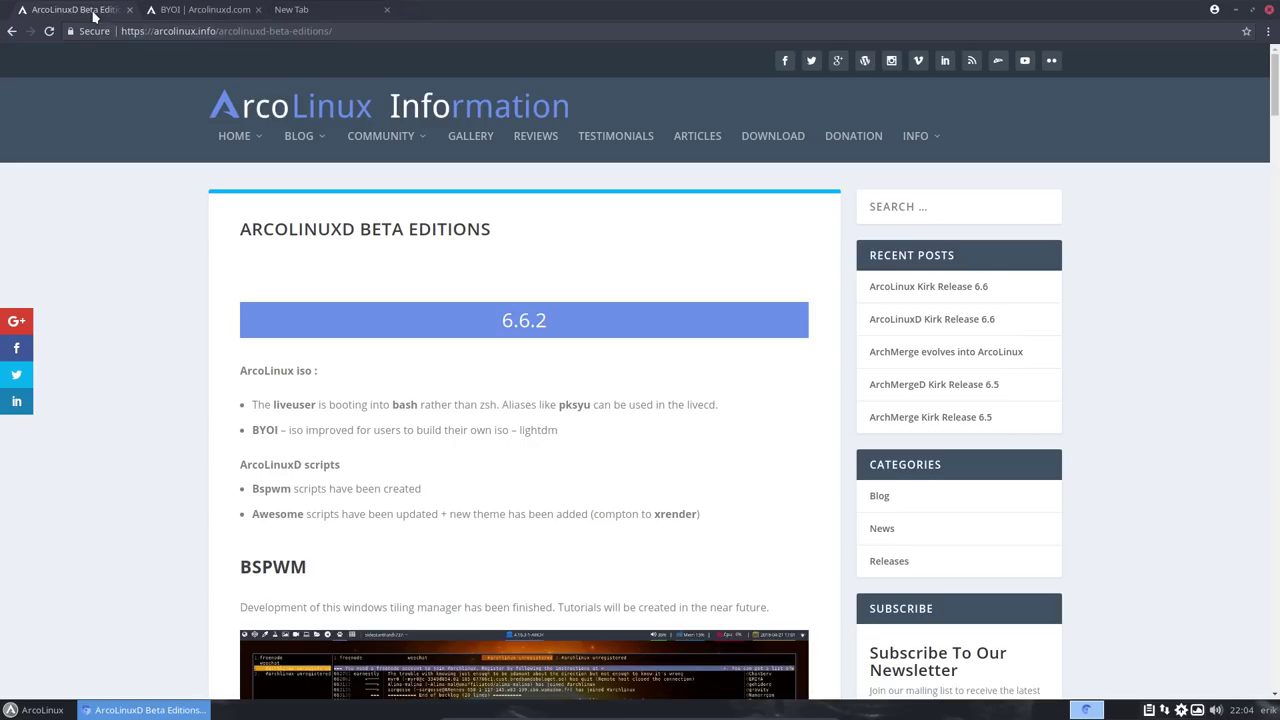
{"action": "mouse_move", "coordinate": [236, 134]}
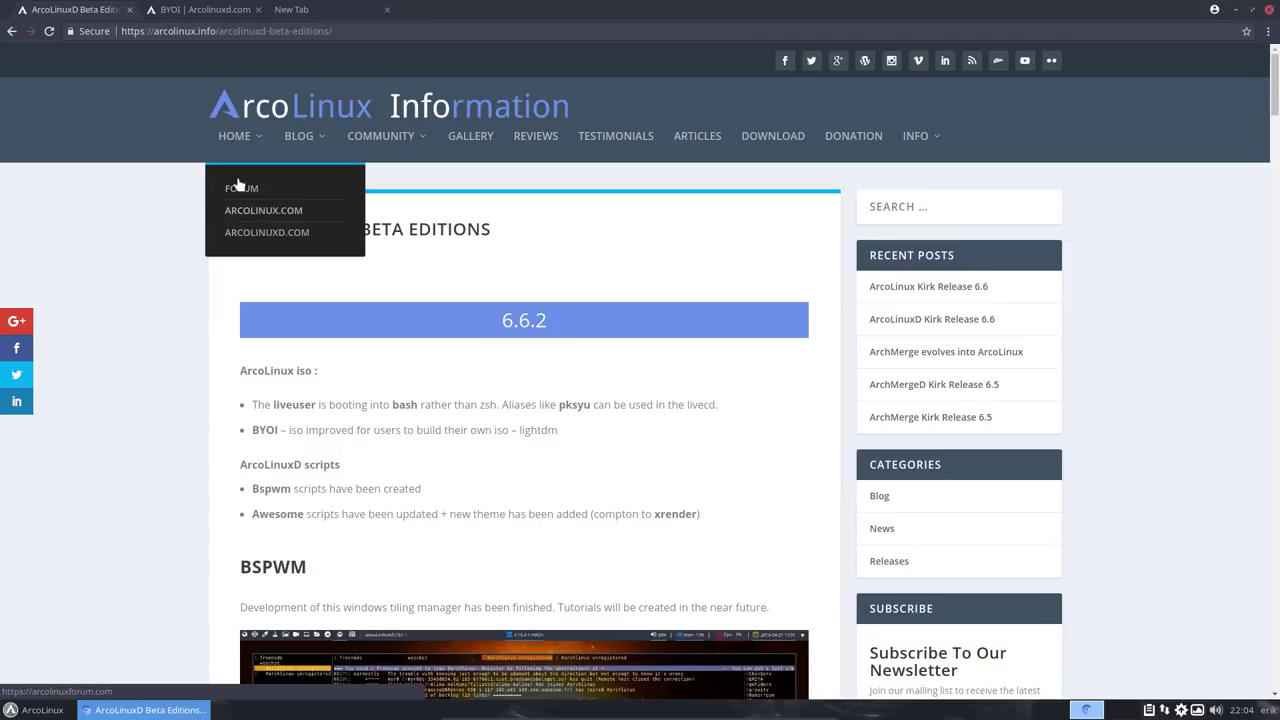
{"action": "left_click", "coordinate": [236, 136]}
{"action": "scroll", "coordinate": [163, 254], "scroll_direction": "down", "scroll_amount": 3}
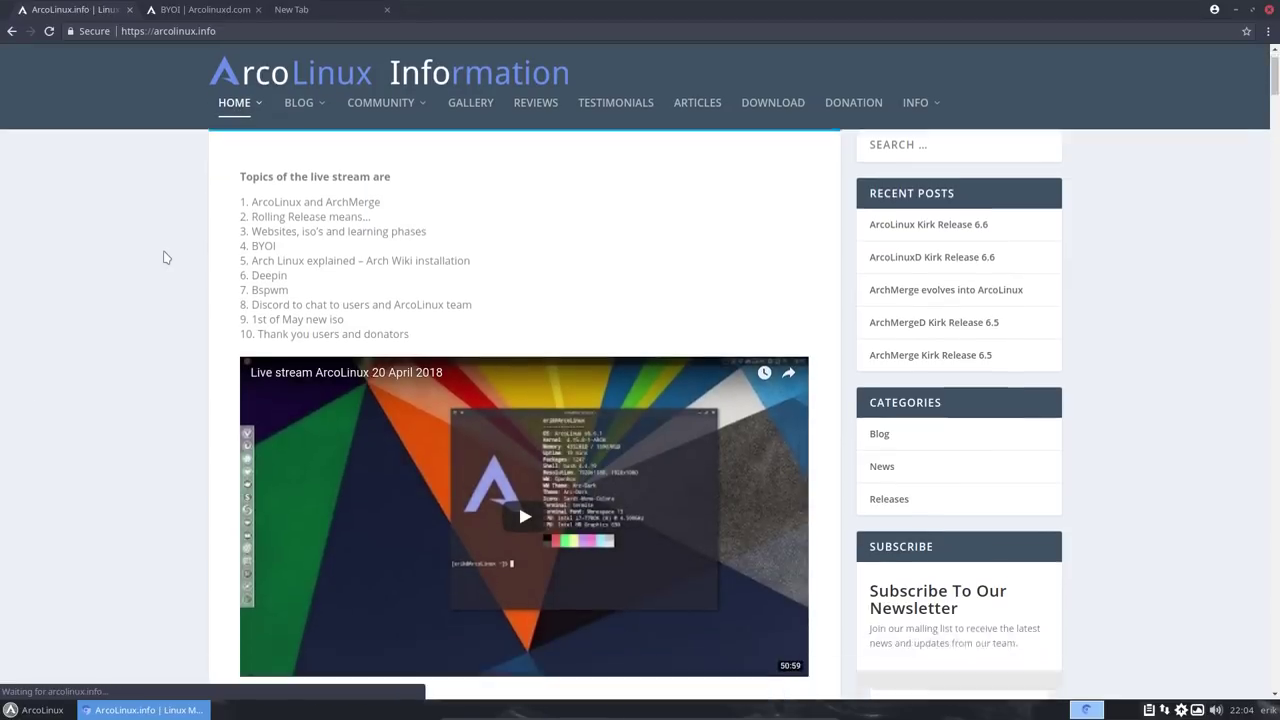
{"action": "scroll", "coordinate": [340, 390], "scroll_direction": "up", "scroll_amount": 1}
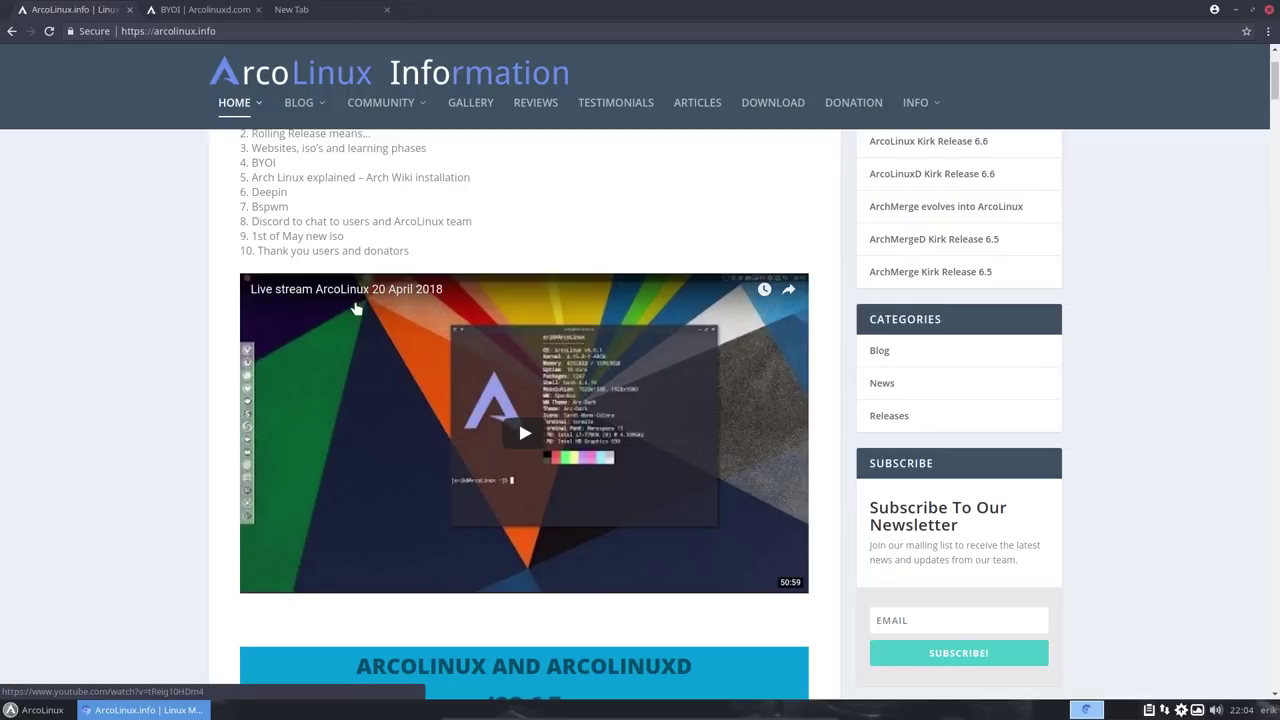
{"action": "scroll", "coordinate": [124, 364], "scroll_direction": "up", "scroll_amount": 1}
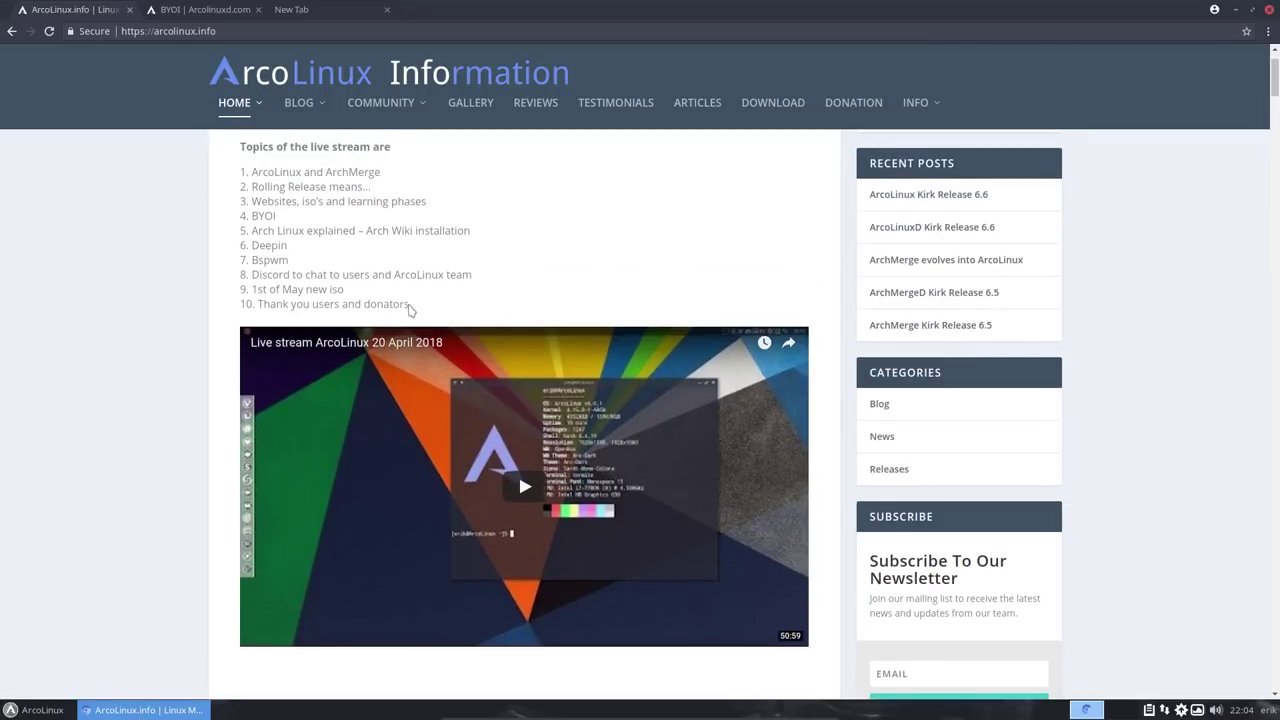
{"action": "left_click_drag", "start_coordinate": [410, 304], "coordinate": [280, 175]}
{"action": "left_click", "coordinate": [341, 174]}
{"action": "left_click_drag", "start_coordinate": [374, 186], "coordinate": [253, 187]}
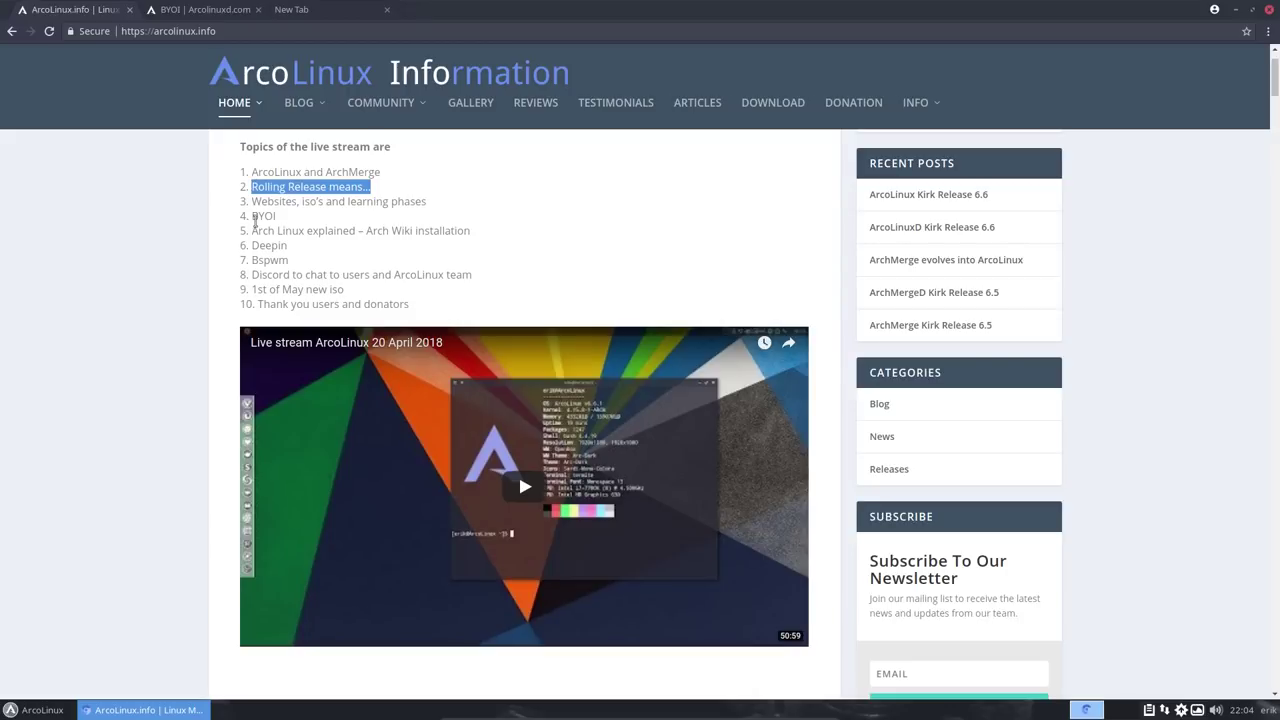
{"action": "left_click", "coordinate": [280, 220]}
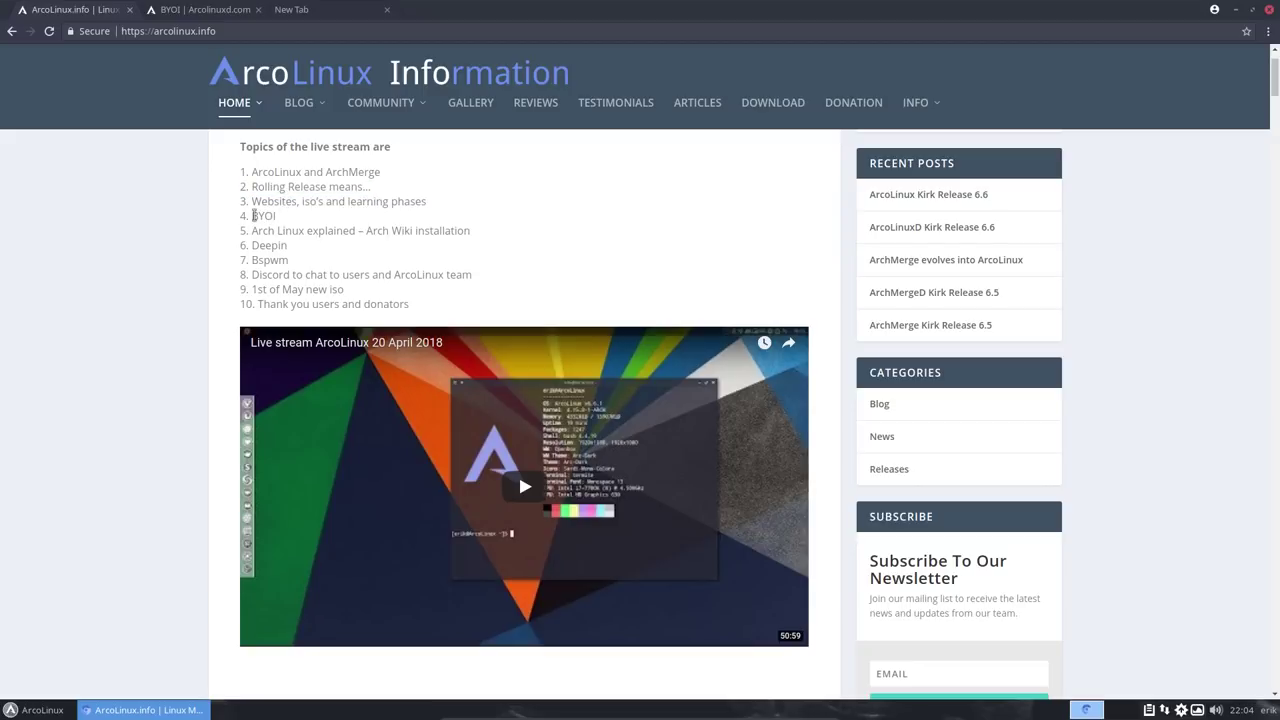
{"action": "left_click_drag", "start_coordinate": [252, 216], "coordinate": [277, 217]}
{"action": "left_click_drag", "start_coordinate": [291, 232], "coordinate": [251, 231]}
Step: Open Phase 5 > All Arch Linux Articles and scroll down to the Xfce and Deepin posts
{"action": "left_click", "coordinate": [193, 12]}
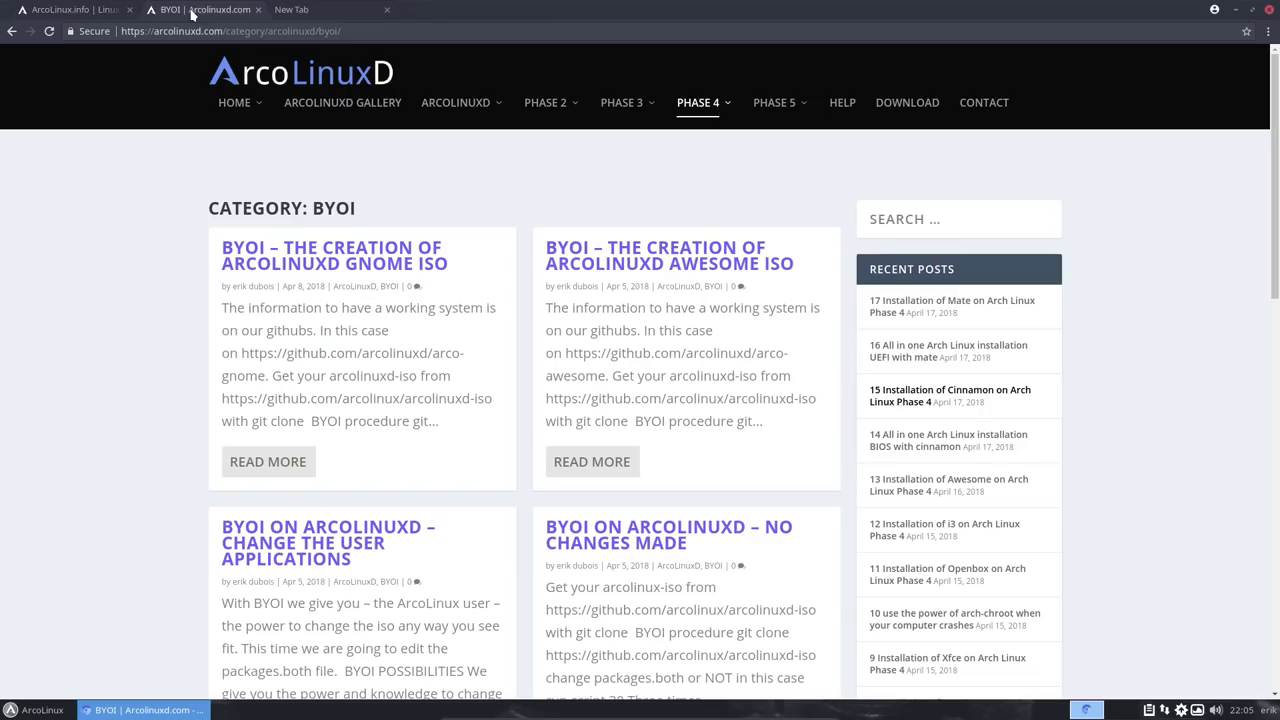
{"action": "mouse_move", "coordinate": [777, 110]}
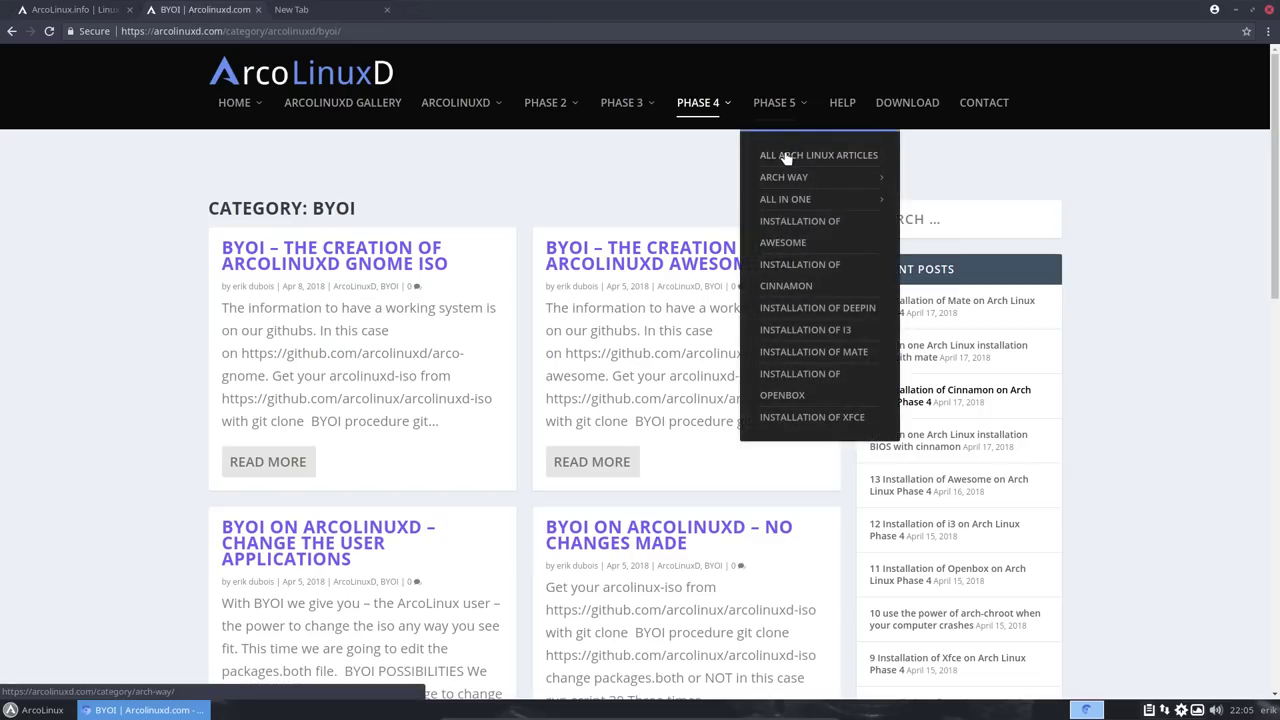
{"action": "left_click", "coordinate": [787, 158]}
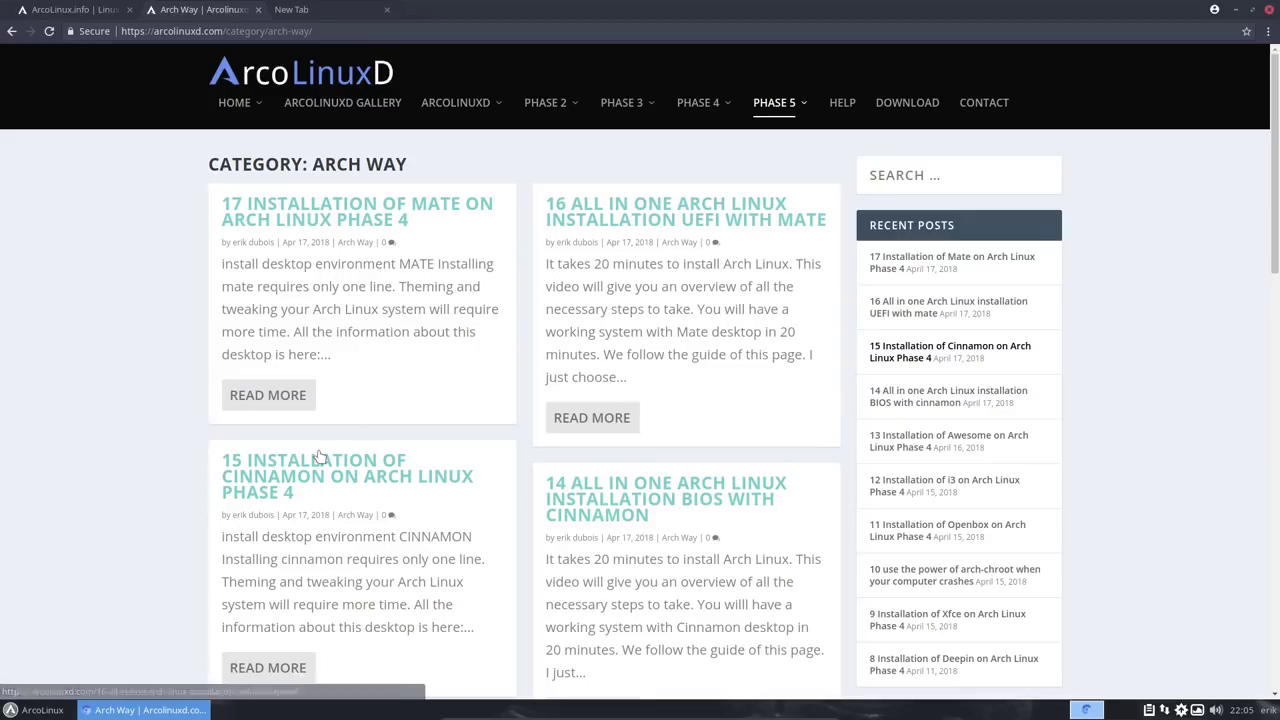
{"action": "scroll", "coordinate": [318, 455], "scroll_direction": "down", "scroll_amount": 2}
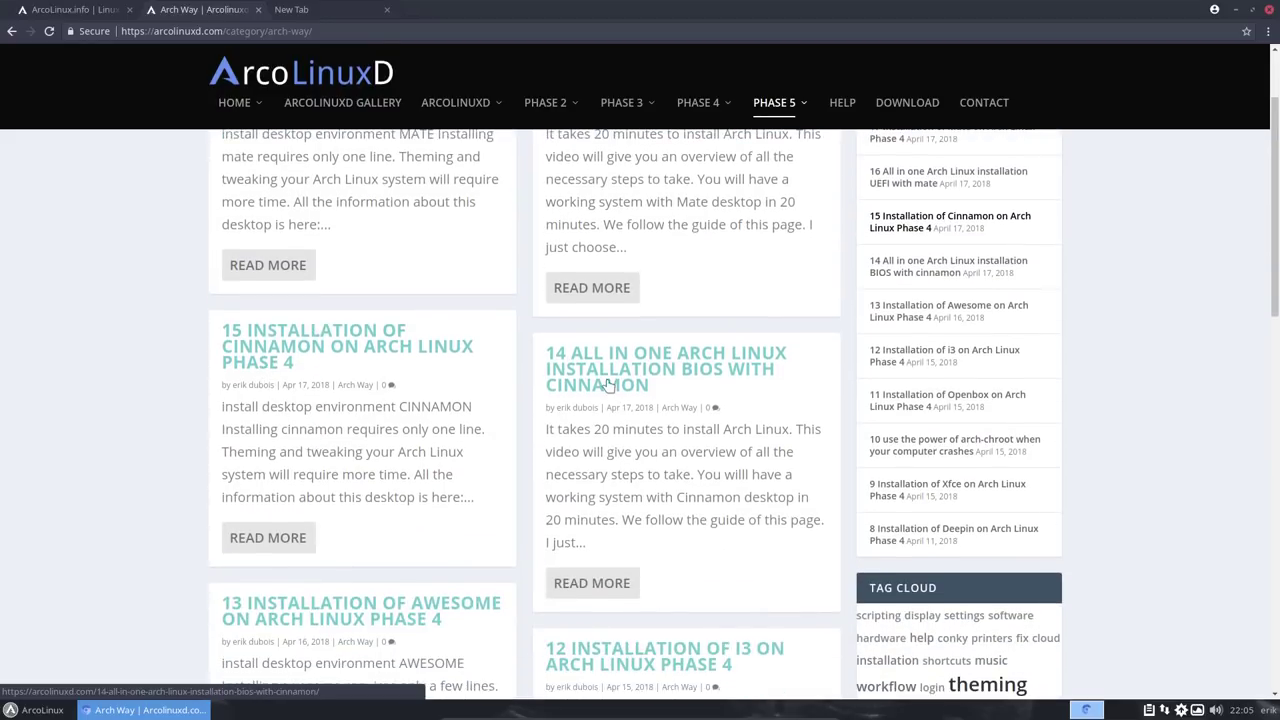
{"action": "scroll", "coordinate": [607, 385], "scroll_direction": "down", "scroll_amount": 1}
{"action": "scroll", "coordinate": [607, 385], "scroll_direction": "down", "scroll_amount": 1}
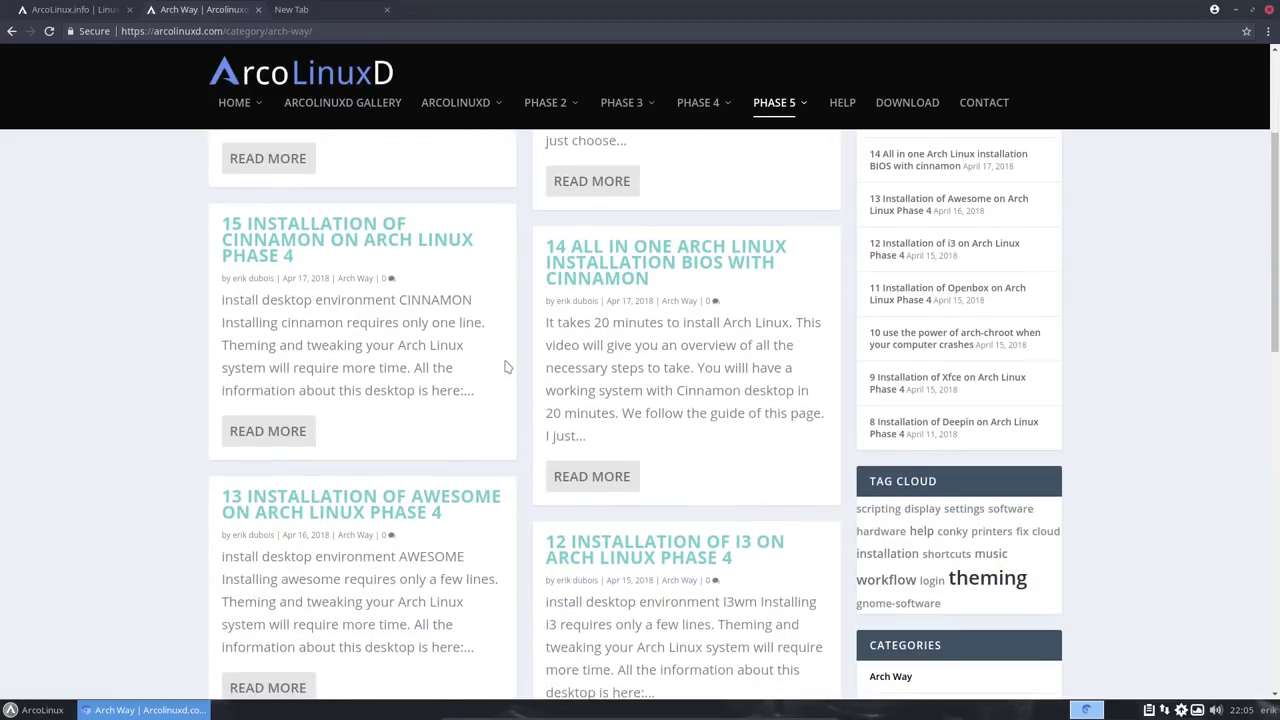
{"action": "scroll", "coordinate": [600, 485], "scroll_direction": "down", "scroll_amount": 5}
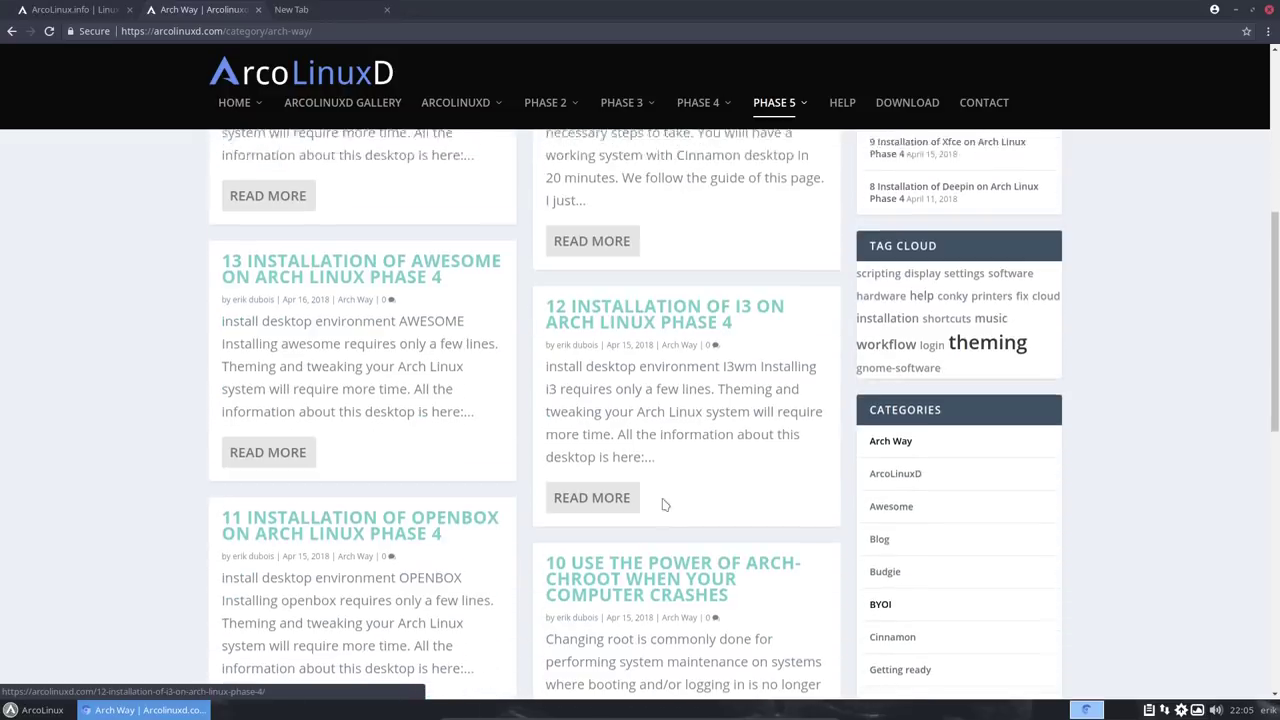
{"action": "scroll", "coordinate": [686, 484], "scroll_direction": "down", "scroll_amount": 3}
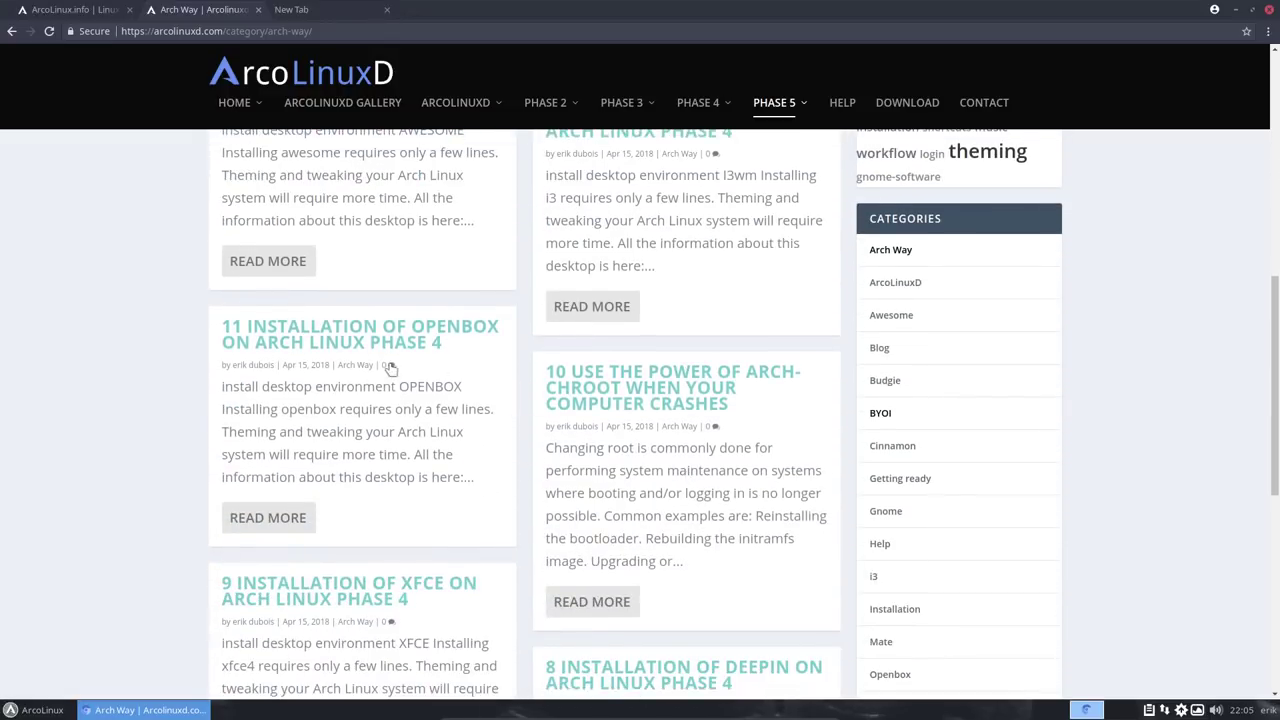
{"action": "scroll", "coordinate": [370, 400], "scroll_direction": "up", "scroll_amount": 1}
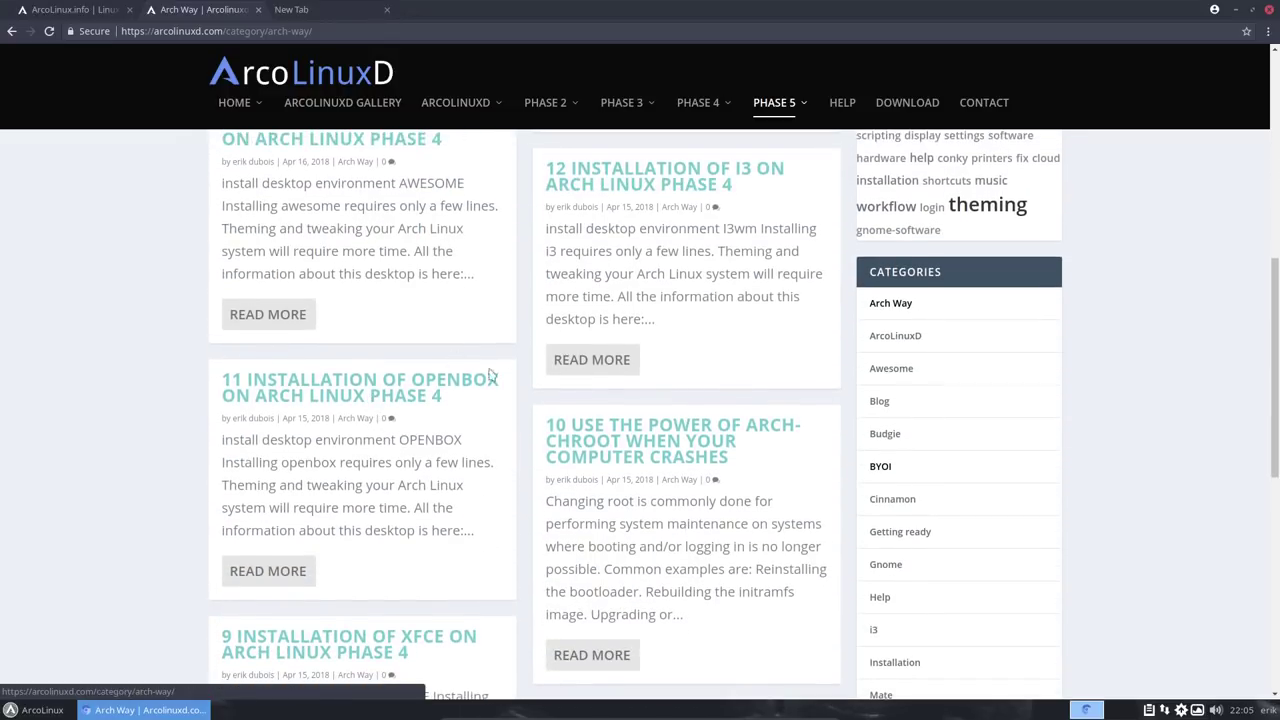
{"action": "scroll", "coordinate": [497, 414], "scroll_direction": "down", "scroll_amount": 4}
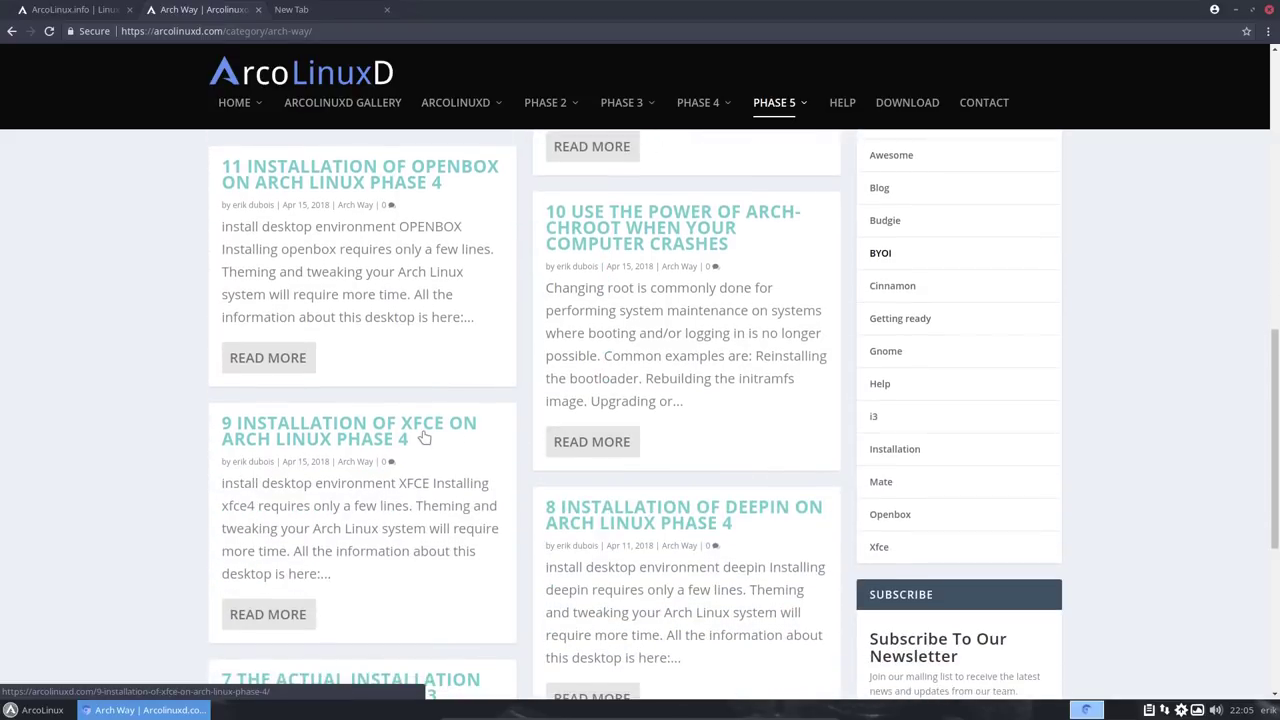
{"action": "scroll", "coordinate": [424, 437], "scroll_direction": "down", "scroll_amount": 3}
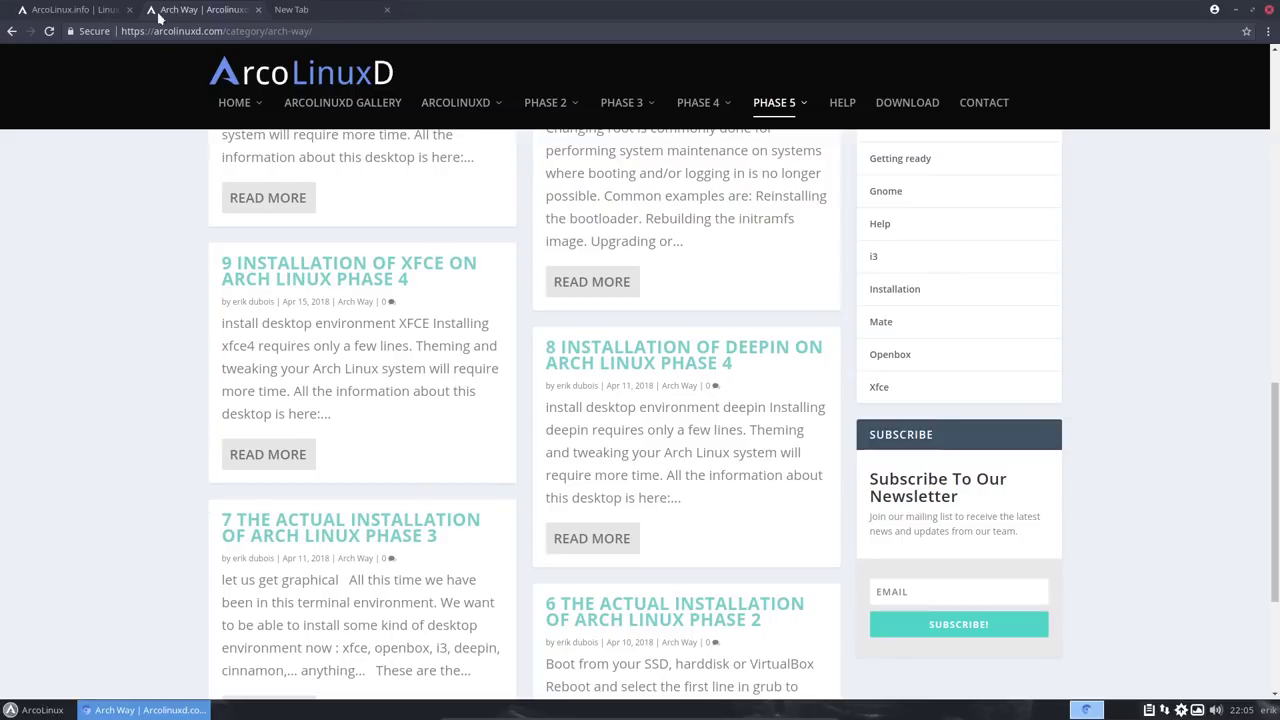
Step: Flip tabs briefly, then open the '9 Installation of Xfce on Arch Linux Phase 4' post
{"action": "left_click", "coordinate": [77, 12]}
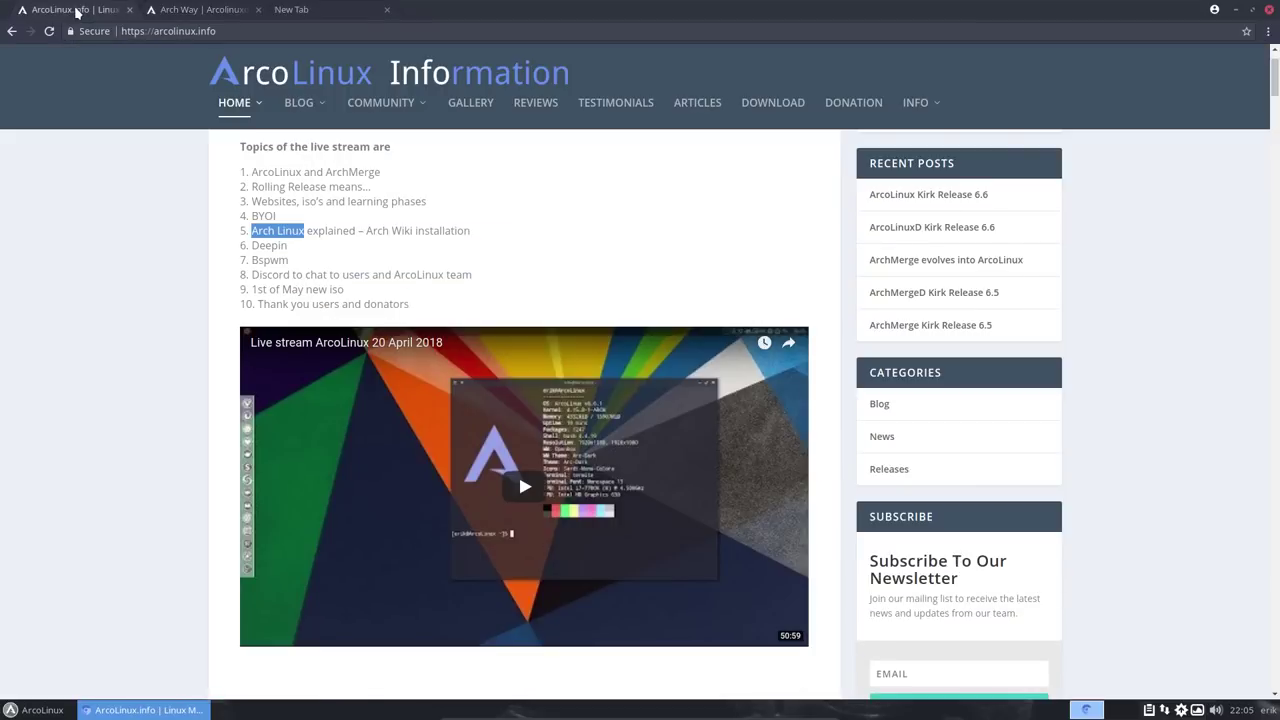
{"action": "left_click", "coordinate": [176, 12]}
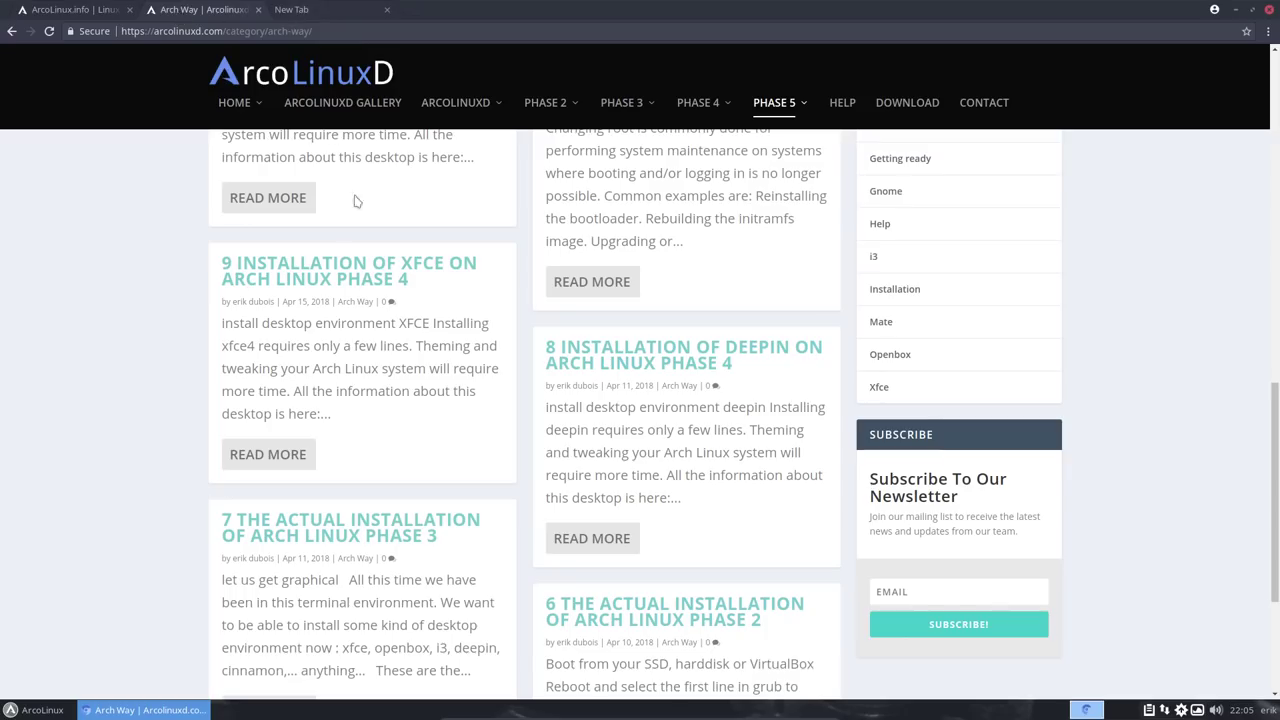
{"action": "left_click", "coordinate": [381, 278]}
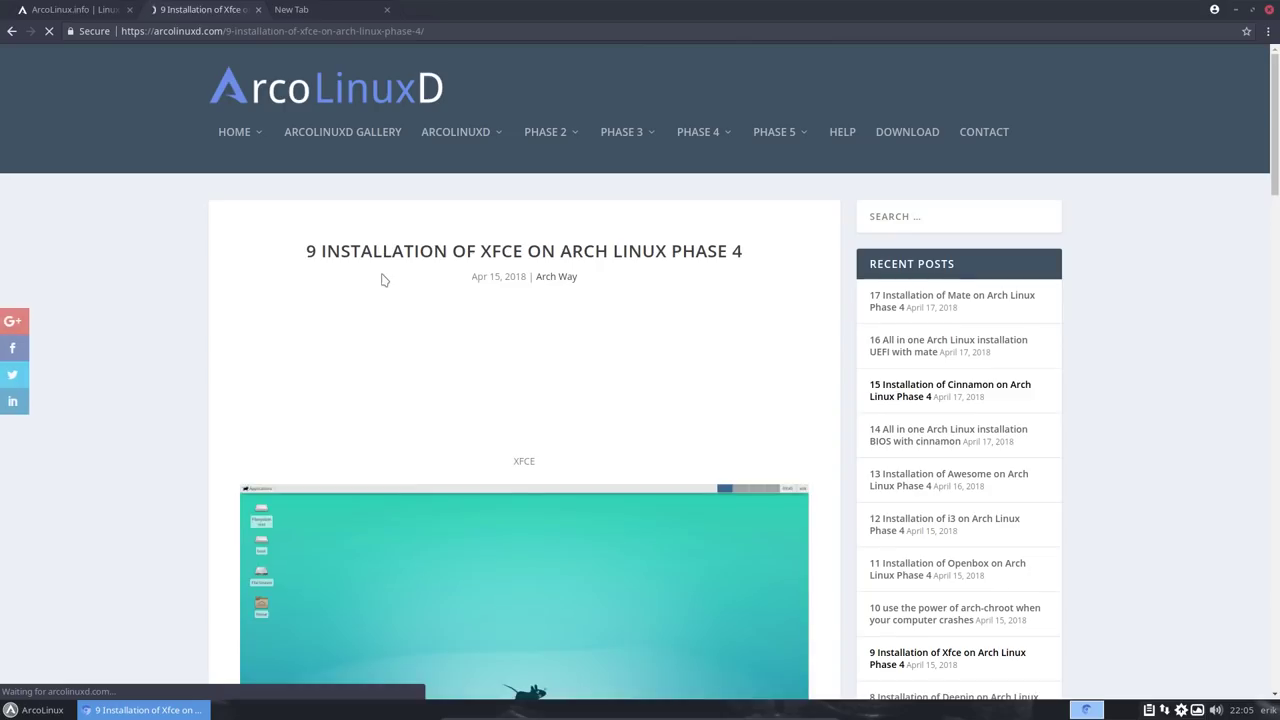
Step: Scroll to the xfce4 pacman commands and enlarge the Xfce desktop screenshot
{"action": "scroll", "coordinate": [381, 279], "scroll_direction": "down", "scroll_amount": 5}
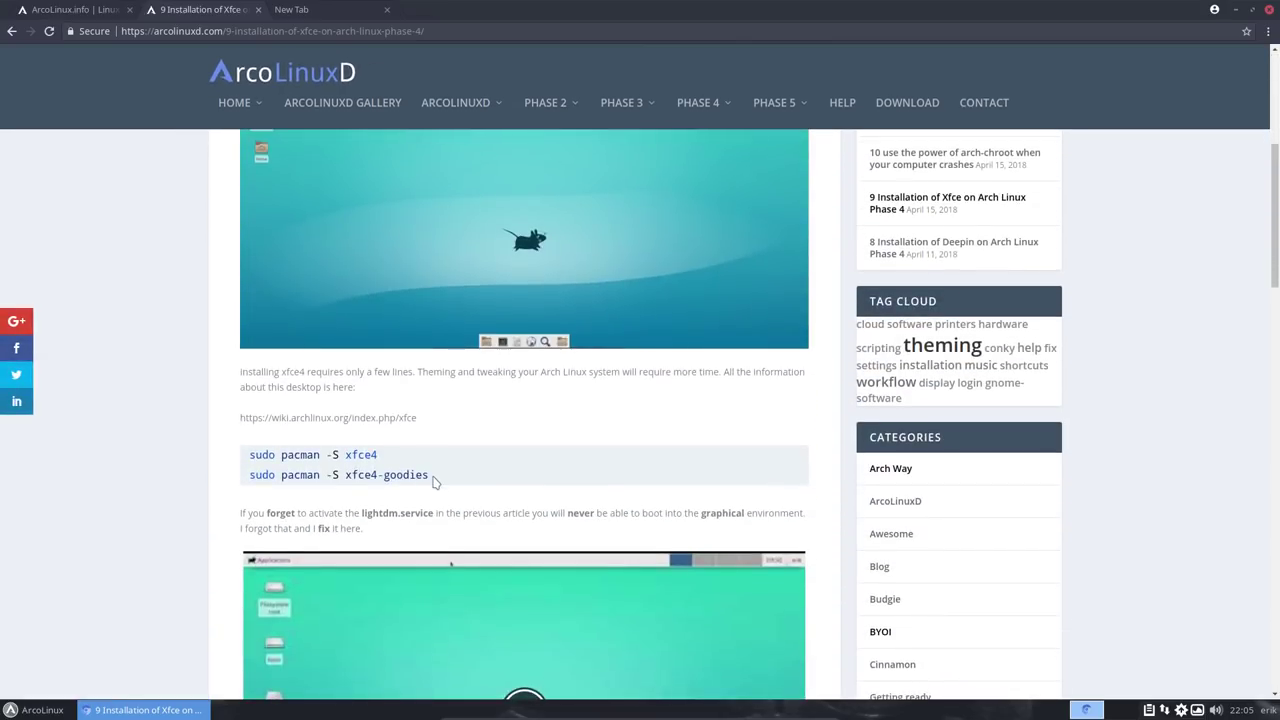
{"action": "left_click_drag", "start_coordinate": [432, 480], "coordinate": [167, 515]}
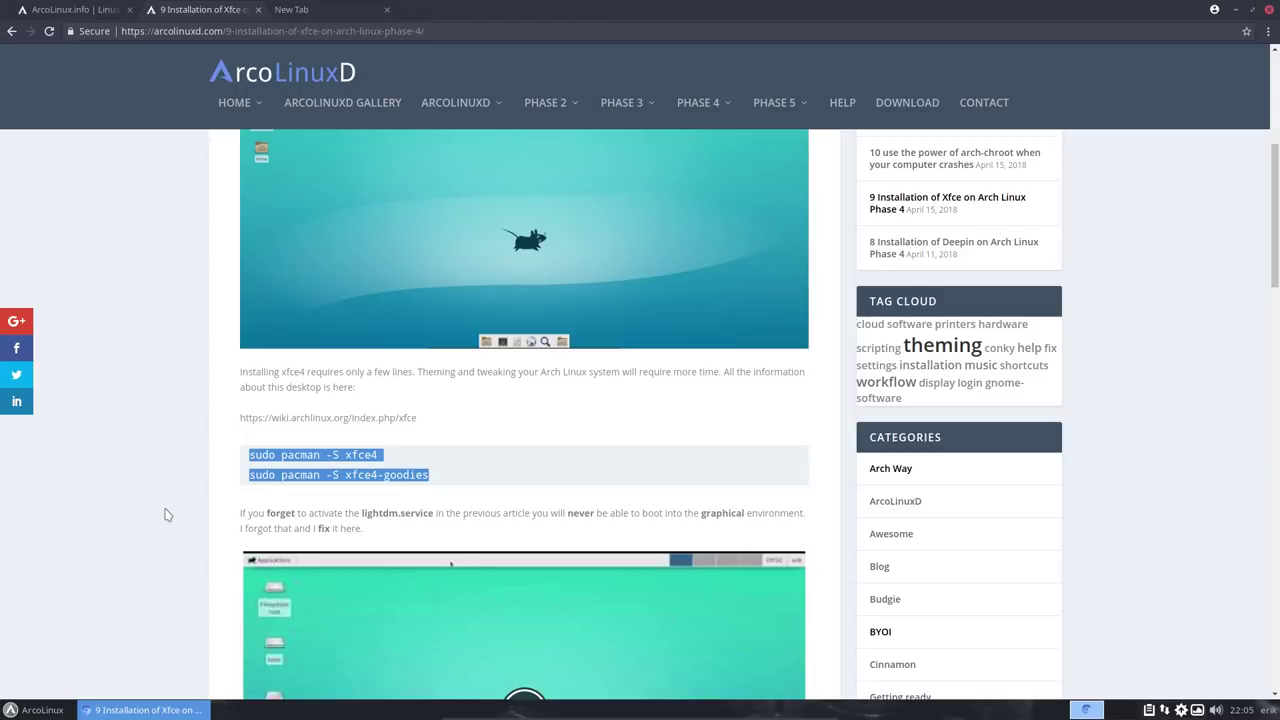
{"action": "left_click", "coordinate": [338, 299]}
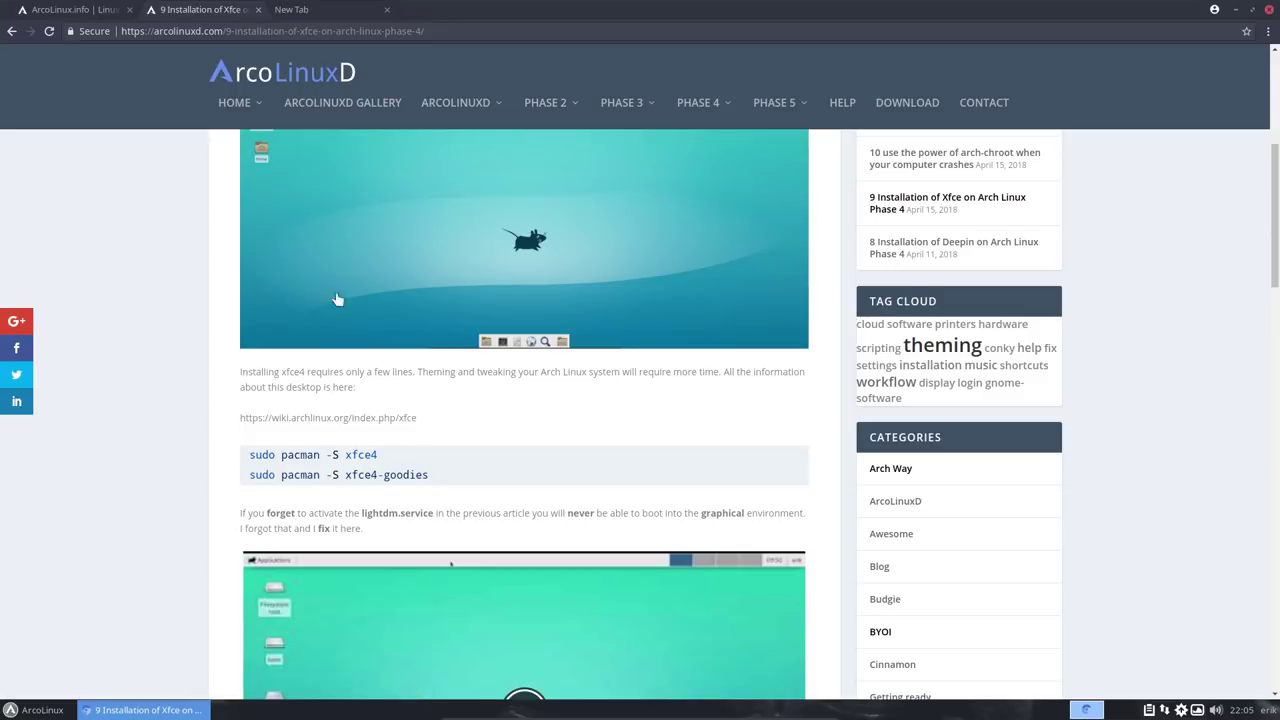
{"action": "left_click", "coordinate": [543, 263]}
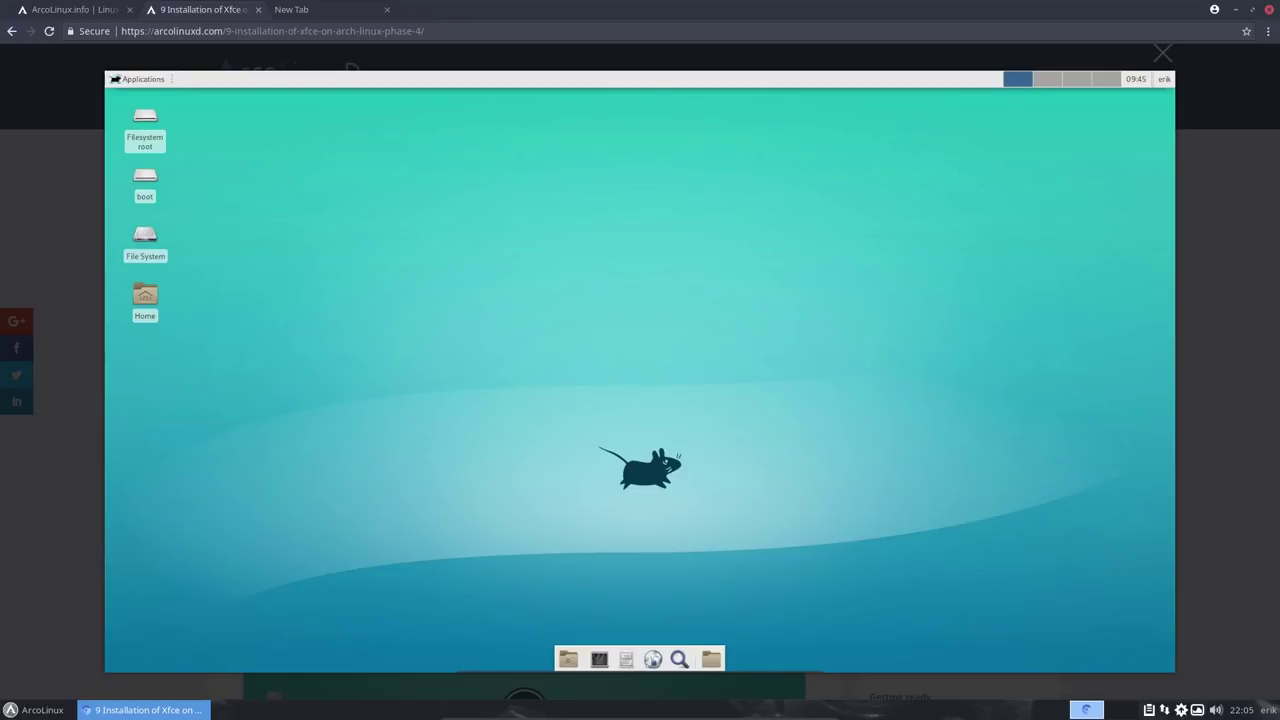
Step: Minimize Chromium and switch to the next wallpaper, abstract circles, with Alt+N
{"action": "left_click", "coordinate": [1236, 10]}
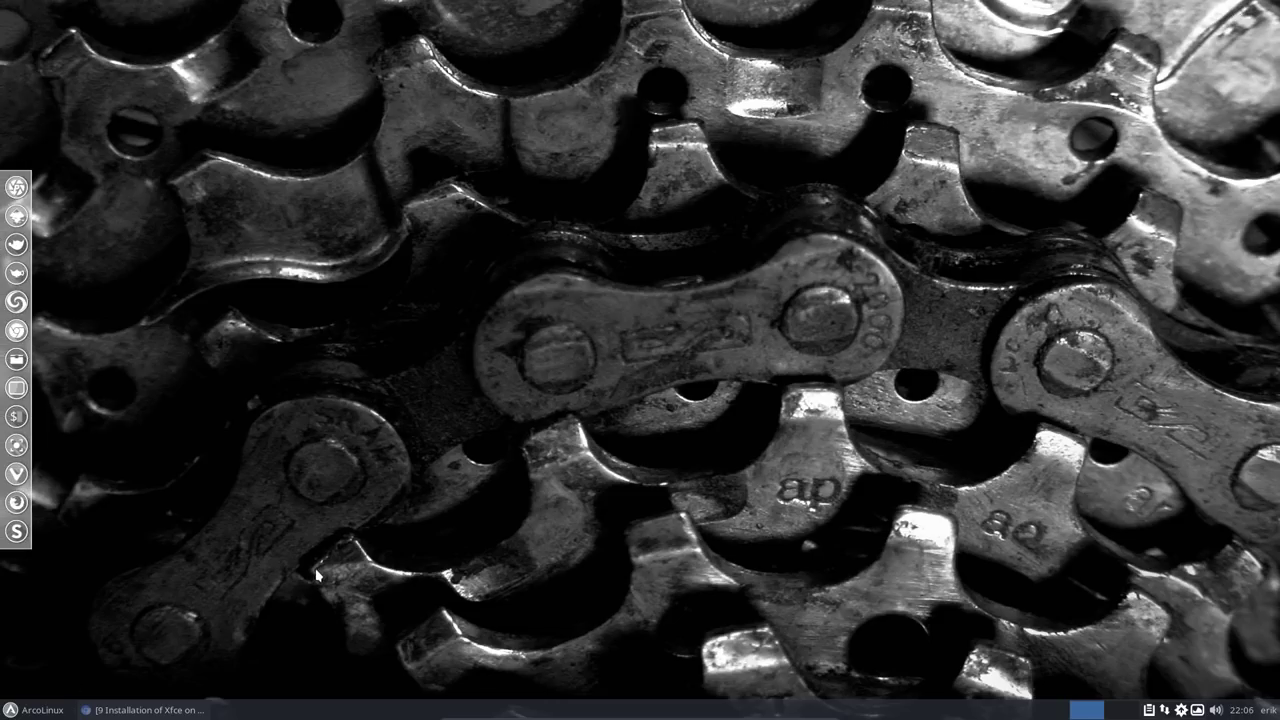
{"action": "key", "text": "alt+n"}
{"action": "key", "text": "alt+n"}
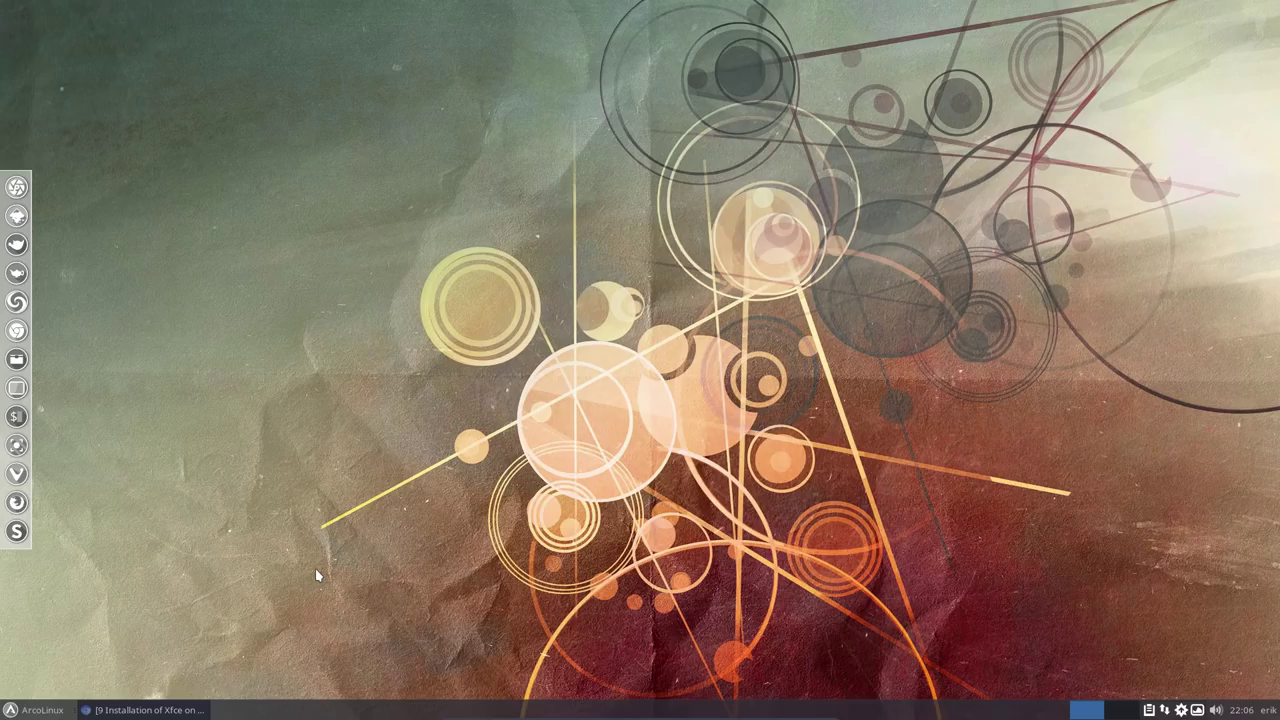
{"action": "left_click", "coordinate": [30, 710]}
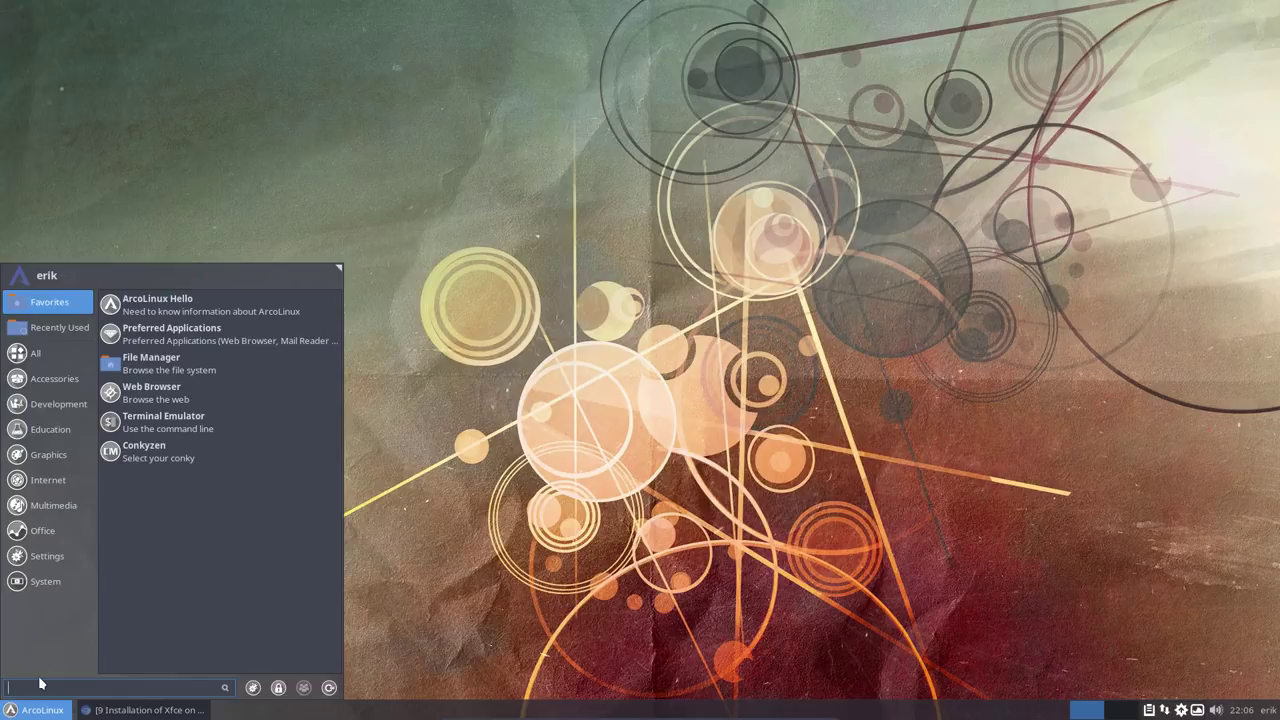
{"action": "left_click", "coordinate": [147, 711]}
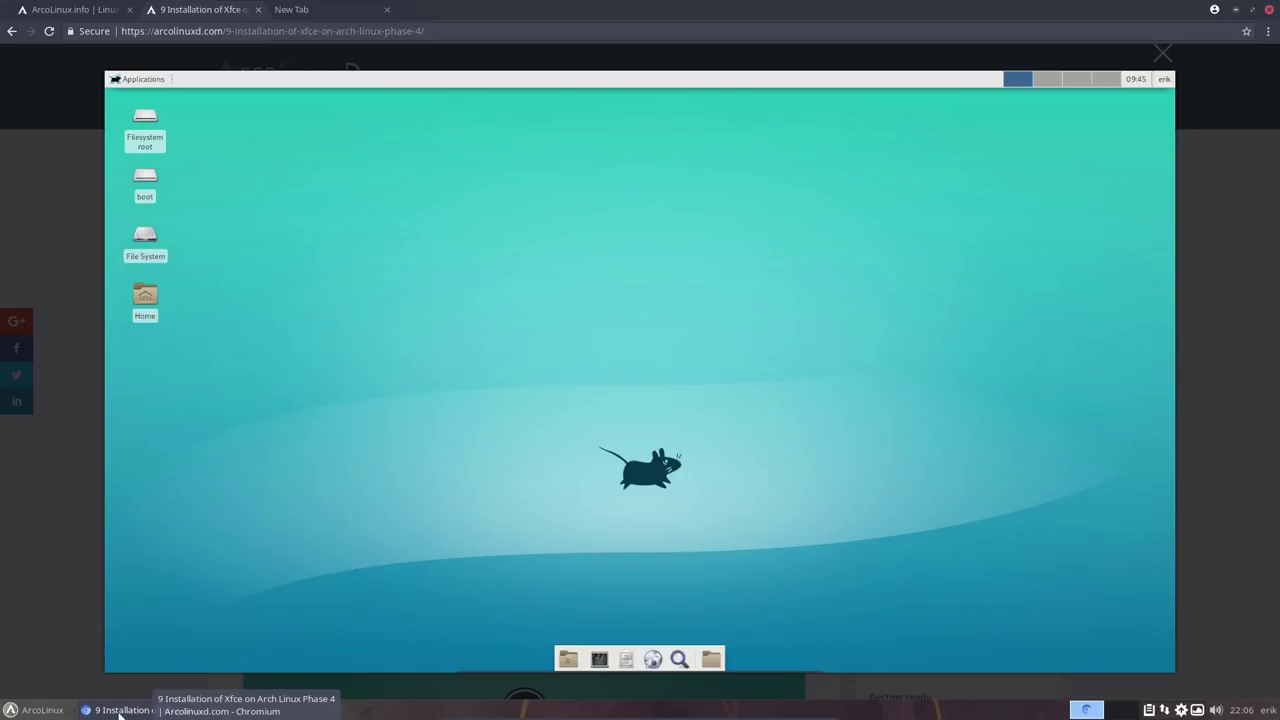
Step: Open and close the applications menu, then restore Chromium and close the enlarged screenshot
{"action": "left_click", "coordinate": [48, 712]}
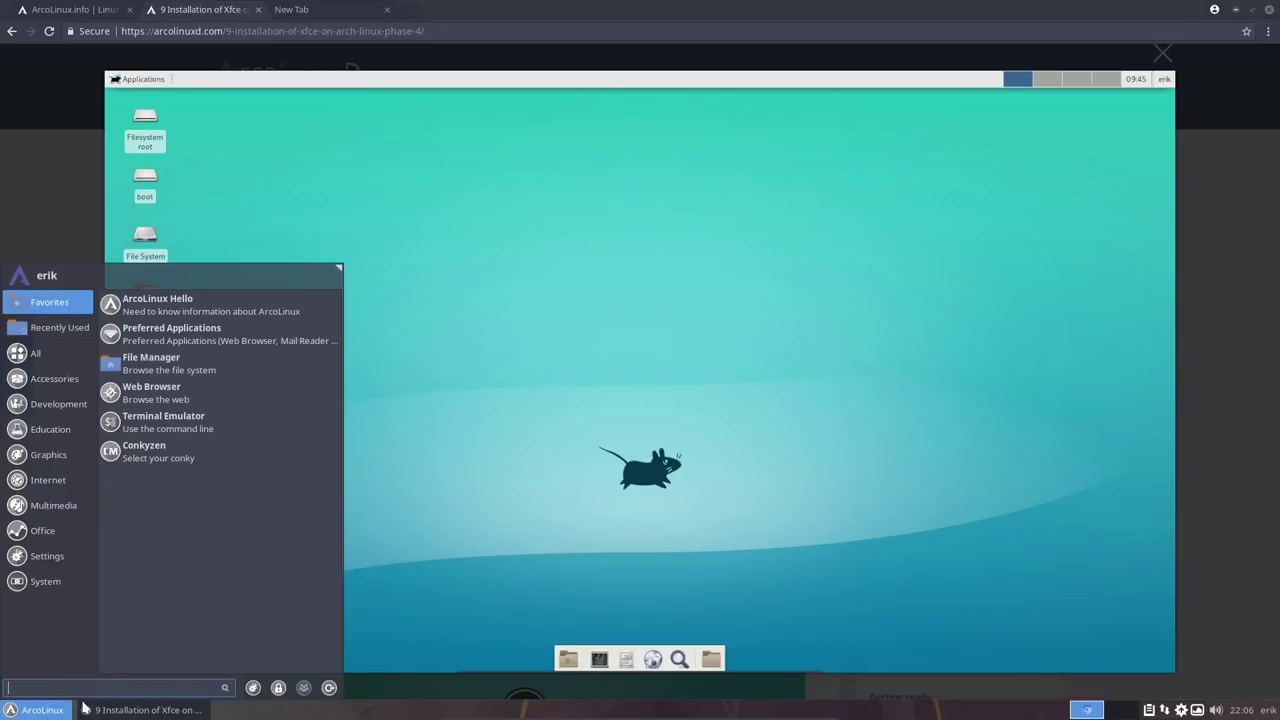
{"action": "left_click", "coordinate": [88, 710]}
{"action": "left_click", "coordinate": [18, 711]}
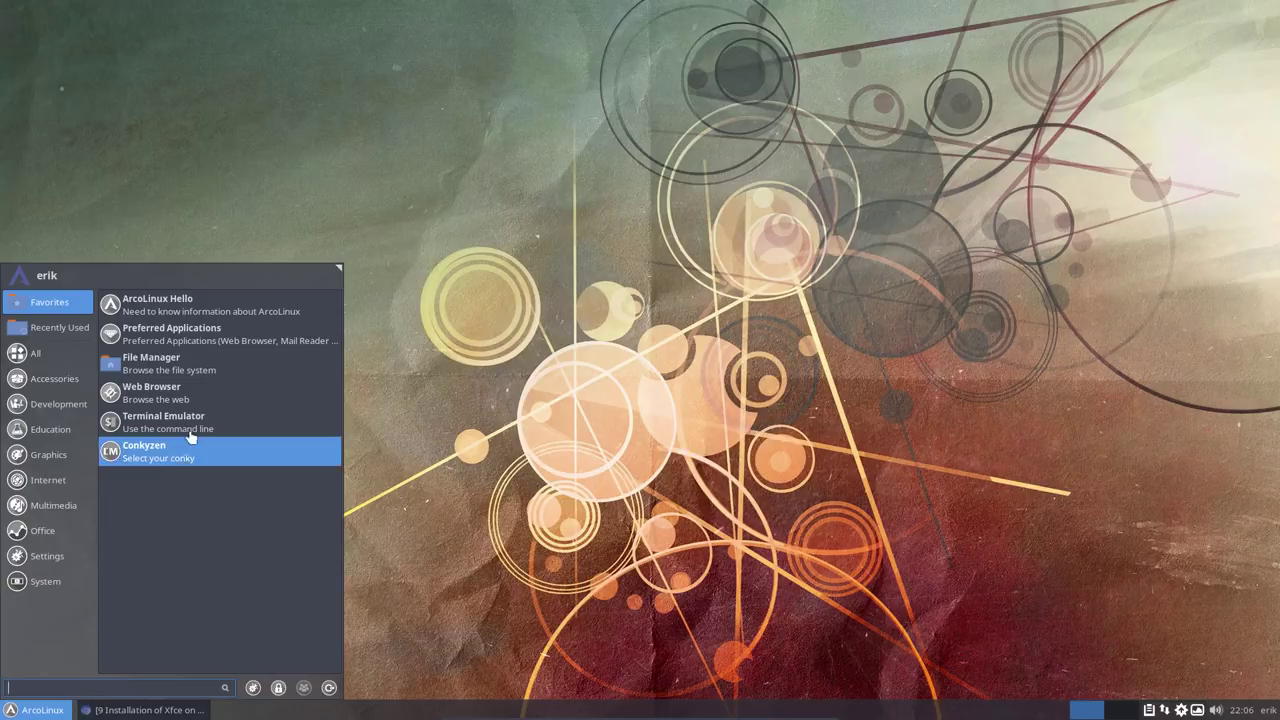
{"action": "left_click", "coordinate": [586, 391]}
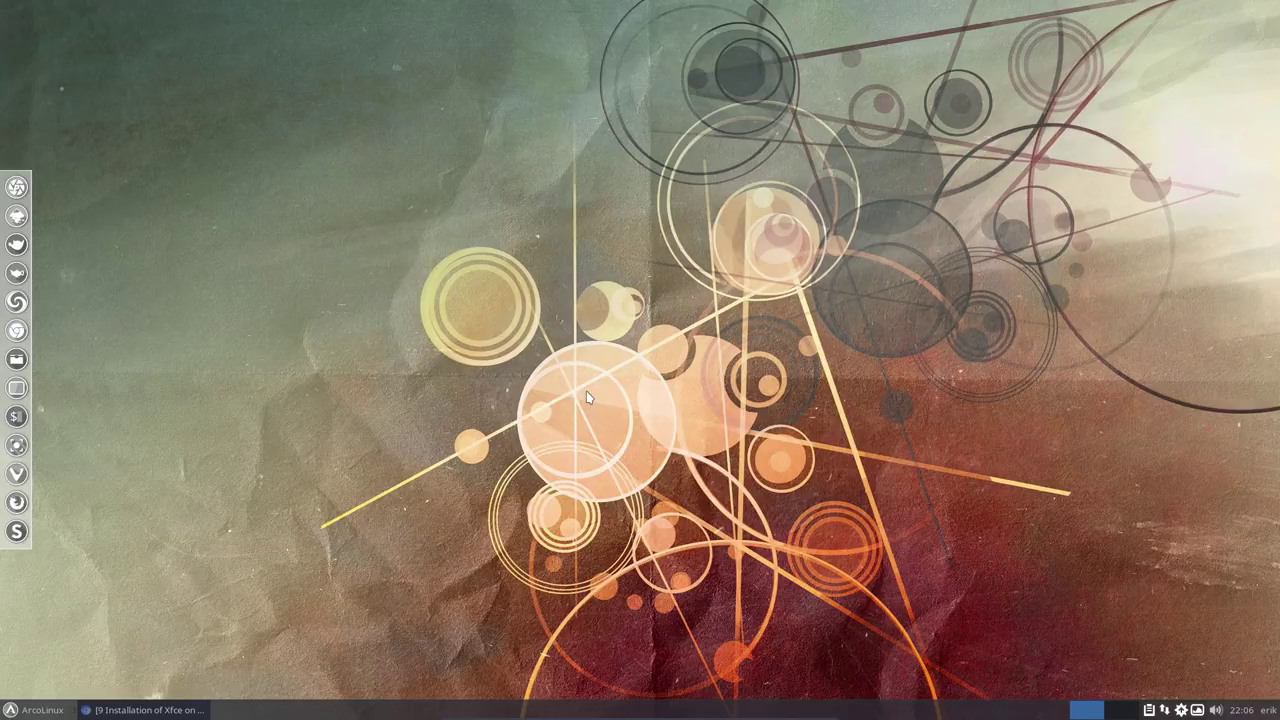
{"action": "left_click", "coordinate": [147, 709]}
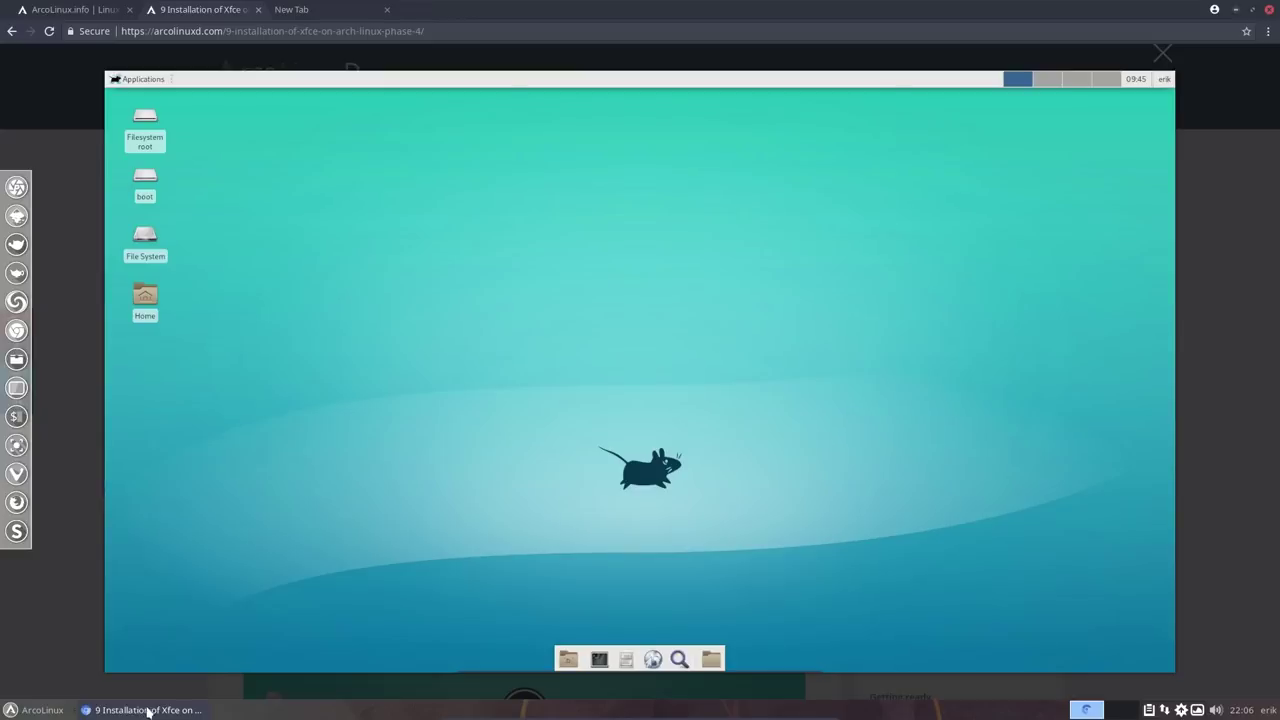
{"action": "left_click", "coordinate": [71, 221]}
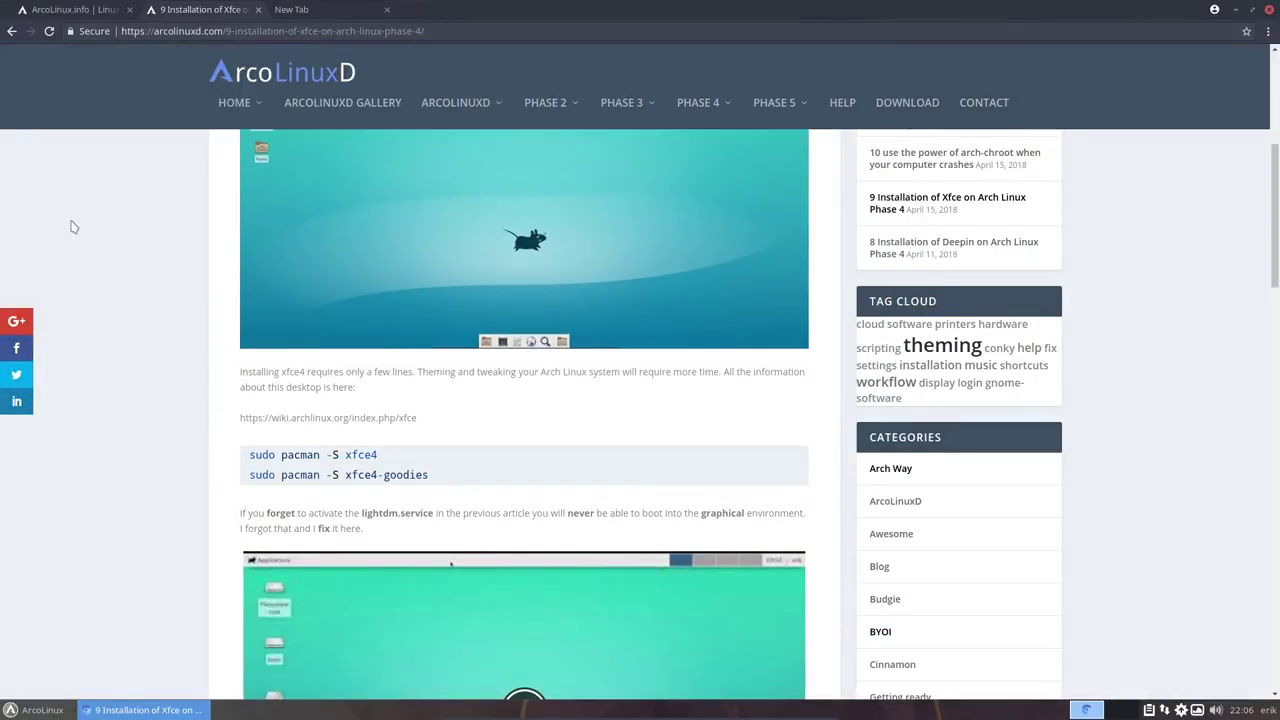